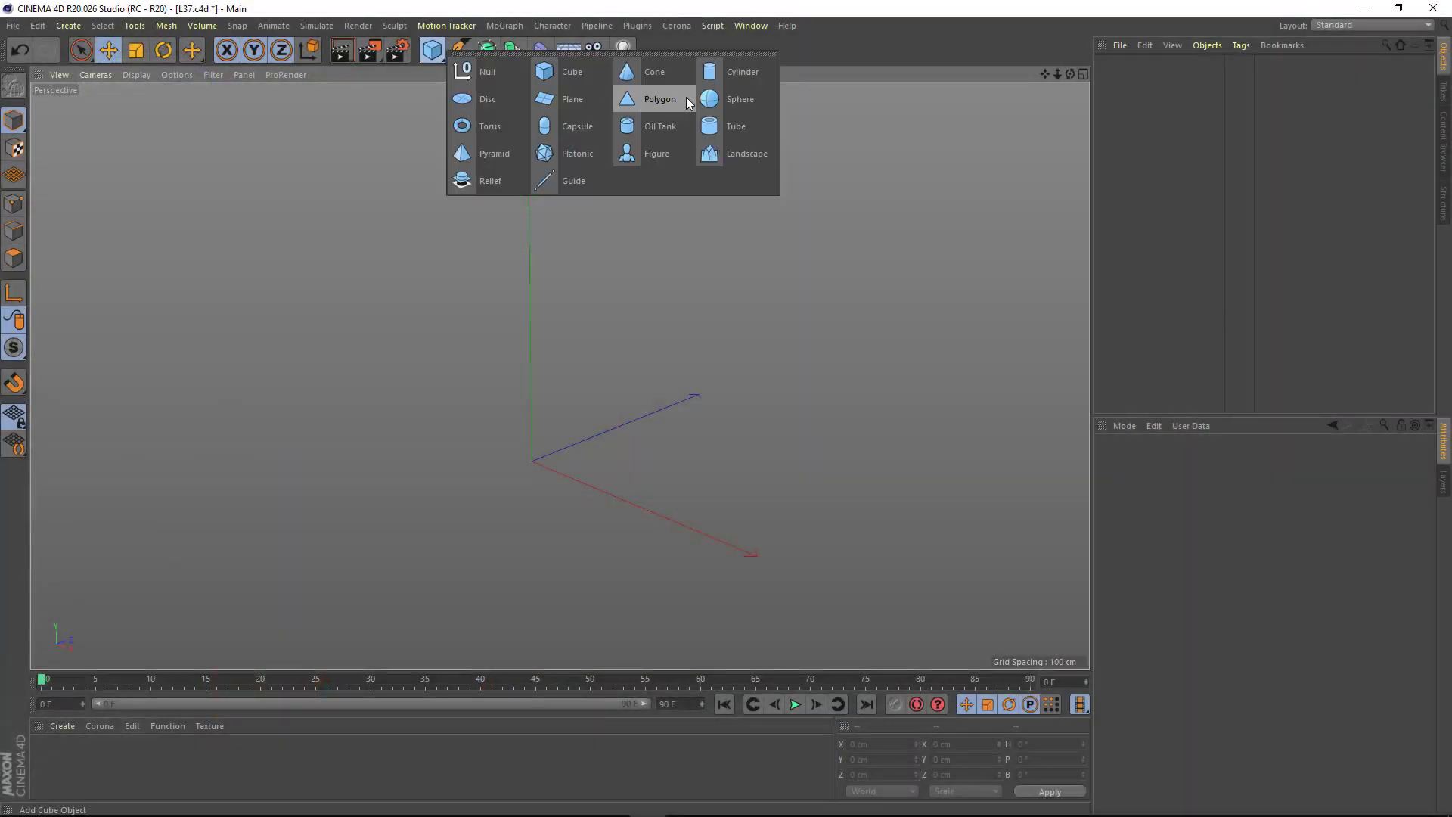
- Add a sphere with 8 segments and Render Perfect off, then make it editable
click(648, 195)
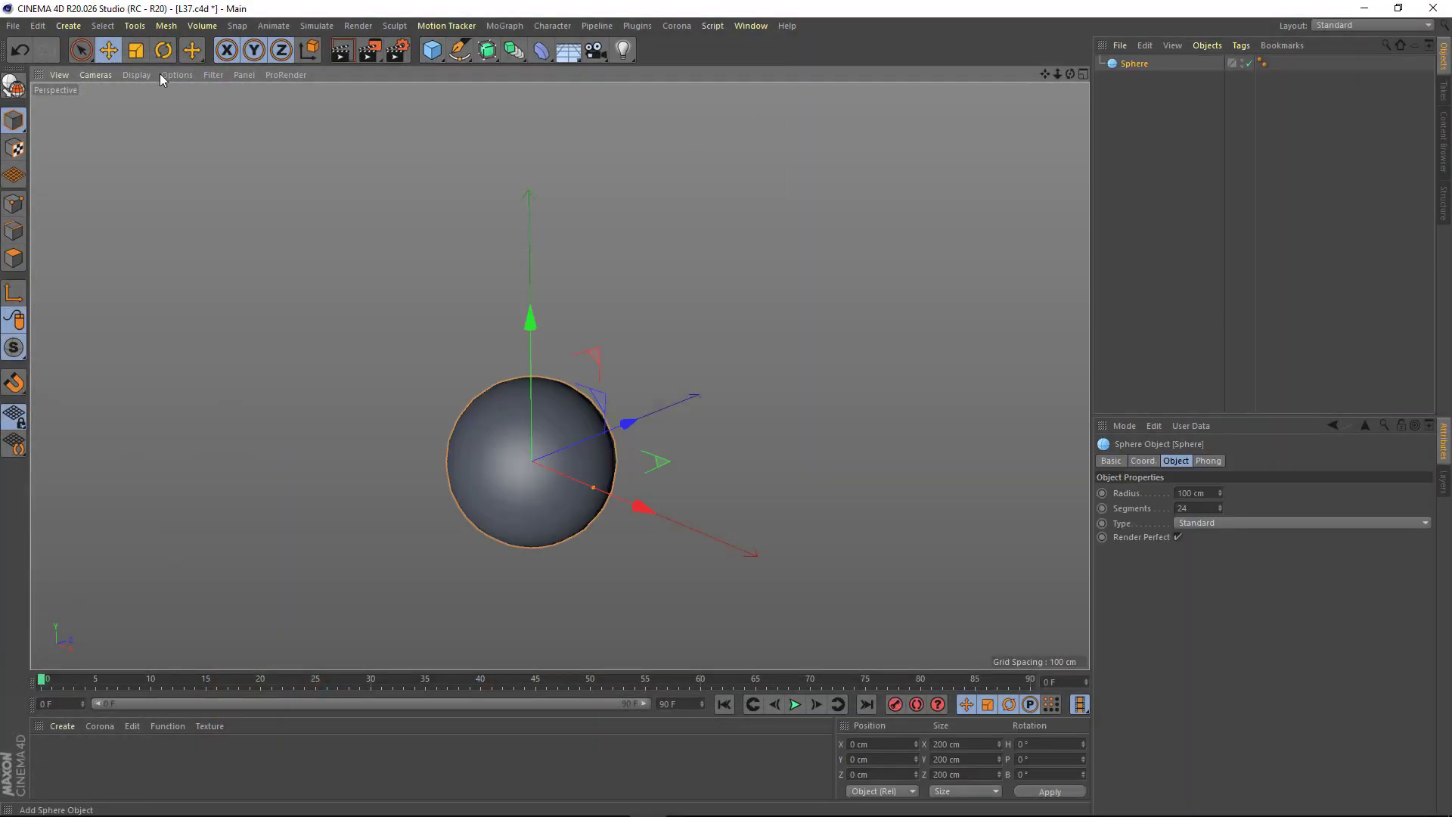
click(1184, 509)
text(8)
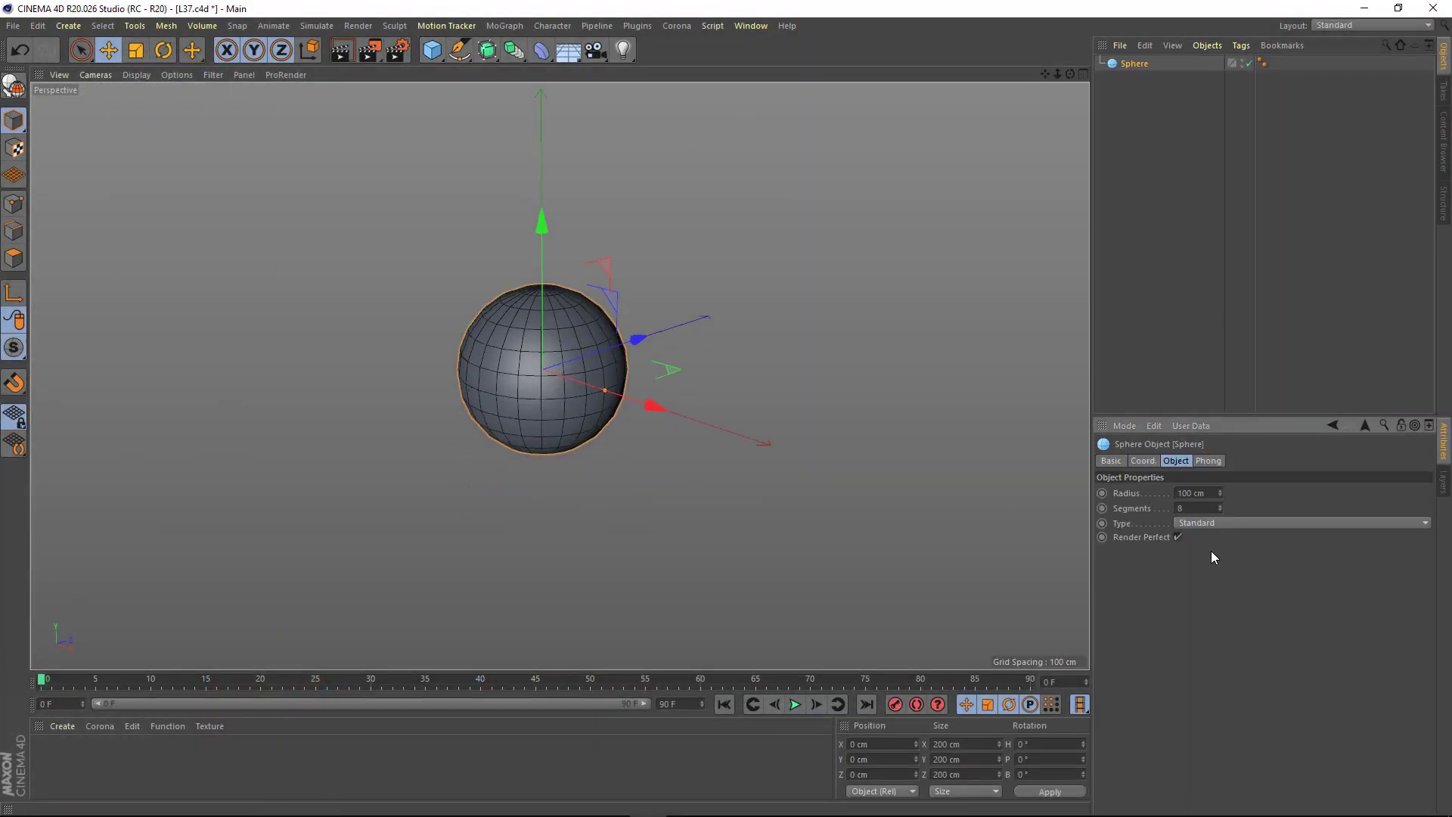
click(1178, 537)
alt+drag(543, 372, 577, 310)
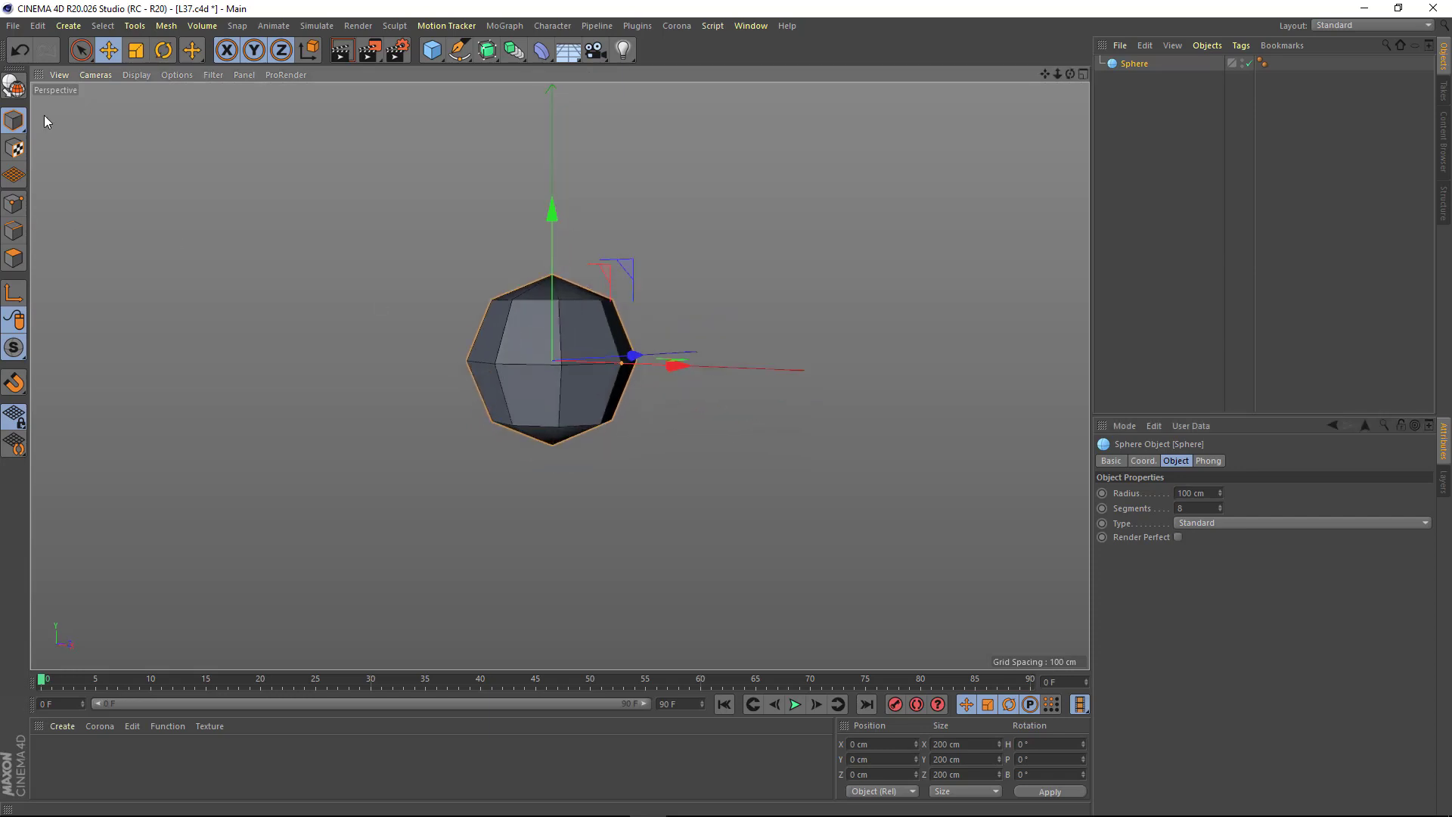
key(c)
alt+drag(560, 376, 569, 384)
- Pull the sphere's bottom cap polygons down to elongate the body
key(0)
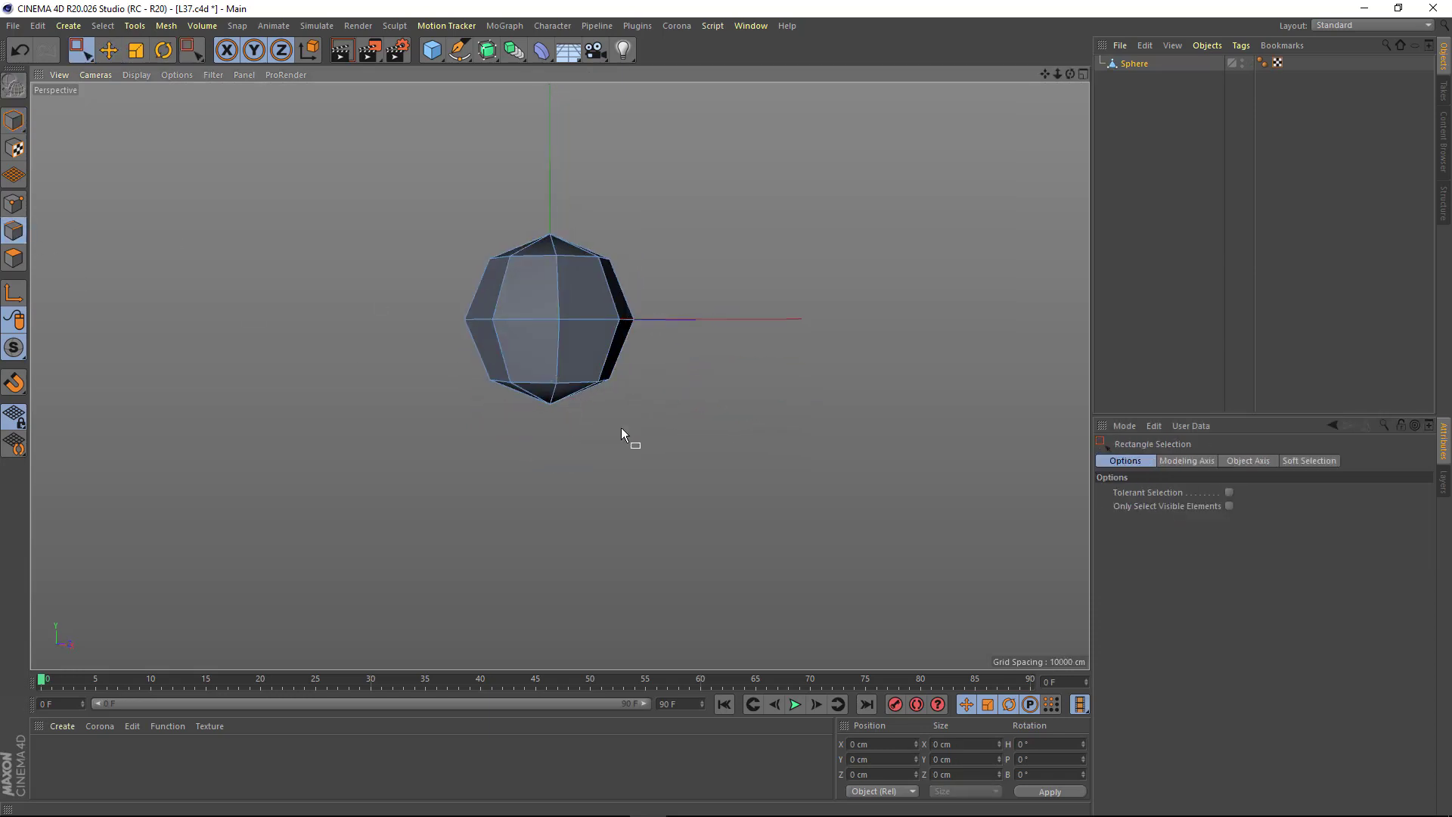
drag(626, 434, 534, 391)
mouse_move(356, 378)
alt+mouse_down()
mouse_move(371, 460)
mouse_move(673, 305)
alt+mouse_up()
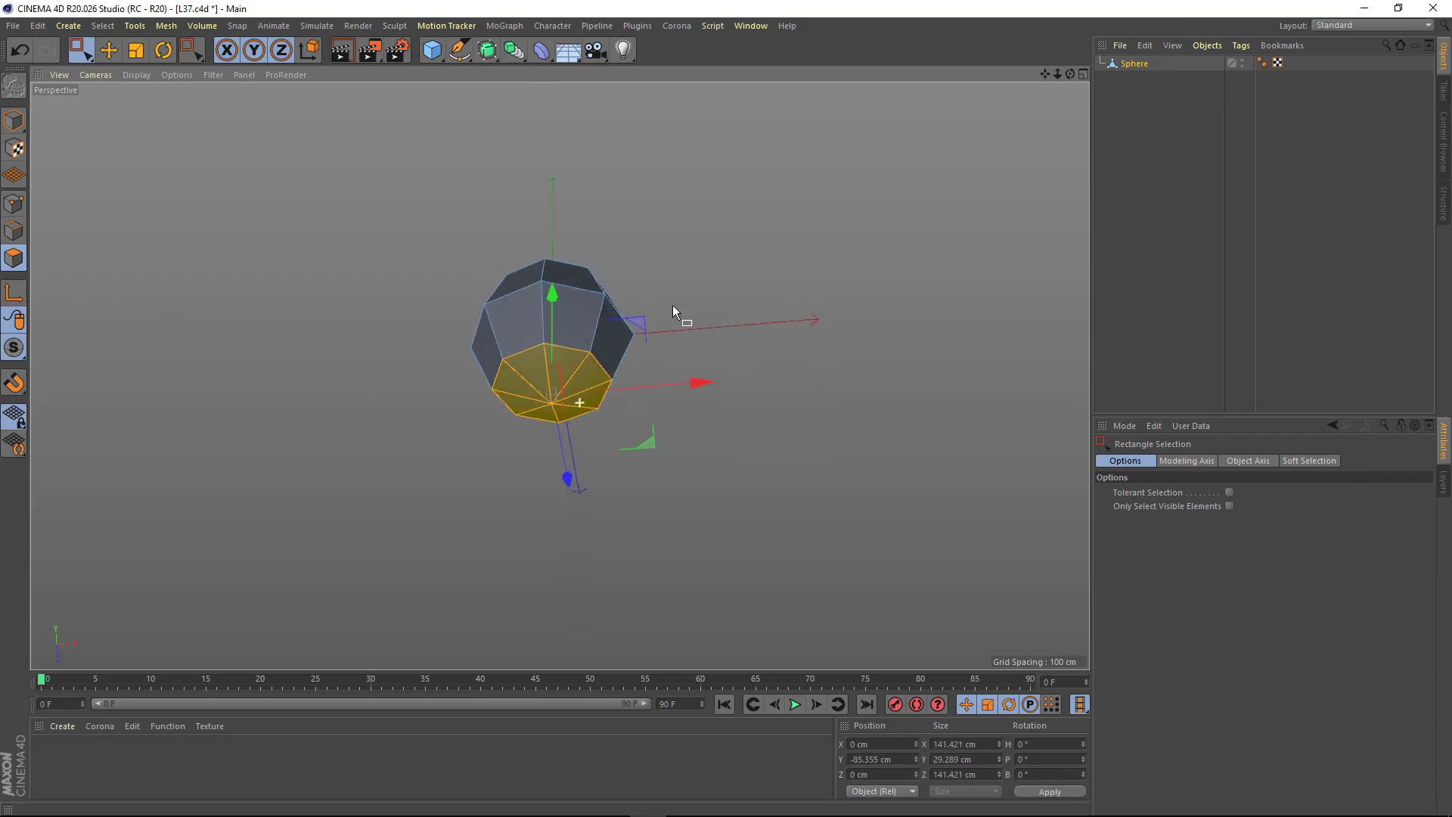
drag(548, 294, 550, 427)
key(e)
key(t)
- Slide the middle edge loop toward the top with Edge Slide
click(13, 230)
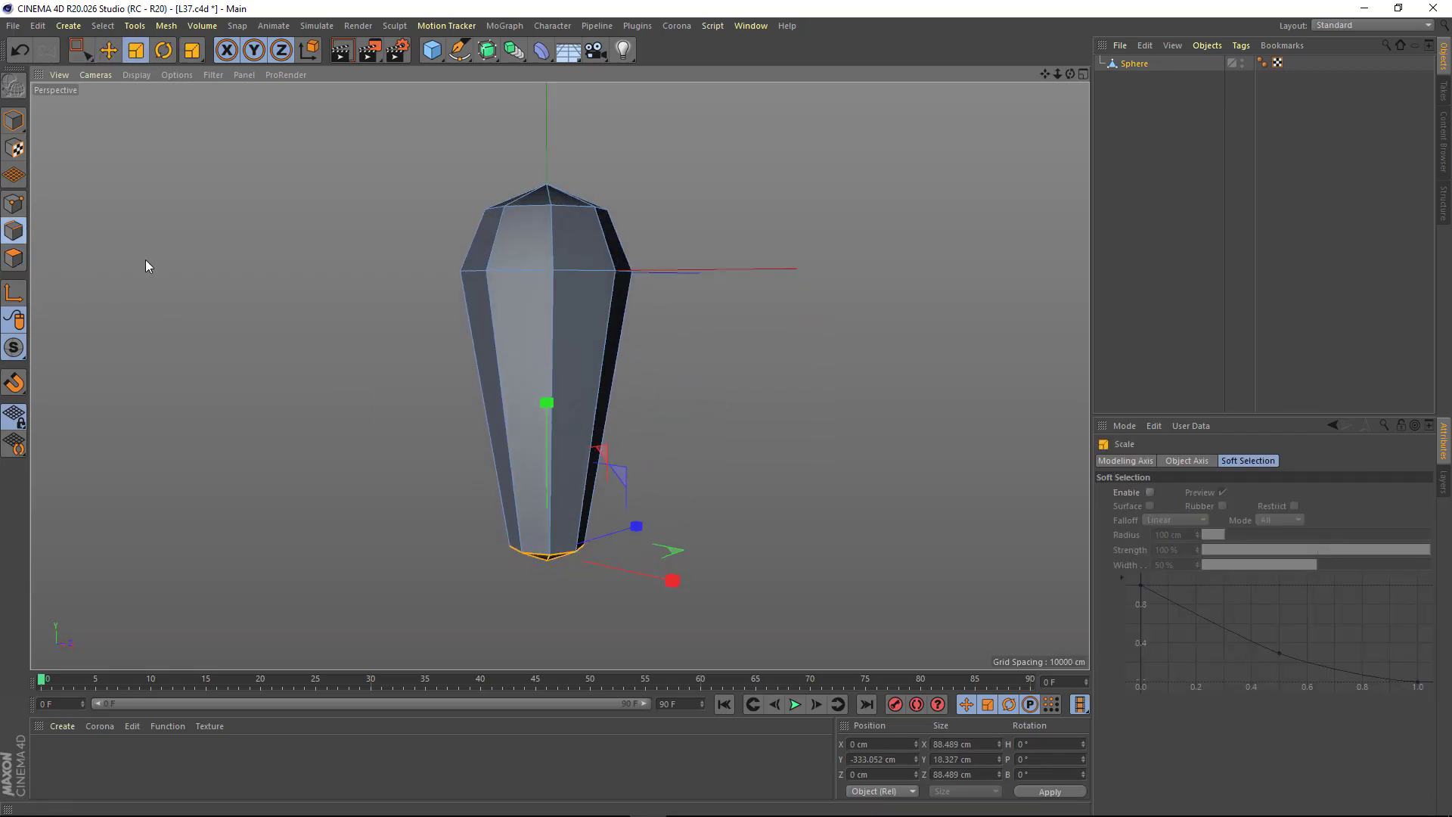
click(569, 272)
double_click(569, 273)
key(m)
key(o)
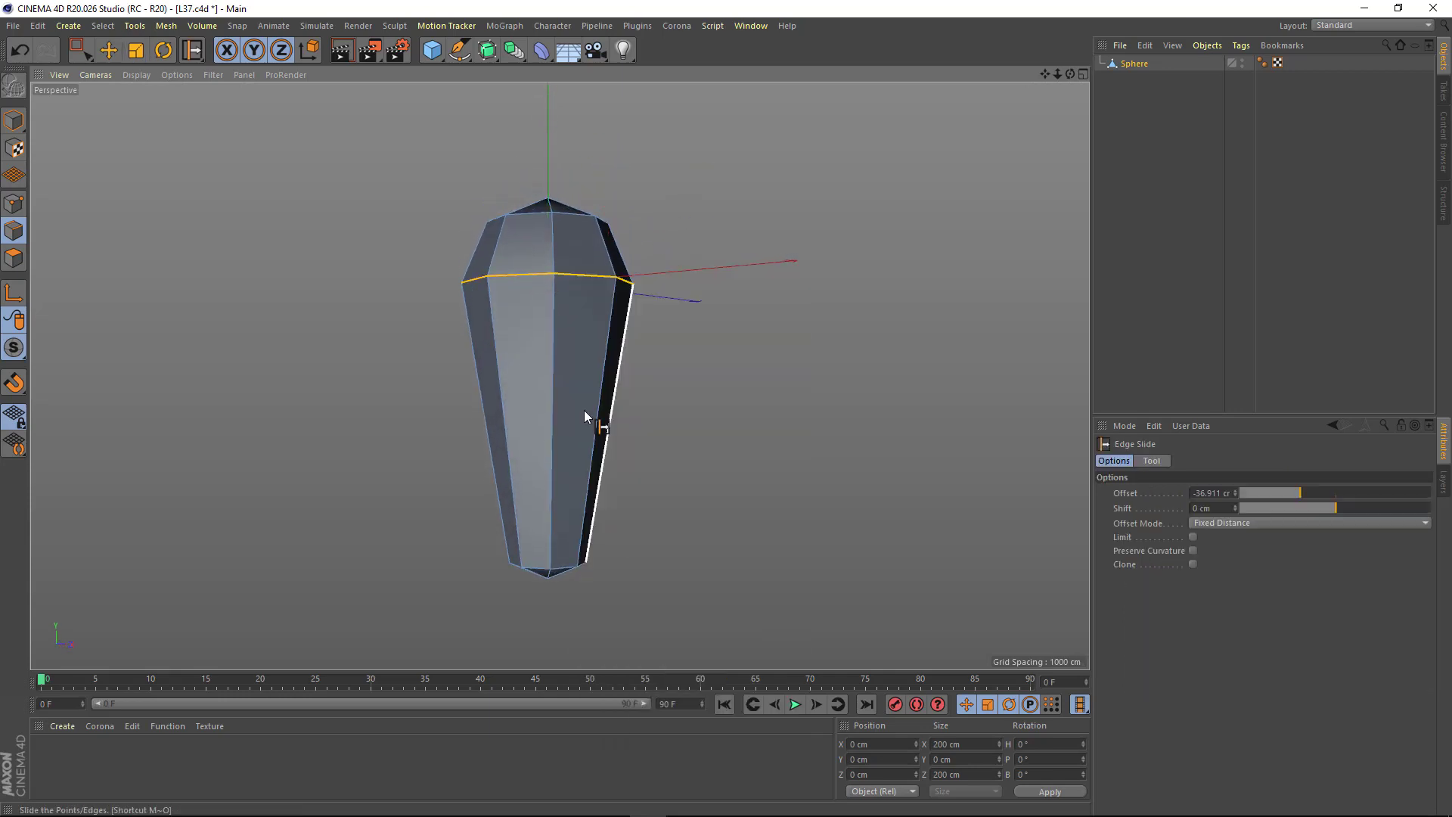
mouse_move(587, 291)
mouse_down()
mouse_move(583, 276)
mouse_move(572, 370)
mouse_up()
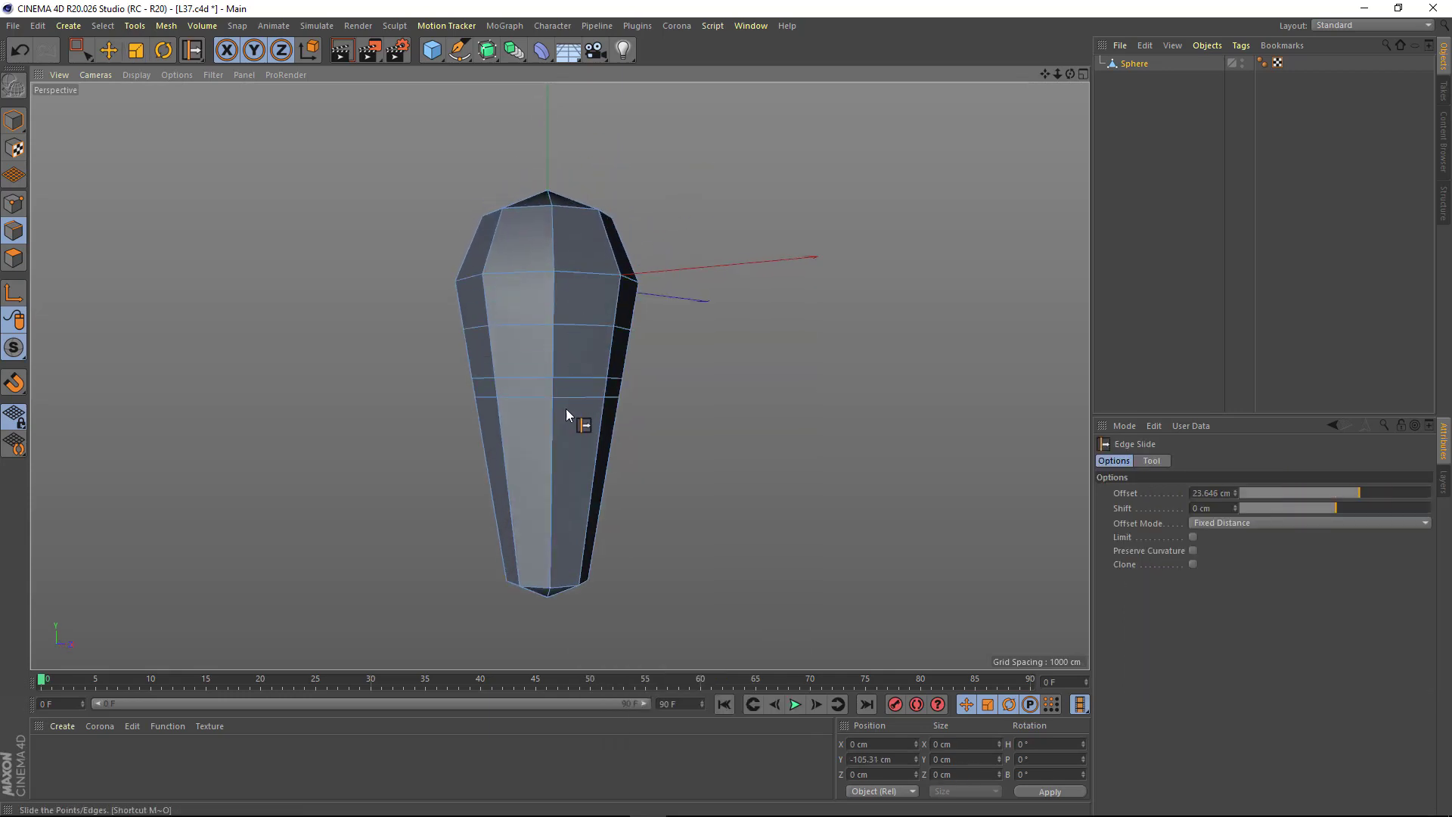
alt+middle_drag(566, 479, 545, 412)
scroll(573, 464, up, 1)
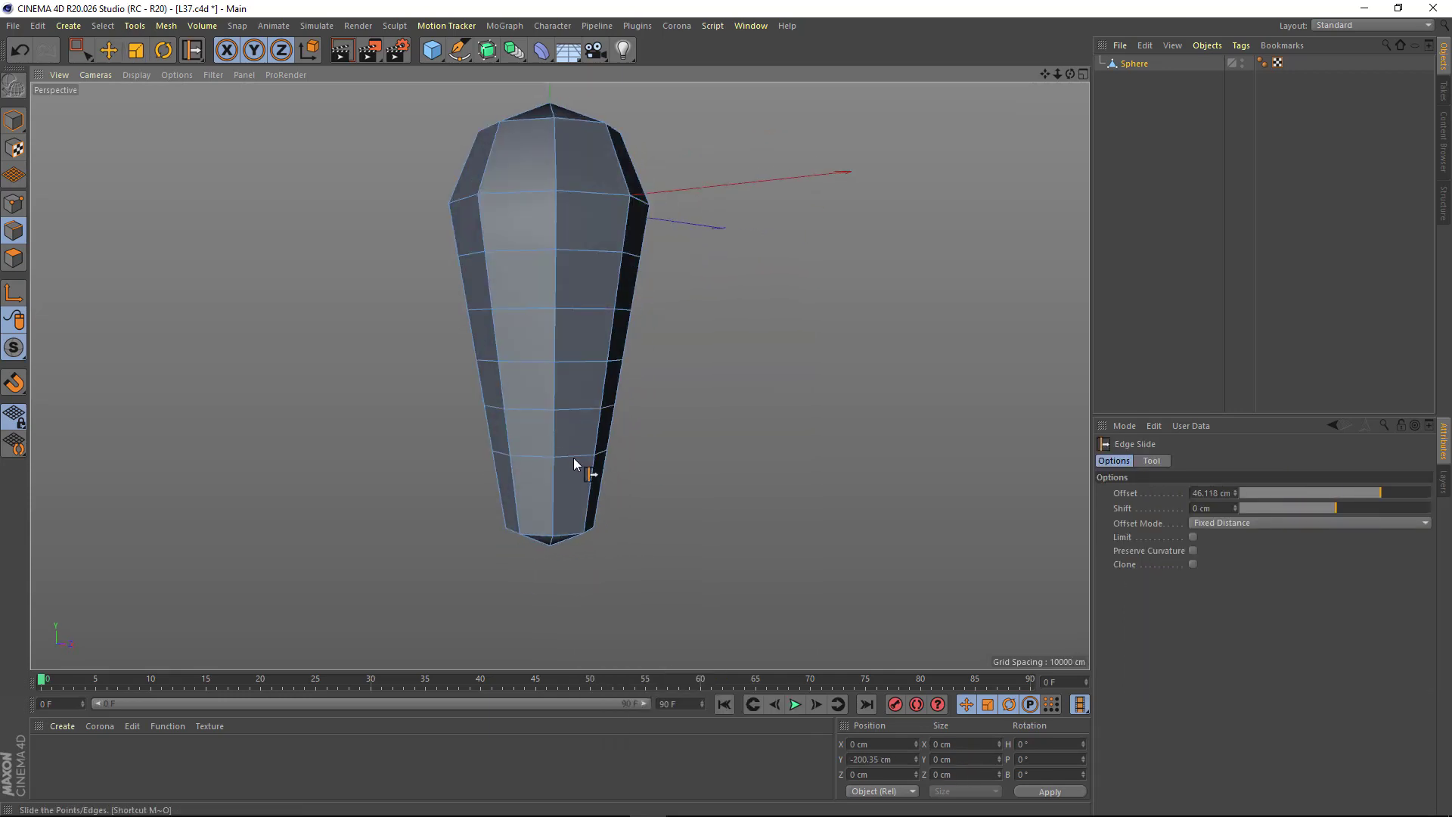
- Scale the bottom edge loop to taper the body and add a child Bend deformer
double_click(565, 511)
alt+drag(566, 511, 587, 411)
key(e)
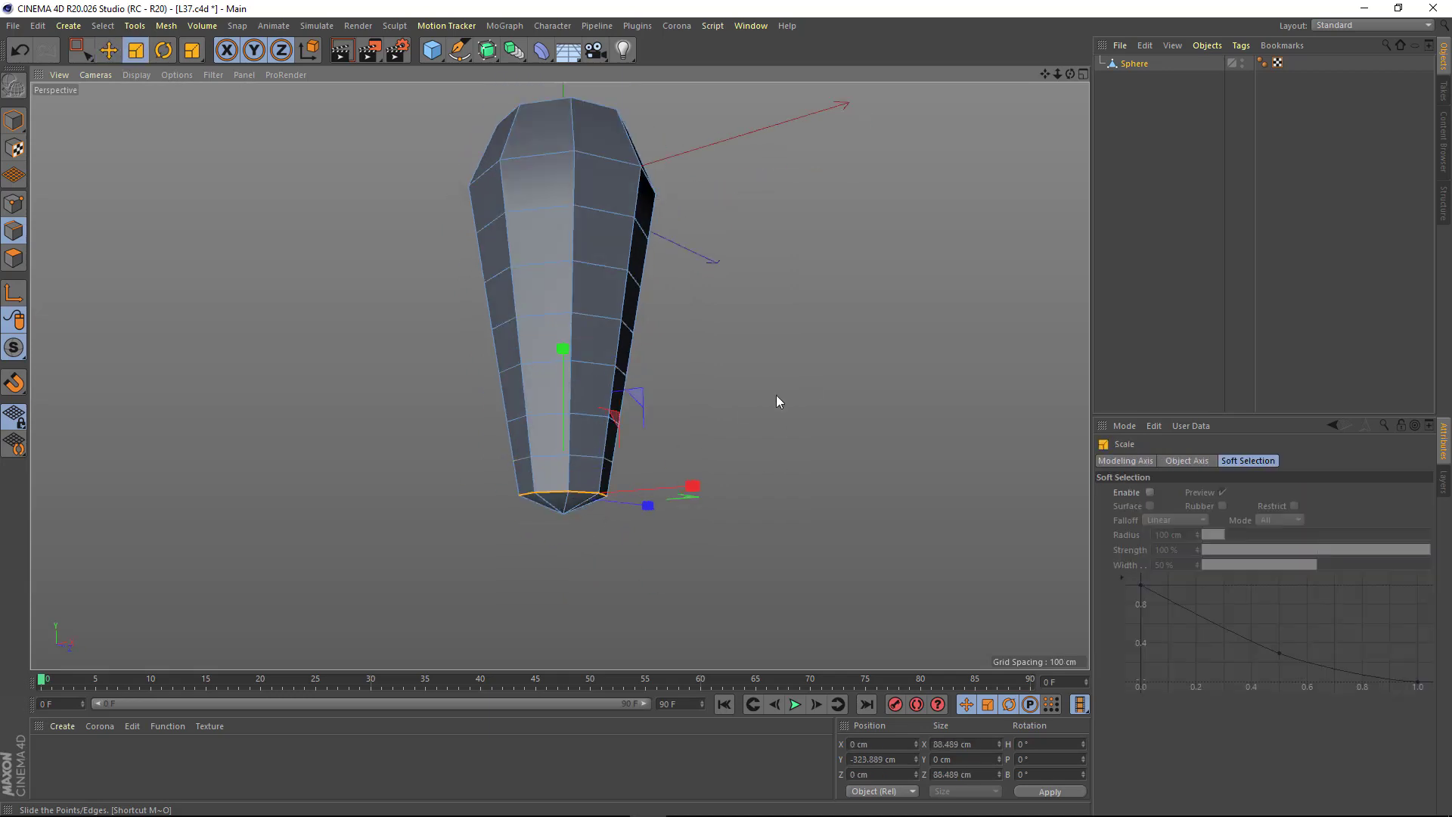
mouse_move(560, 239)
alt+mouse_down()
mouse_move(576, 444)
mouse_move(557, 312)
alt+mouse_up()
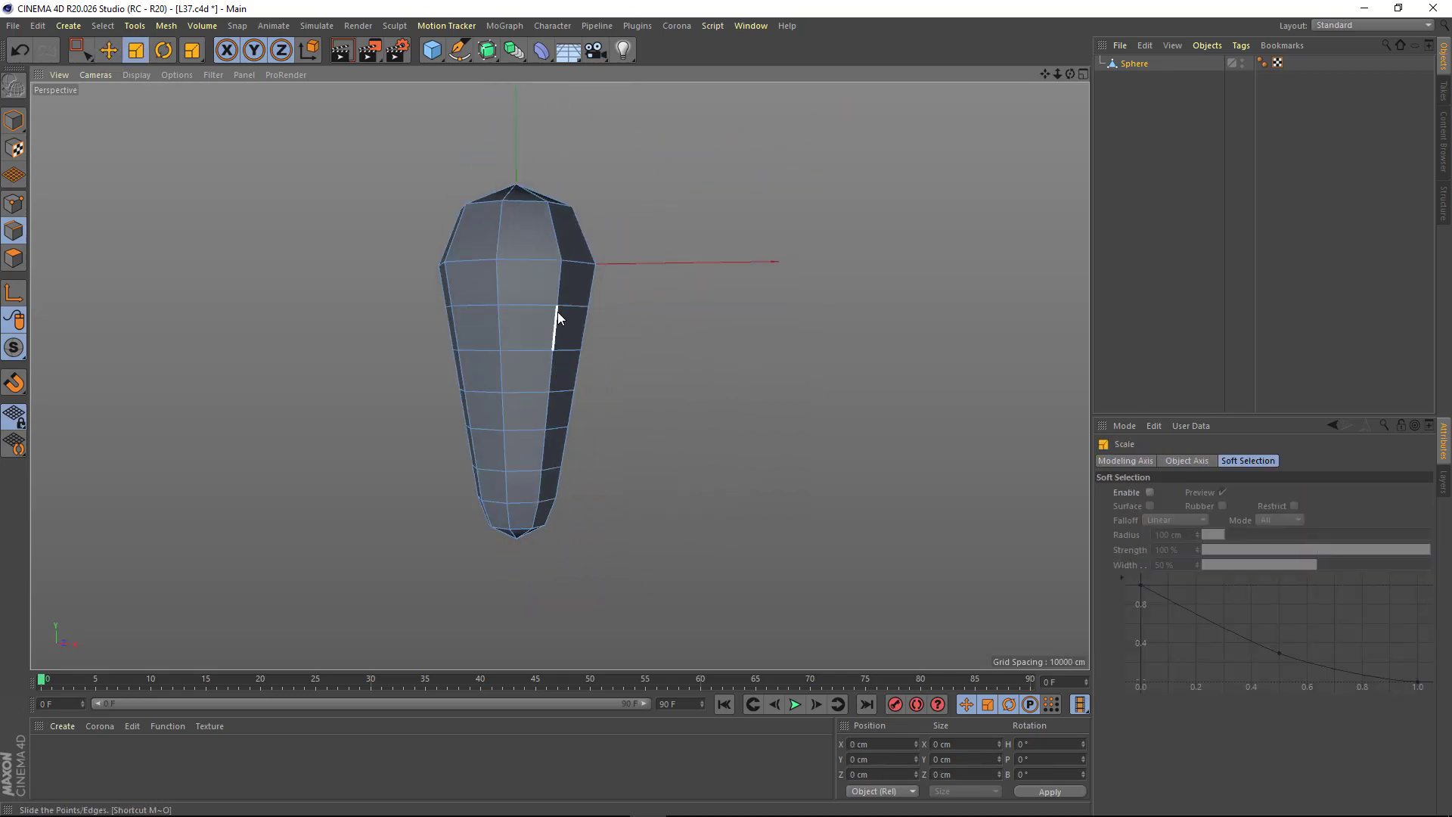
alt+middle_drag(530, 132, 535, 132)
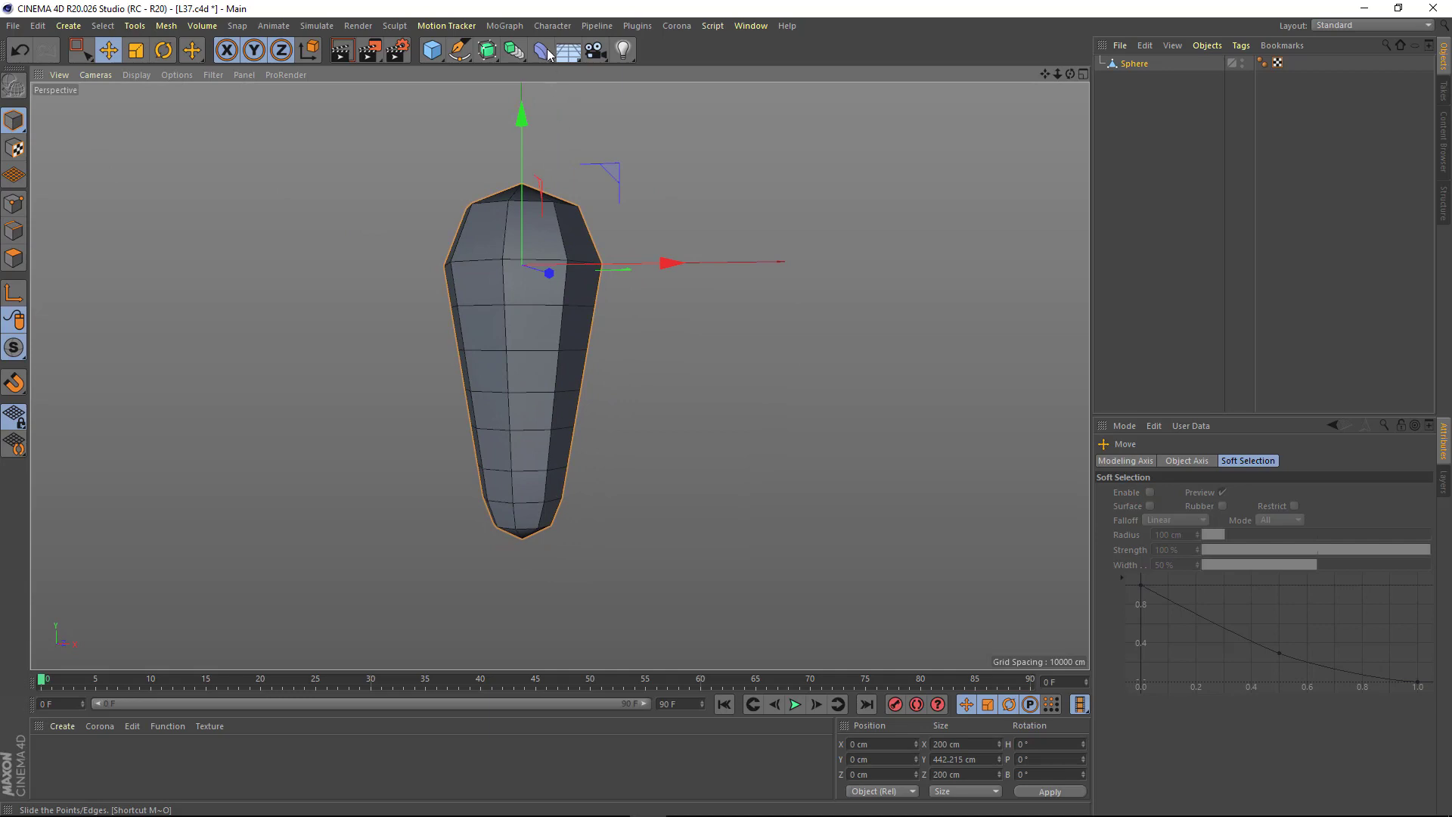
drag(550, 53, 622, 70)
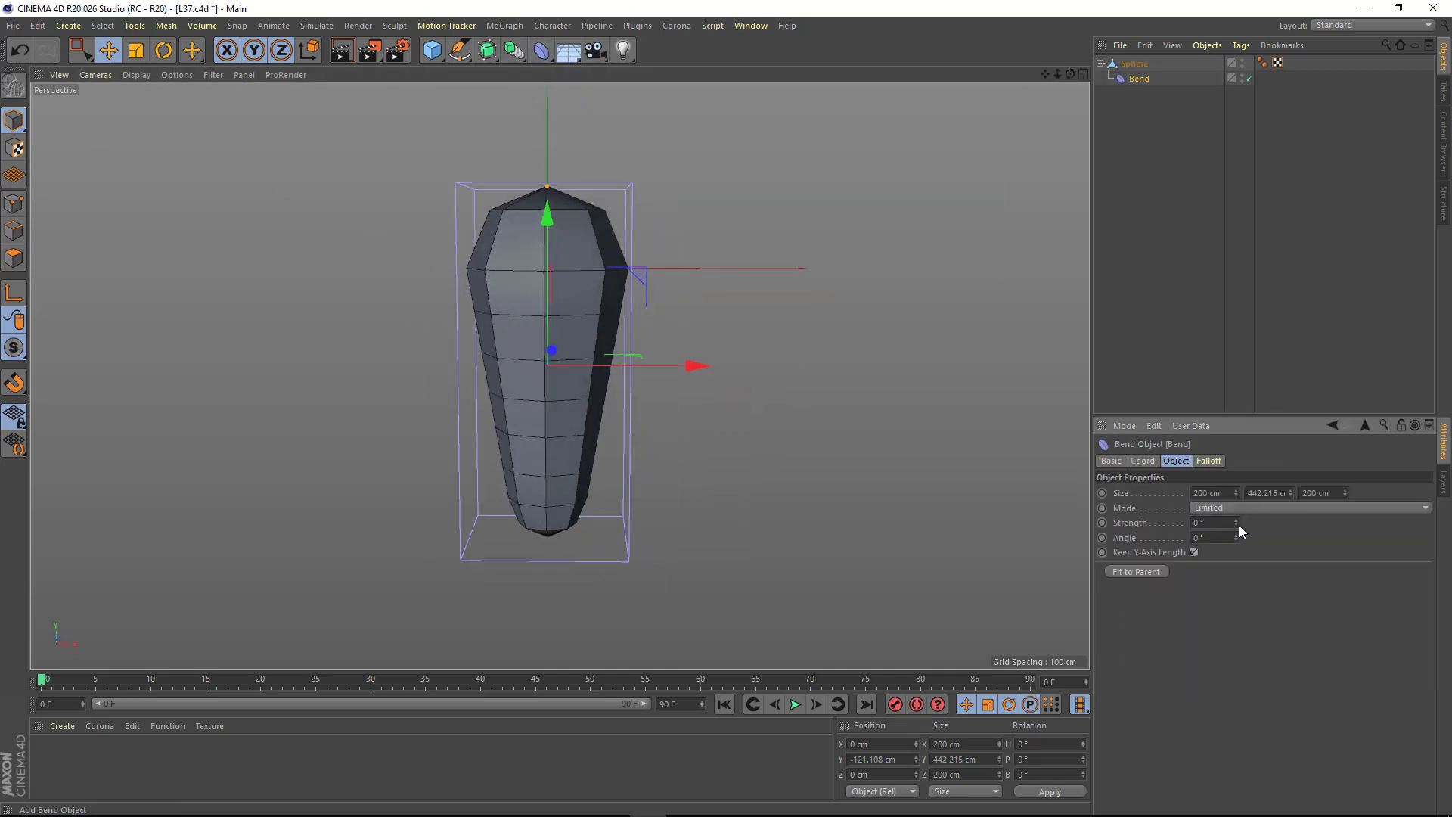
- Raise the Bend deformer's Strength from 108° to 153°, curving the pepper into a crescent
drag(1237, 523, 737, 411)
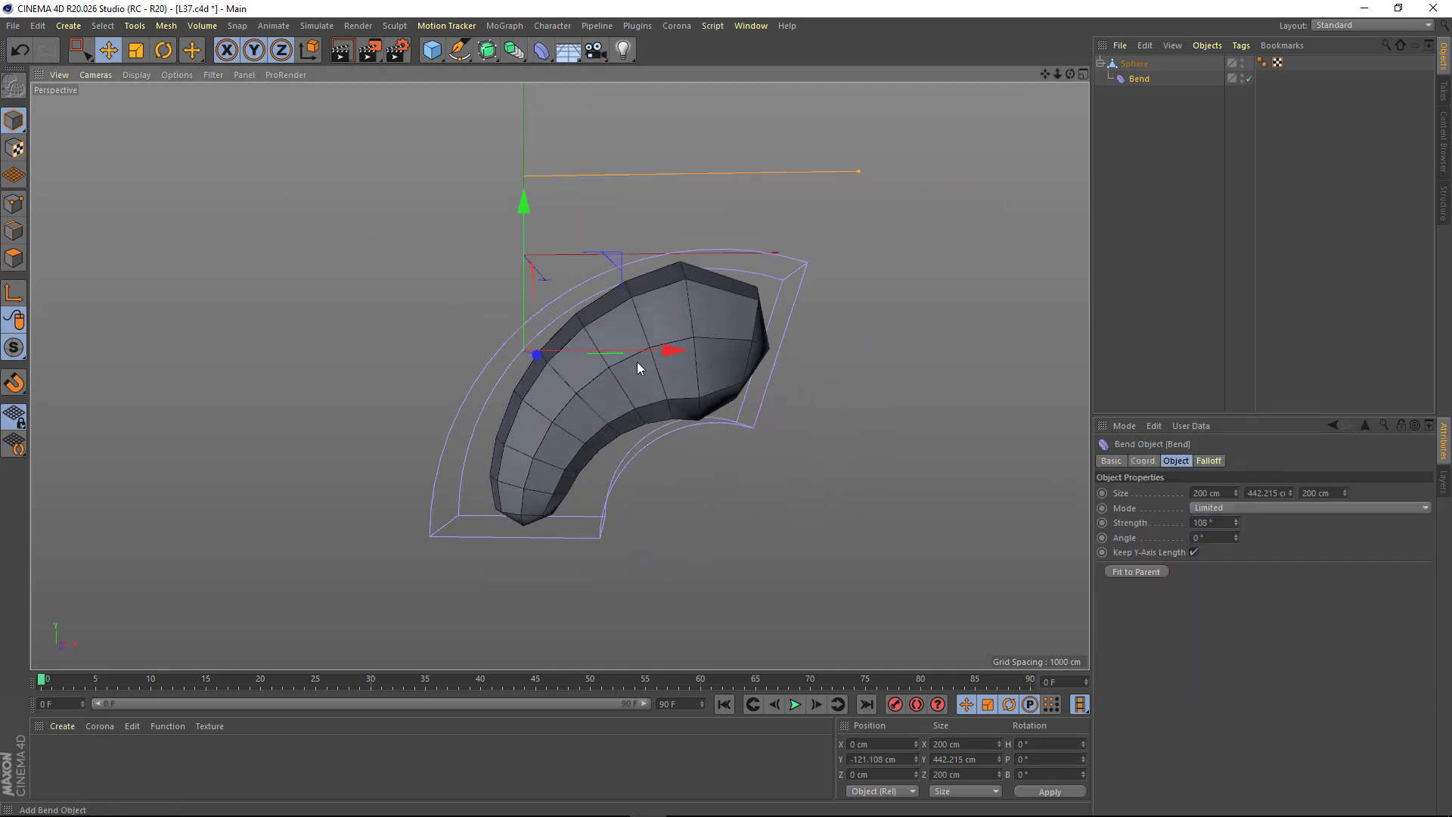
click(547, 255)
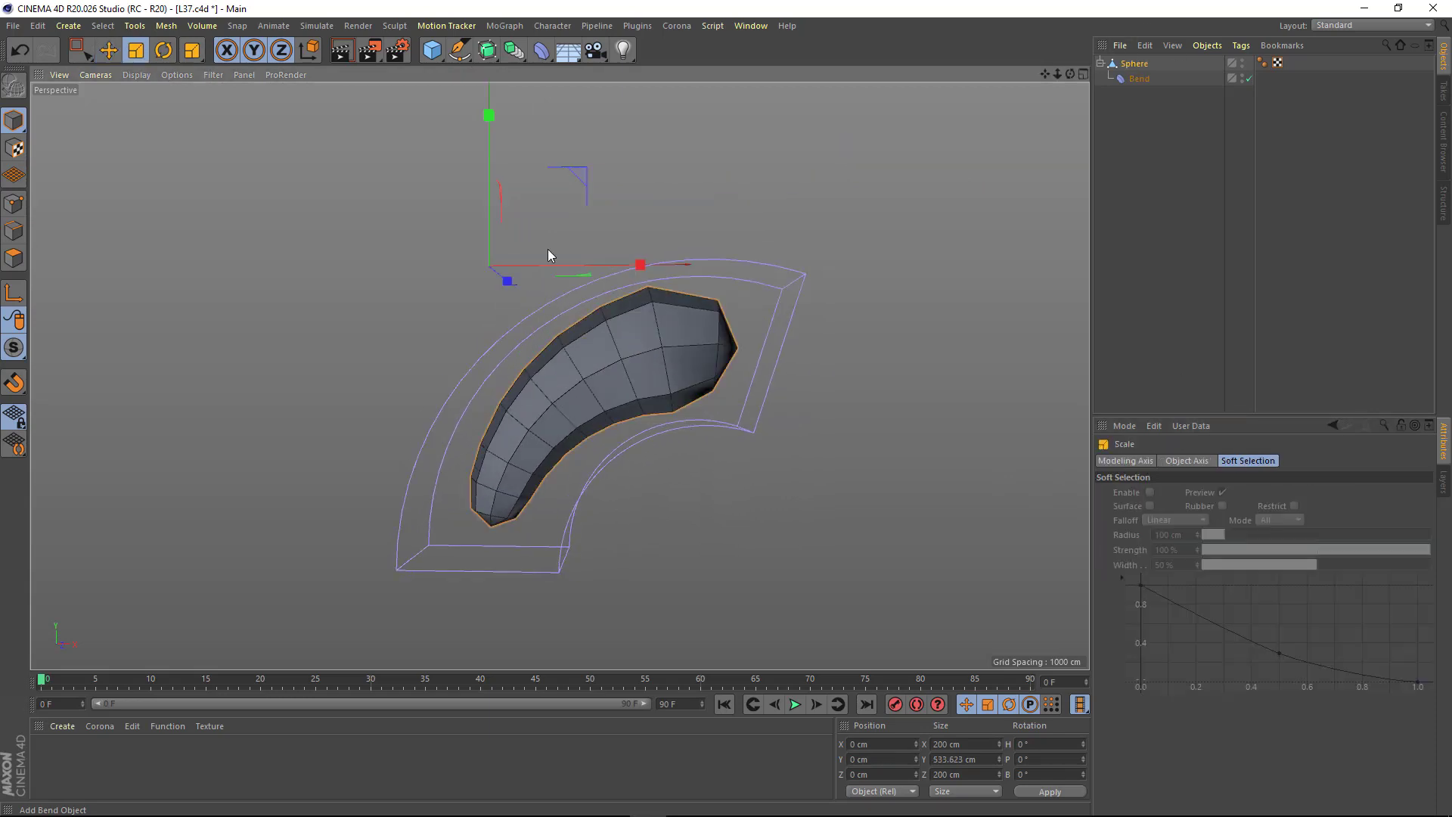
drag(548, 255, 798, 334)
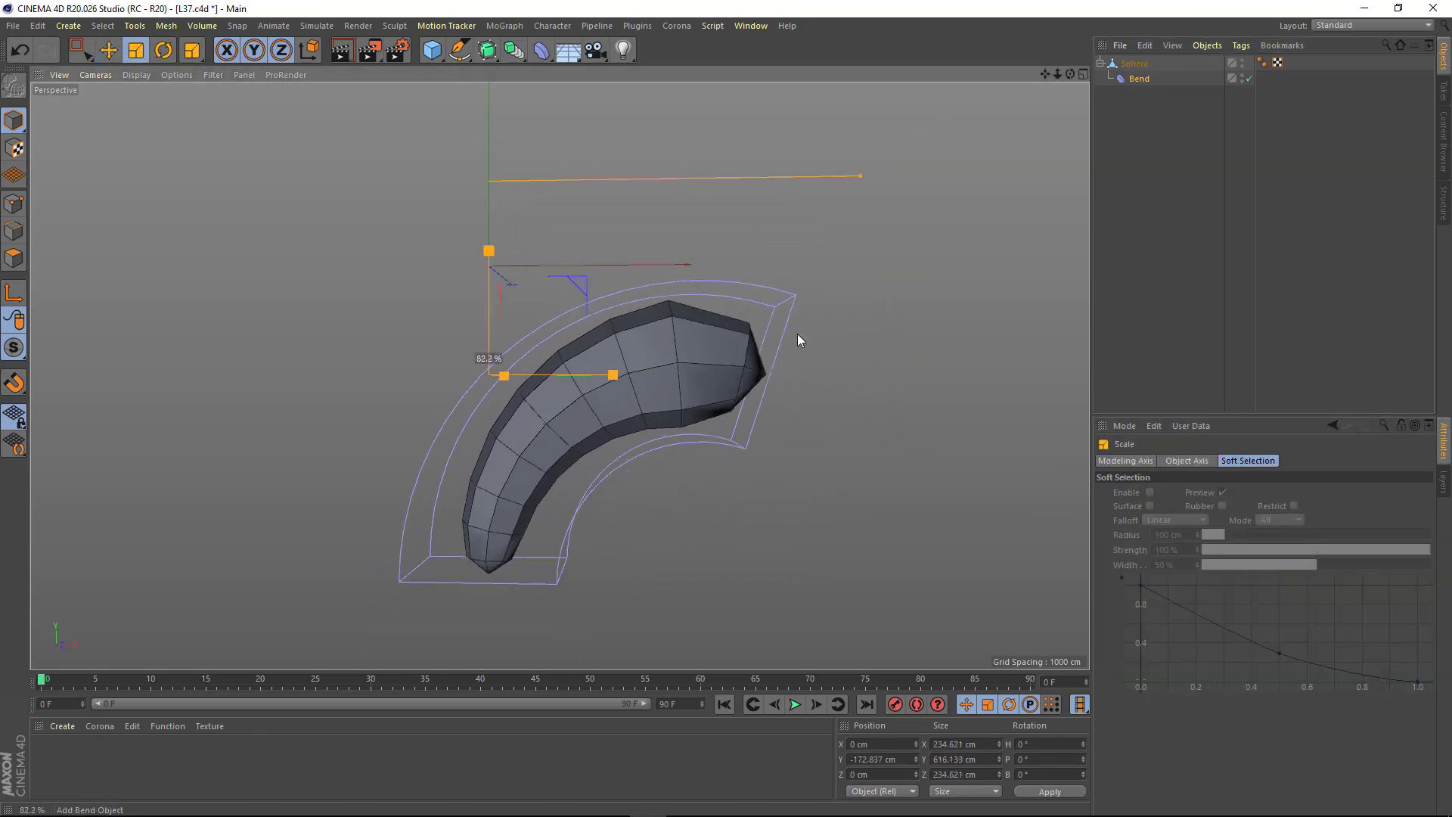
key(ctrl+z)
mouse_move(797, 340)
alt+mouse_down()
mouse_move(518, 361)
mouse_move(620, 356)
alt+mouse_up()
click(1140, 79)
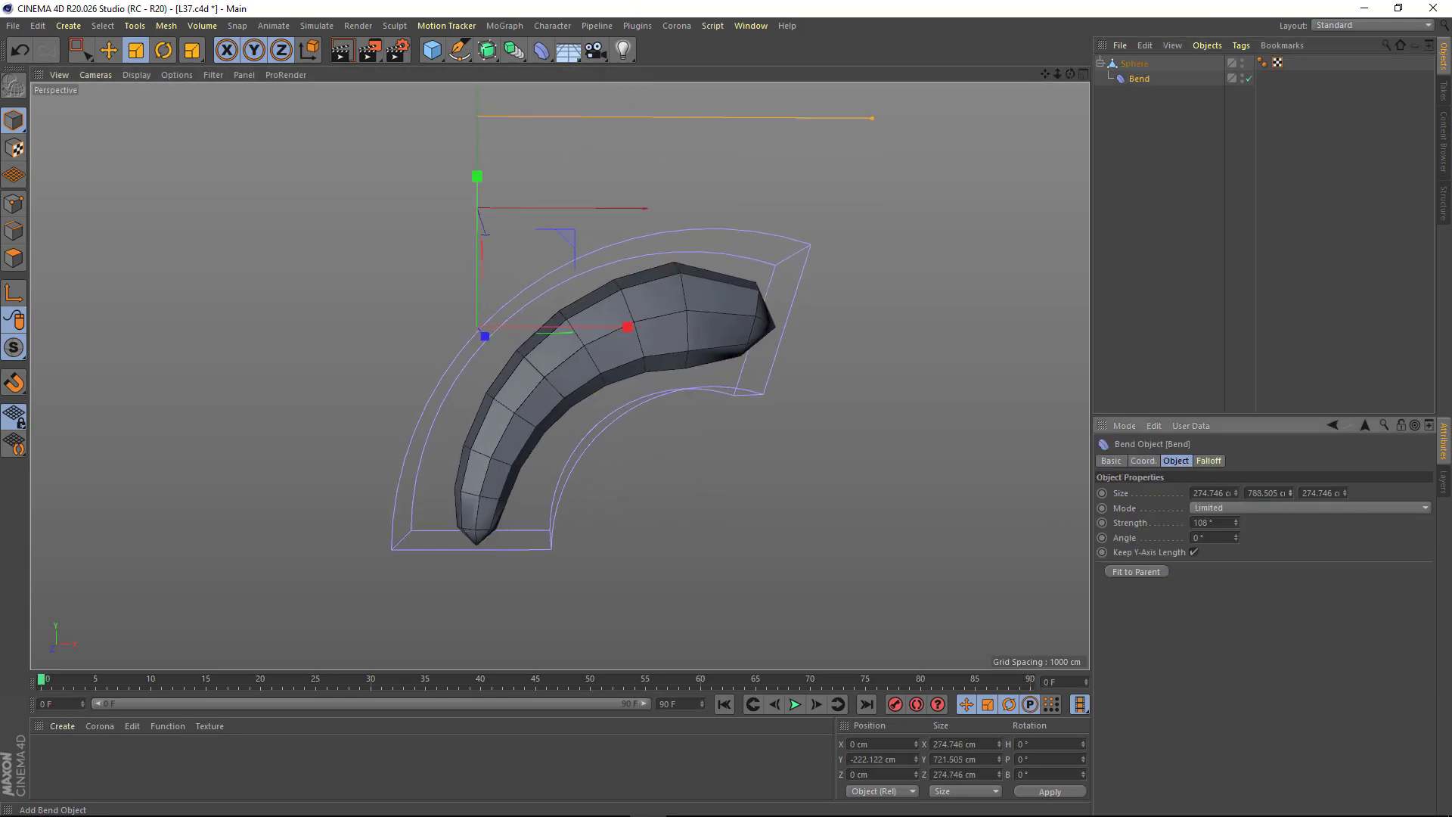
drag(1238, 525, 1239, 500)
alt+drag(690, 355, 662, 426)
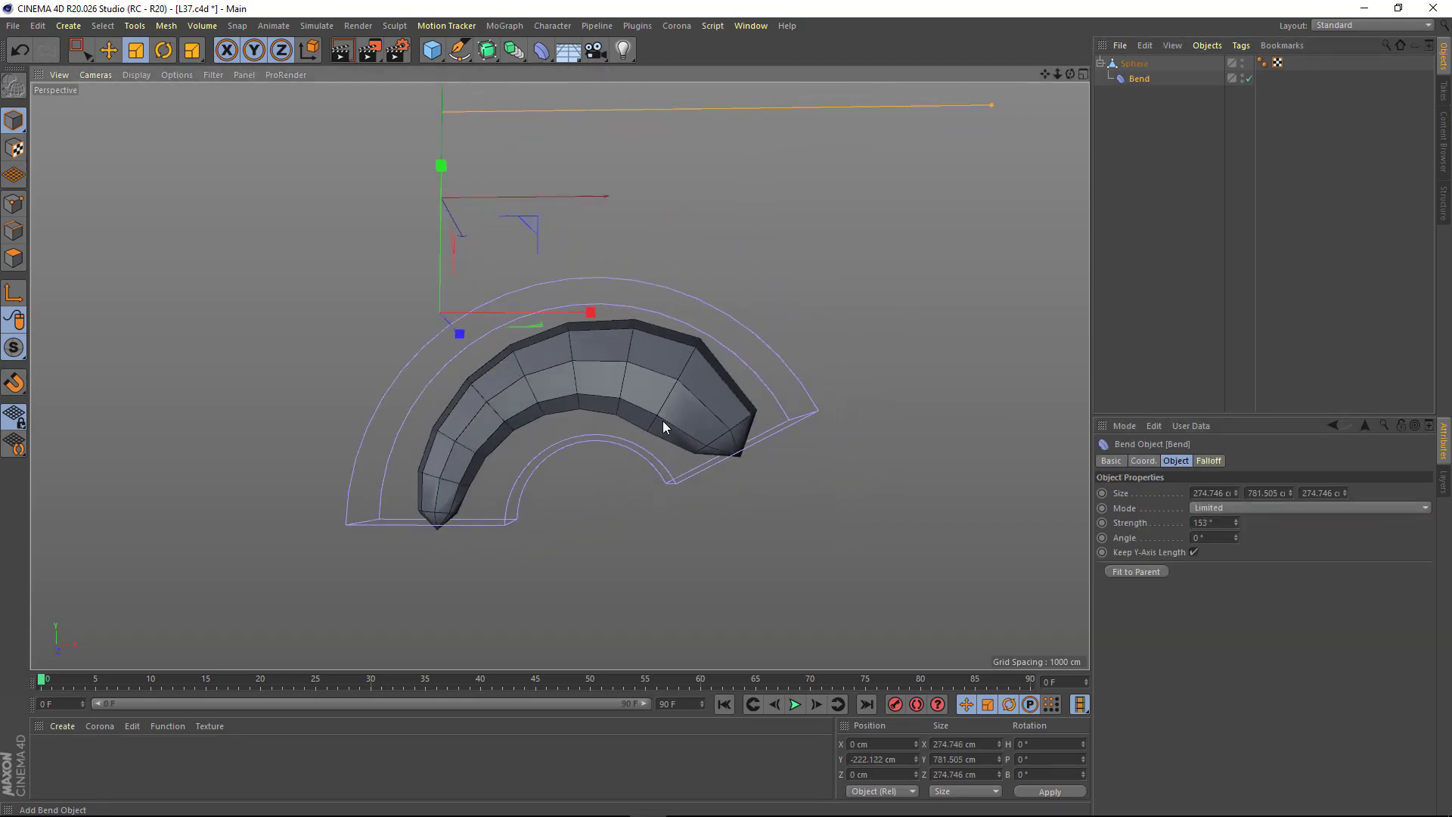
click(1135, 64)
- Bake the bent sphere with Current State to Object, delete the original, and set Y to 0
right_click(1135, 63)
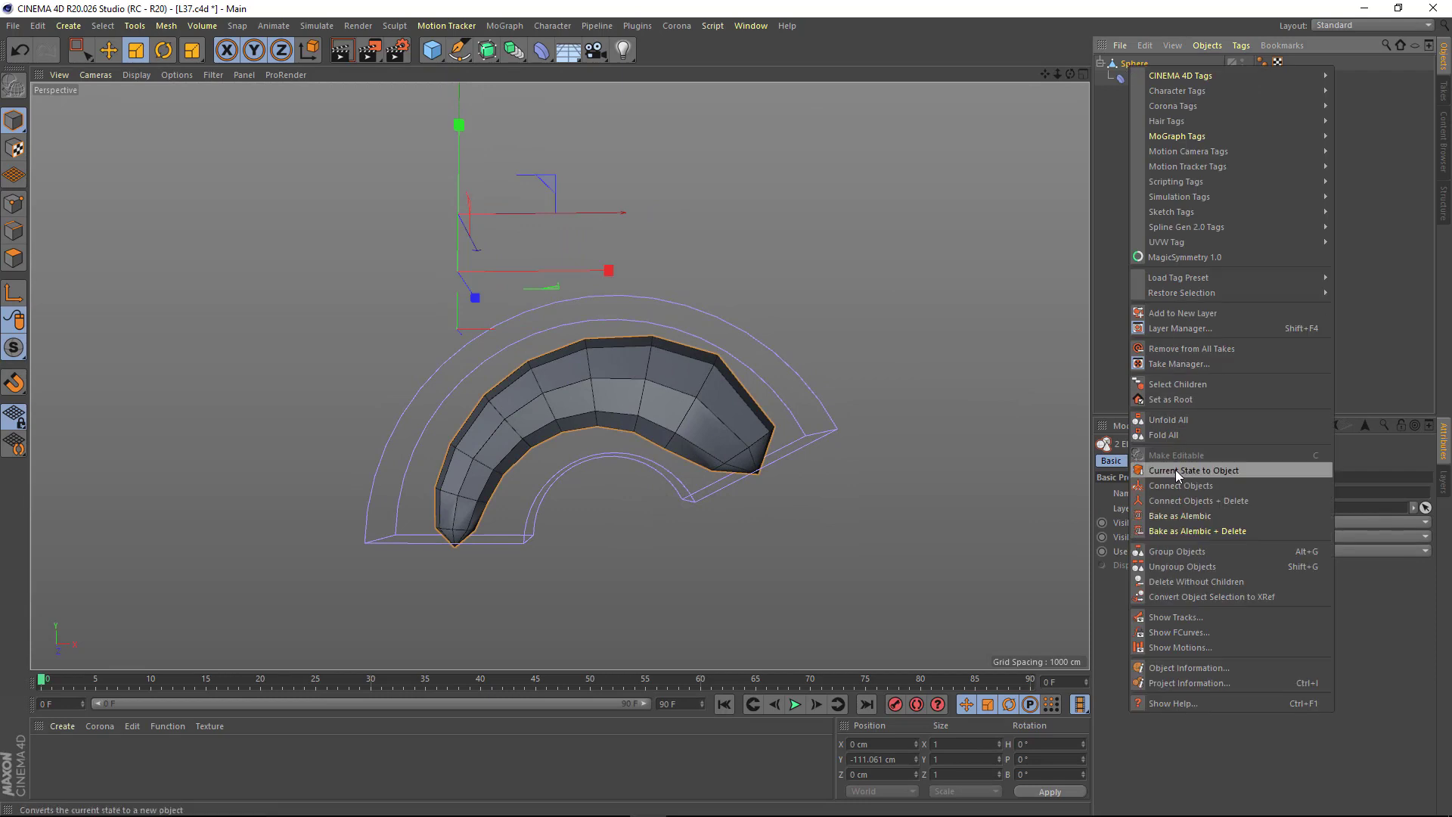
click(1176, 469)
key(Delete)
click(167, 26)
click(261, 175)
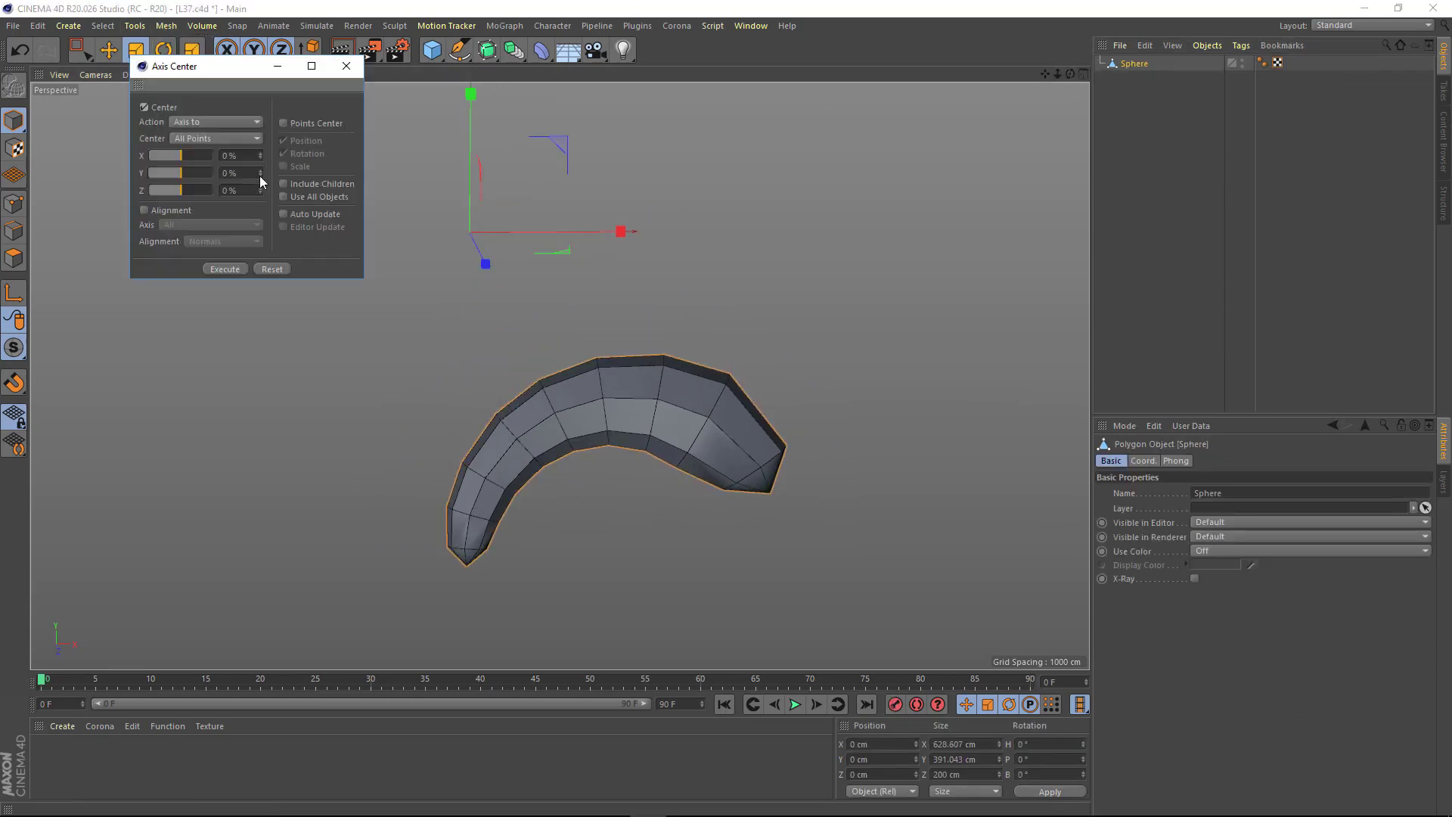
click(346, 66)
text(e)
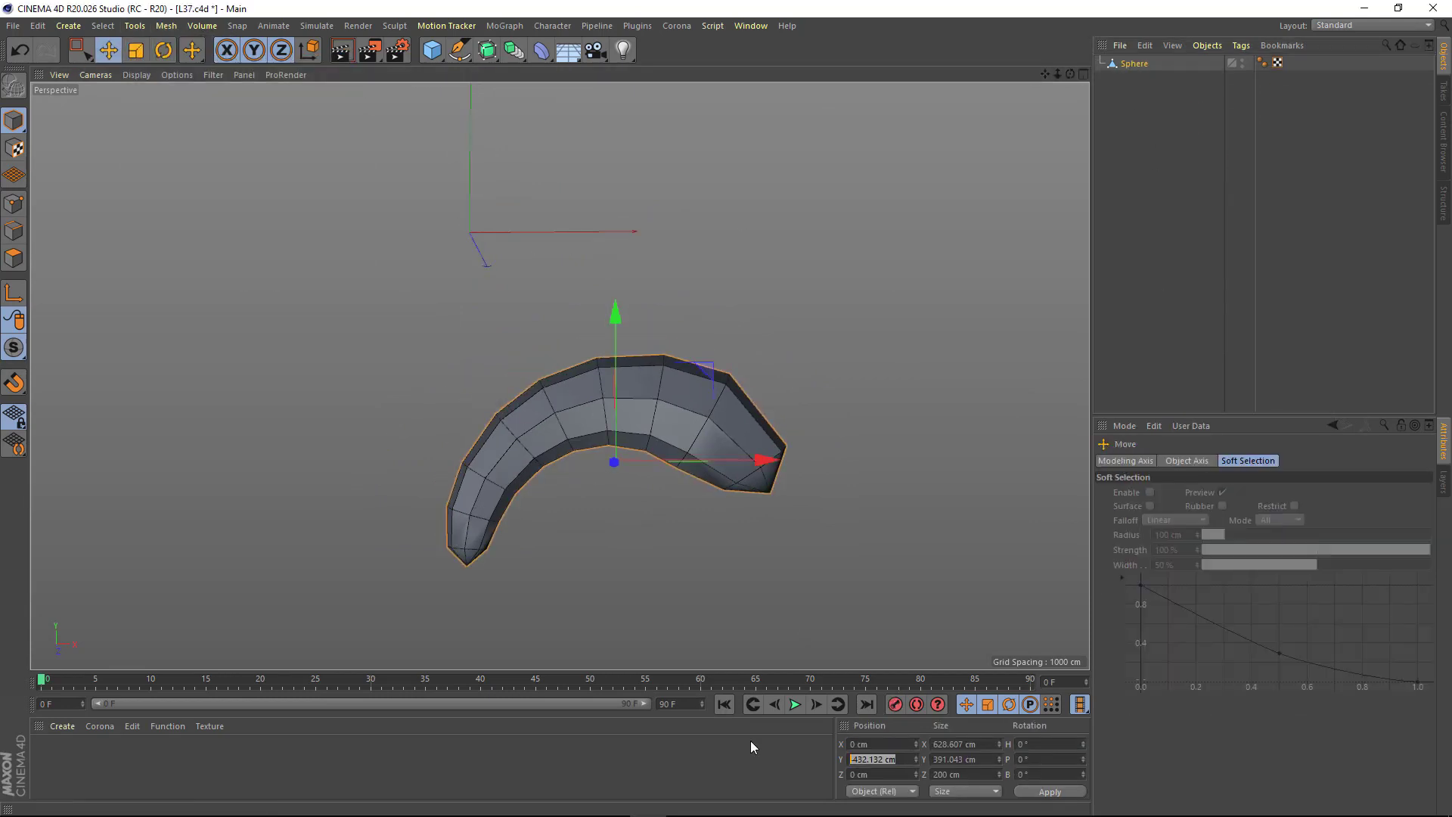
text(0)
key(Return)
scroll(529, 387, up, 2)
- Rotate the pepper mesh and reposition the tip points at the thick stem end
drag(593, 345, 425, 492)
key(e)
mouse_move(556, 425)
alt+mouse_down()
mouse_move(368, 437)
mouse_move(422, 371)
alt+mouse_up()
scroll(462, 359, up, 2)
click(463, 336)
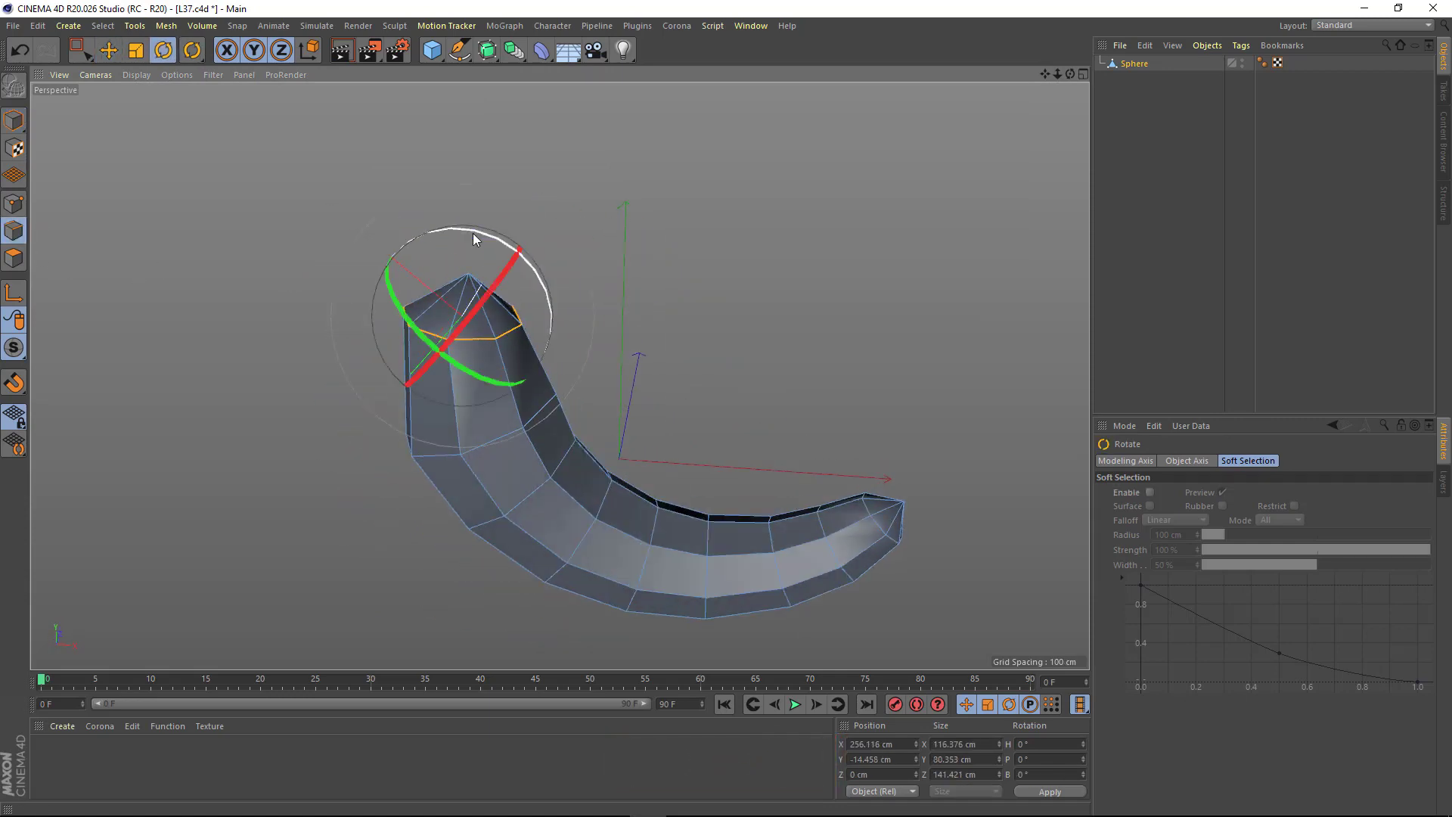
mouse_move(464, 253)
alt+mouse_down()
mouse_move(472, 202)
mouse_move(466, 273)
mouse_move(529, 250)
alt+mouse_up()
click(488, 278)
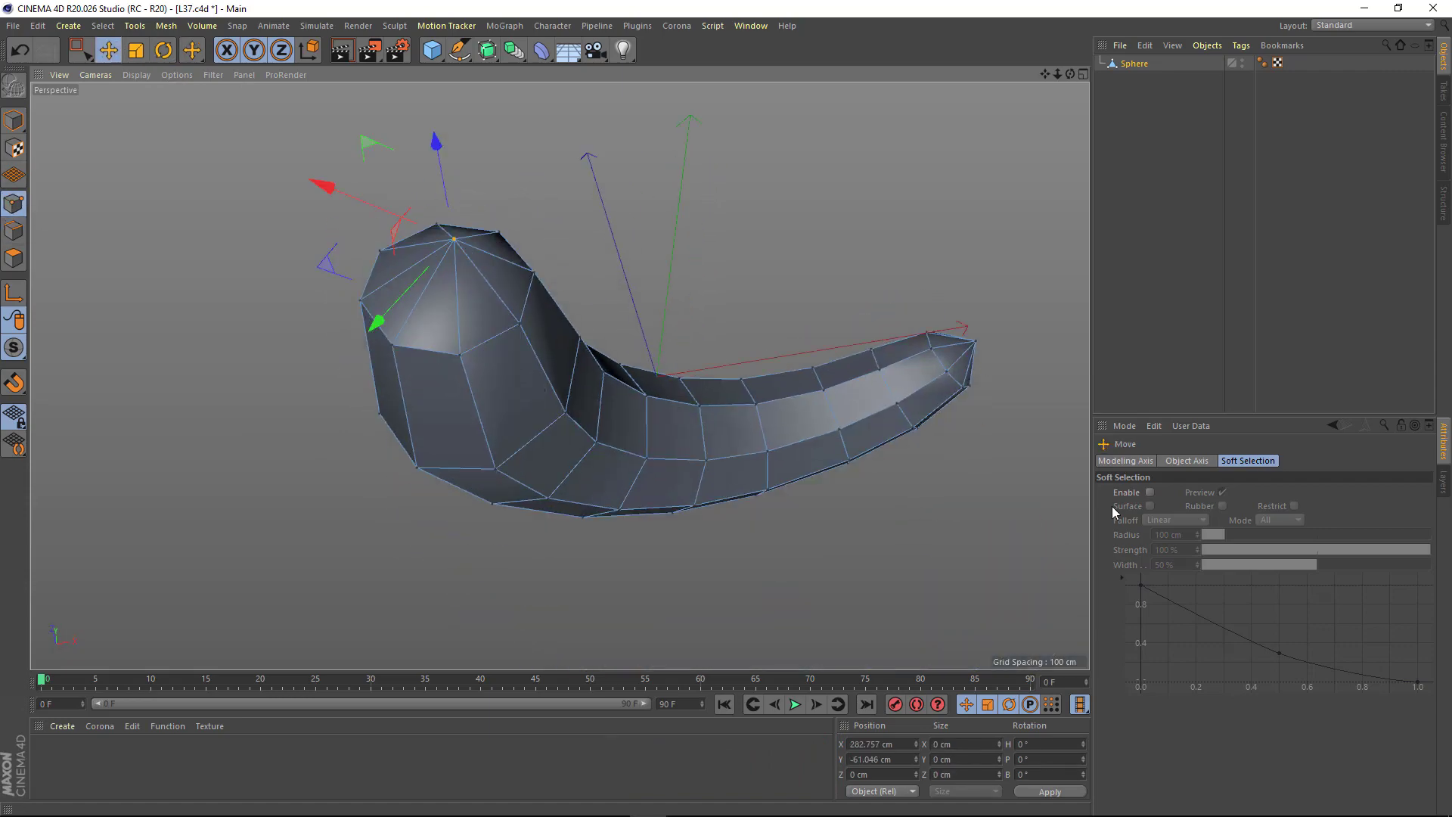
click(1126, 461)
click(1339, 492)
mouse_move(588, 316)
alt+mouse_down()
mouse_move(363, 302)
mouse_move(366, 324)
mouse_move(520, 152)
mouse_move(449, 345)
mouse_move(528, 312)
mouse_move(484, 257)
alt+mouse_up()
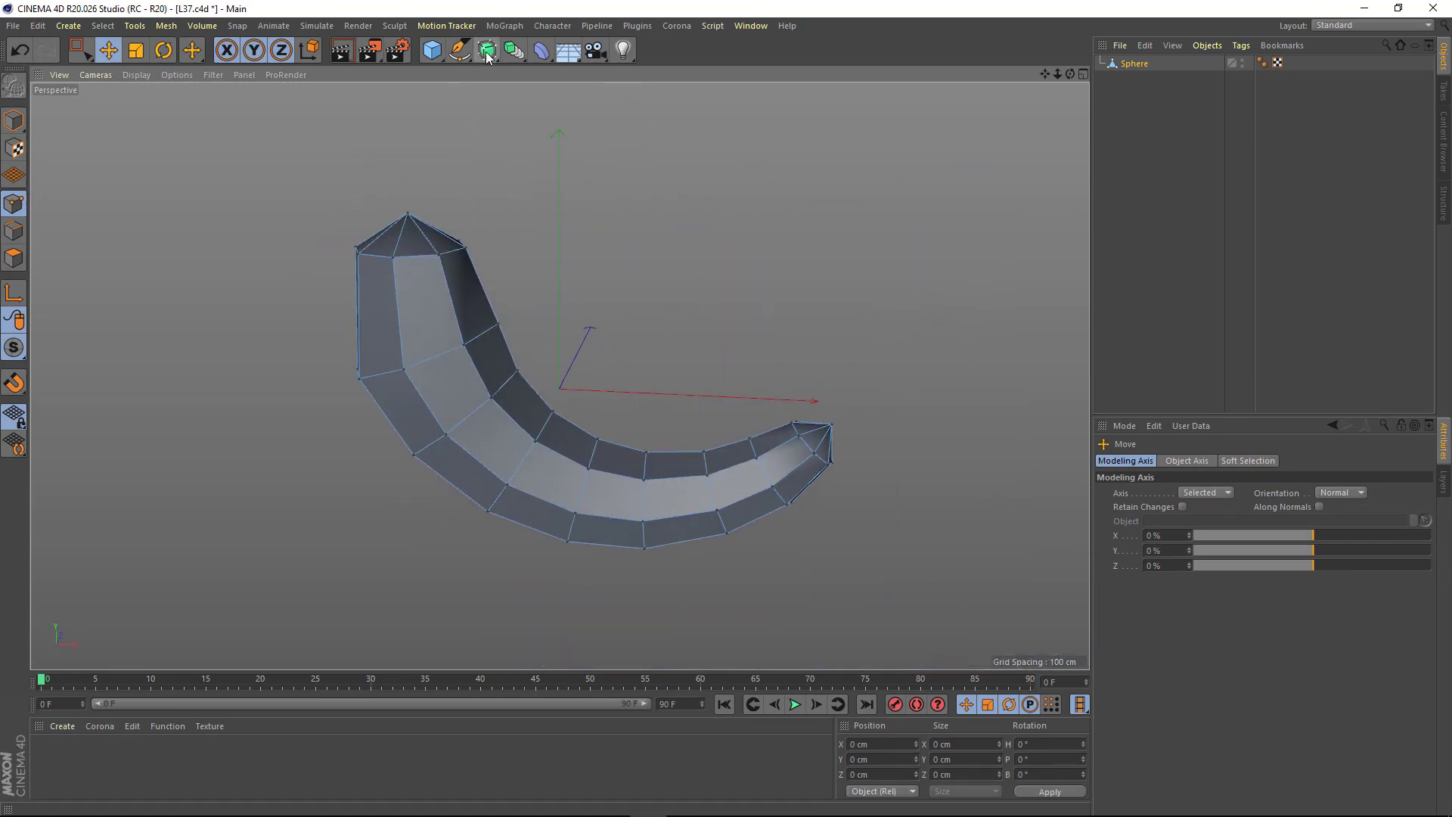
- Add a Subdivision Surface and shrink the edge loop near the bend slightly
alt+click(487, 49)
mouse_move(393, 318)
alt+mouse_down()
mouse_move(329, 393)
mouse_move(514, 336)
alt+mouse_up()
click(13, 231)
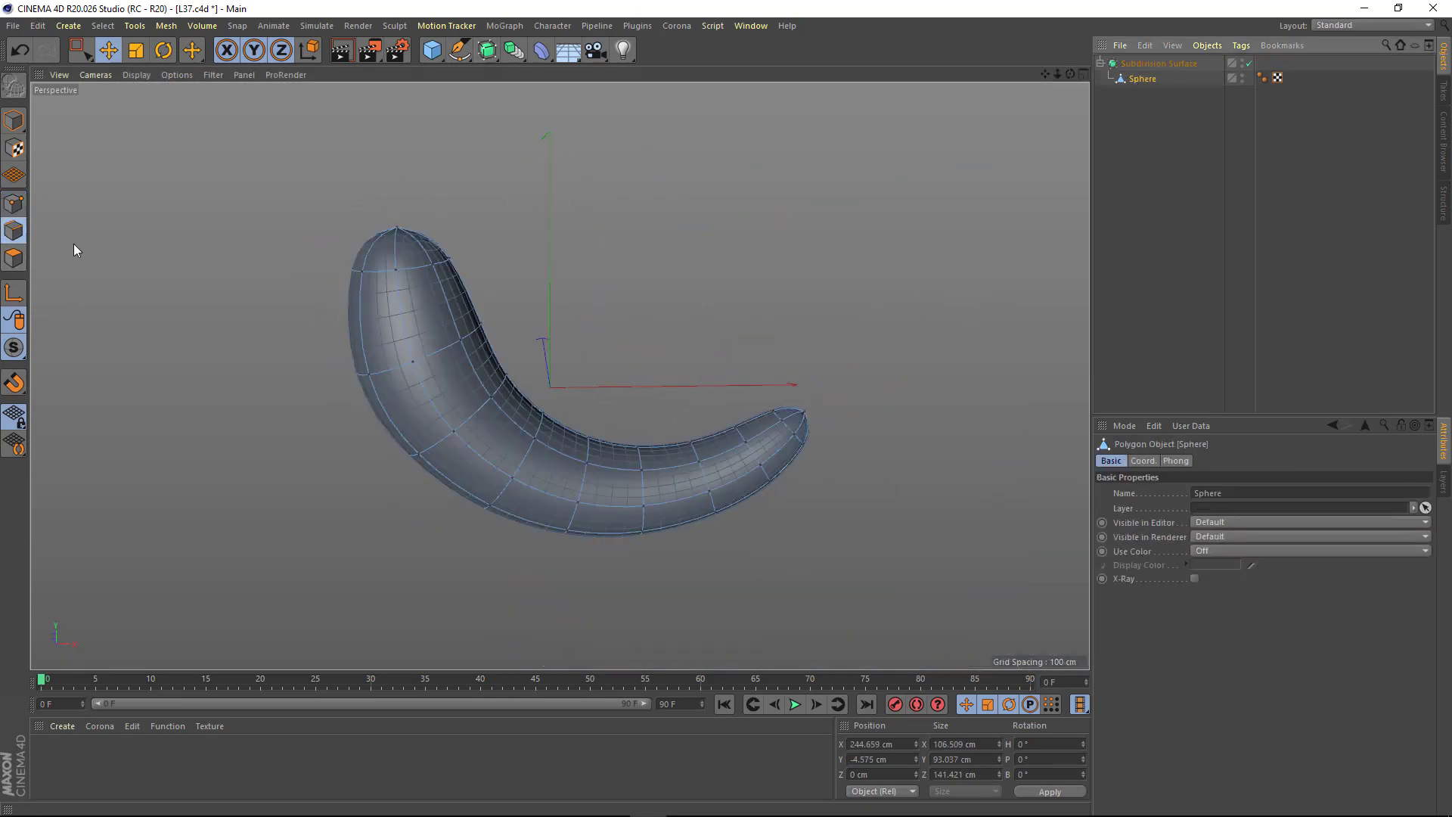
click(424, 356)
key(t)
alt+drag(613, 295, 428, 371)
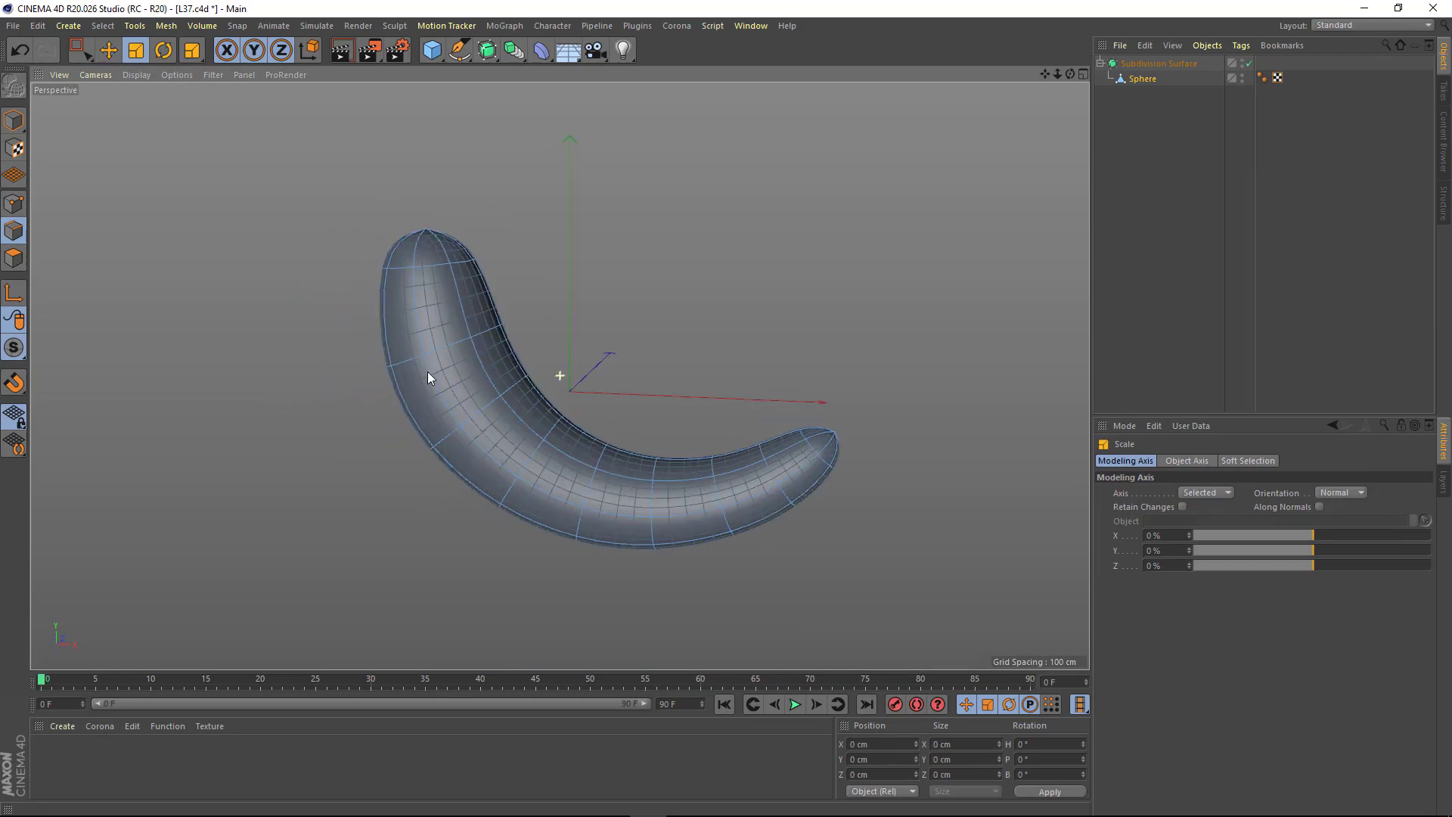
click(495, 410)
mouse_move(495, 410)
mouse_down()
mouse_move(611, 348)
mouse_move(678, 546)
mouse_move(602, 438)
mouse_move(702, 404)
mouse_up()
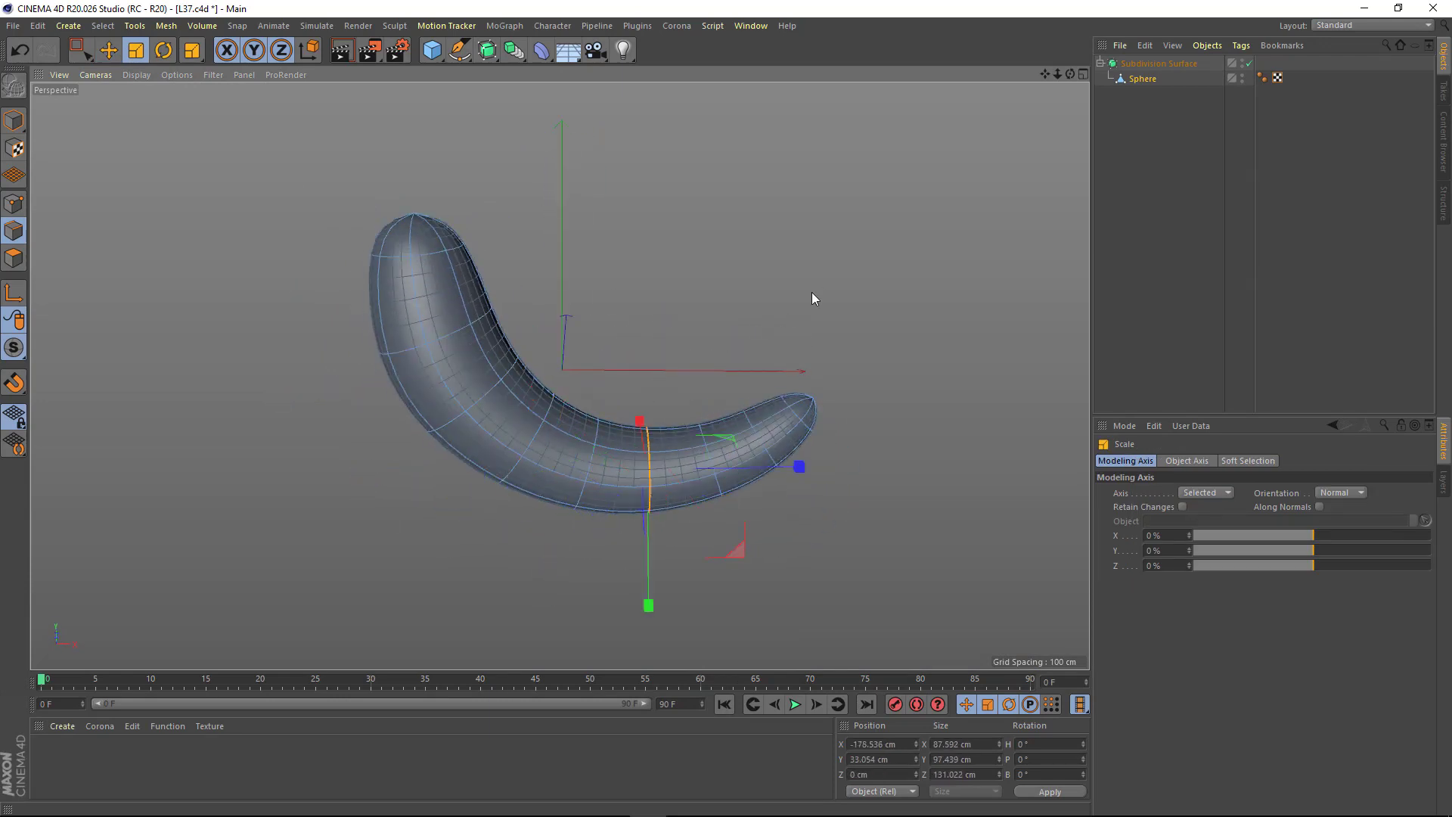
- Pinch the pepper tip by scaling its end edge loop down
click(702, 428)
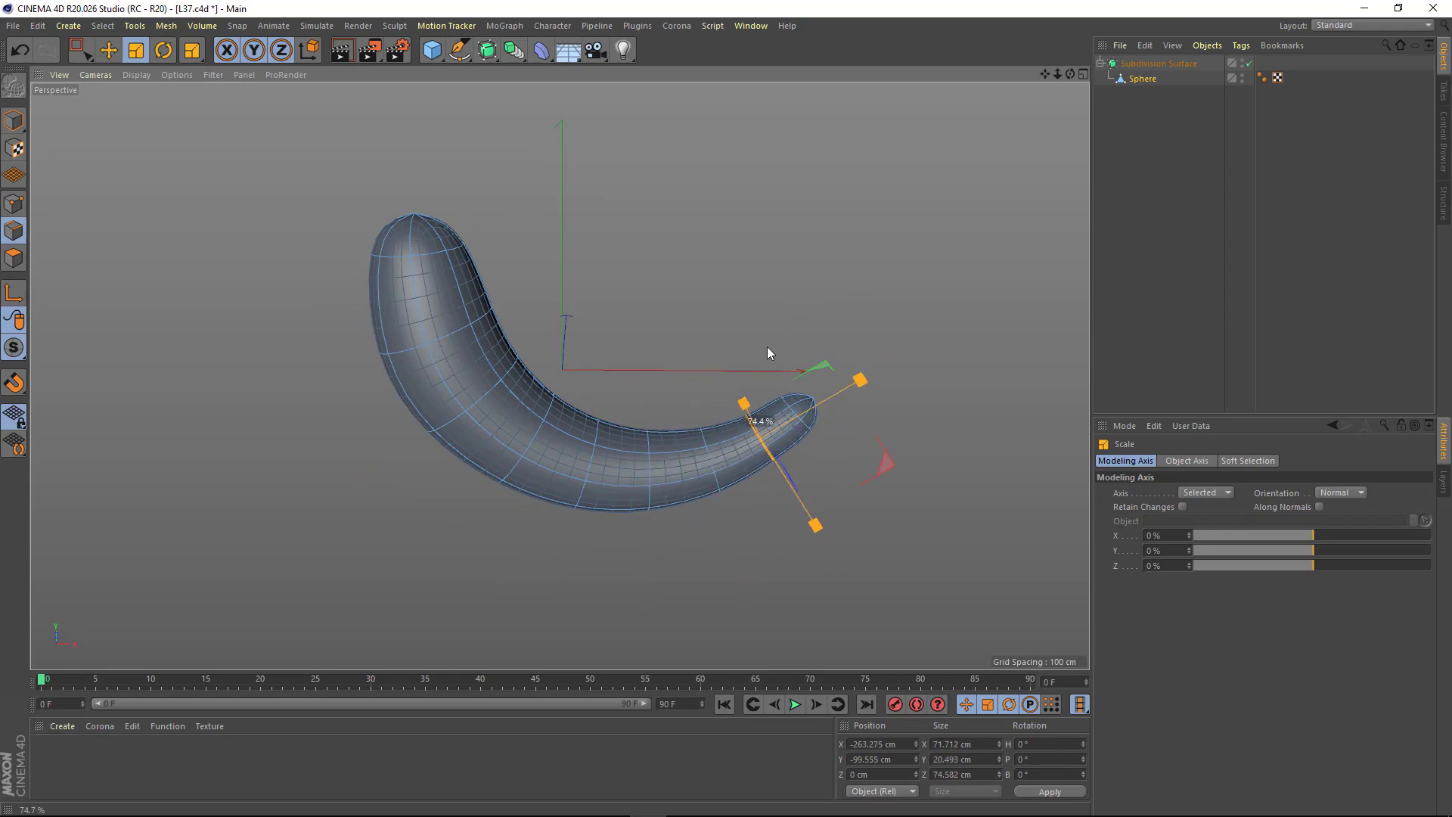
scroll(879, 408, up, 2)
scroll(879, 408, up, 2)
drag(817, 415, 759, 409)
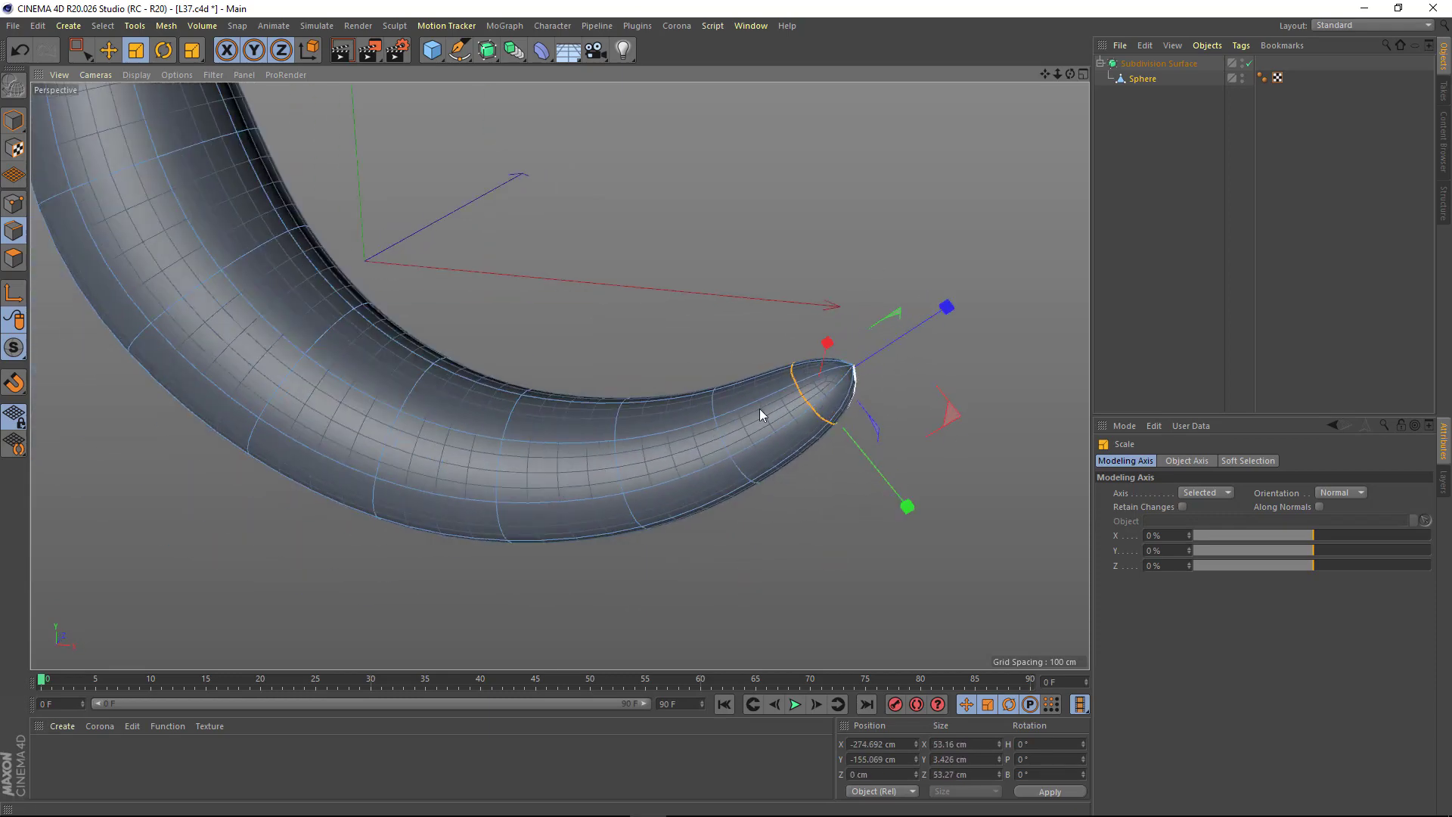
scroll(667, 415, down, 4)
key(ctrl+shift+a)
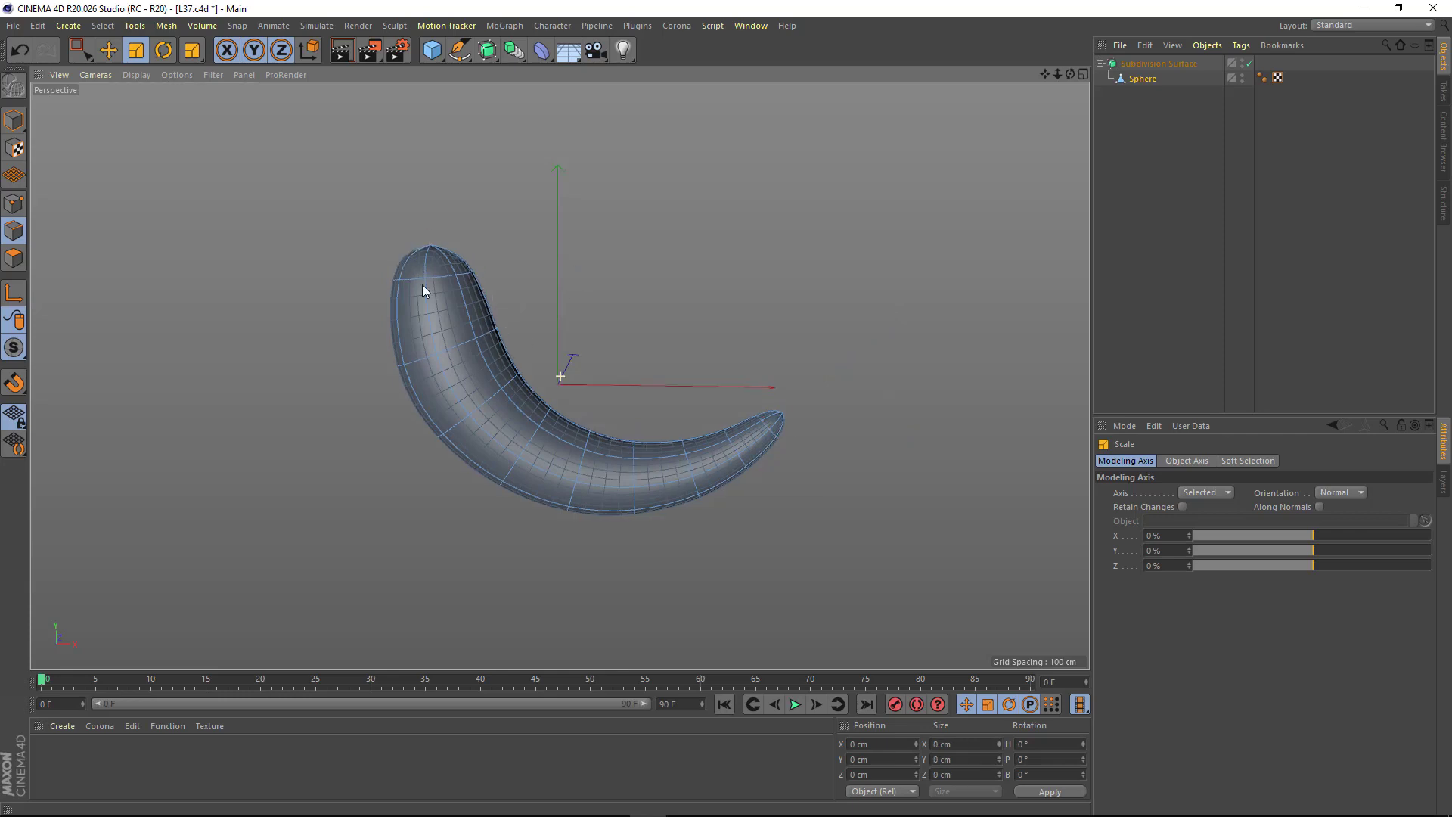
- Collapse the Subdivision Surface into a single editable polygon mesh
click(1159, 64)
key(c)
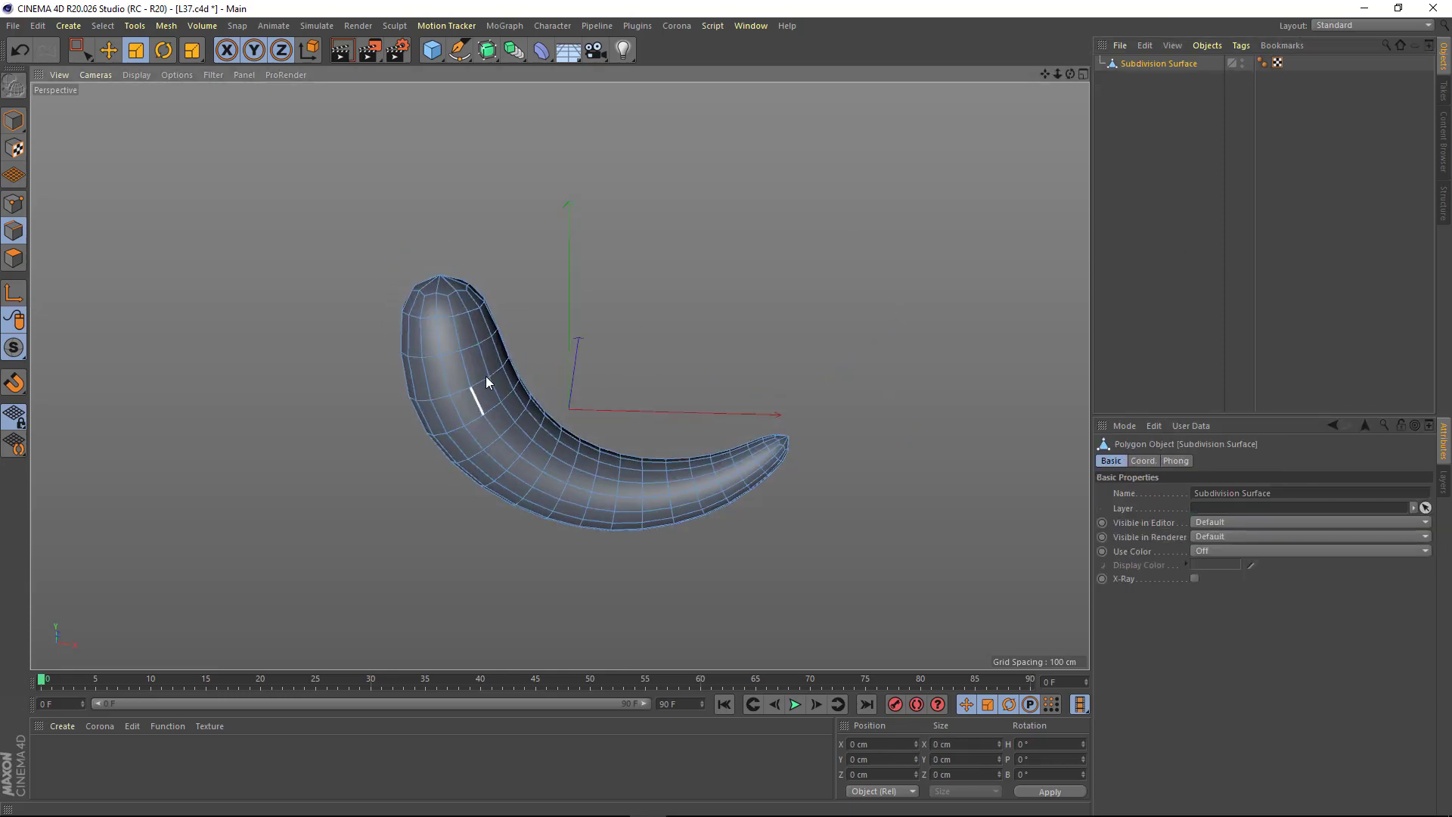
mouse_move(485, 376)
alt+mouse_down()
mouse_move(434, 291)
mouse_move(414, 310)
mouse_move(448, 333)
alt+mouse_up()
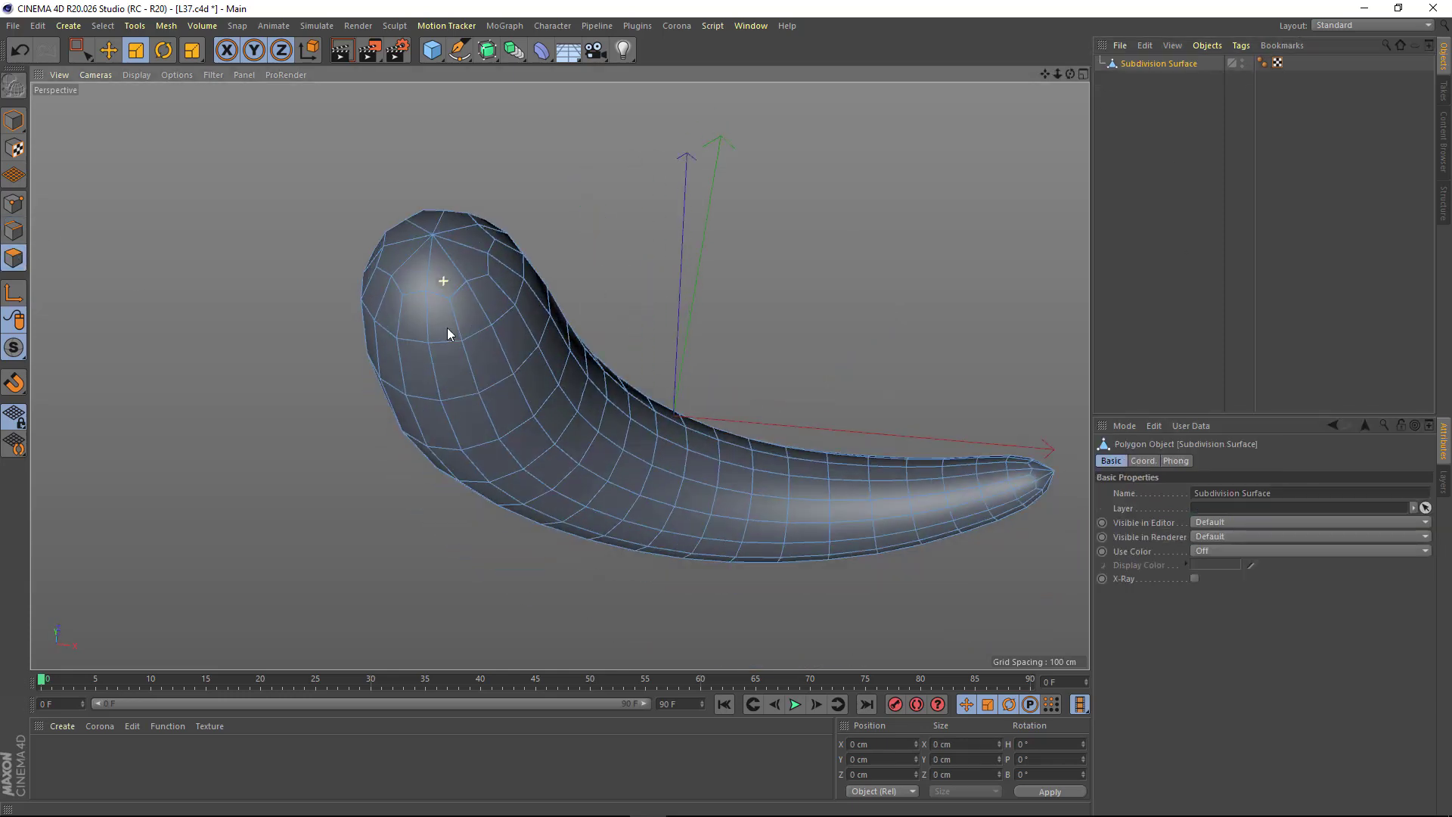
key(9)
scroll(435, 295, up, 3)
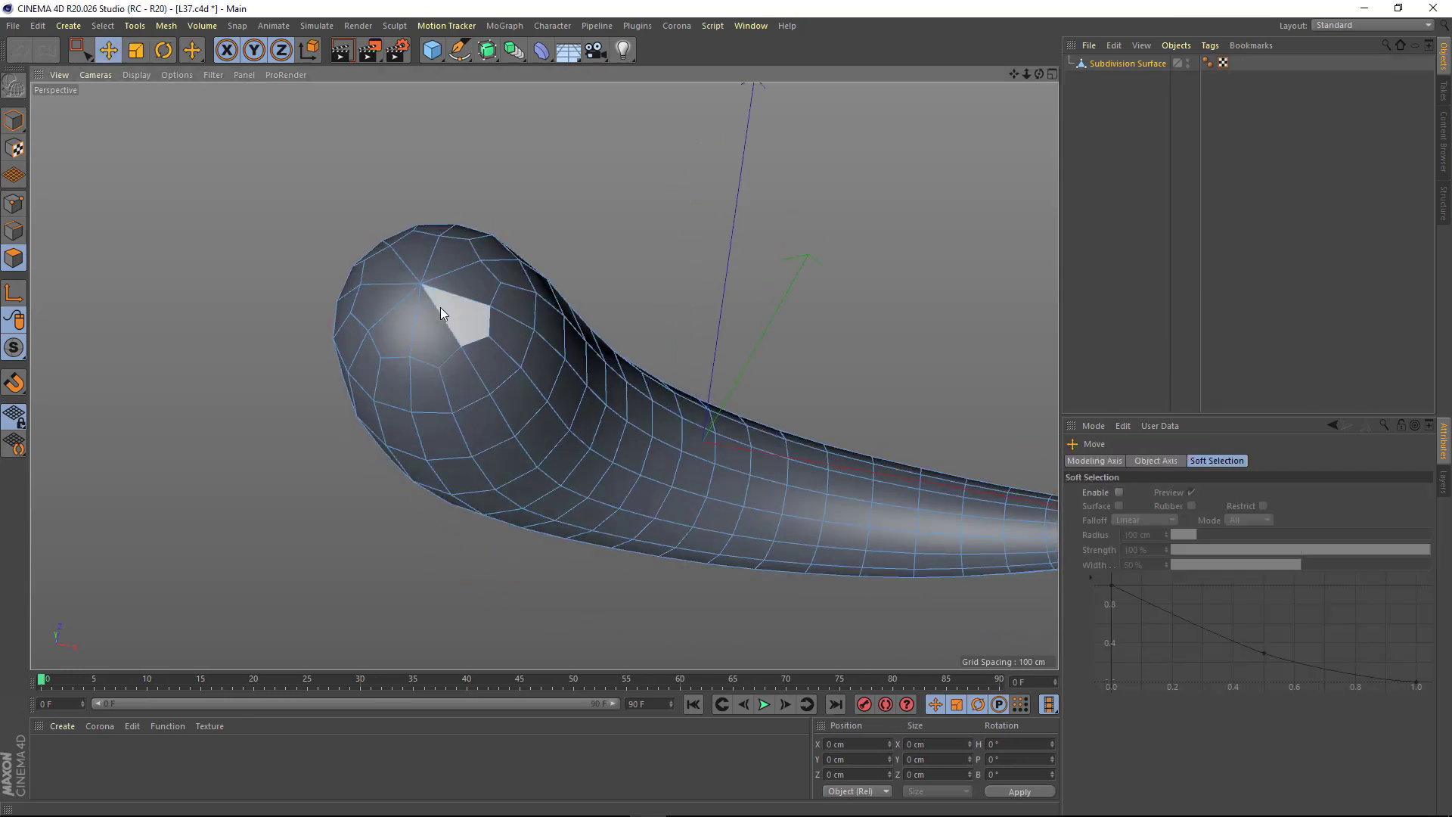
- Split the polygons around the top pole into a separate object
click(419, 304)
alt+drag(419, 304, 401, 269)
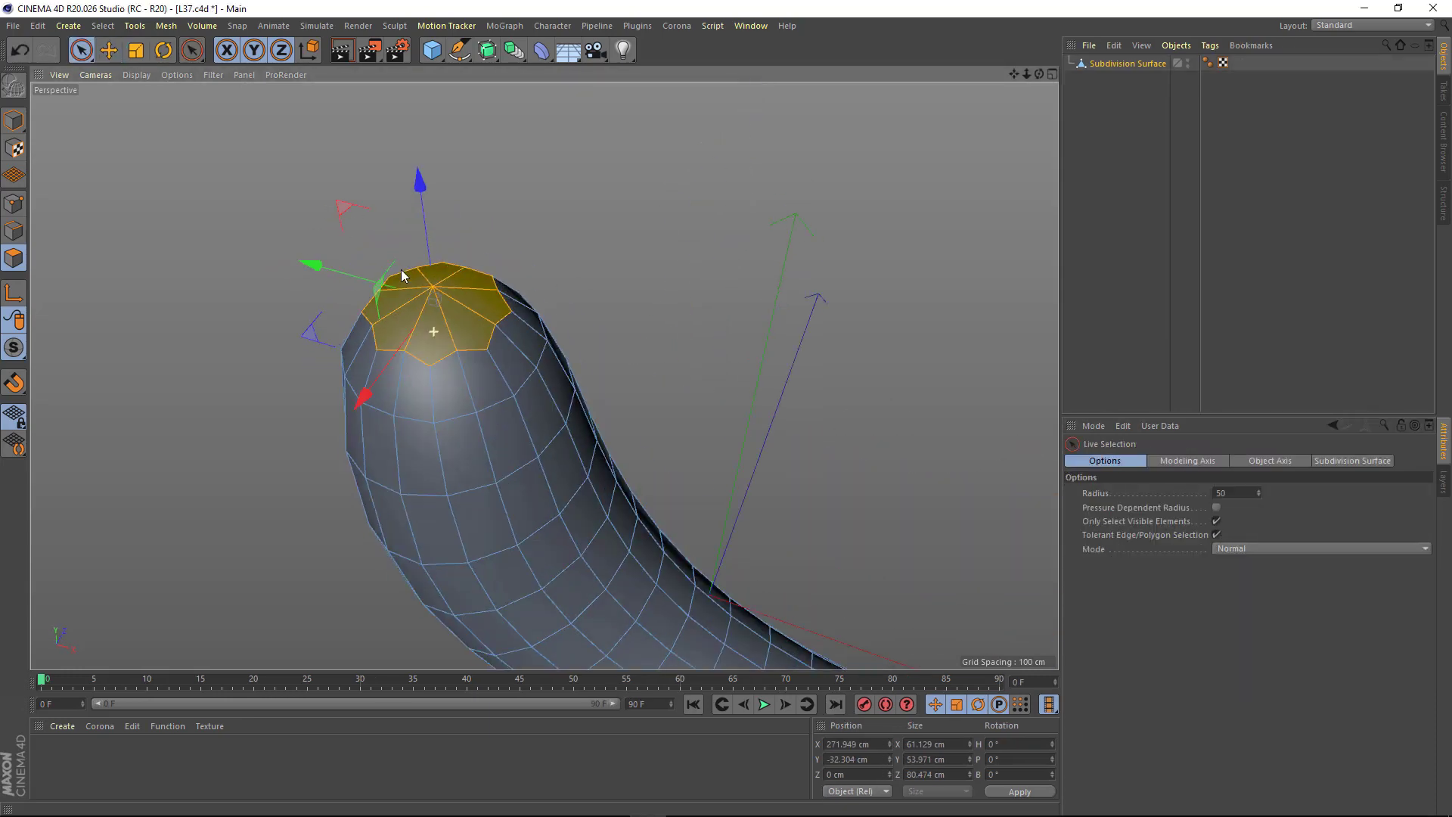
right_click(469, 287)
click(502, 726)
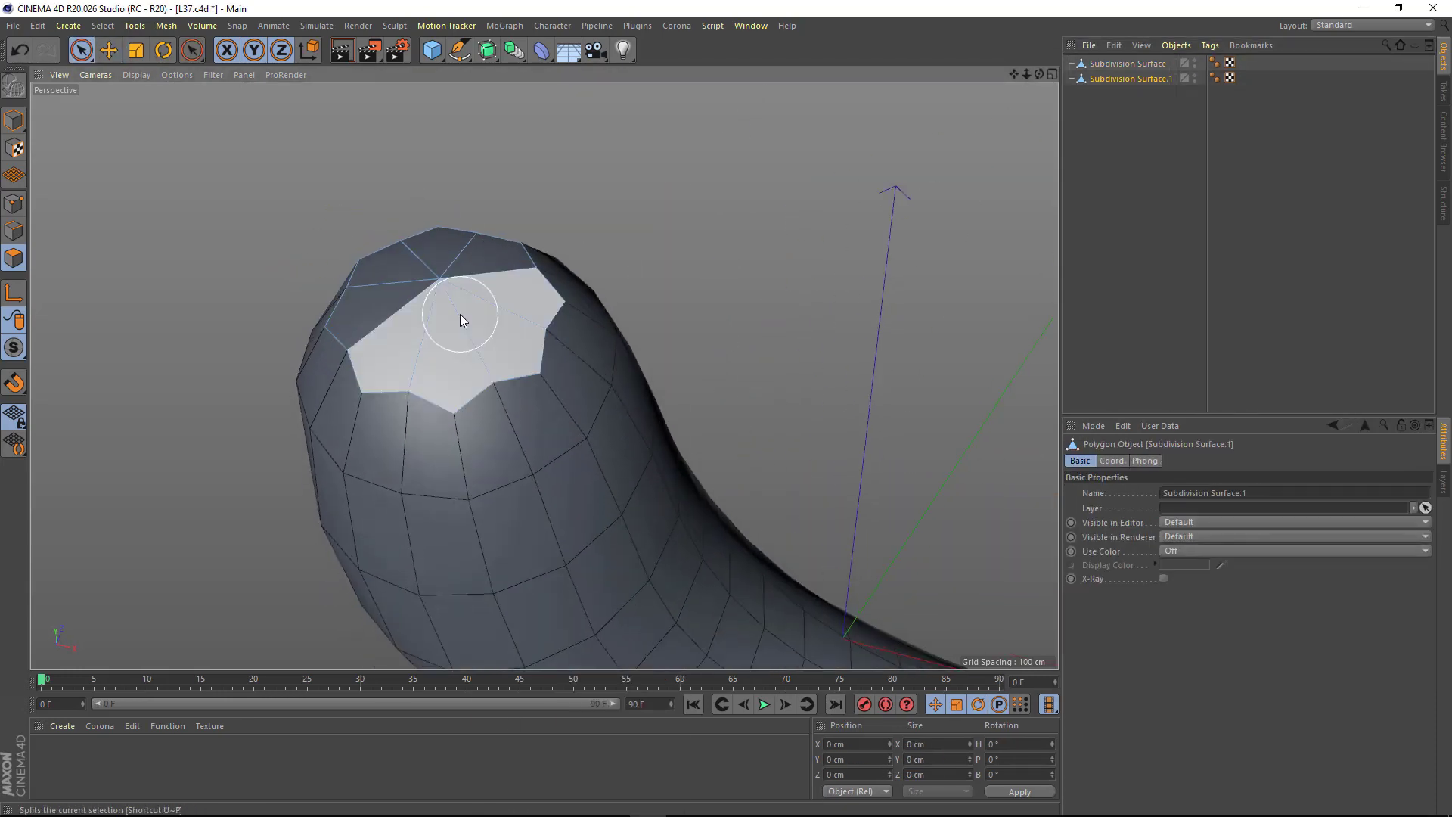
- Cut several single-line spokes from the pole to the rim of the top cap
key(k)
key(k)
scroll(450, 261, up, 2)
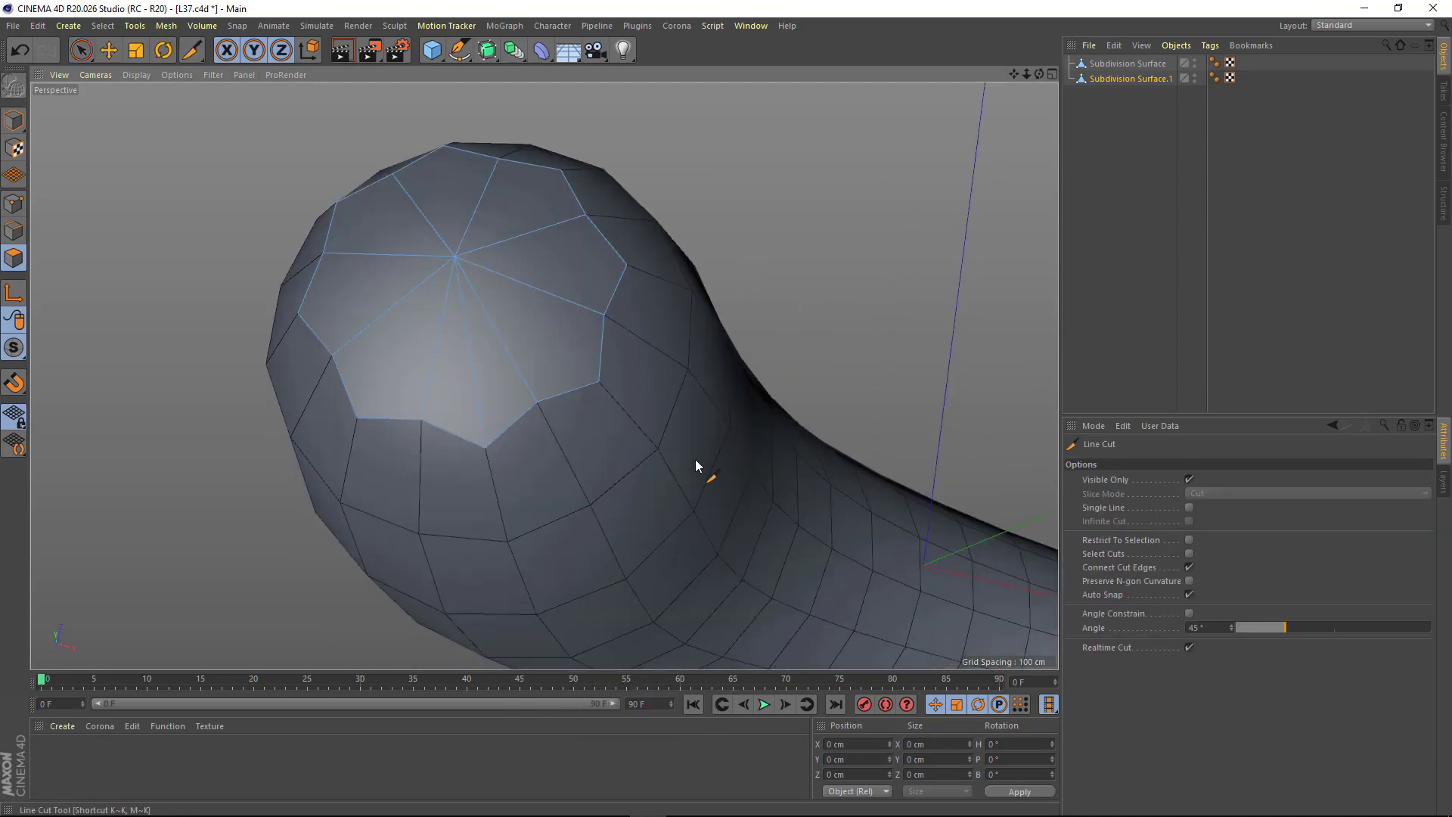
mouse_move(696, 460)
alt+mouse_down()
mouse_move(591, 351)
mouse_move(585, 361)
alt+mouse_up()
click(1189, 508)
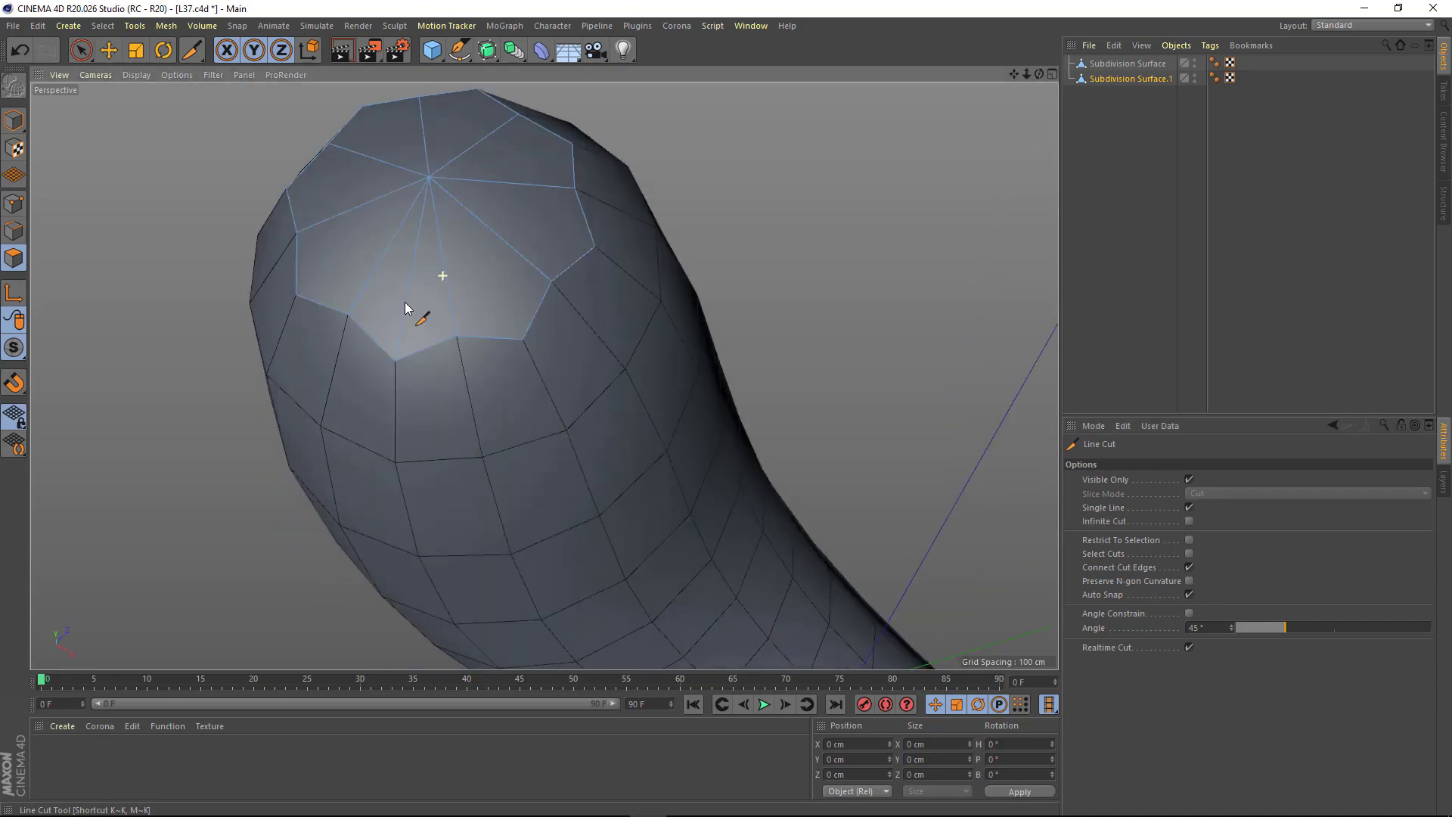
alt+drag(416, 308, 427, 163)
alt+drag(594, 275, 437, 238)
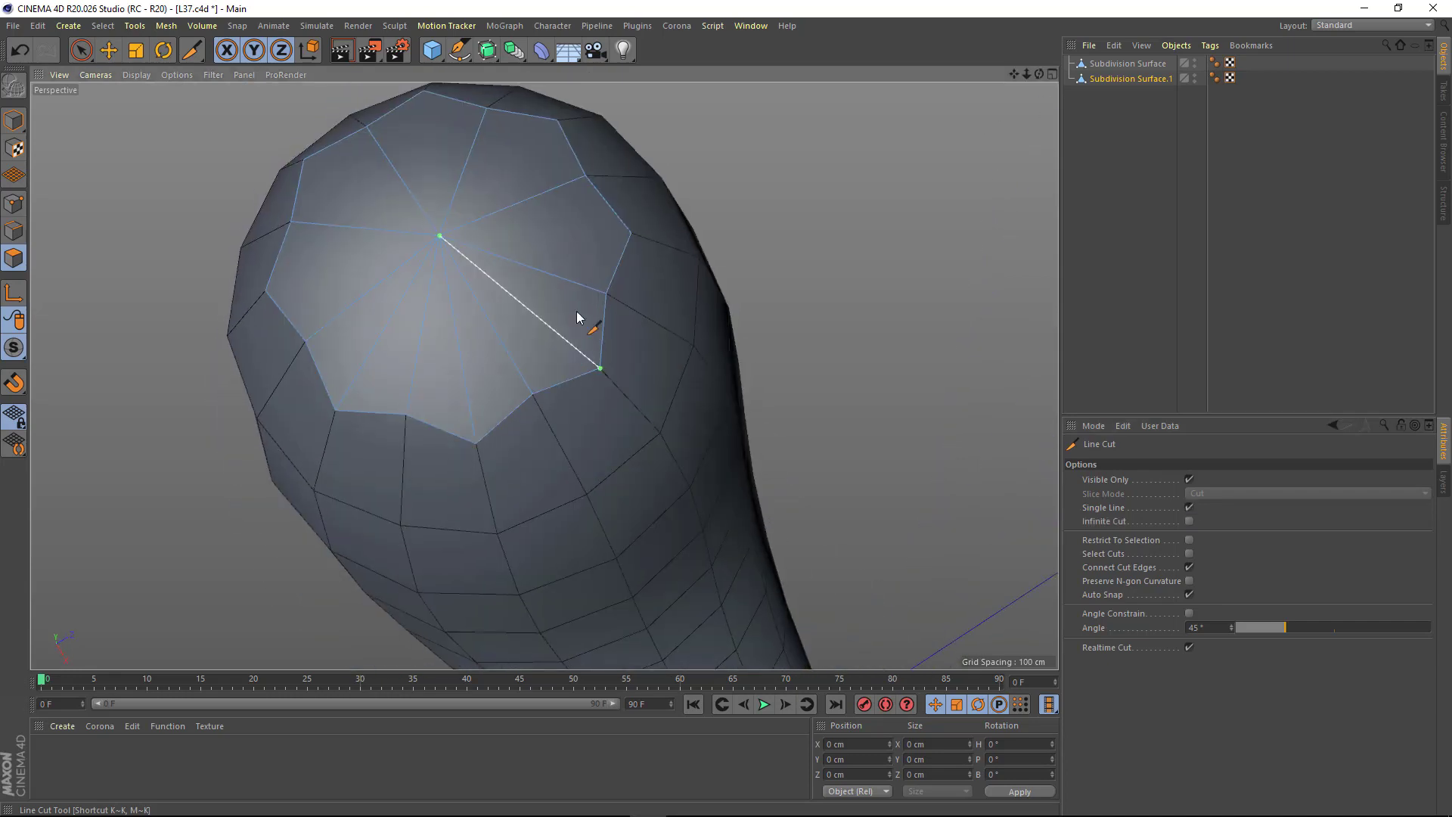
mouse_move(577, 317)
alt+mouse_down()
mouse_move(415, 314)
mouse_move(605, 302)
alt+mouse_up()
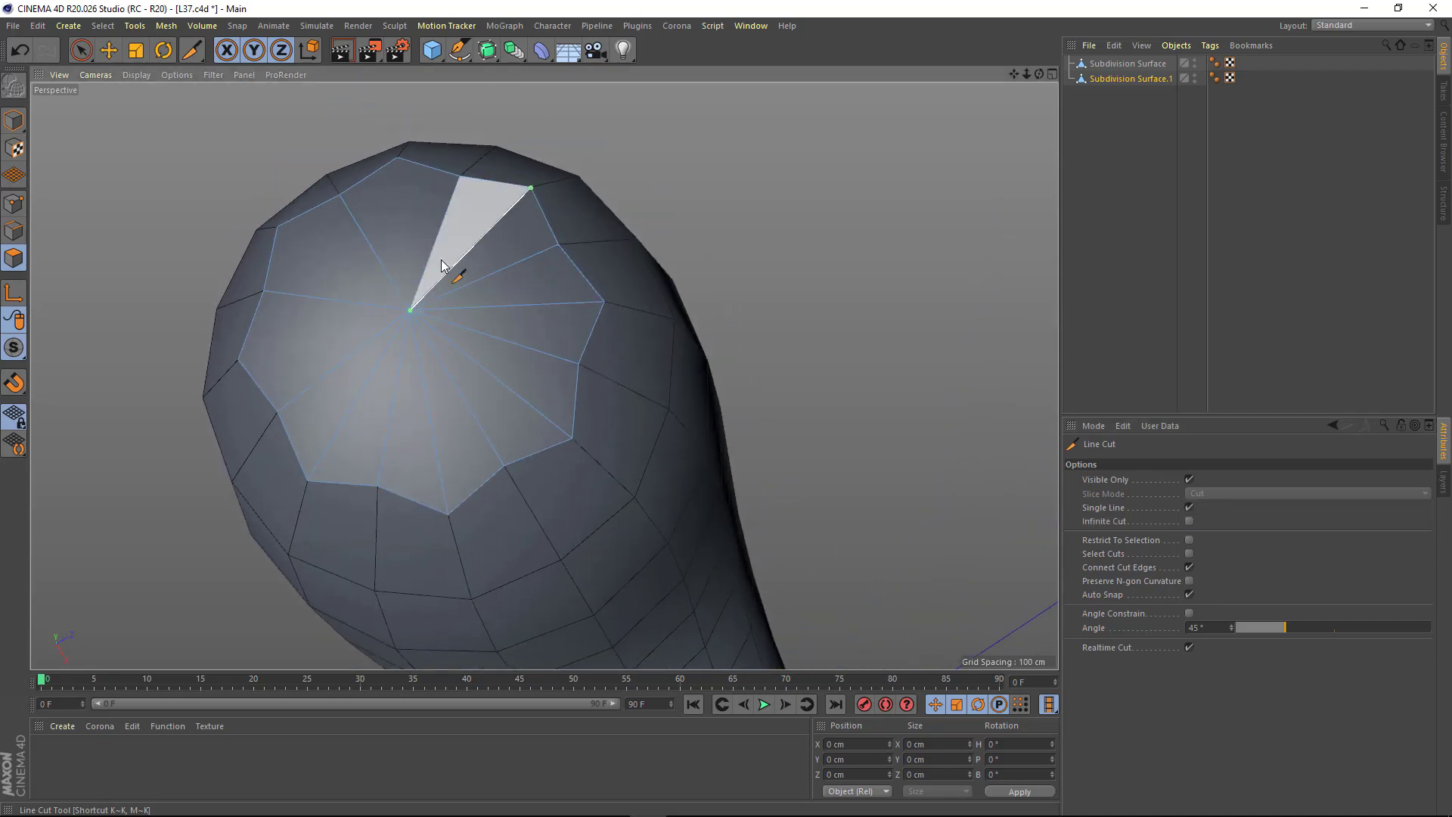
alt+drag(399, 165, 528, 325)
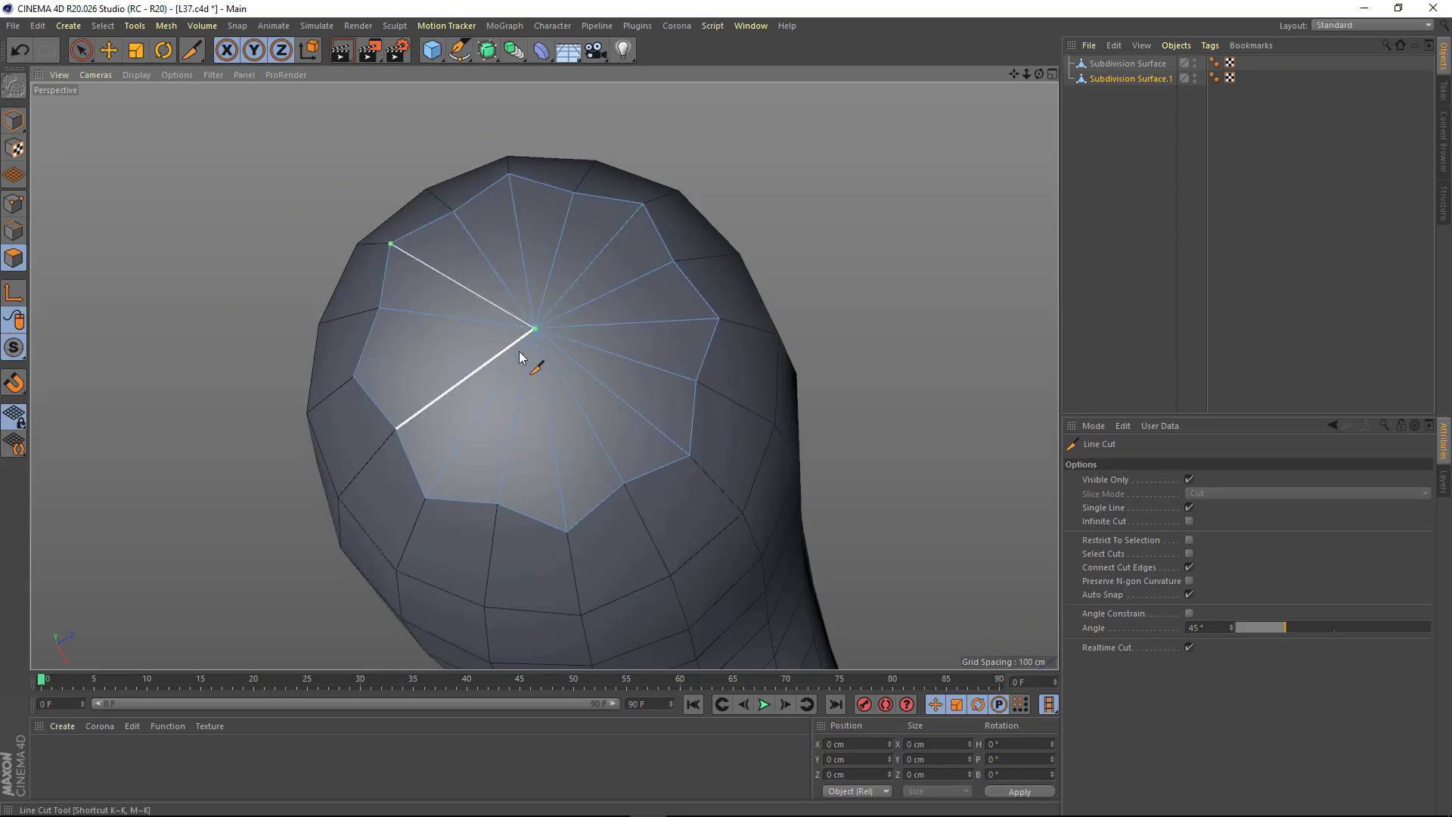
mouse_move(361, 382)
alt+mouse_down()
mouse_move(487, 350)
mouse_move(594, 282)
mouse_move(584, 270)
mouse_move(617, 170)
alt+mouse_up()
- Add a loop cut close to the pole and shrink the pole polygons for the stem
right_click(617, 170)
click(681, 384)
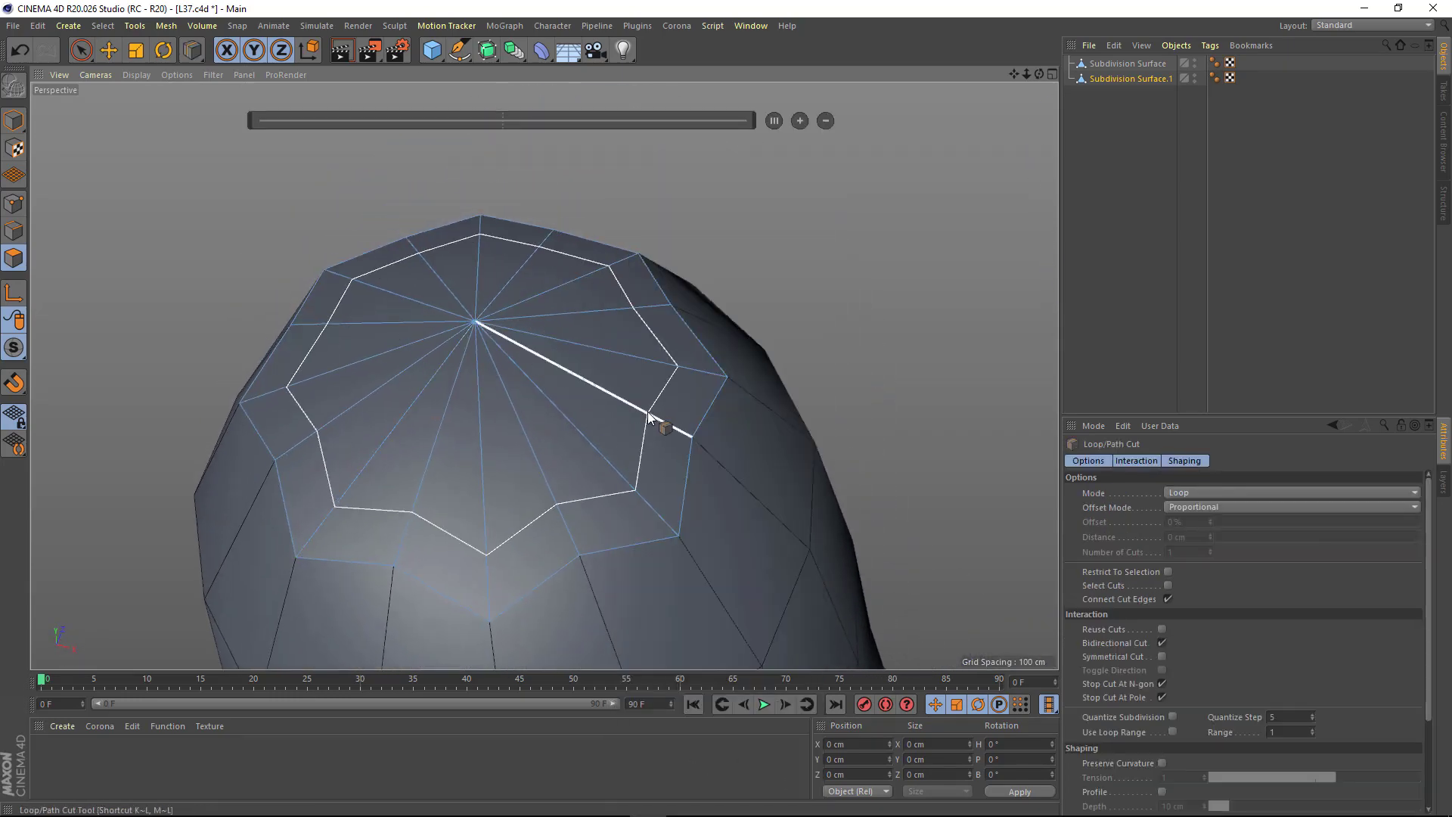
mouse_move(632, 413)
mouse_down()
mouse_move(551, 367)
mouse_move(476, 377)
mouse_move(497, 316)
mouse_move(443, 410)
mouse_move(530, 475)
mouse_move(396, 230)
mouse_move(508, 311)
mouse_up()
key(space)
click(483, 338)
key(t)
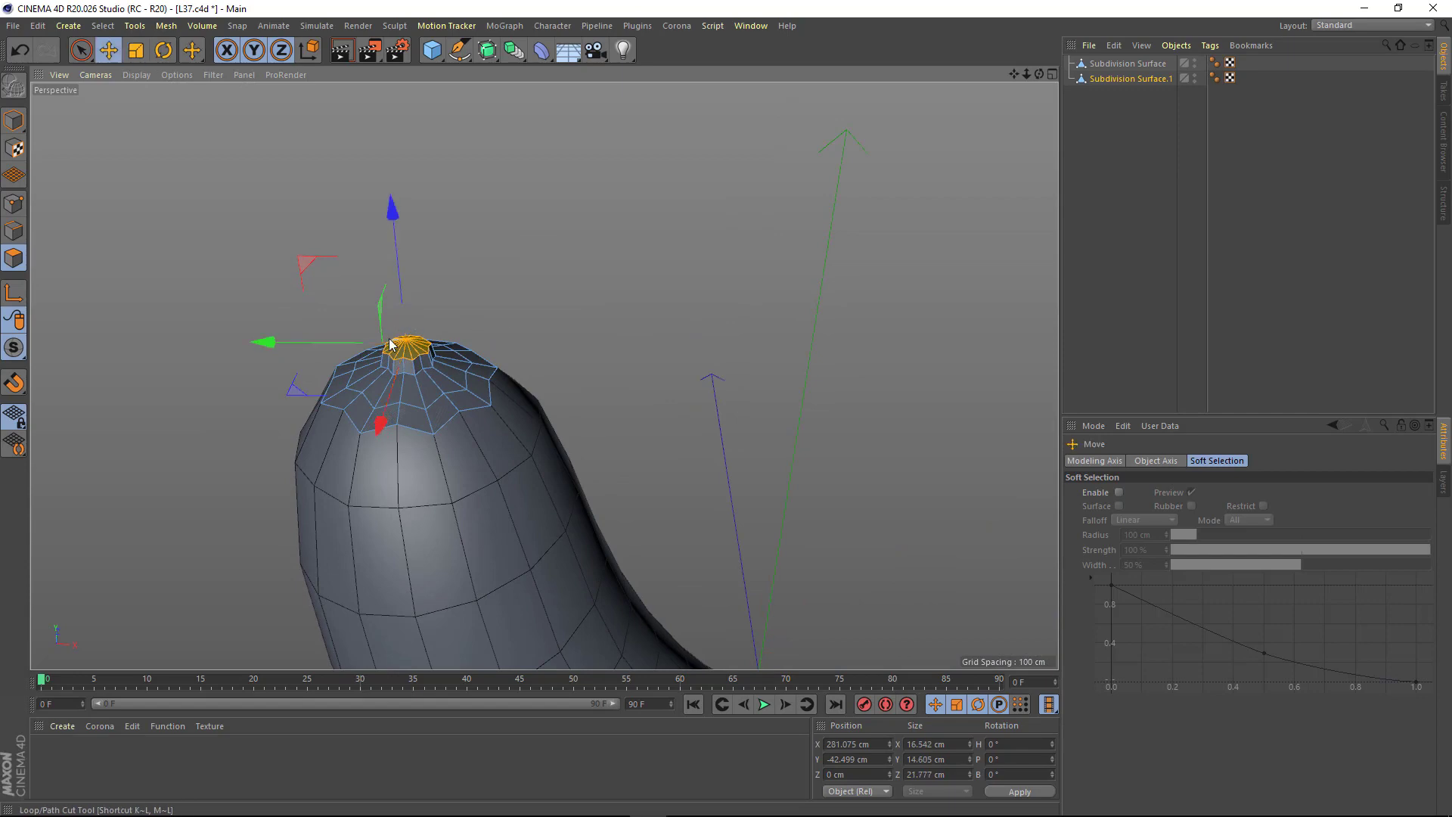
mouse_move(391, 345)
alt+mouse_down()
mouse_move(463, 347)
mouse_move(407, 314)
alt+mouse_up()
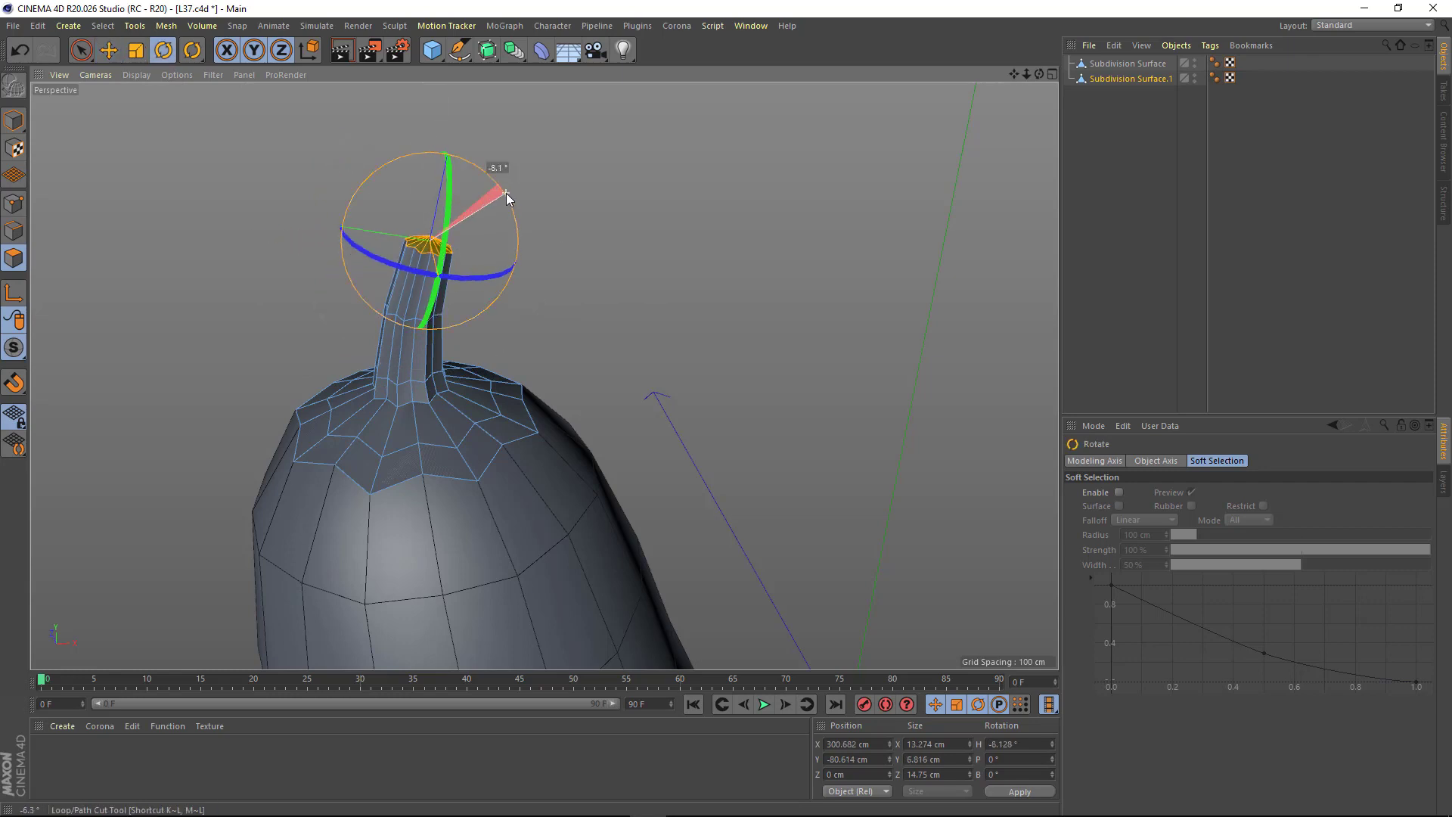
- Scale the edge loops around the stem's middle to shape the stalk
key(u)
key(l)
alt+drag(429, 348, 389, 320)
click(388, 317)
key(t)
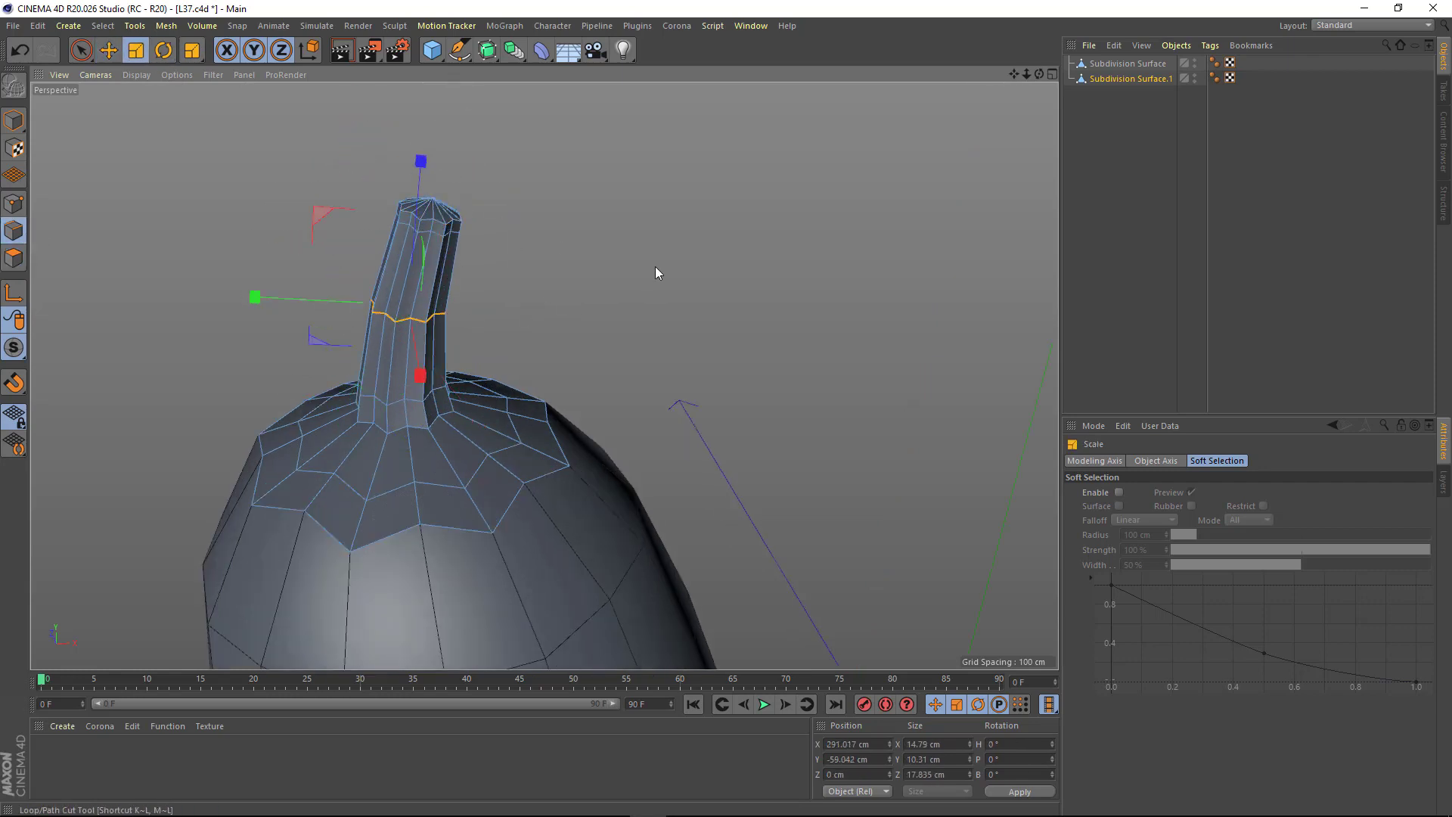
alt+drag(550, 327, 681, 265)
- Put the stem under a new Subdivision Surface and set the Brush to Smooth mode
alt+click(487, 49)
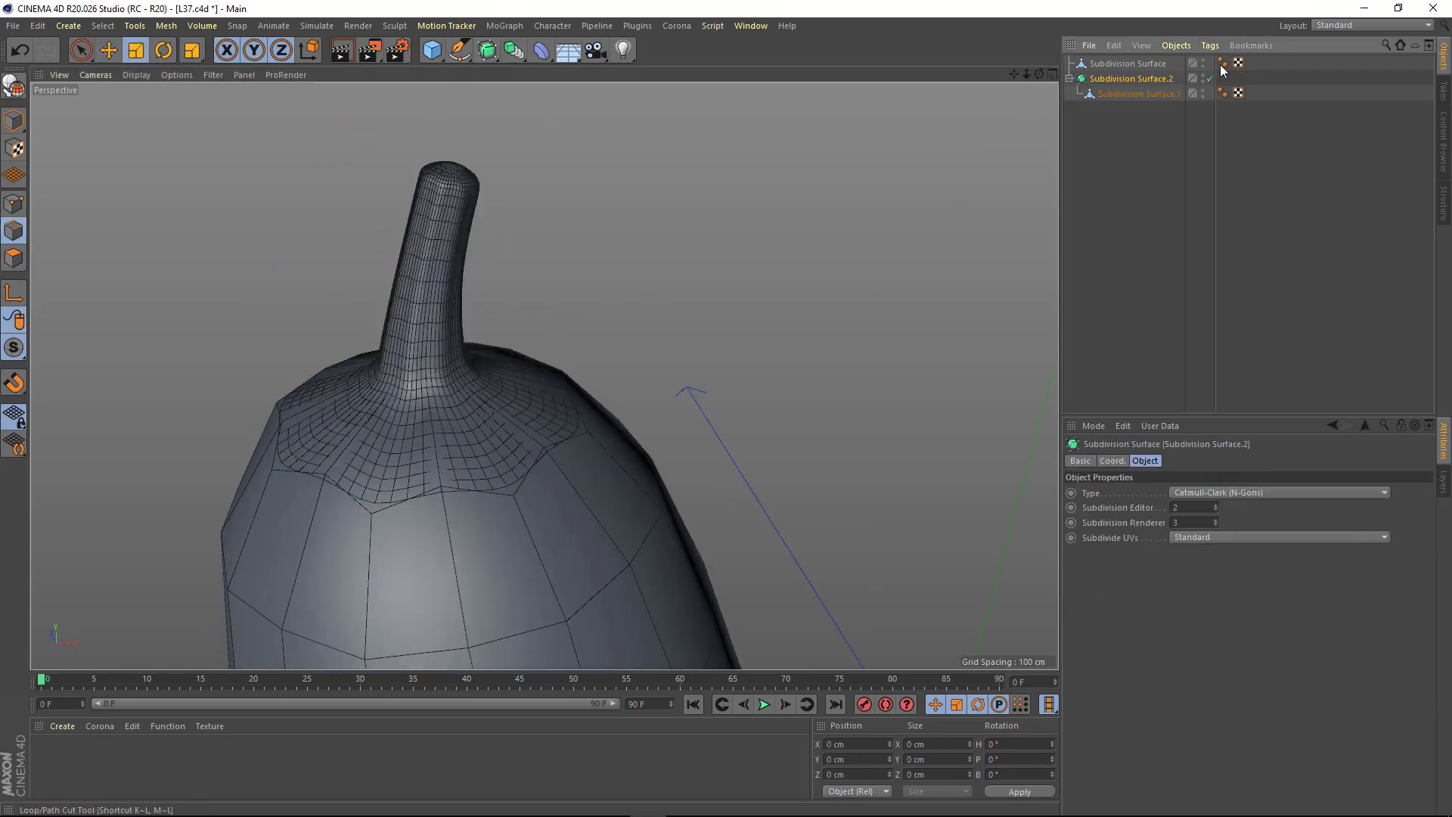
alt+drag(293, 425, 428, 400)
click(14, 258)
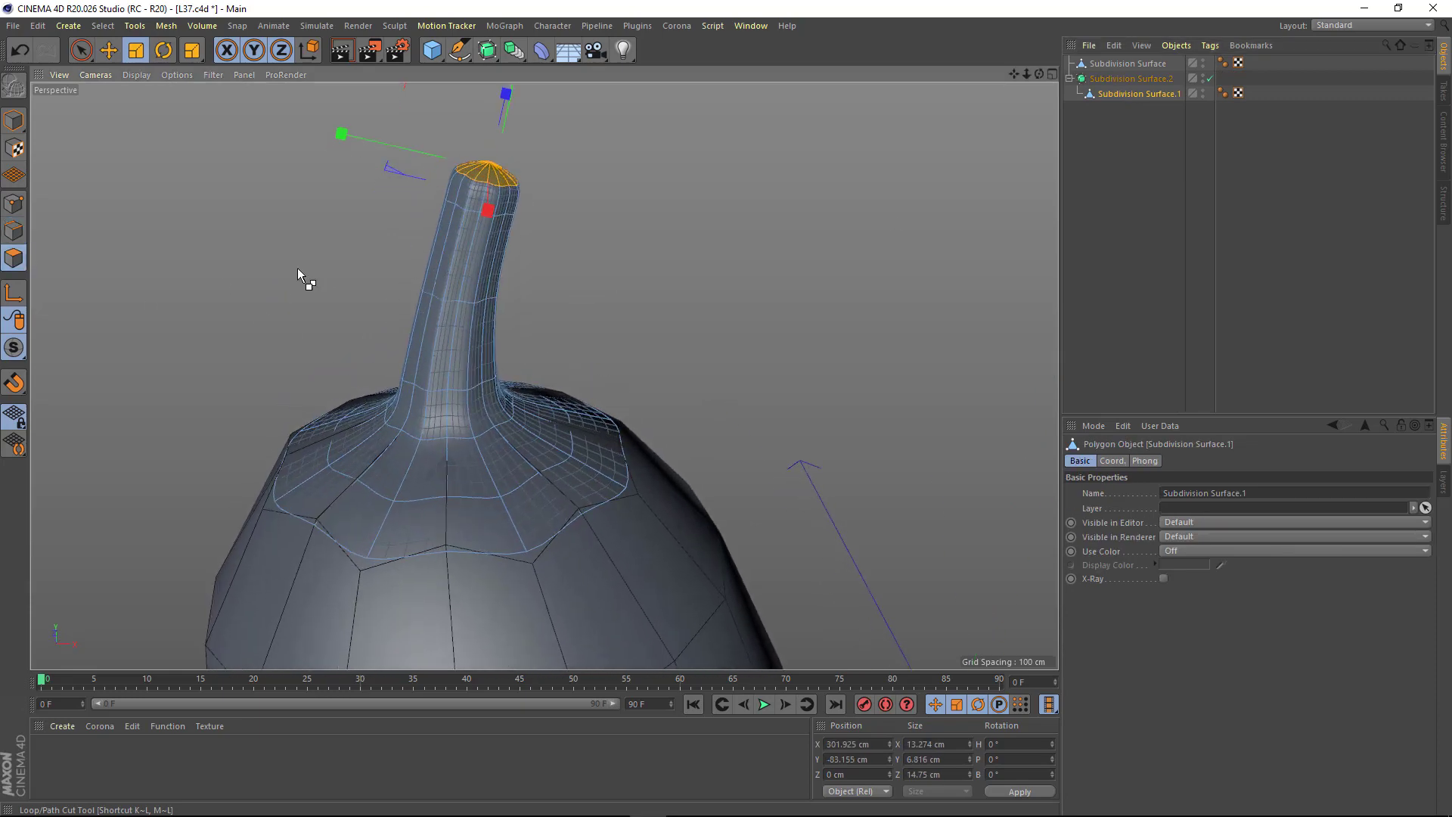
right_click(342, 173)
click(359, 217)
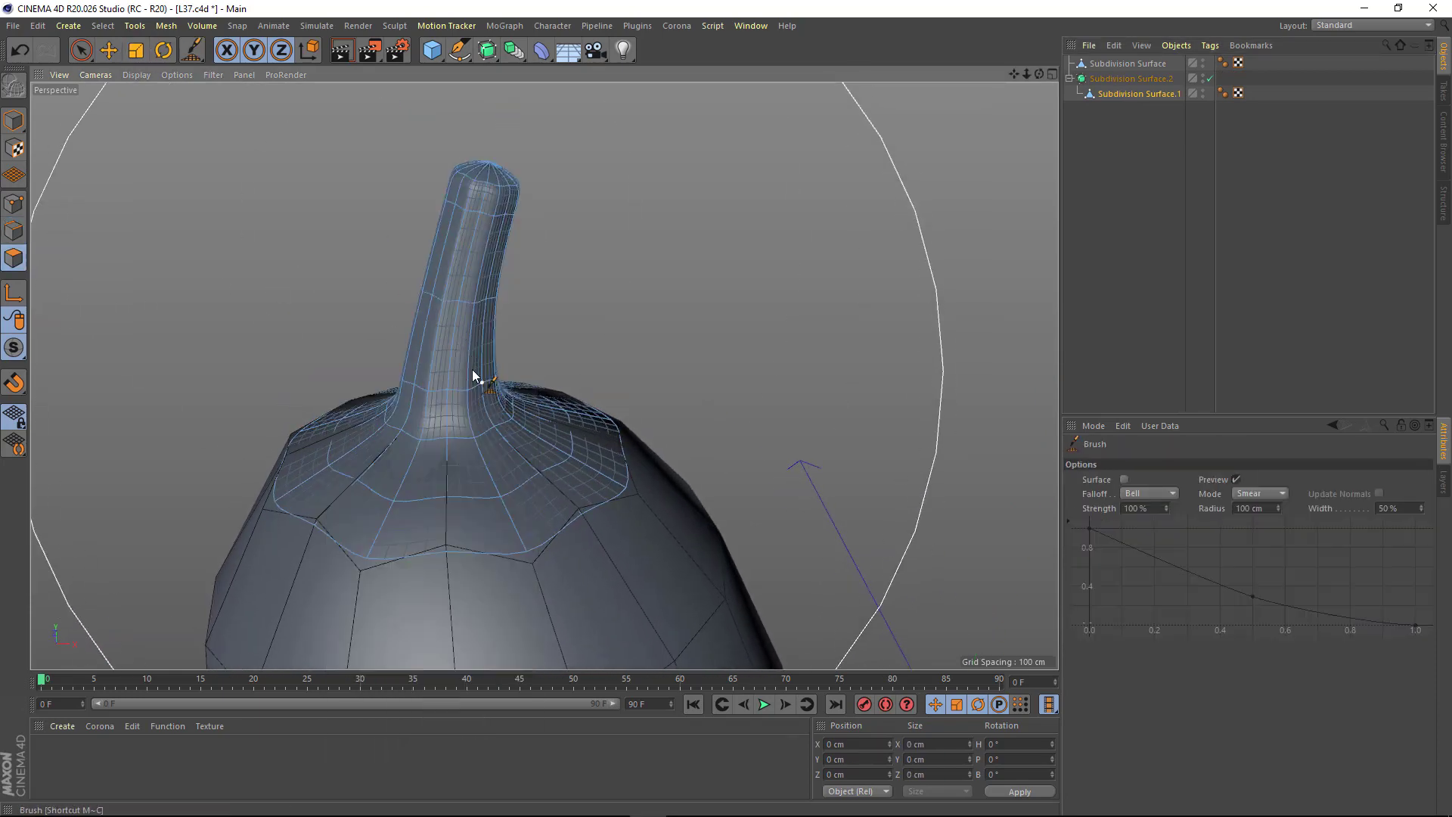
click(1261, 493)
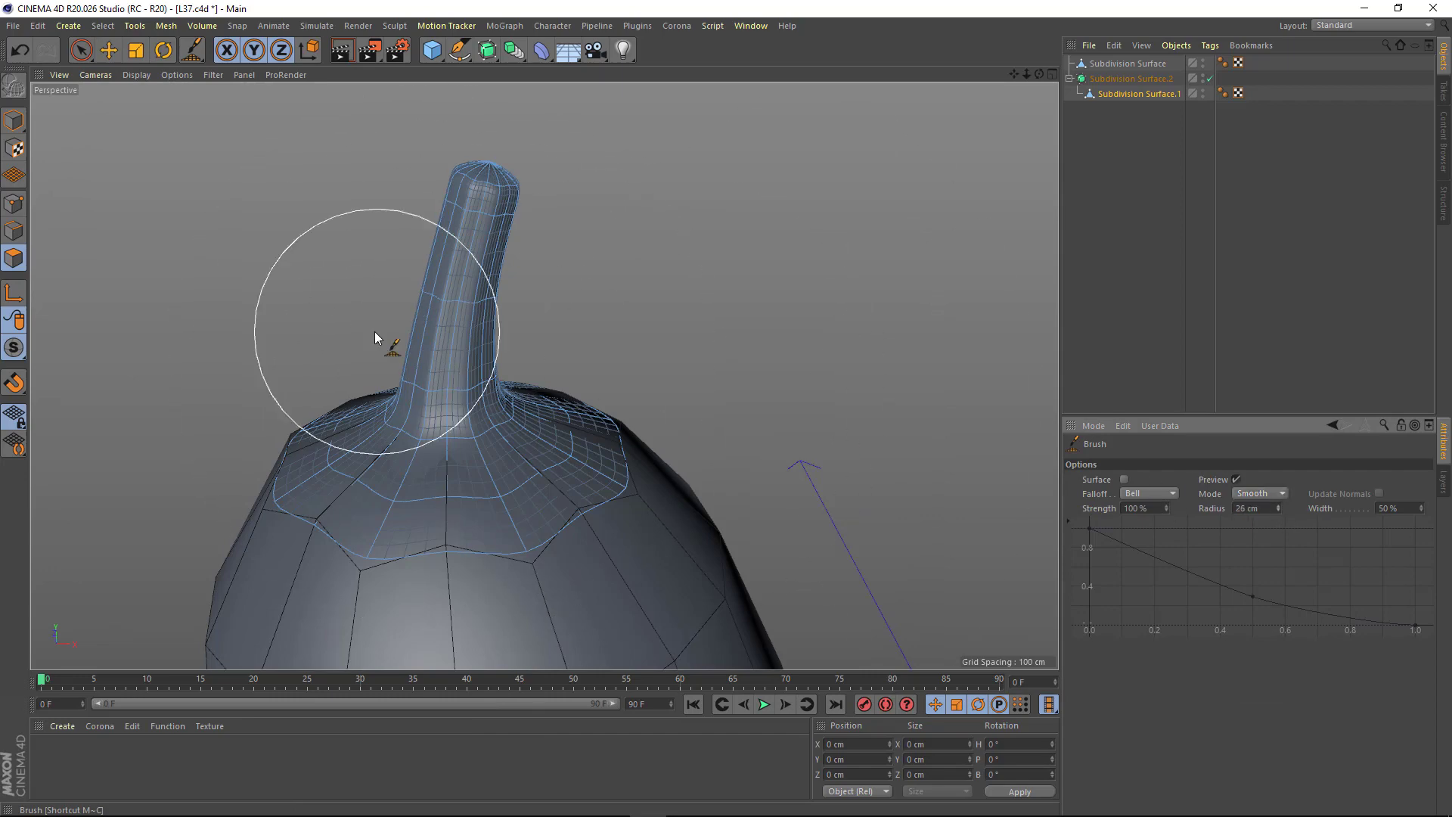
- Widen the stem's top loop to about 125% and raise it slightly
mouse_move(374, 331)
alt+mouse_down()
mouse_move(478, 370)
mouse_move(519, 285)
mouse_move(452, 325)
mouse_move(433, 302)
mouse_move(579, 314)
mouse_move(457, 280)
mouse_move(536, 219)
mouse_move(204, 133)
mouse_move(383, 275)
alt+mouse_up()
scroll(551, 341, up, 2)
scroll(558, 302, up, 2)
scroll(507, 286, up, 3)
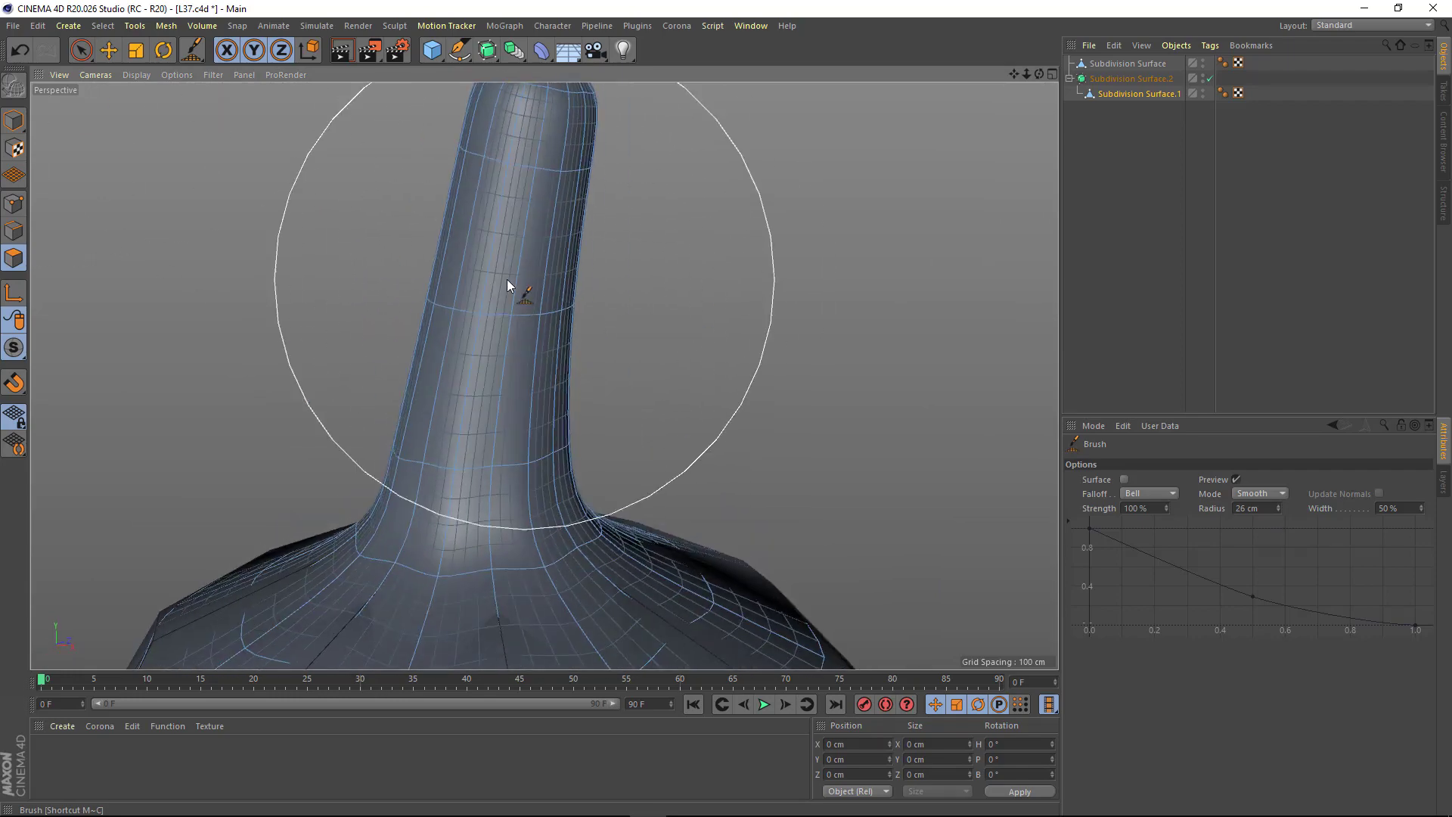
alt+drag(506, 286, 380, 271)
scroll(509, 337, down, 3)
mouse_move(508, 338)
alt+mouse_down()
mouse_move(350, 338)
mouse_move(108, 280)
alt+mouse_up()
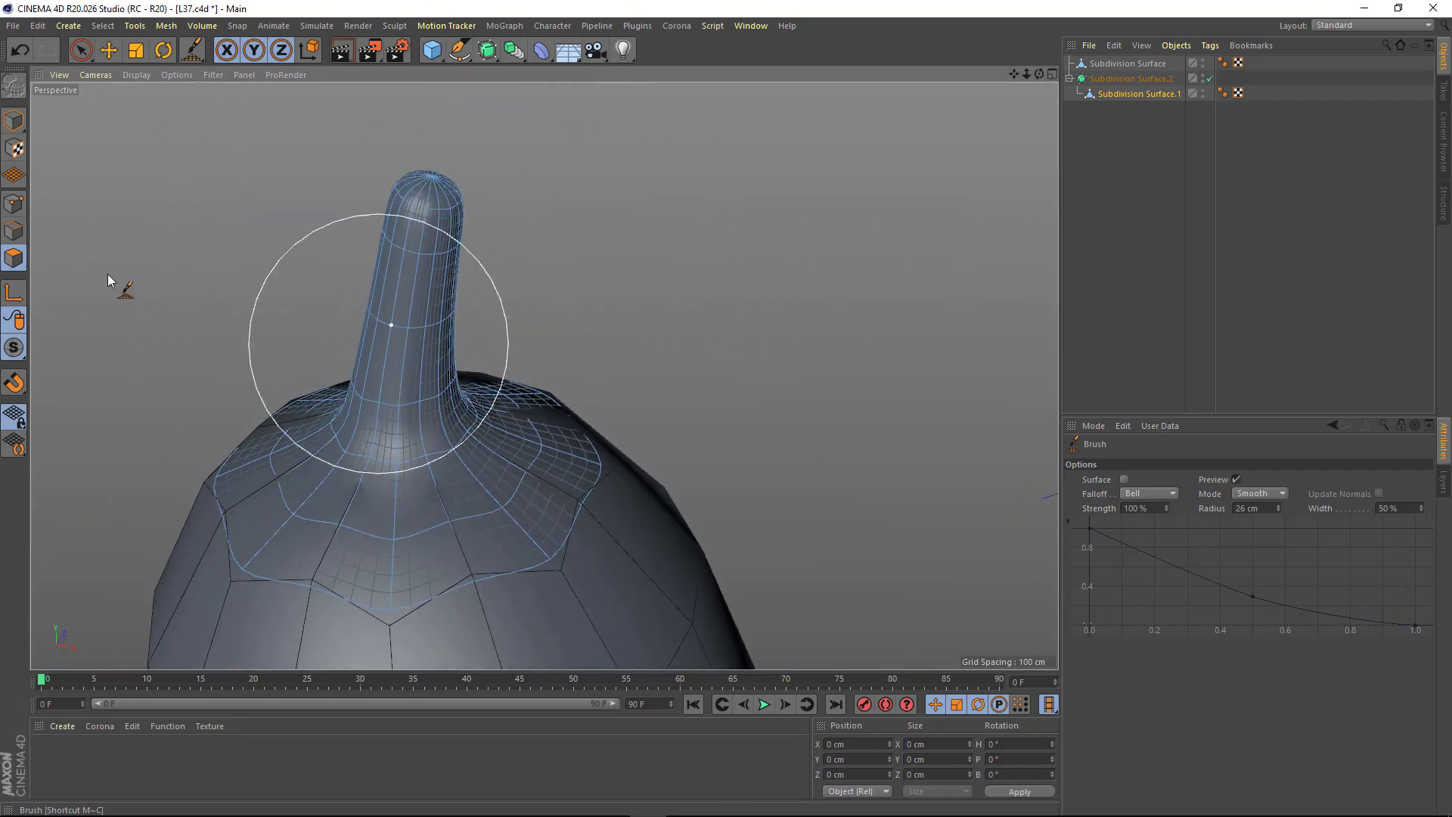
key(t)
mouse_move(428, 254)
alt+mouse_down()
mouse_move(616, 288)
mouse_move(788, 281)
alt+mouse_up()
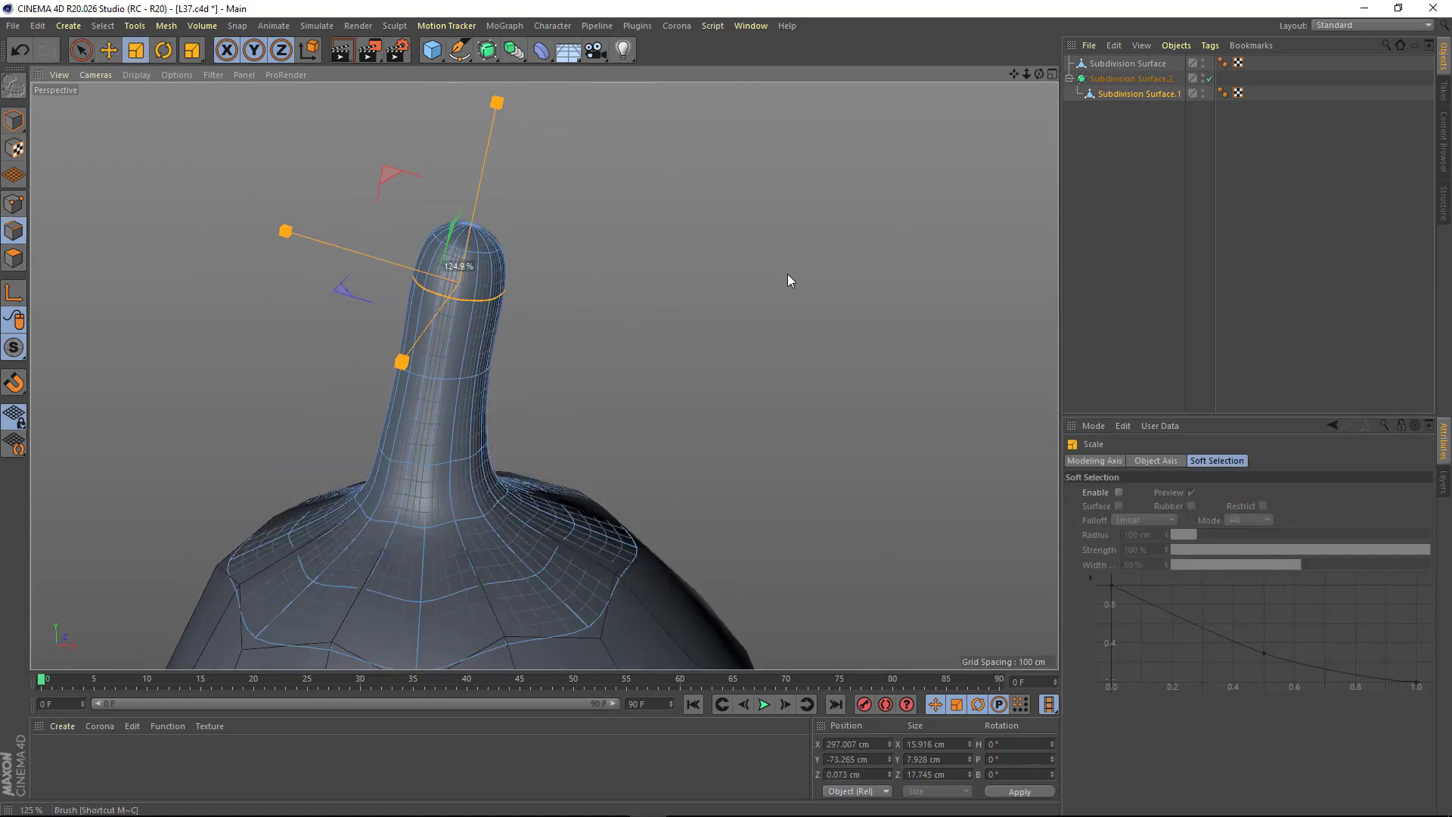
alt+drag(483, 246, 496, 144)
mouse_move(496, 140)
mouse_down()
mouse_move(497, 126)
mouse_move(381, 442)
mouse_move(462, 338)
mouse_up()
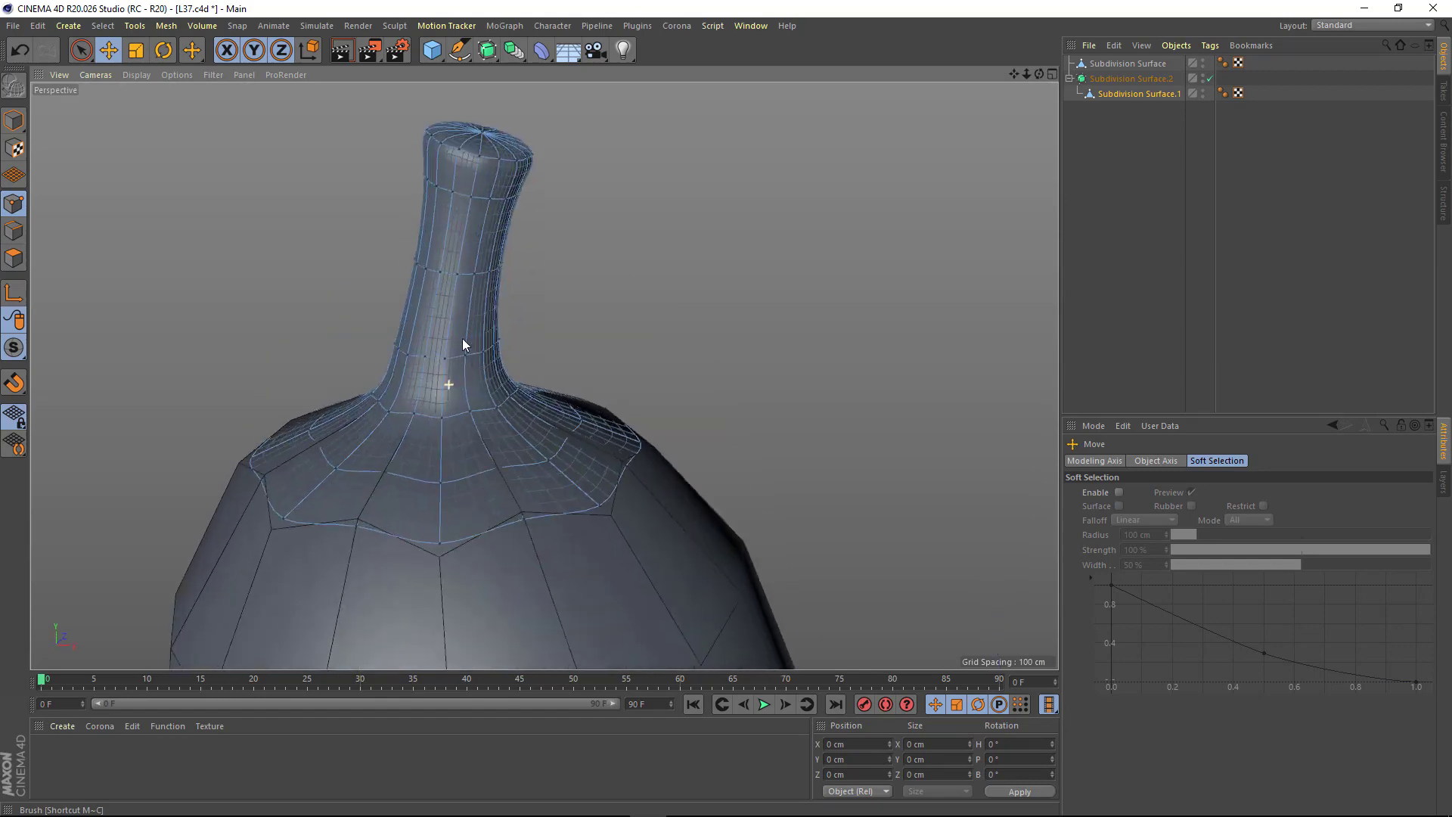
alt+right_drag(462, 339, 1005, 194)
- Turn off subdivision smoothing to show the low-poly cage and start cutting lines by the stem base
key(q)
right_click(594, 200)
mouse_move(436, 373)
alt+mouse_down()
mouse_move(530, 355)
mouse_move(480, 324)
mouse_move(559, 505)
alt+mouse_up()
click(625, 372)
- Cut new lines across the patch below the stem's neck
alt+drag(530, 268, 654, 318)
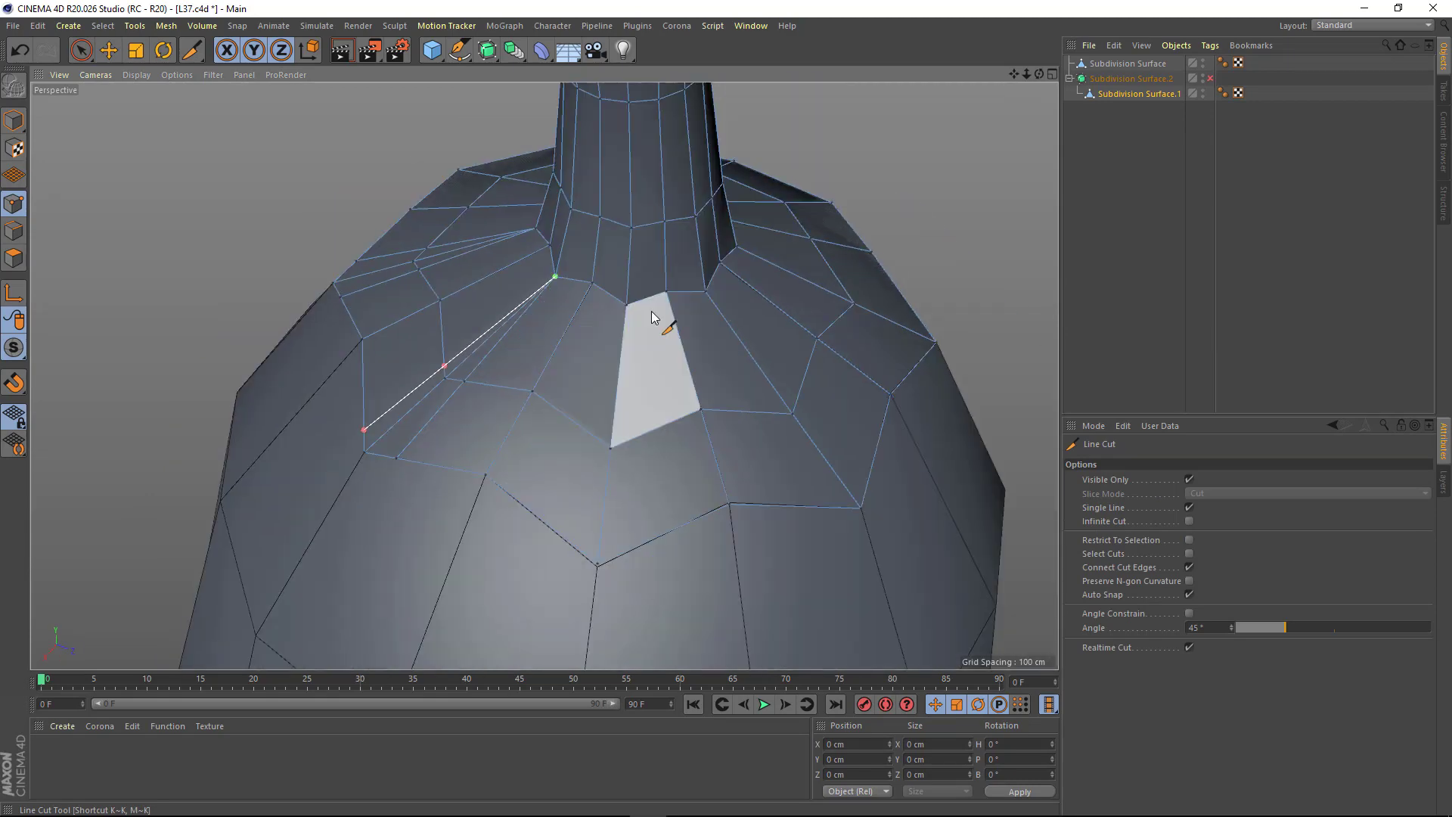
alt+drag(655, 516, 616, 295)
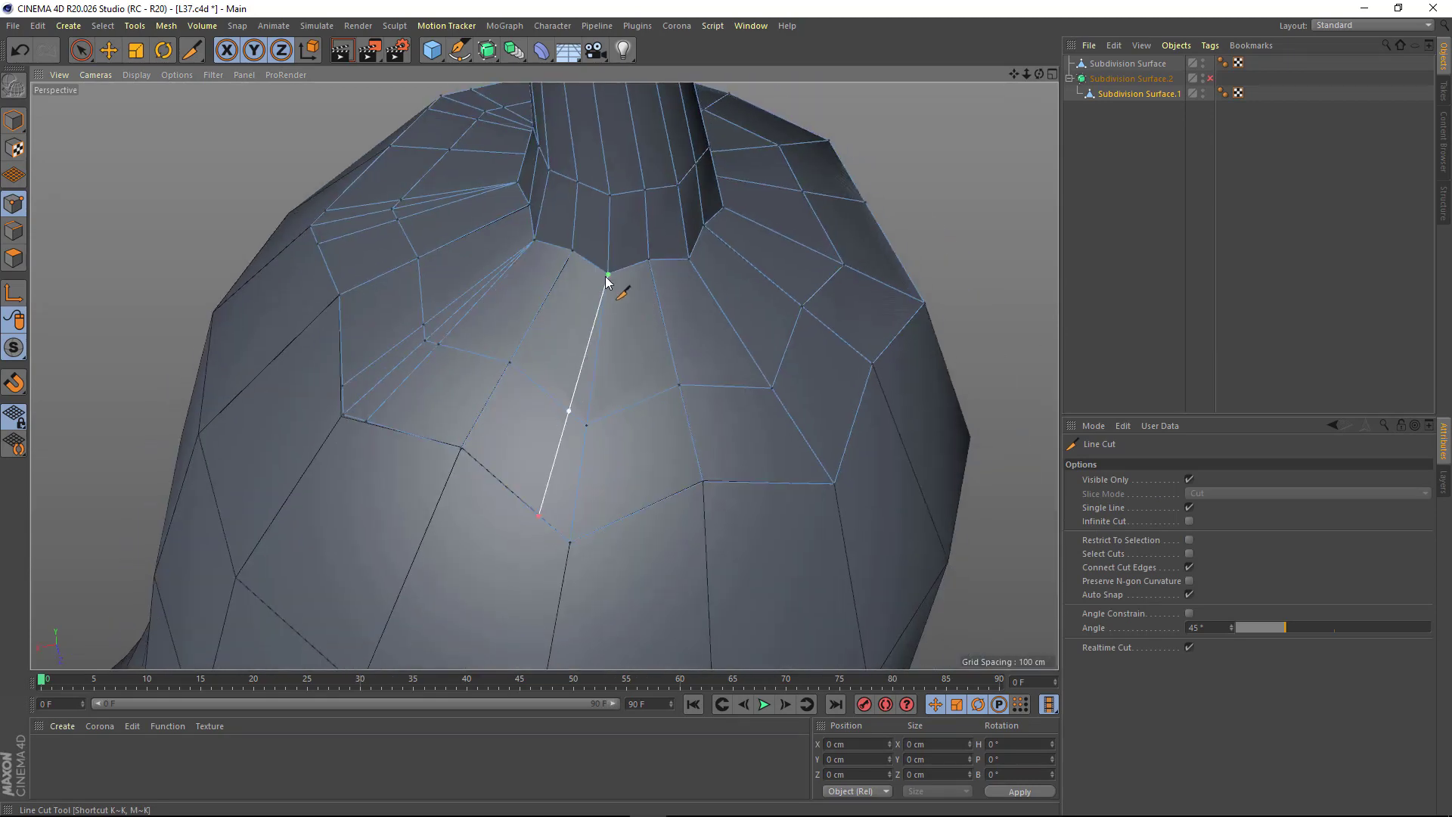
mouse_move(619, 540)
alt+mouse_down()
mouse_move(652, 293)
mouse_move(552, 406)
mouse_move(687, 535)
alt+mouse_up()
mouse_move(749, 425)
alt+mouse_down()
mouse_move(679, 522)
mouse_move(658, 486)
mouse_move(665, 424)
alt+mouse_up()
- Select the neck patch and a point there, with move axes oriented to the surface normal
key(e)
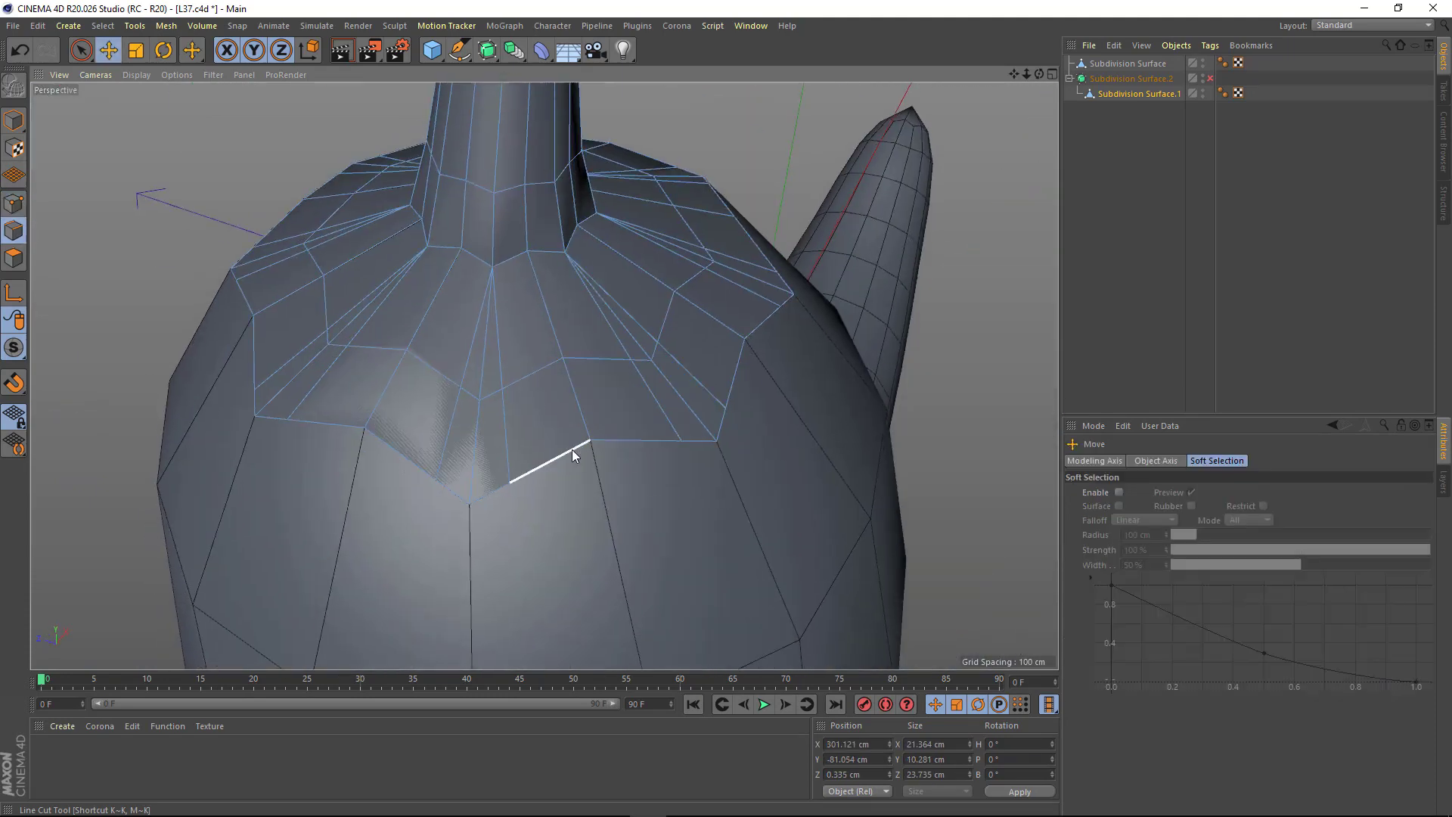
mouse_move(529, 454)
alt+mouse_down()
mouse_move(491, 340)
mouse_move(511, 226)
mouse_move(523, 345)
mouse_move(752, 234)
mouse_move(636, 454)
mouse_move(1055, 466)
alt+mouse_up()
click(492, 187)
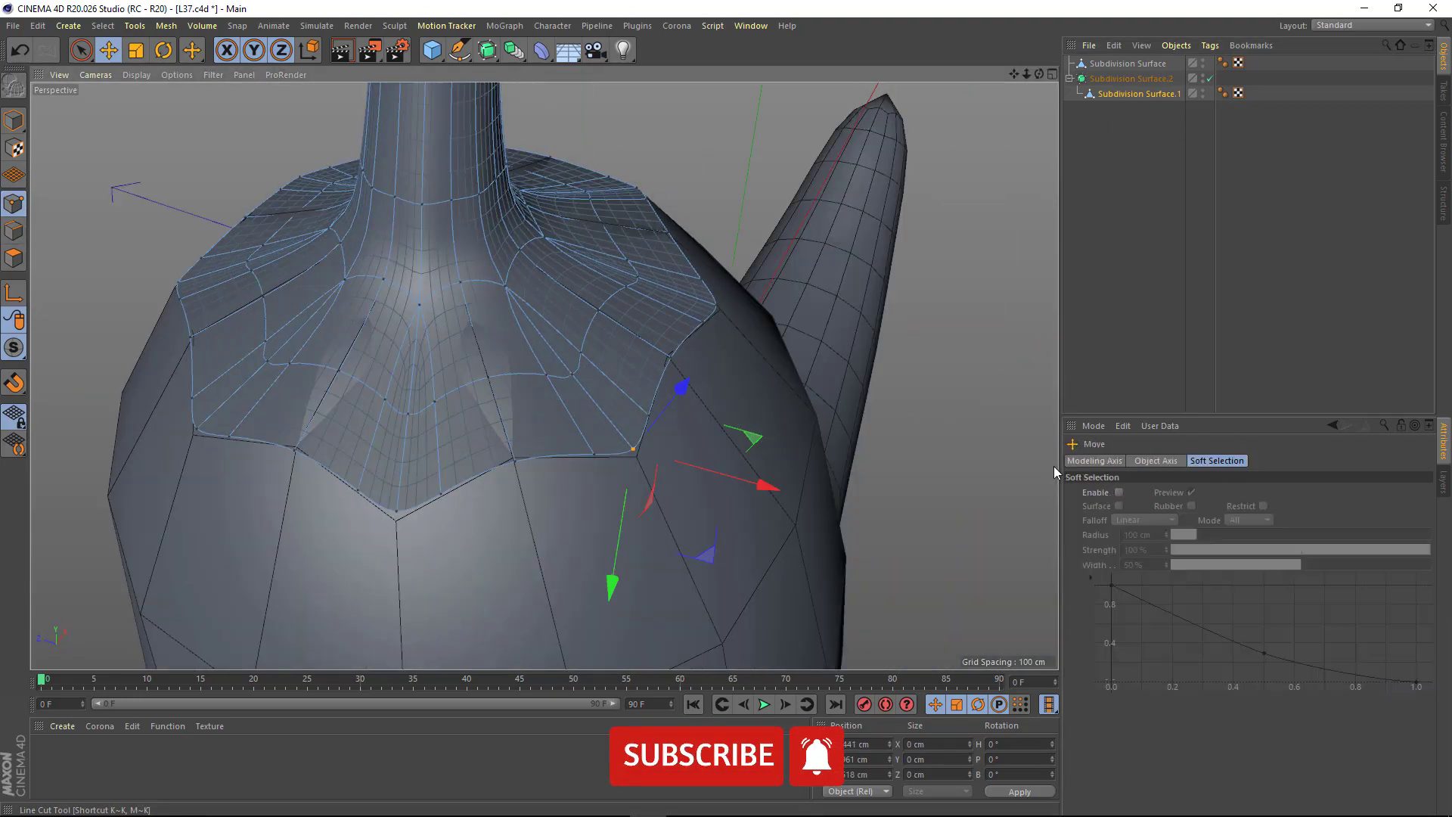
click(638, 421)
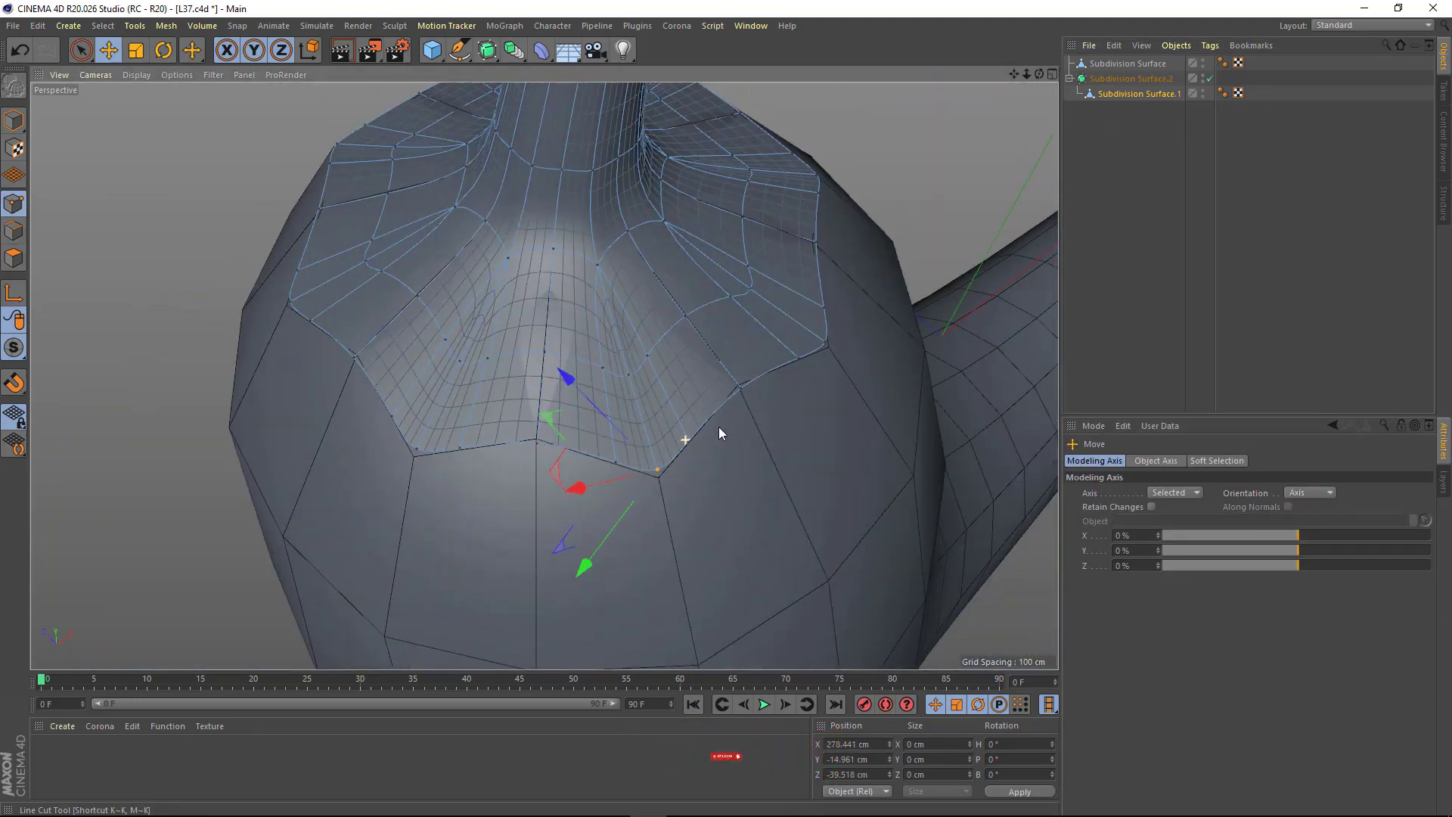
click(1308, 492)
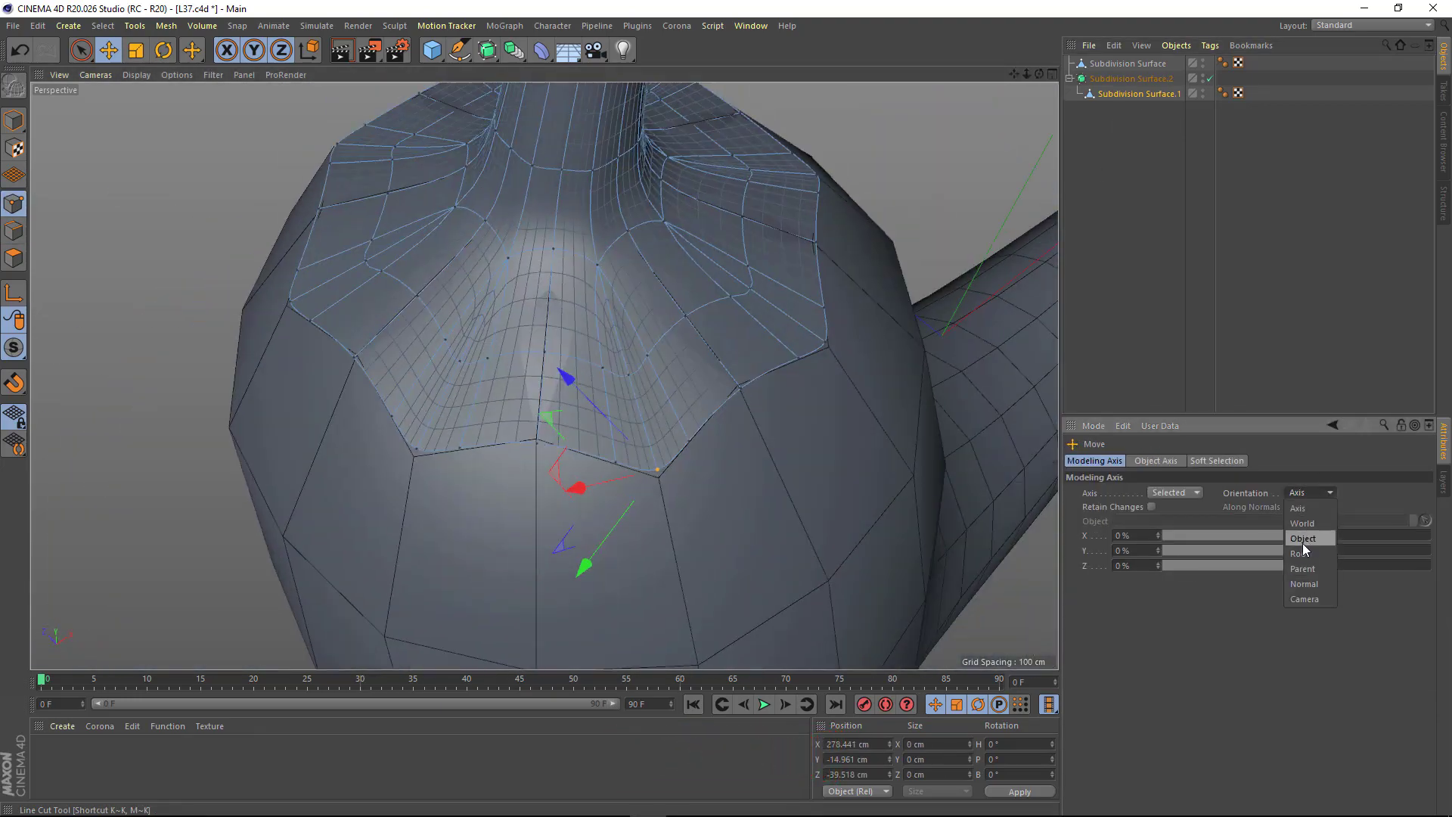
click(1302, 543)
mouse_move(720, 464)
alt+mouse_down()
mouse_move(463, 373)
mouse_move(605, 460)
mouse_move(775, 501)
mouse_move(650, 364)
alt+mouse_up()
mouse_move(620, 443)
alt+mouse_down()
mouse_move(652, 331)
mouse_move(778, 315)
mouse_move(776, 169)
alt+mouse_up()
scroll(655, 326, up, 3)
scroll(642, 322, down, 3)
mouse_move(675, 231)
alt+mouse_down()
mouse_move(496, 308)
mouse_move(484, 297)
alt+mouse_up()
scroll(522, 291, up, 2)
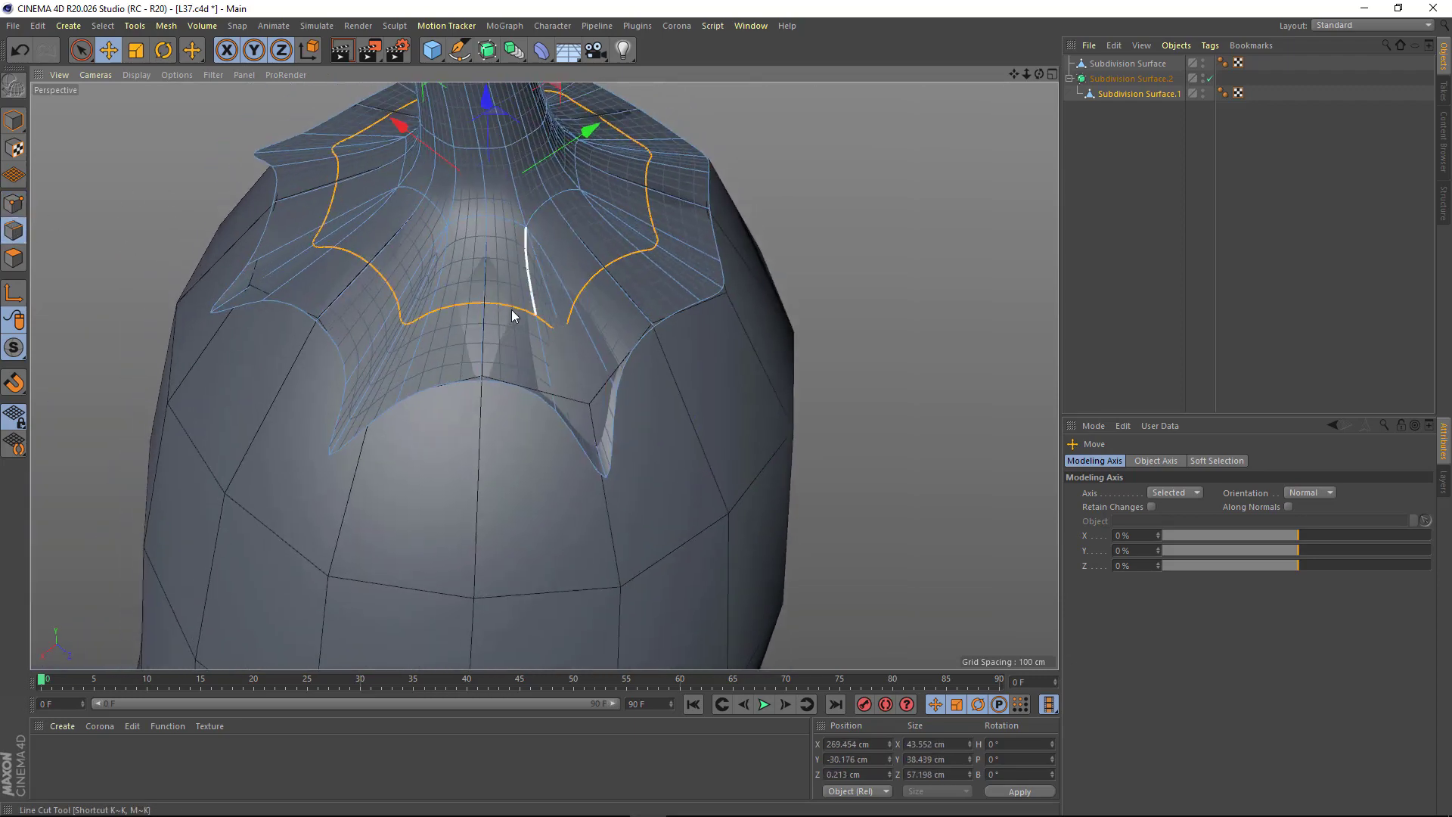
- Scale the calyx edge loop to about 95% and move it to drape over the pepper top
key(t)
mouse_move(600, 373)
mouse_down()
mouse_move(787, 261)
mouse_move(575, 318)
mouse_up()
key(e)
mouse_move(509, 192)
mouse_down()
mouse_move(605, 404)
mouse_move(634, 428)
mouse_move(744, 409)
mouse_up()
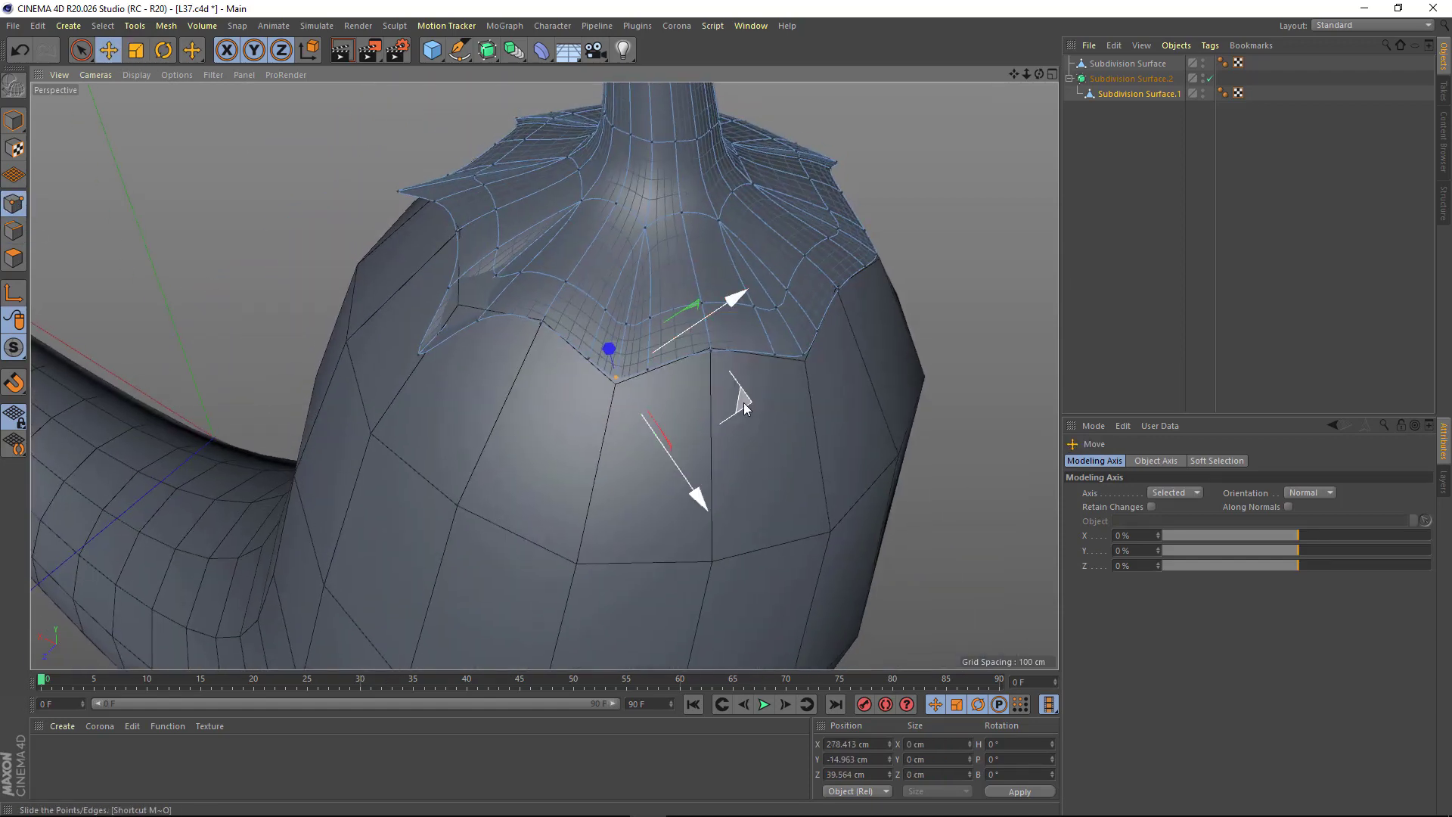
mouse_move(728, 511)
alt+mouse_down()
mouse_move(582, 346)
mouse_move(806, 437)
mouse_move(654, 457)
mouse_move(779, 506)
mouse_move(672, 452)
mouse_move(579, 333)
mouse_move(587, 385)
mouse_move(484, 437)
alt+mouse_up()
mouse_move(587, 494)
alt+mouse_down()
mouse_move(633, 399)
mouse_move(389, 425)
mouse_move(535, 399)
mouse_move(628, 597)
mouse_move(634, 357)
alt+mouse_up()
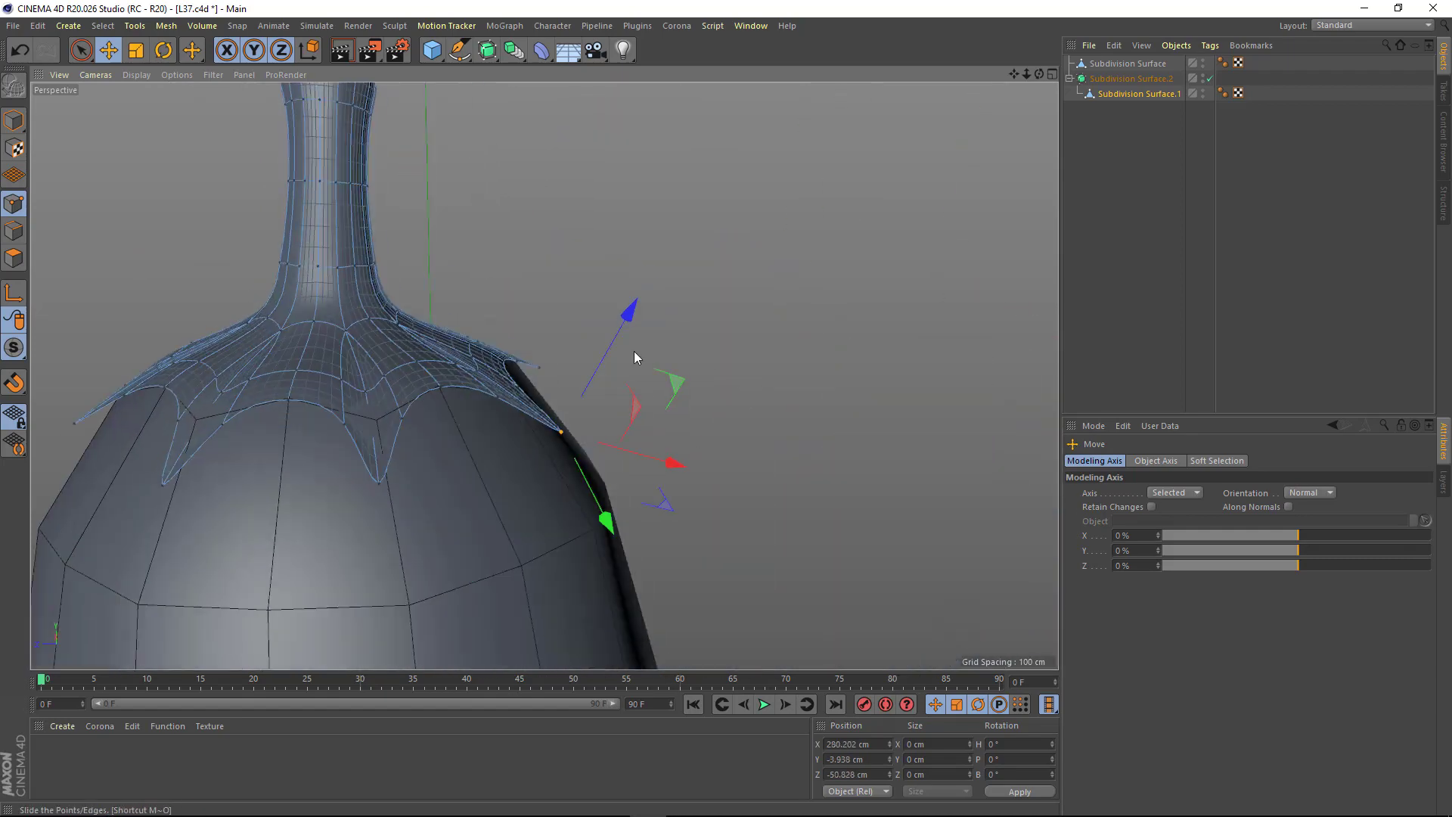
alt+drag(514, 380, 607, 440)
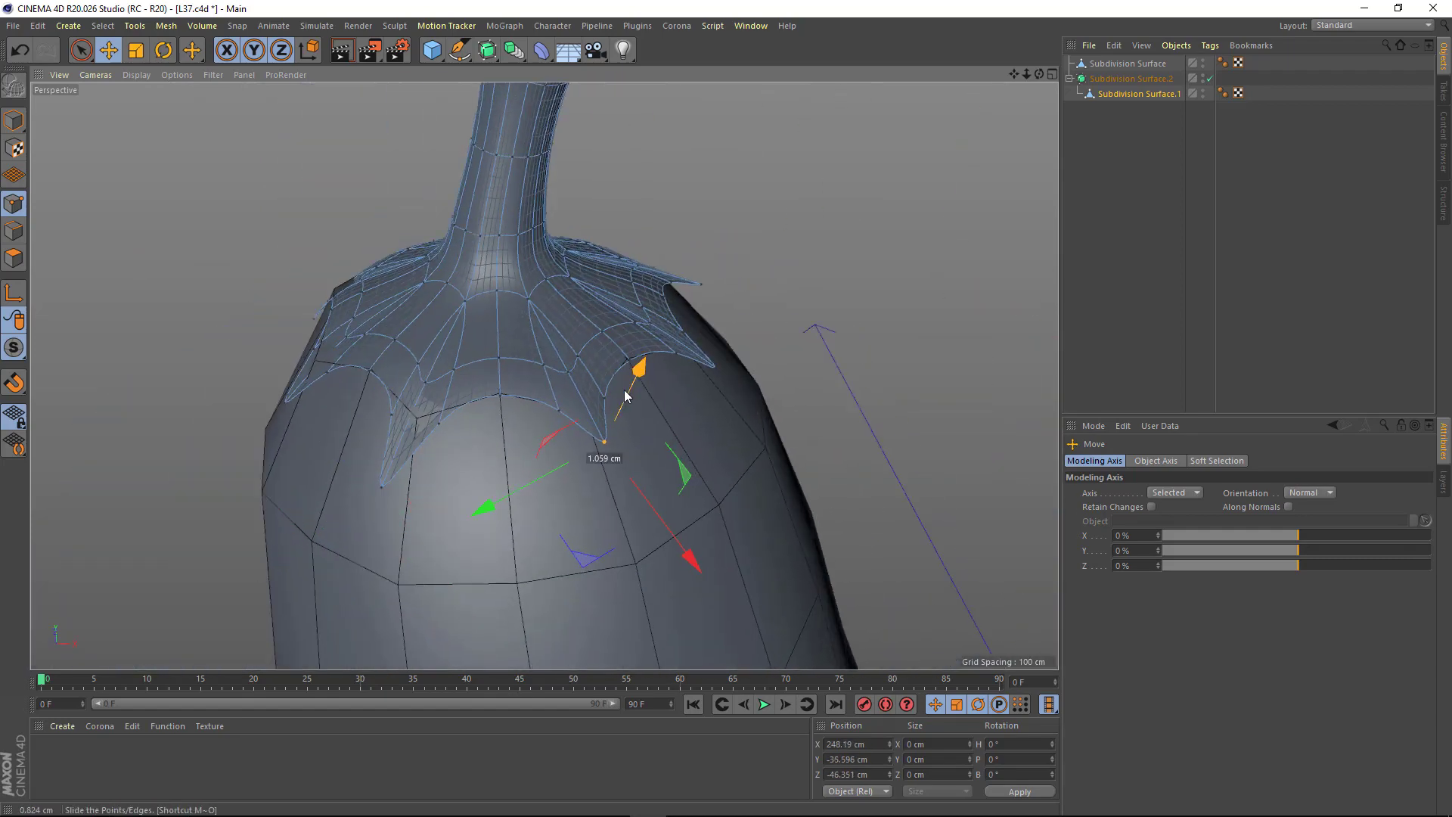
mouse_move(550, 330)
alt+mouse_down()
mouse_move(405, 302)
mouse_move(677, 315)
mouse_move(551, 366)
mouse_move(575, 341)
alt+mouse_up()
- Create a green material 'Mat' and apply it to the calyx
double_click(45, 760)
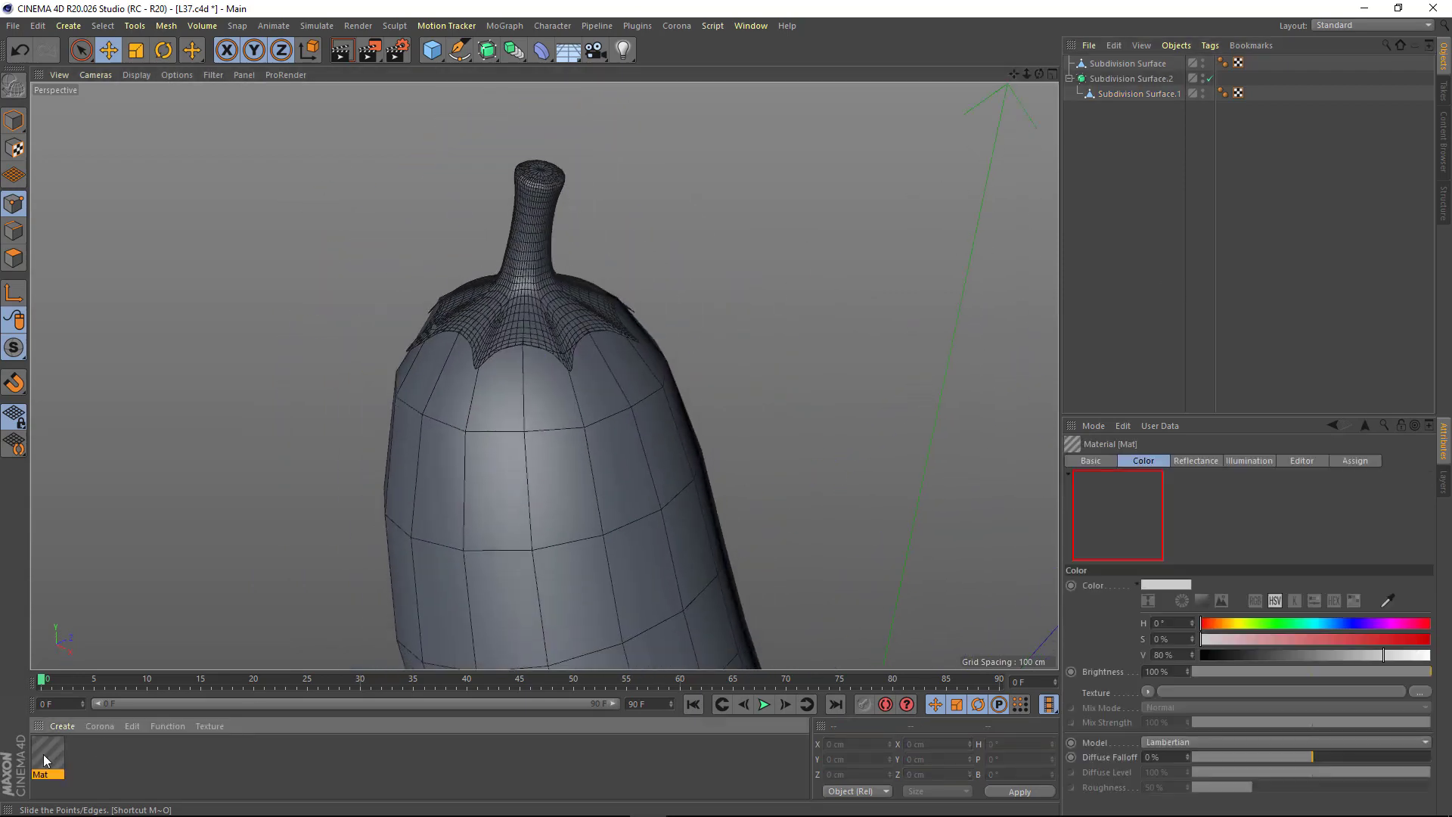
drag(1343, 627, 1270, 623)
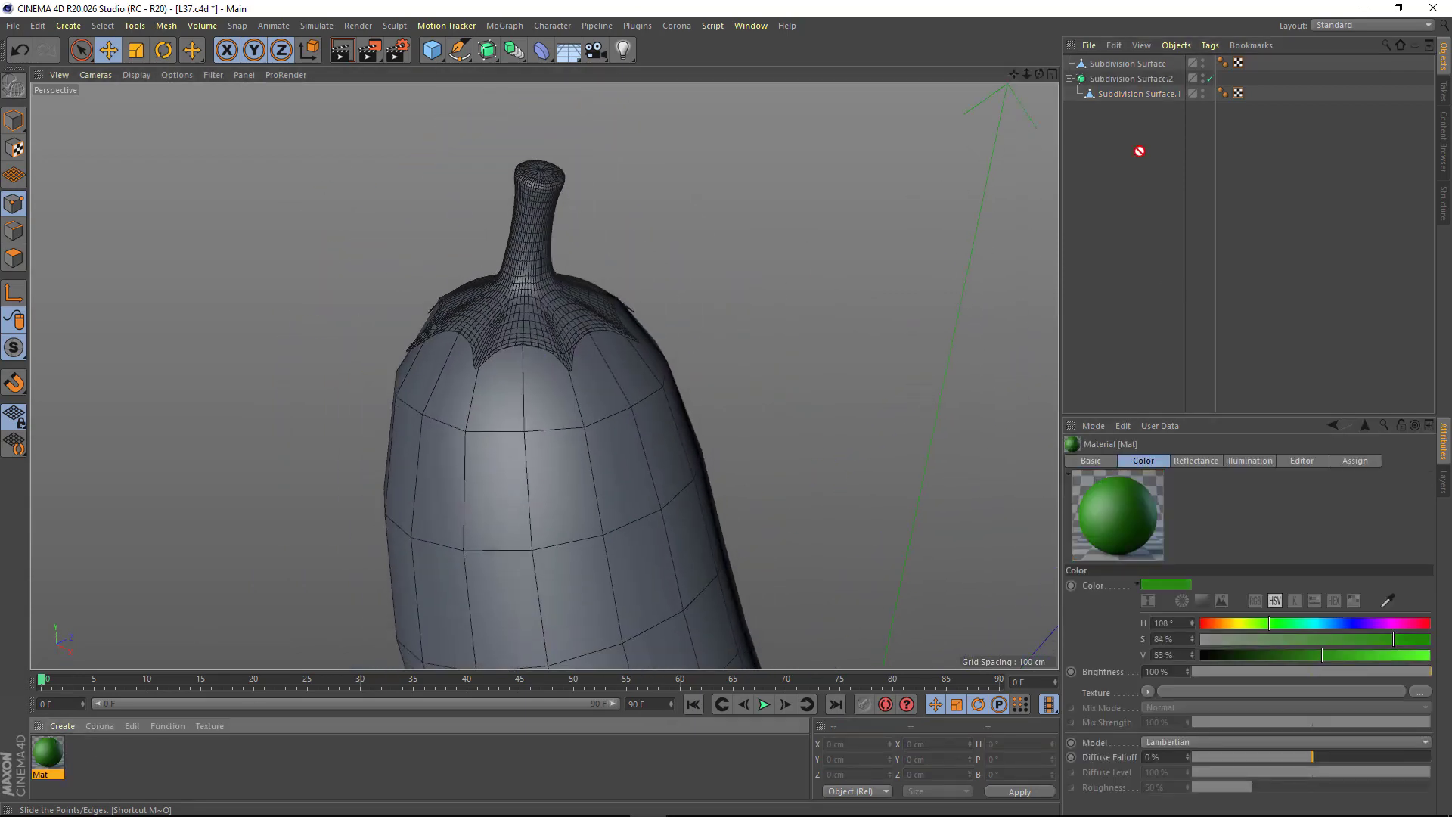
mouse_move(47, 754)
mouse_down()
mouse_move(519, 295)
mouse_move(539, 396)
mouse_up()
- Create a red material 'Mat.1' for the pepper body, then select the calyx's polygons
double_click(109, 759)
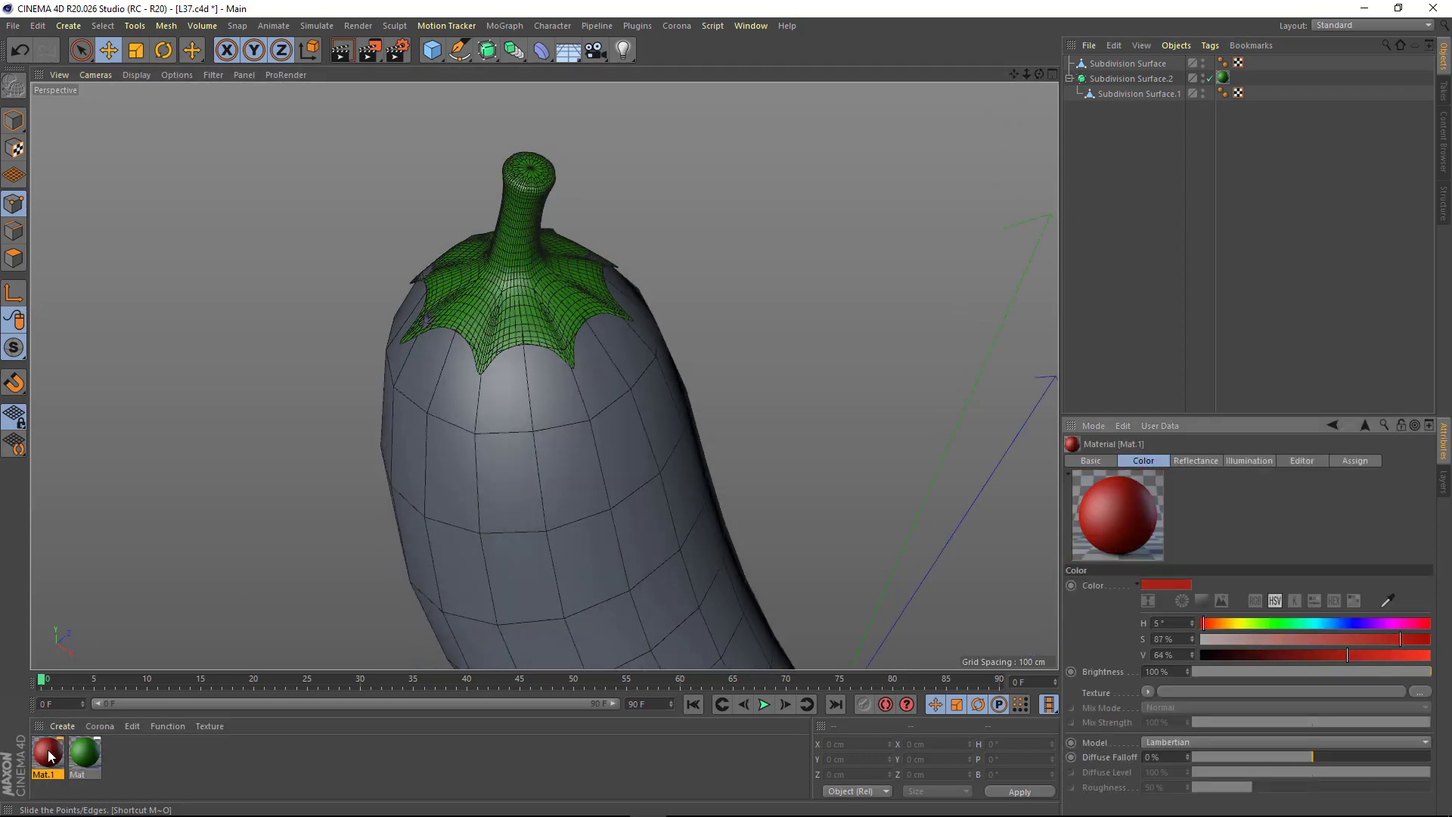
drag(50, 755, 1127, 64)
alt+drag(605, 362, 478, 194)
scroll(430, 370, up, 3)
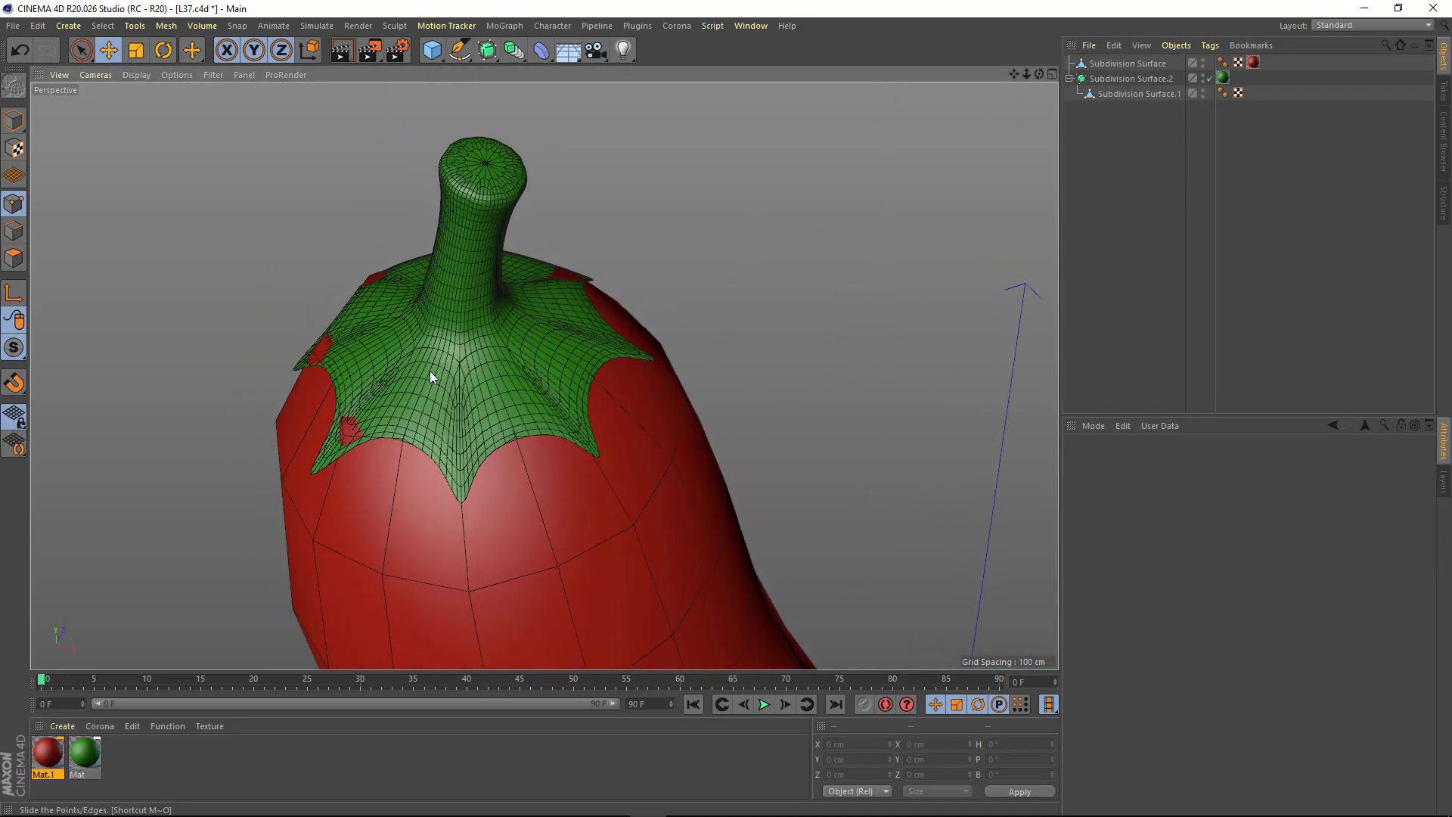
click(430, 371)
click(14, 258)
- Extrude the calyx polygons outward with a 2.4 cm offset
scroll(548, 347, up, 3)
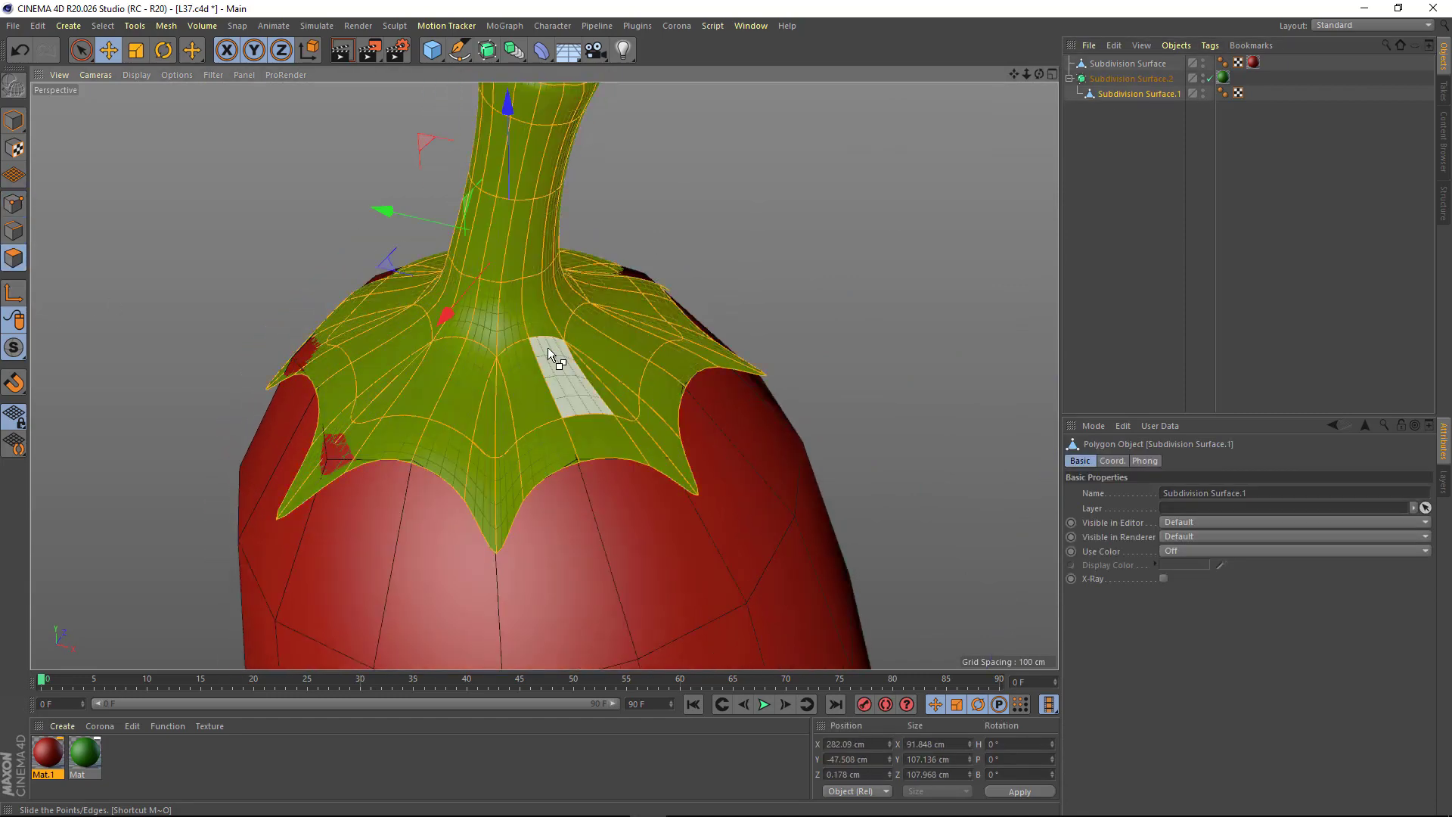
right_click(564, 350)
click(598, 482)
alt+drag(590, 401, 628, 424)
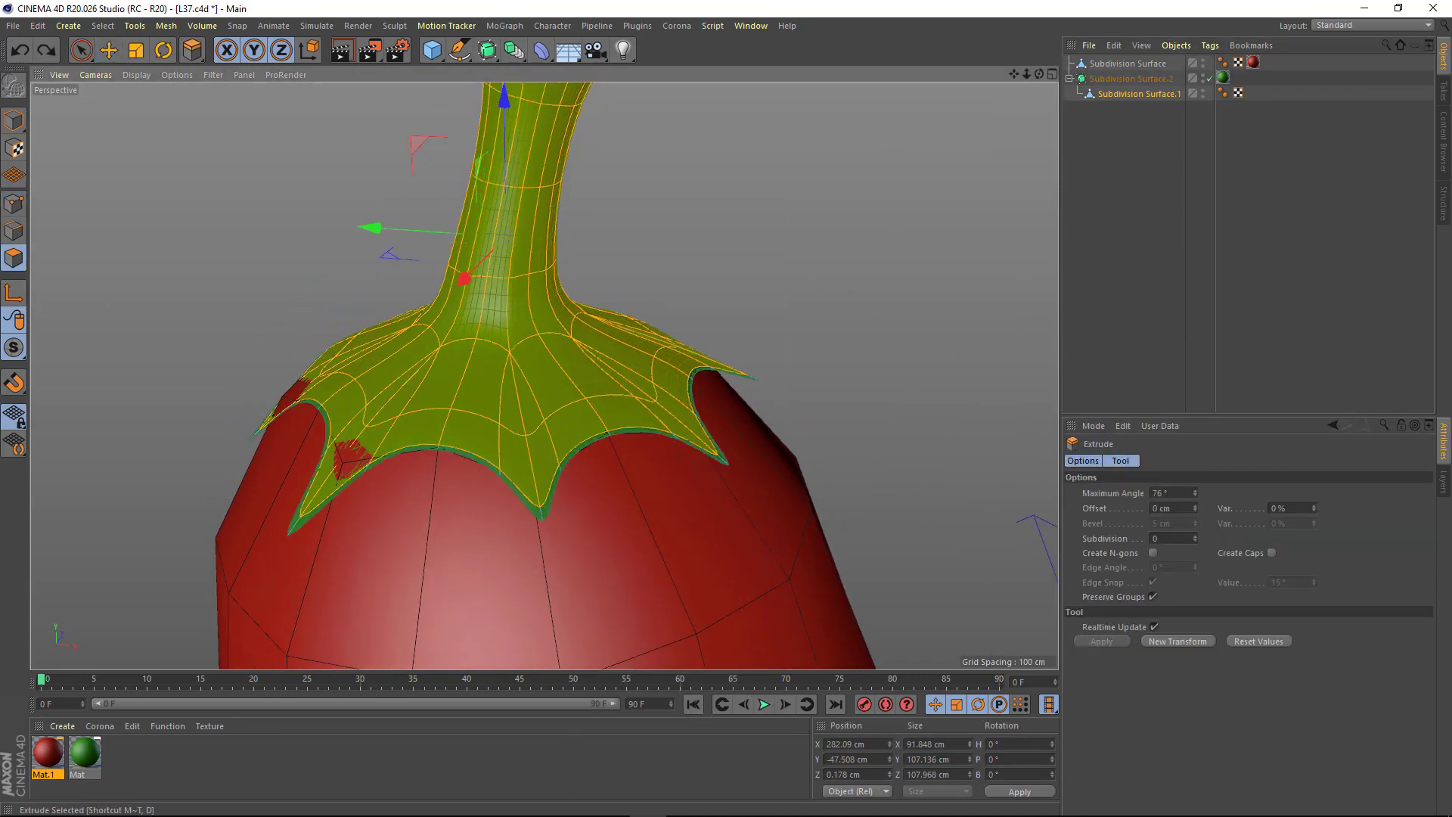
drag(333, 463, 342, 463)
scroll(603, 453, down, 3)
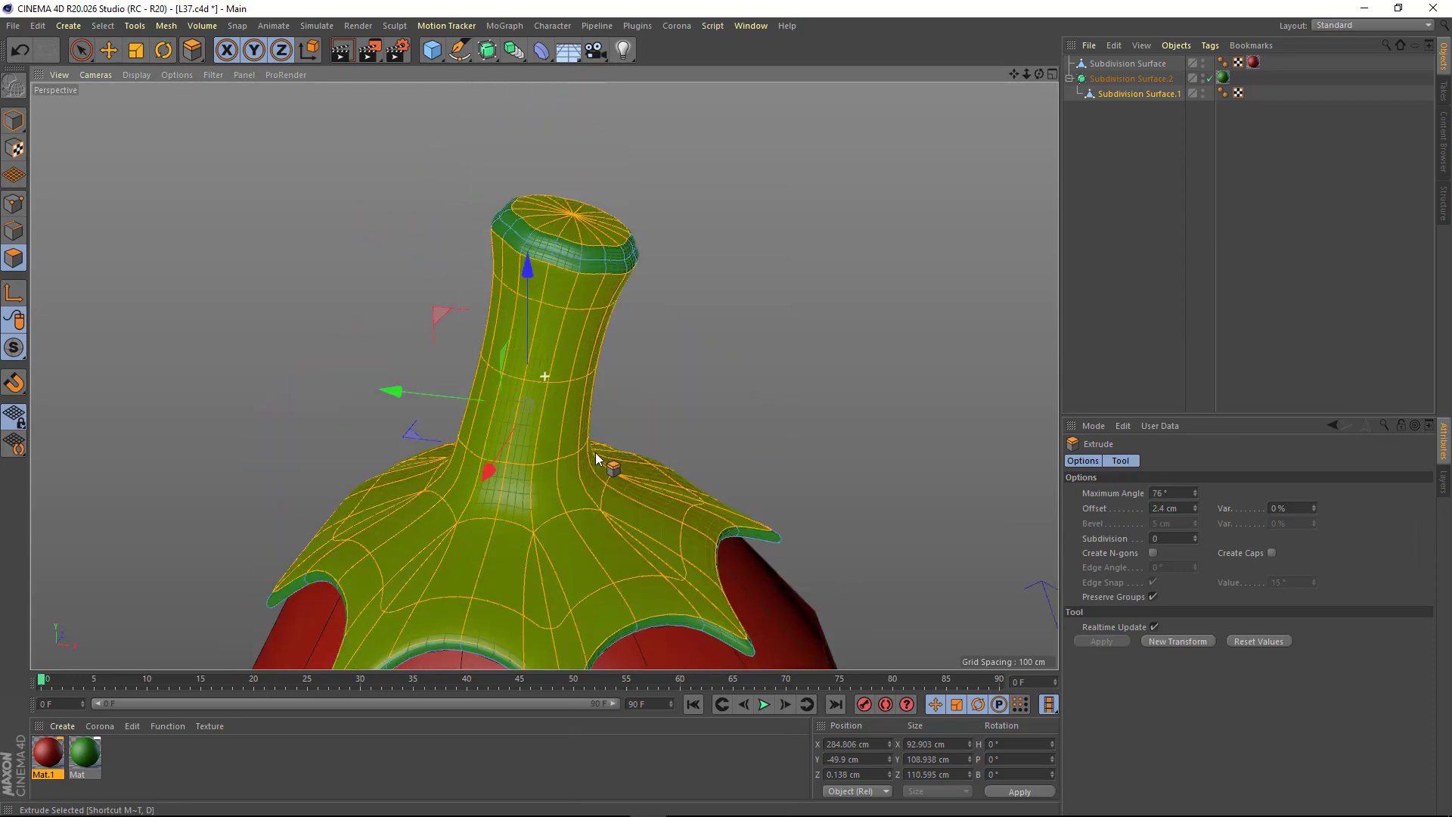
mouse_move(603, 453)
alt+mouse_down()
mouse_move(659, 347)
mouse_move(548, 347)
alt+mouse_up()
- Slightly shrink the stem's edge loop and scale the stem tip down to about 77%
key(e)
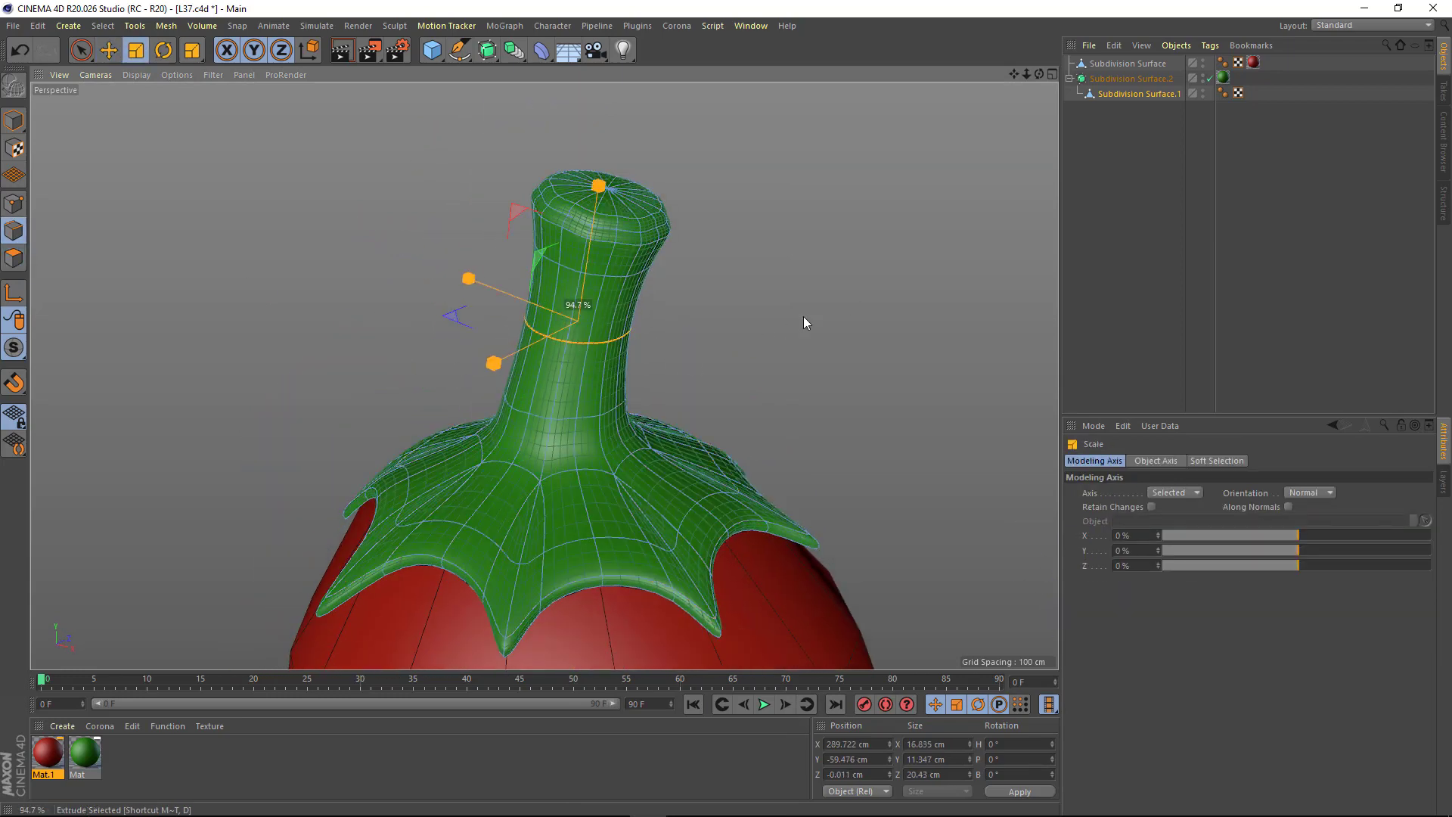
alt+drag(647, 335, 573, 413)
scroll(427, 320, down, 3)
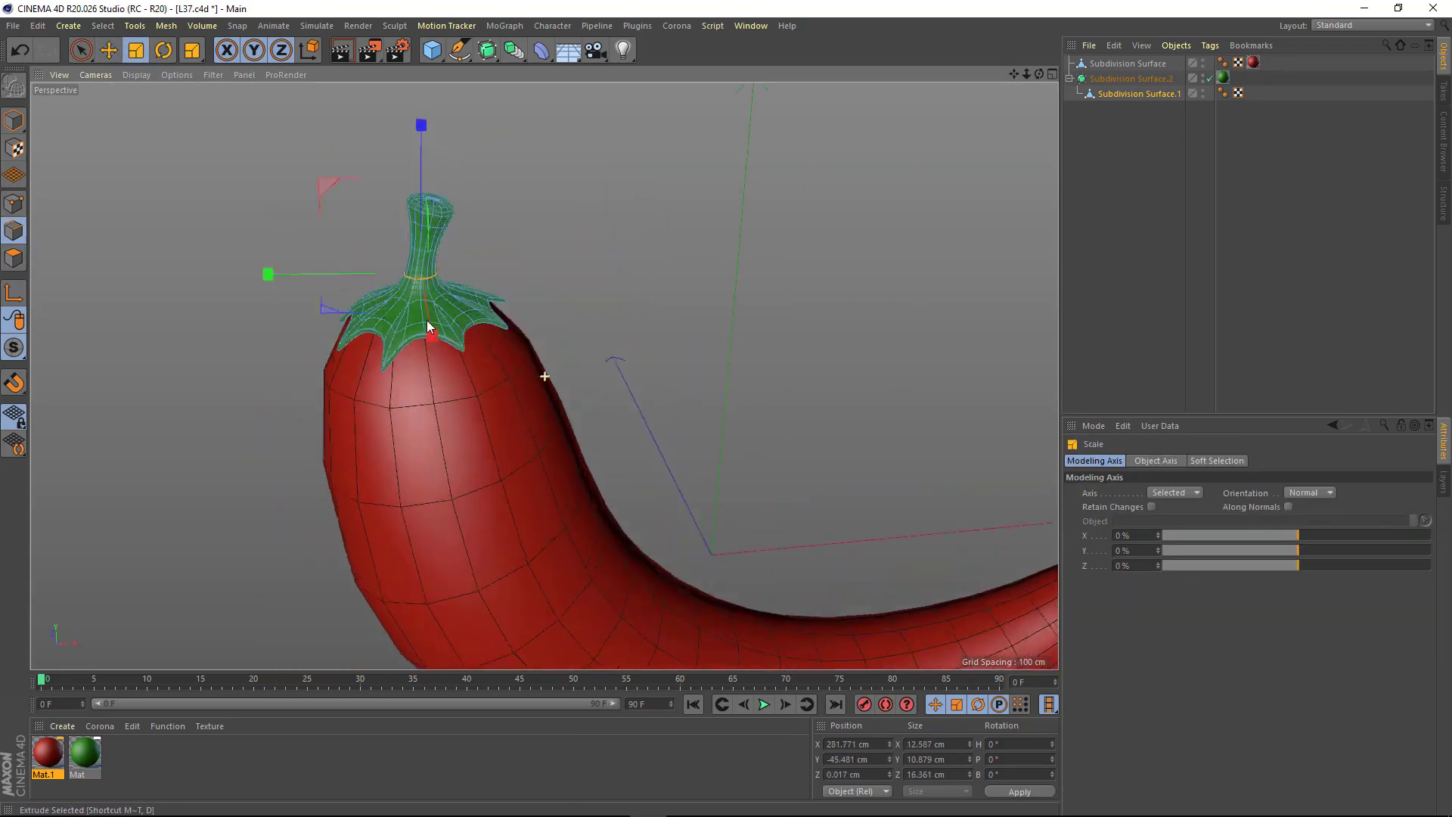
mouse_move(427, 320)
alt+mouse_down()
mouse_move(393, 303)
mouse_move(568, 252)
alt+mouse_up()
scroll(452, 262, up, 3)
click(447, 258)
key(0)
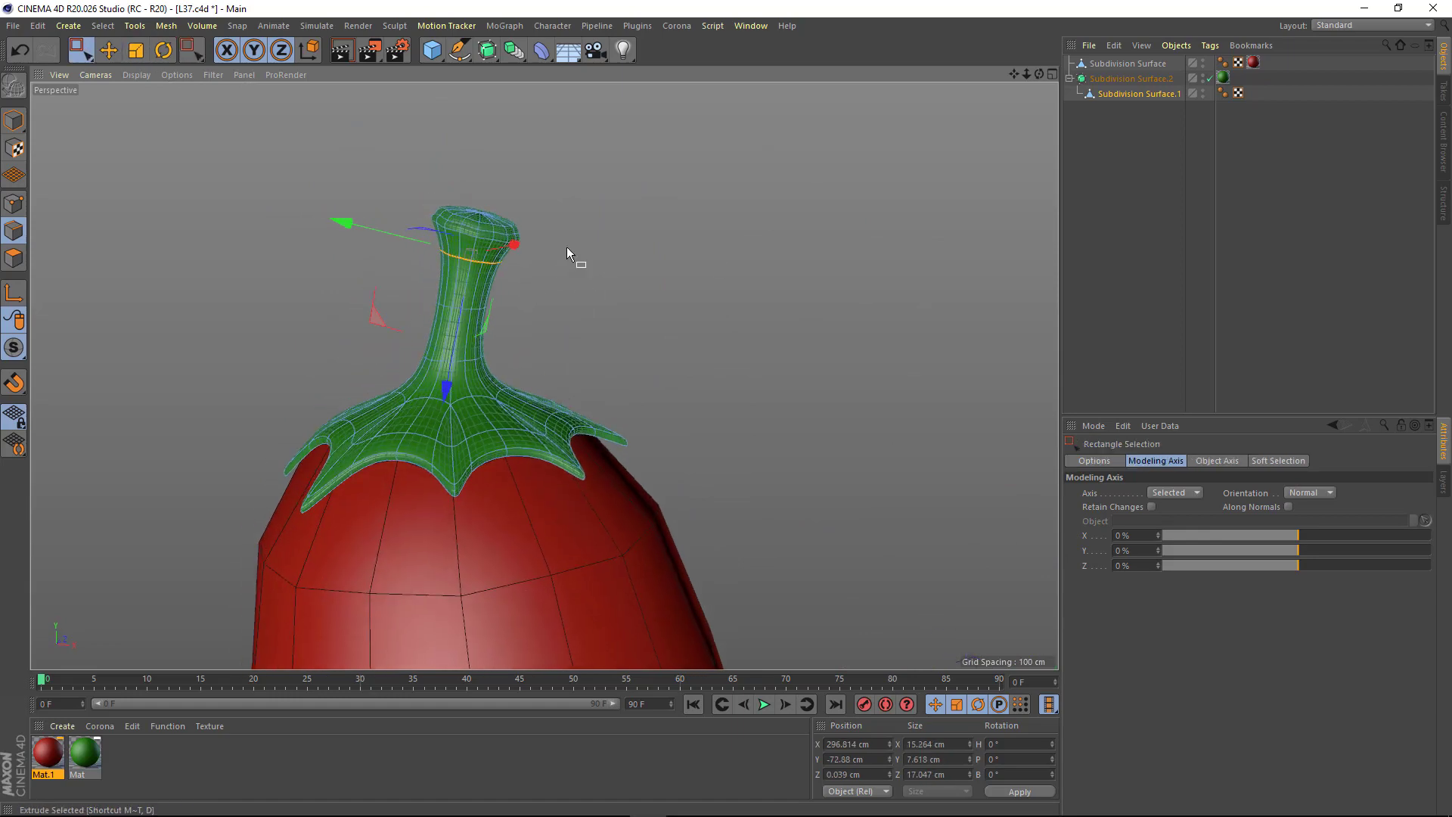
key(t)
drag(924, 477, 559, 302)
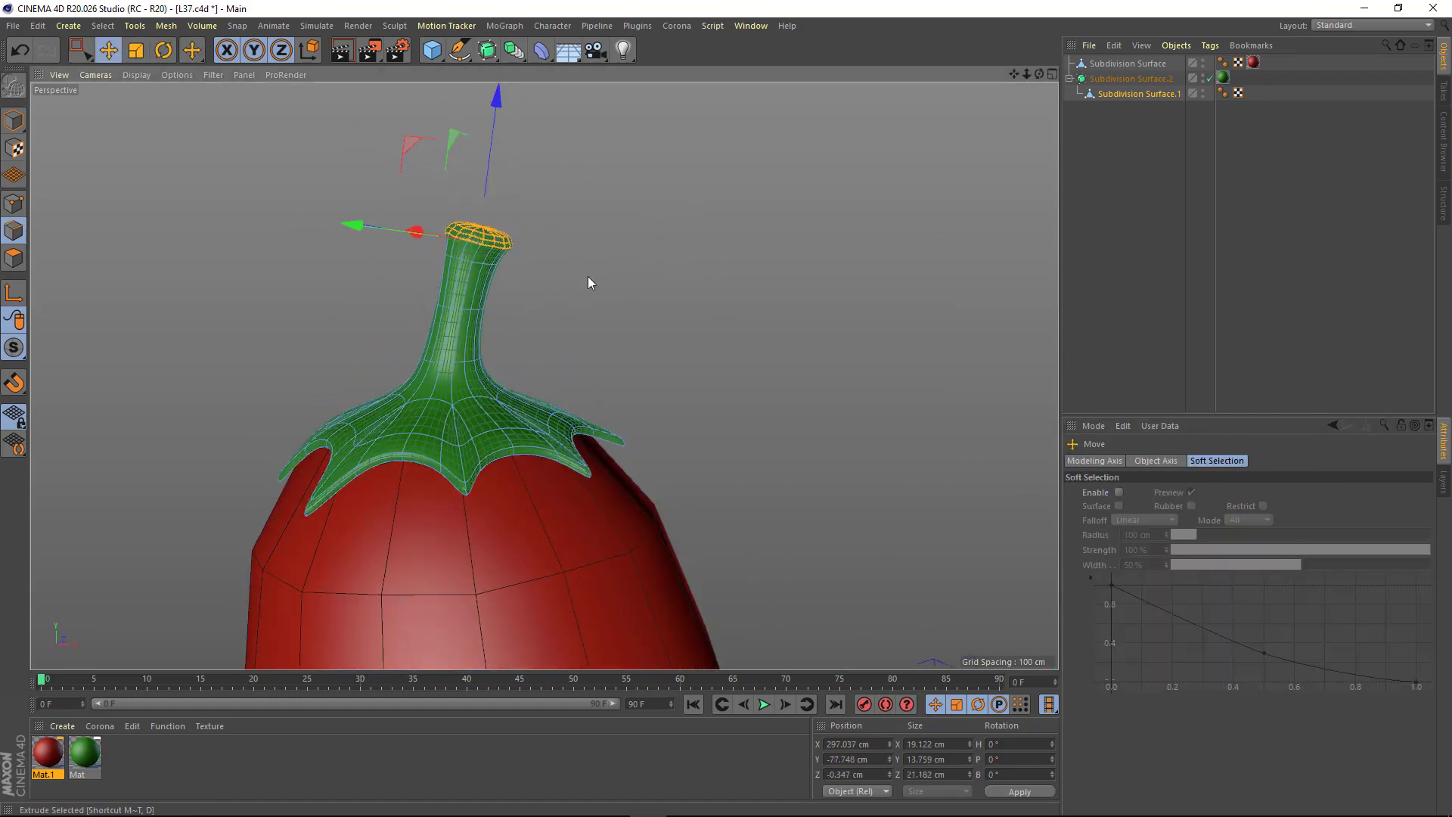
- Select a lower stem edge loop, inspect the stem, and select the pepper body object
double_click(458, 307)
alt+drag(459, 307, 423, 363)
scroll(412, 423, up, 2)
mouse_move(412, 421)
alt+mouse_down()
mouse_move(406, 254)
mouse_move(782, 275)
mouse_move(542, 390)
alt+mouse_up()
scroll(541, 391, down, 3)
click(1131, 63)
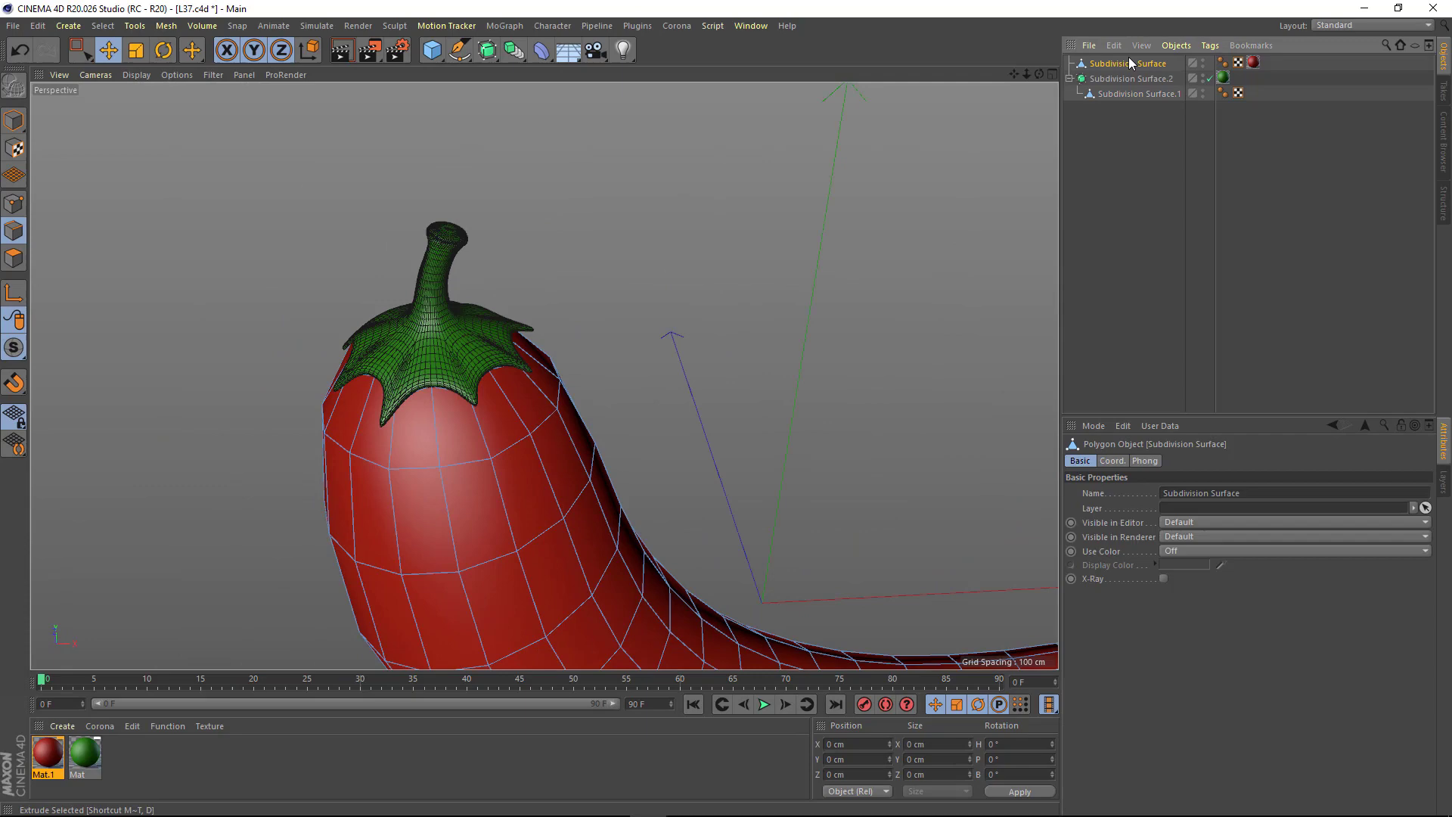
- Smooth the pepper body with a Subdivision Surface
alt+click(488, 51)
mouse_move(425, 347)
alt+mouse_down()
mouse_move(333, 220)
mouse_move(454, 340)
mouse_move(464, 299)
mouse_move(423, 250)
alt+mouse_up()
scroll(454, 340, up, 3)
- Recenter the calyx mesh's axis with Axis Center
click(1114, 94)
click(1134, 108)
click(272, 174)
drag(281, 62, 871, 198)
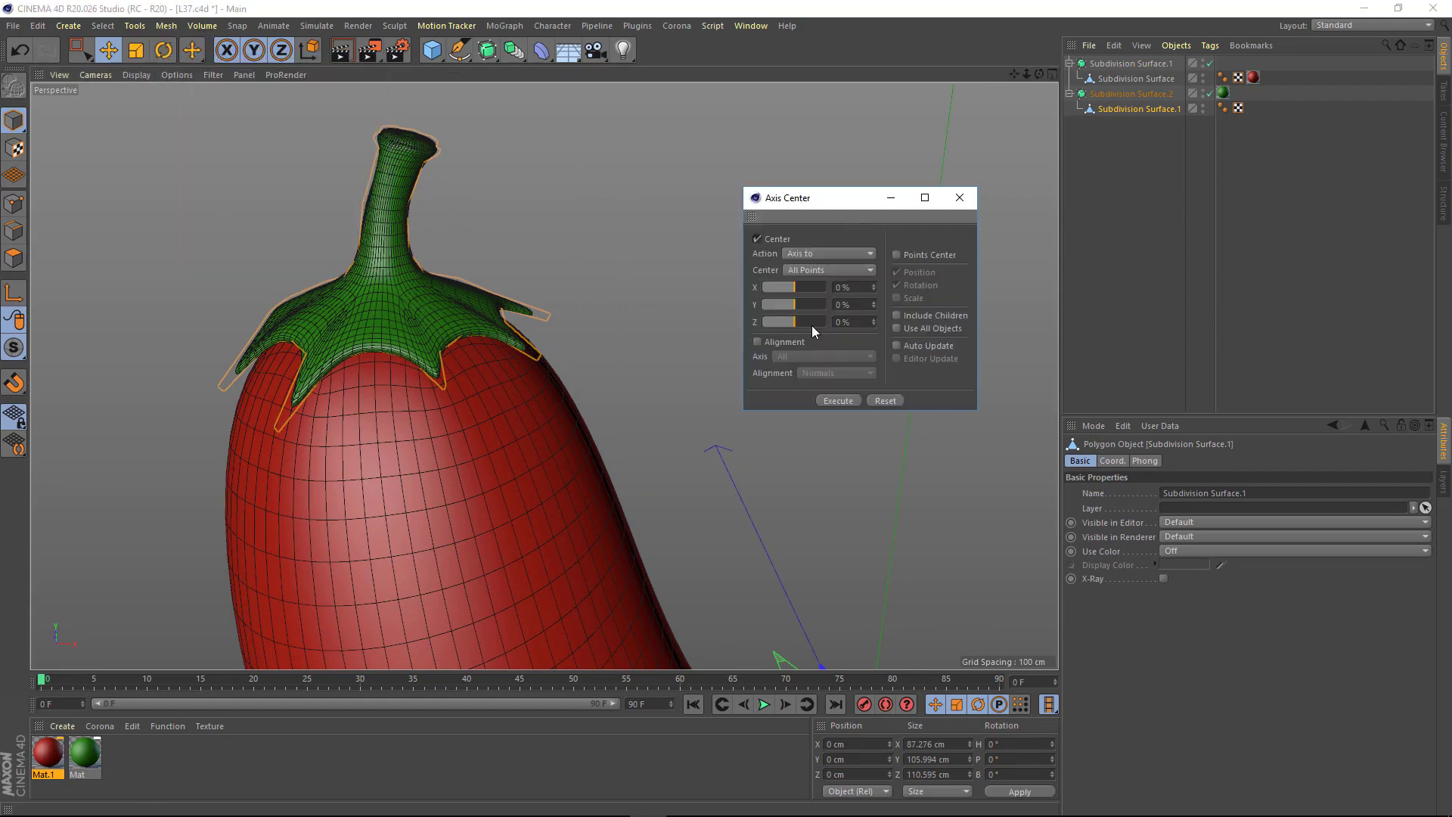
click(960, 197)
mouse_move(530, 318)
alt+mouse_down()
mouse_move(327, 257)
mouse_move(348, 174)
mouse_move(444, 321)
alt+mouse_up()
- Bake the calyx subdivision surface into one editable polygon mesh and select it
click(1120, 94)
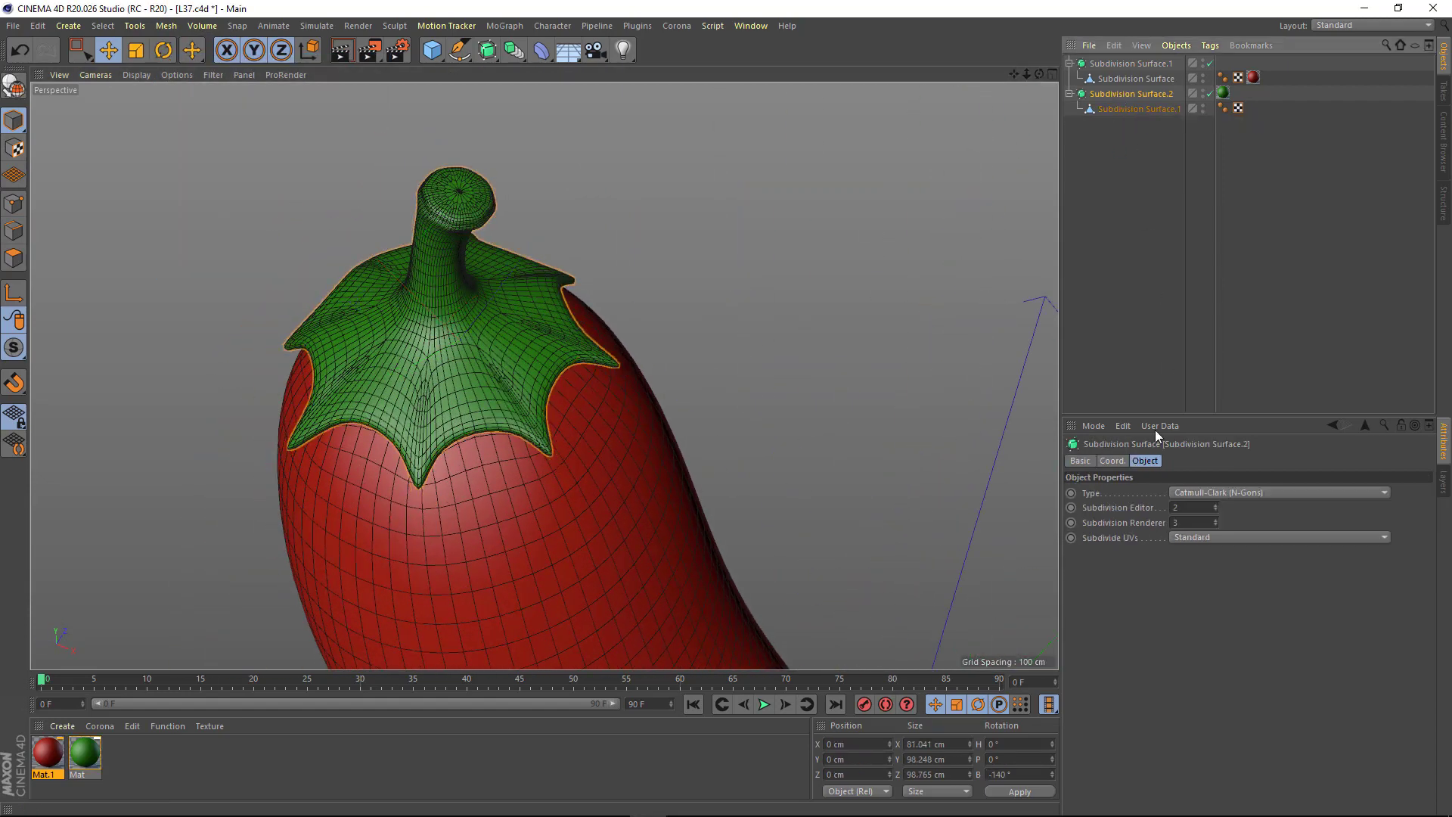
click(1123, 94)
key(c)
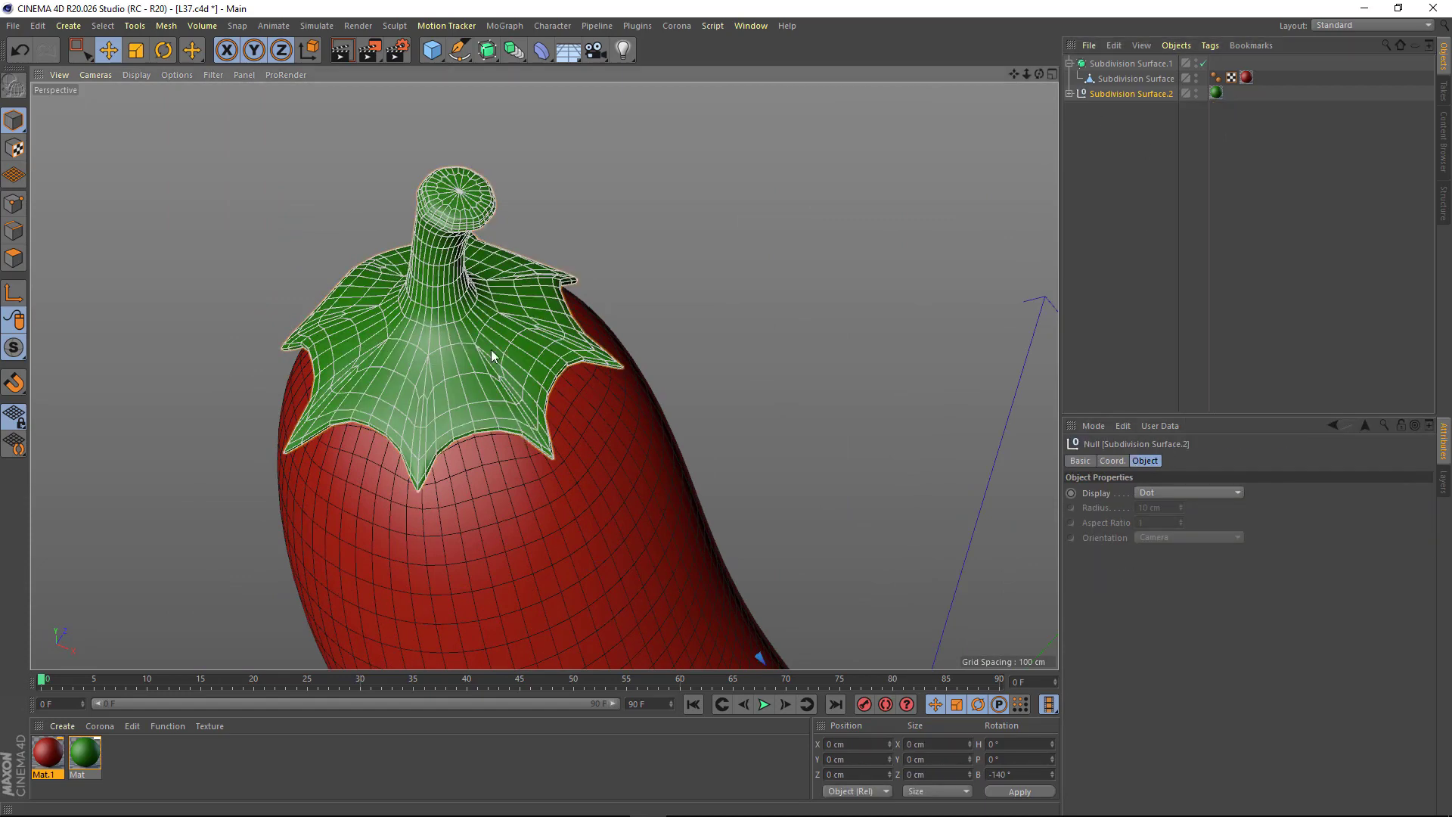
click(1069, 92)
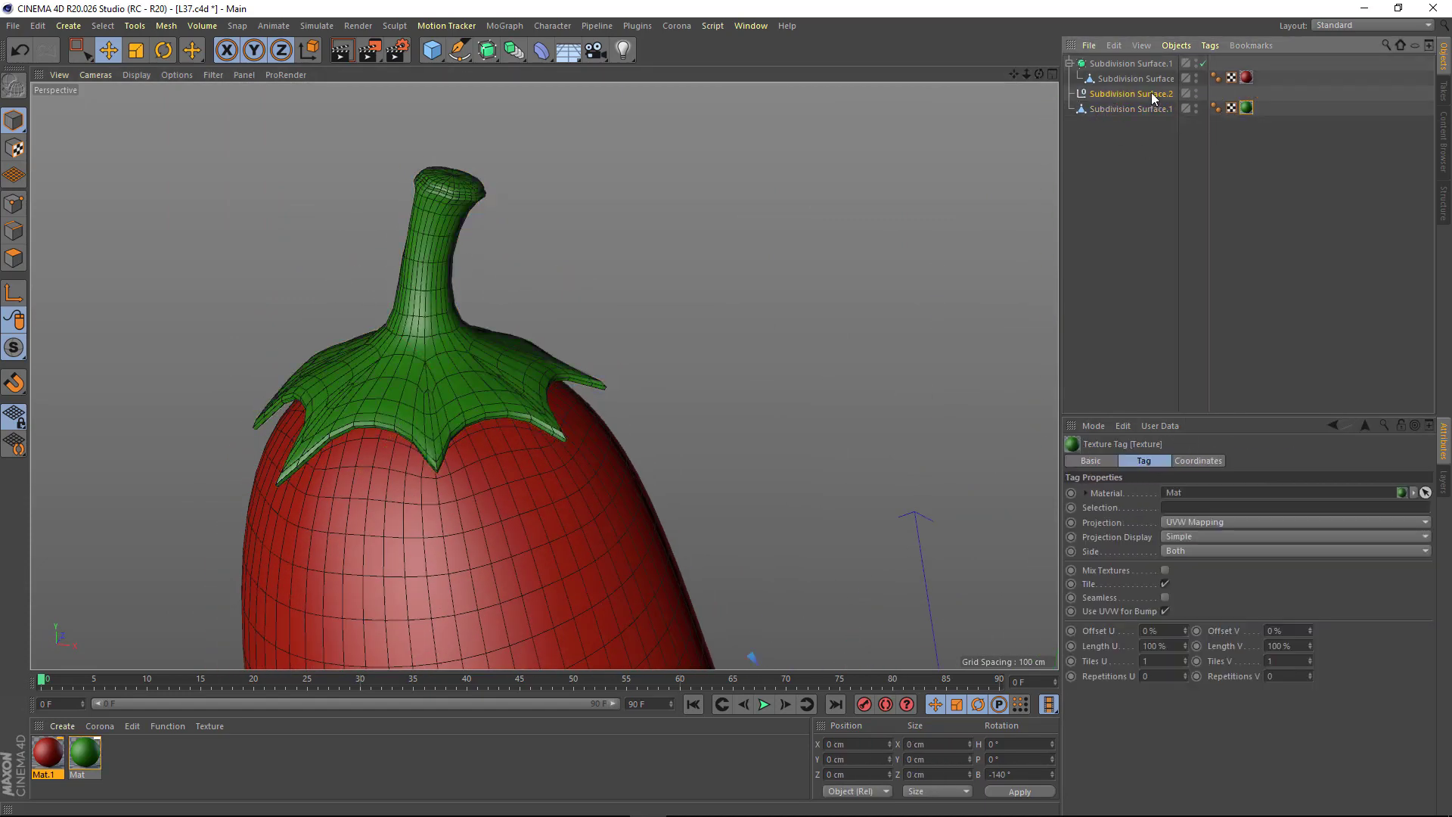
click(390, 364)
mouse_move(390, 364)
alt+mouse_down()
mouse_move(568, 319)
mouse_move(530, 304)
alt+mouse_up()
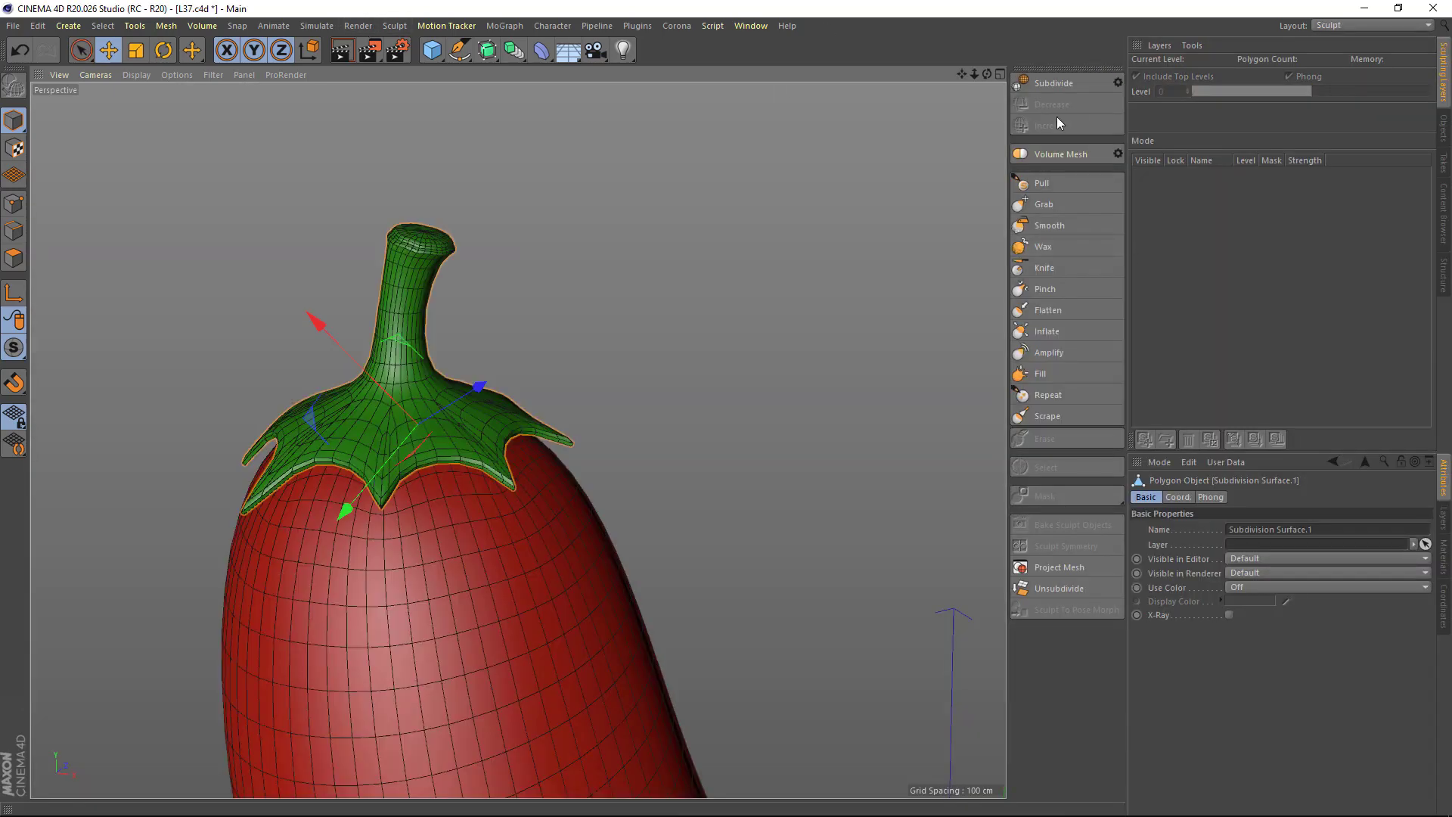
- Add a sculpt subdivision level to the calyx and pick the Pull brush
click(1040, 85)
scroll(494, 392, up, 3)
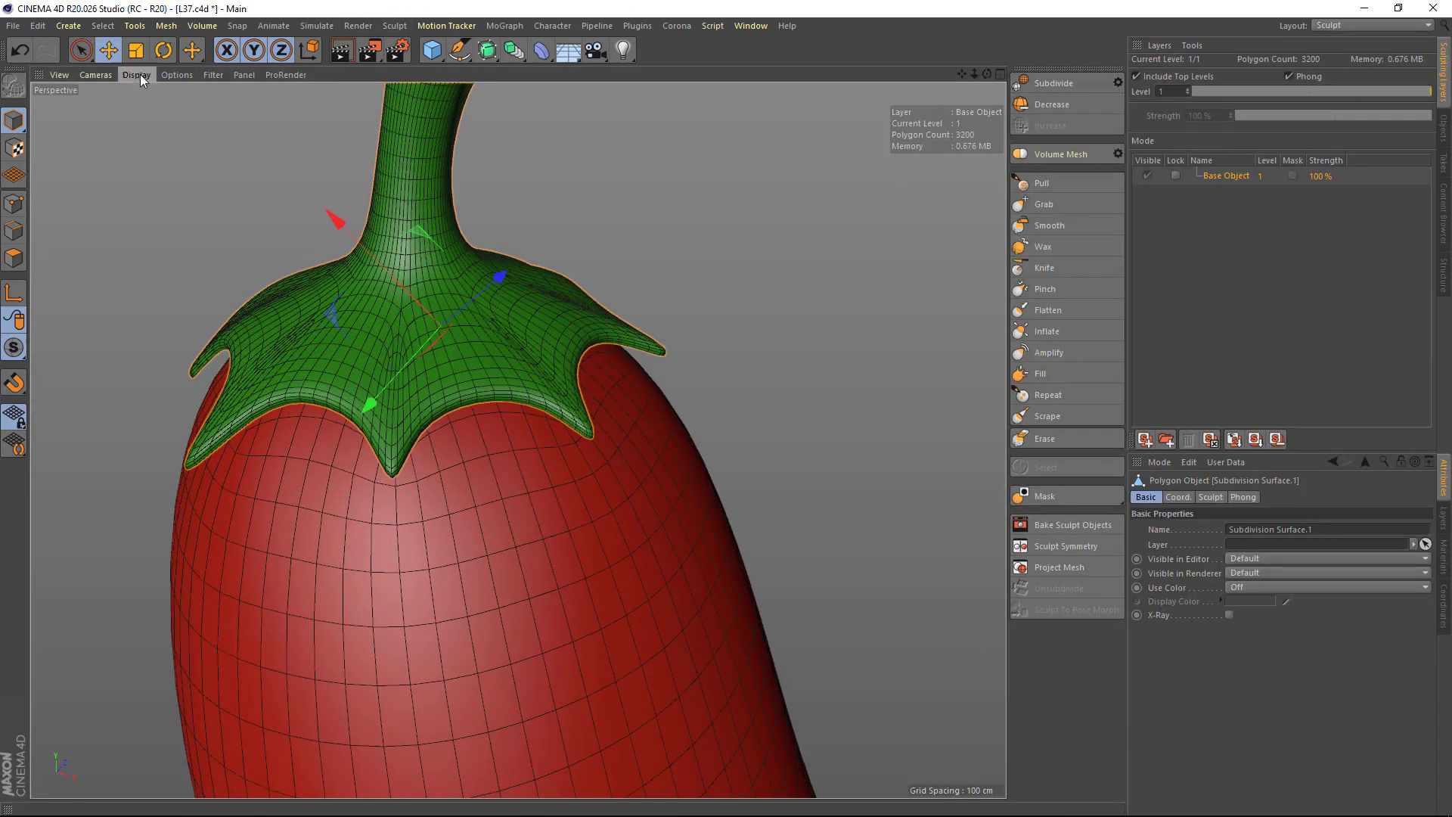
click(1061, 184)
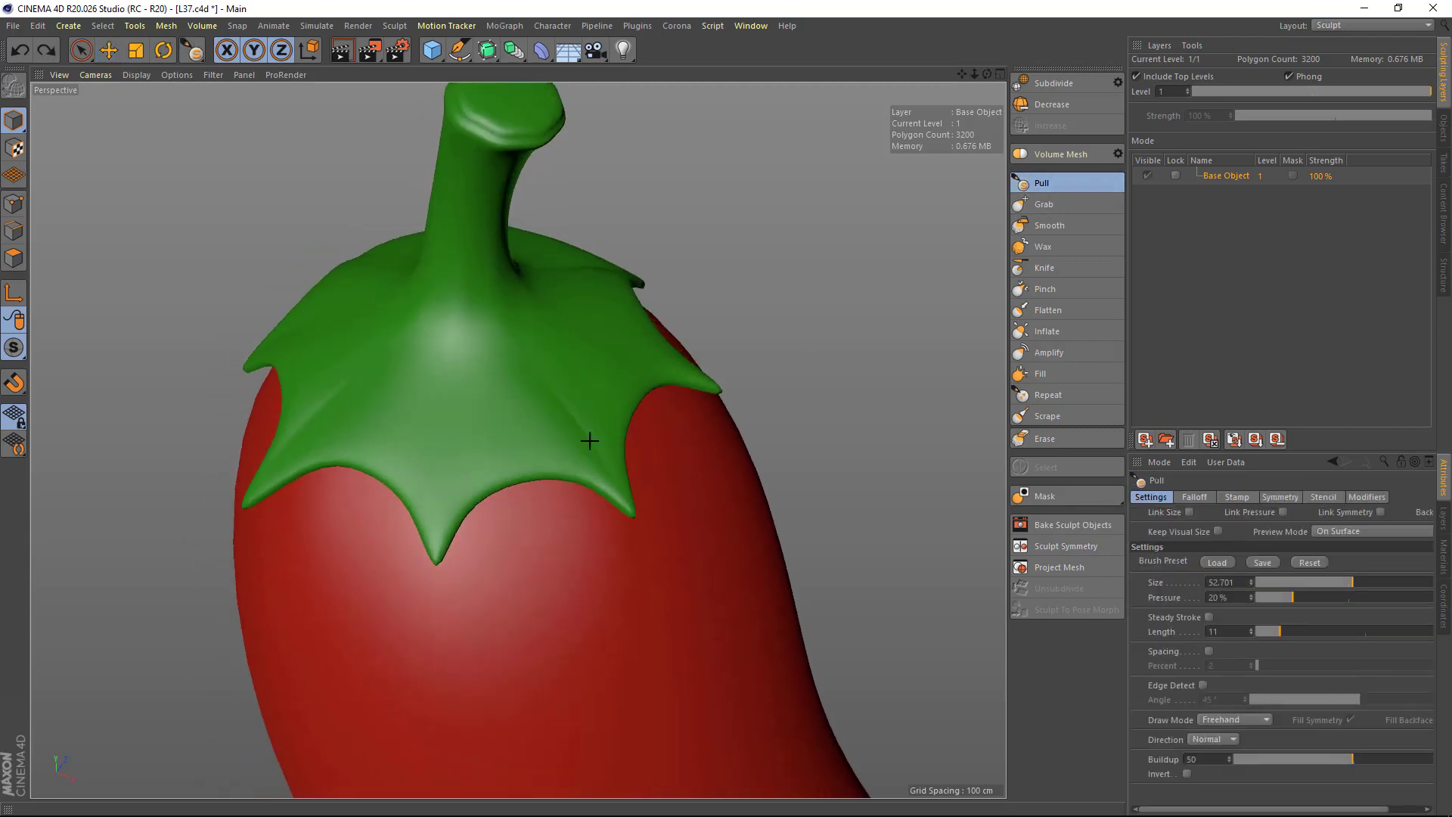
alt+drag(589, 440, 457, 441)
mouse_move(447, 378)
alt+mouse_down()
mouse_move(438, 416)
mouse_move(377, 360)
alt+mouse_up()
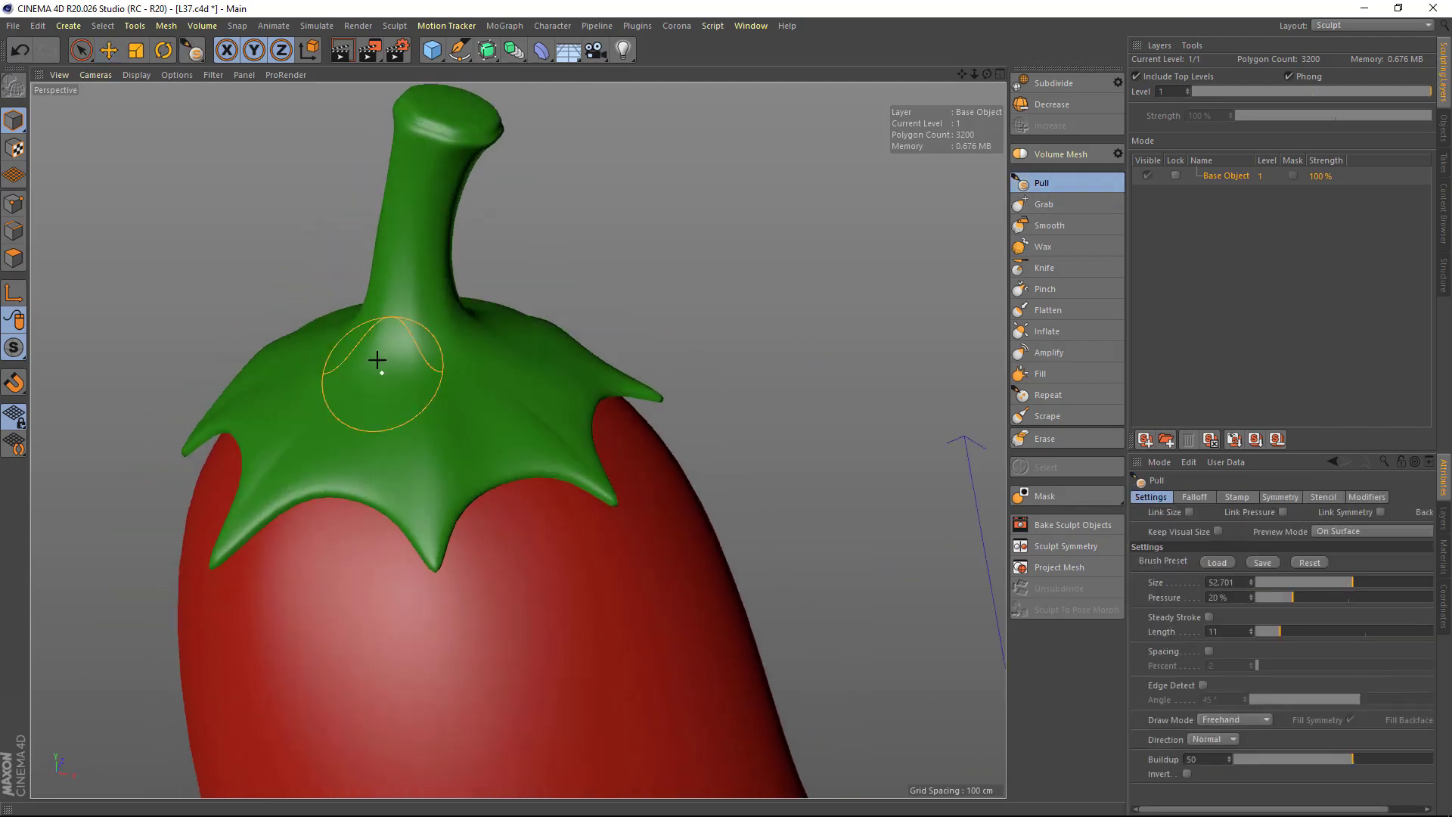
mouse_move(333, 486)
alt+mouse_down()
mouse_move(469, 363)
mouse_move(525, 356)
mouse_move(356, 392)
mouse_move(480, 363)
mouse_move(361, 447)
mouse_move(363, 383)
mouse_move(409, 250)
mouse_move(486, 243)
alt+mouse_up()
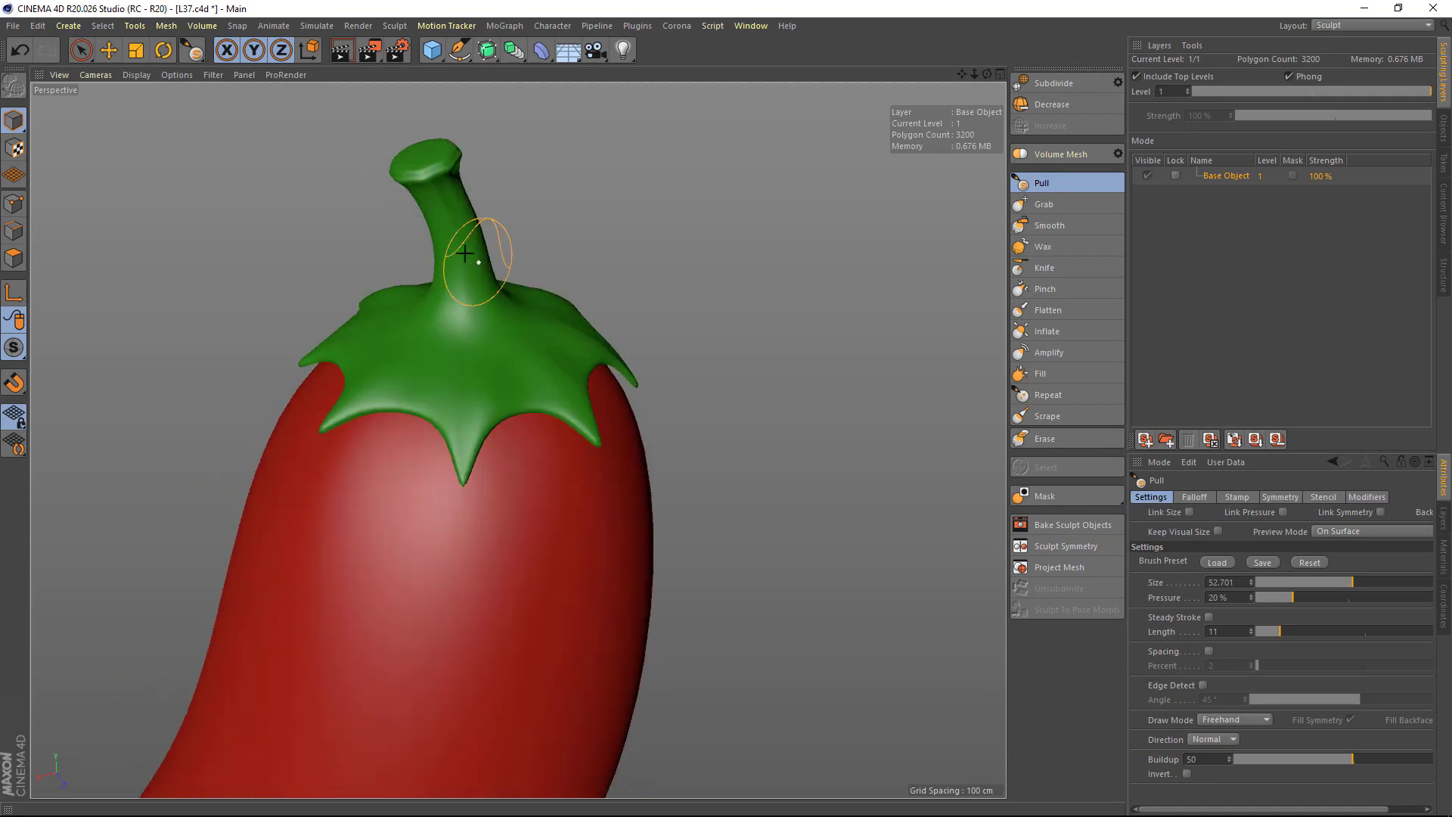
key(e)
mouse_move(548, 345)
alt+mouse_down()
mouse_move(470, 243)
mouse_move(514, 257)
alt+mouse_up()
- Shape the calyx leaf tips with the Grab brush at size about 92
click(1044, 204)
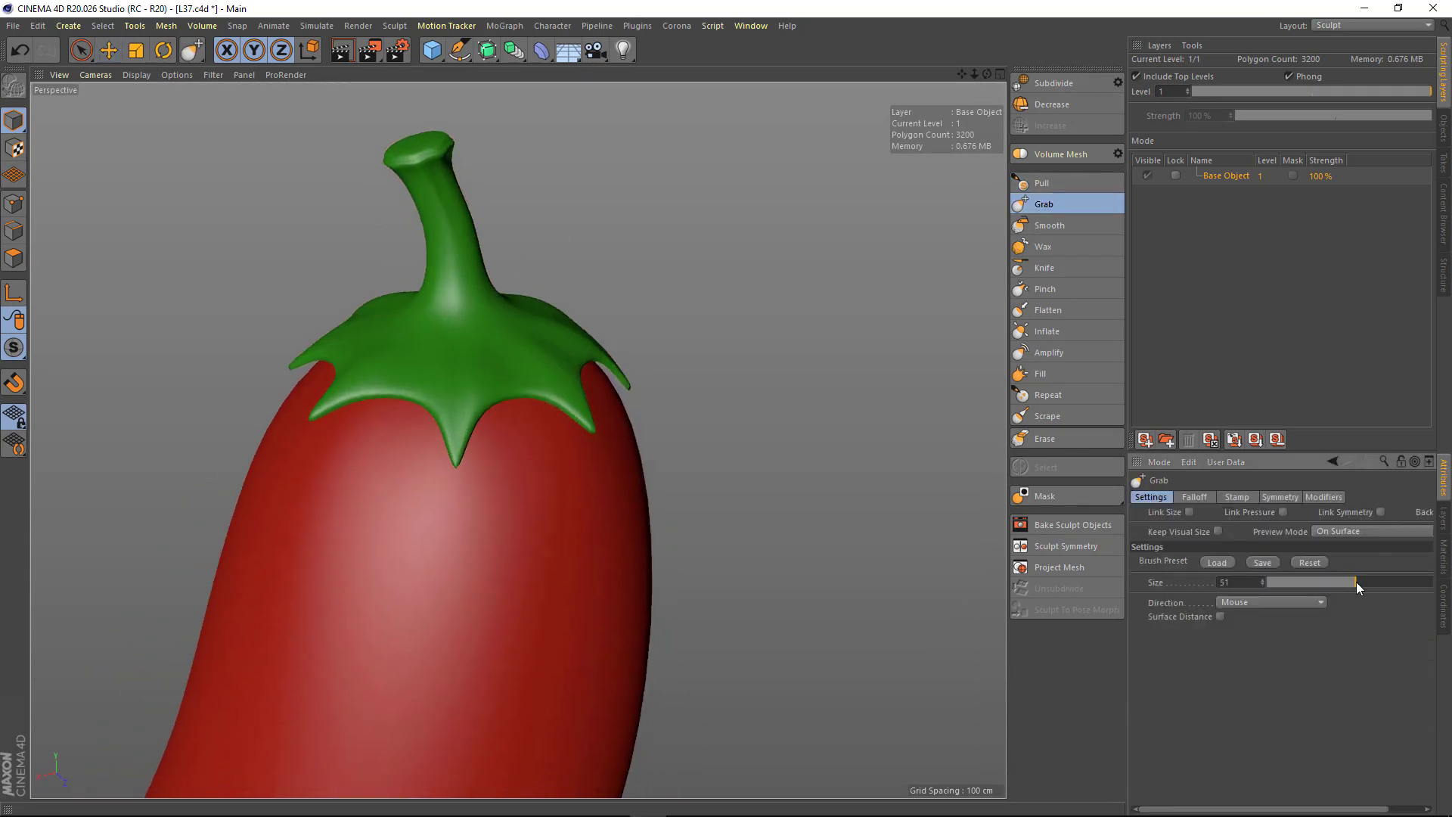
mouse_move(530, 393)
alt+mouse_down()
mouse_move(567, 405)
mouse_move(571, 430)
alt+mouse_up()
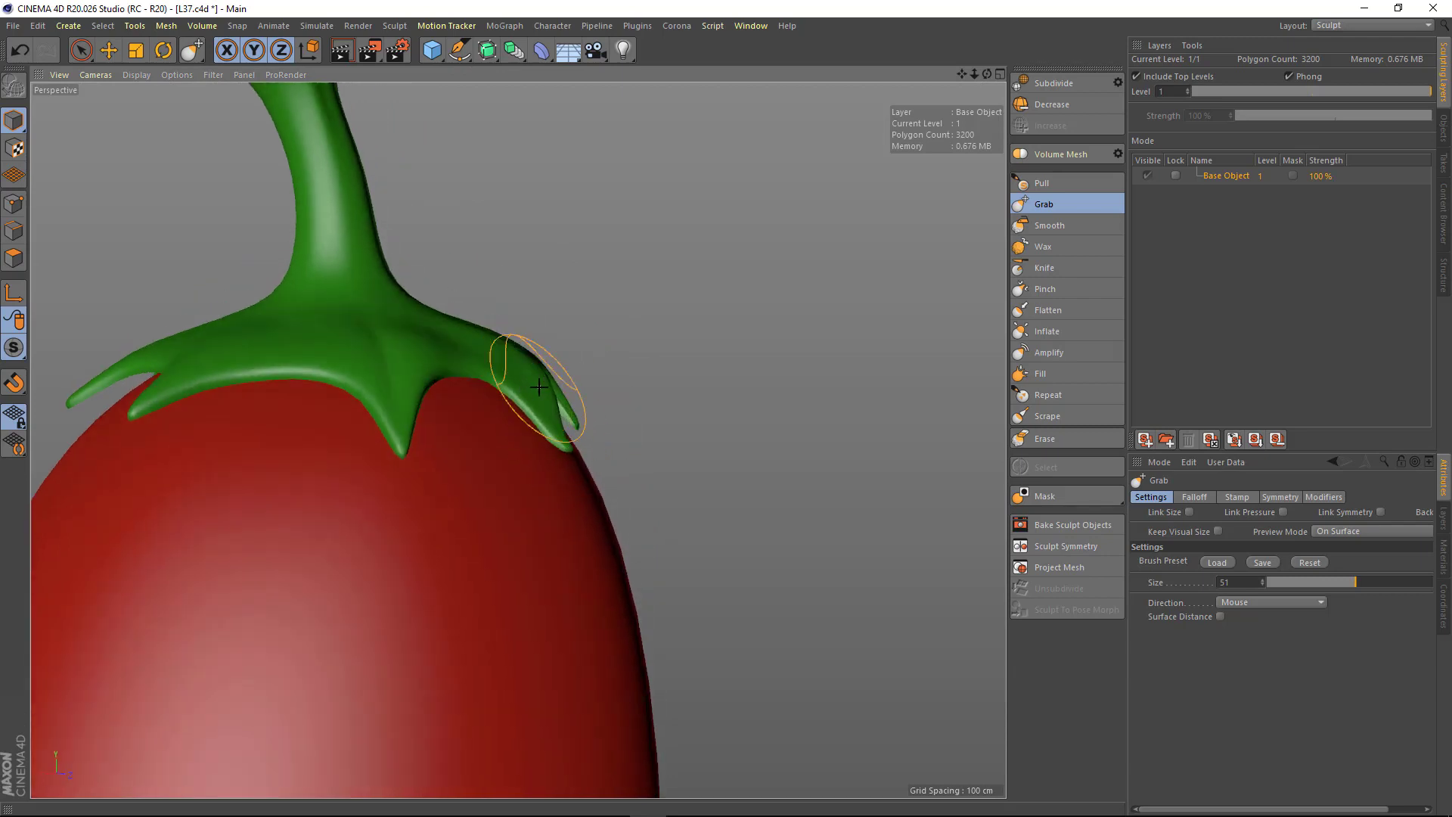
middle_drag(539, 387, 535, 383)
mouse_move(535, 382)
alt+mouse_down()
mouse_move(486, 350)
mouse_move(597, 389)
mouse_move(390, 435)
alt+mouse_up()
mouse_move(467, 396)
alt+mouse_down()
mouse_move(424, 421)
mouse_move(474, 428)
mouse_move(535, 399)
mouse_move(541, 457)
mouse_move(525, 437)
alt+mouse_up()
mouse_move(627, 439)
alt+mouse_down()
mouse_move(454, 418)
mouse_move(756, 430)
mouse_move(514, 409)
alt+mouse_up()
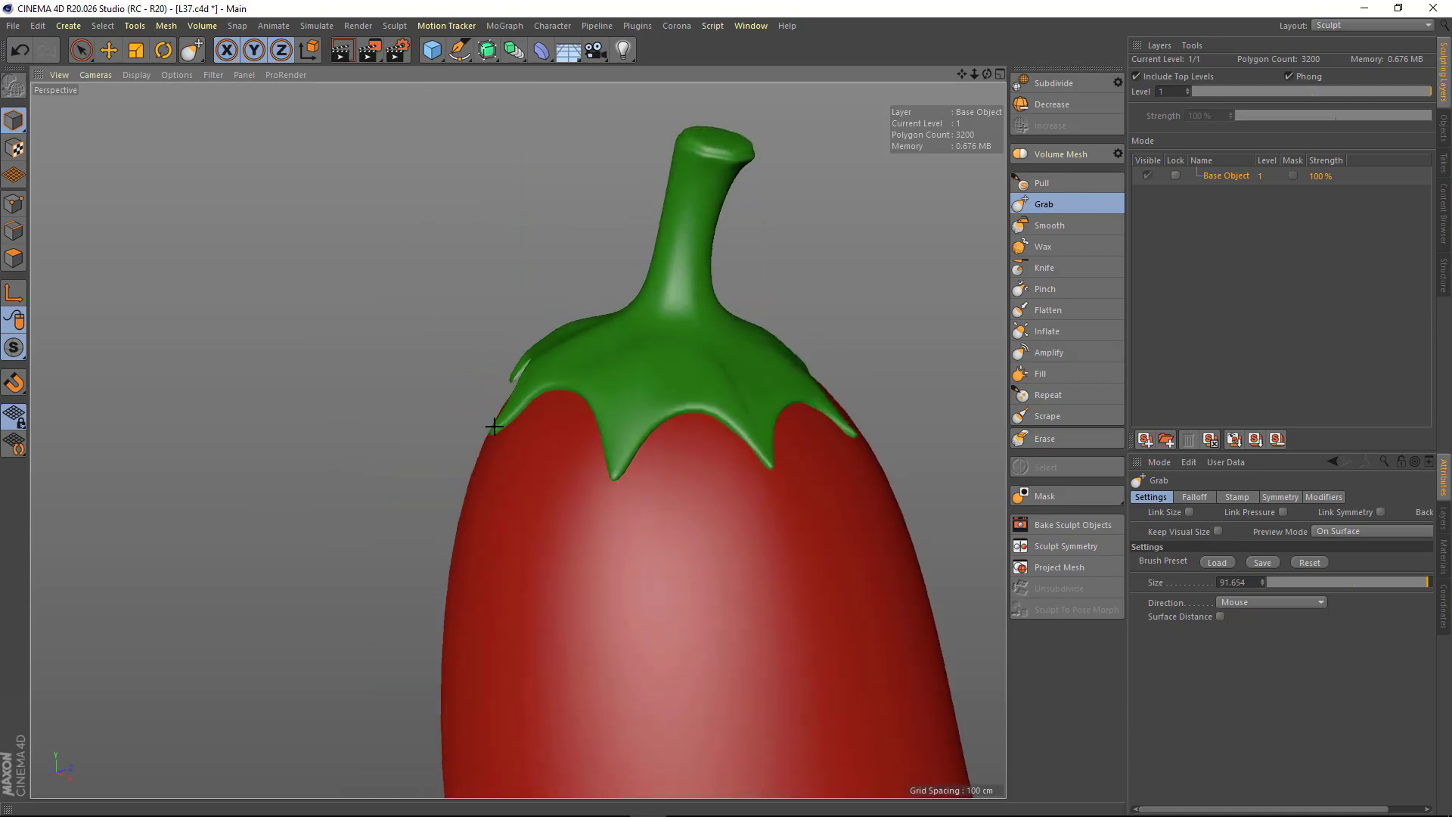
mouse_move(706, 367)
alt+mouse_down()
mouse_move(487, 401)
mouse_move(552, 389)
mouse_move(538, 442)
mouse_move(691, 492)
mouse_move(590, 429)
mouse_move(502, 422)
mouse_move(513, 411)
mouse_move(455, 393)
mouse_move(559, 400)
mouse_move(531, 346)
mouse_move(575, 341)
mouse_move(418, 346)
alt+mouse_up()
- Carve creases into the green leaf cap with the Knife brush at pinch 0.13
click(1042, 183)
alt+drag(455, 296, 715, 323)
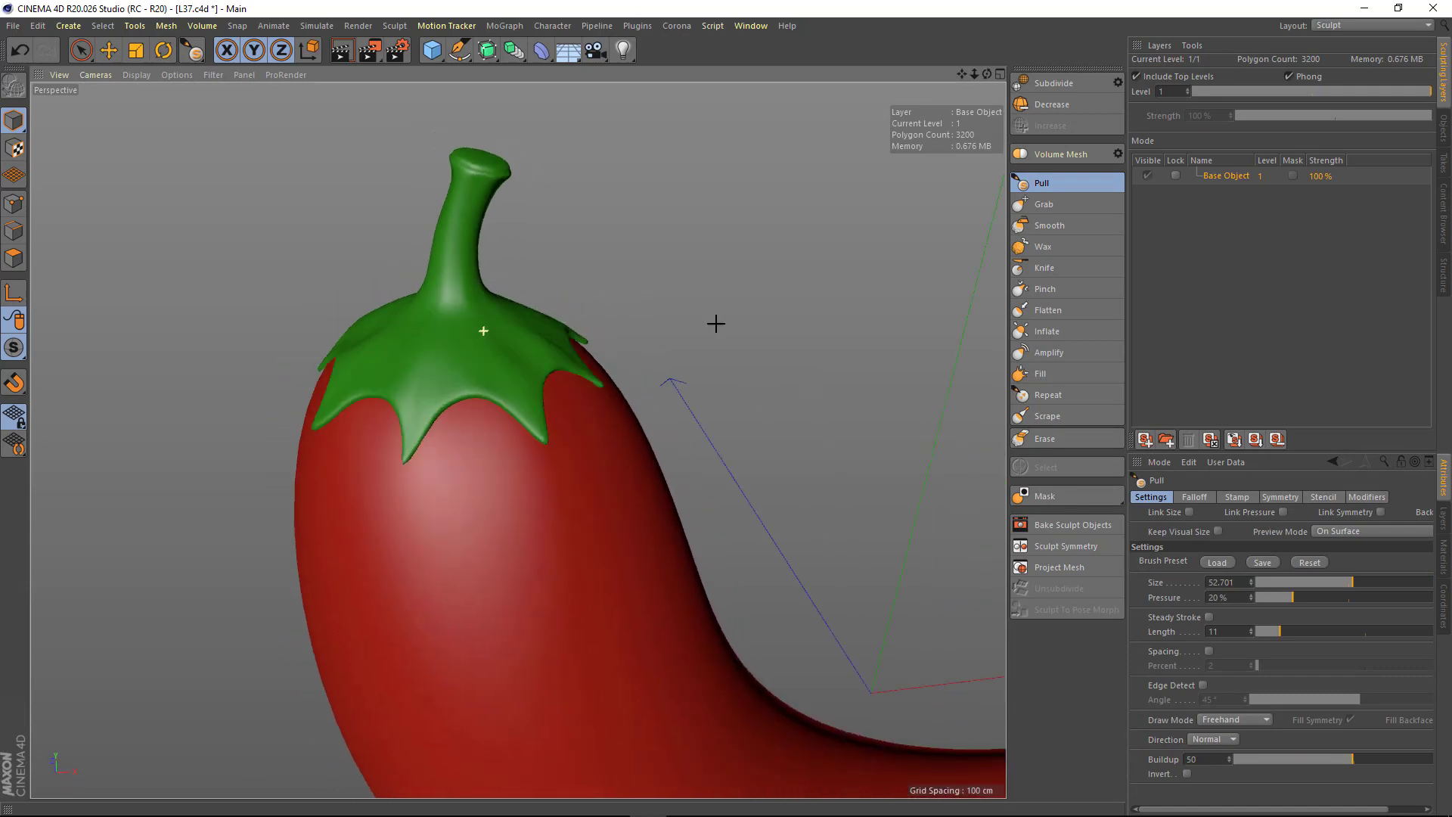
alt+drag(349, 365, 529, 308)
click(1044, 204)
click(1044, 268)
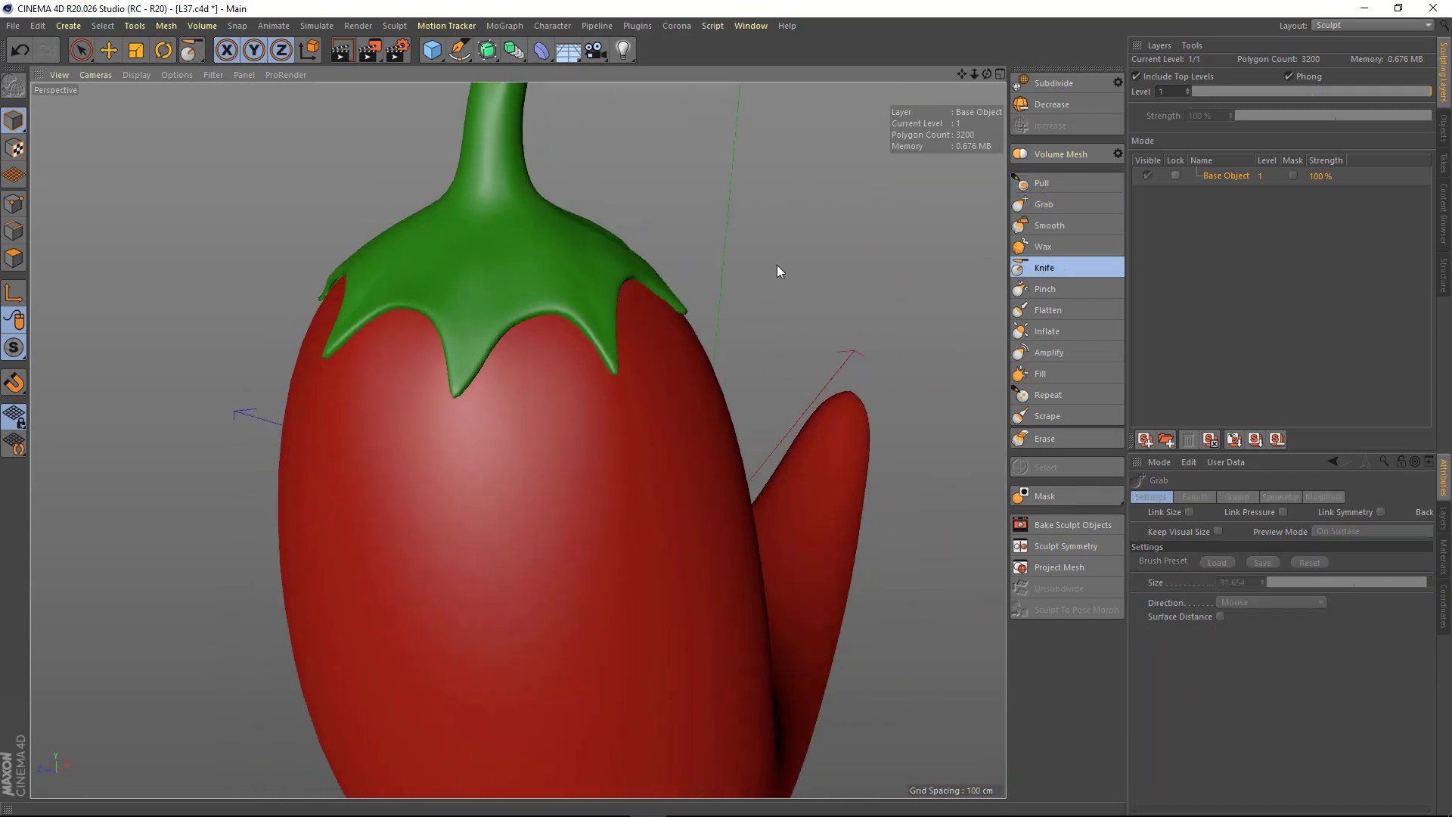
alt+drag(779, 270, 536, 409)
click(1288, 769)
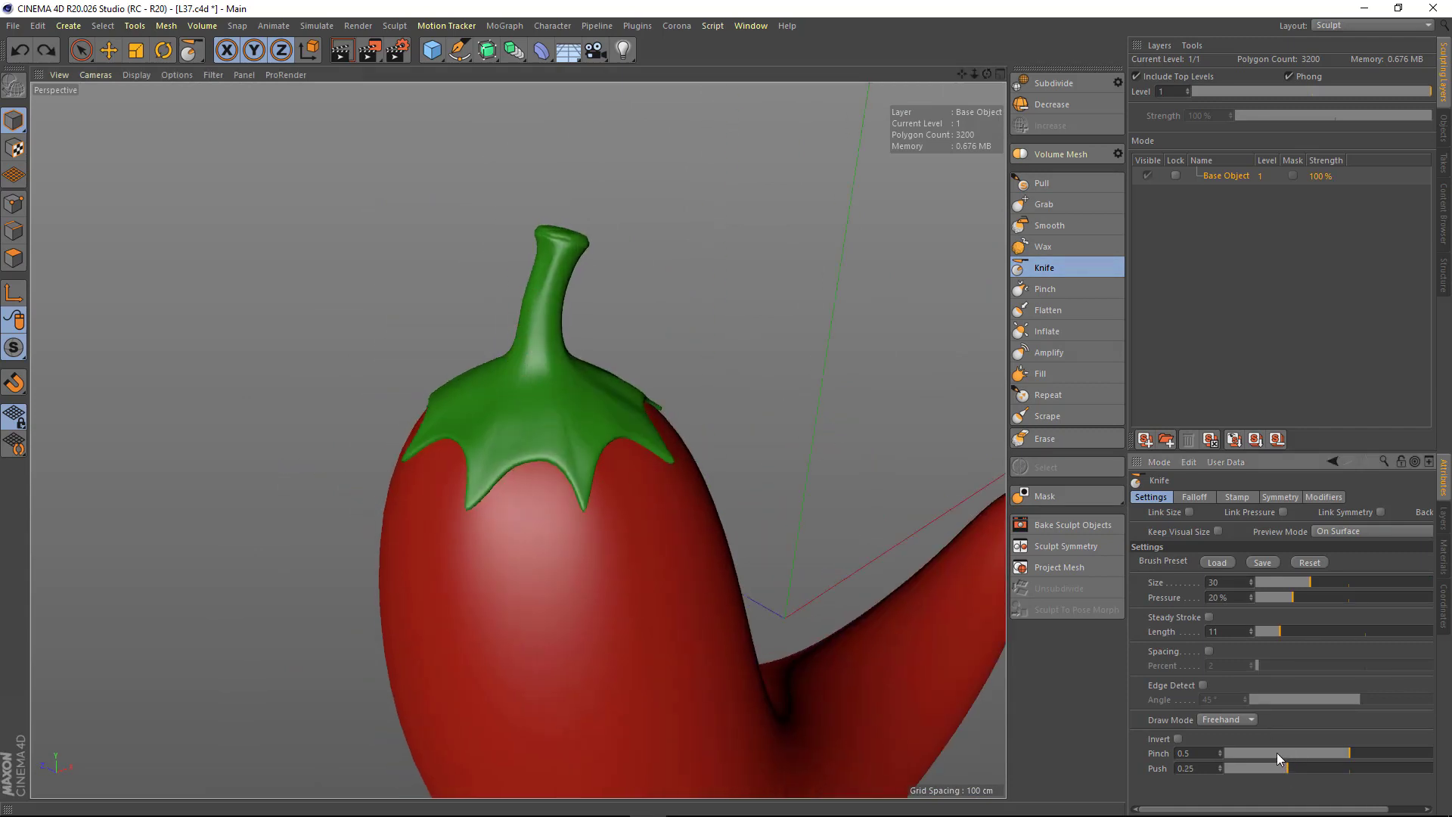
drag(1277, 754, 1257, 753)
scroll(593, 367, up, 2)
scroll(618, 179, up, 1)
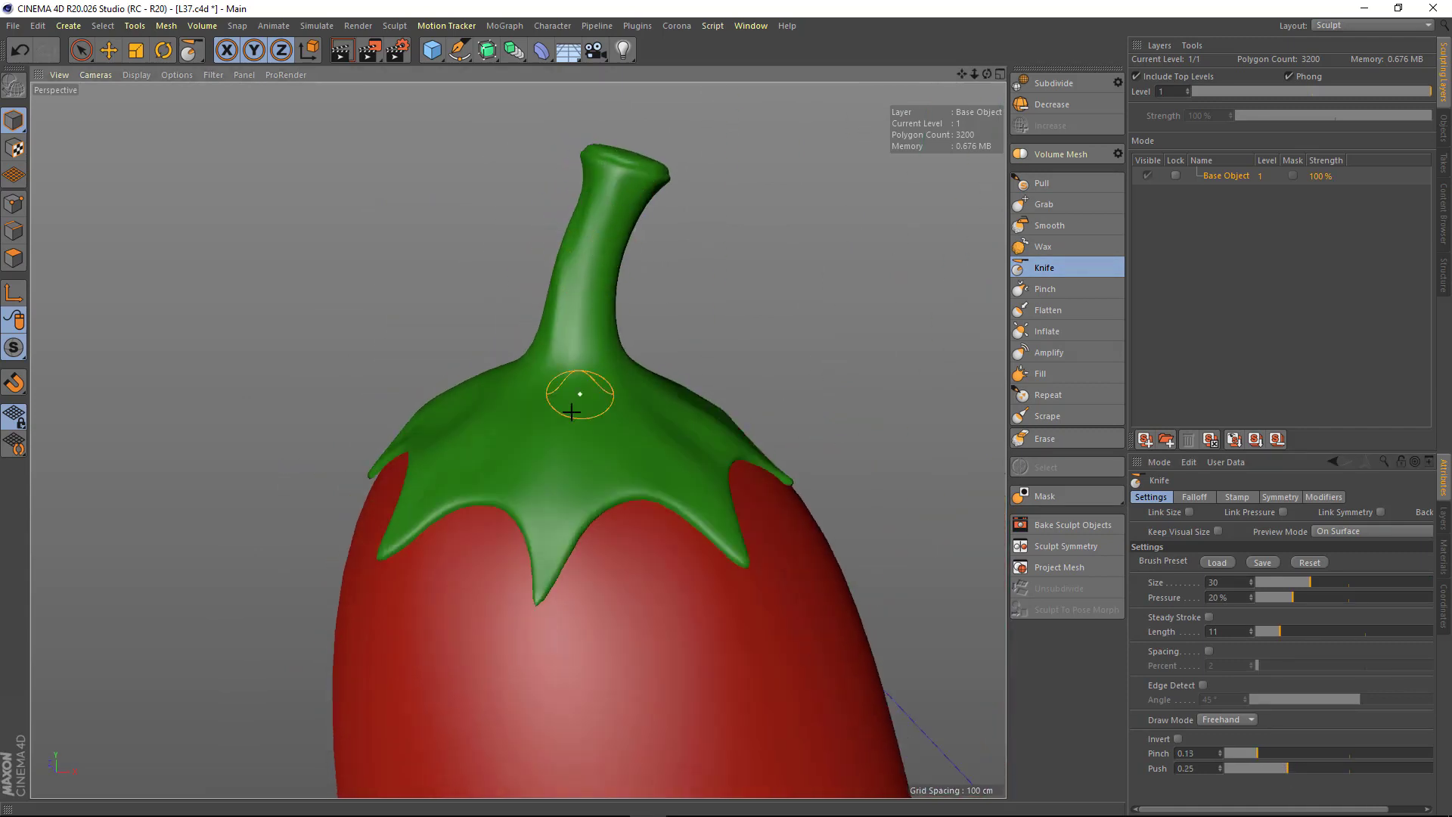
mouse_move(572, 412)
alt+mouse_down()
mouse_move(581, 396)
mouse_move(486, 388)
mouse_move(553, 337)
mouse_move(634, 401)
alt+mouse_up()
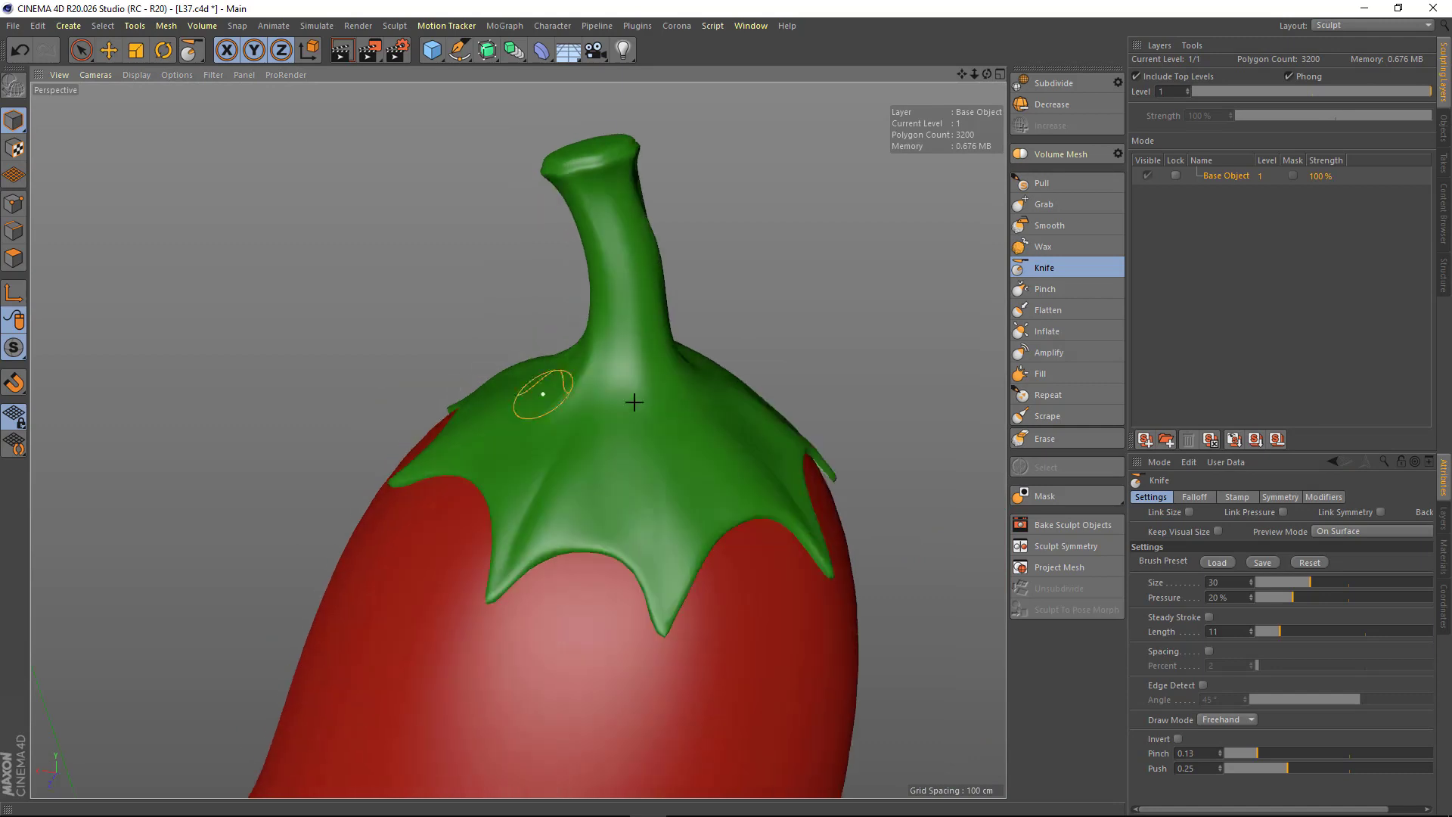
mouse_move(642, 320)
alt+mouse_down()
mouse_move(606, 301)
mouse_move(719, 295)
mouse_move(527, 205)
alt+mouse_up()
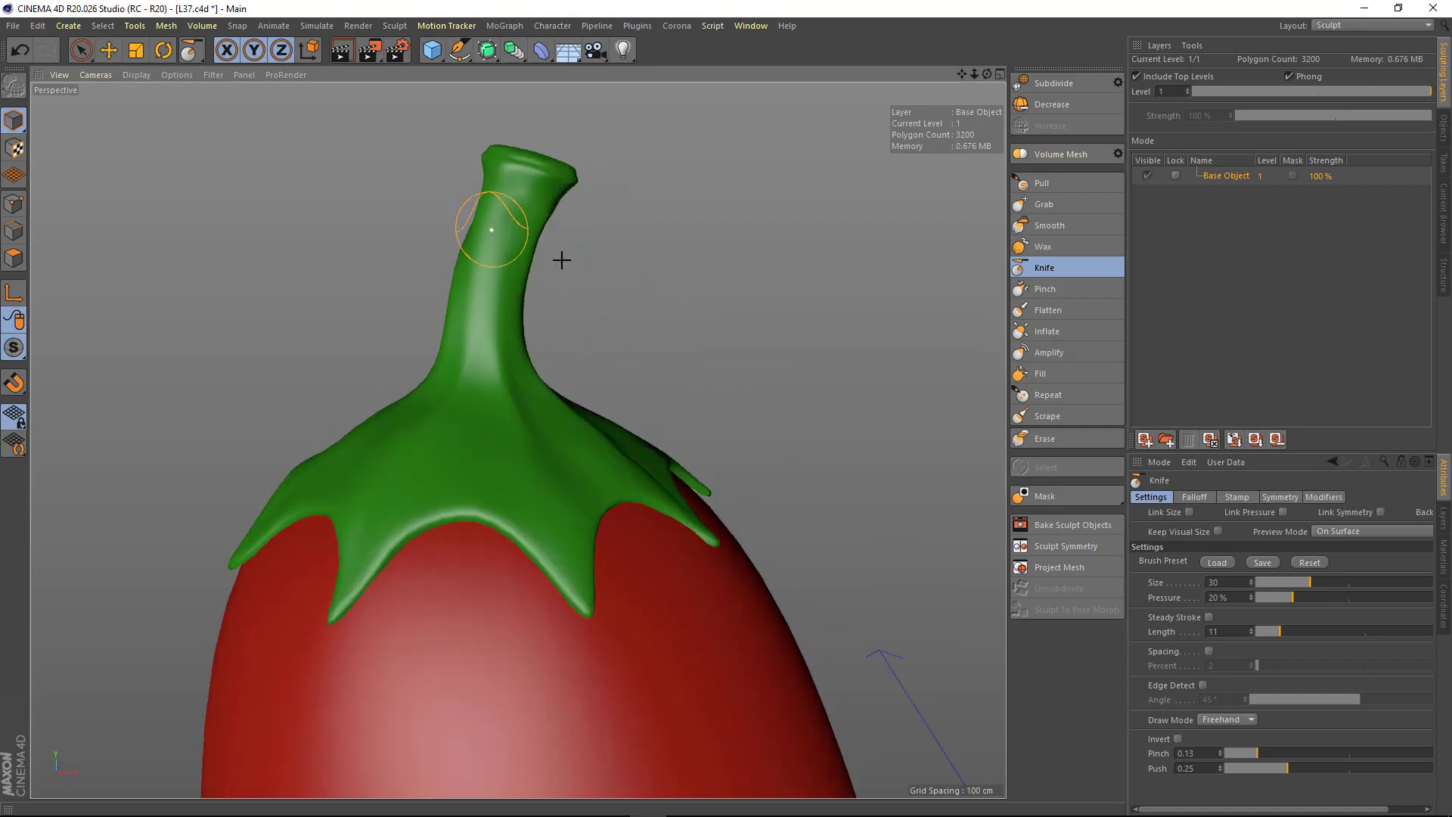
mouse_move(561, 260)
alt+mouse_down()
mouse_move(469, 227)
mouse_move(530, 249)
mouse_move(492, 295)
mouse_move(527, 299)
alt+mouse_up()
- Lengthen and bend the green stem with the Pull brush
click(1043, 246)
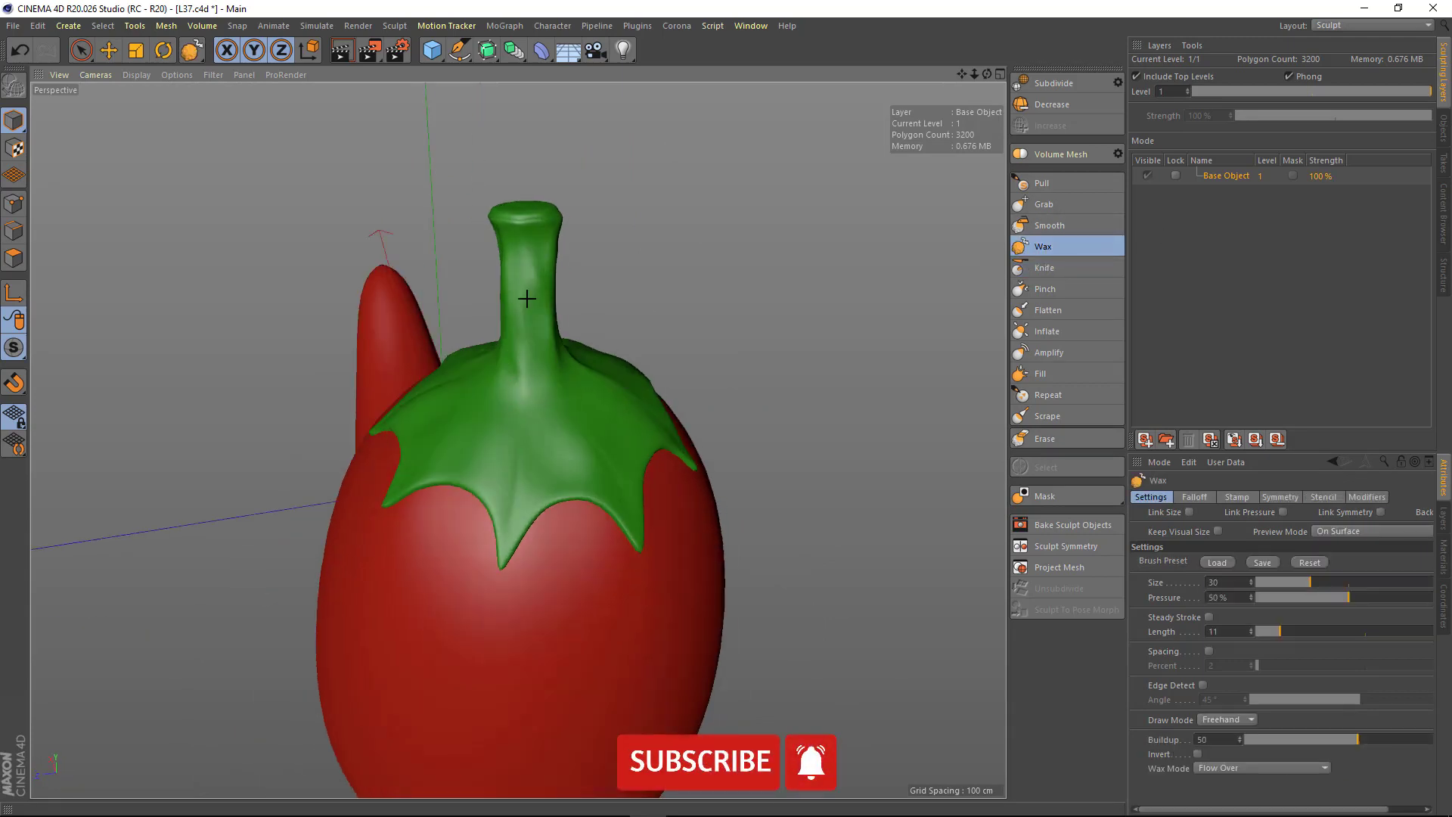
mouse_move(524, 249)
alt+mouse_down()
mouse_move(519, 221)
mouse_move(575, 234)
alt+mouse_up()
click(1042, 183)
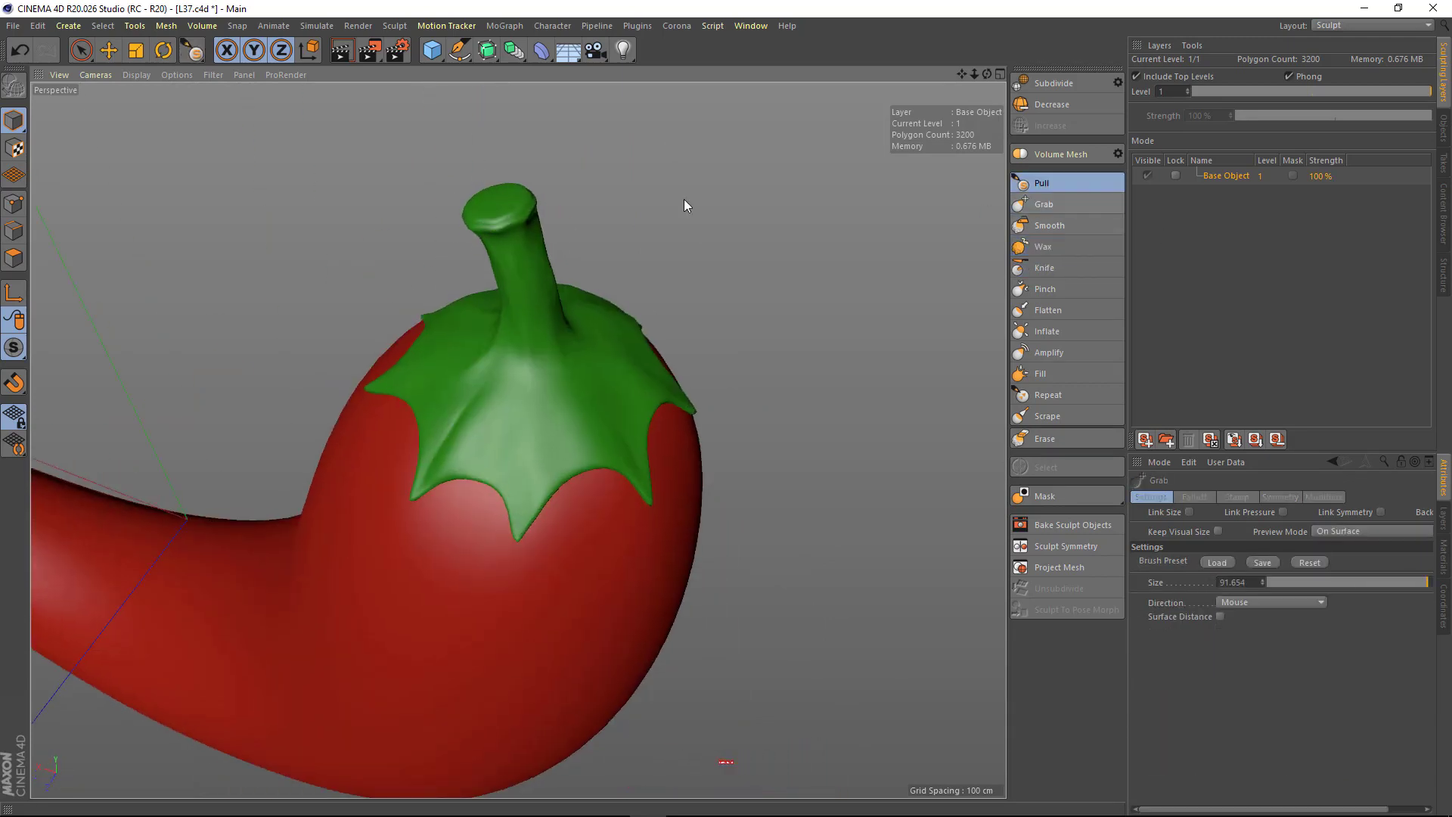
mouse_move(575, 286)
alt+mouse_down()
mouse_move(589, 277)
mouse_move(499, 301)
mouse_move(400, 300)
alt+mouse_up()
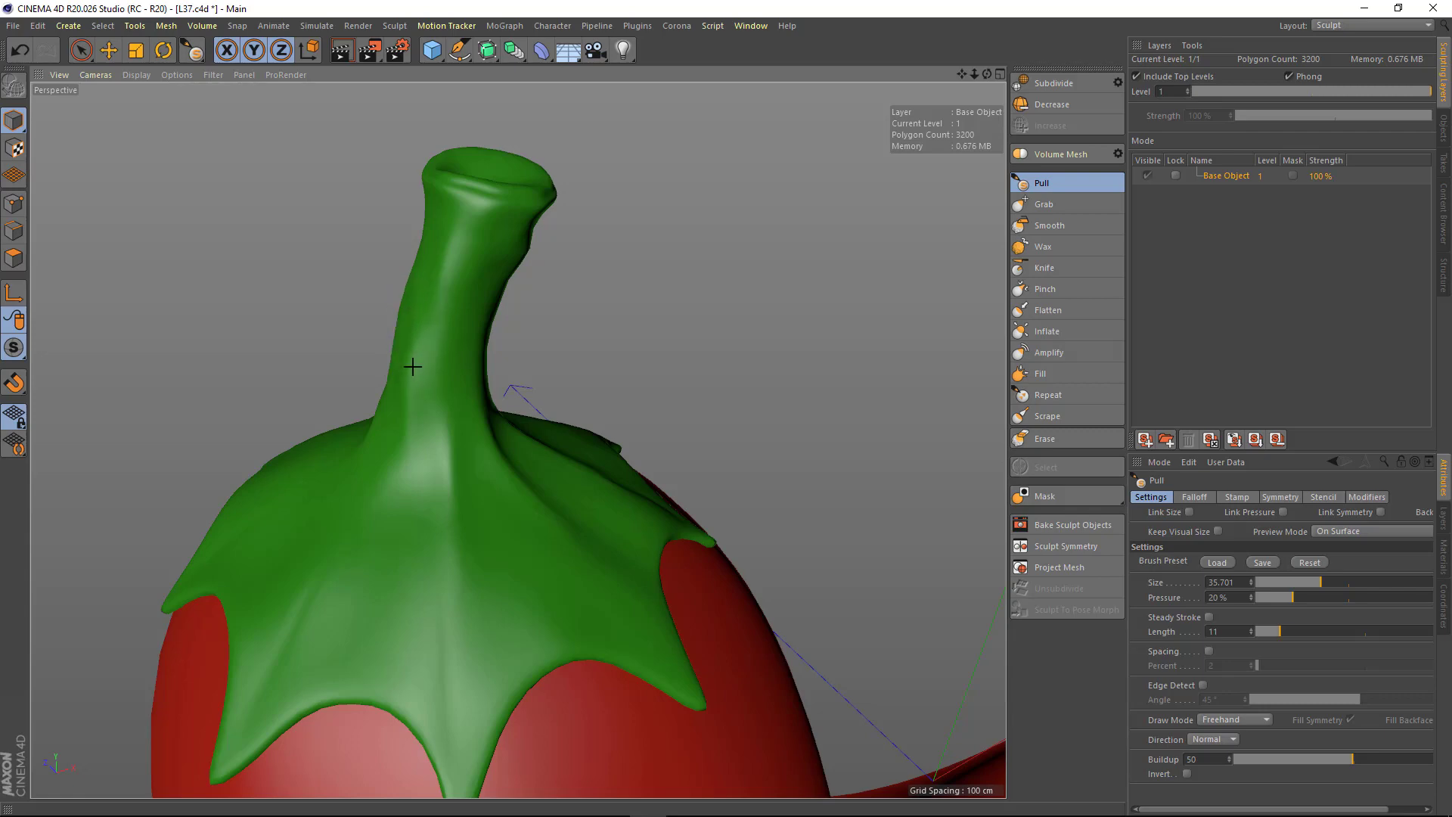
mouse_move(417, 371)
alt+mouse_down()
mouse_move(431, 292)
mouse_move(554, 298)
mouse_move(534, 359)
mouse_move(443, 366)
alt+mouse_up()
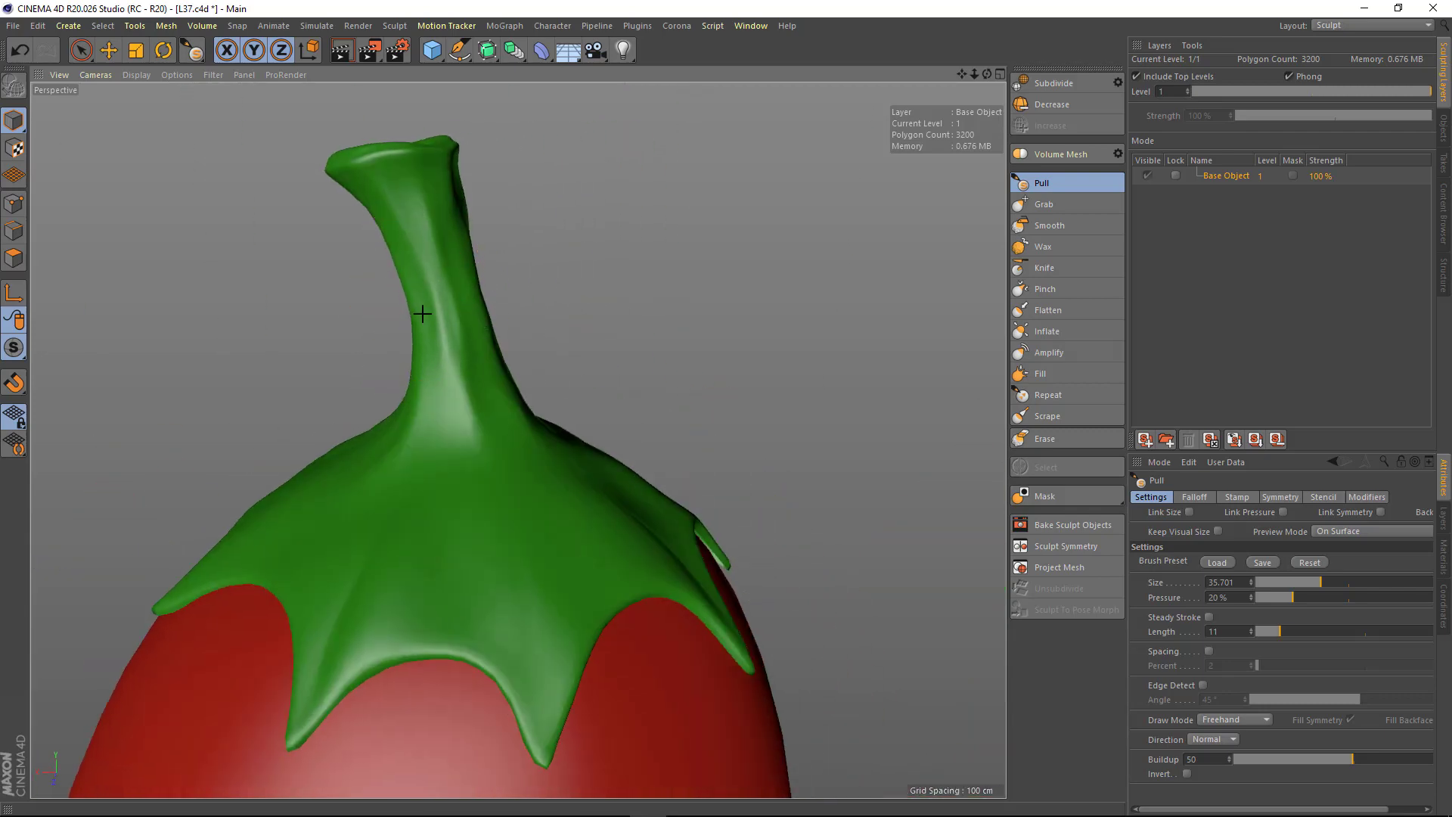
scroll(422, 313, down, 5)
mouse_move(422, 313)
alt+mouse_down()
mouse_move(133, 538)
mouse_move(454, 379)
mouse_move(493, 371)
mouse_move(501, 396)
alt+mouse_up()
scroll(454, 379, up, 2)
- Smooth where the green cap meets the pepper, then return to the Standard layout
click(1096, 221)
scroll(432, 386, up, 1)
scroll(498, 384, up, 2)
mouse_move(328, 325)
alt+mouse_down()
mouse_move(311, 324)
mouse_move(492, 411)
mouse_move(484, 387)
mouse_move(509, 353)
mouse_move(393, 329)
mouse_move(341, 266)
mouse_move(457, 327)
mouse_move(500, 311)
mouse_move(468, 336)
mouse_move(379, 269)
mouse_move(522, 350)
mouse_move(272, 333)
mouse_move(321, 295)
alt+mouse_up()
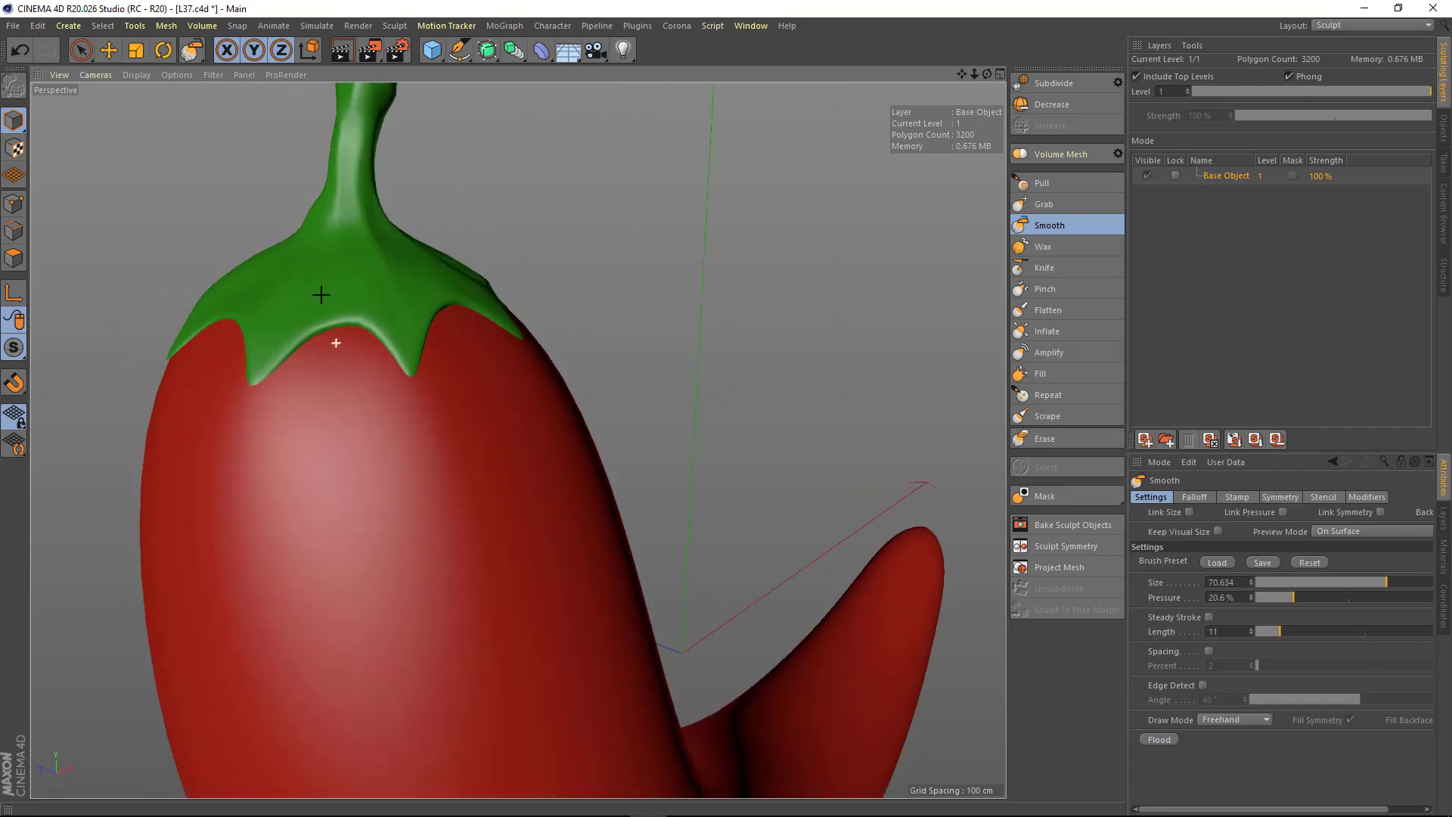
scroll(324, 321, down, 5)
mouse_move(331, 366)
alt+mouse_down()
mouse_move(454, 351)
mouse_move(453, 330)
mouse_move(550, 386)
alt+mouse_up()
click(1335, 162)
- Ungroup Subdivision Surface.1, switch to the Sculpt layout and subdivide the pepper mesh
click(1121, 65)
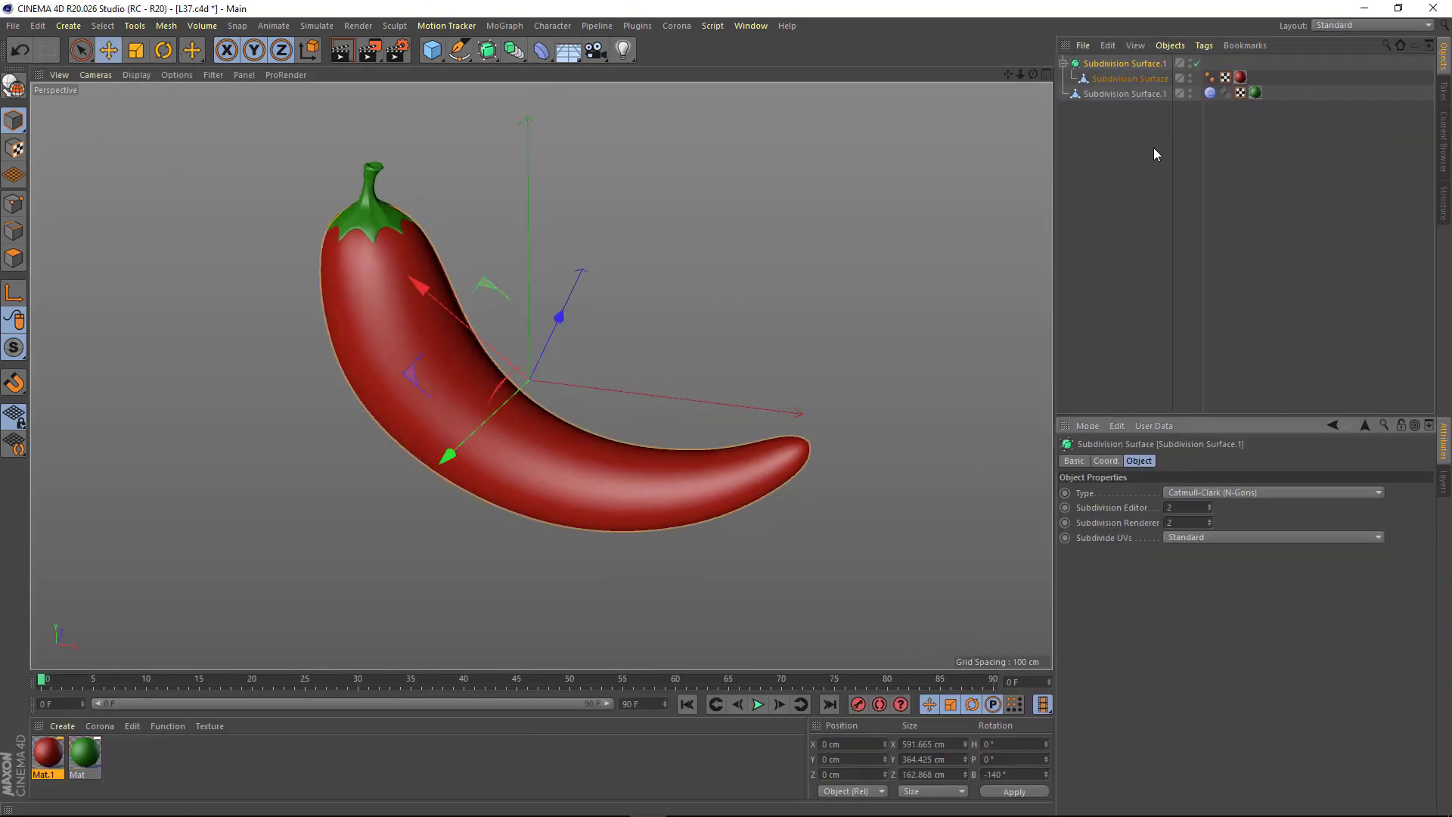
key(shift+g)
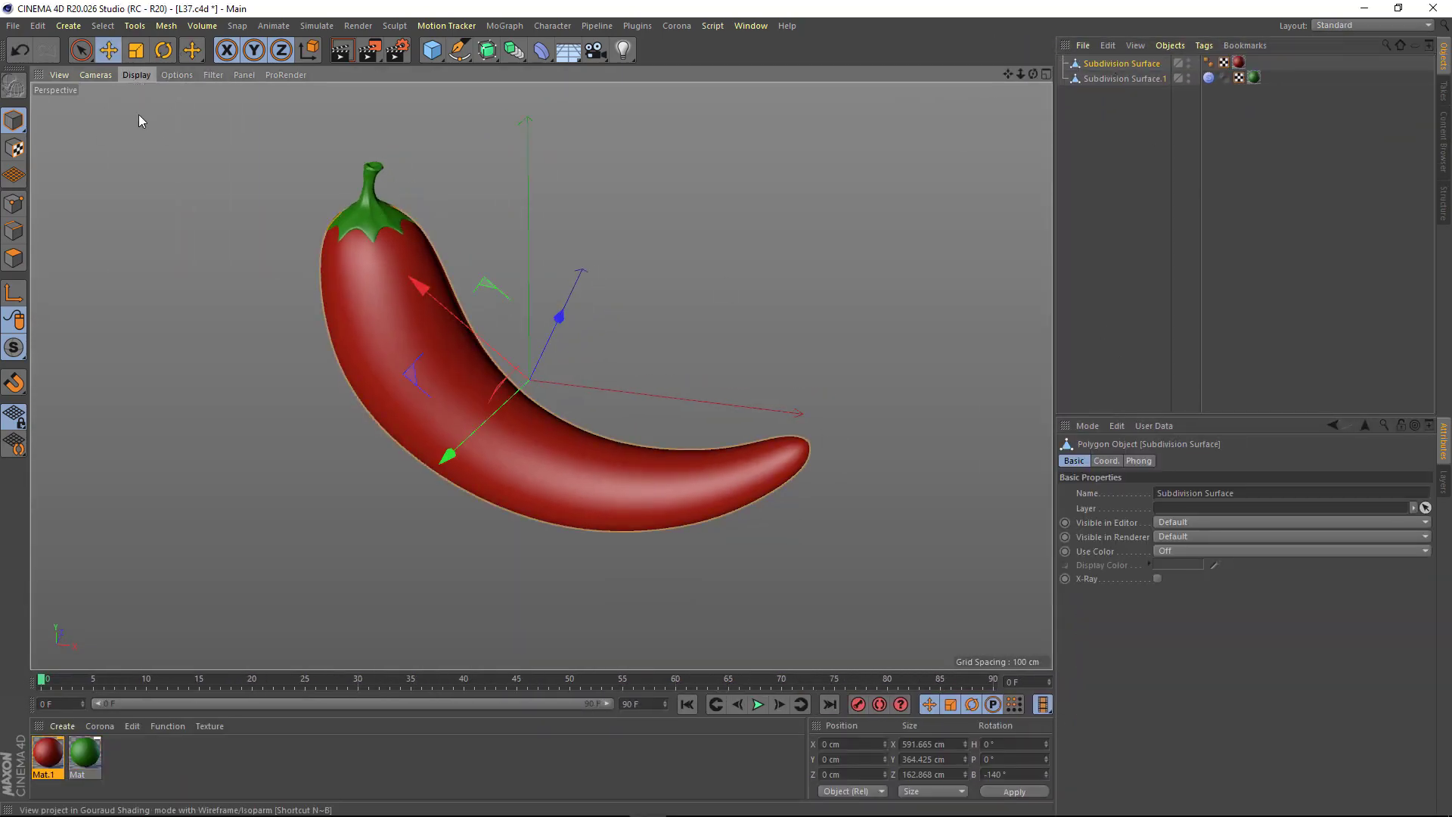
scroll(463, 310, up, 2)
click(1344, 152)
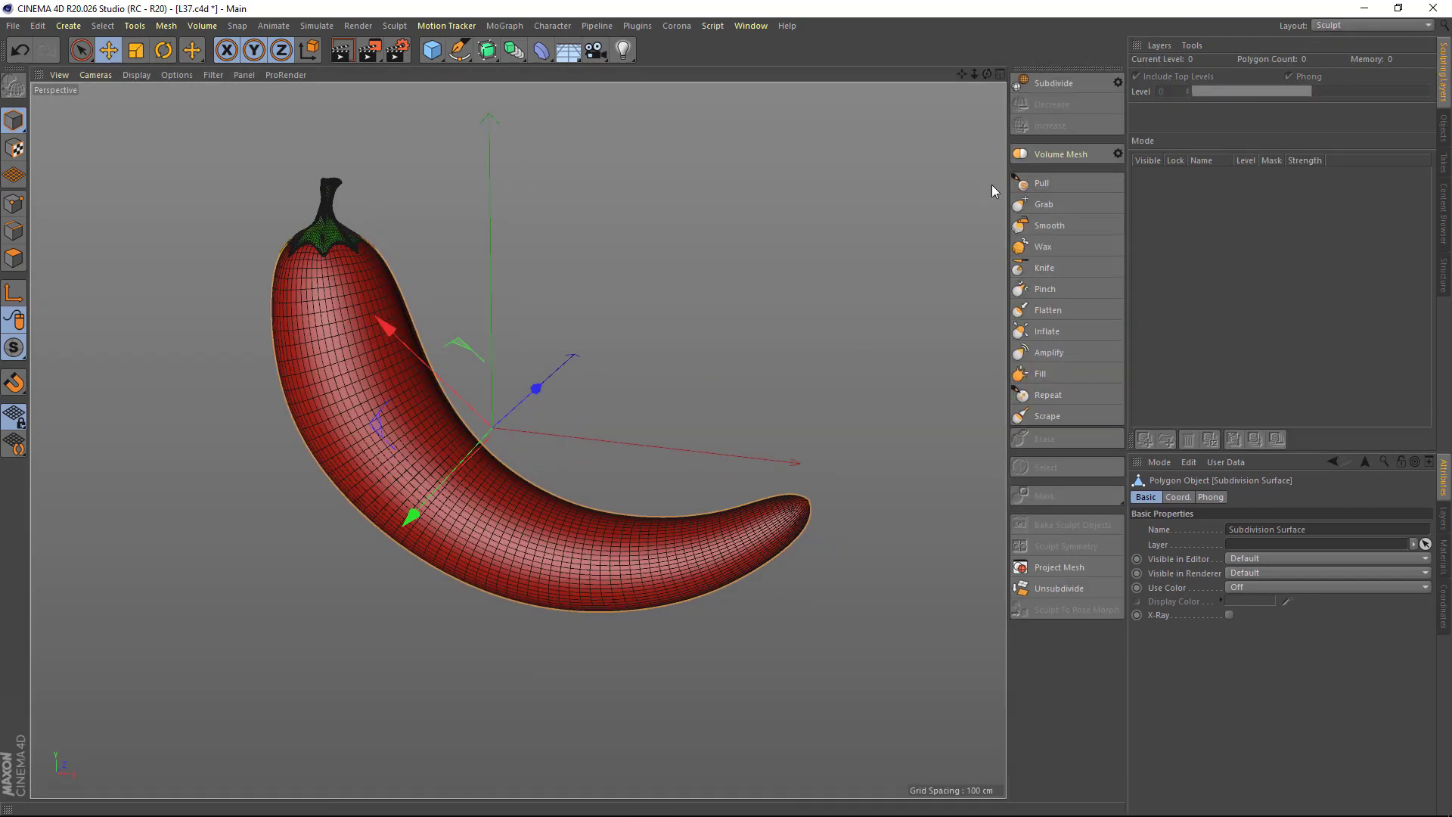
click(1065, 77)
- Pick the Pull brush and orbit around the pepper to inspect its body and stem
click(1043, 185)
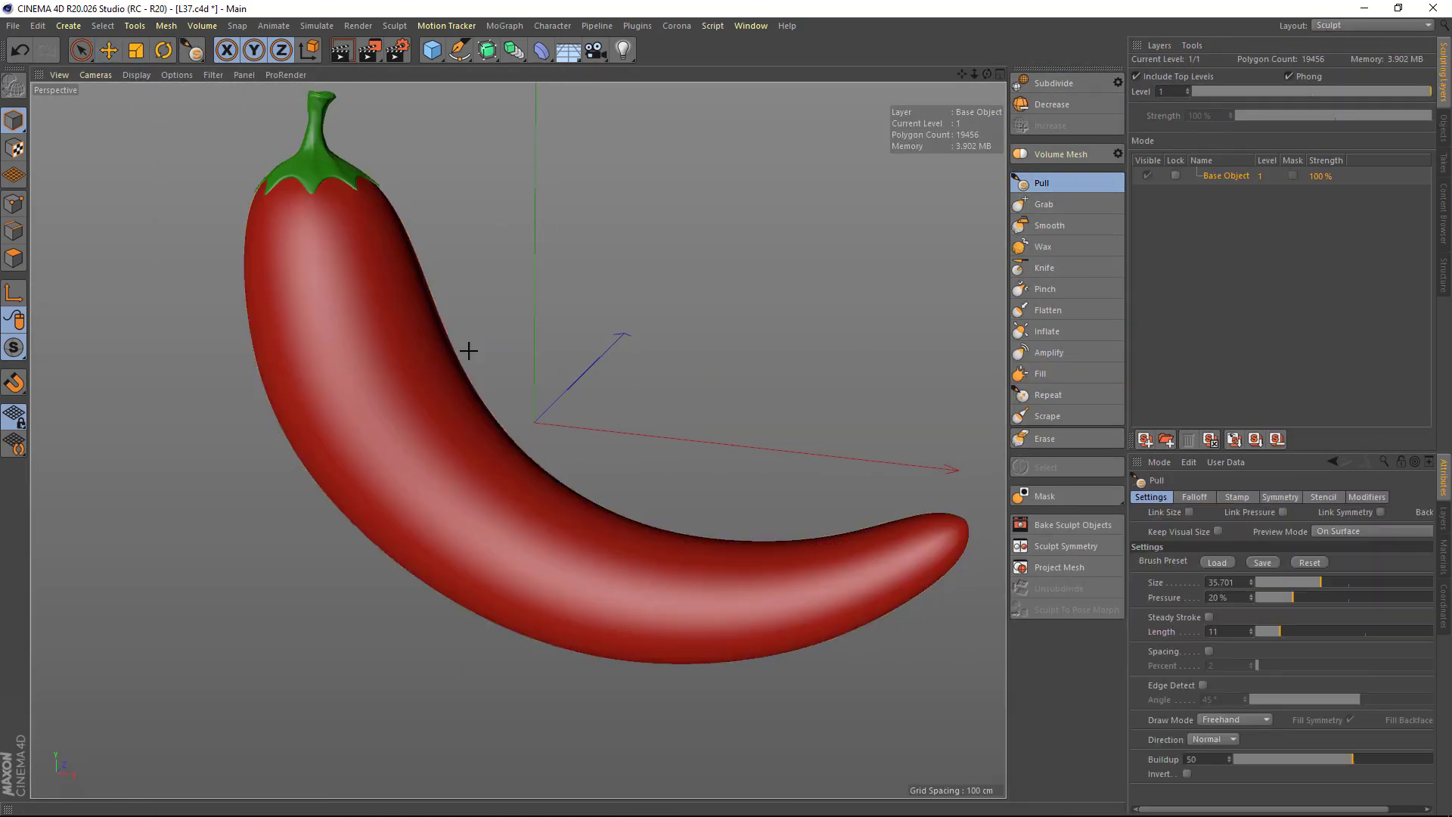
mouse_move(325, 393)
alt+mouse_down()
mouse_move(462, 352)
mouse_move(411, 317)
mouse_move(510, 444)
mouse_move(622, 303)
mouse_move(573, 322)
alt+mouse_up()
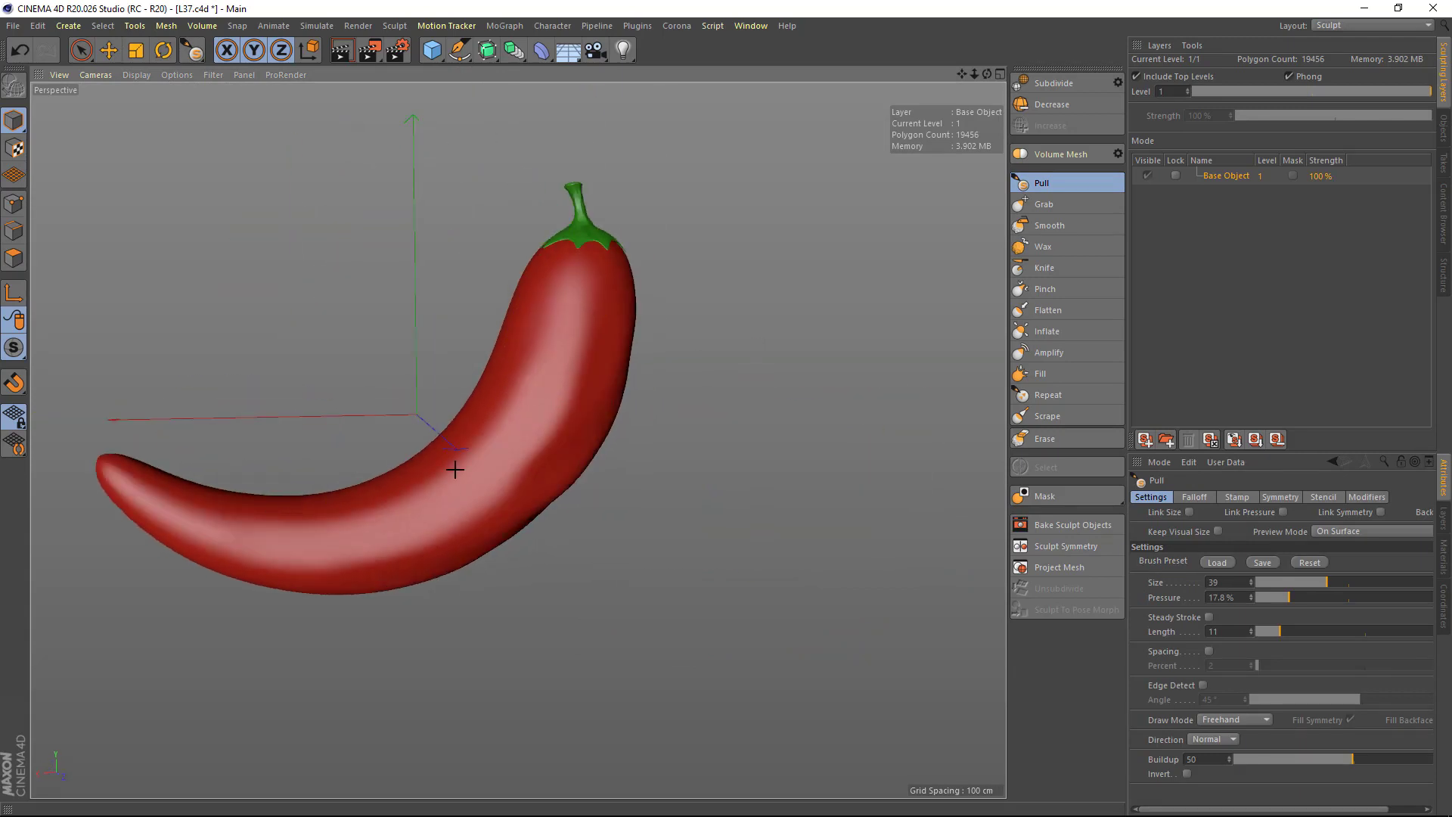
alt+drag(454, 470, 504, 516)
mouse_move(467, 565)
alt+mouse_down()
mouse_move(688, 318)
mouse_move(590, 382)
mouse_move(538, 441)
mouse_move(535, 426)
mouse_move(755, 473)
mouse_move(612, 560)
alt+mouse_up()
mouse_move(333, 448)
alt+mouse_down()
mouse_move(310, 392)
mouse_move(269, 399)
mouse_move(270, 503)
mouse_move(314, 334)
mouse_move(201, 298)
mouse_move(480, 273)
mouse_move(658, 315)
mouse_move(577, 497)
mouse_move(658, 492)
mouse_move(696, 452)
mouse_move(412, 463)
mouse_move(654, 476)
alt+mouse_up()
mouse_move(518, 440)
alt+mouse_down()
mouse_move(415, 469)
mouse_move(557, 551)
mouse_move(801, 506)
mouse_move(714, 516)
mouse_move(655, 622)
mouse_move(480, 487)
mouse_move(750, 318)
alt+mouse_up()
mouse_move(664, 333)
alt+mouse_down()
mouse_move(613, 522)
mouse_move(655, 419)
mouse_move(659, 475)
alt+mouse_up()
mouse_move(645, 534)
alt+mouse_down()
mouse_move(587, 331)
mouse_move(606, 214)
alt+mouse_up()
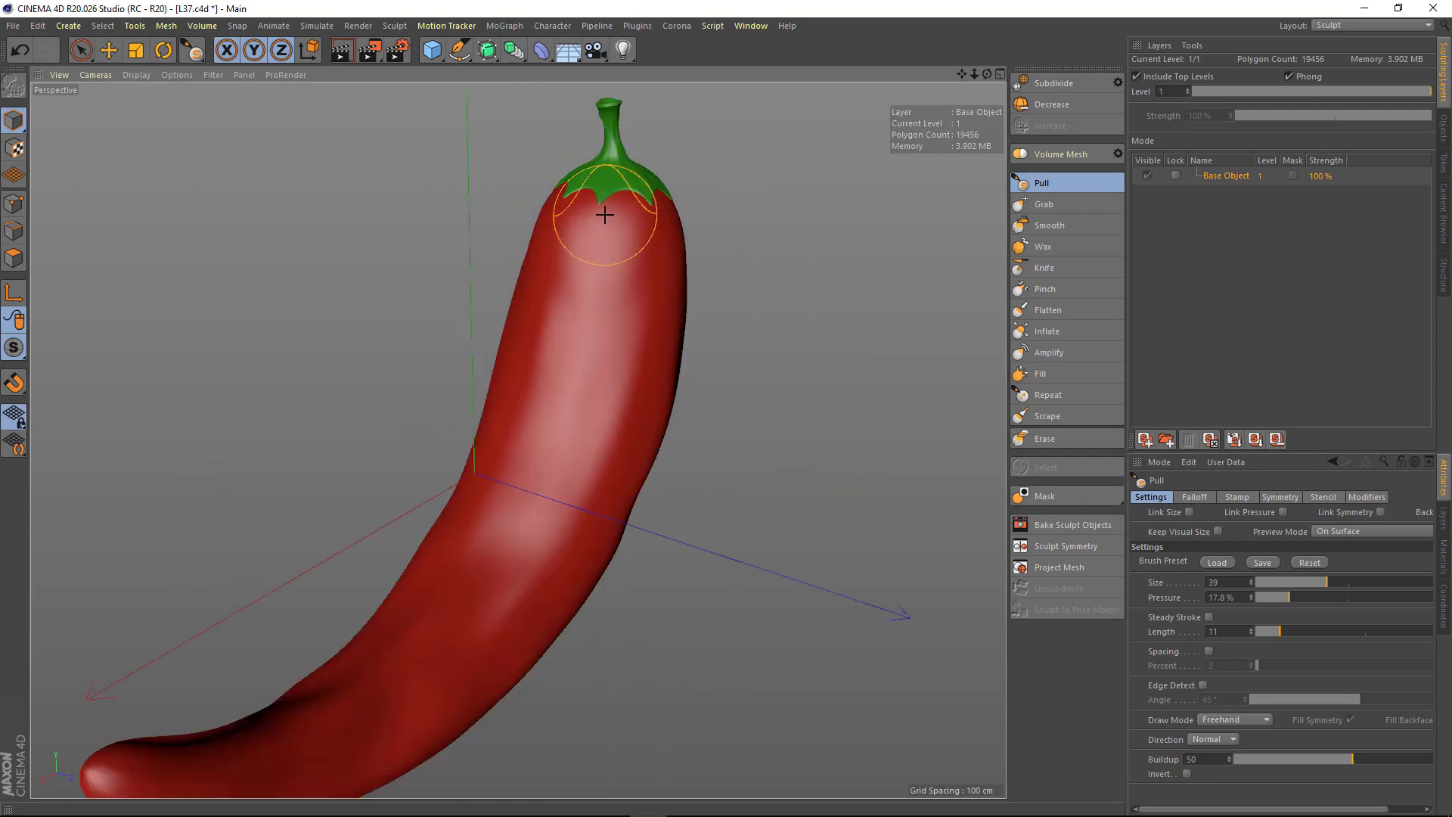
alt+right_drag(606, 214, 602, 379)
mouse_move(603, 379)
alt+mouse_down()
mouse_move(489, 383)
mouse_move(593, 415)
alt+mouse_up()
alt+right_drag(593, 416, 688, 507)
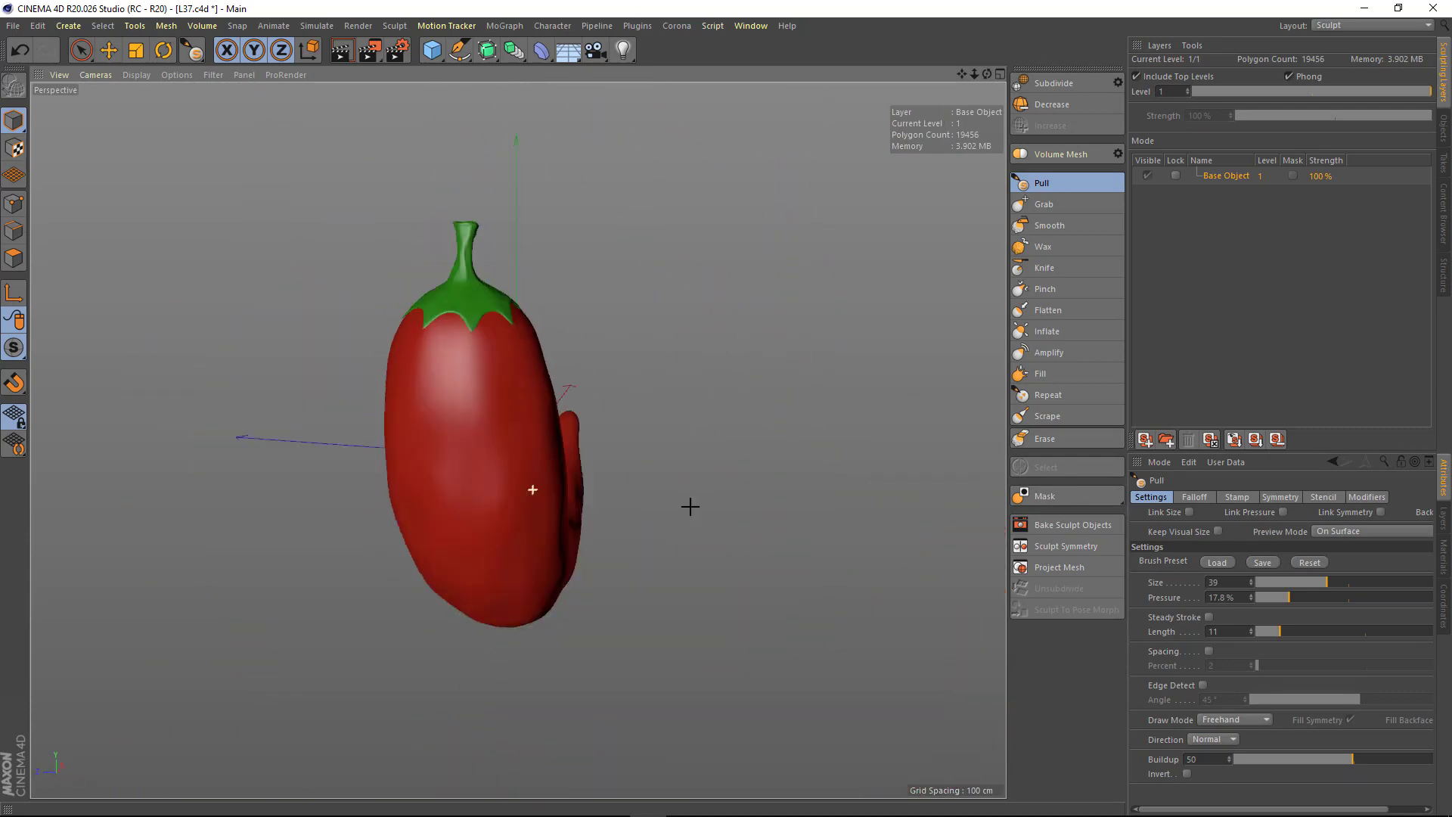
mouse_move(687, 507)
alt+mouse_down()
mouse_move(719, 432)
mouse_move(556, 538)
mouse_move(649, 558)
mouse_move(486, 577)
mouse_move(587, 583)
alt+mouse_up()
alt+right_drag(587, 583, 707, 407)
mouse_move(706, 407)
alt+mouse_down()
mouse_move(696, 645)
mouse_move(830, 290)
mouse_move(489, 457)
mouse_move(646, 445)
mouse_move(507, 383)
mouse_move(486, 312)
mouse_move(424, 328)
mouse_move(486, 389)
mouse_move(324, 315)
mouse_move(282, 394)
mouse_move(610, 496)
alt+mouse_up()
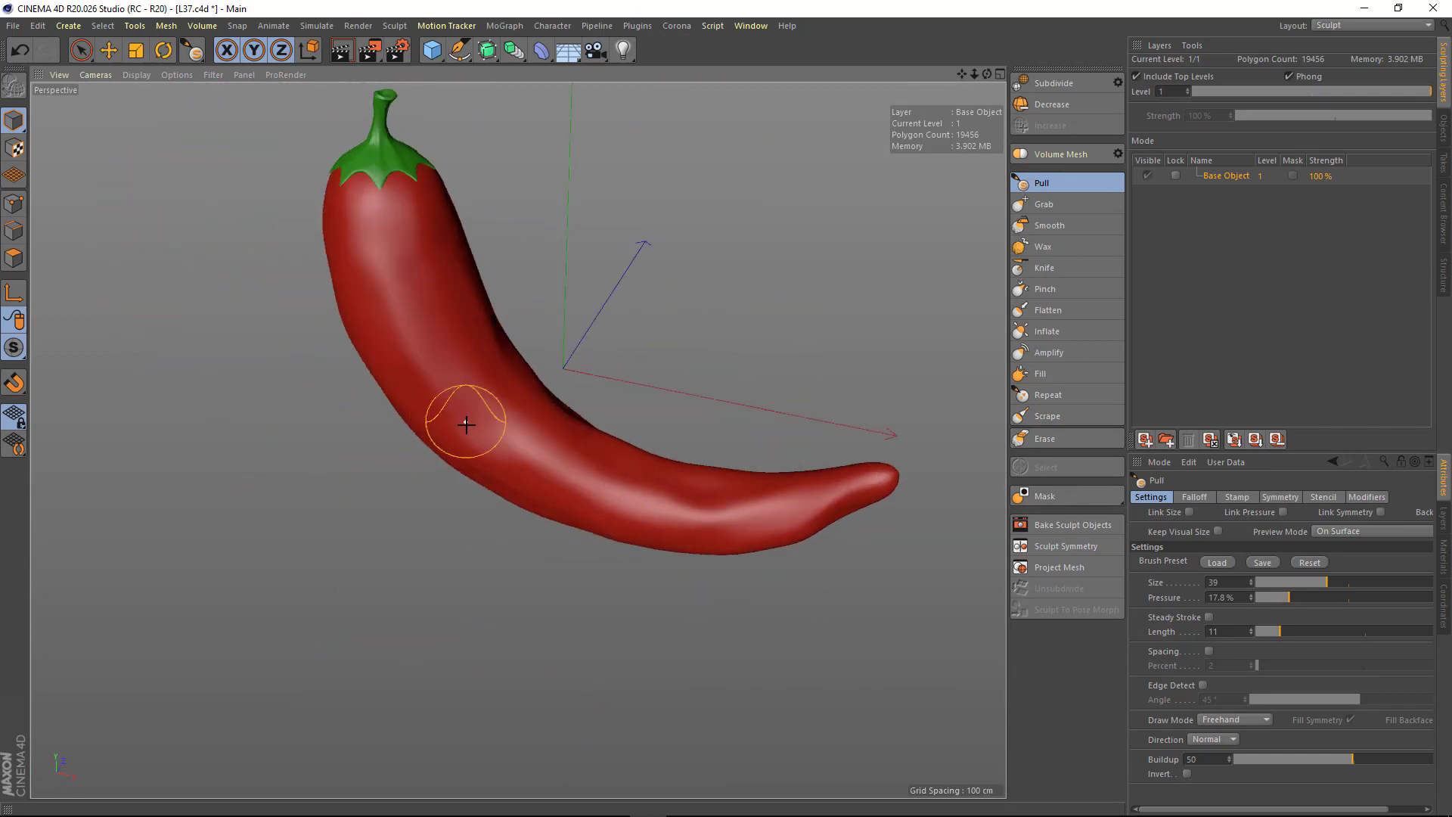
mouse_move(466, 425)
alt+mouse_down()
mouse_move(444, 396)
mouse_move(484, 364)
mouse_move(399, 319)
mouse_move(480, 301)
mouse_move(649, 435)
mouse_move(642, 454)
alt+mouse_up()
- Smooth the pepper's tail, pull small bumps into its body, then restore the Standard layout
click(1049, 224)
middle_drag(347, 515, 429, 517)
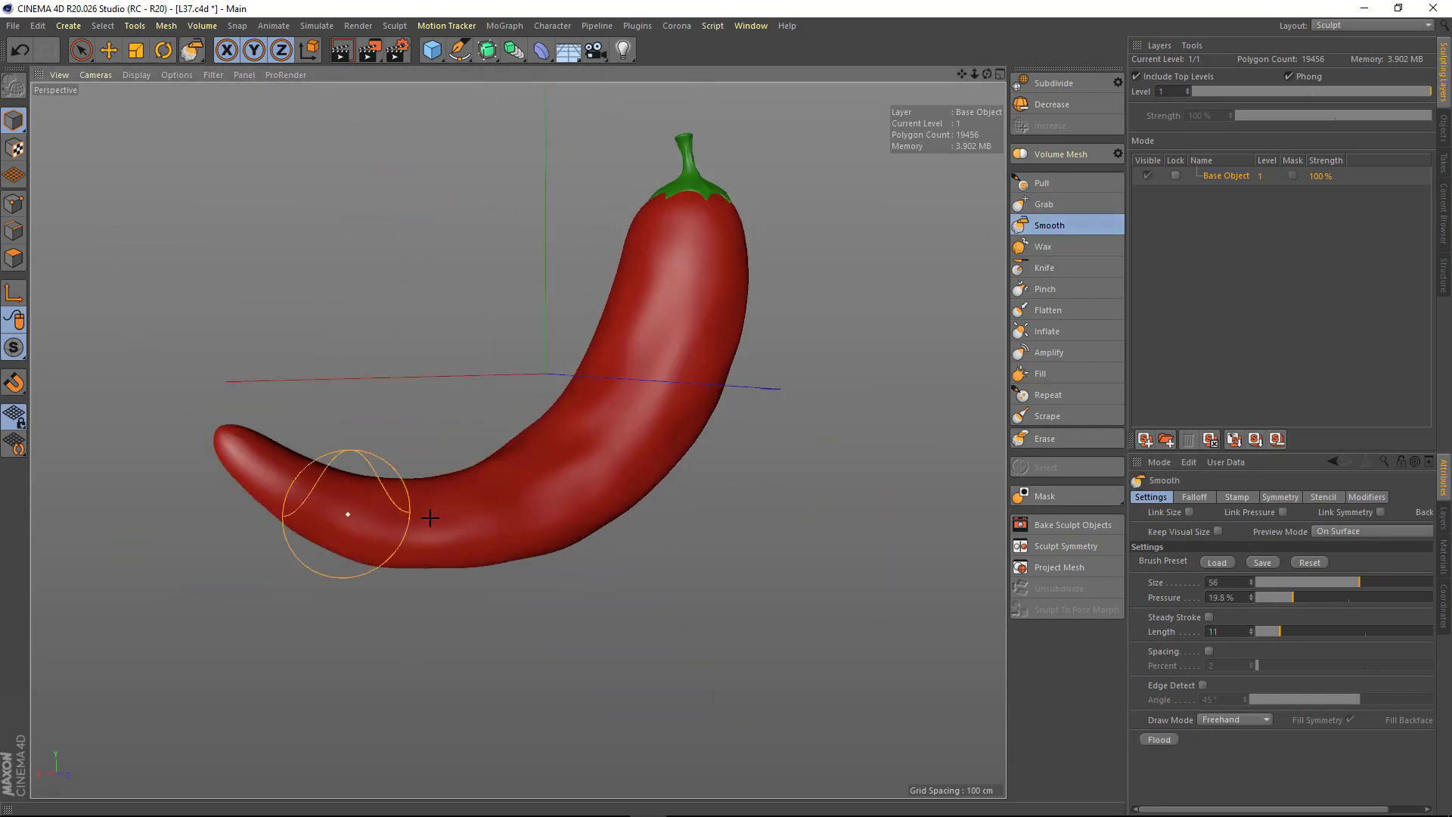
mouse_move(430, 517)
alt+mouse_down()
mouse_move(594, 370)
mouse_move(690, 389)
mouse_move(610, 402)
mouse_move(636, 551)
mouse_move(577, 535)
mouse_move(544, 356)
mouse_move(590, 333)
mouse_move(467, 333)
mouse_move(434, 289)
alt+mouse_up()
click(1044, 183)
mouse_move(494, 340)
alt+mouse_down()
mouse_move(500, 379)
mouse_move(406, 570)
mouse_move(389, 551)
mouse_move(450, 447)
alt+mouse_up()
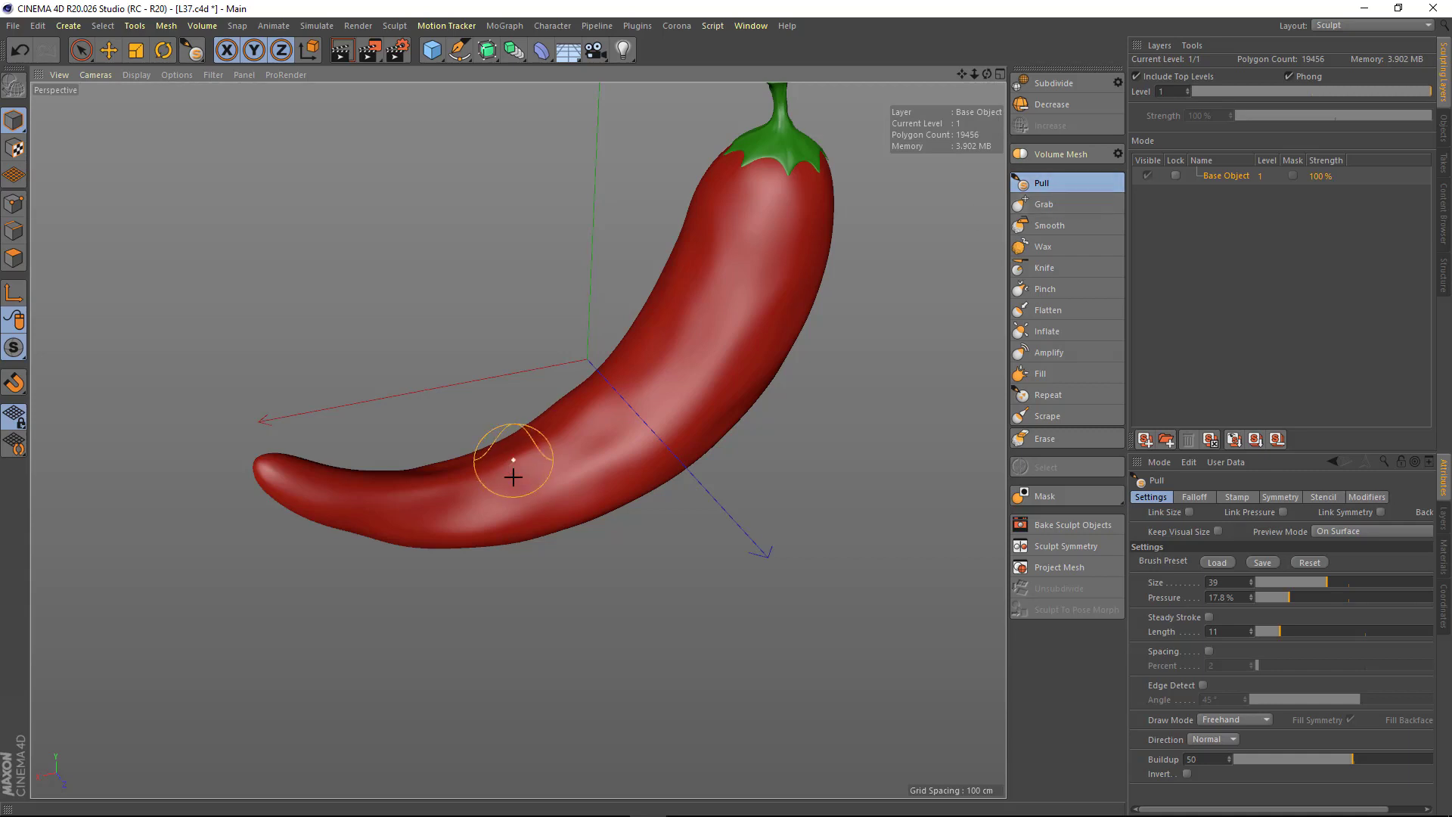
alt+drag(514, 478, 541, 471)
mouse_move(542, 471)
alt+right_down()
mouse_move(494, 584)
mouse_move(399, 519)
alt+right_up()
mouse_move(400, 519)
alt+mouse_down()
mouse_move(418, 491)
mouse_move(655, 395)
mouse_move(568, 333)
mouse_move(658, 347)
alt+mouse_up()
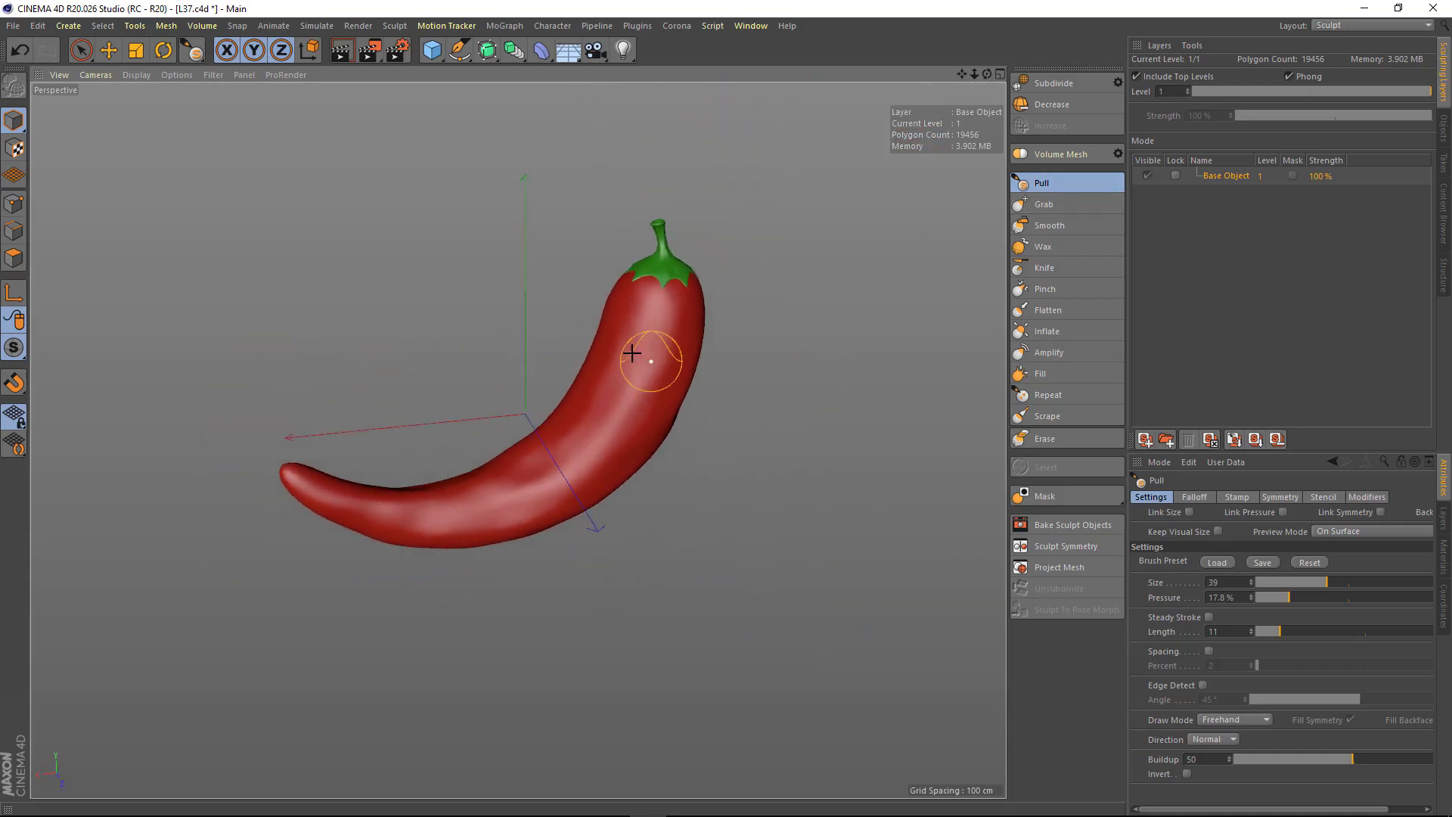
click(1374, 23)
click(1335, 162)
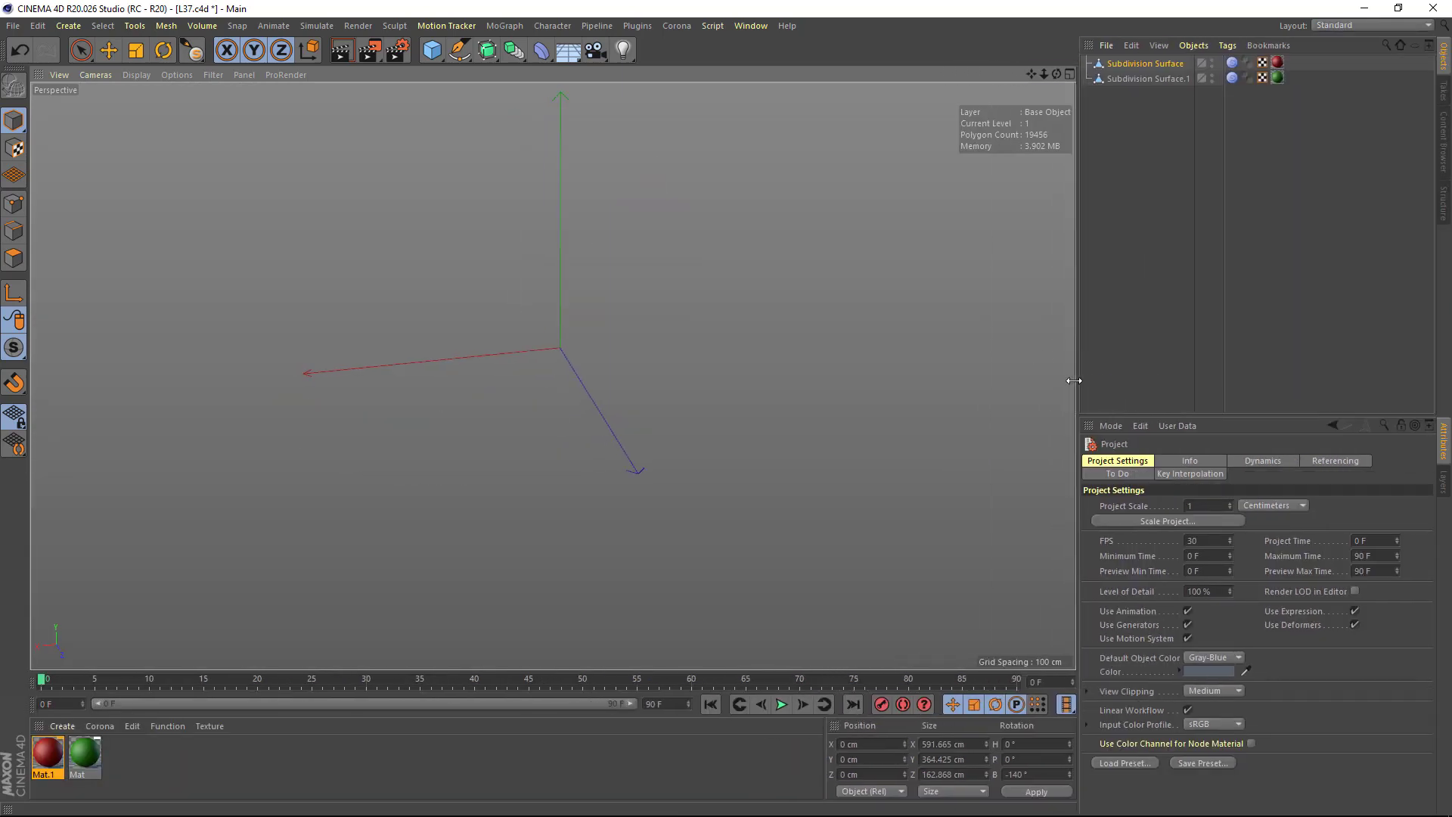
- Add an empty null named Original
mouse_move(662, 276)
alt+mouse_down()
mouse_move(632, 324)
mouse_move(715, 371)
mouse_move(631, 357)
mouse_move(658, 340)
alt+mouse_up()
key(e)
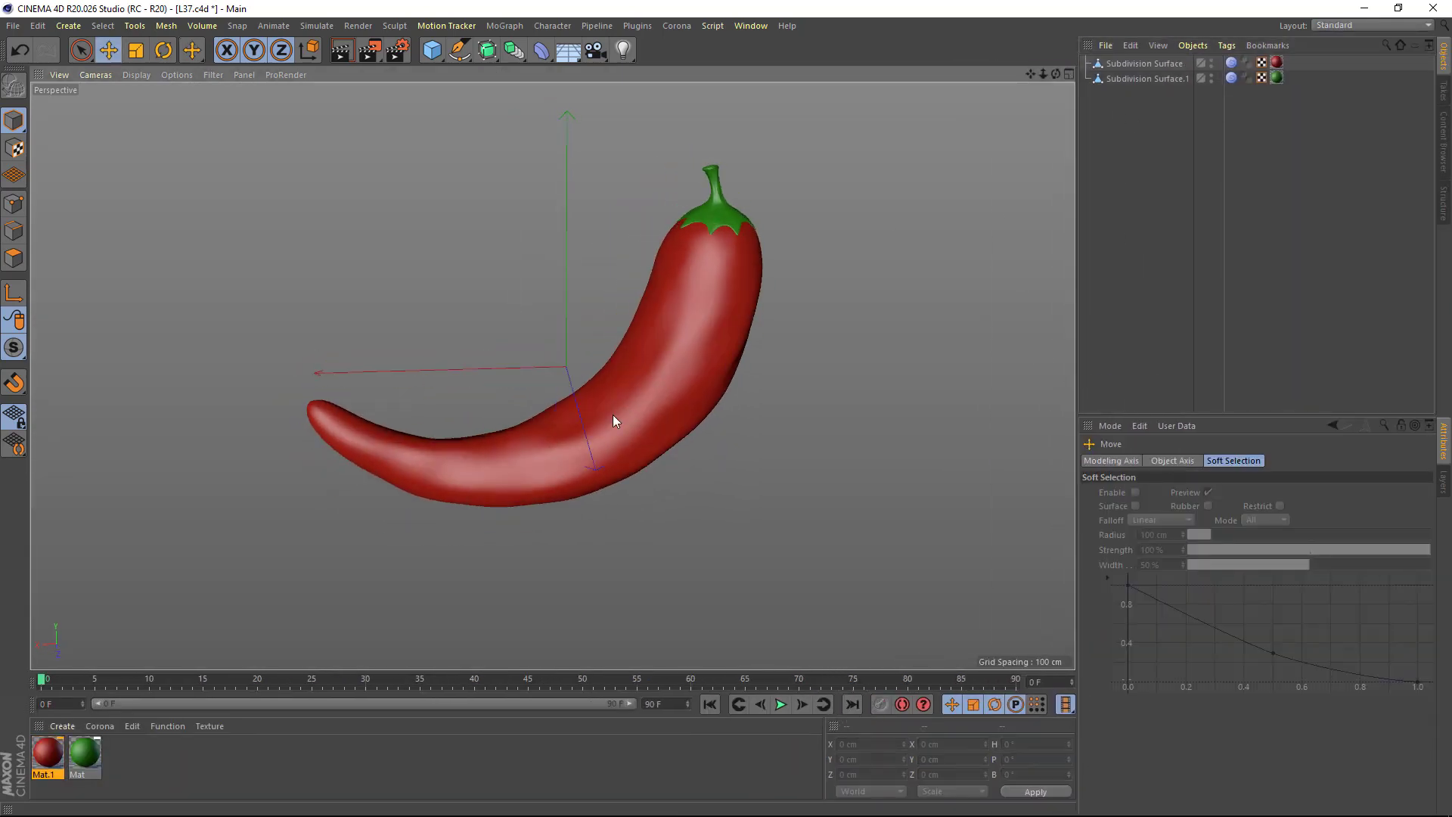
drag(432, 50, 515, 185)
double_click(1118, 64)
text(Original)
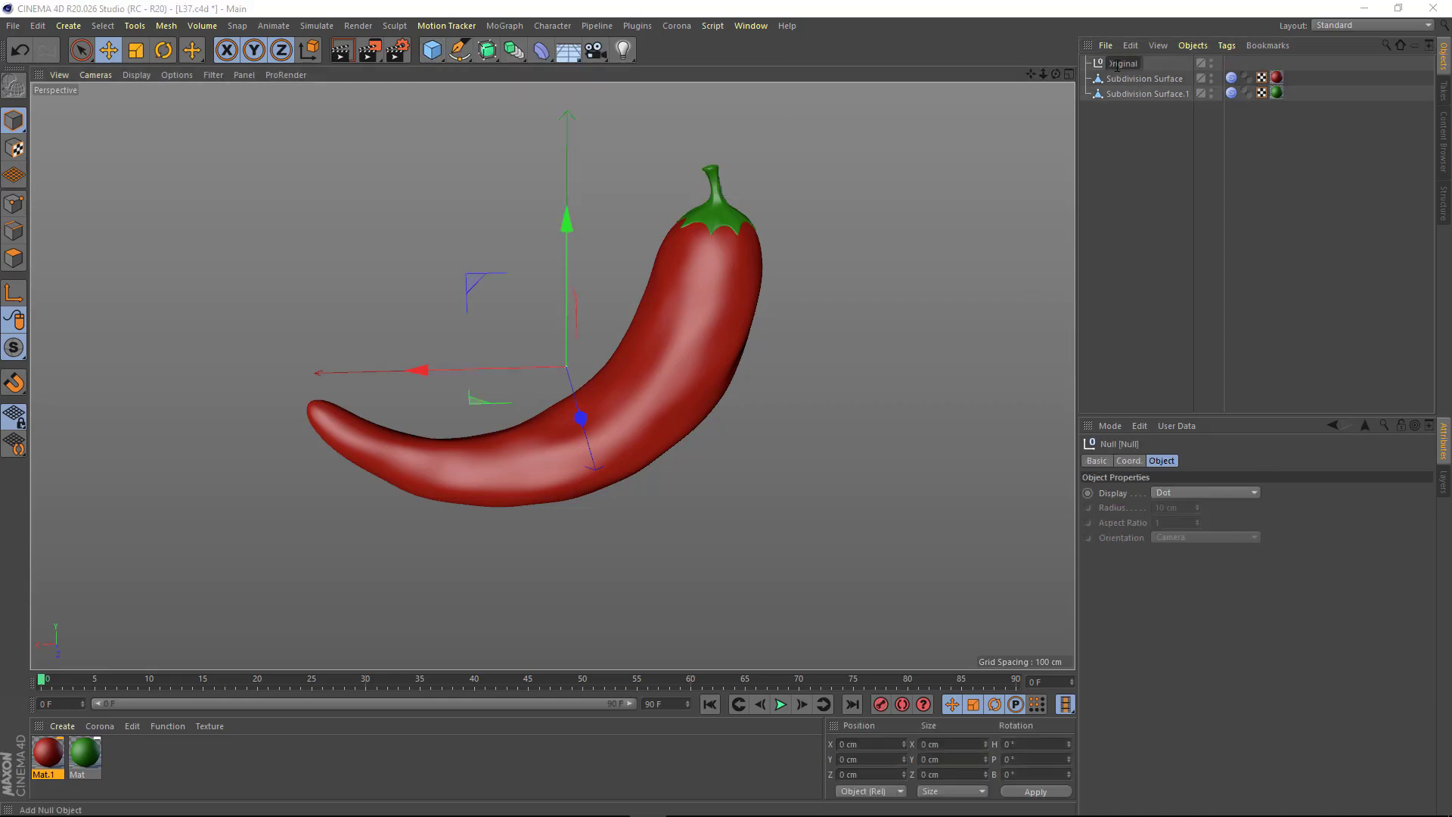
key(Return)
- Nest pepper copies under Original, bake them to polygon objects and ungroup them
click(1145, 78)
mouse_move(1144, 78)
mouse_down()
mouse_move(1123, 63)
mouse_move(1132, 100)
mouse_move(1127, 62)
mouse_up()
shift+click(1133, 97)
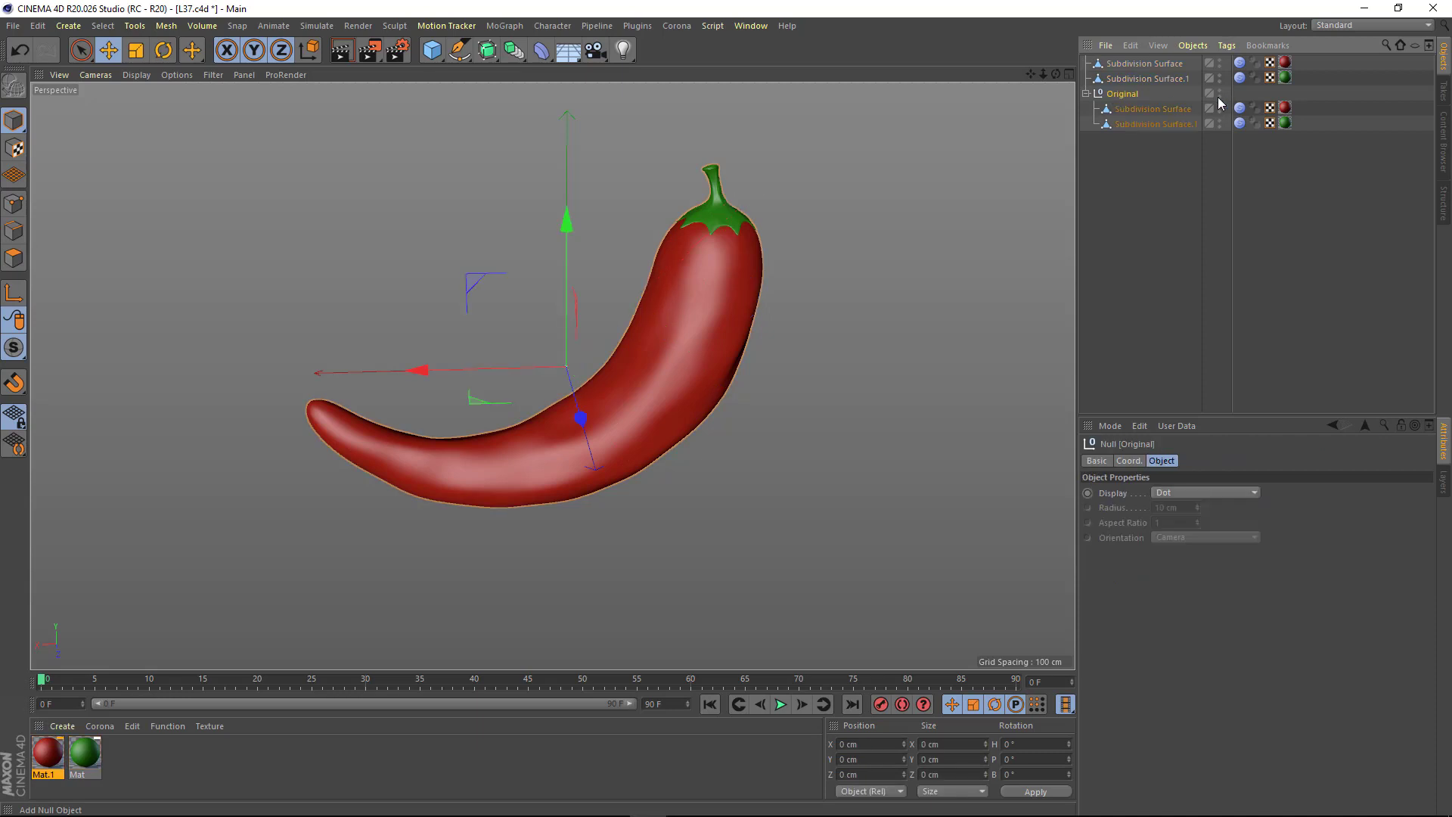
right_click(1157, 79)
click(1211, 481)
right_click(1113, 99)
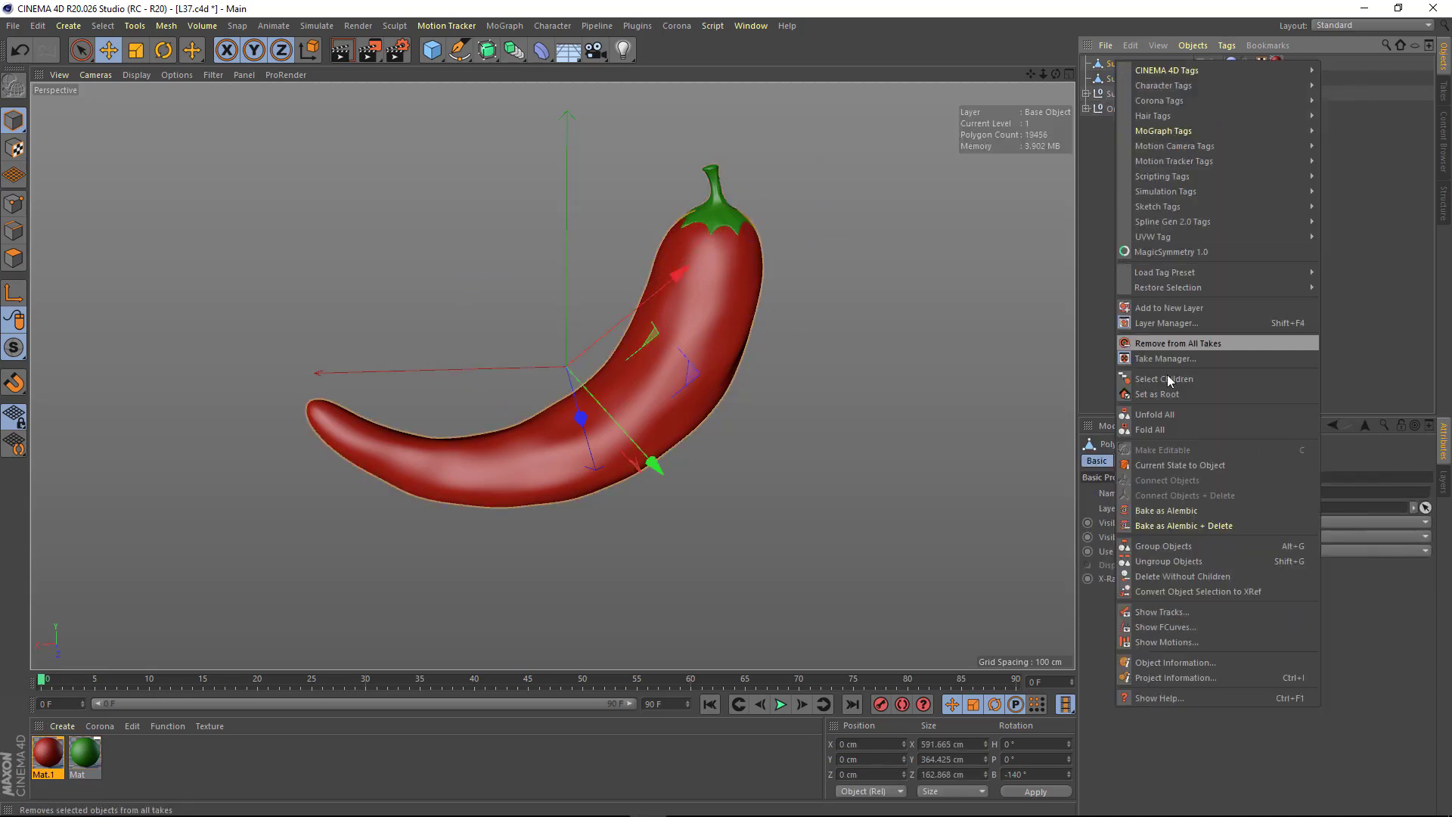
click(1210, 468)
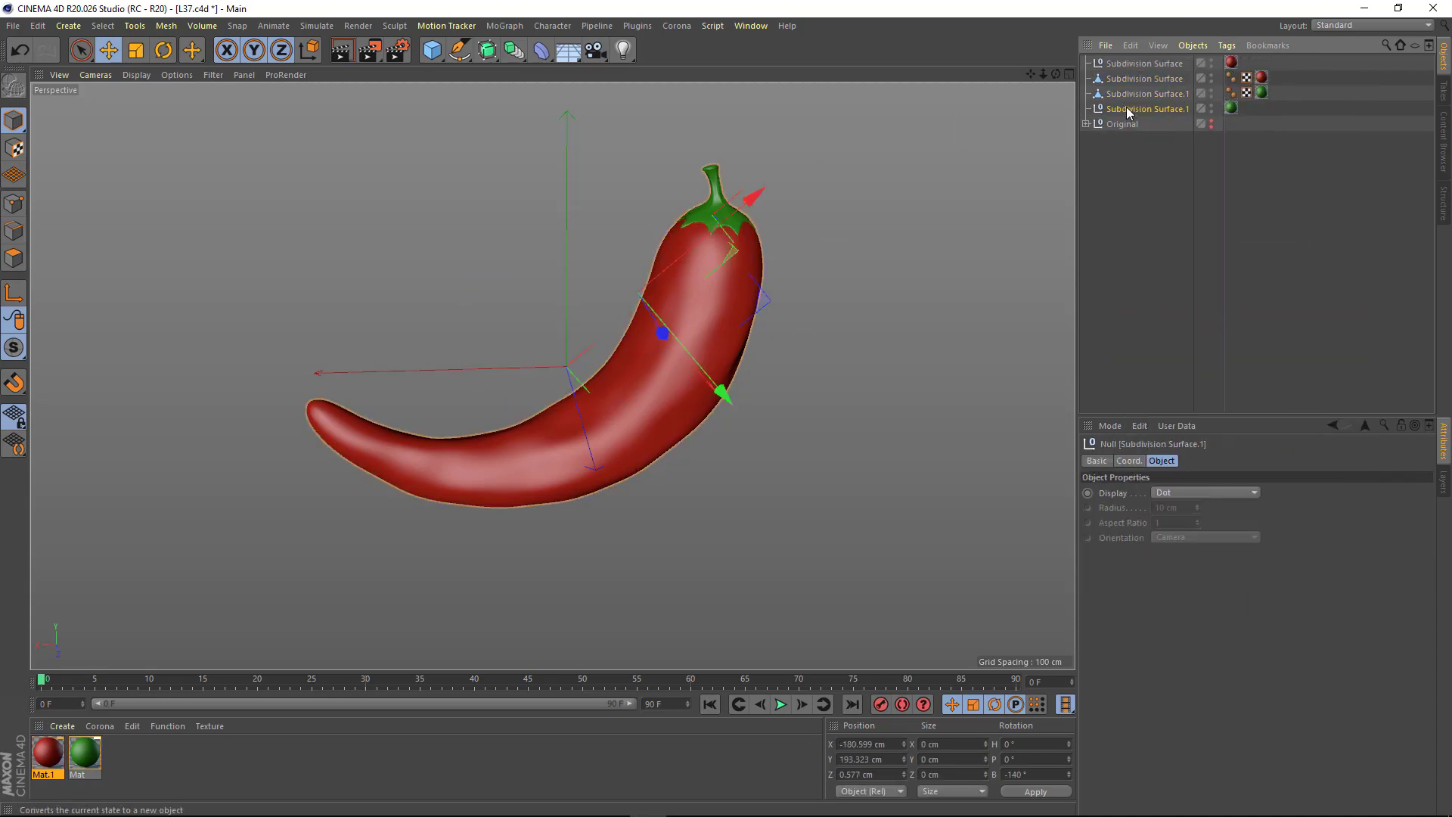
drag(1127, 98, 1131, 69)
- Inspect the pepper top and select the stem and body subdivision objects
click(1135, 78)
scroll(538, 316, up, 5)
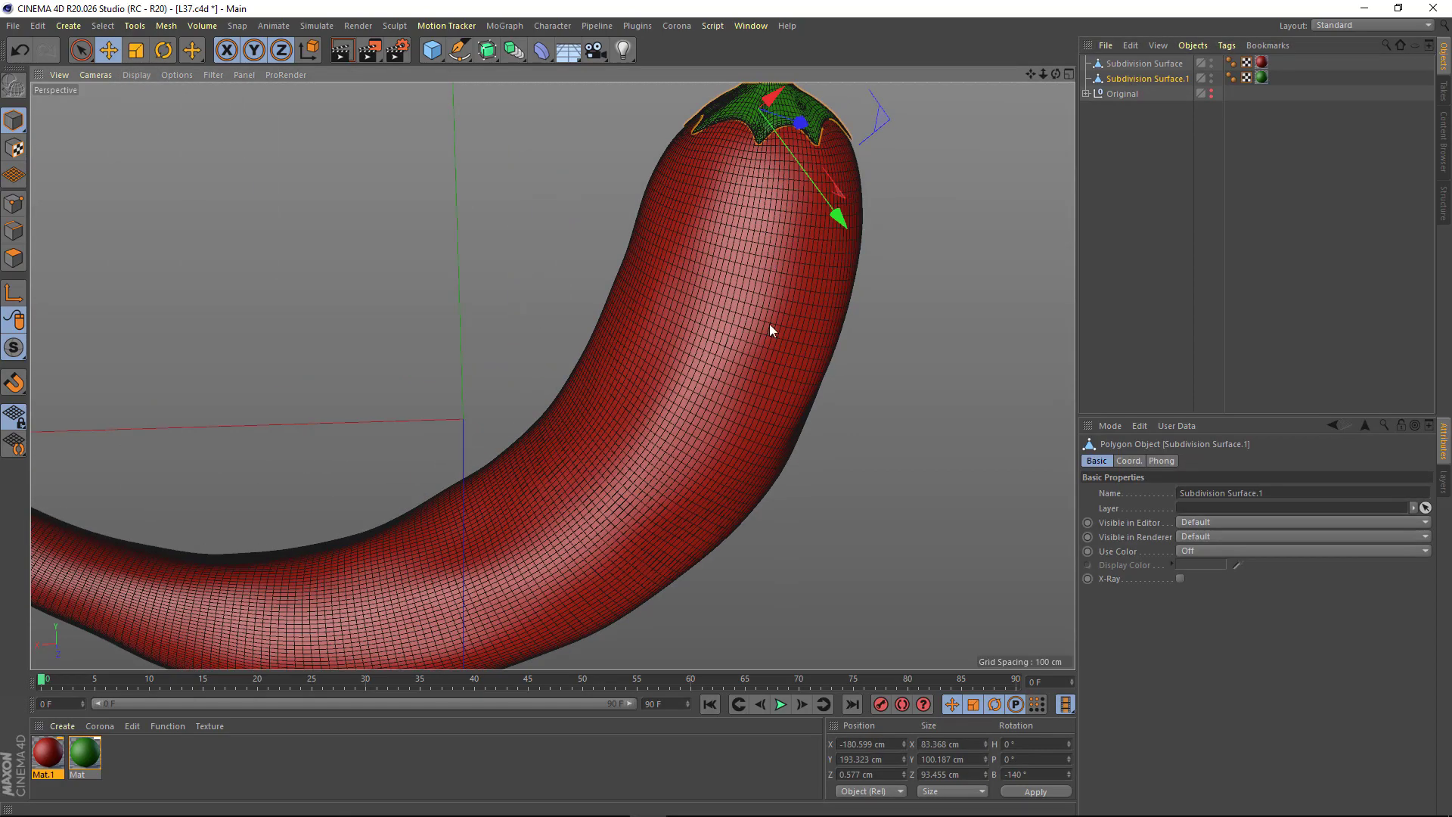
alt+drag(769, 324, 1100, 234)
click(1100, 233)
scroll(713, 138, up, 3)
scroll(672, 363, down, 1)
scroll(672, 364, down, 5)
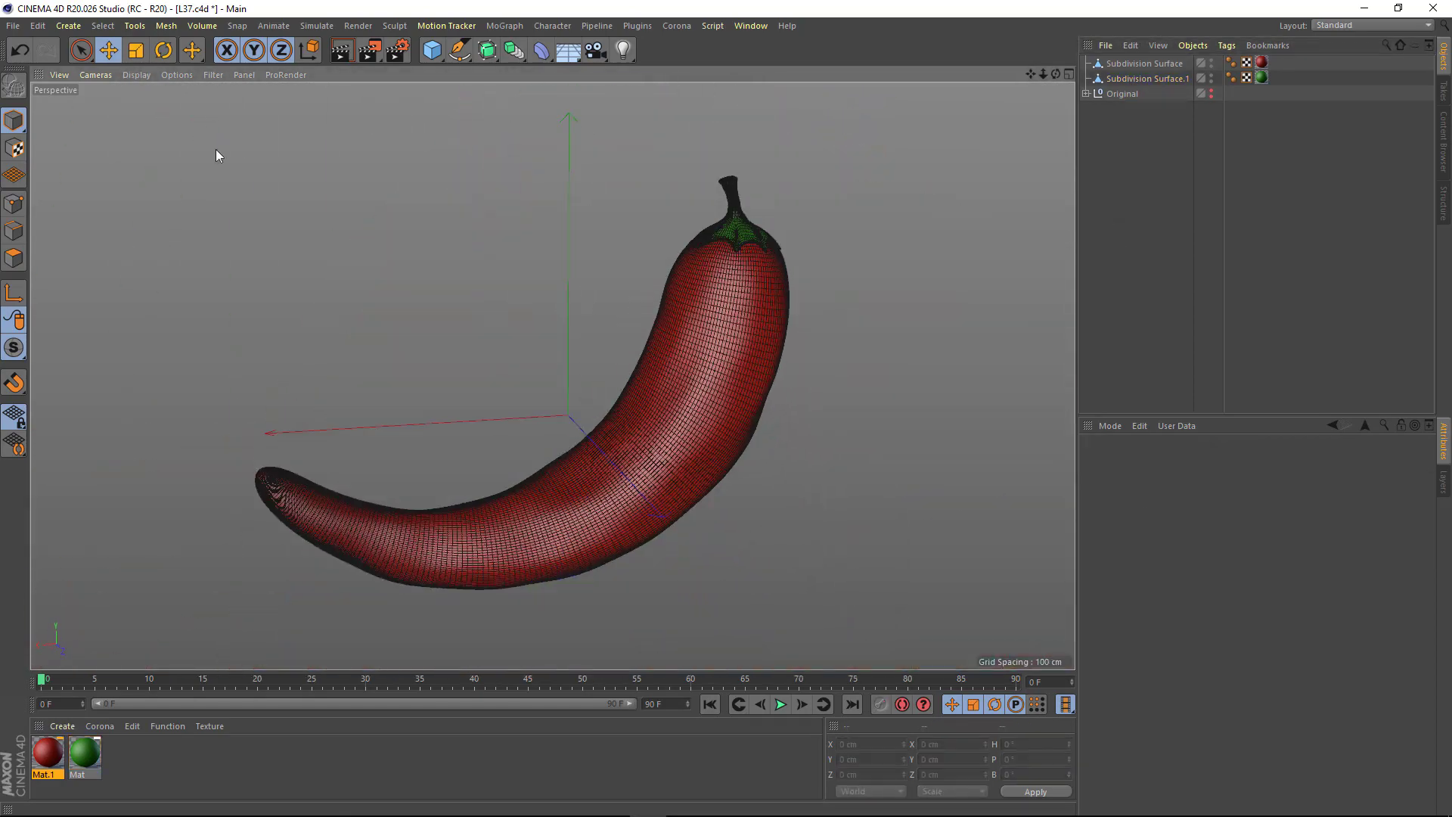
click(1131, 79)
click(1142, 63)
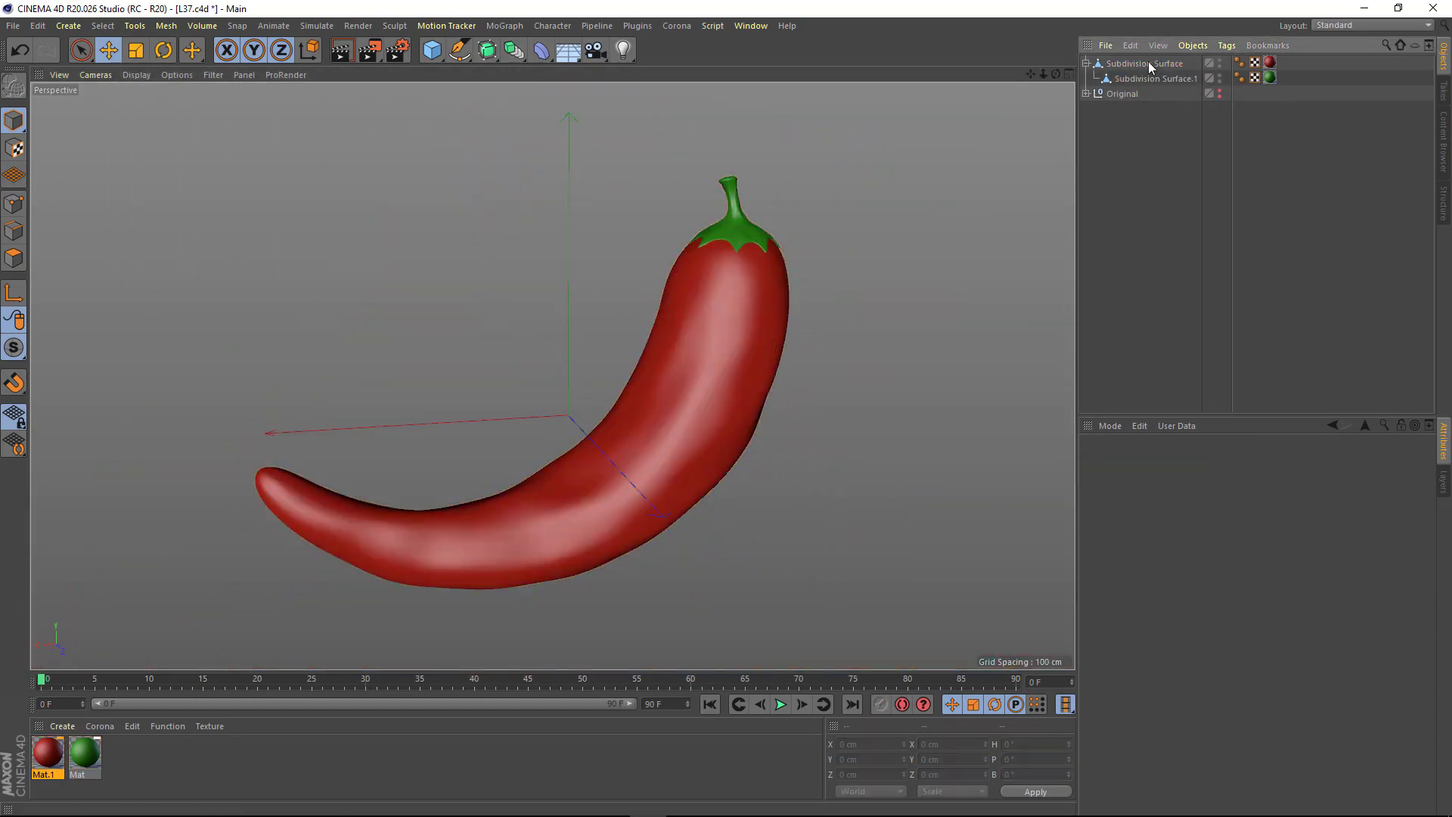
mouse_move(544, 309)
alt+mouse_down()
mouse_move(498, 336)
mouse_move(575, 318)
mouse_move(466, 324)
alt+mouse_up()
- Add a new null and nest the pepper's subdivision object under it
click(432, 49)
click(480, 67)
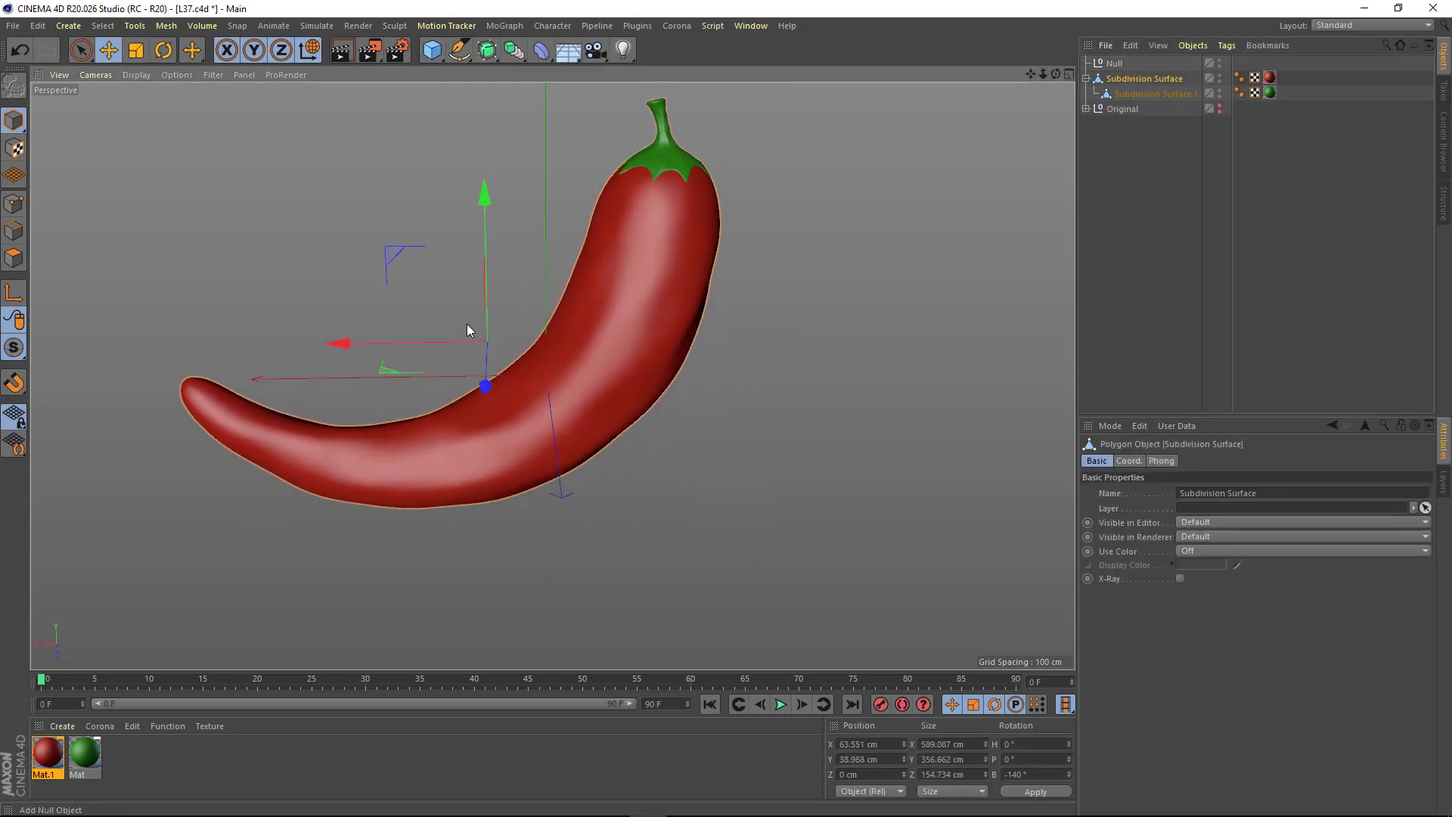
drag(1144, 79, 1114, 64)
click(1114, 63)
mouse_move(578, 388)
alt+mouse_down()
mouse_move(592, 366)
mouse_move(765, 356)
mouse_move(413, 406)
mouse_move(615, 510)
mouse_move(814, 258)
mouse_move(41, 79)
alt+mouse_up()
- Reset the null's rotation values to 0 so the pepper stands upright
key(r)
double_click(1032, 744)
text(0)
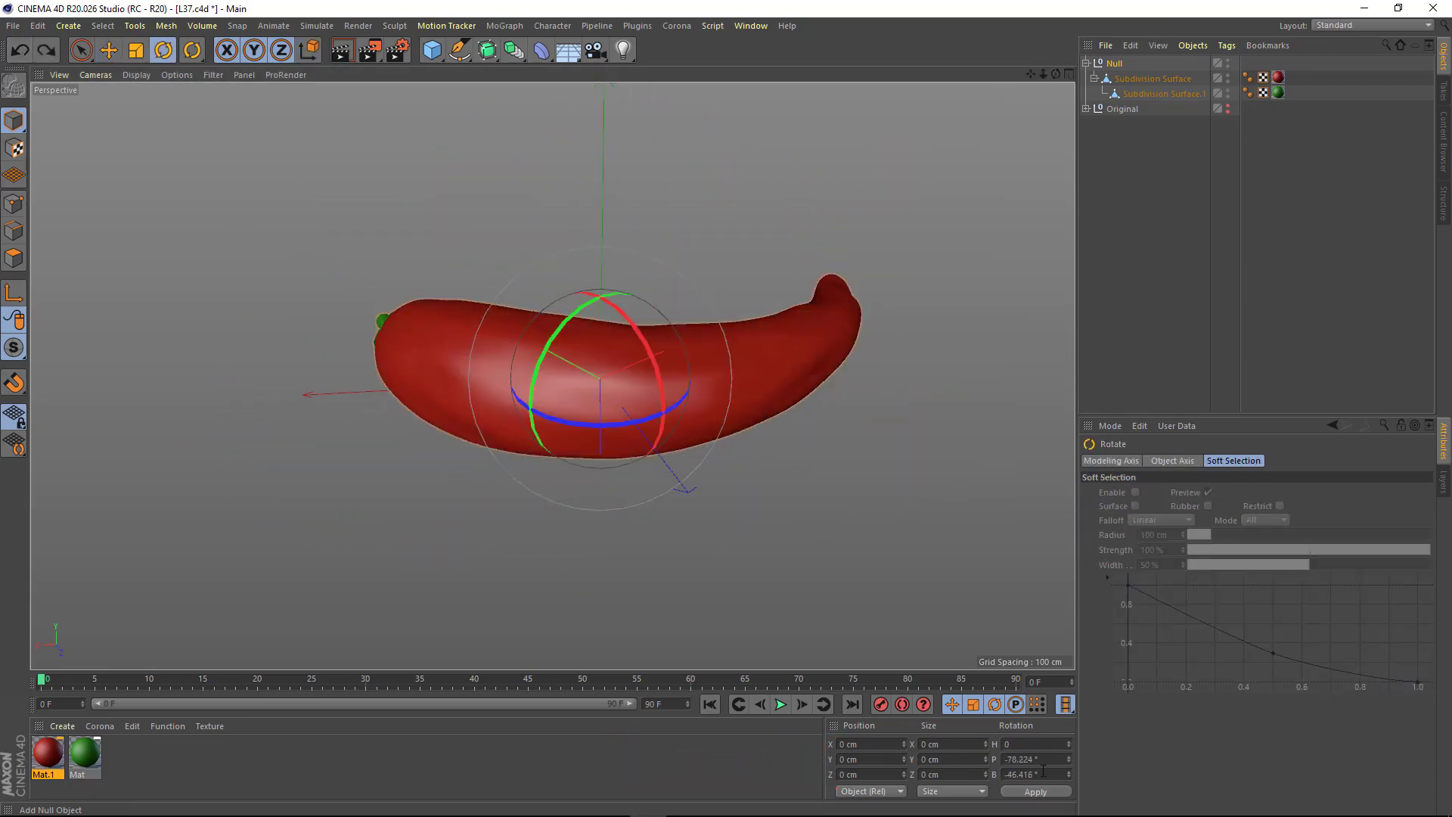
text(0)
key(Return)
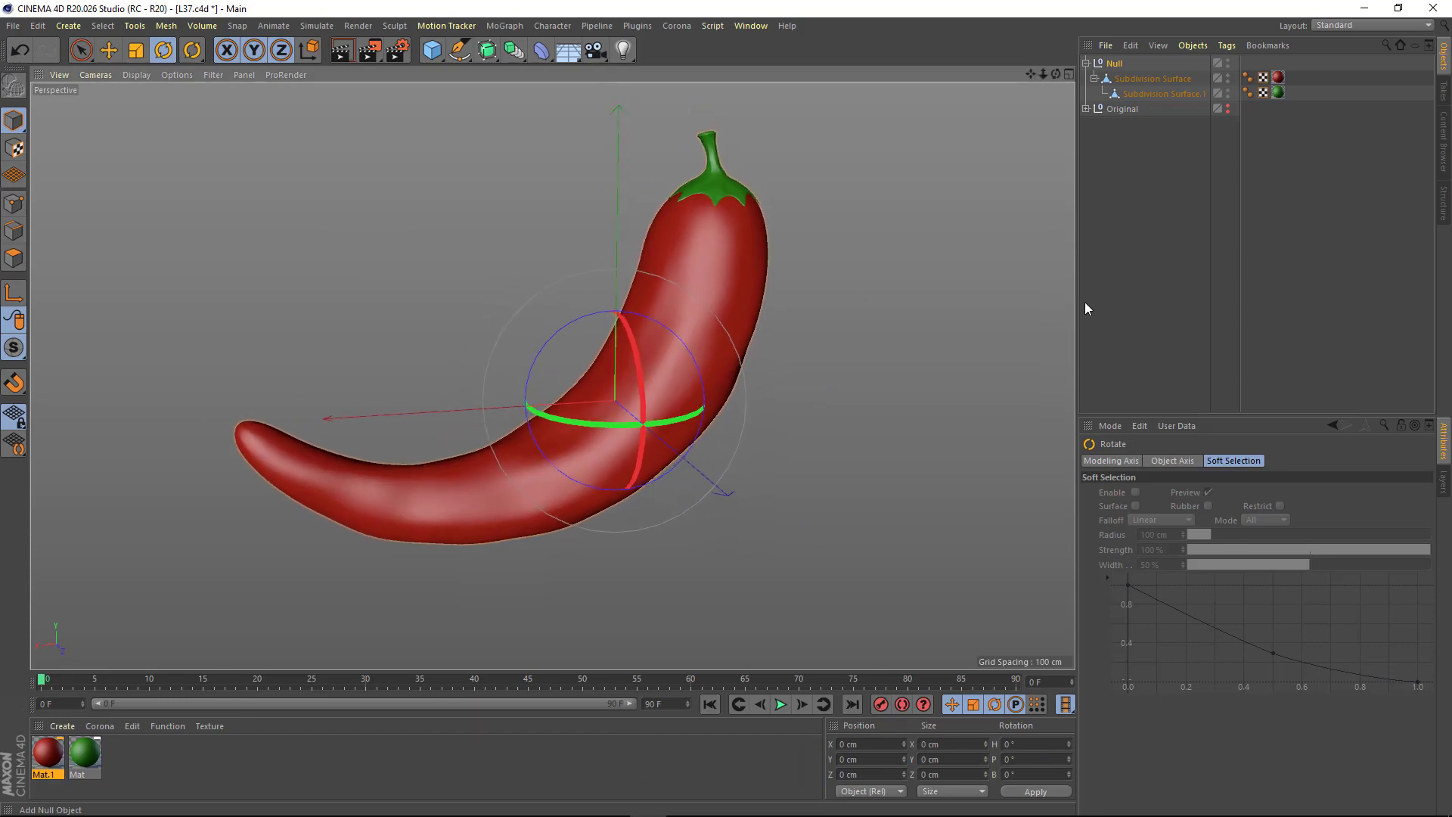
click(1083, 303)
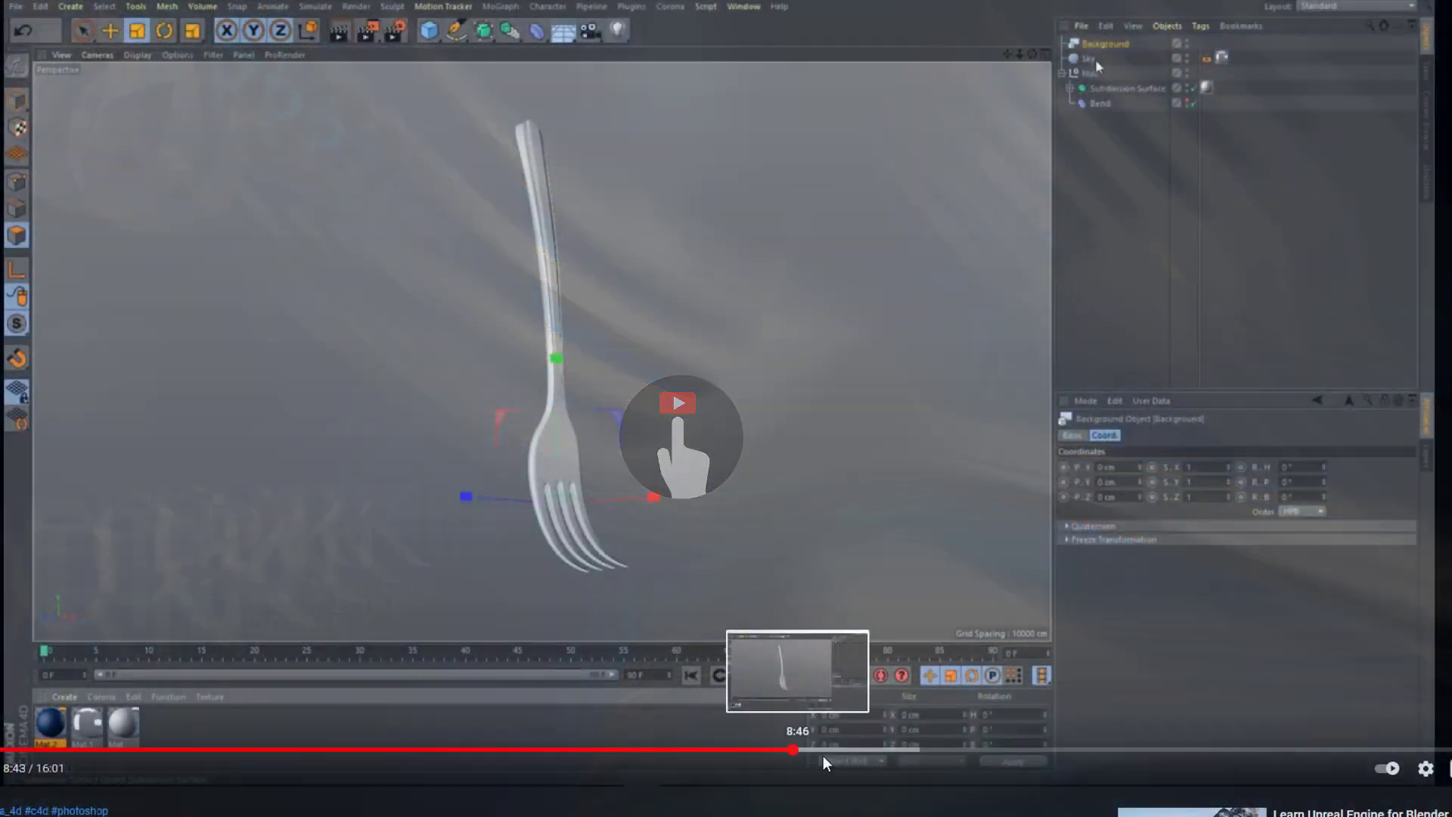
- Skip the fork tutorial ahead to its material setup and finished render
drag(823, 751, 1122, 750)
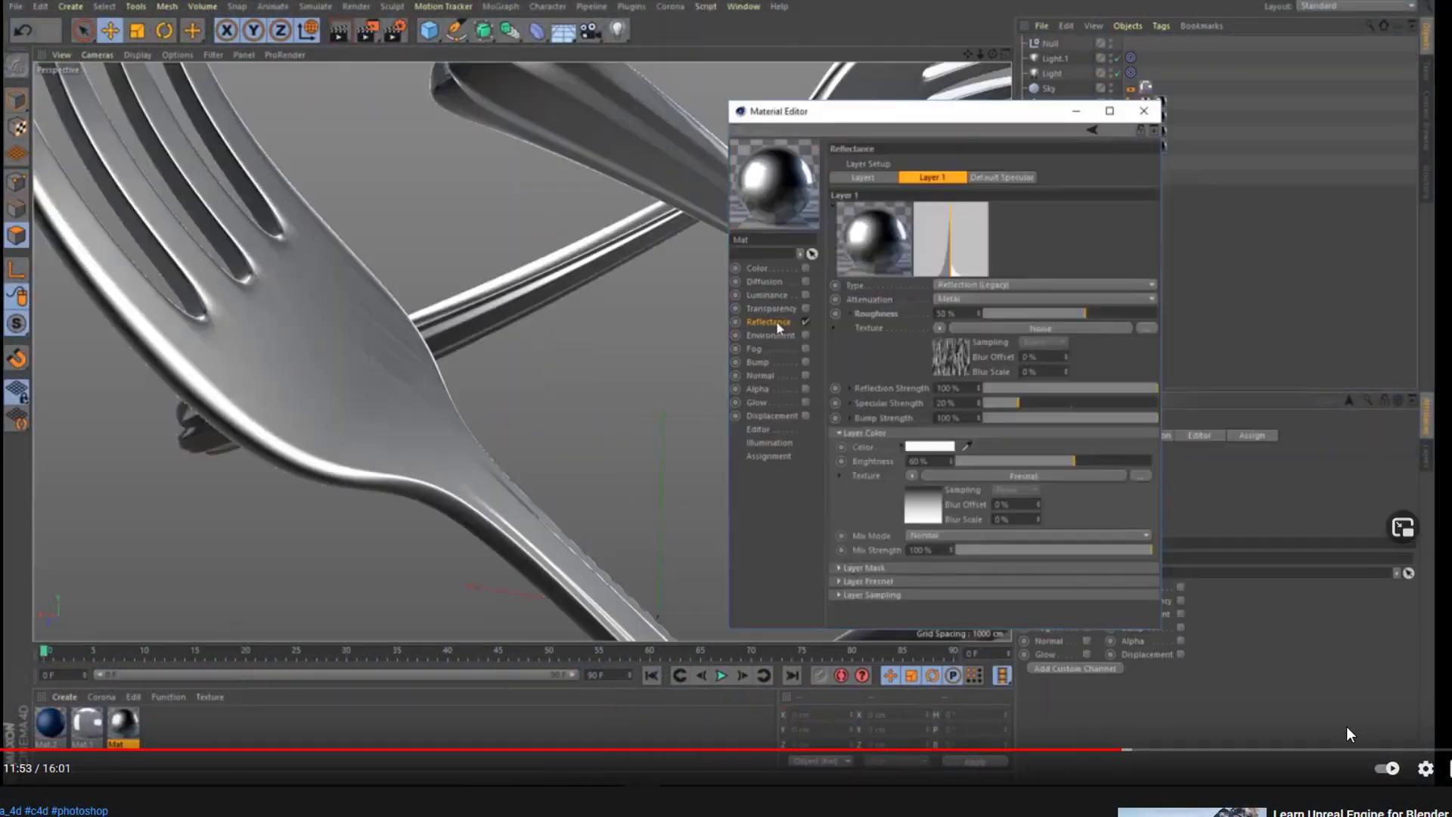
click(1304, 751)
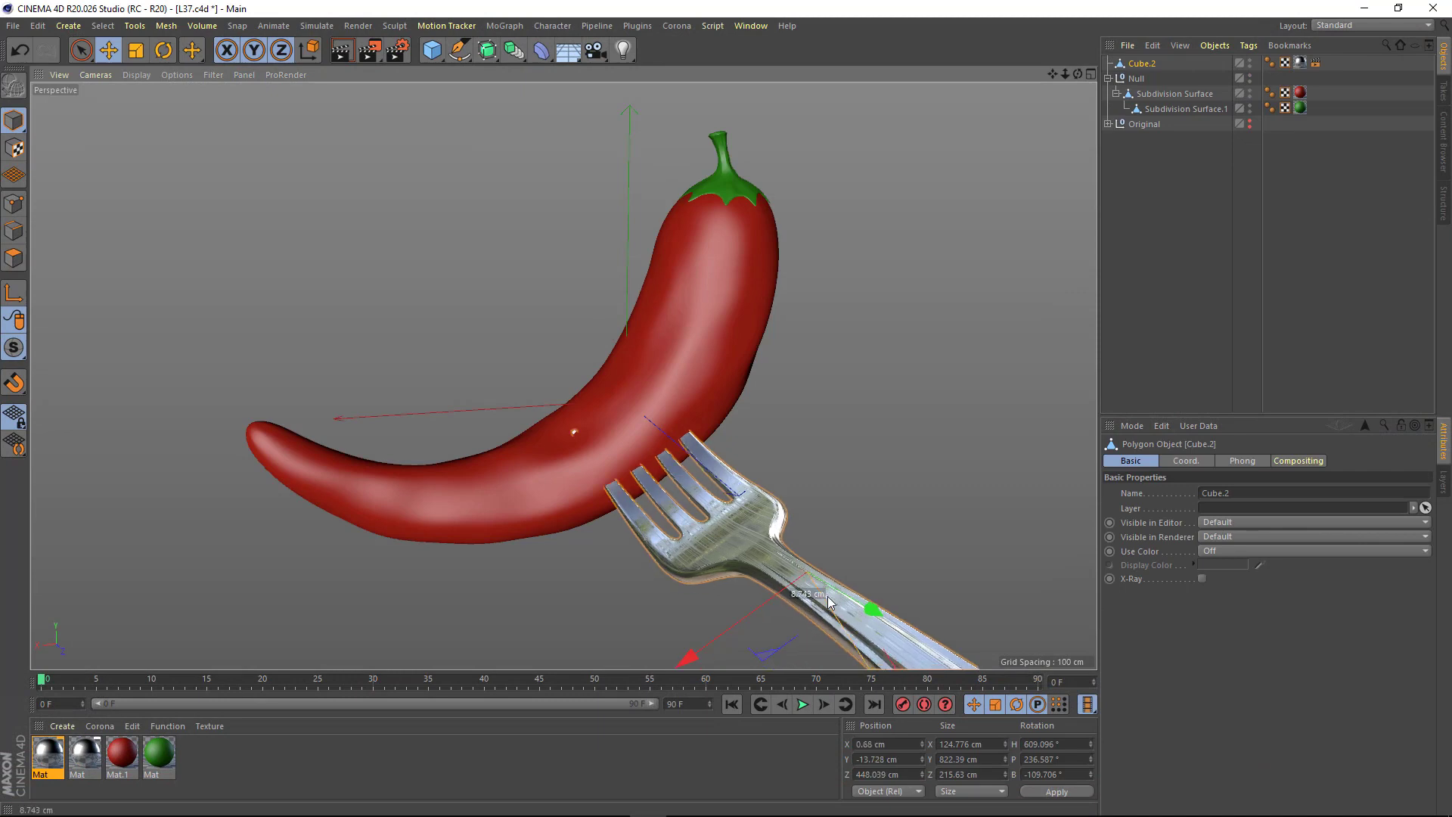
- Add a camera, a Background object and a Sky object to the scene
click(596, 51)
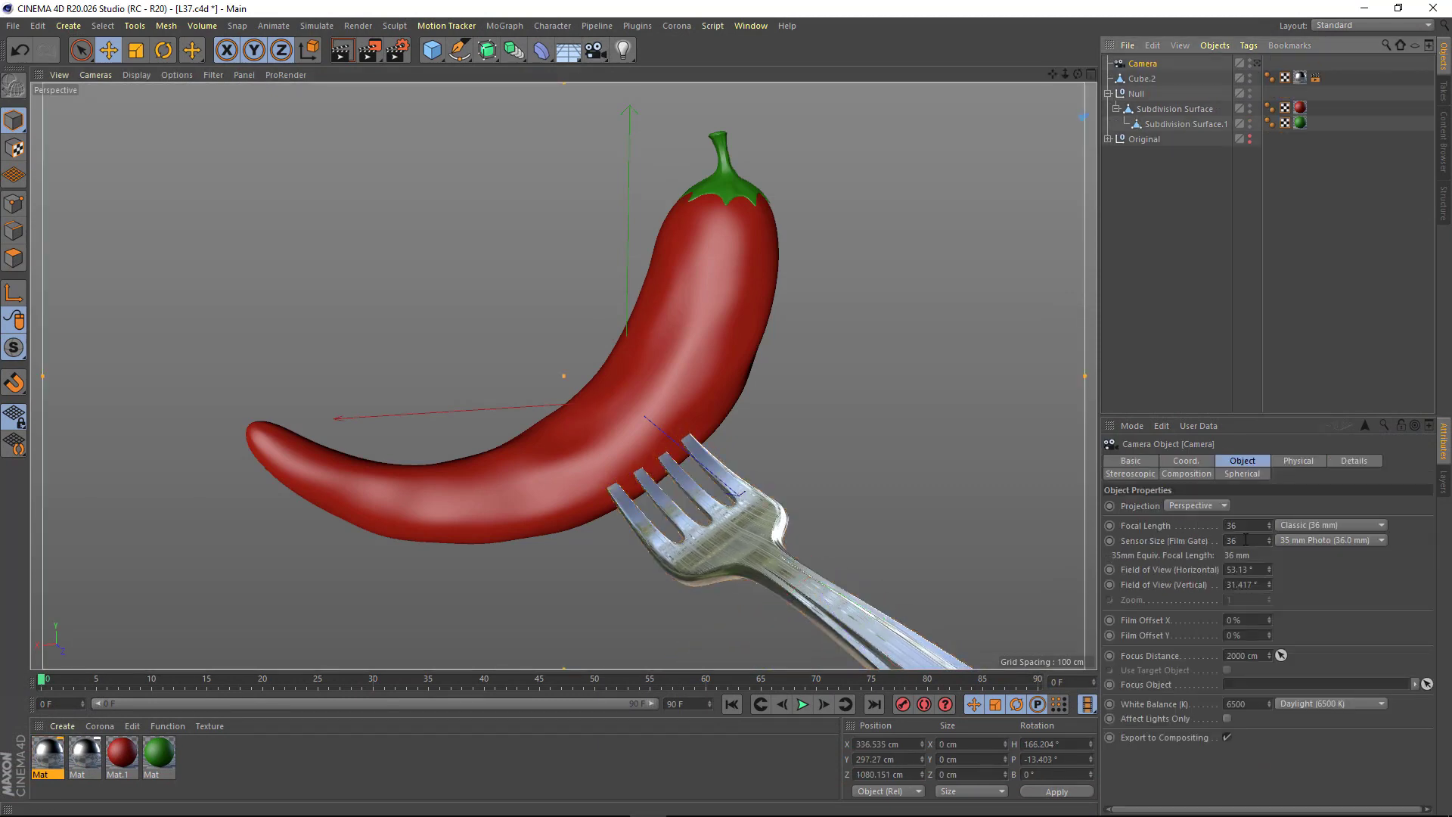
alt+drag(691, 386, 583, 405)
click(681, 484)
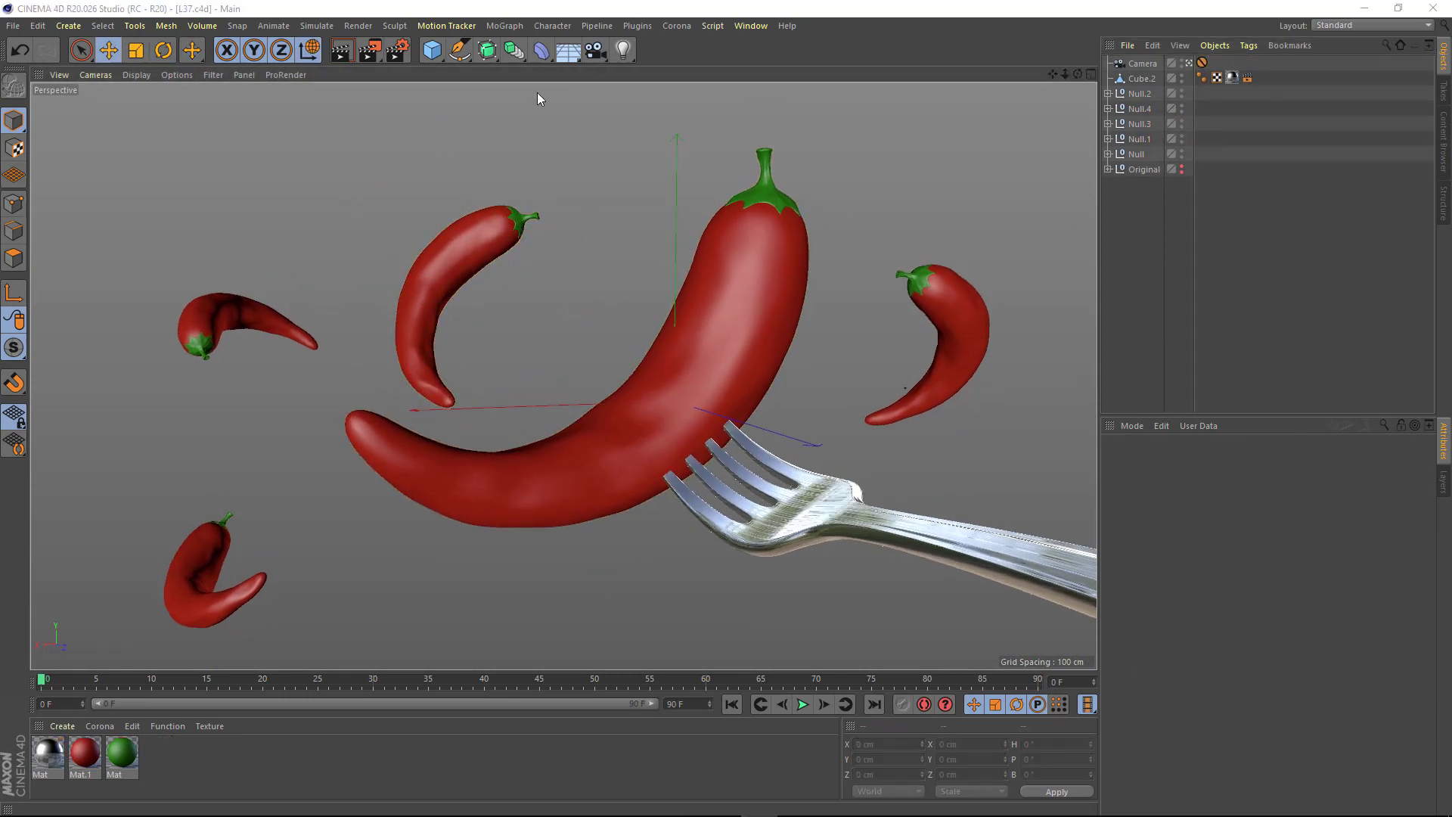
click(568, 50)
click(627, 181)
click(568, 50)
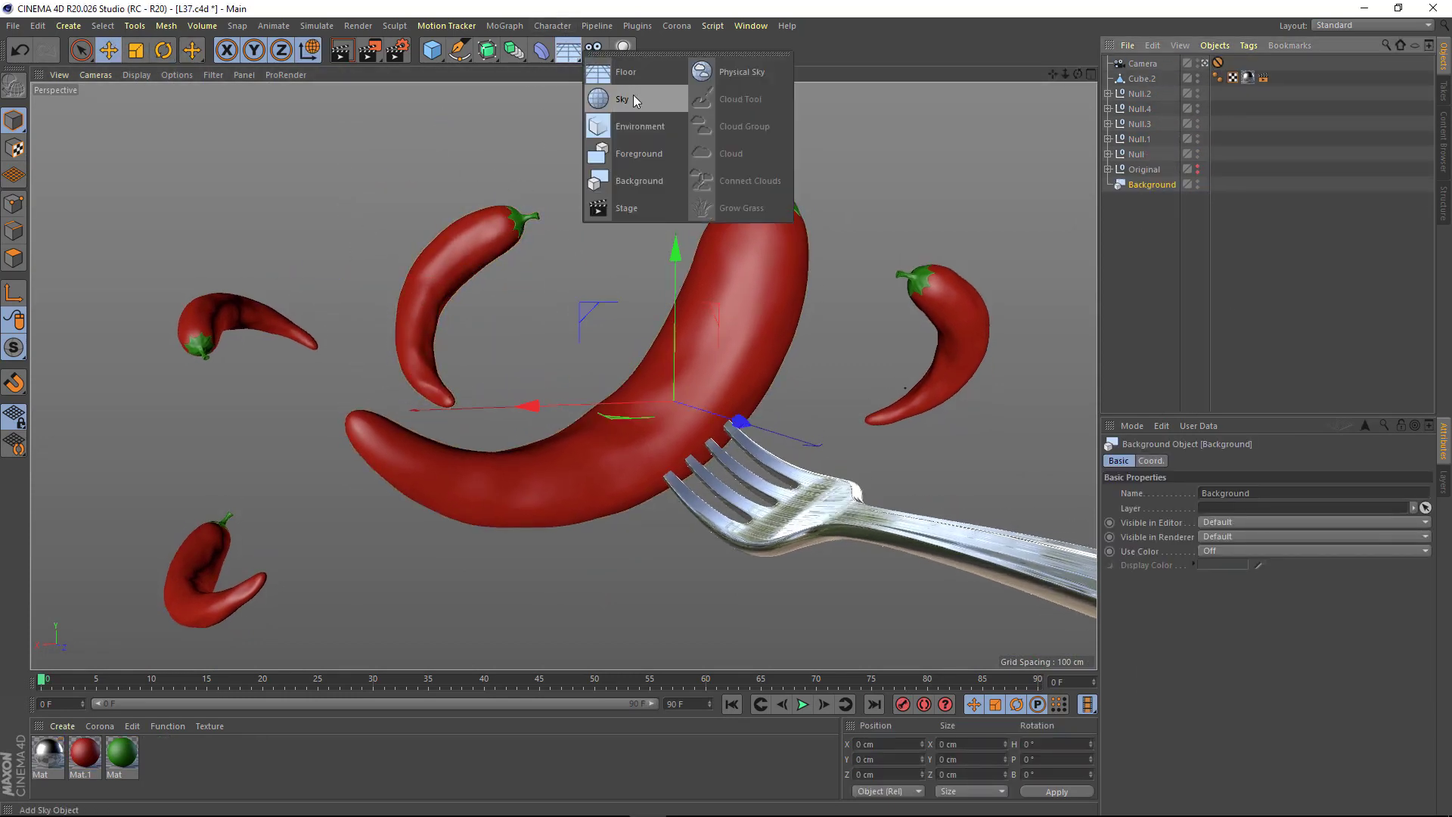
click(620, 97)
- Create a luminance-only material with the HDRI image loaded as its texture
click(1161, 258)
double_click(185, 753)
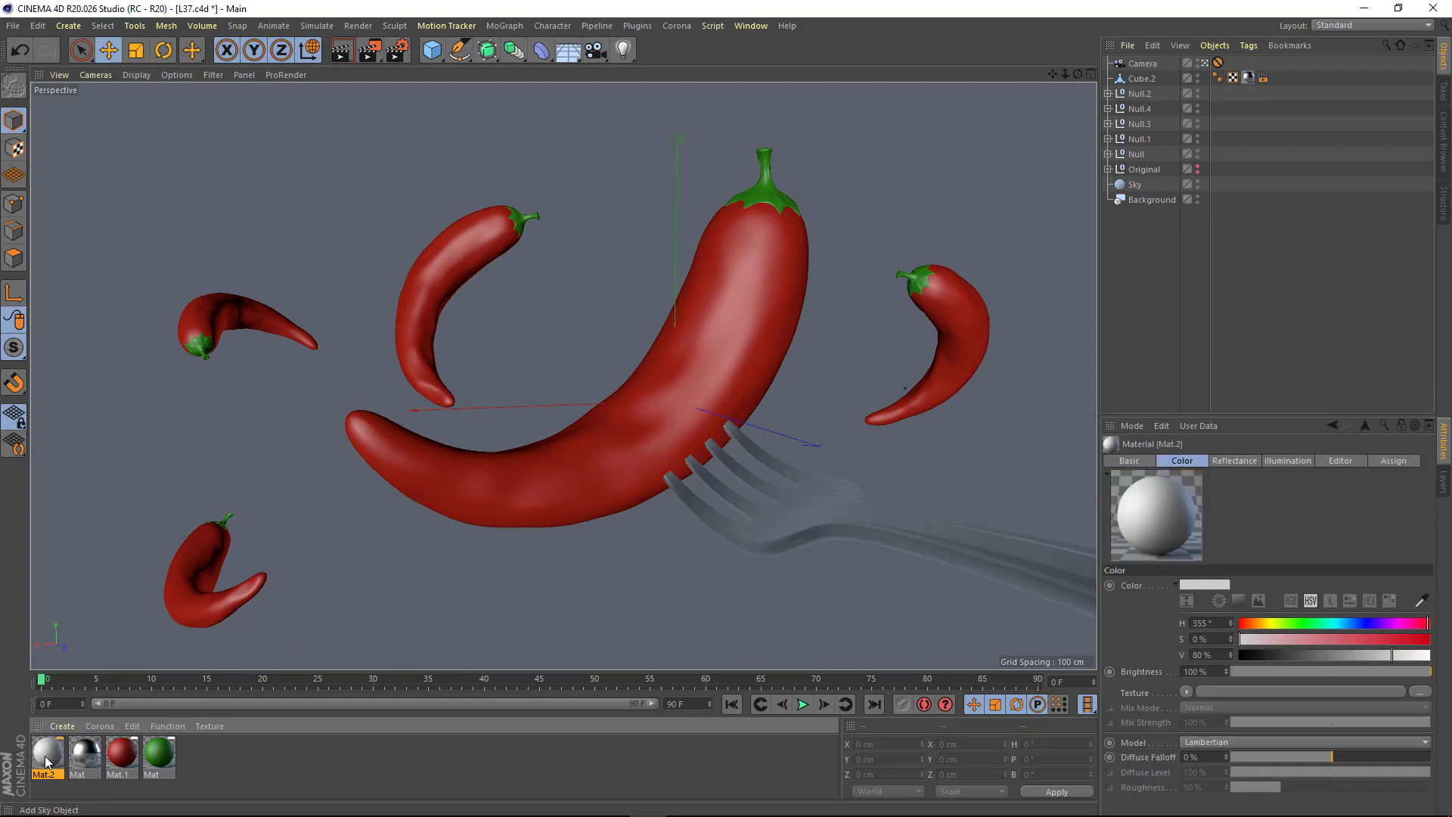
double_click(47, 753)
drag(503, 106, 617, 115)
click(416, 269)
click(416, 297)
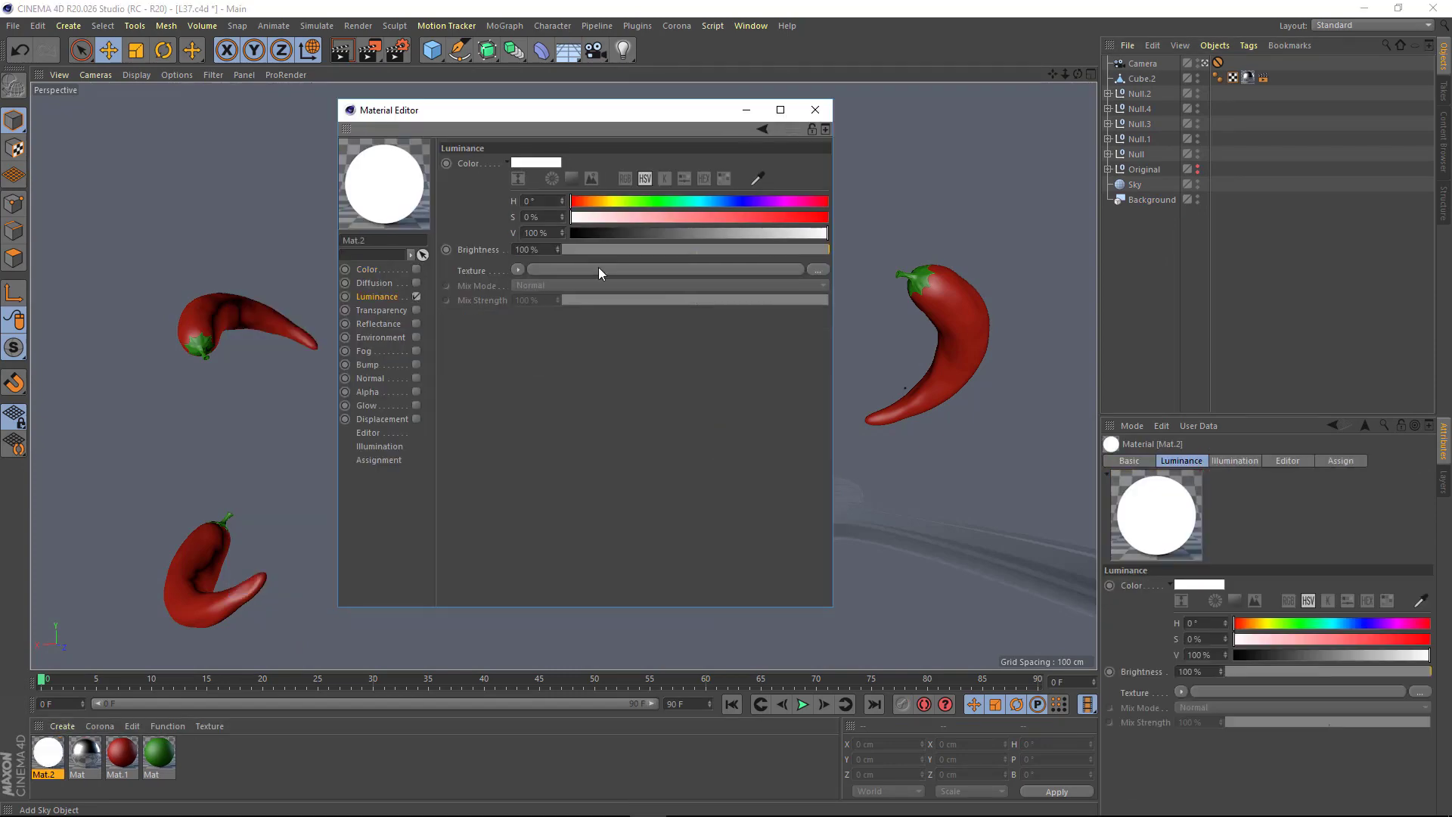
click(610, 270)
double_click(1024, 221)
click(807, 470)
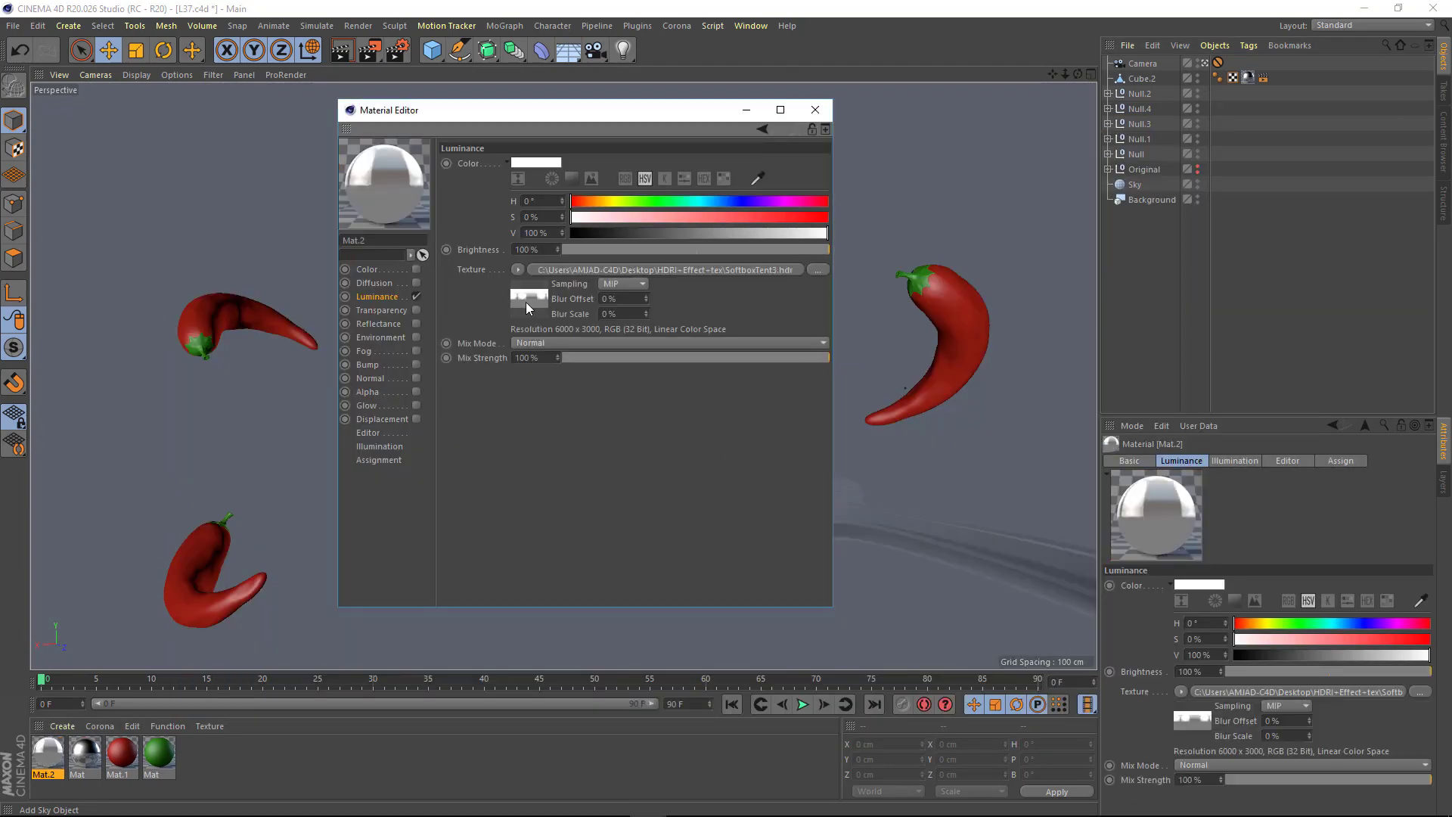
- Preview the loaded HDRI image in the texture's shader settings
click(530, 299)
click(492, 197)
drag(749, 425, 870, 478)
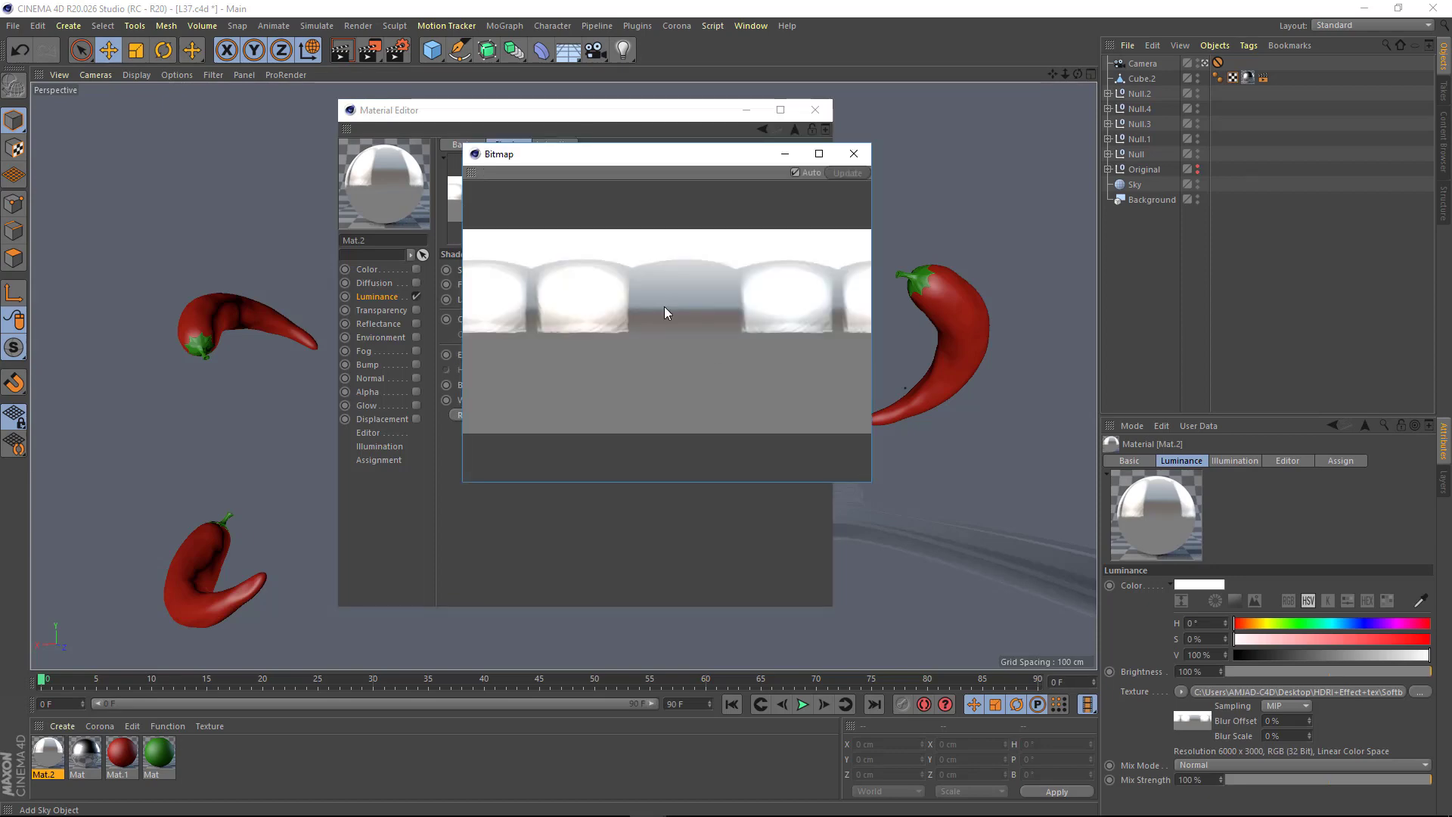
click(856, 153)
click(815, 109)
- Apply the HDRI material to the Sky and add a Compositing tag
drag(1156, 208, 1140, 188)
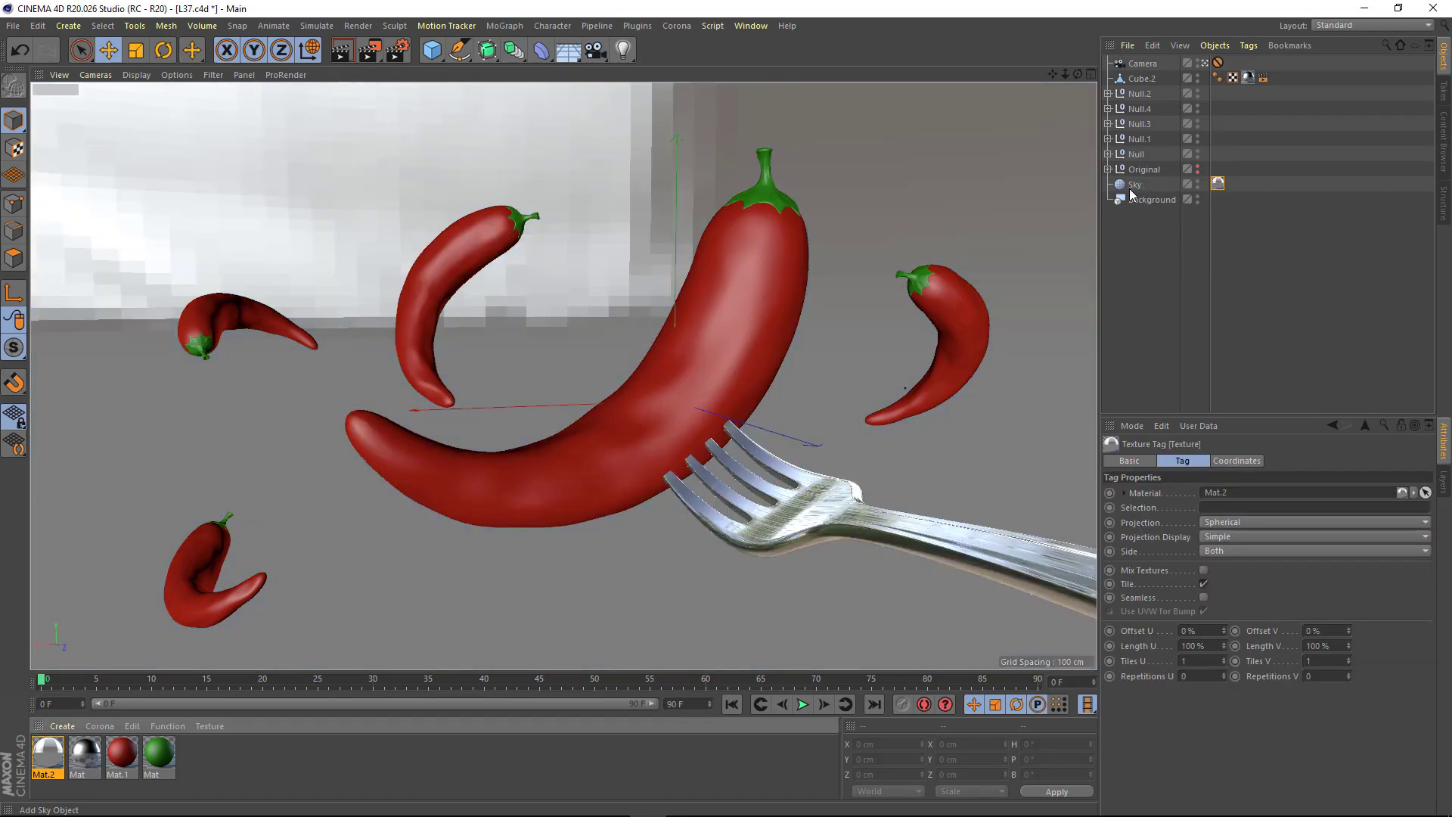
right_click(1137, 187)
click(1385, 291)
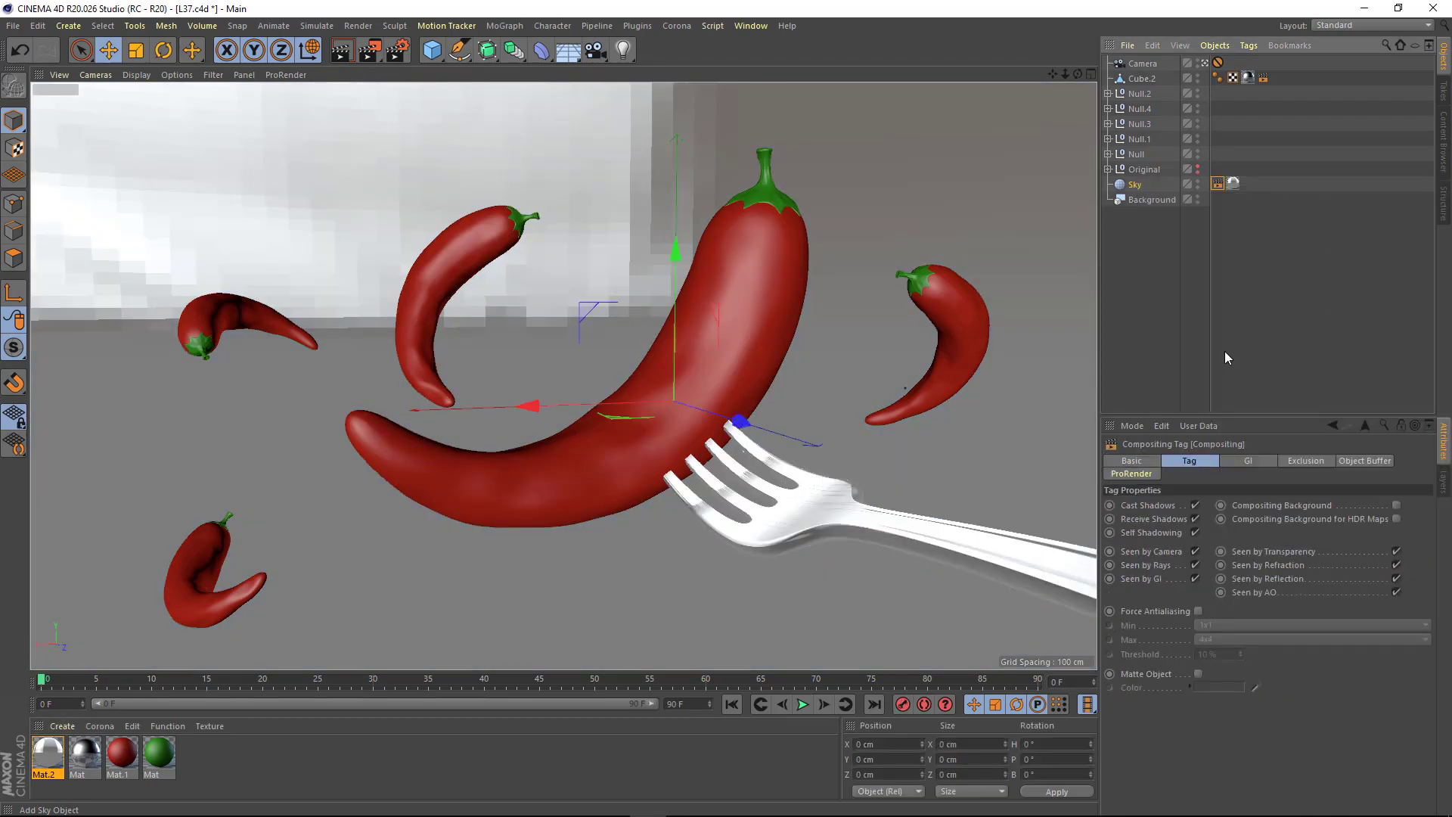
- Rotate the Sky 189° in heading using a temporary test sphere, then hide it from the camera
click(431, 50)
click(655, 68)
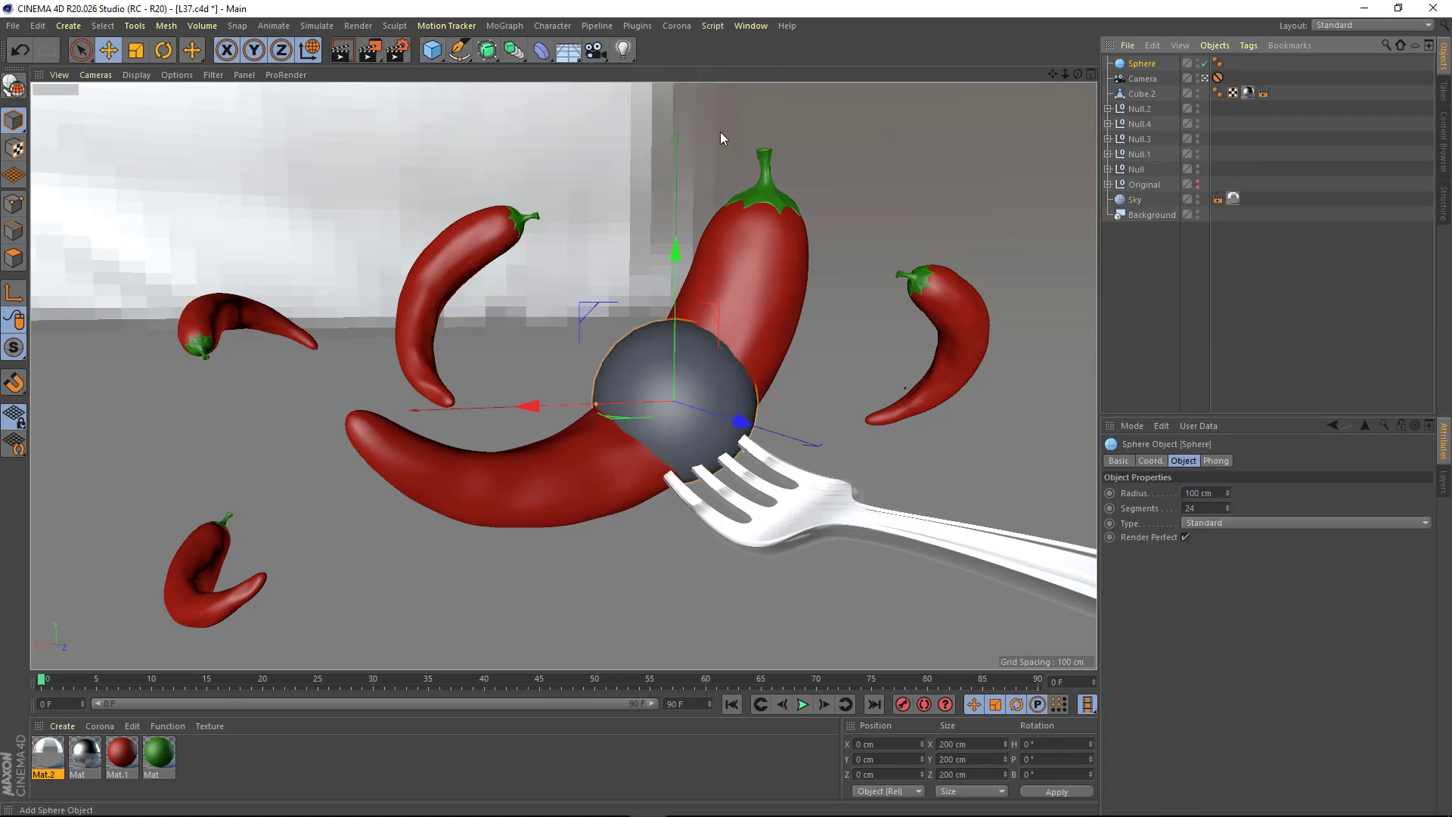
drag(1142, 117, 1135, 199)
click(1135, 185)
click(1186, 460)
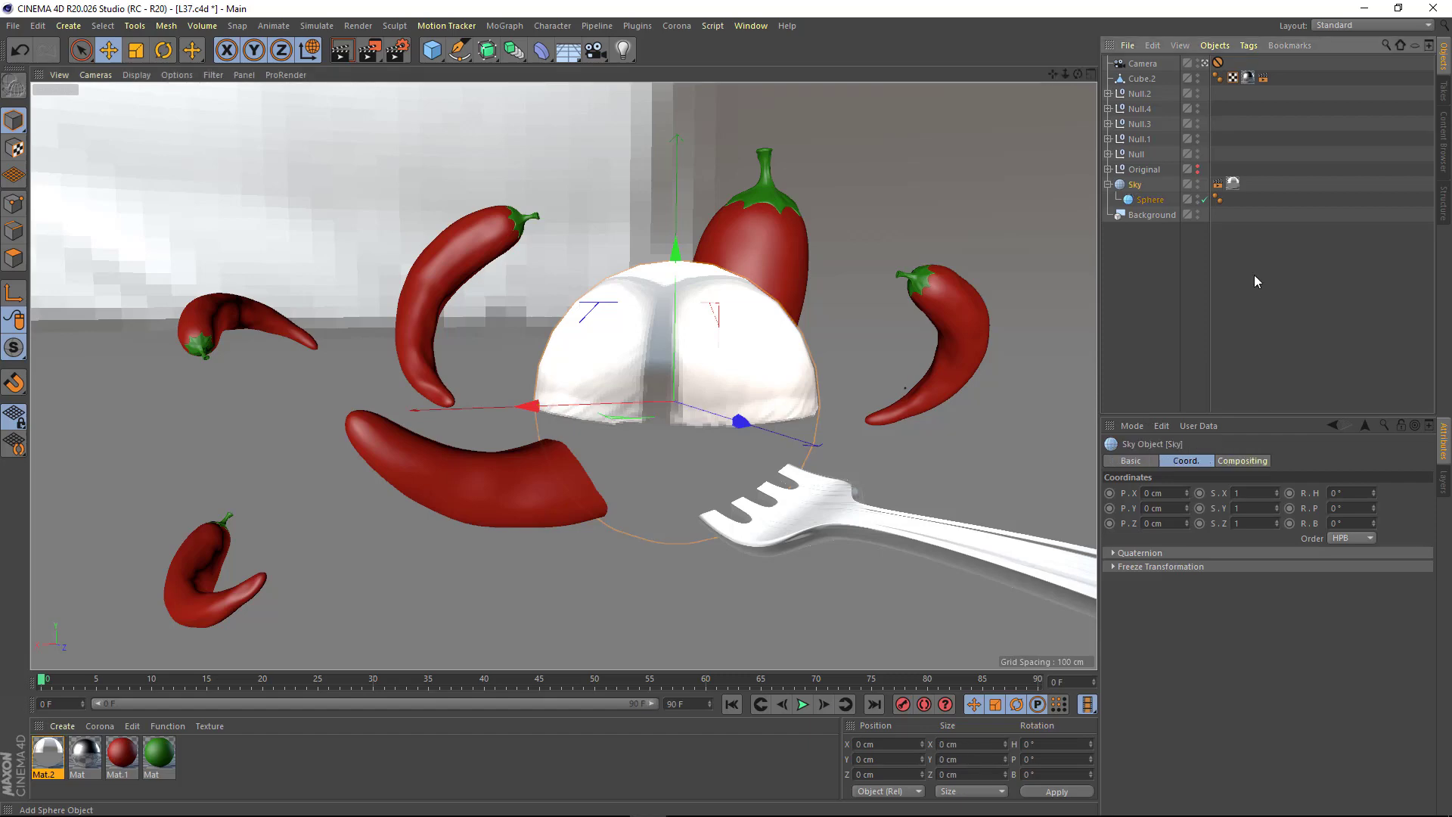
drag(1374, 493, 1374, 443)
click(1150, 199)
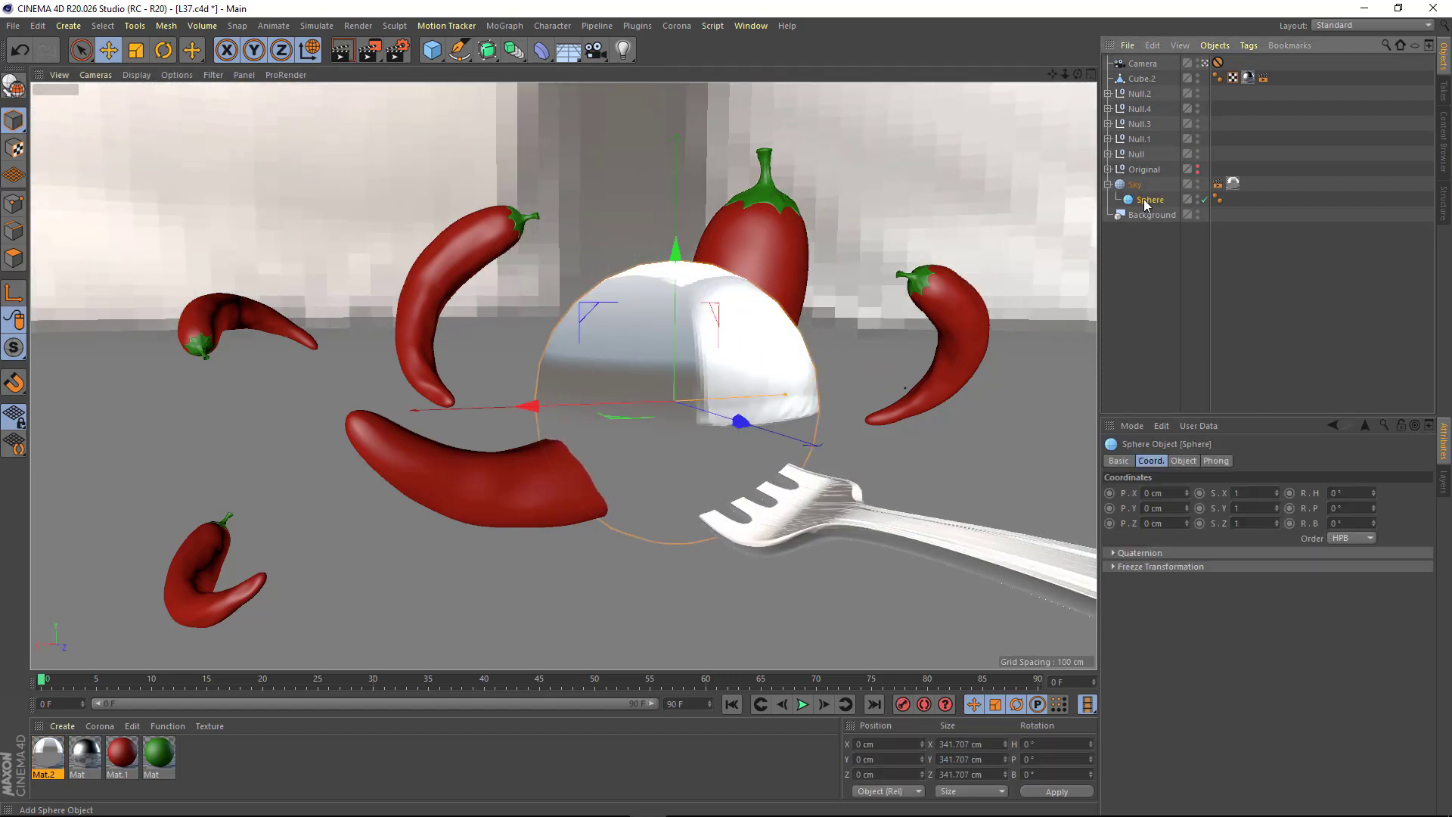
key(Delete)
click(1219, 184)
click(1196, 551)
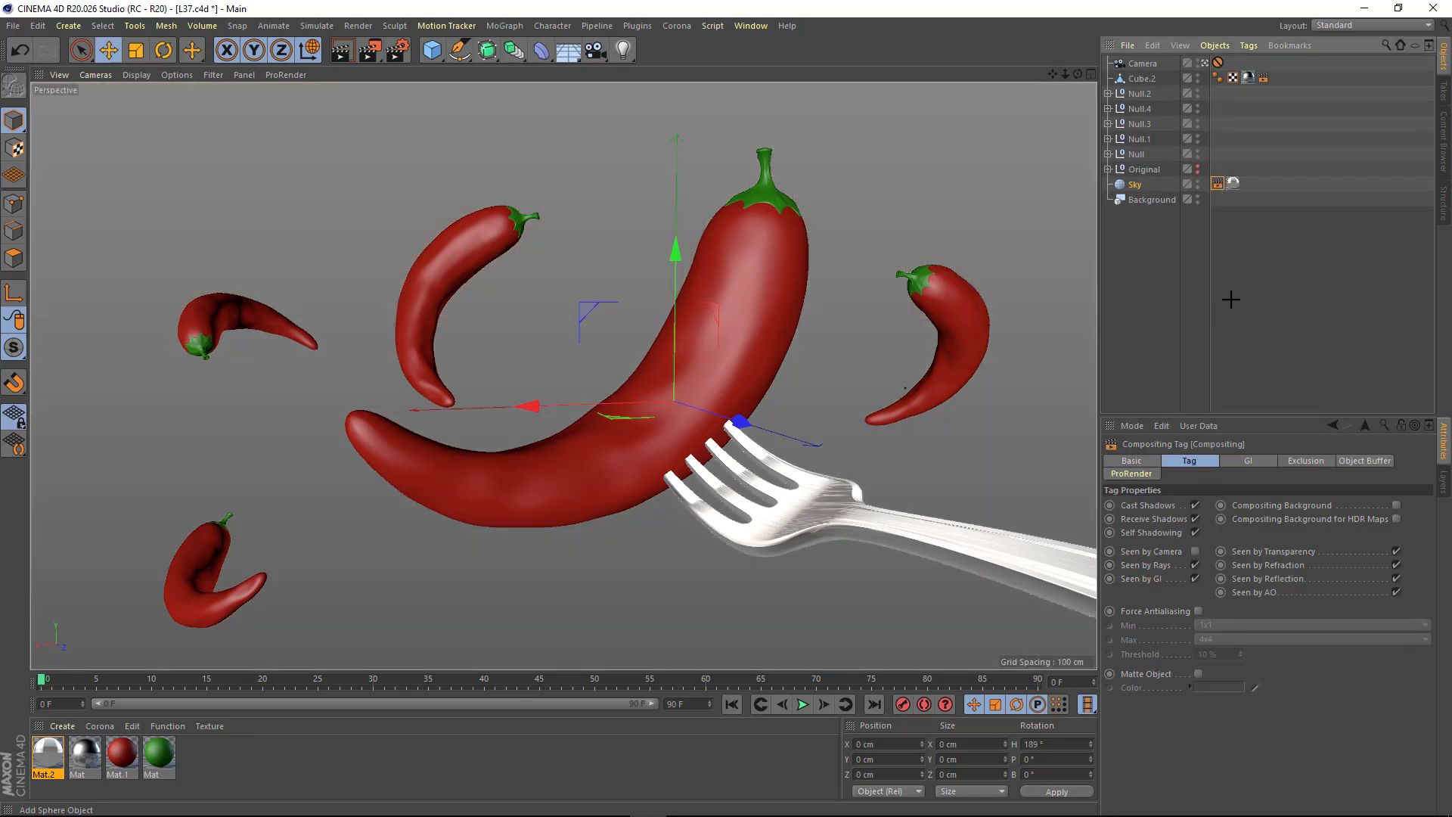
- Create a material with 0% brightness and apply it to the Background
double_click(245, 771)
double_click(48, 756)
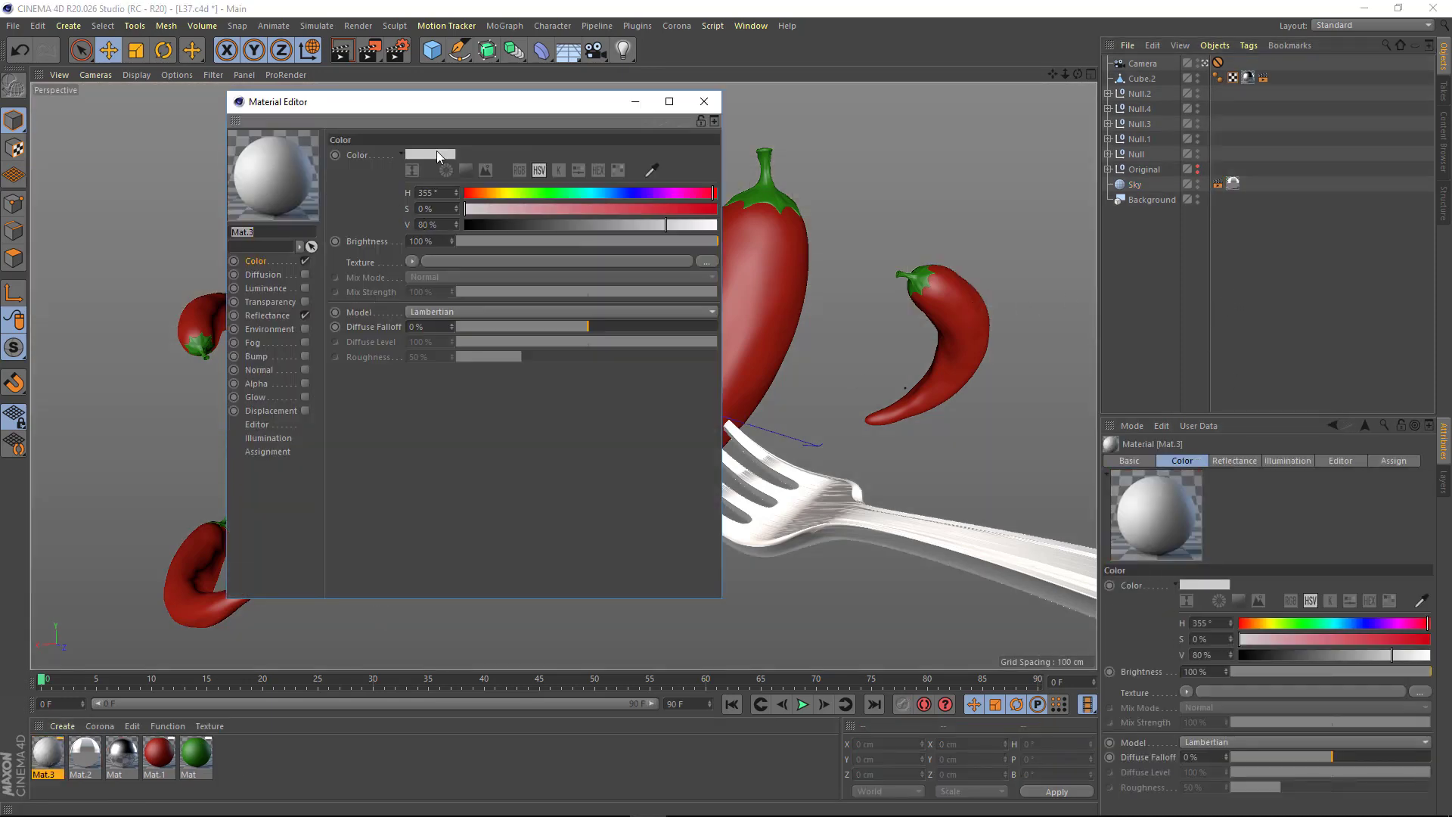
text(0)
key(Return)
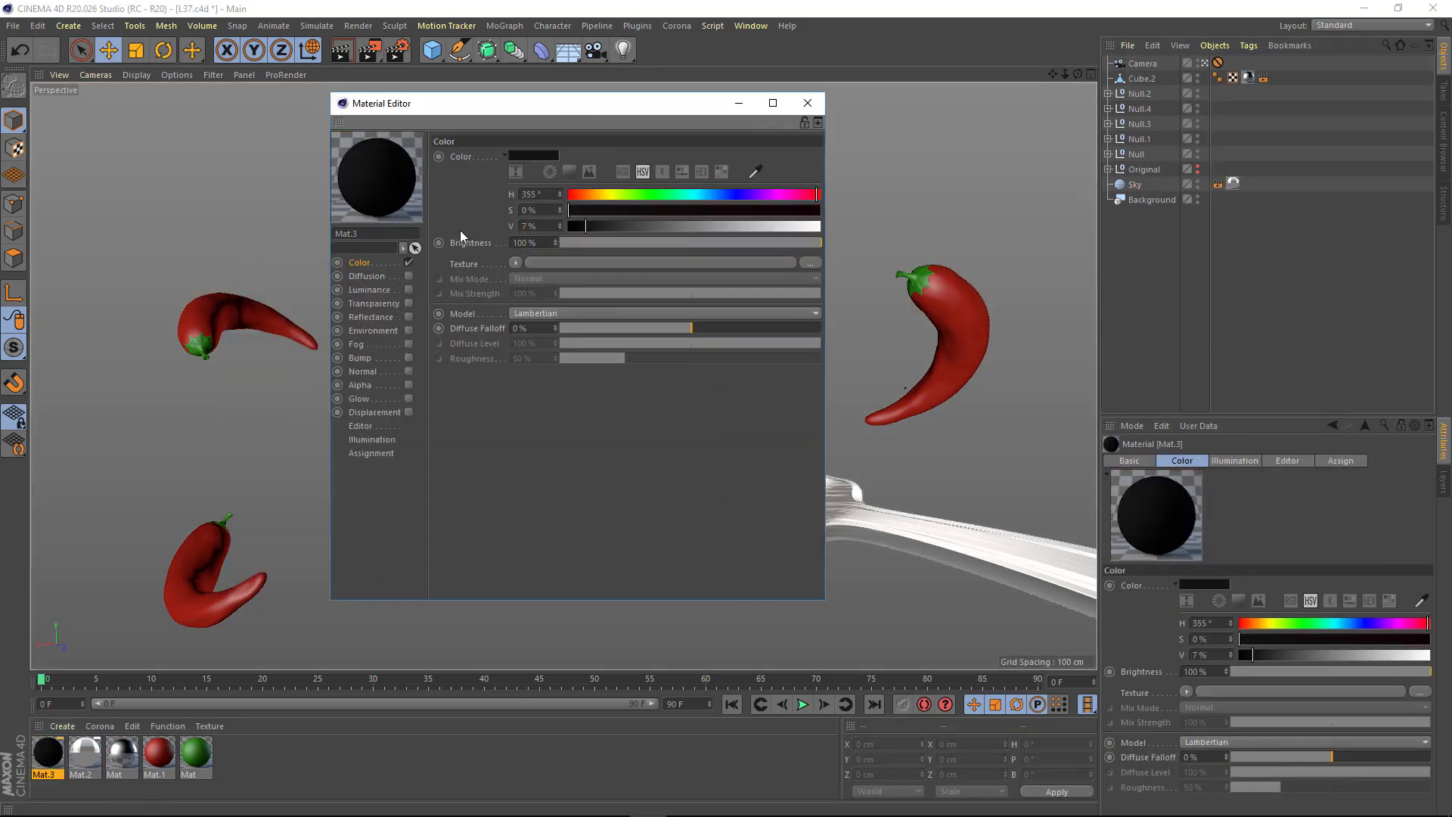
click(808, 103)
drag(48, 756, 1152, 200)
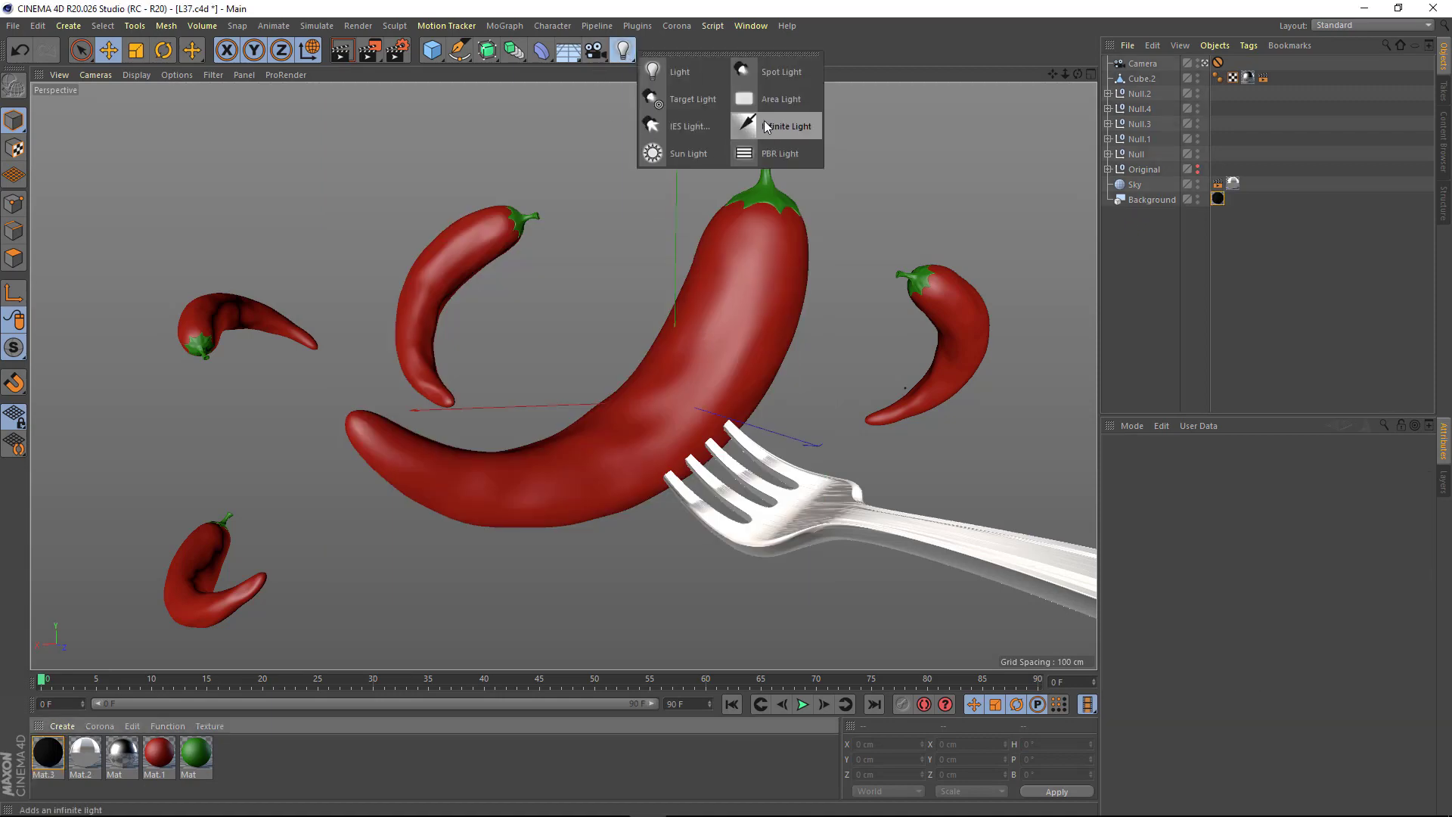
- Add an infinite light targeting a new null and move it left of the peppers
drag(625, 54, 768, 127)
click(432, 50)
right_click(1135, 75)
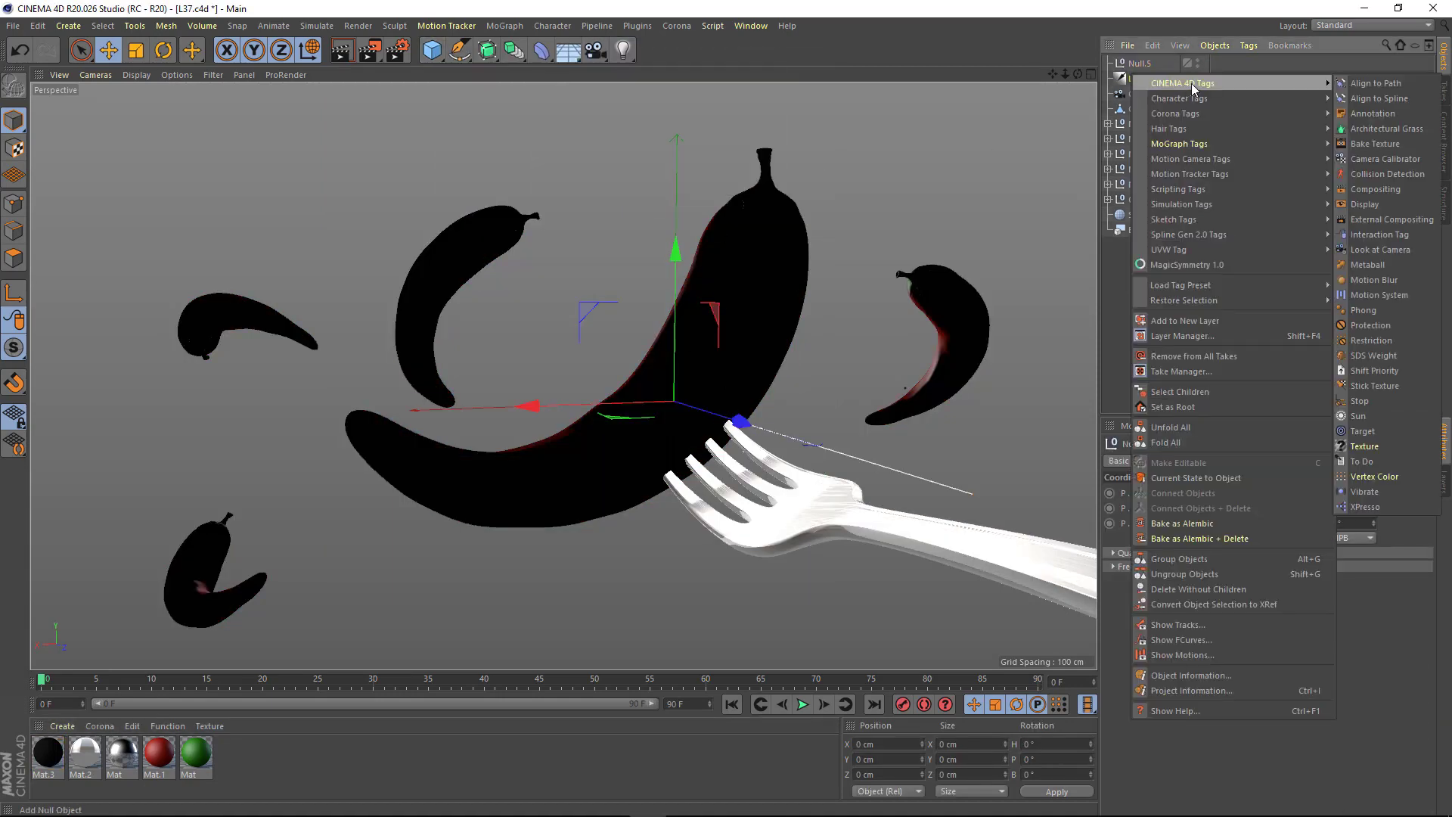
click(1364, 431)
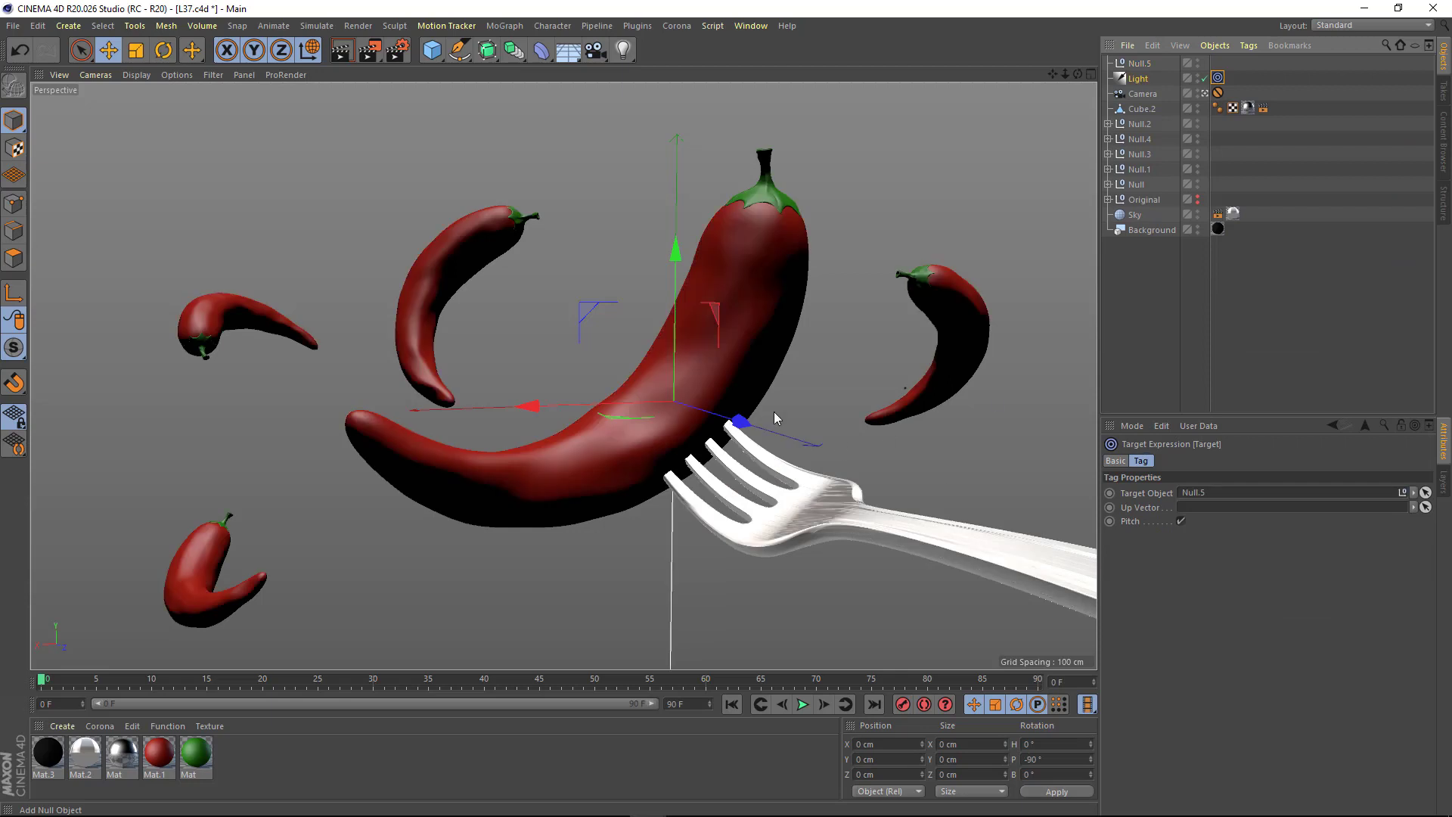
click(1127, 76)
mouse_move(738, 427)
mouse_down()
mouse_move(371, 293)
mouse_move(410, 120)
mouse_up()
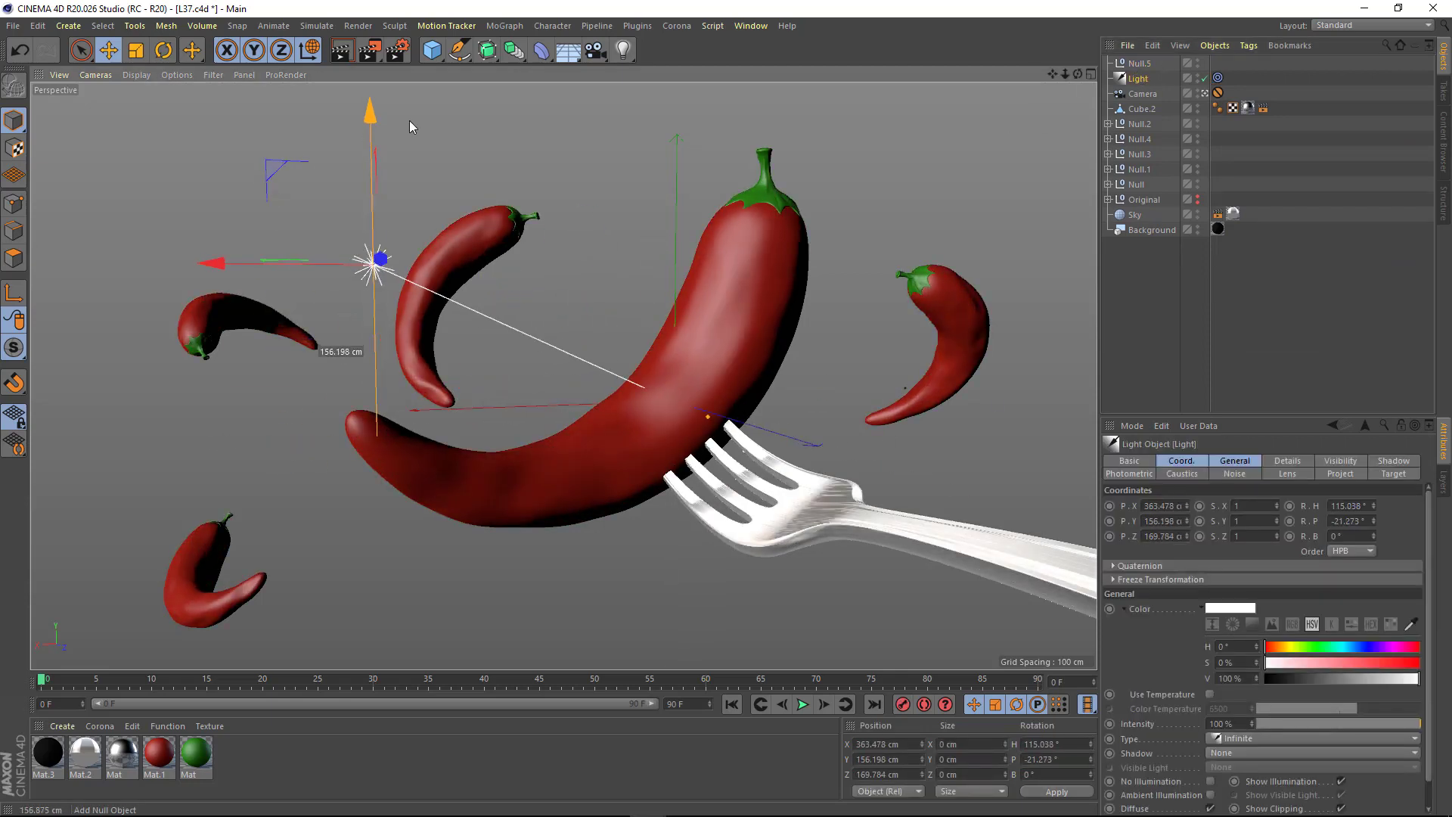
- Fine-tune the light's position in the top view and render a test image
middle_click(619, 301)
drag(847, 173, 951, 164)
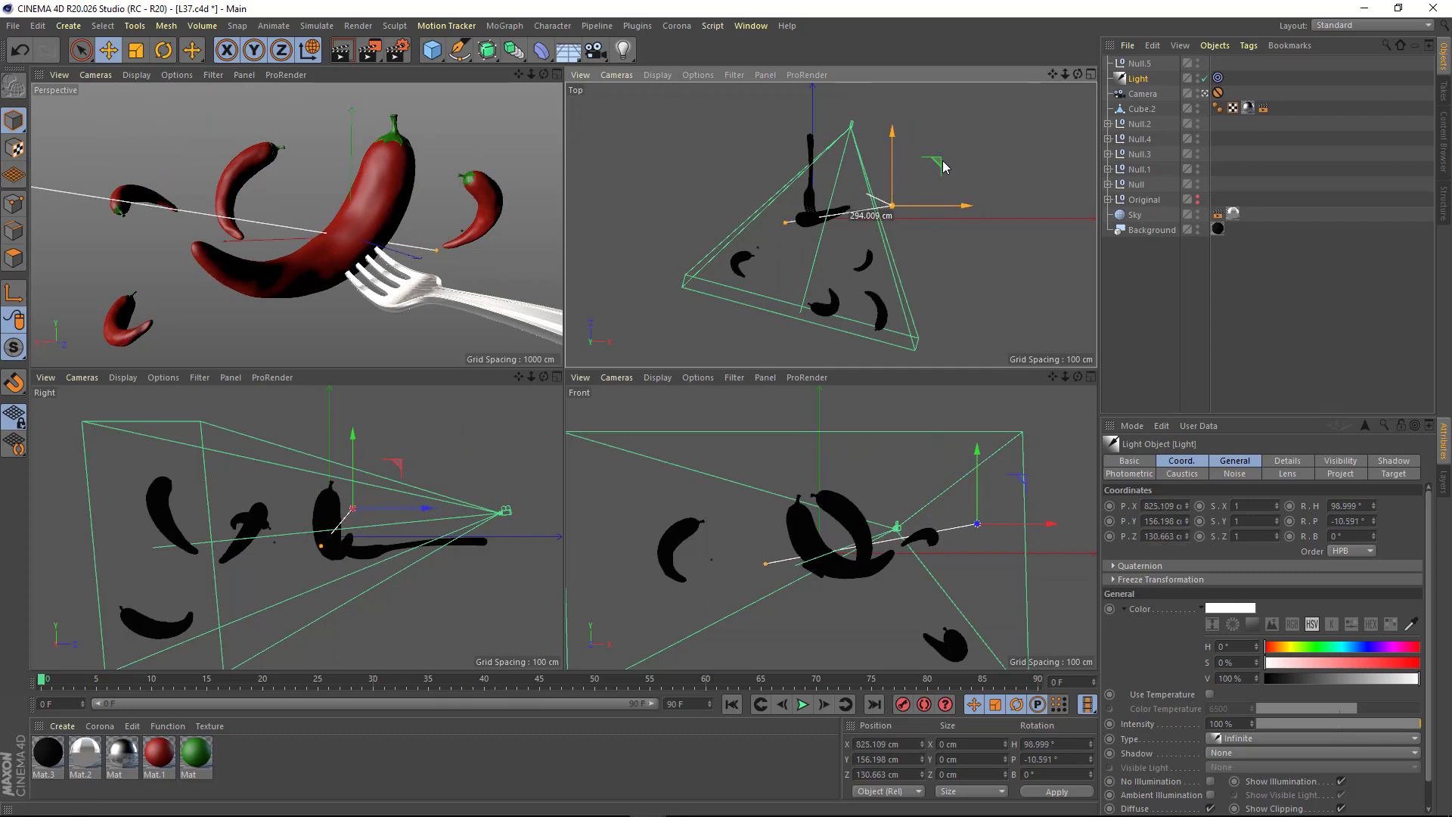
middle_click(457, 246)
click(1141, 291)
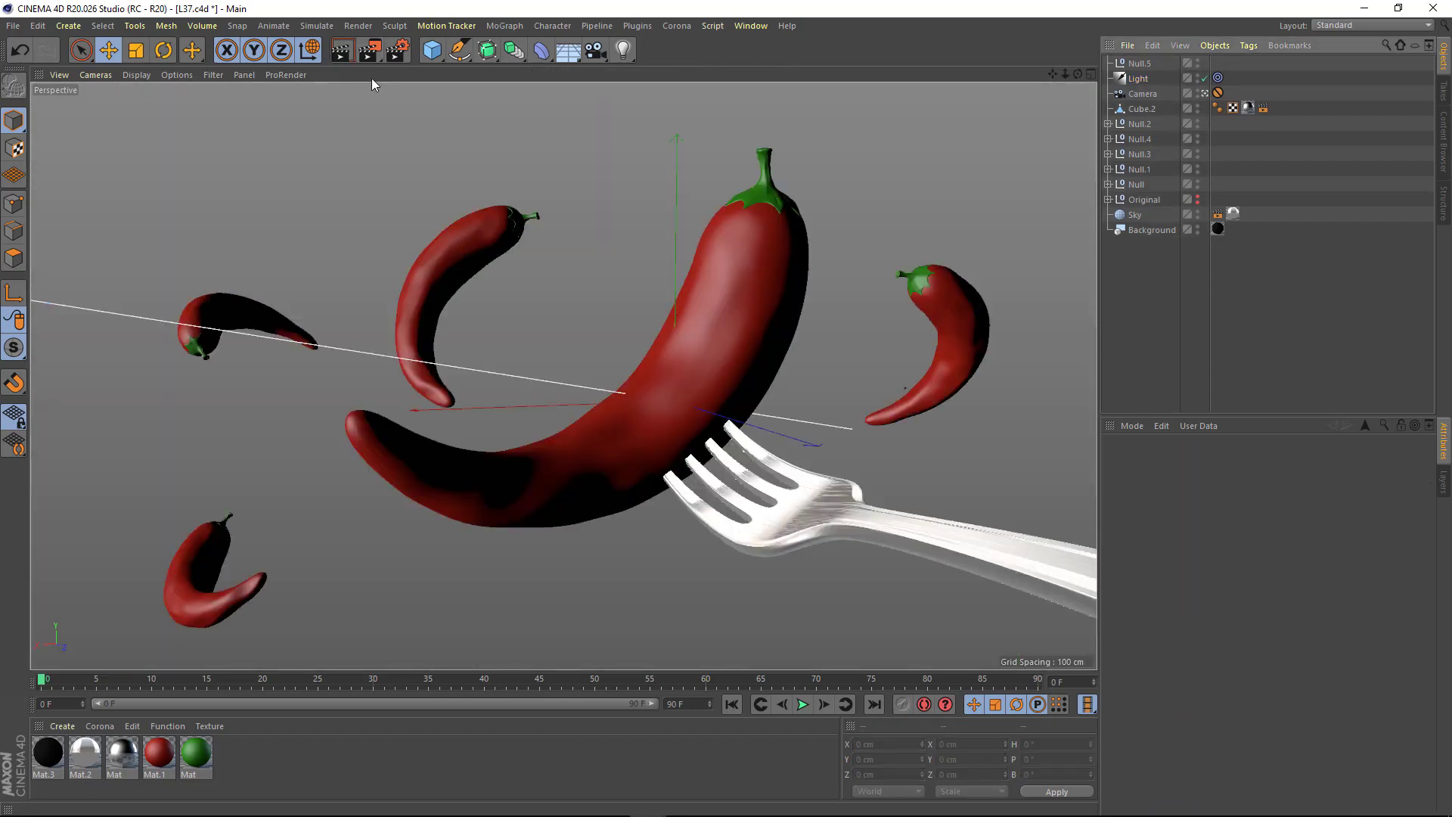
click(370, 50)
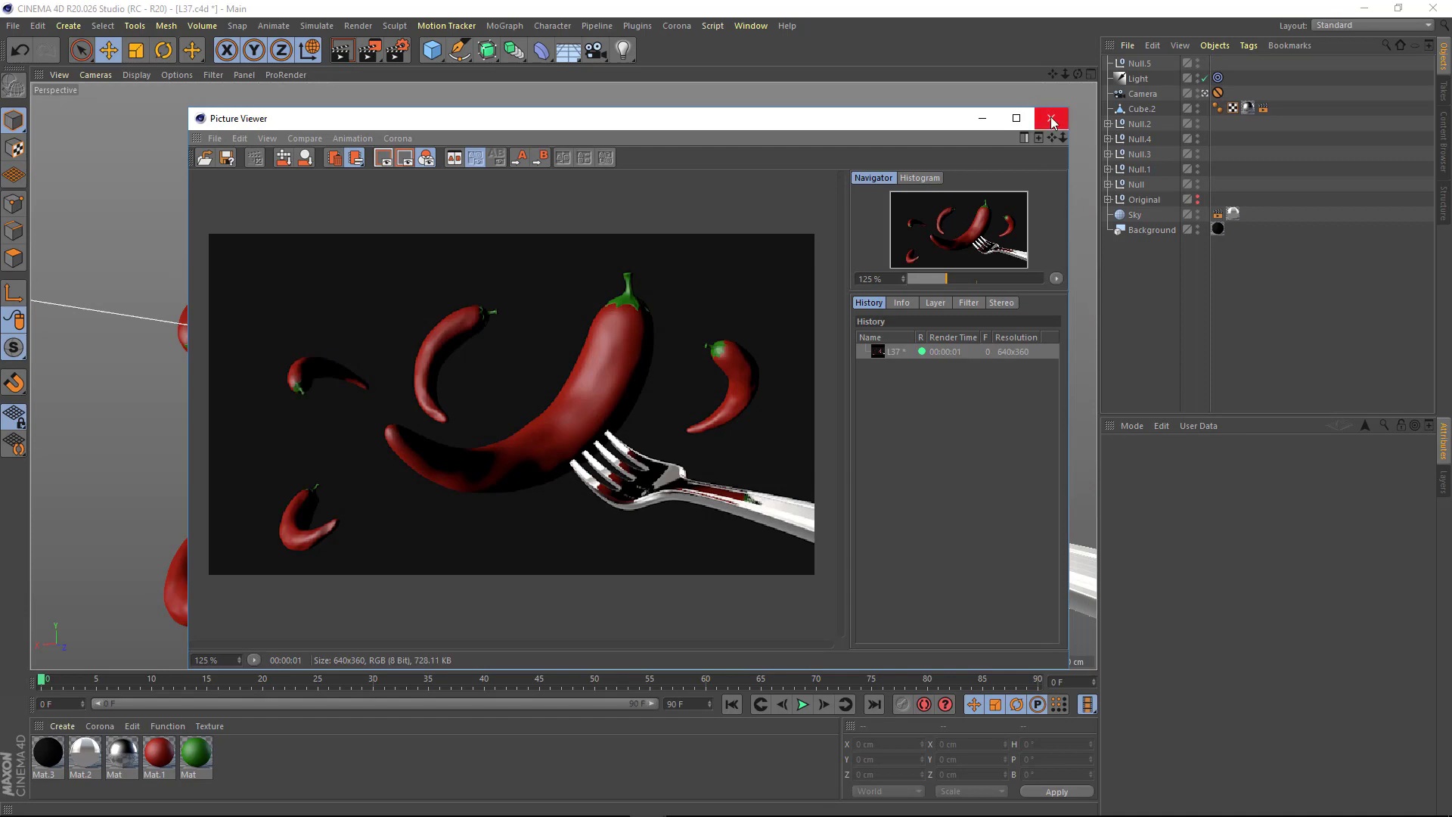
click(1052, 120)
- Open the Mat.1 pepper material and raise its colour saturation to 100%
double_click(159, 751)
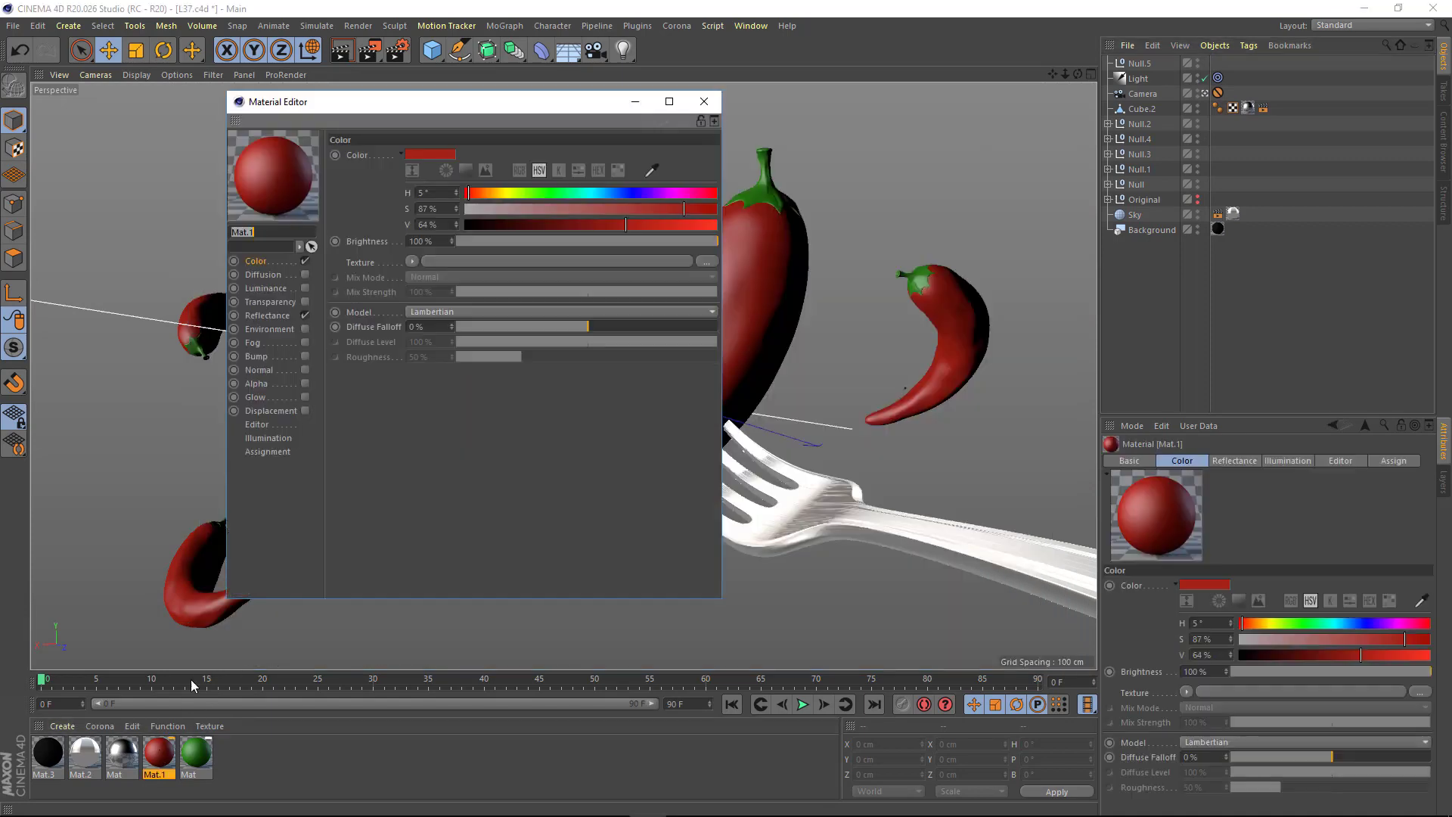
click(1195, 94)
drag(378, 102, 827, 147)
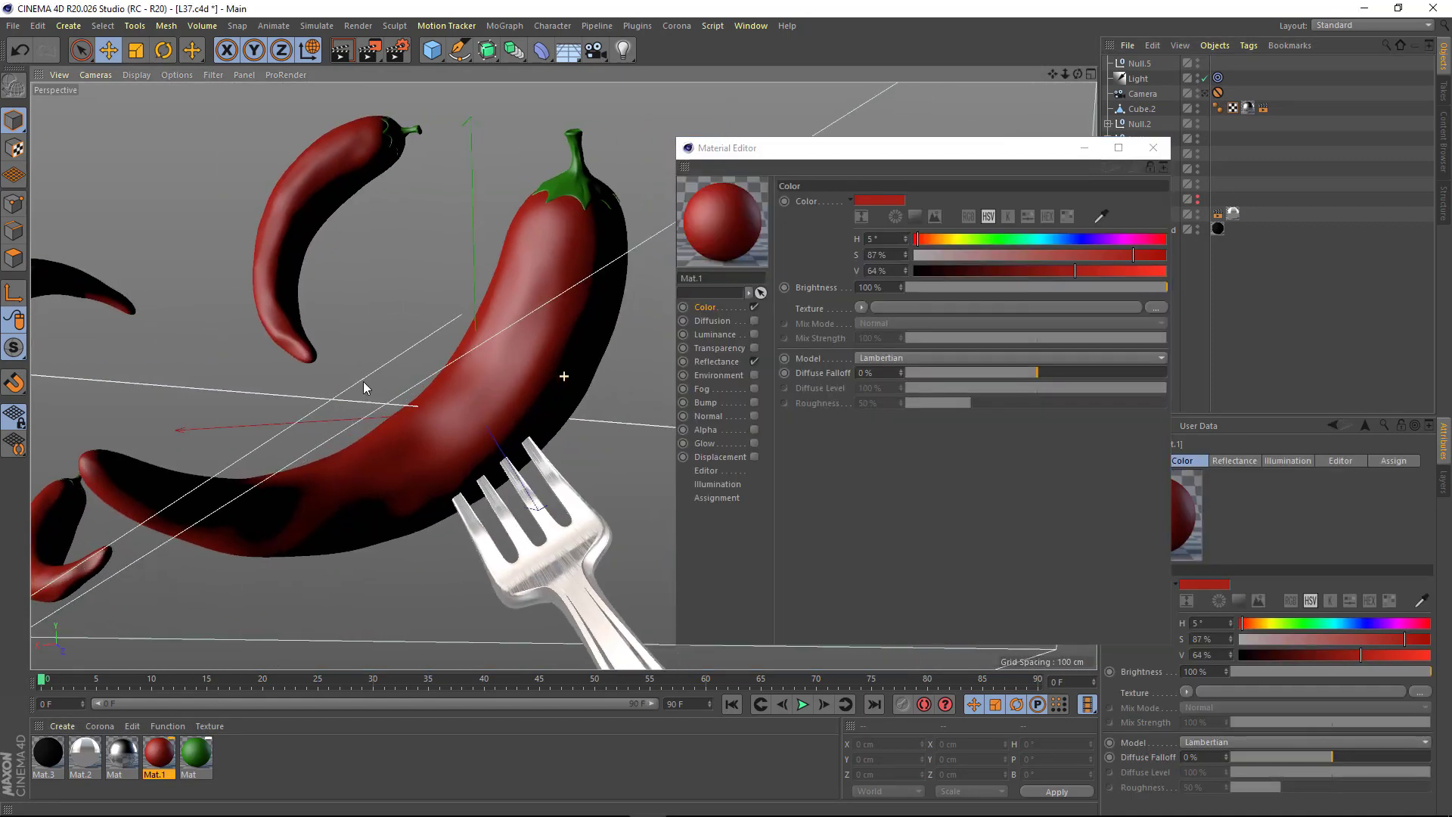
mouse_move(424, 409)
alt+mouse_down()
mouse_move(476, 393)
mouse_move(495, 355)
alt+mouse_up()
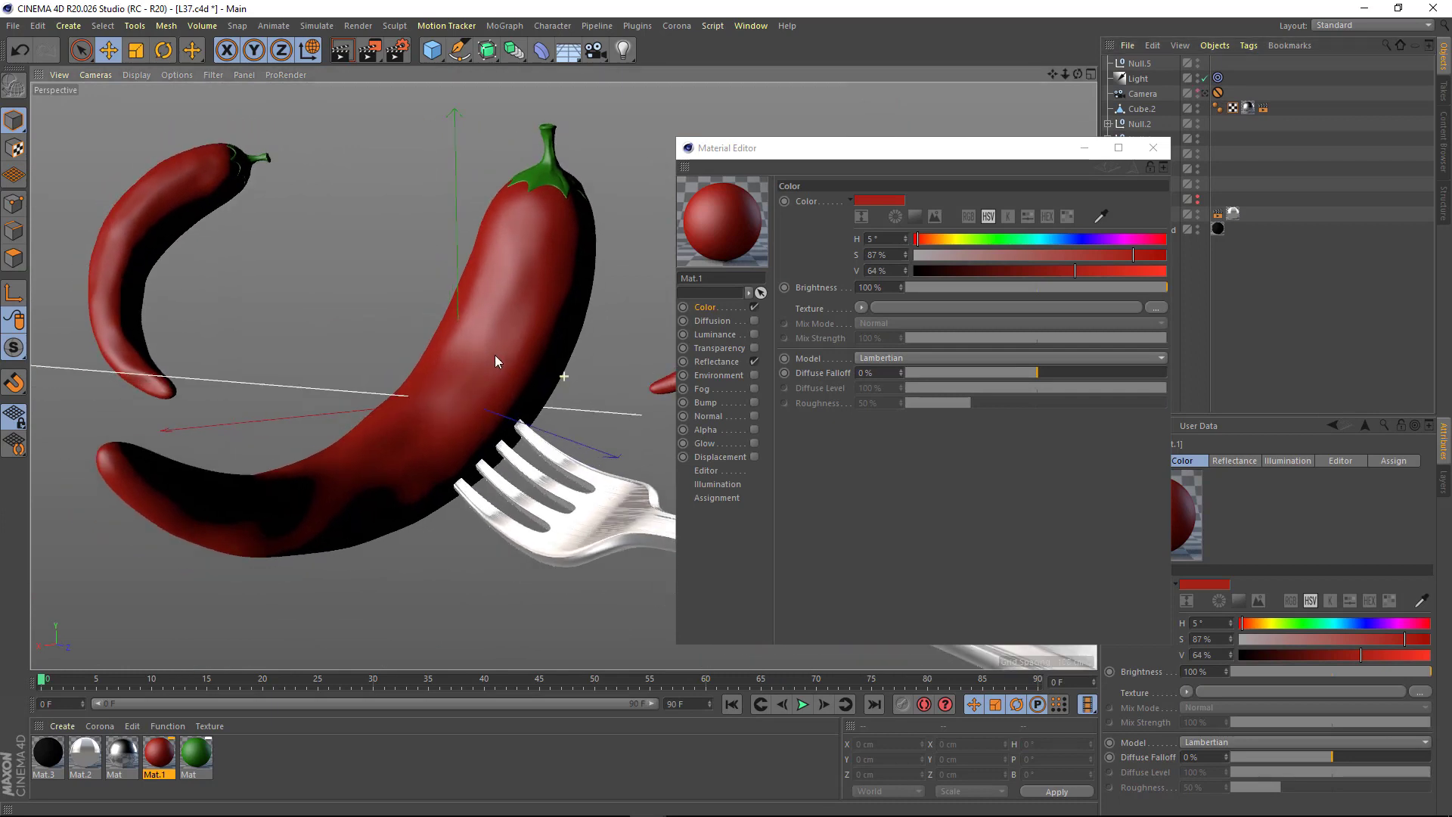
drag(817, 148, 779, 148)
text(355)
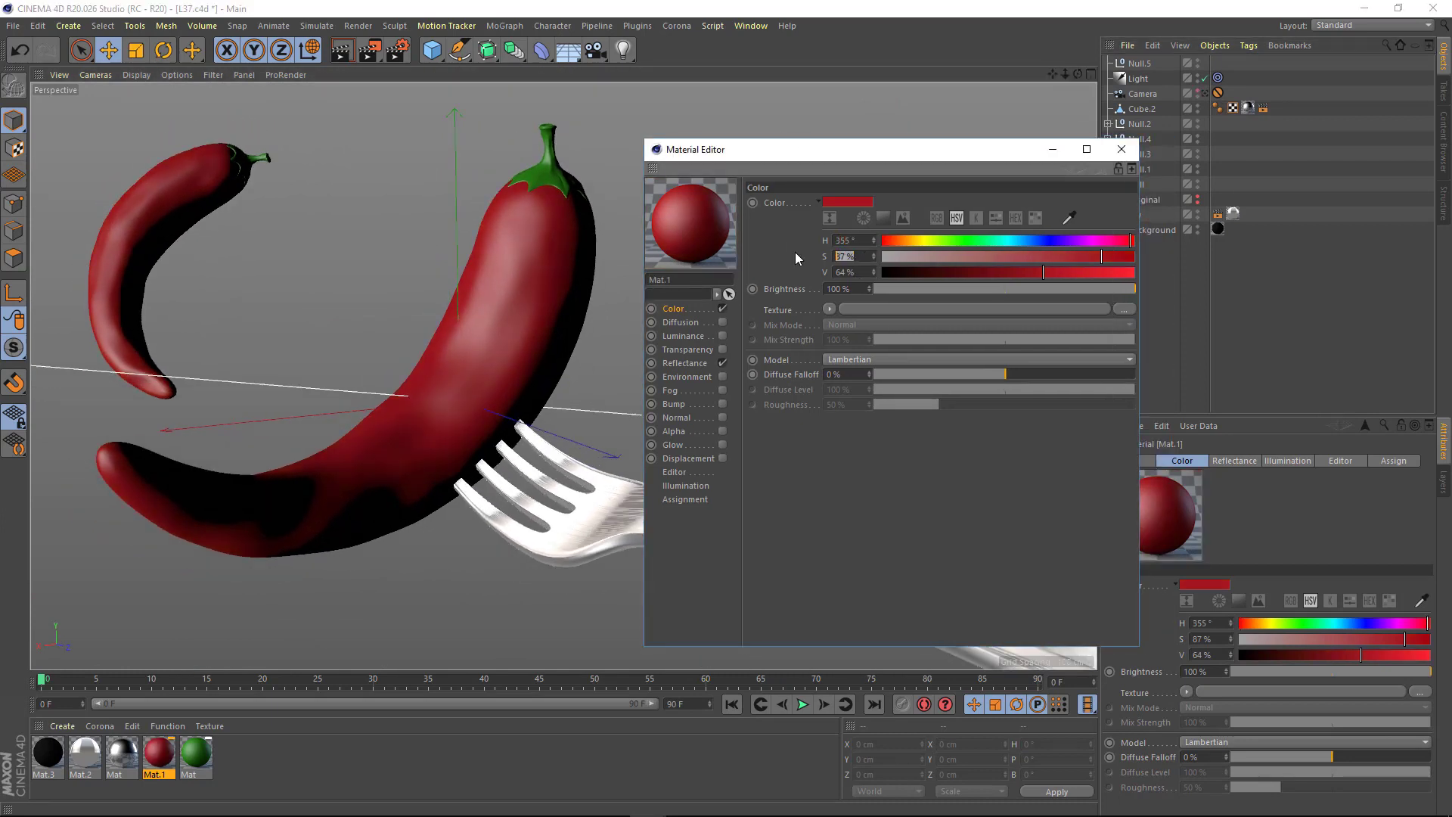
text(100)
key(Tab)
- Load a red-ended Fresnel into the colour texture, blended in Add mode at 15%
click(829, 308)
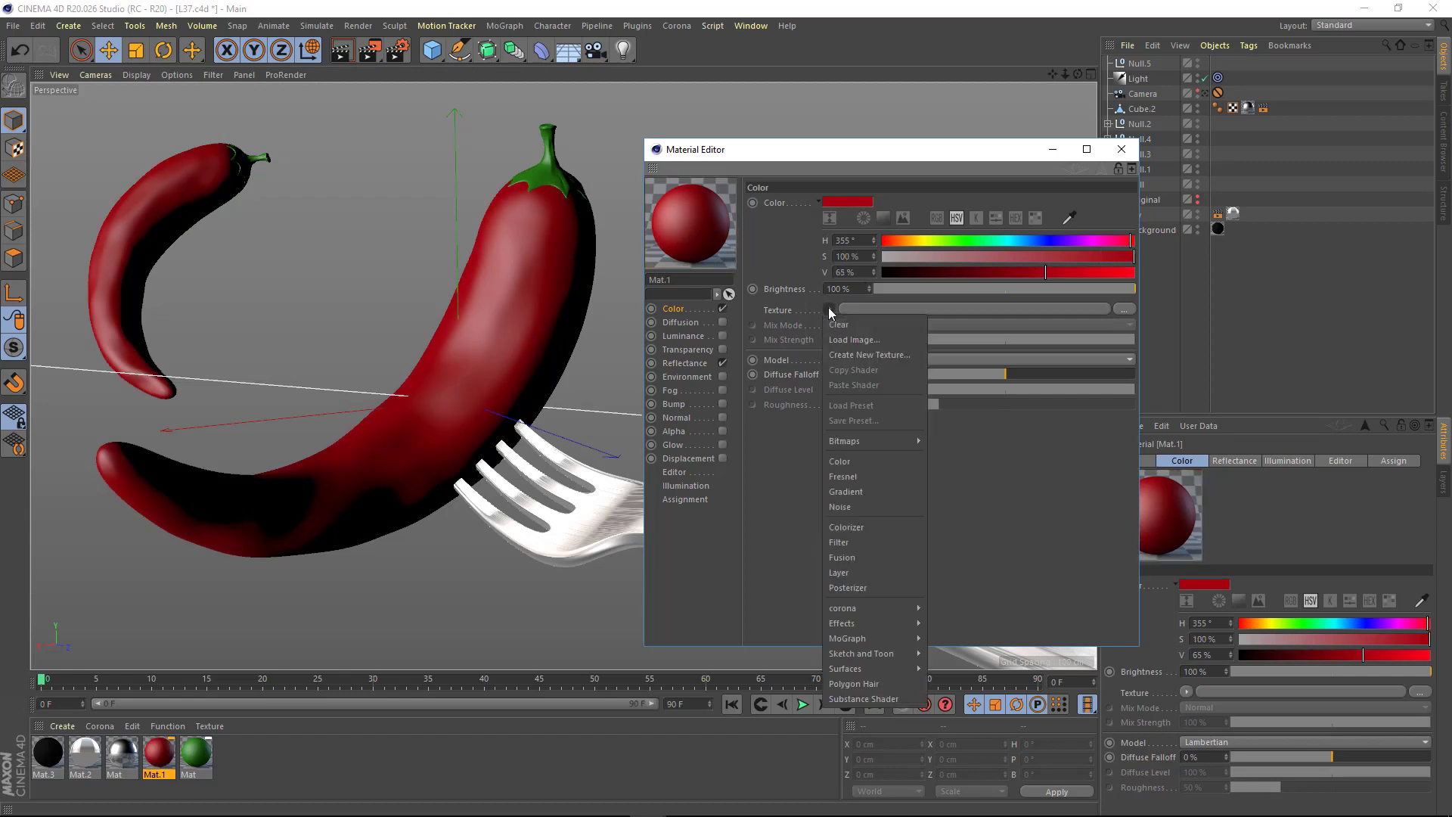
click(840, 477)
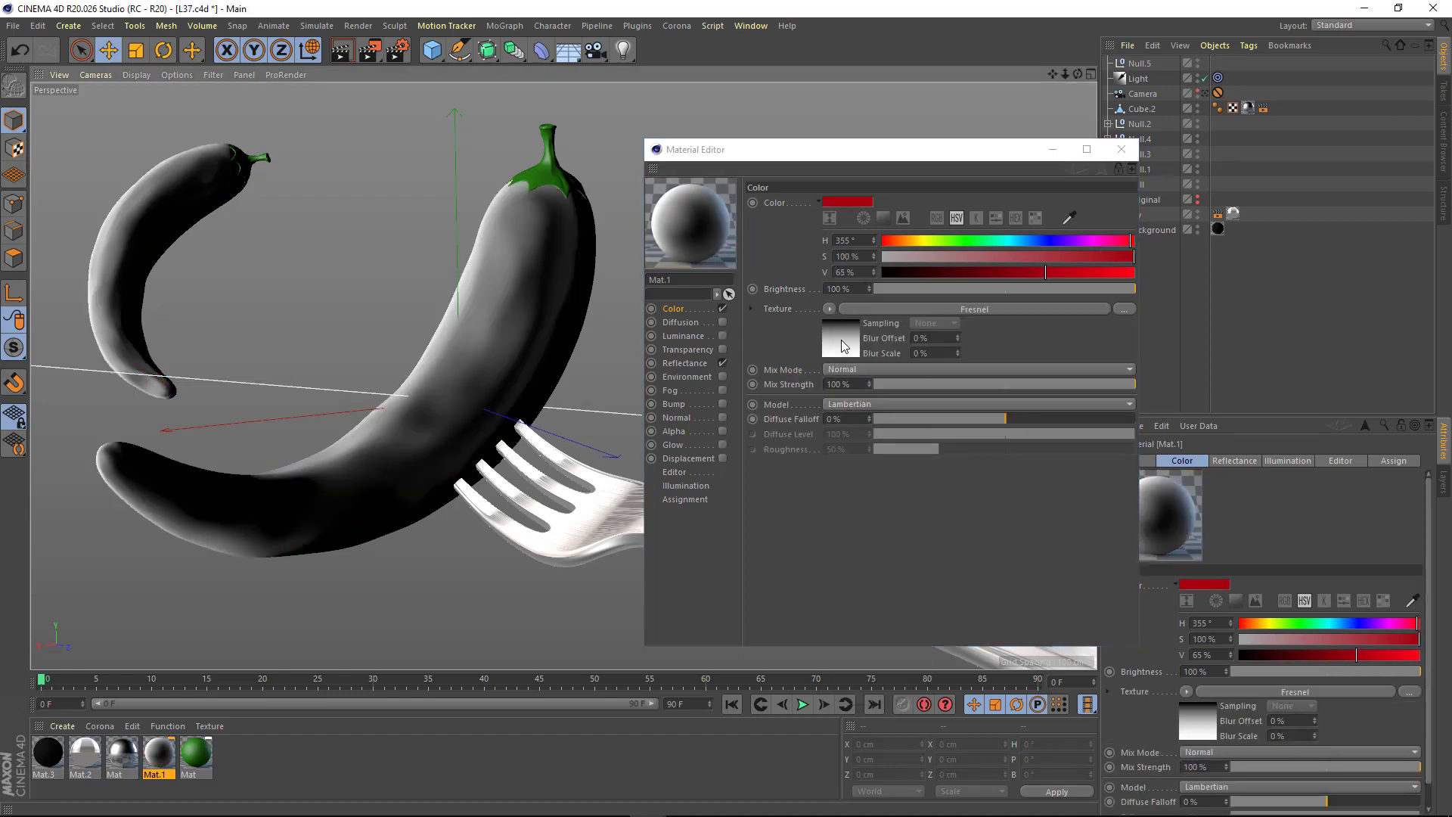
click(837, 356)
double_click(1128, 366)
text(355)
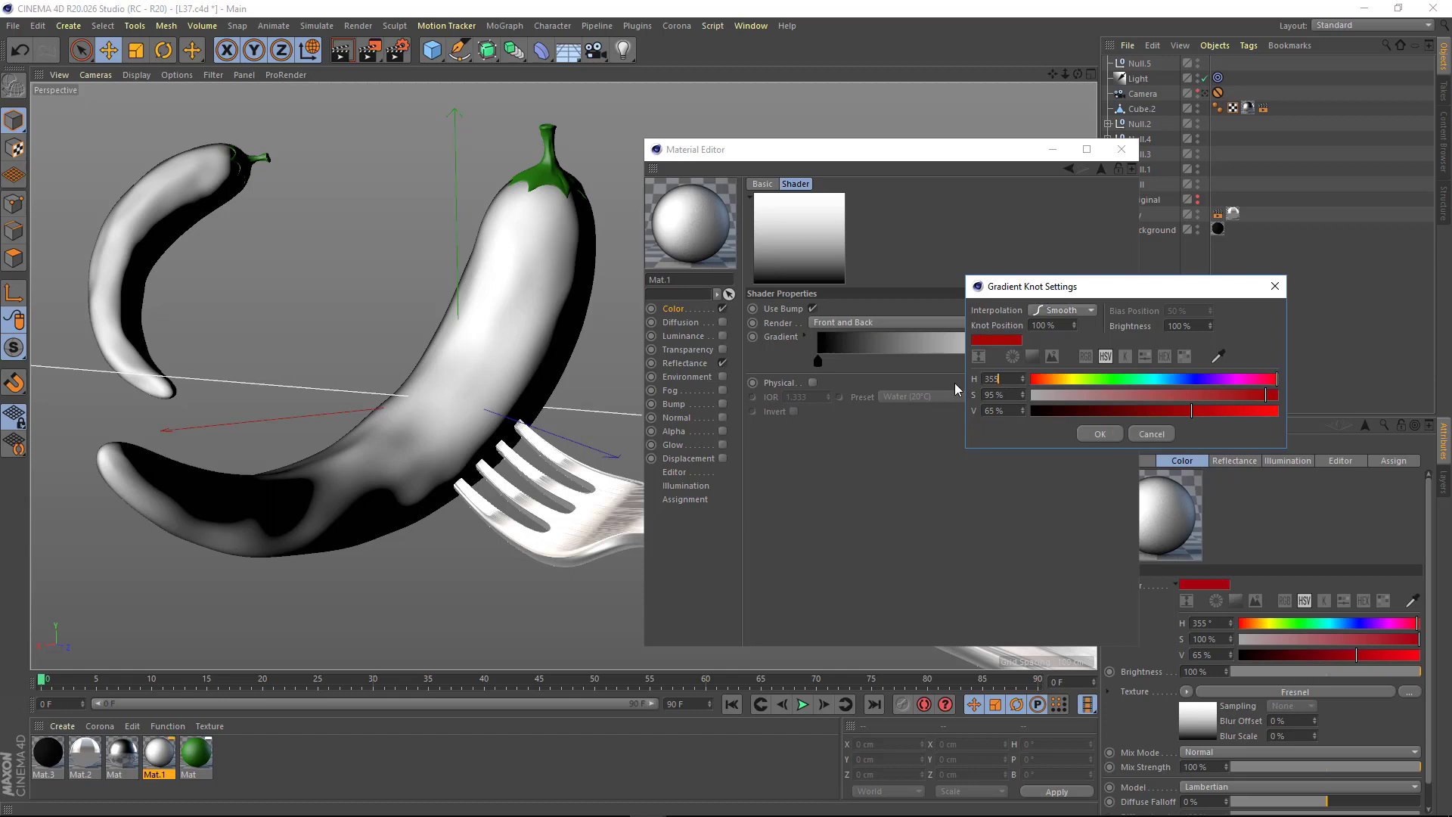
click(1106, 437)
click(679, 311)
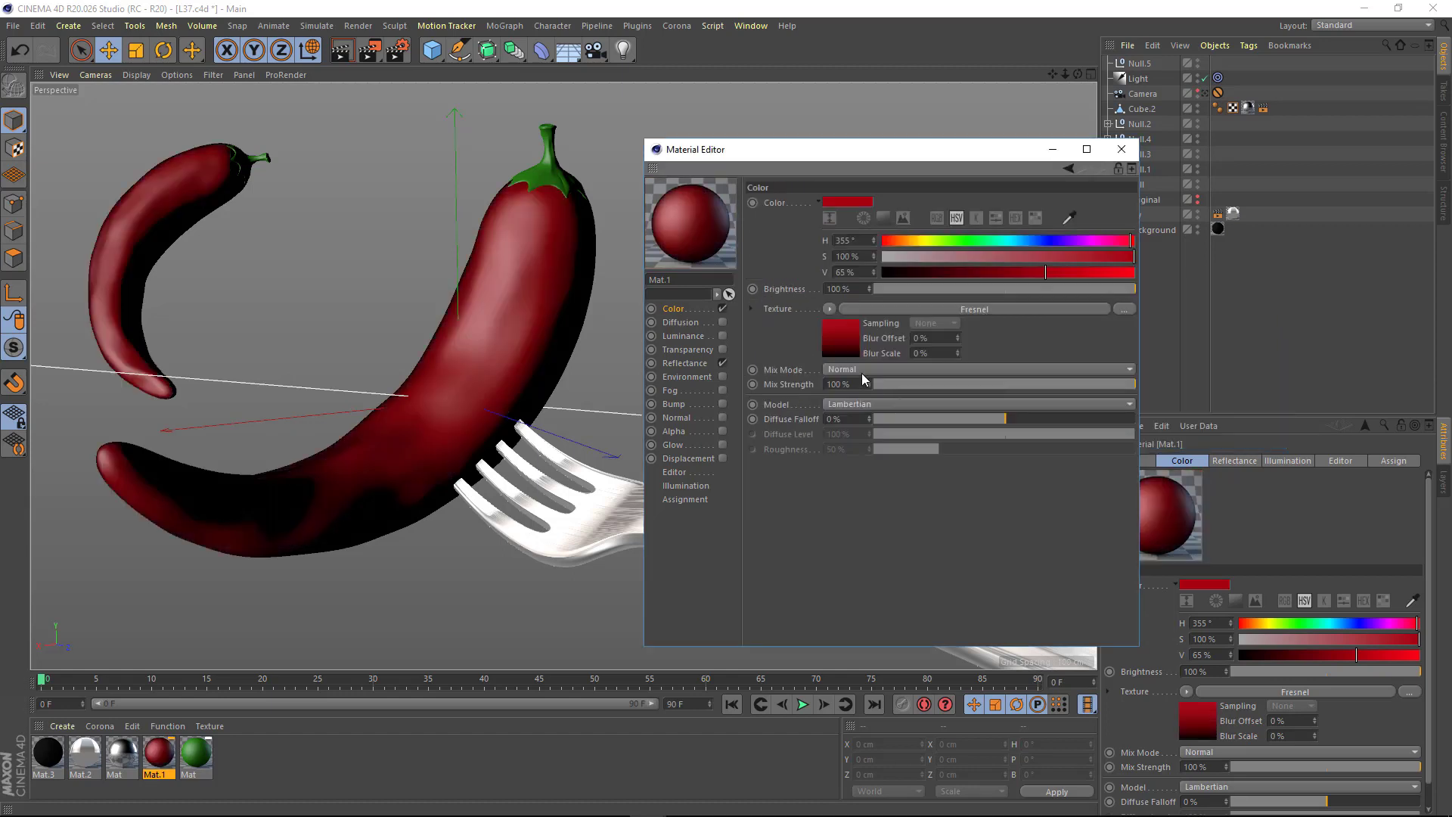
click(861, 371)
click(855, 383)
double_click(840, 385)
text(15)
key(Return)
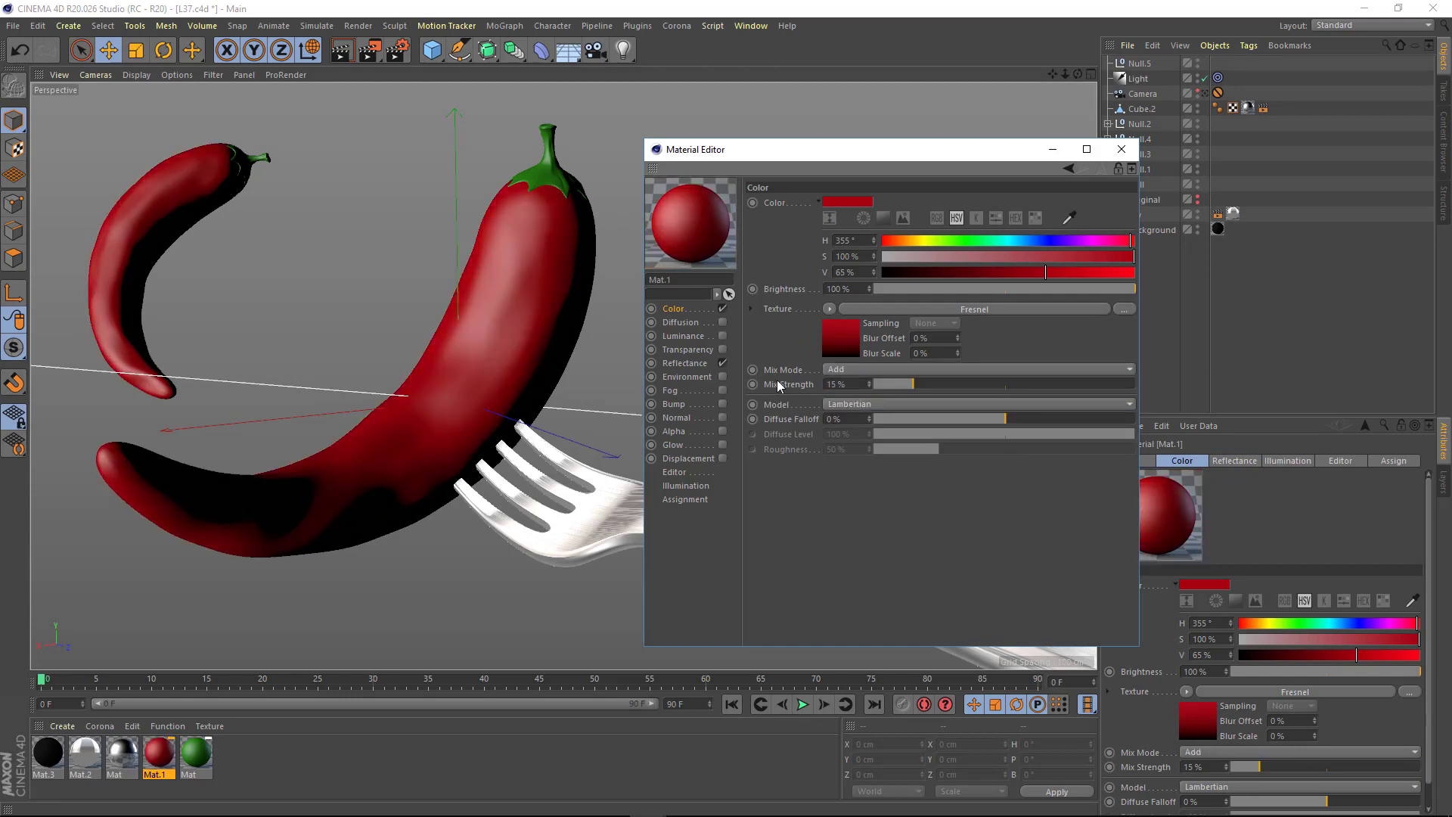
- Enable Diffusion with a Fresnel shader and invert its gradient
click(723, 322)
click(841, 264)
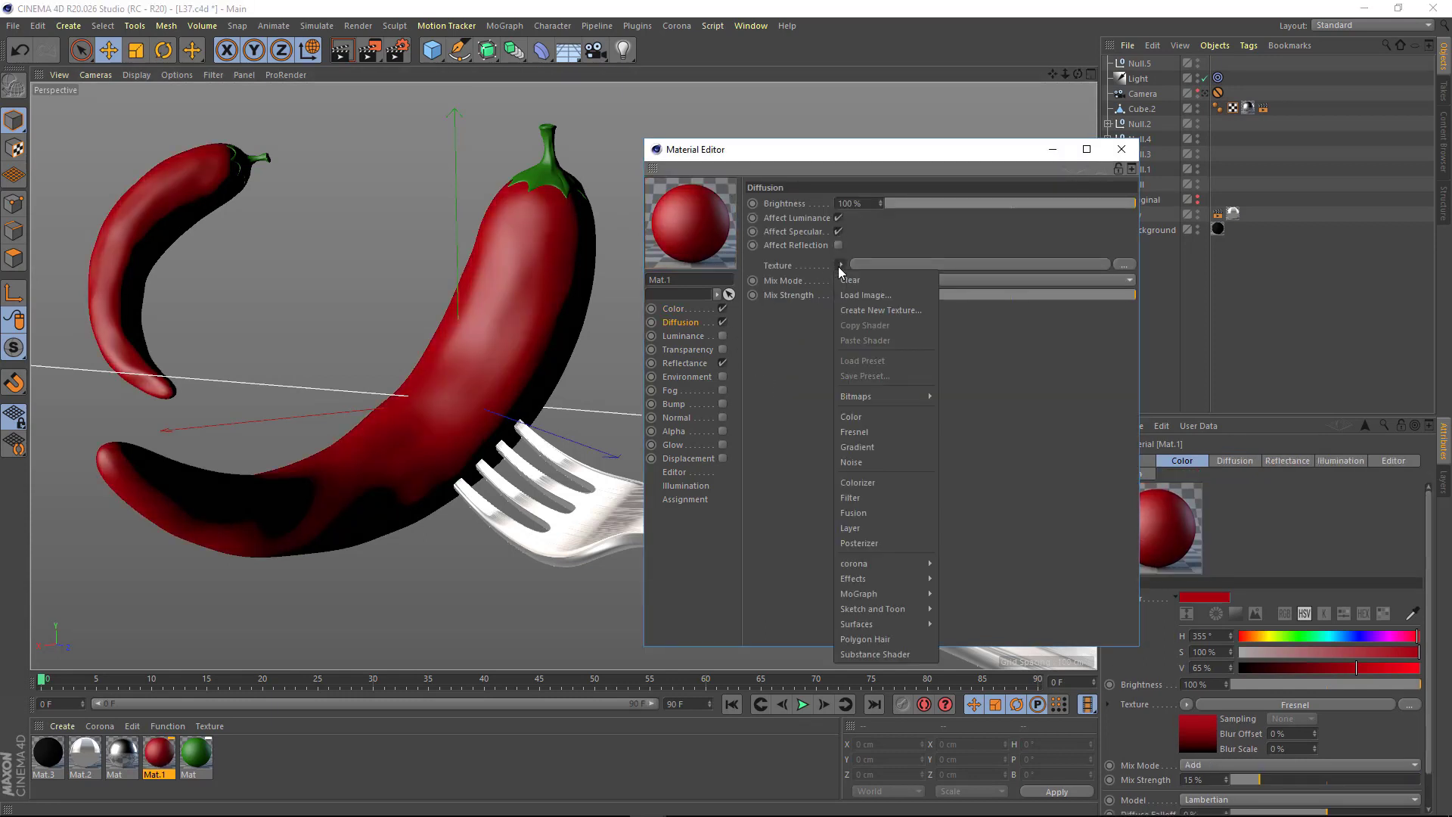
click(852, 427)
click(864, 312)
right_click(868, 346)
click(908, 355)
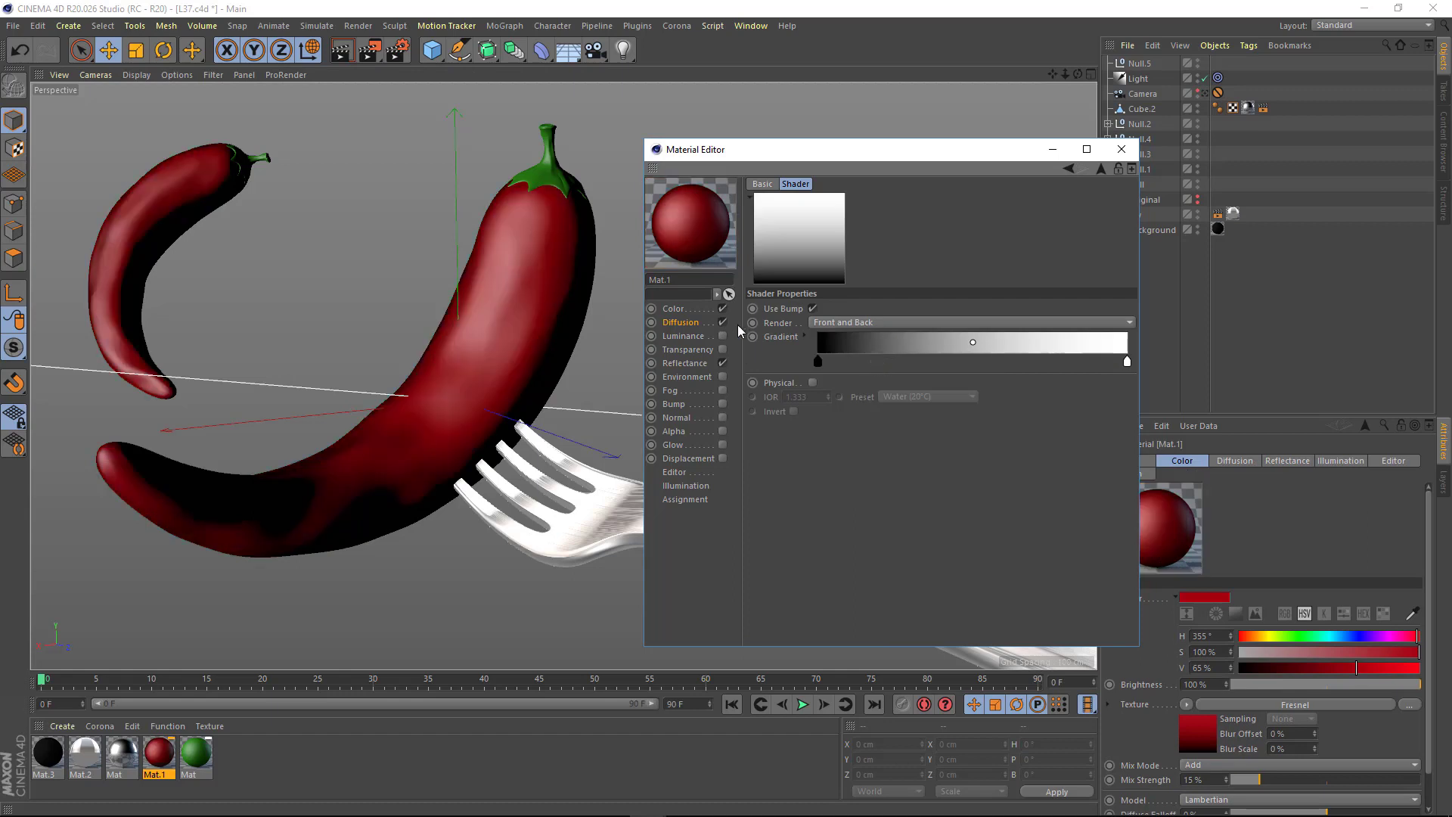
click(685, 322)
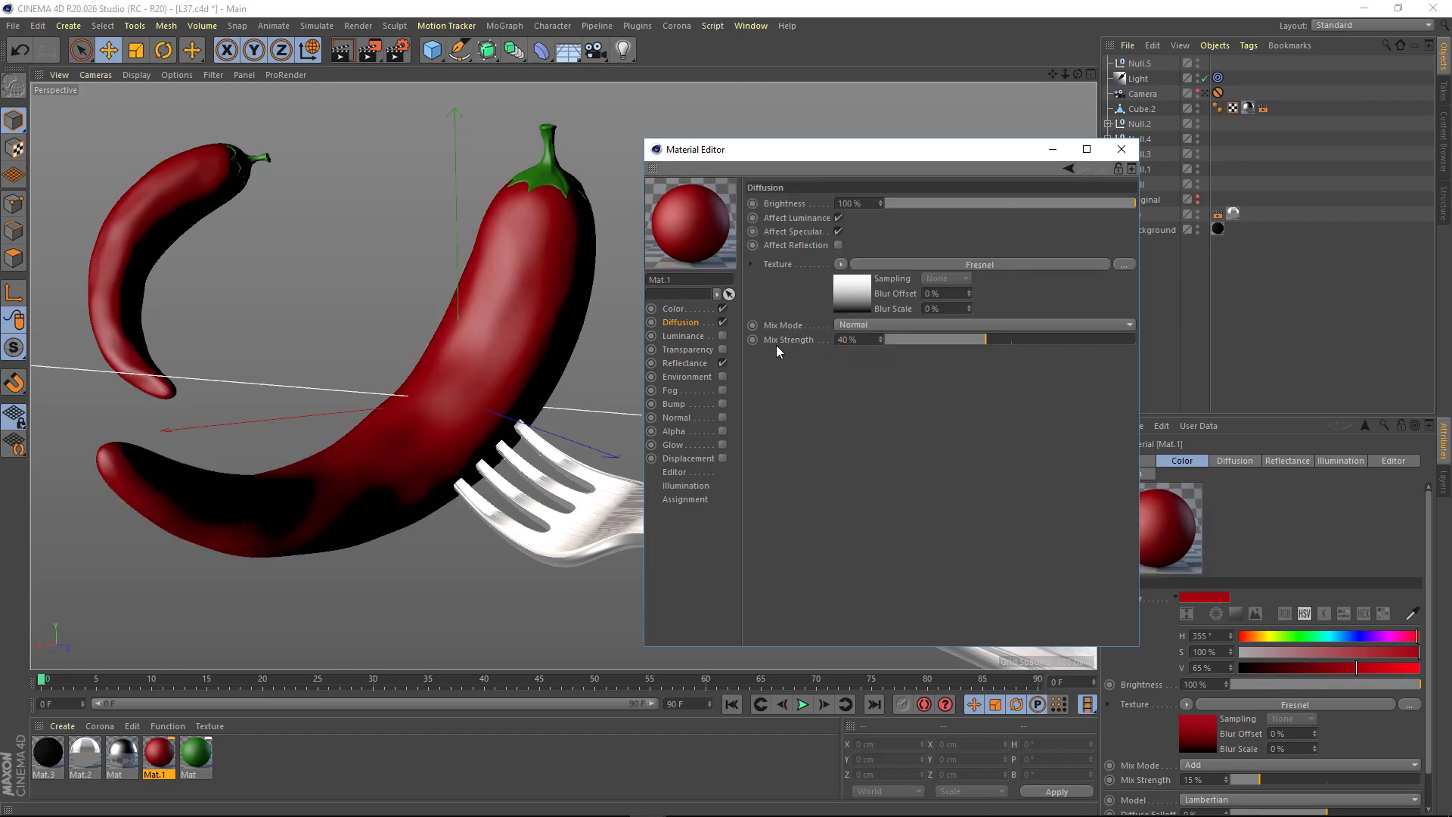
- Copy the red colour from the Color channel toward Luminance
click(718, 334)
click(673, 309)
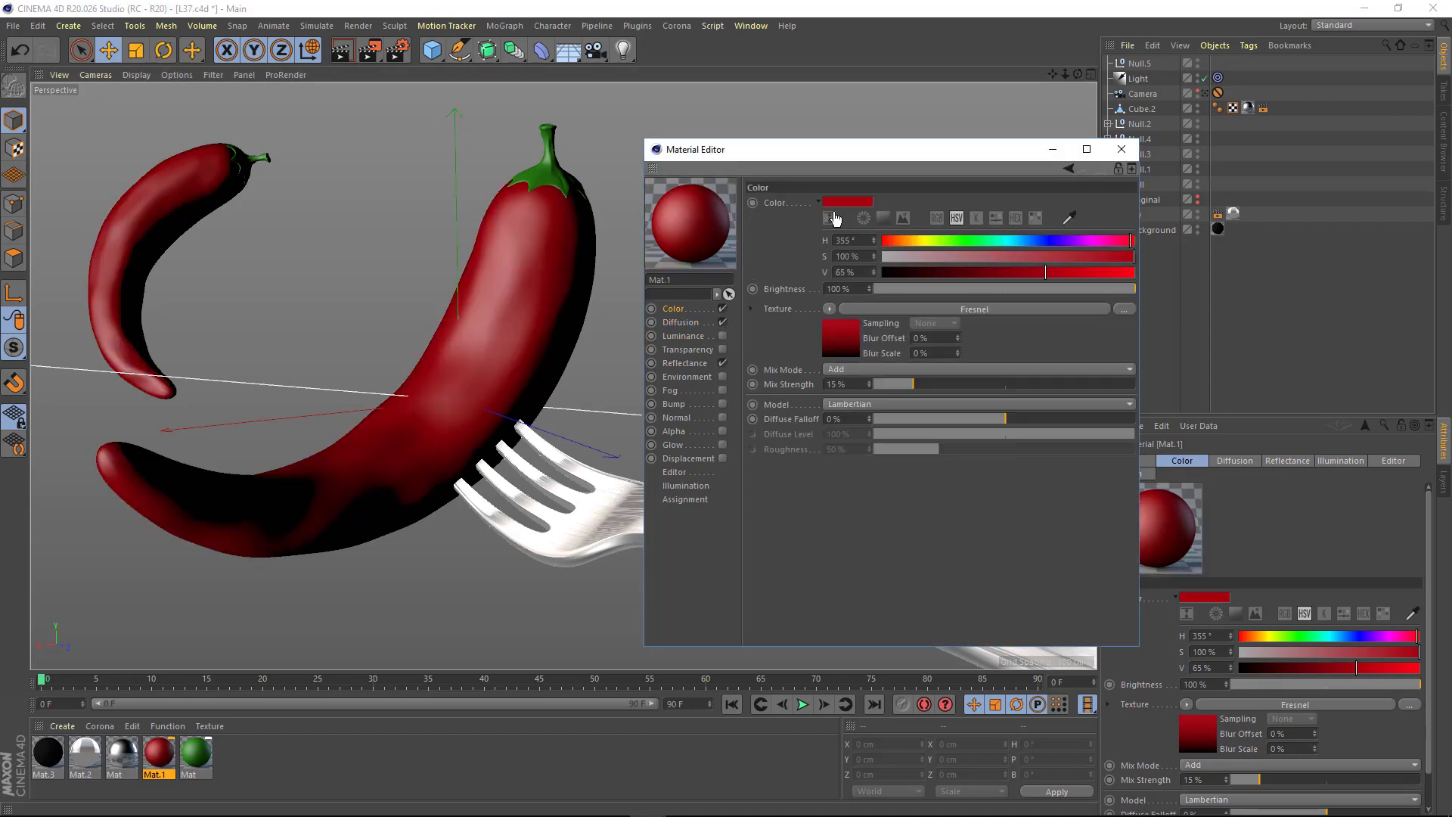
drag(724, 307, 811, 290)
- Give the Luminance channel the red colour at 20% brightness
drag(829, 207, 839, 202)
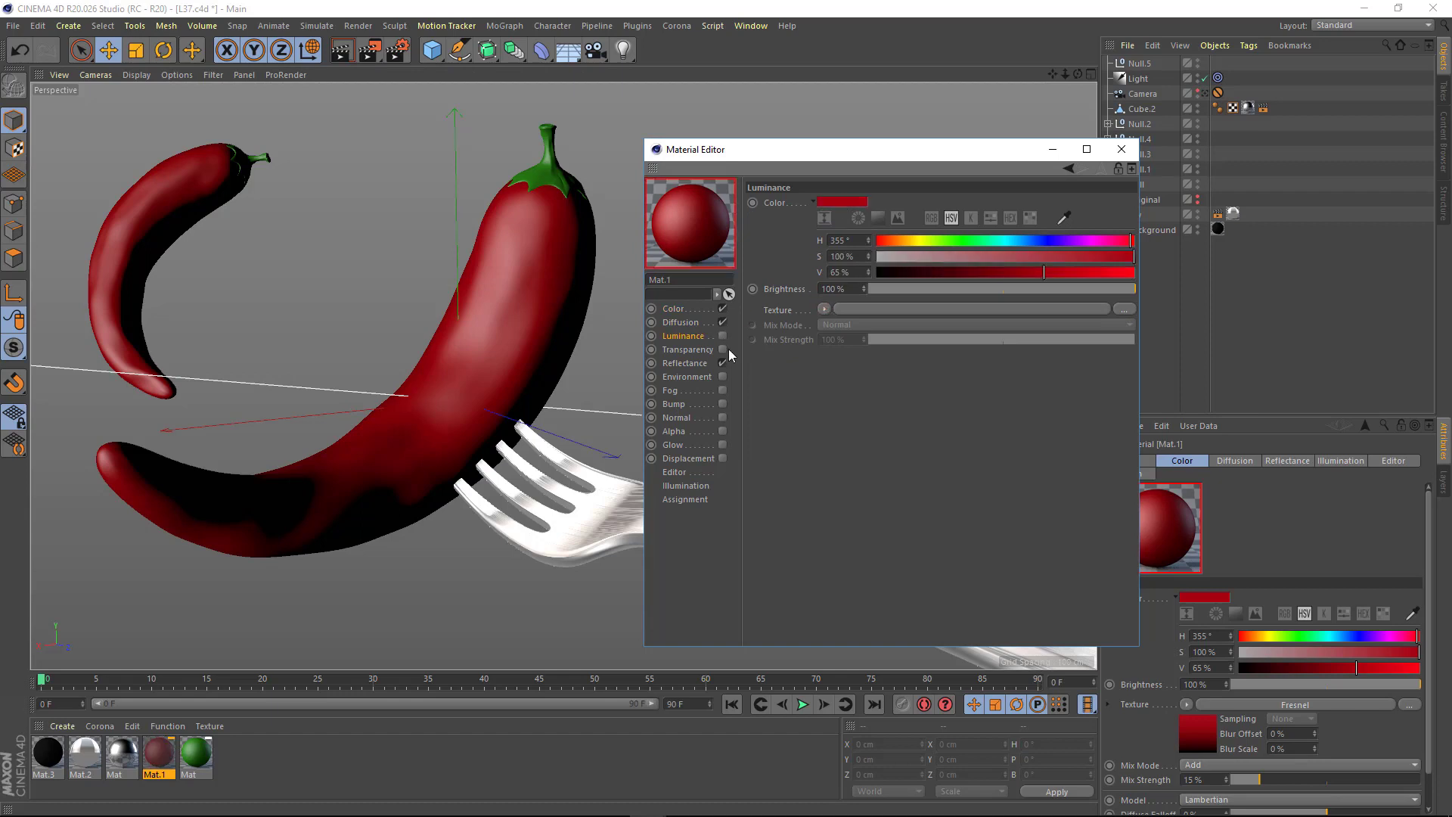
text(20)
key(Return)
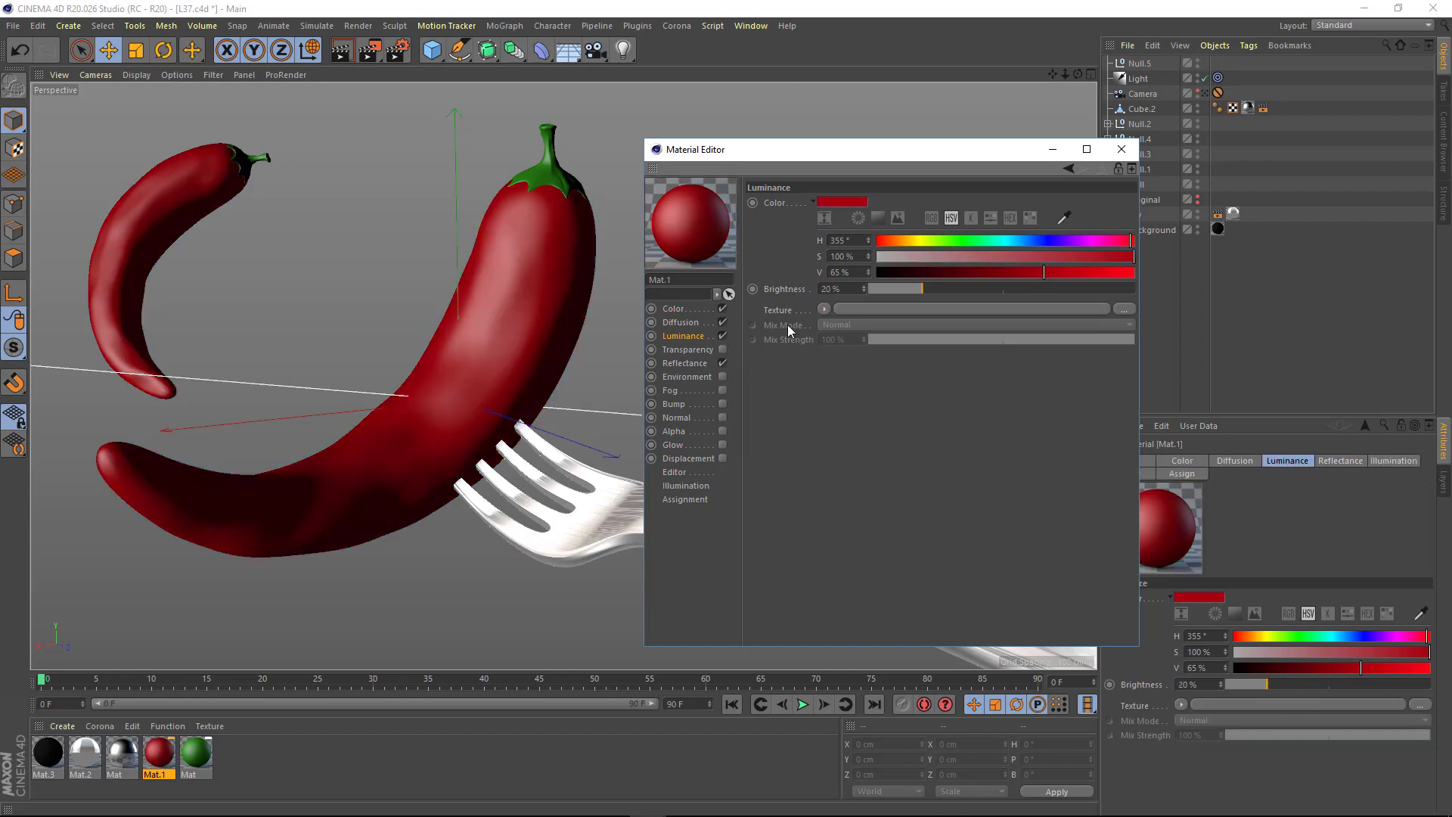
- Set the Default Specular layer width to 53% and adjust its falloff and inner width
click(693, 364)
click(849, 217)
text(53)
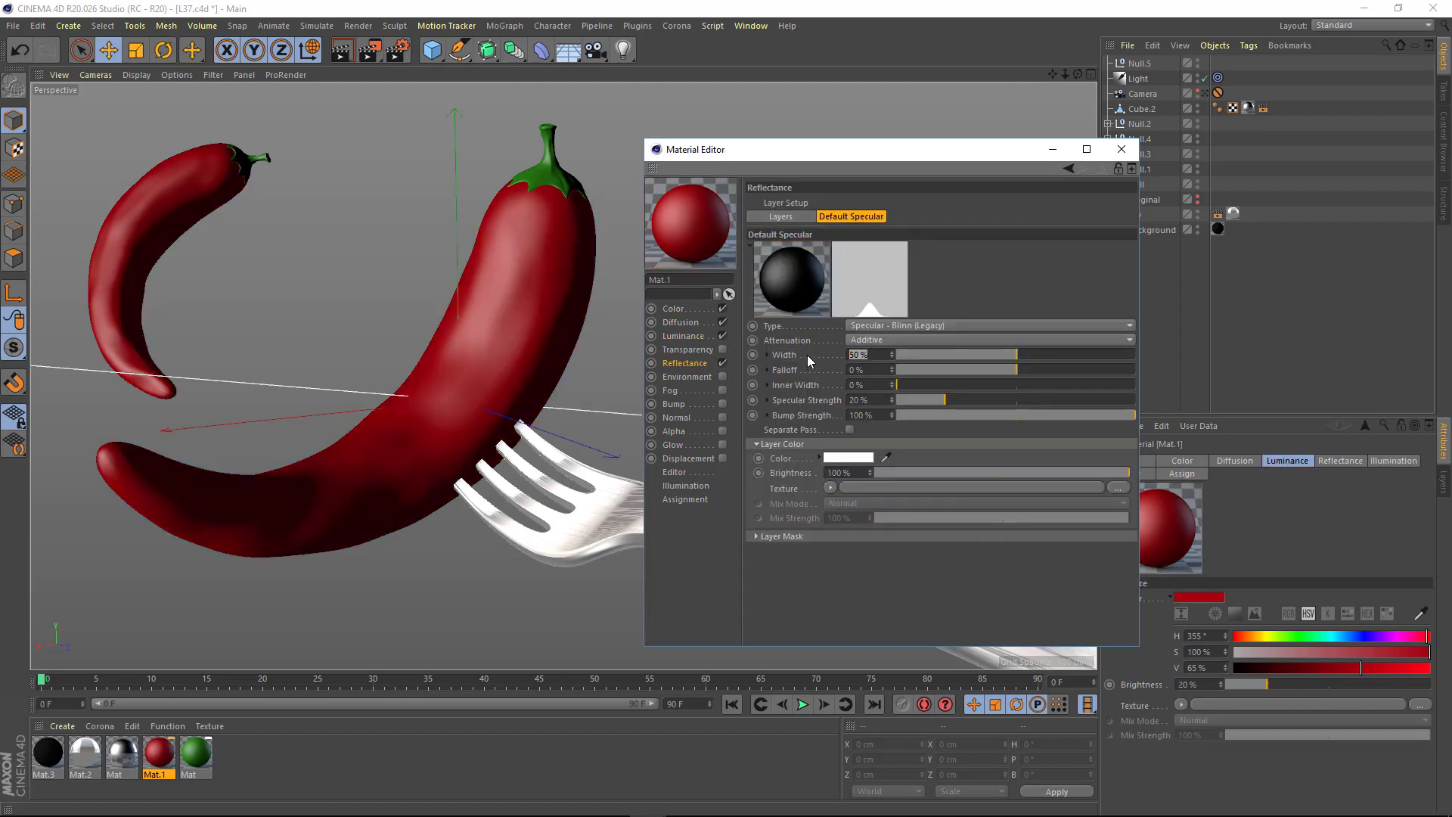
key(Tab)
text(-35)
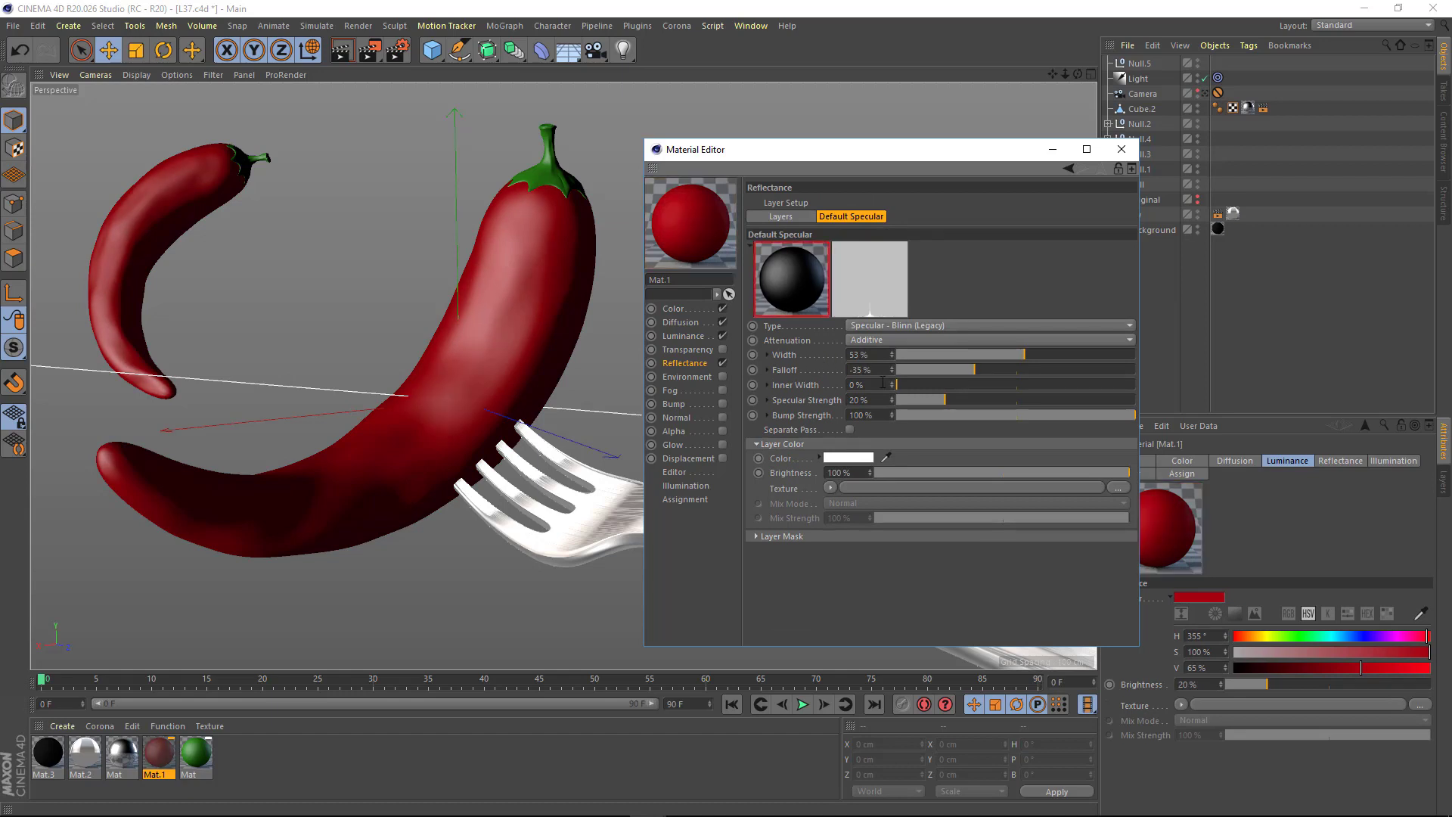
click(878, 384)
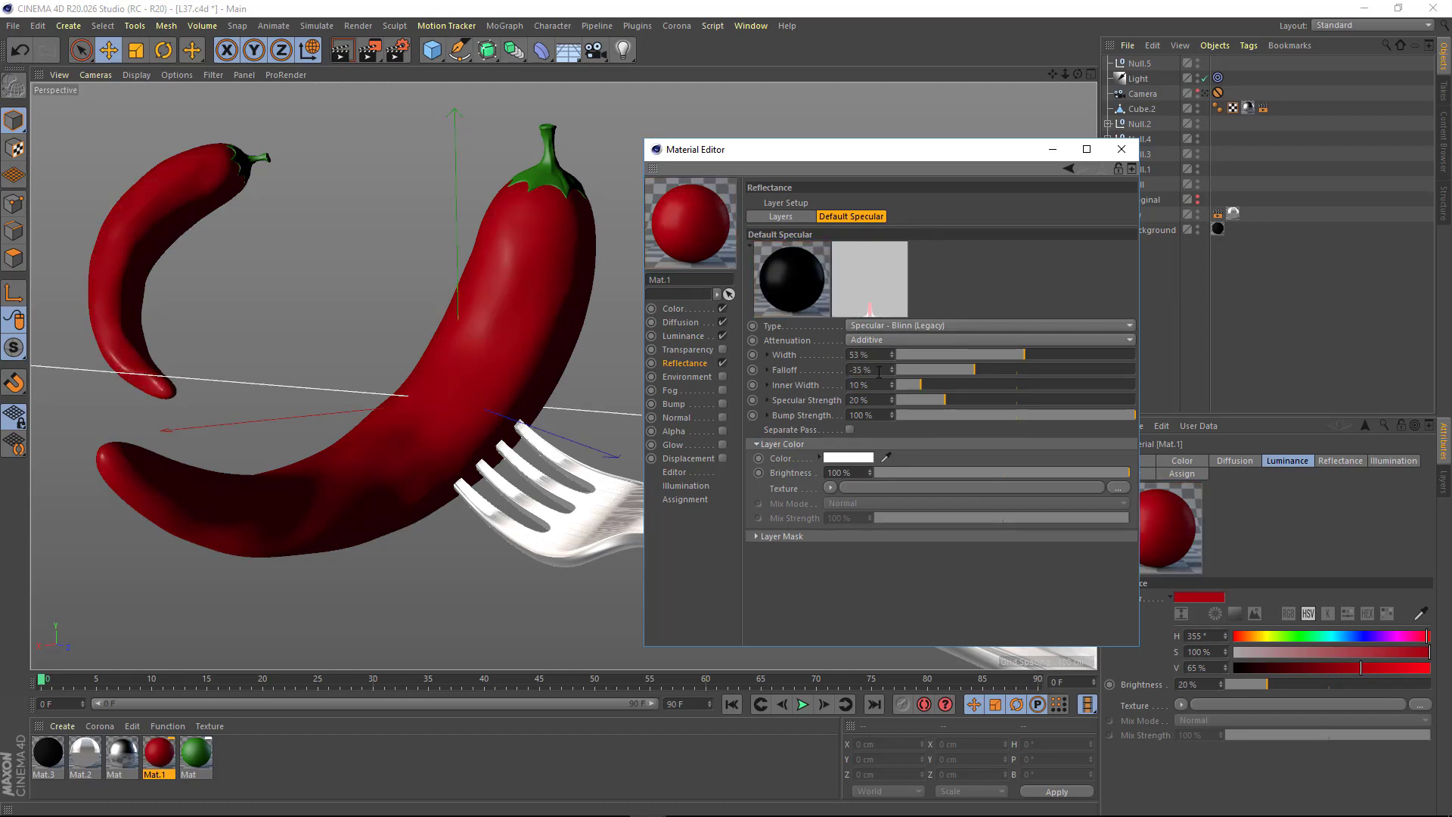
key(Tab)
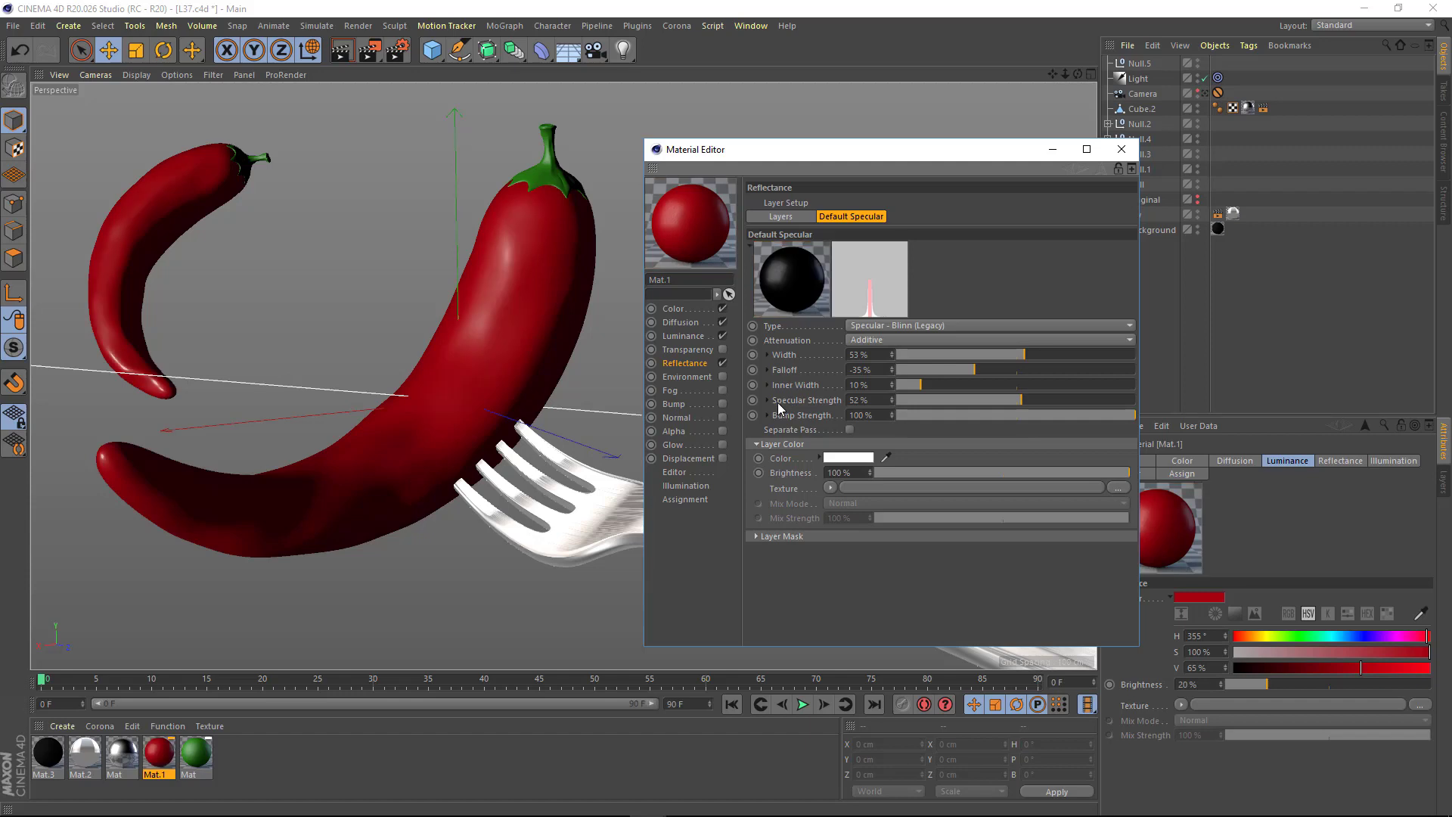
- Add a red GGX reflection layer above Default Specular
click(781, 216)
click(817, 378)
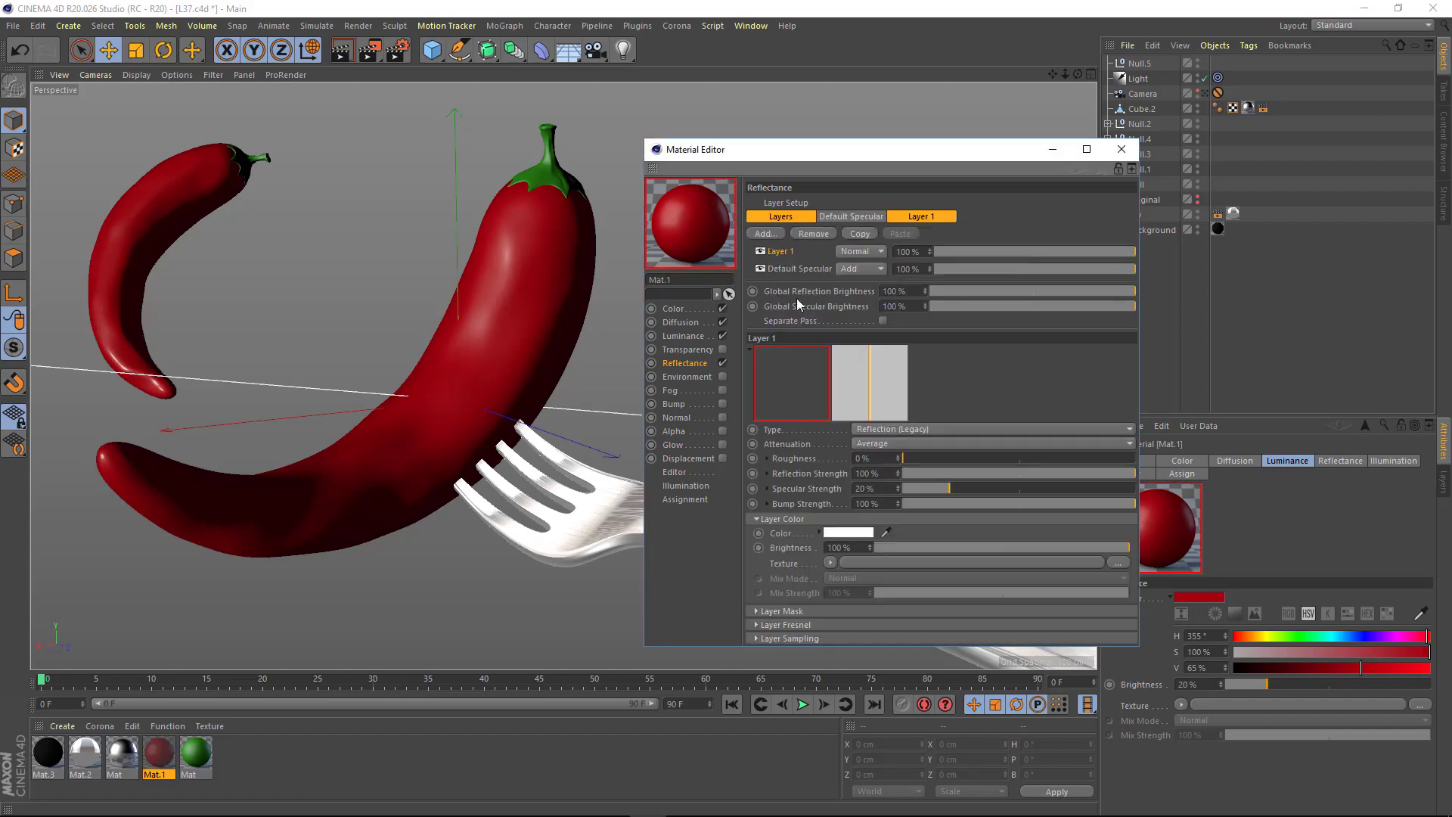
drag(772, 274, 787, 248)
click(849, 217)
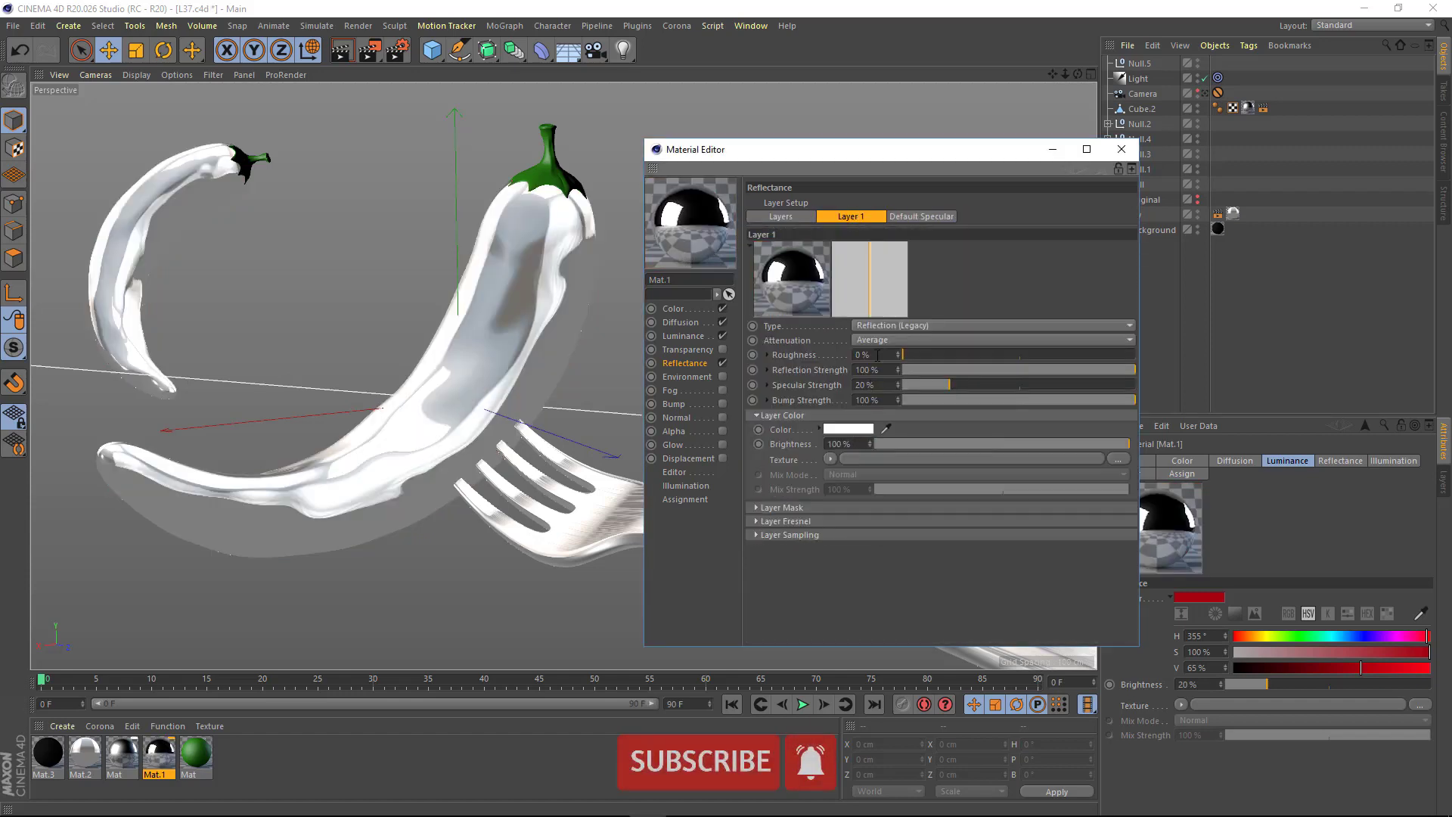
click(882, 326)
click(882, 344)
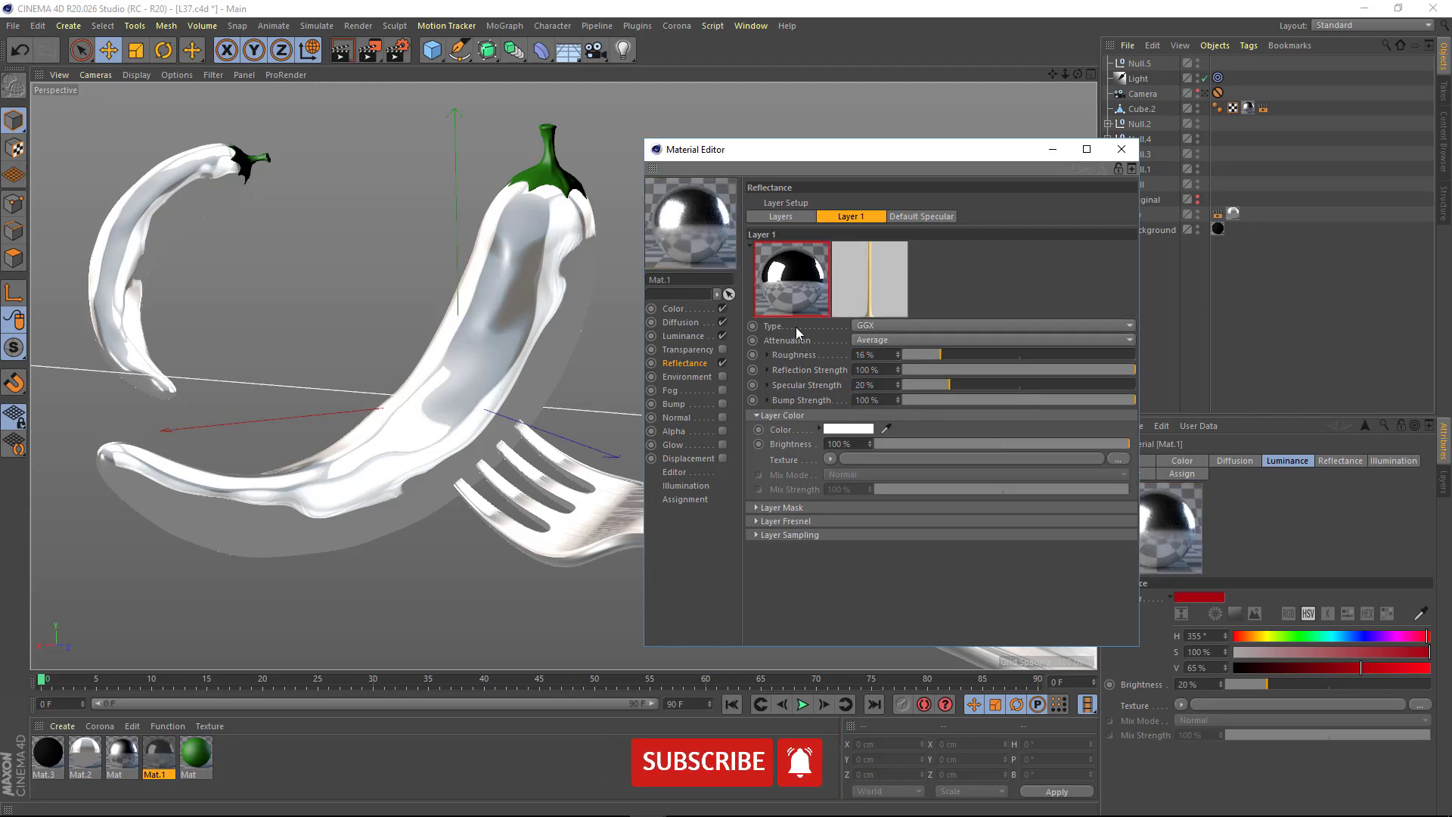
click(855, 432)
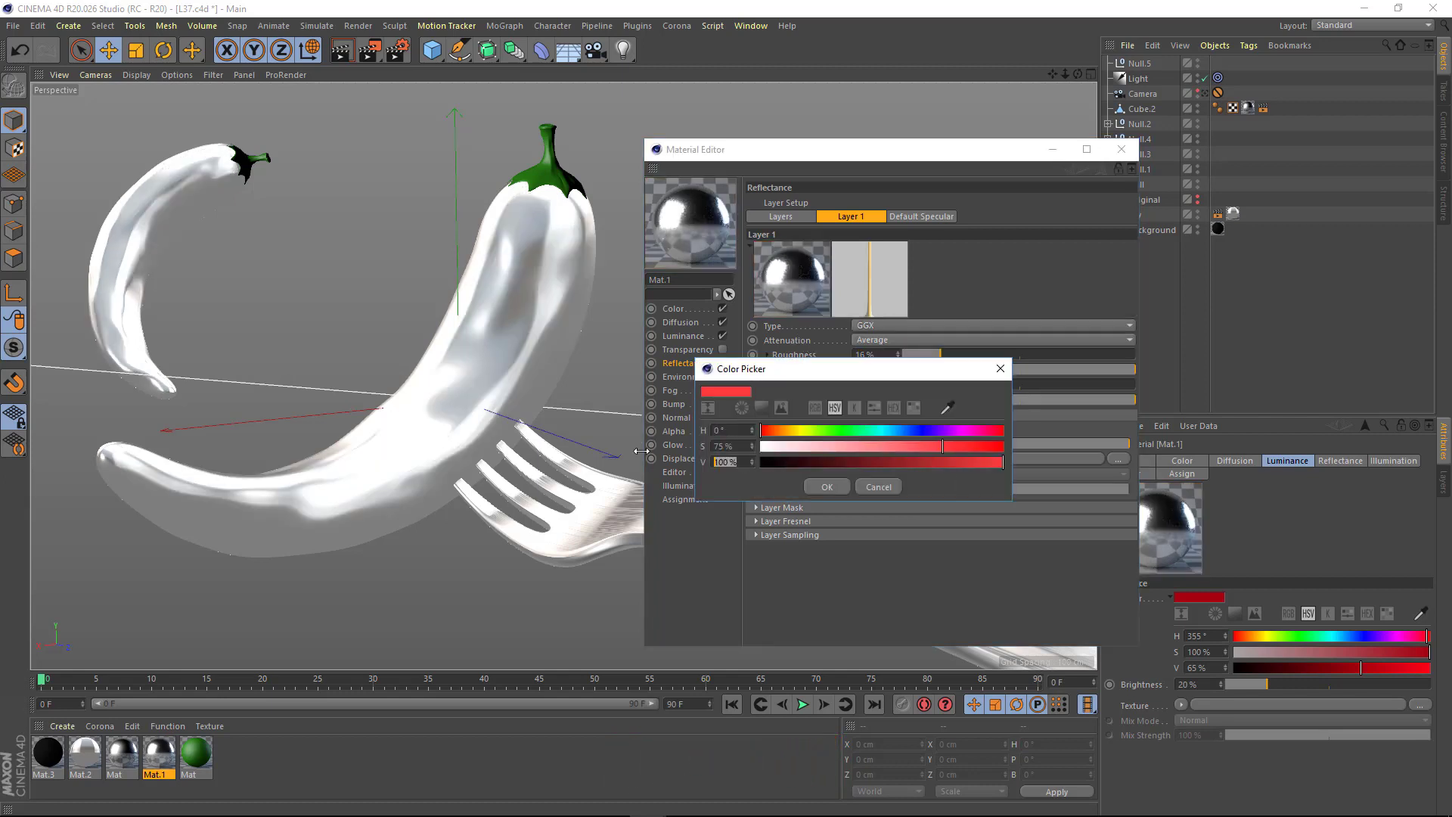
click(826, 486)
- Set the GGX layer brightness to 0, load a Fresnel into its colour, and mix at 20%
text(0)
key(Return)
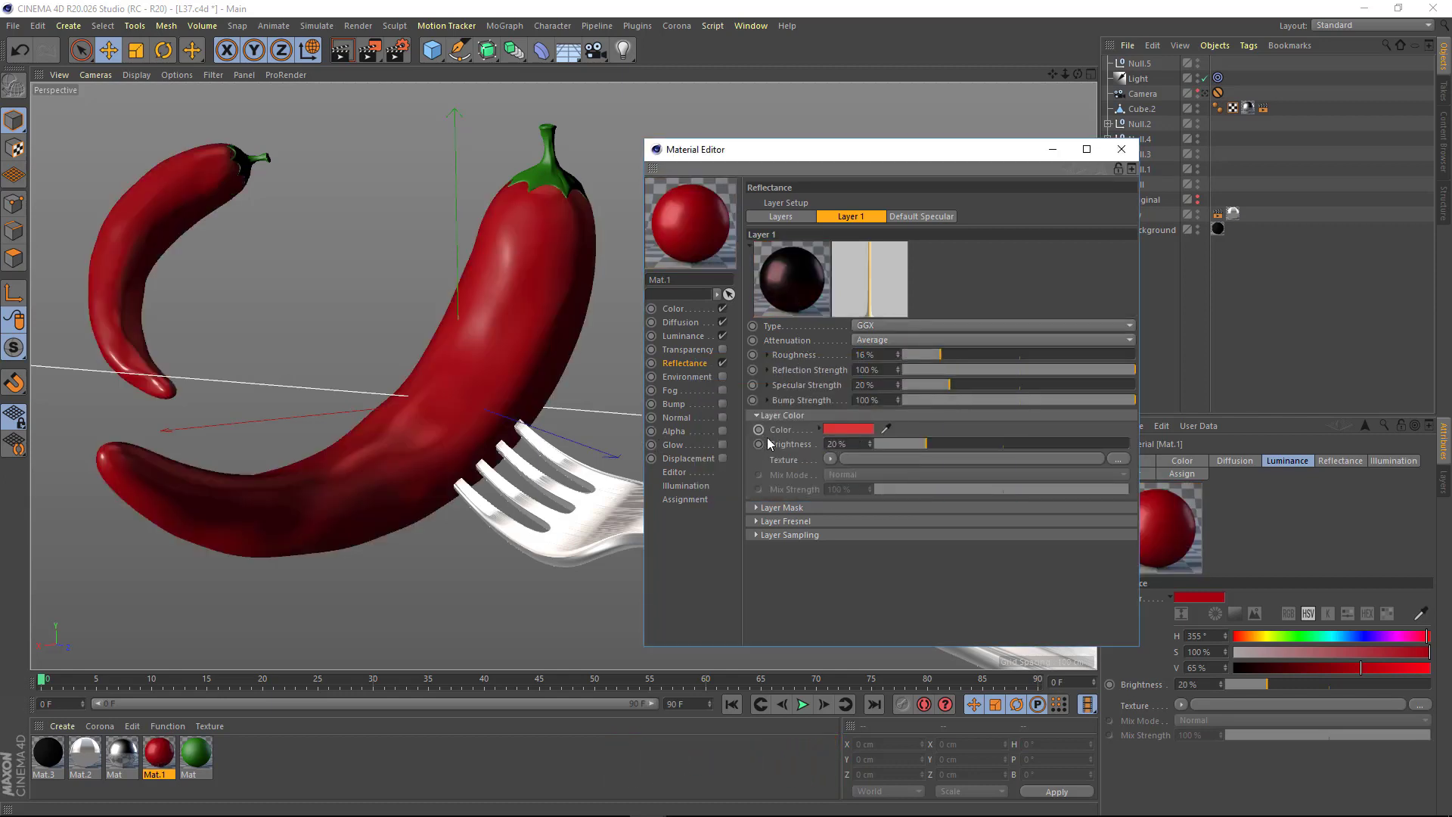
click(831, 458)
click(844, 222)
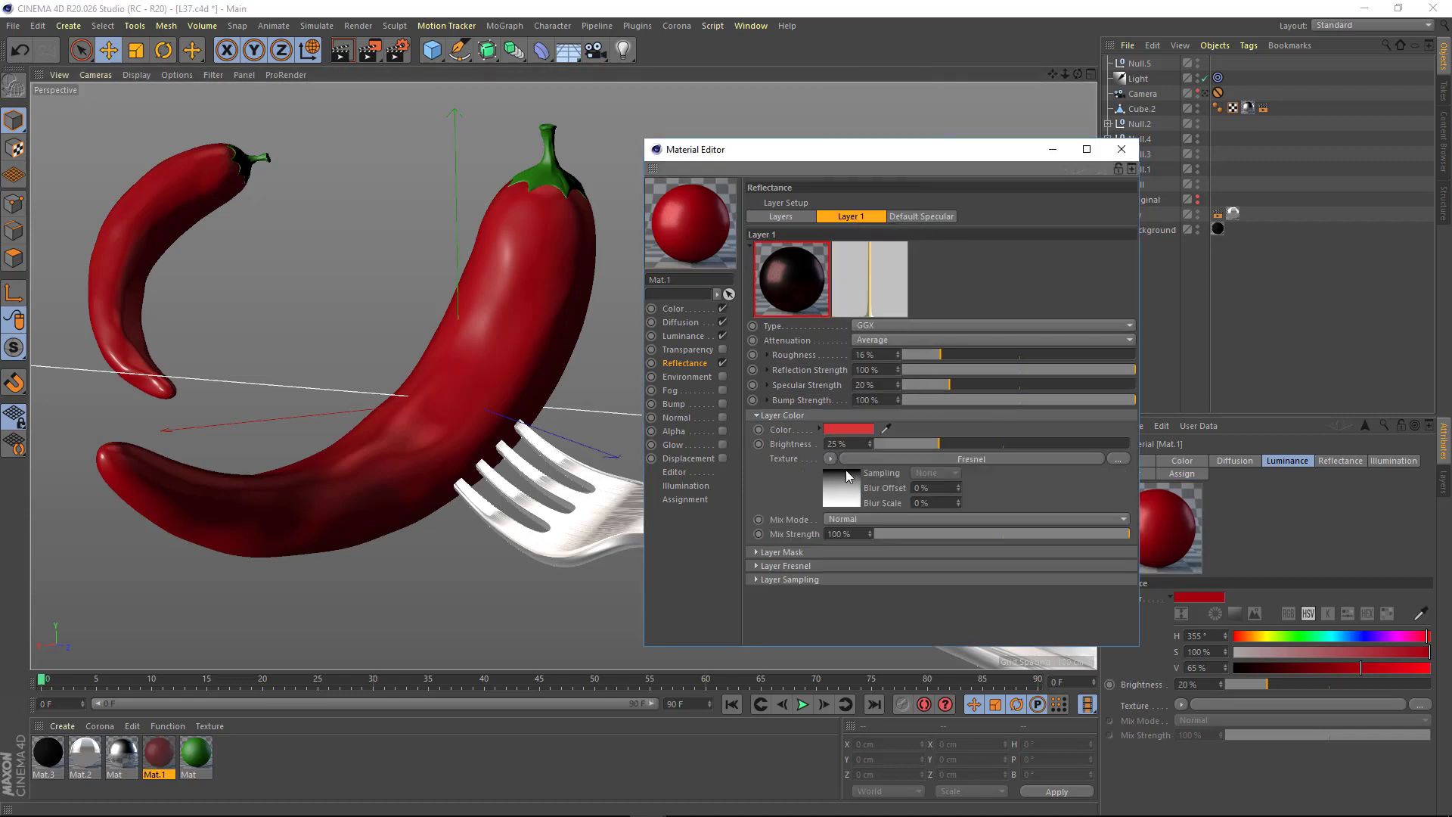
double_click(843, 534)
text(20)
key(Return)
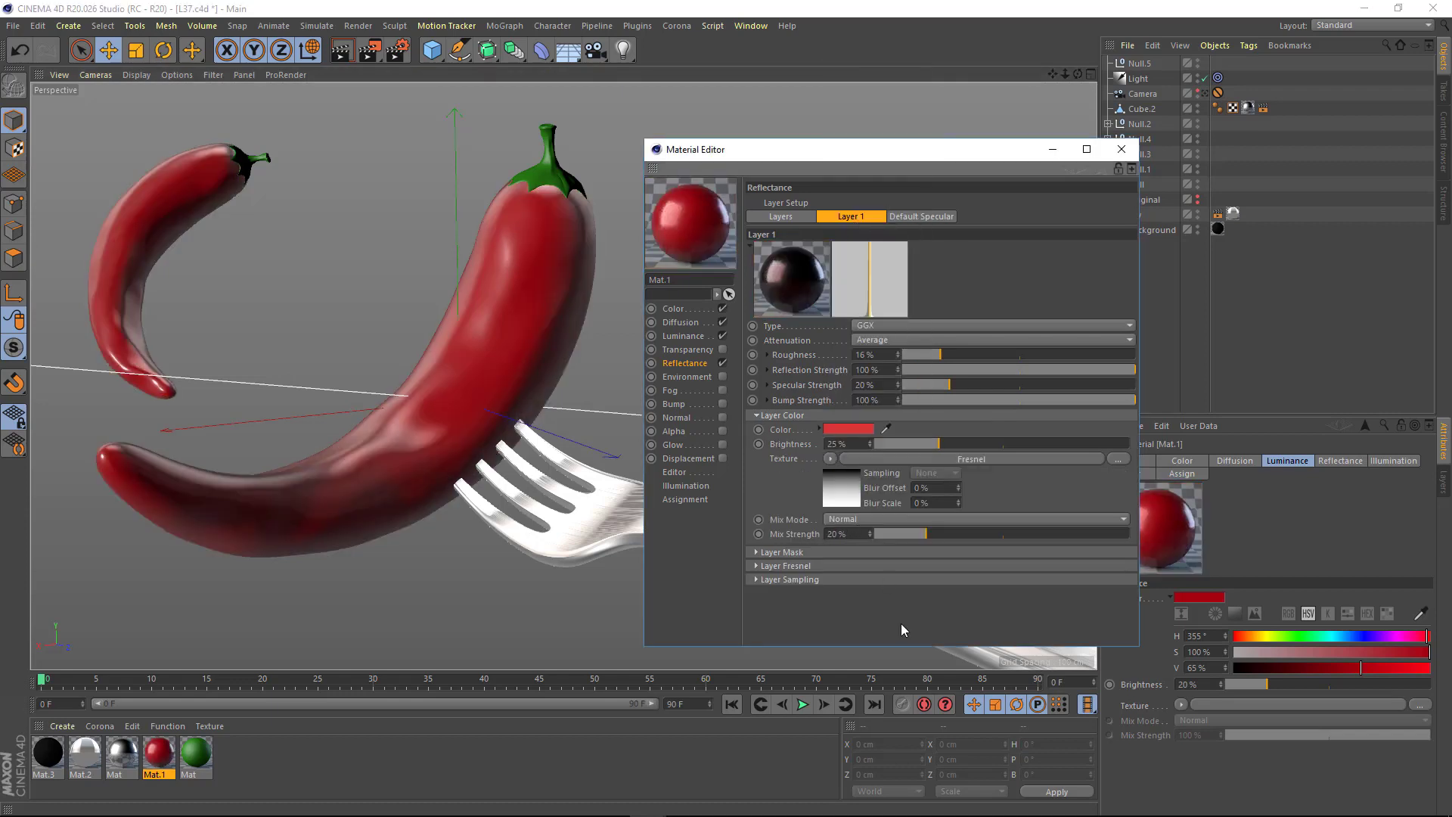
- Enable Bump with a Noise shader at -2% strength
click(680, 405)
click(817, 241)
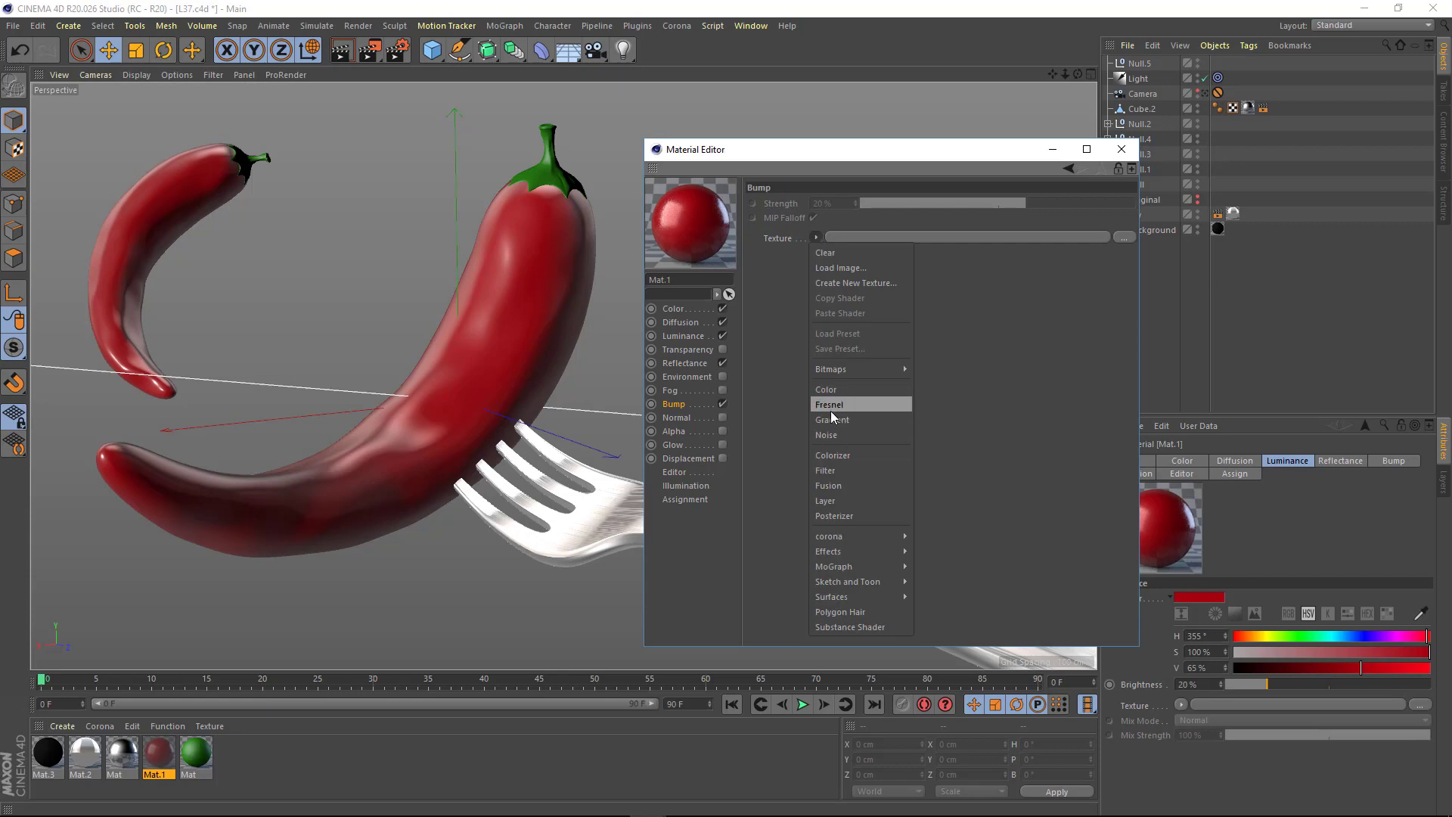
click(836, 438)
click(834, 276)
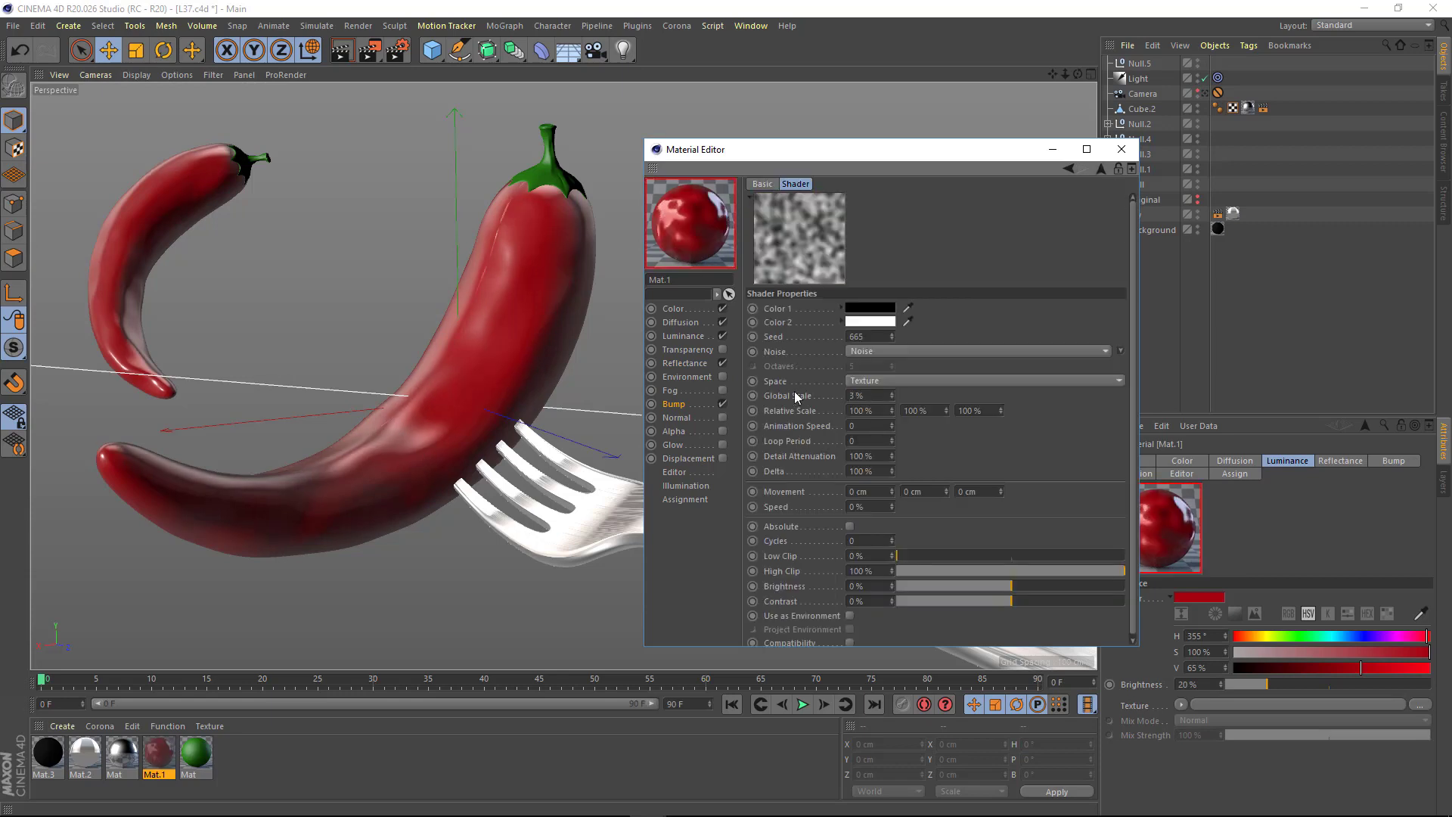
click(692, 405)
text(-2)
key(Return)
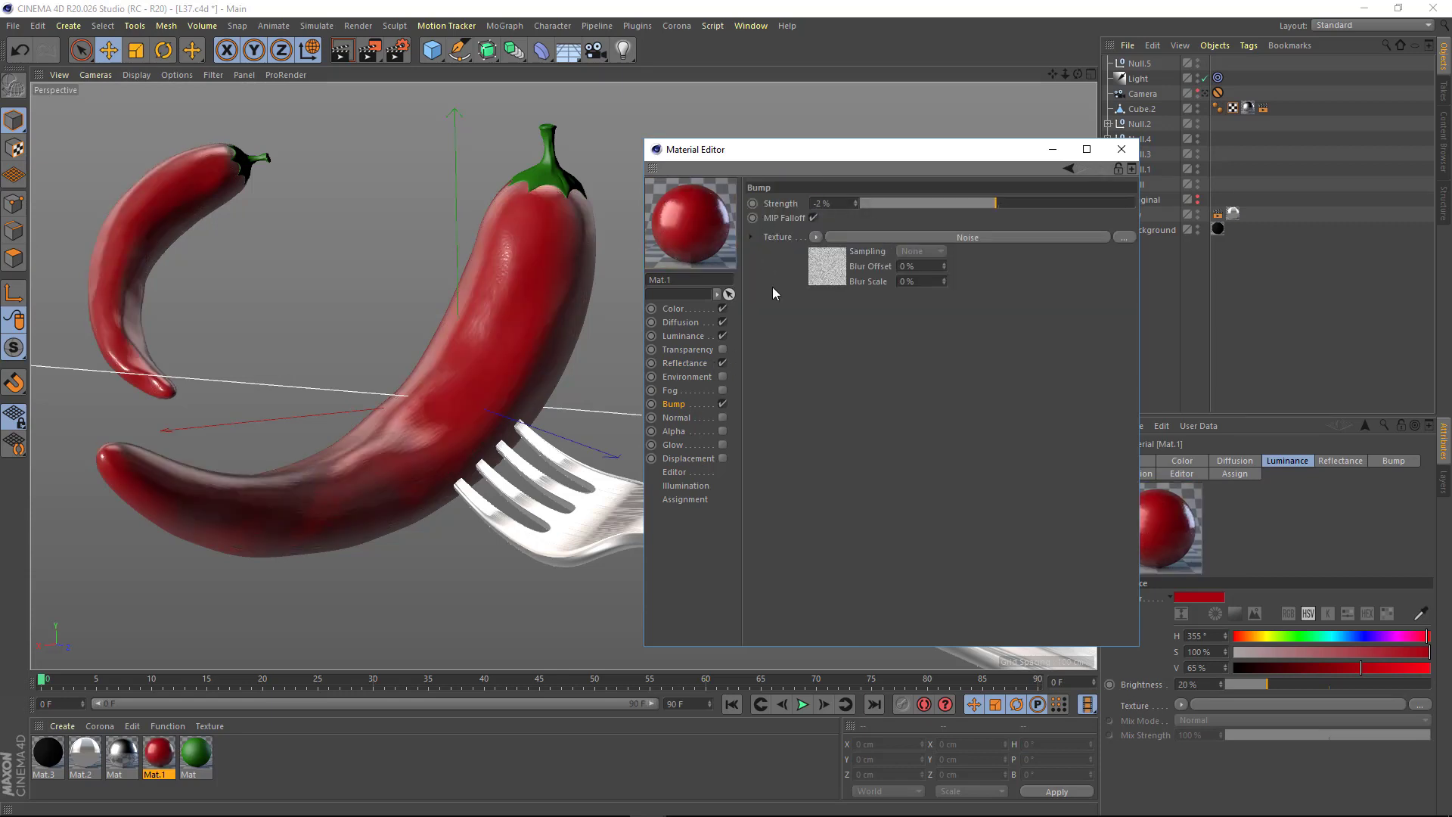
- Review the peppers and close the material editor
scroll(489, 316, up, 5)
scroll(588, 370, down, 4)
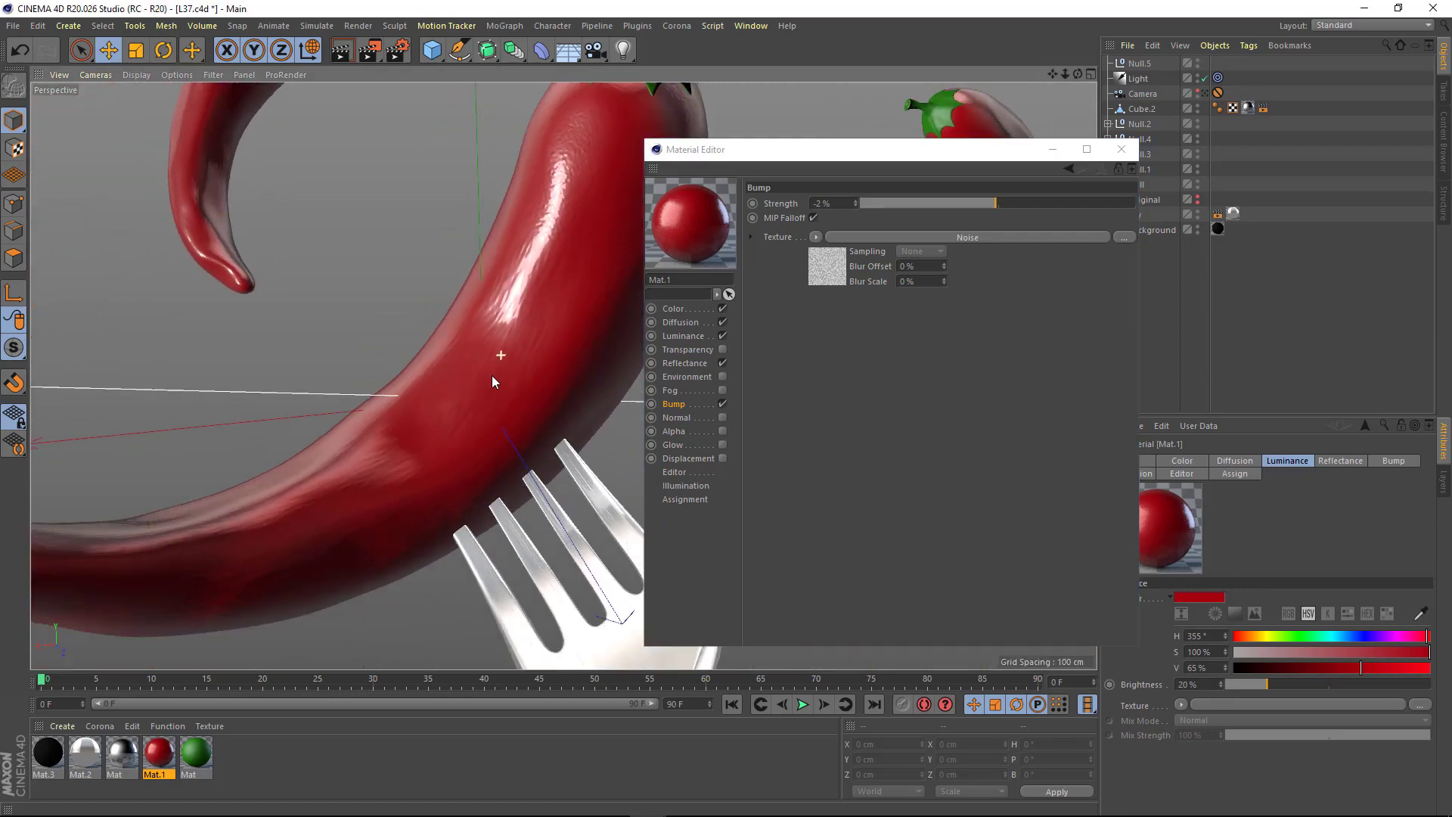
scroll(492, 375, up, 3)
scroll(522, 326, down, 5)
mouse_move(532, 370)
alt+mouse_down()
mouse_move(501, 380)
mouse_move(520, 356)
alt+mouse_up()
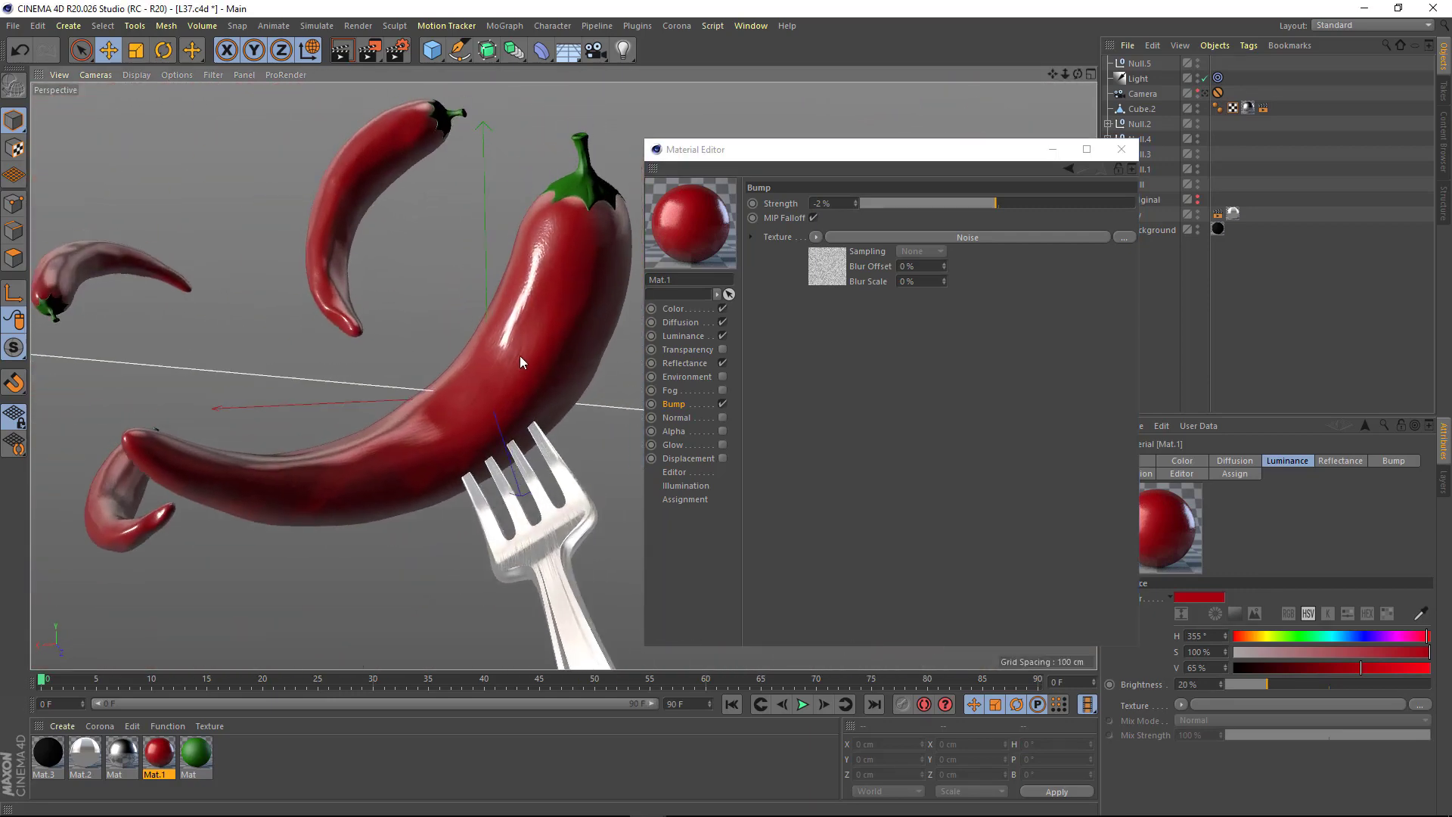
click(1120, 149)
alt+drag(973, 242, 907, 250)
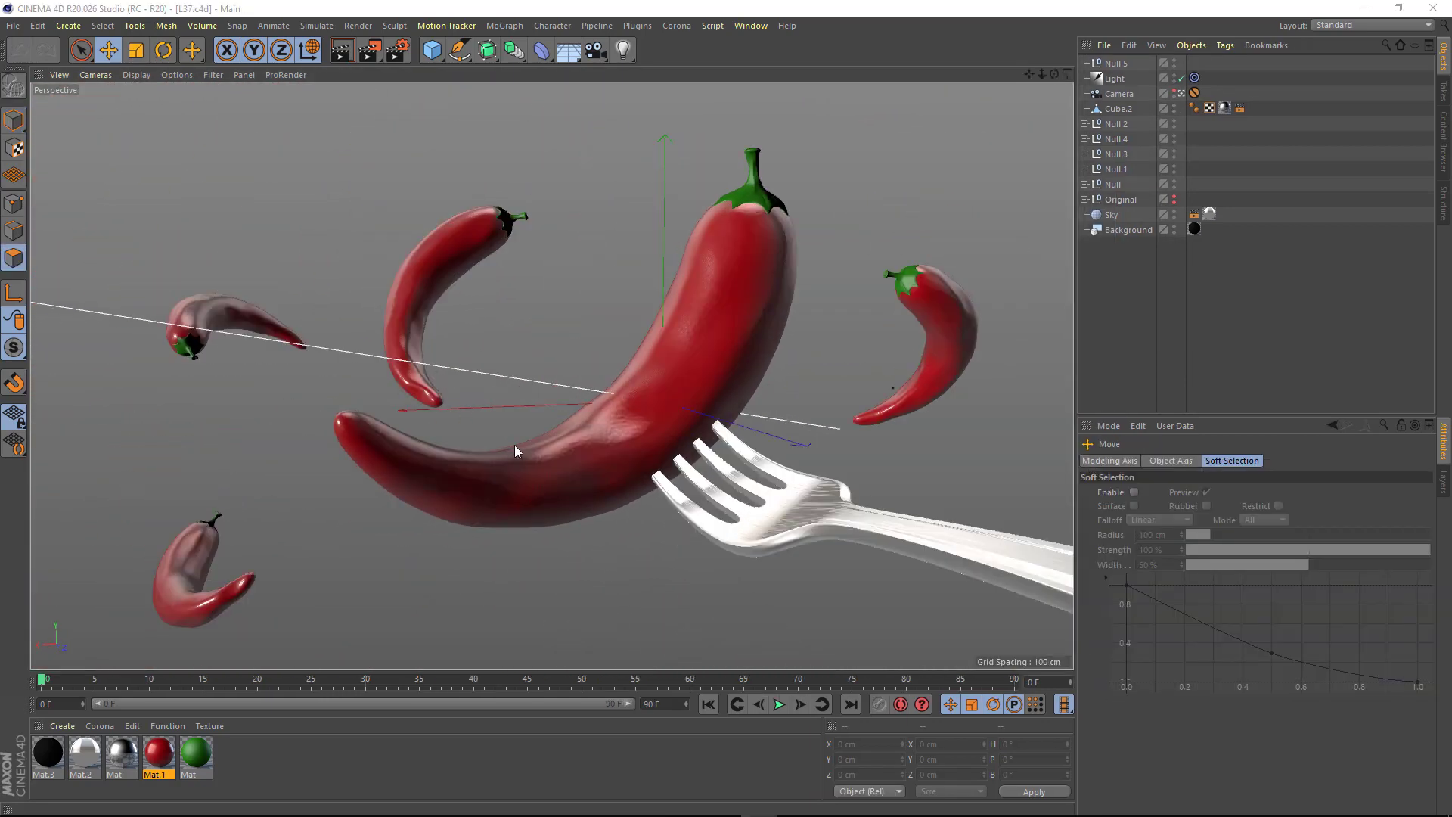
- Lift the small lower pepper higher in the arrangement
drag(1196, 93, 1255, 108)
mouse_move(674, 388)
alt+mouse_down()
mouse_move(689, 330)
mouse_move(702, 338)
mouse_move(661, 370)
alt+mouse_up()
drag(1255, 107, 1194, 92)
click(227, 598)
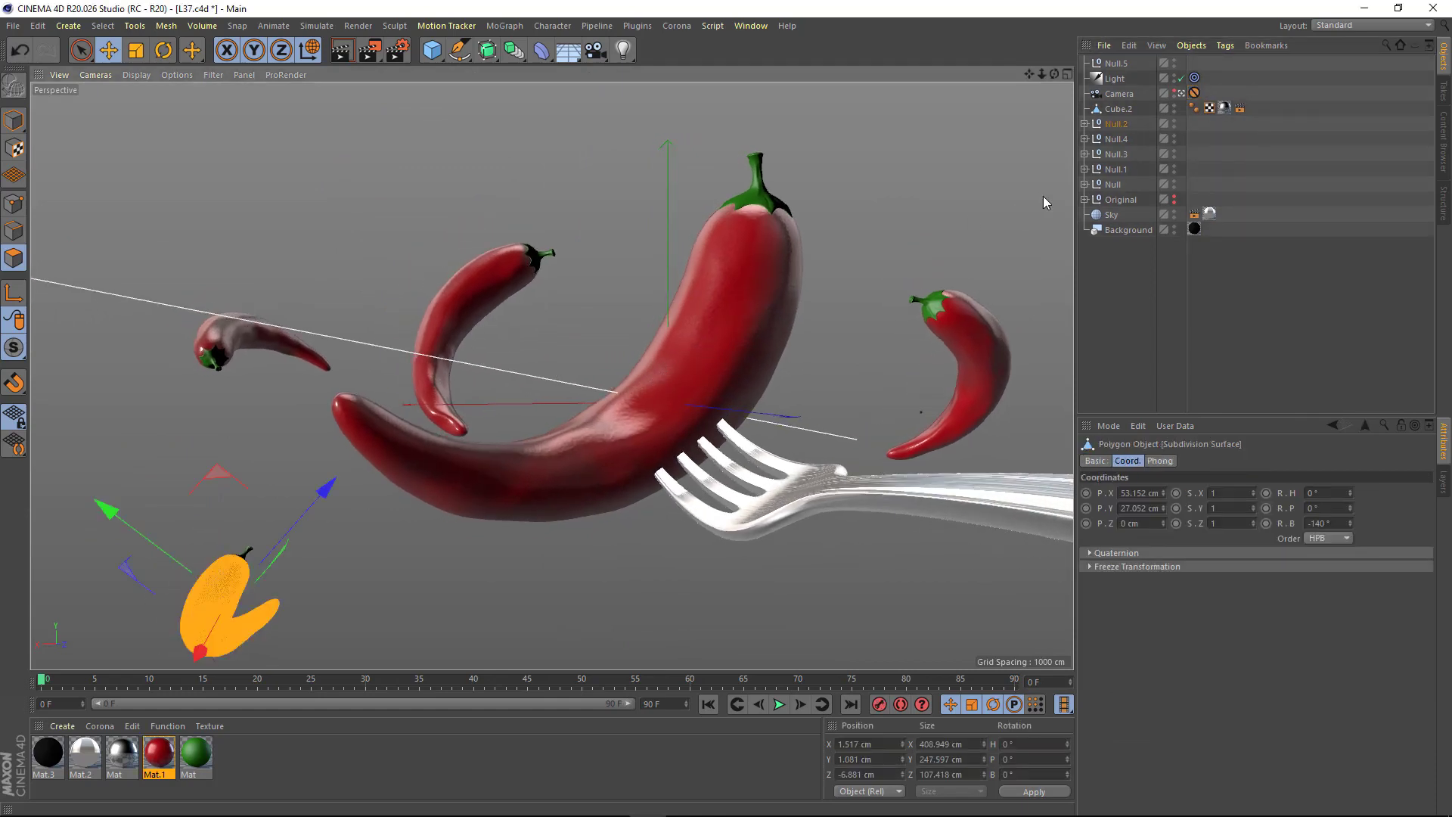
click(1116, 124)
drag(218, 481, 217, 433)
- Select the curved pepper above the fork, then shift the left pepper further left
click(469, 302)
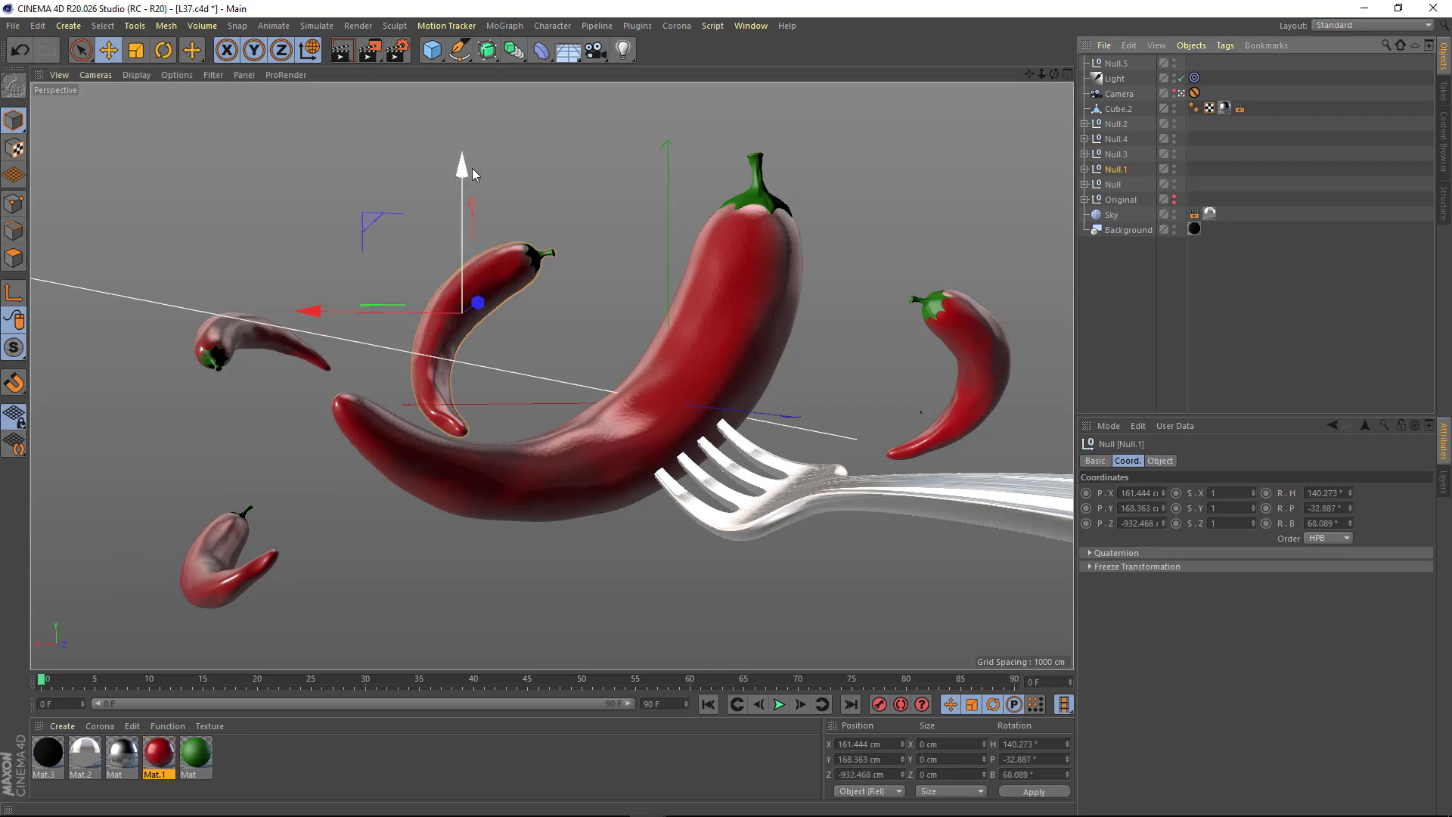
key(t)
key(r)
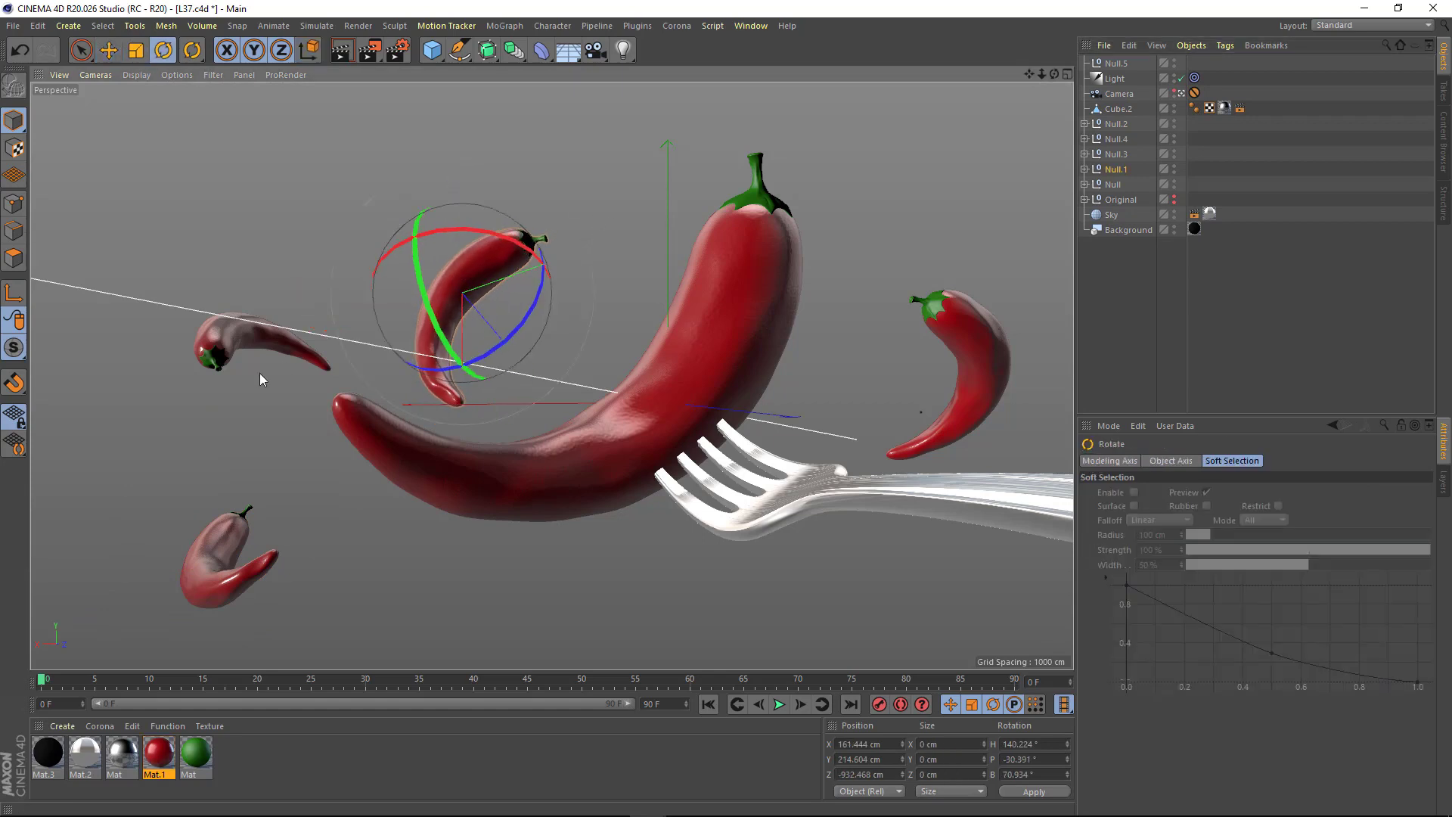
click(249, 344)
key(e)
drag(144, 339, 127, 339)
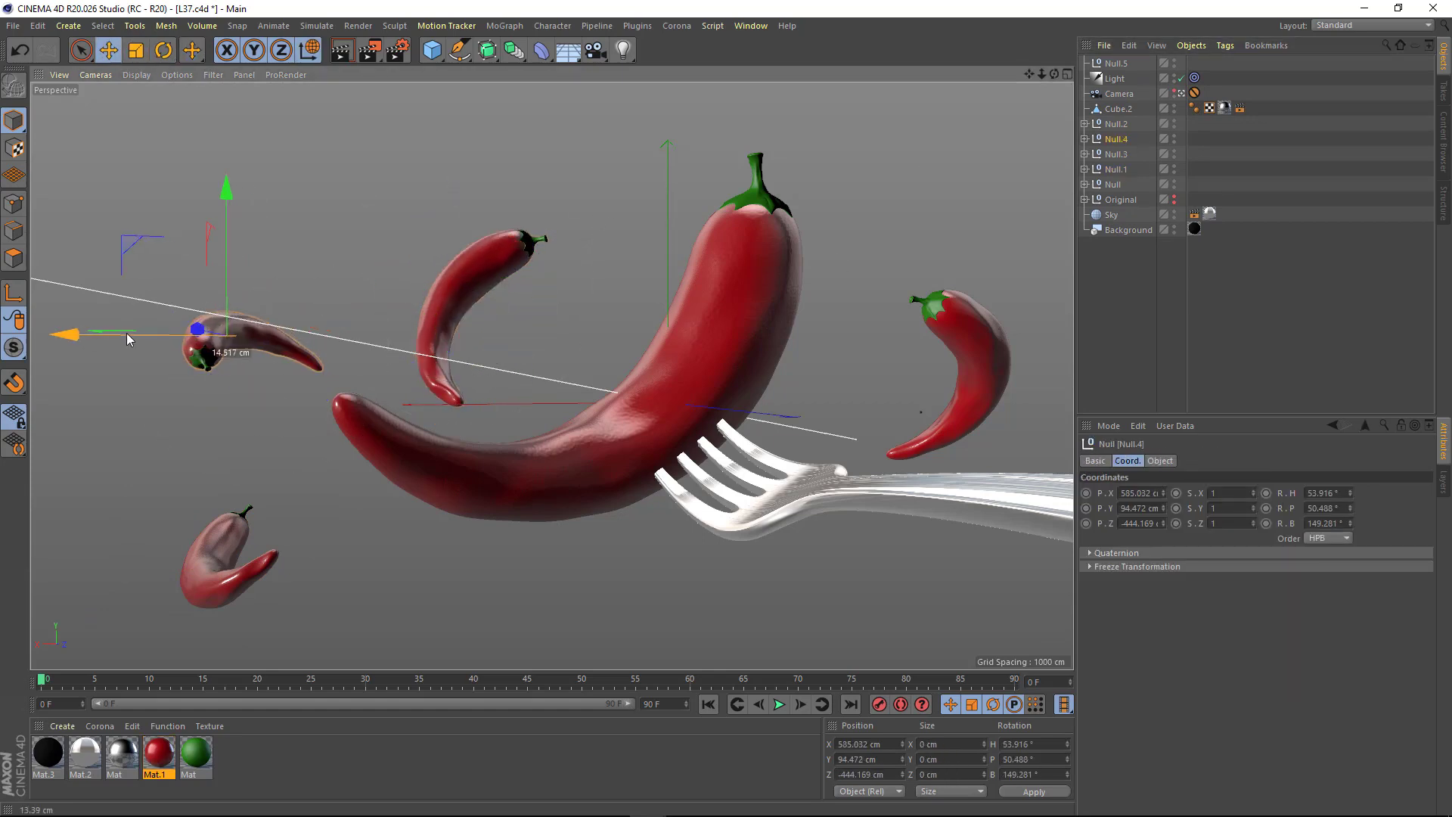
- Move the right pepper left toward the centre
click(982, 315)
mouse_move(886, 409)
mouse_down()
mouse_move(808, 420)
mouse_move(802, 405)
mouse_up()
key(r)
drag(946, 401, 936, 388)
- Test-render the new layout, compare it with the previous render, and close the viewer
click(1120, 302)
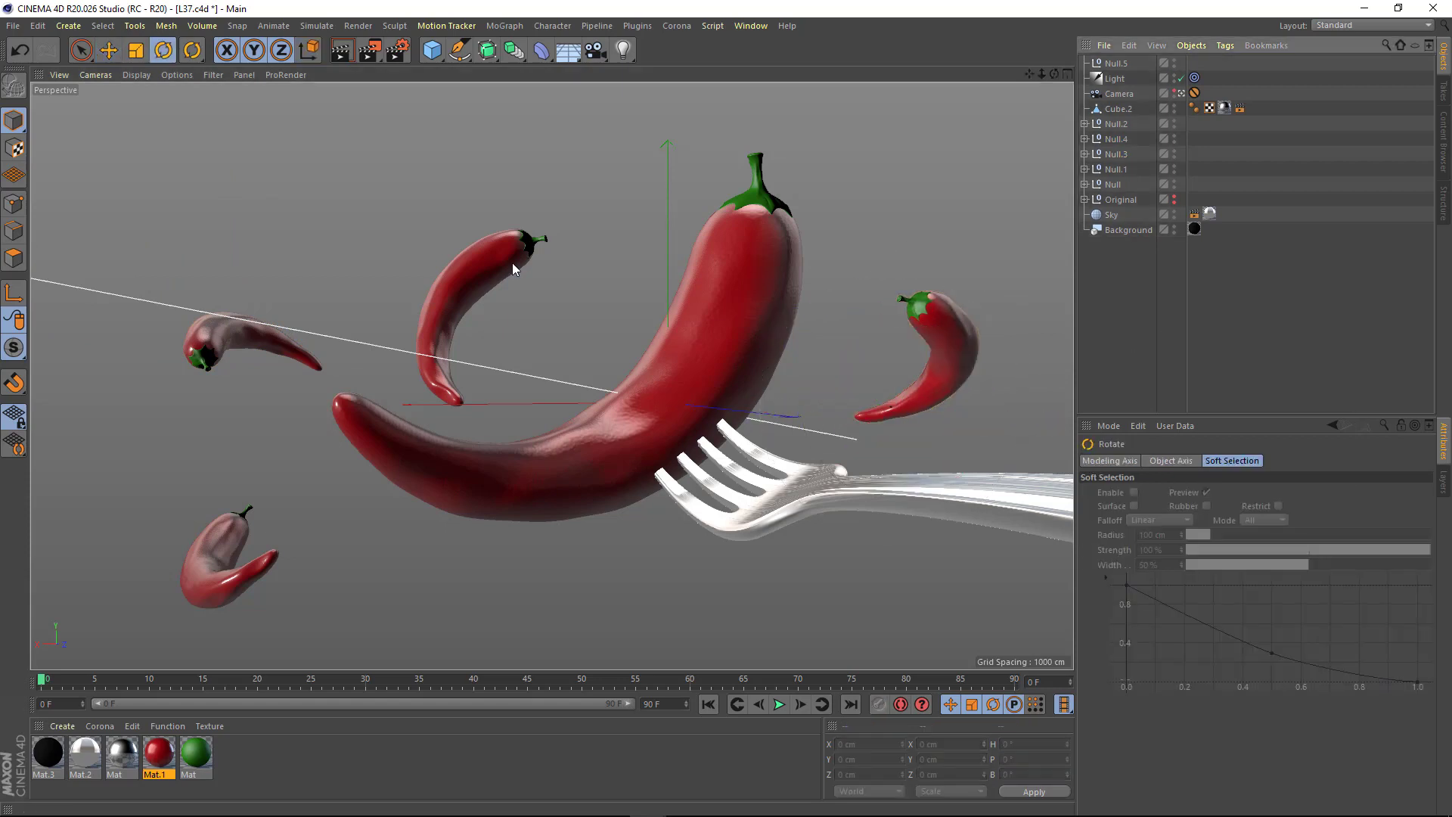
click(370, 50)
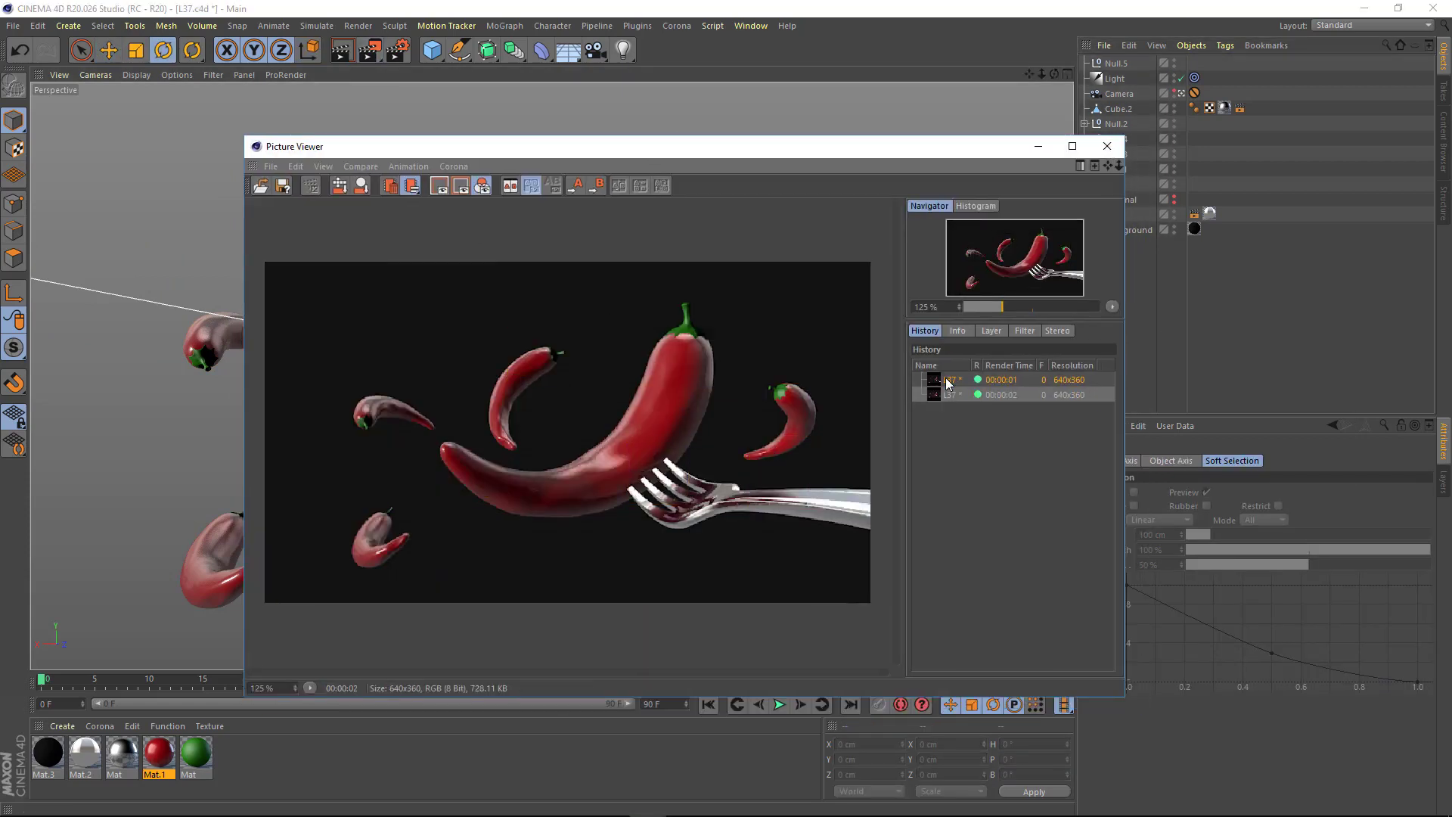
click(946, 379)
click(1038, 146)
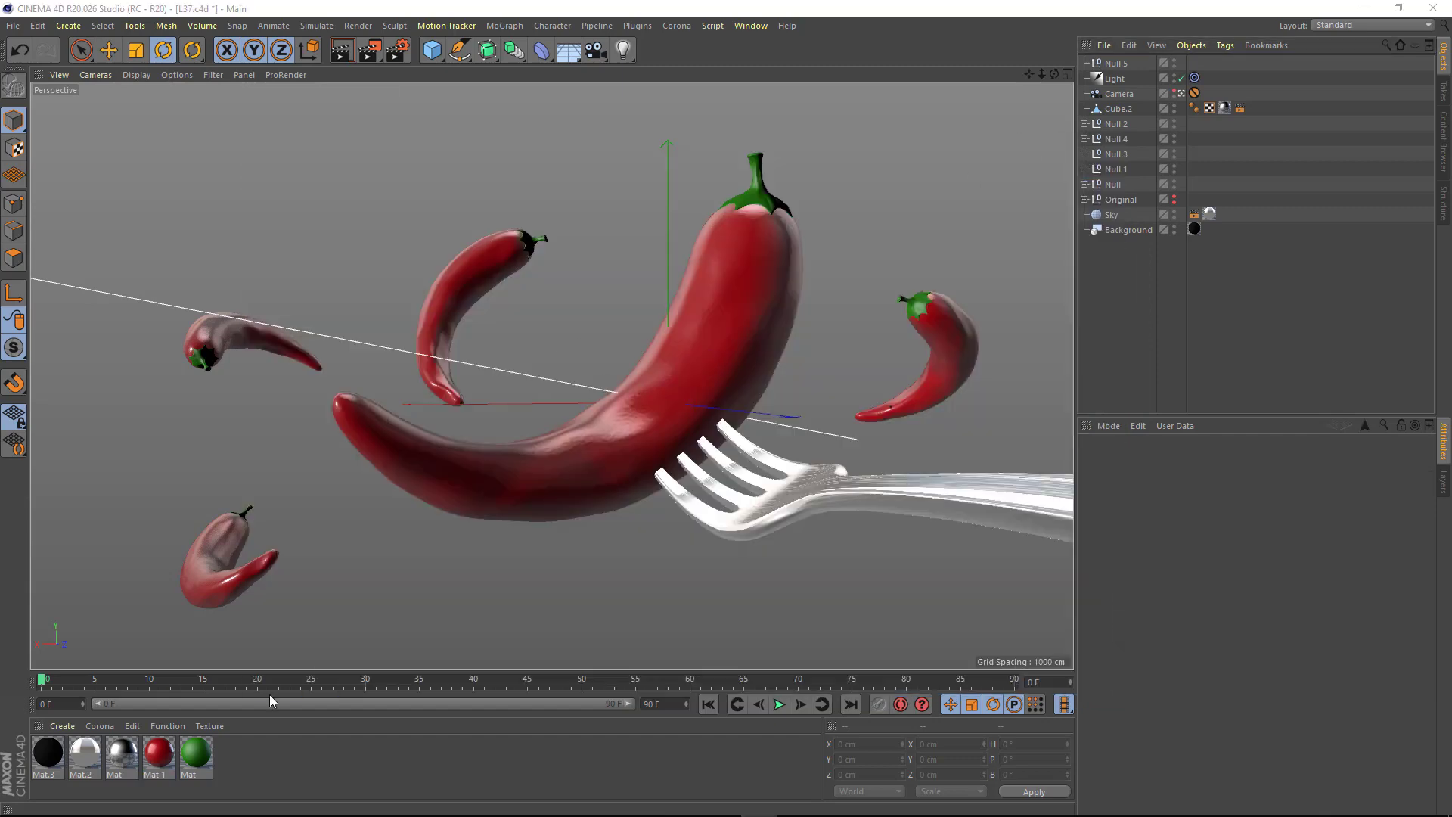
- Open the green Mat and darken its colour value to 35%
double_click(196, 753)
mouse_move(576, 102)
mouse_down()
mouse_move(739, 227)
mouse_move(1016, 191)
mouse_up()
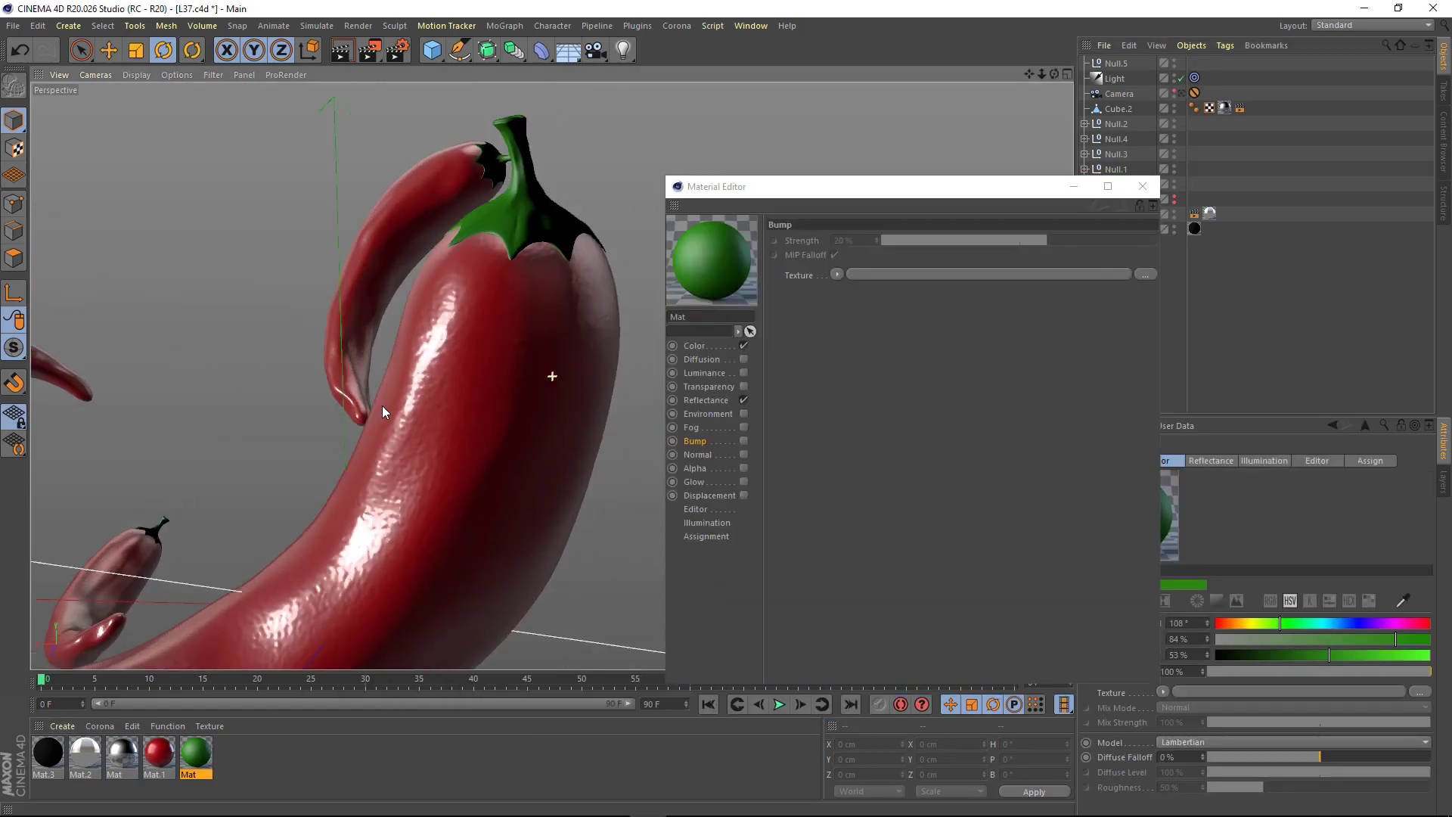
mouse_move(382, 406)
alt+mouse_down()
mouse_move(478, 428)
mouse_move(507, 383)
alt+mouse_up()
drag(840, 205, 827, 180)
click(705, 325)
text(82)
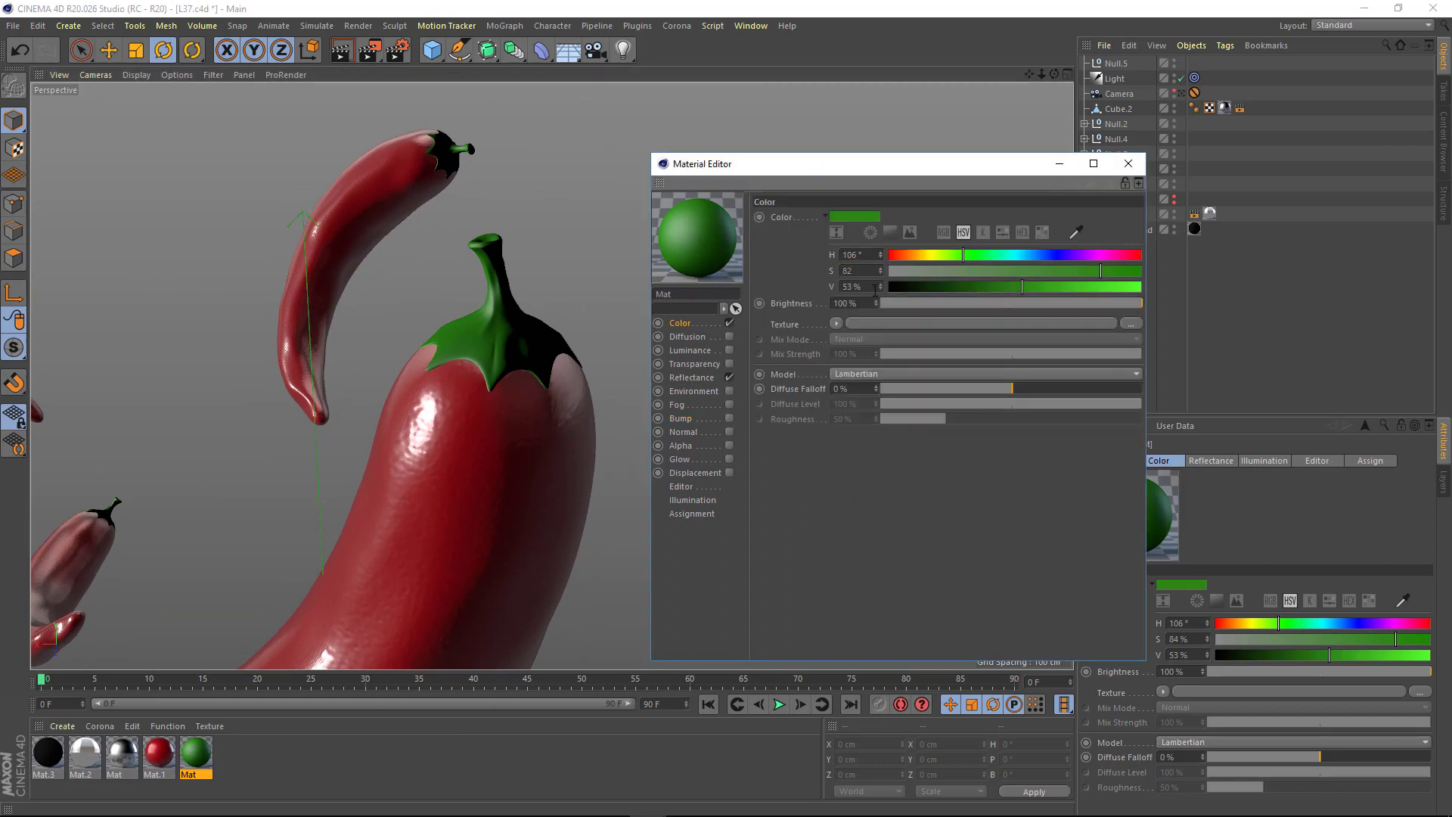
key(Return)
- Adjust the Default Specular layer's roughness and specular strength
click(703, 379)
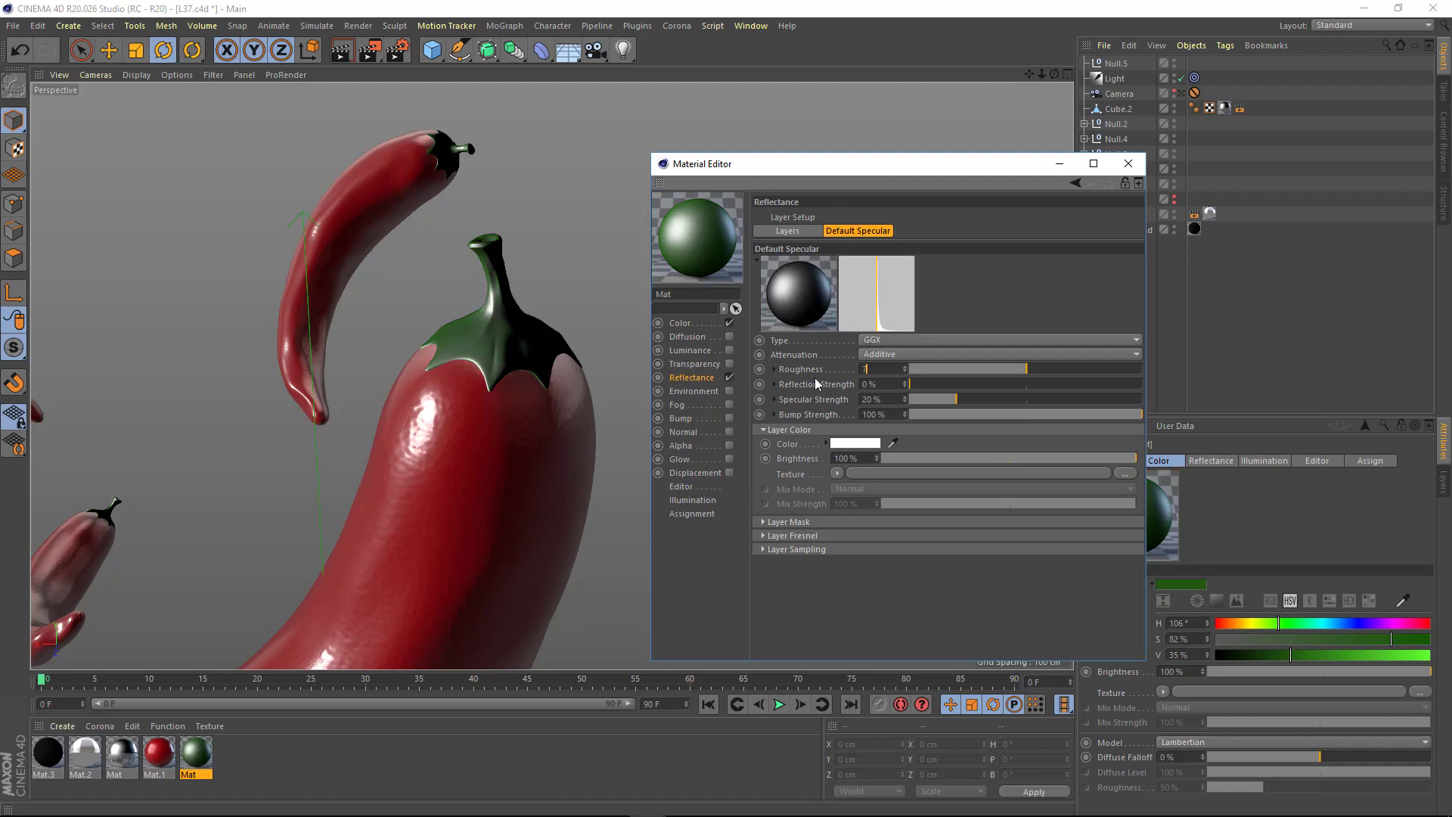
text(5)
key(Return)
click(892, 400)
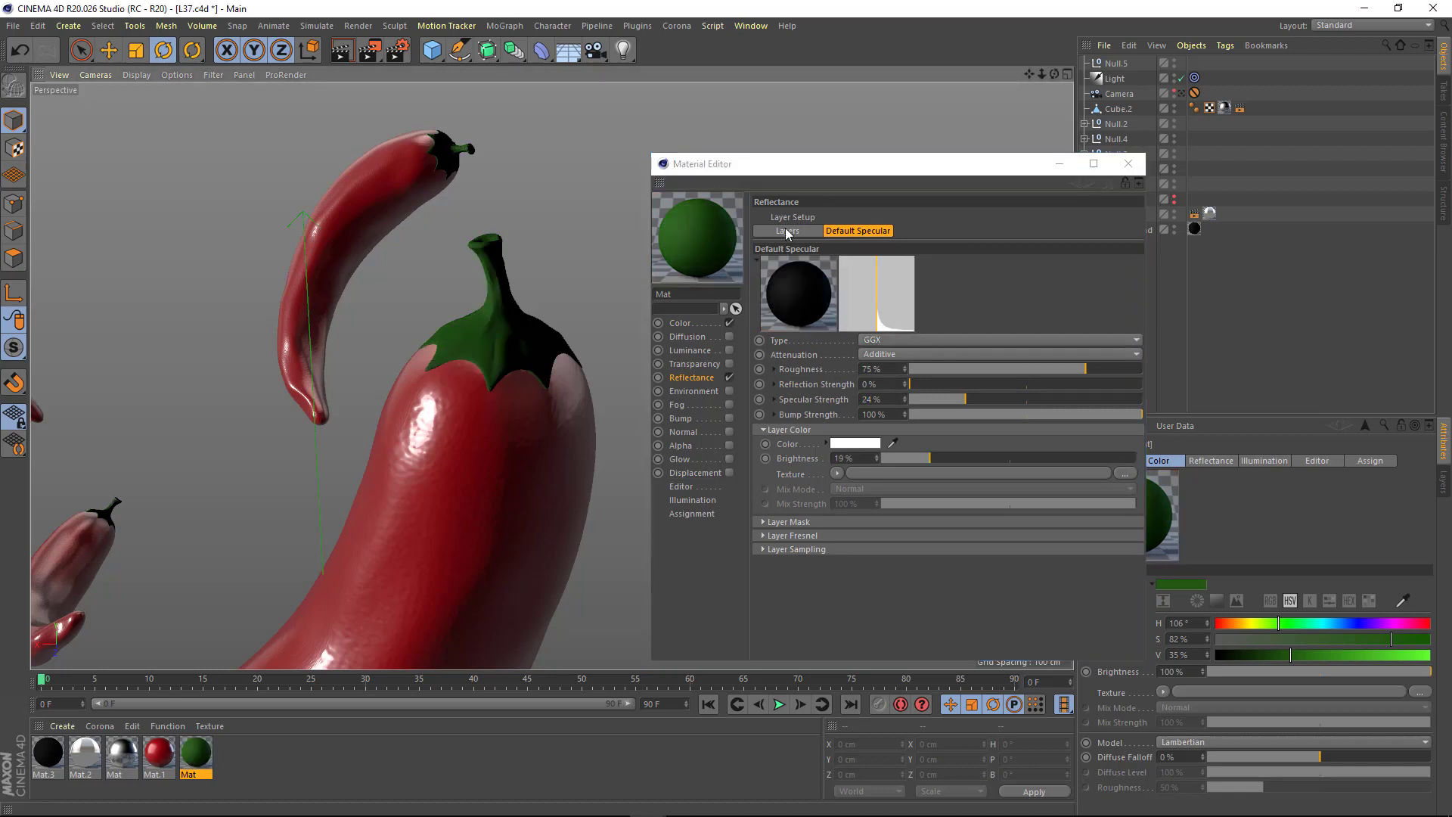
- Add a GGX reflection layer coloured green
click(787, 231)
click(772, 248)
click(809, 333)
click(855, 231)
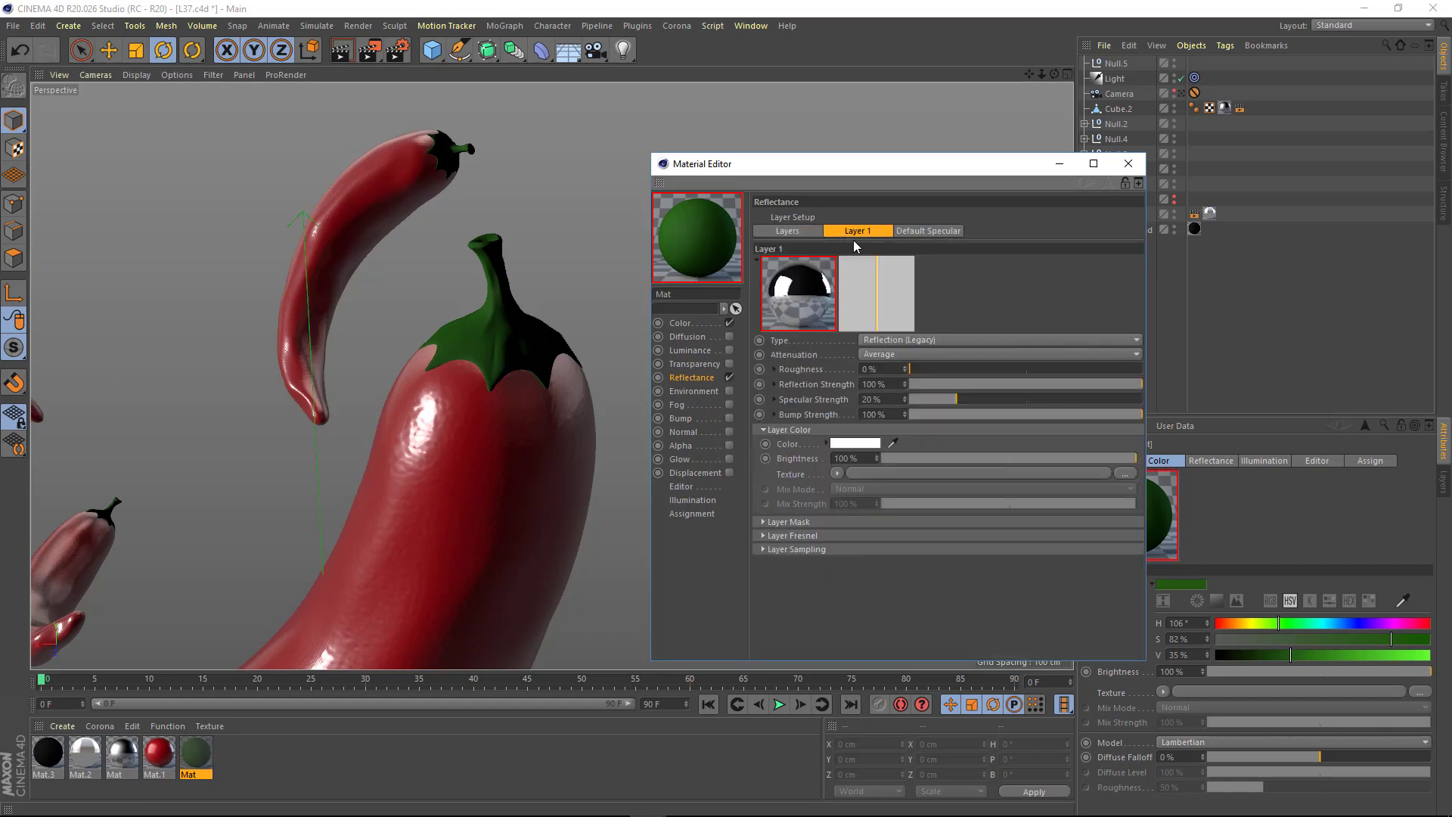
click(873, 347)
click(877, 359)
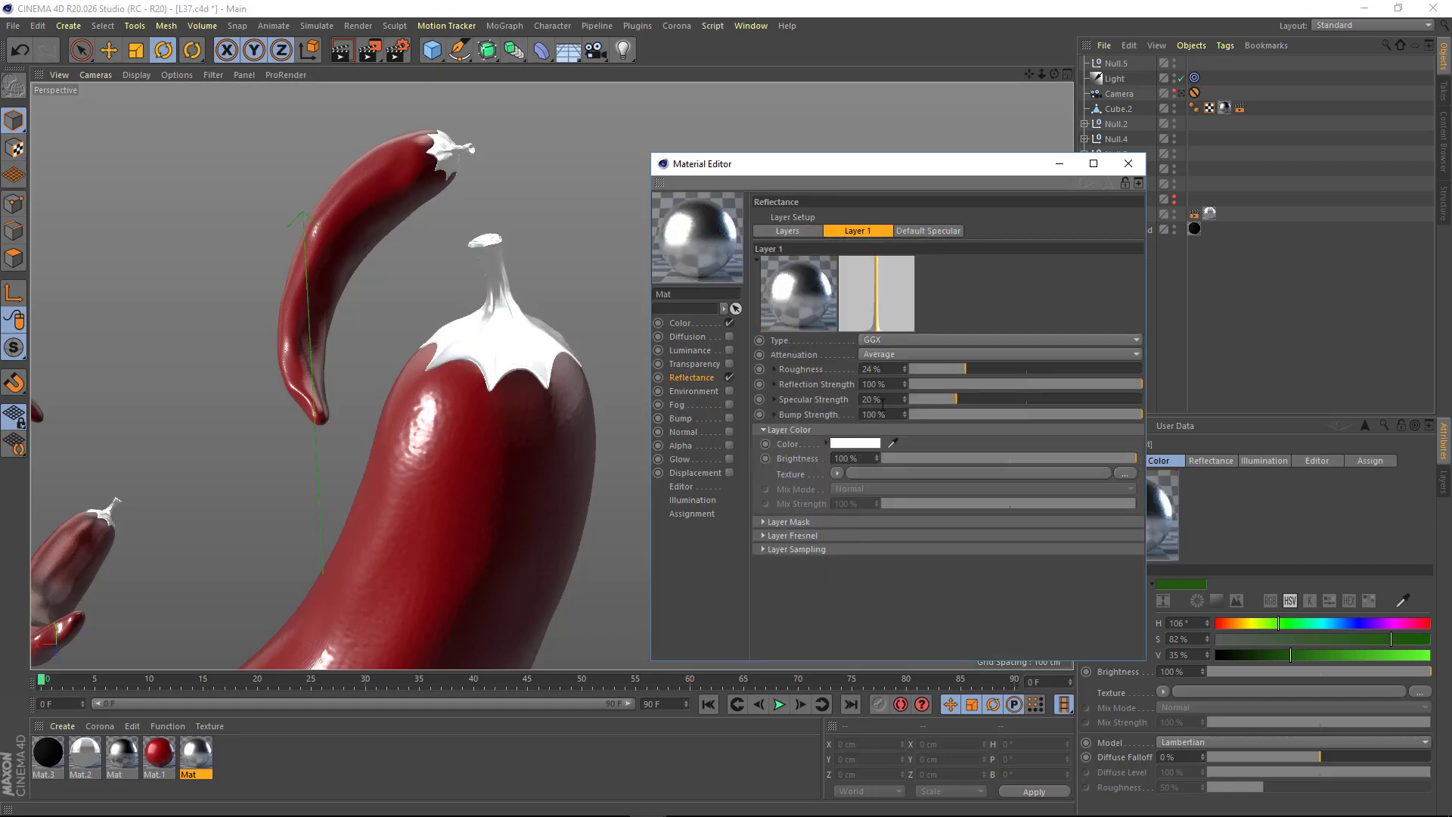
right_click(862, 443)
click(875, 445)
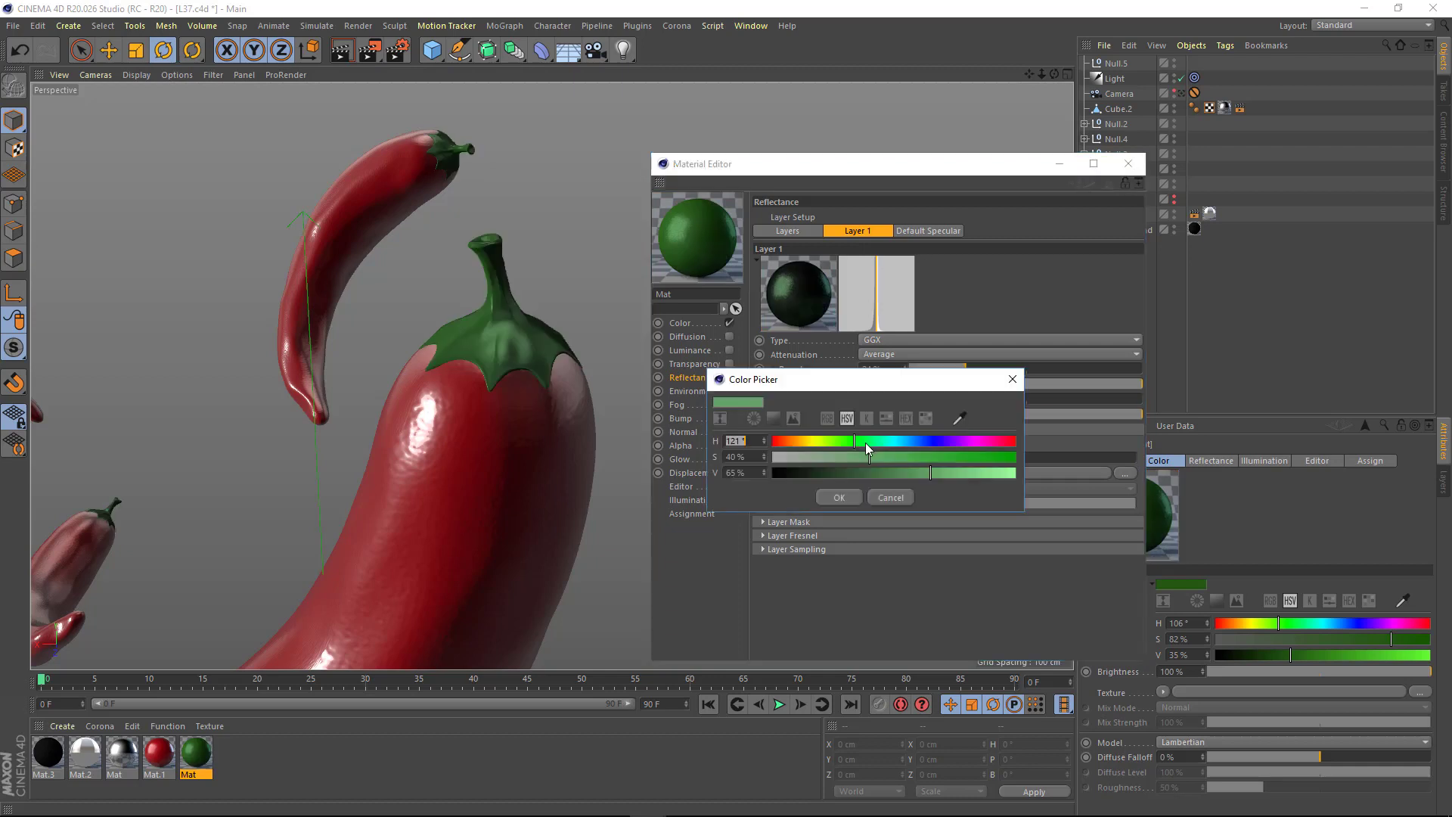
click(840, 498)
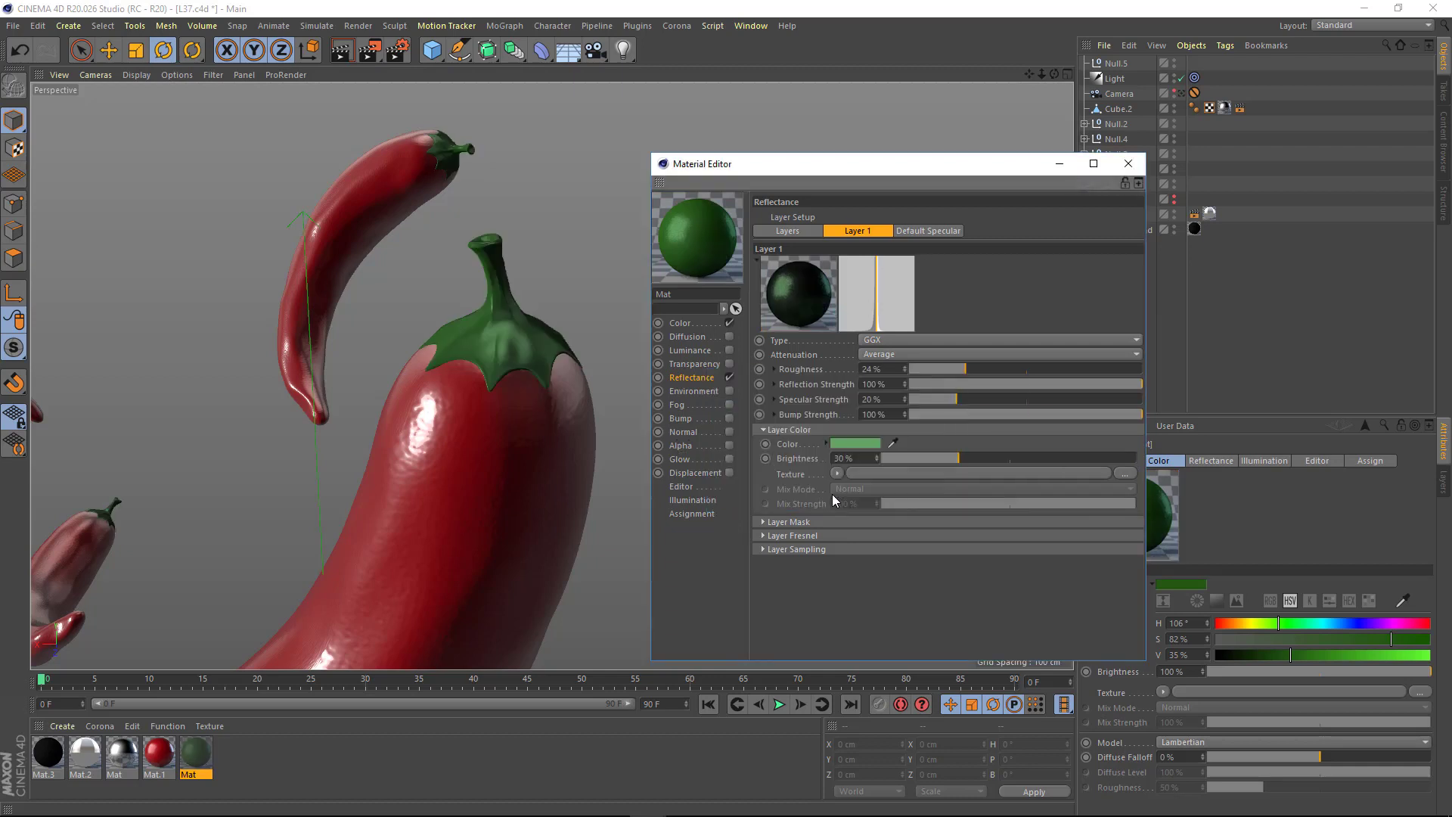
- Enable Bump with a Noise texture and raise the noise brightness to 6%
click(730, 418)
click(822, 251)
click(865, 310)
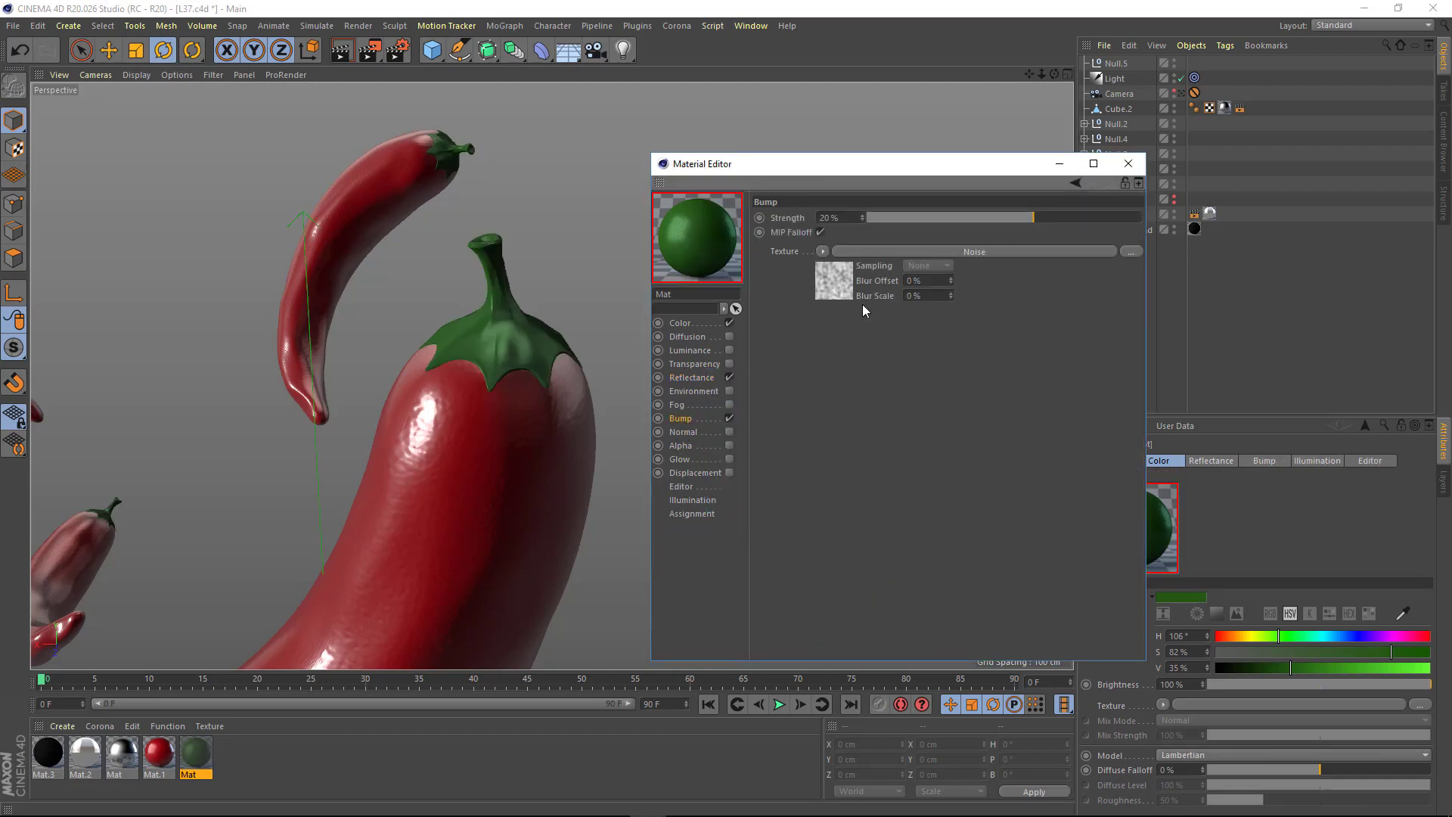
click(848, 295)
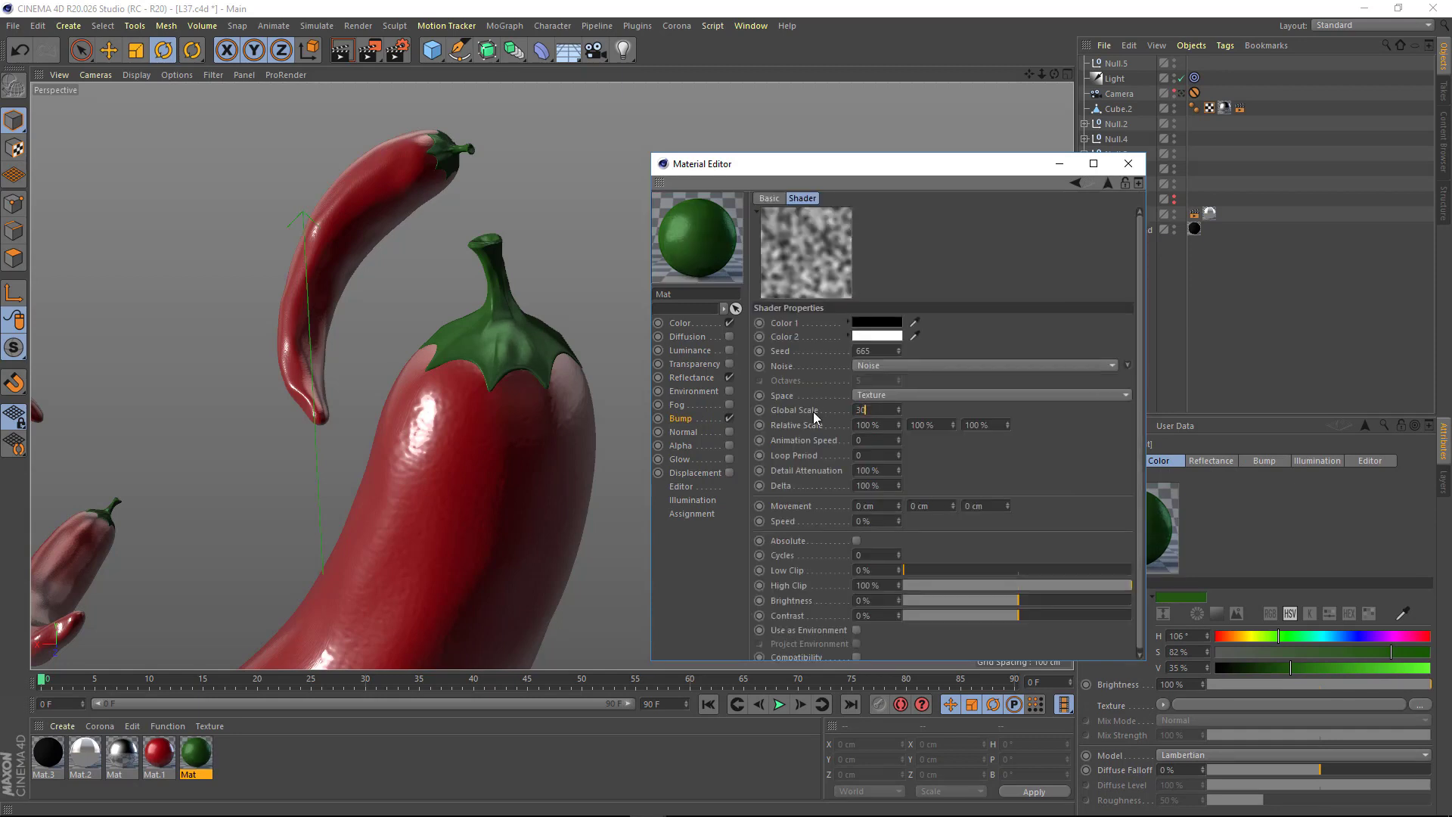
drag(1022, 605, 1026, 606)
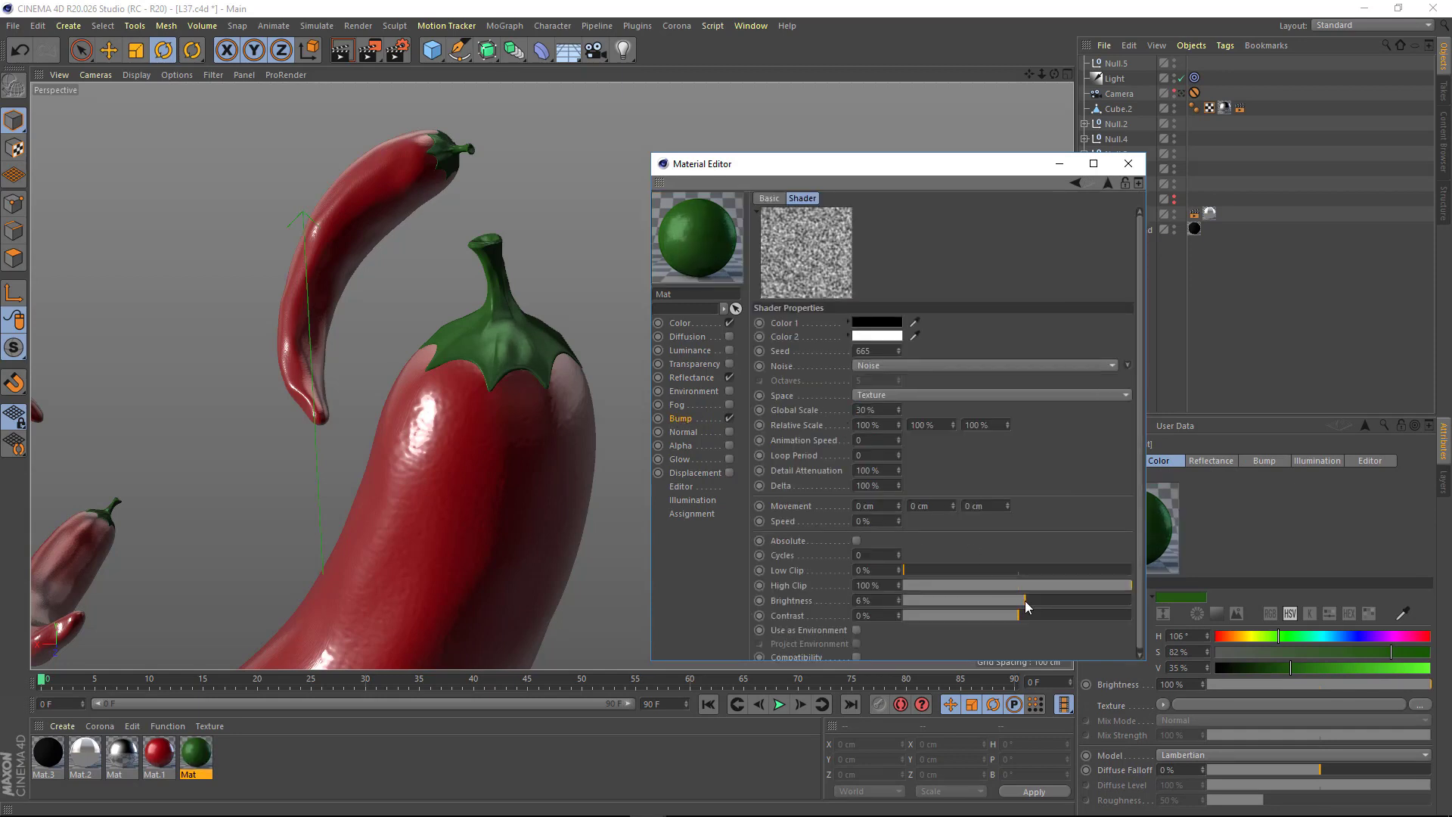
- Review the pepper and close the material editor
scroll(494, 351, up, 3)
scroll(517, 365, up, 2)
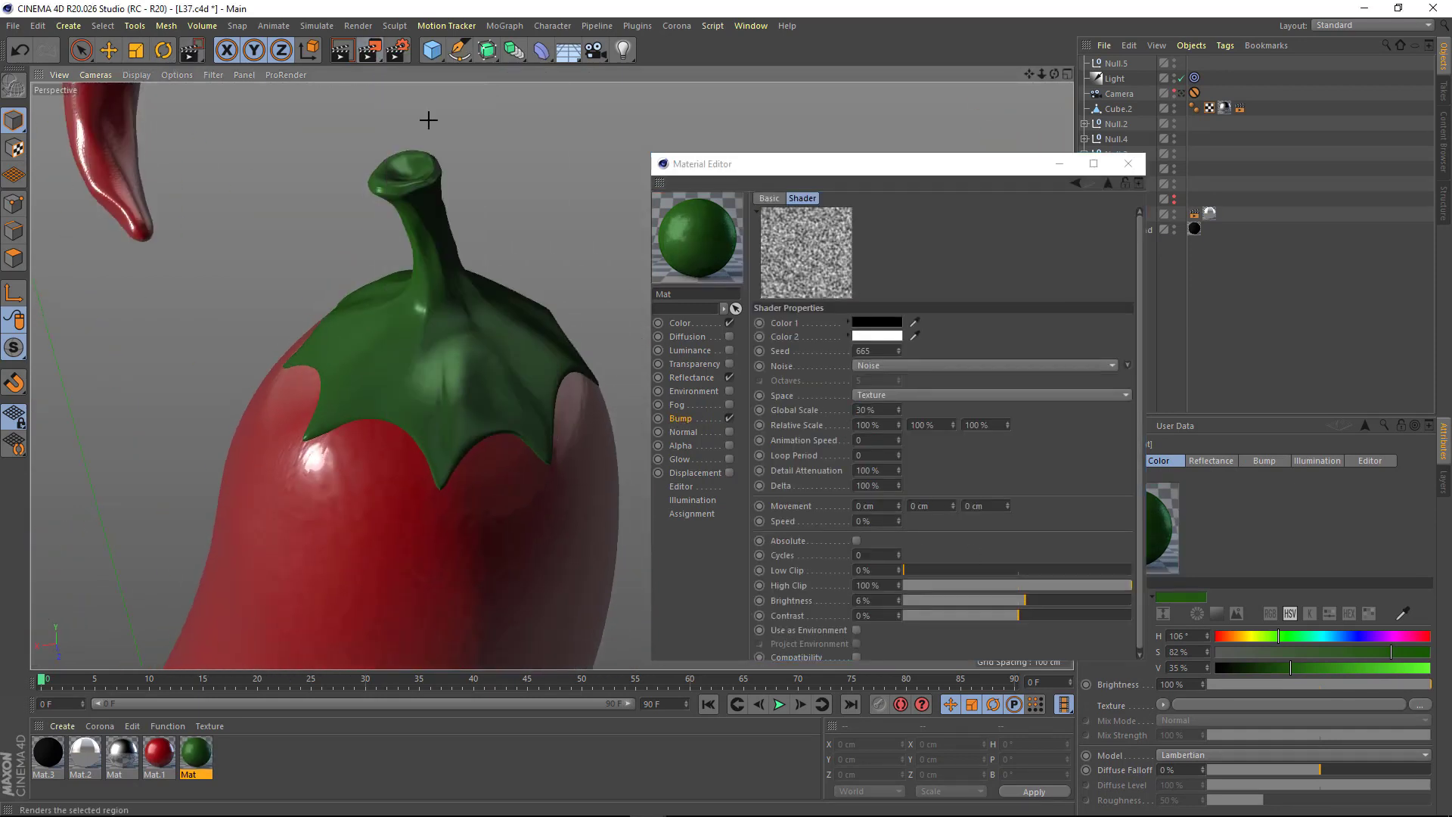
scroll(447, 333, down, 4)
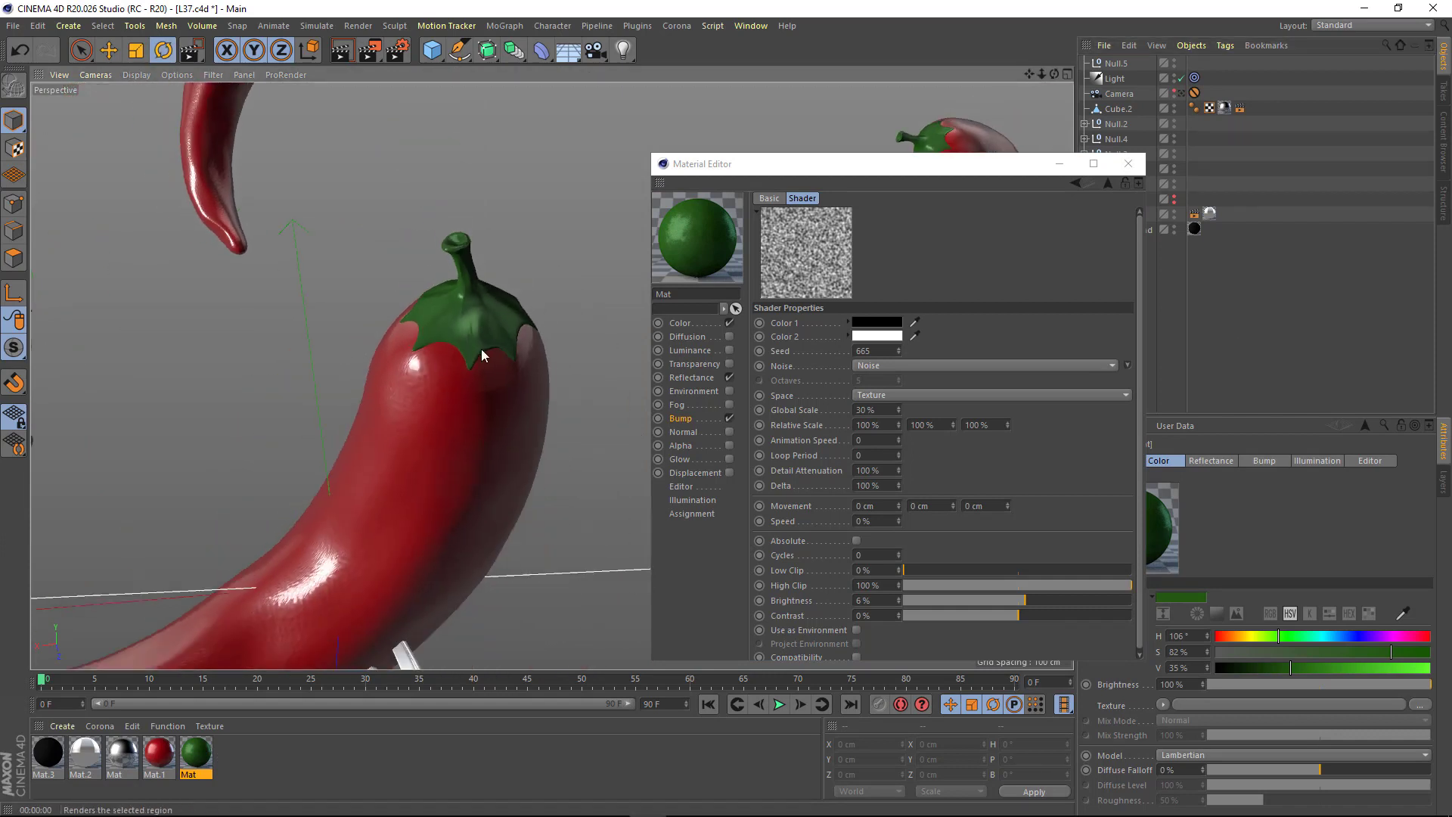
alt+drag(491, 339, 582, 340)
click(1128, 163)
scroll(611, 361, down, 2)
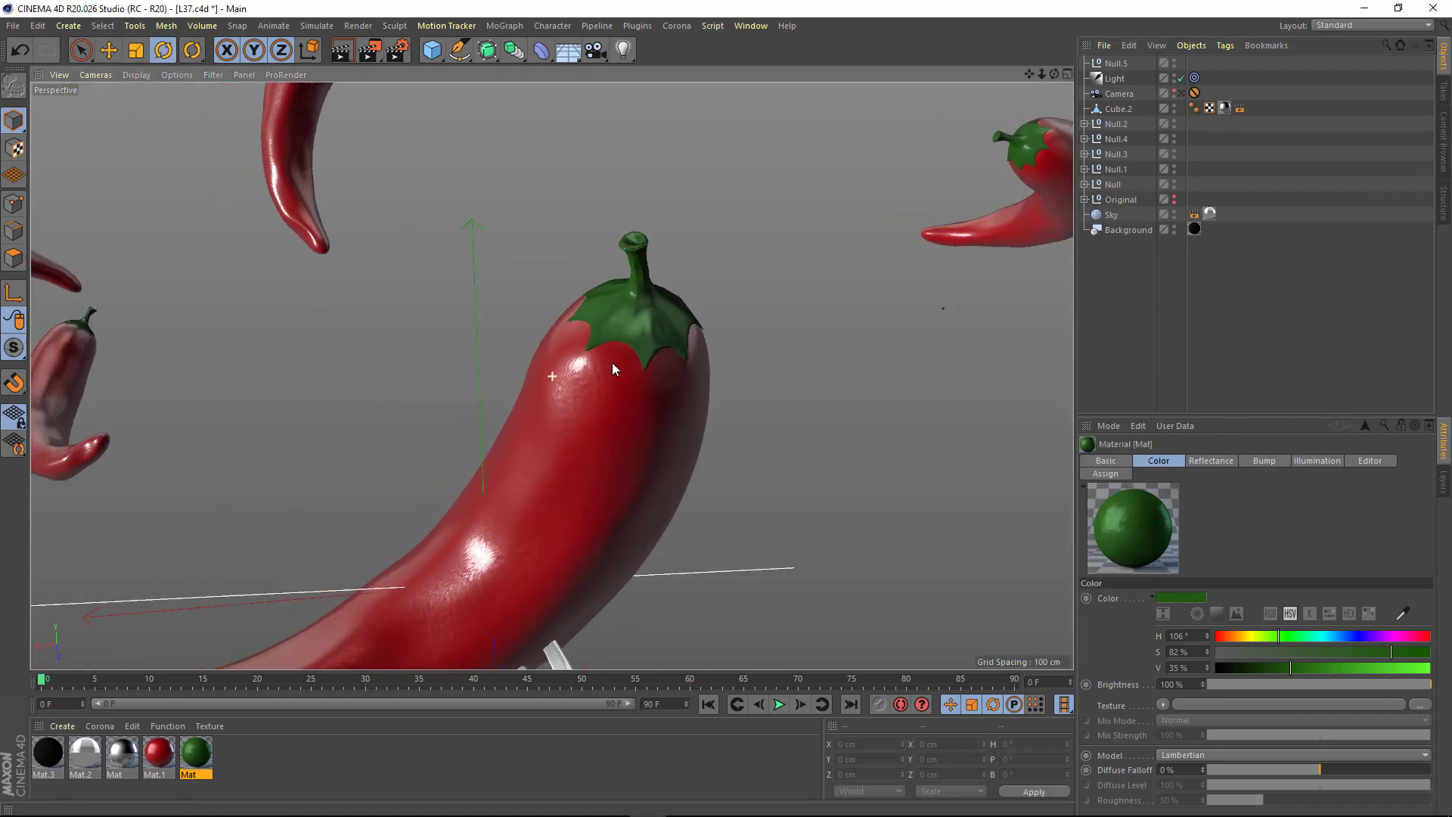
scroll(610, 378, down, 3)
scroll(610, 384, down, 2)
click(158, 754)
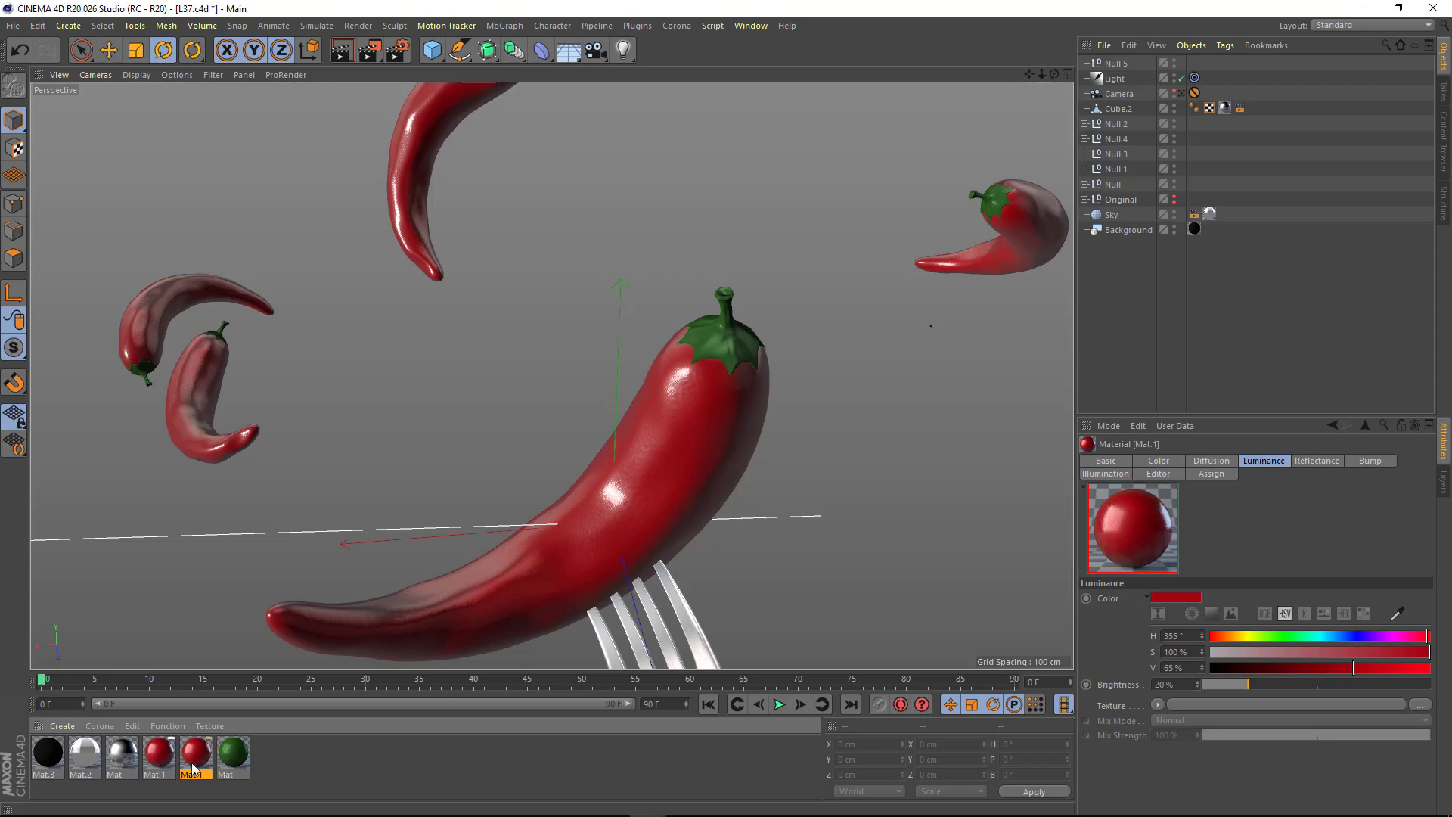
- Recolour Mat.1 to hue 106° and make its gradient end green
double_click(196, 754)
drag(454, 102, 773, 213)
mouse_move(338, 261)
alt+mouse_down()
mouse_move(314, 365)
mouse_move(351, 188)
mouse_move(512, 319)
alt+mouse_up()
click(573, 371)
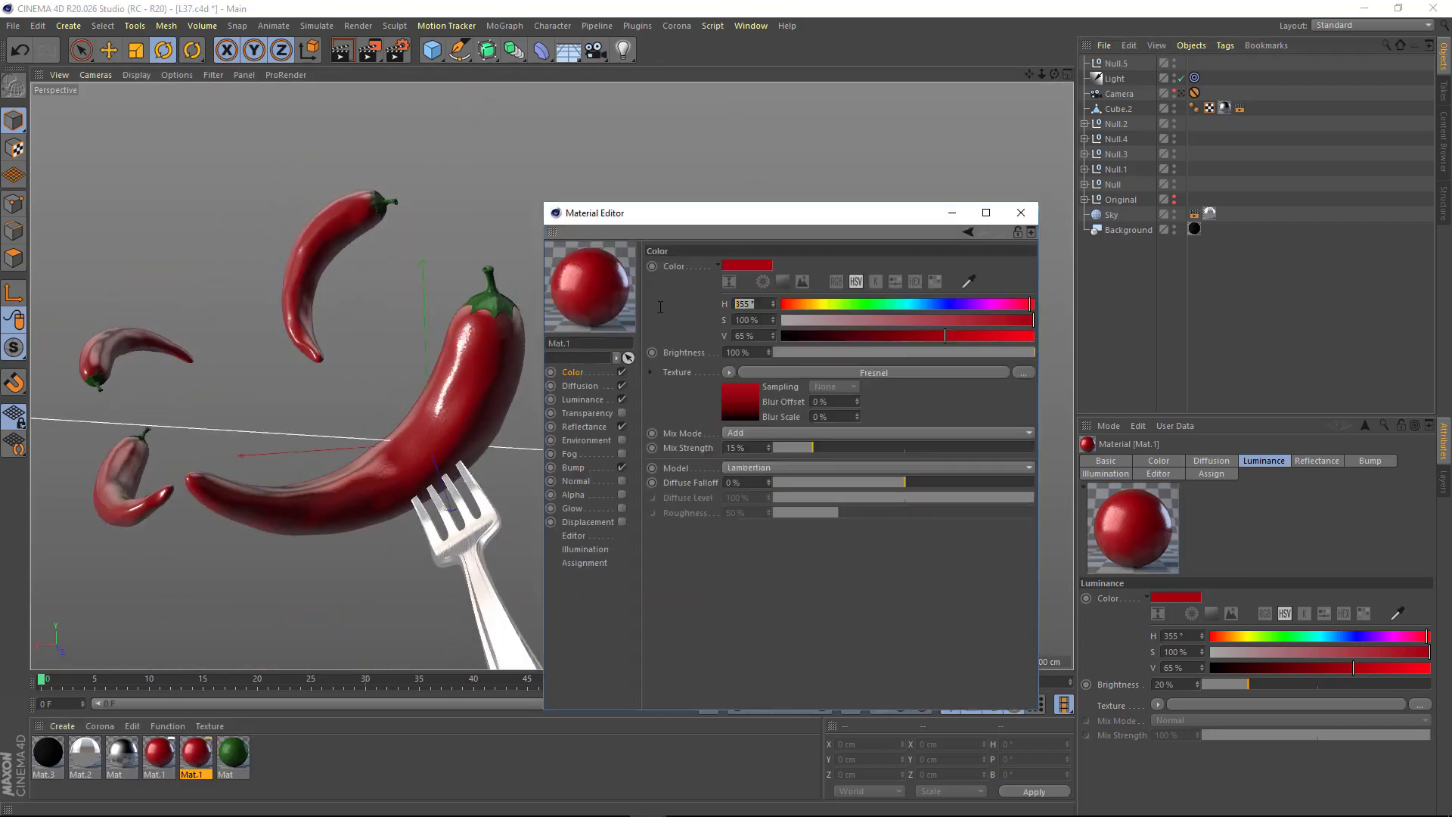
double_click(745, 303)
text(106)
click(743, 402)
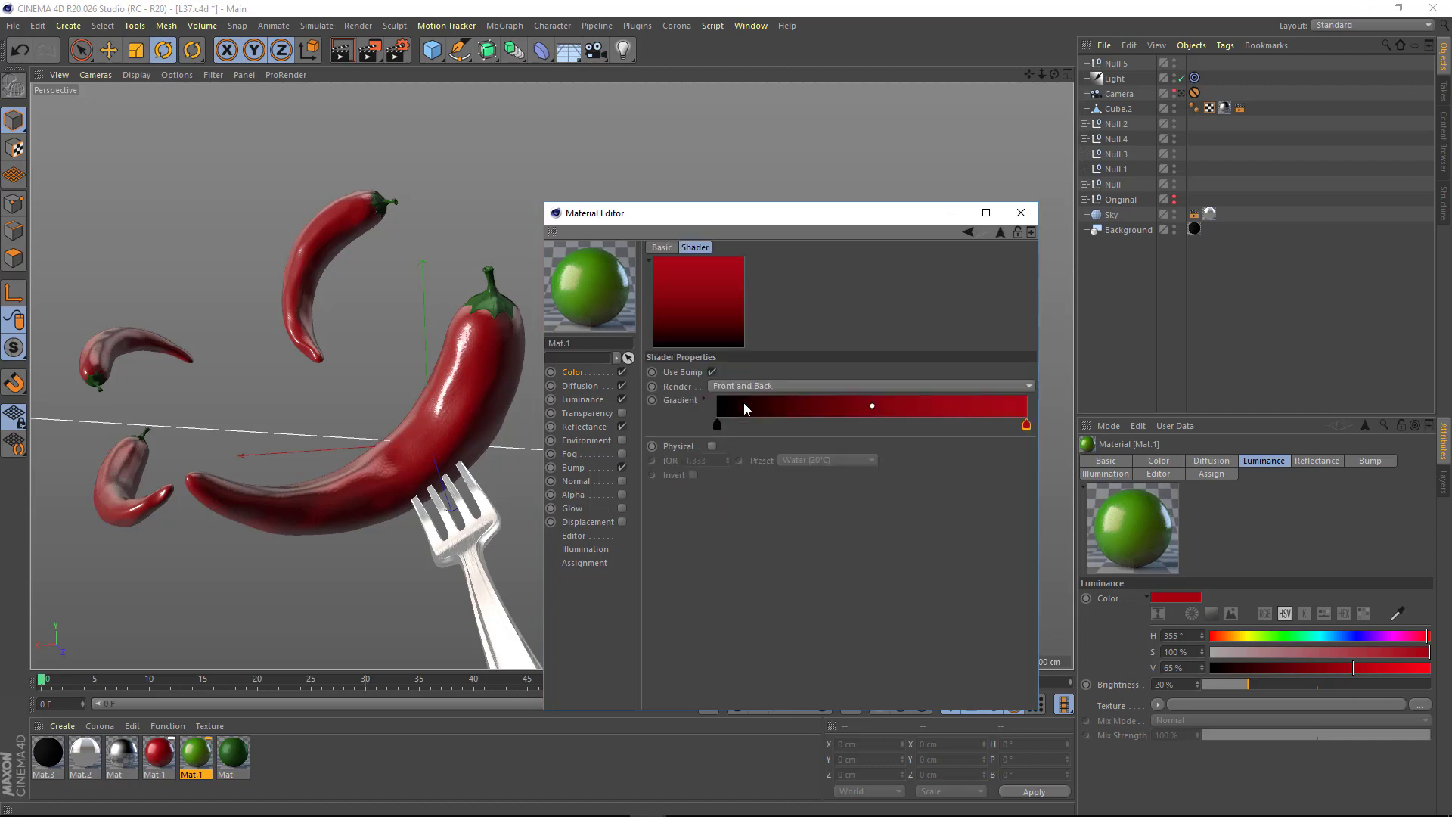
double_click(1026, 427)
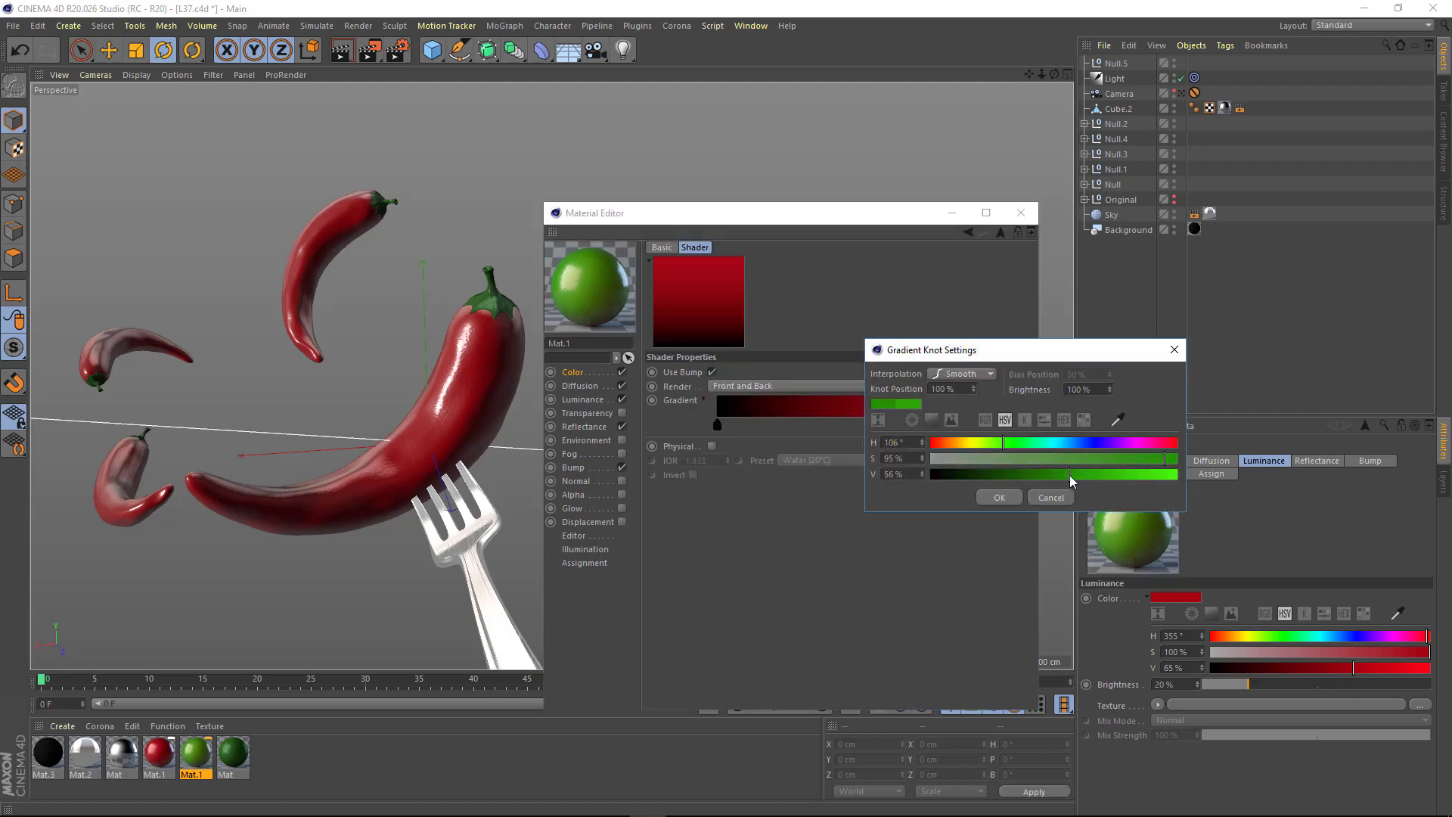
click(999, 497)
click(583, 374)
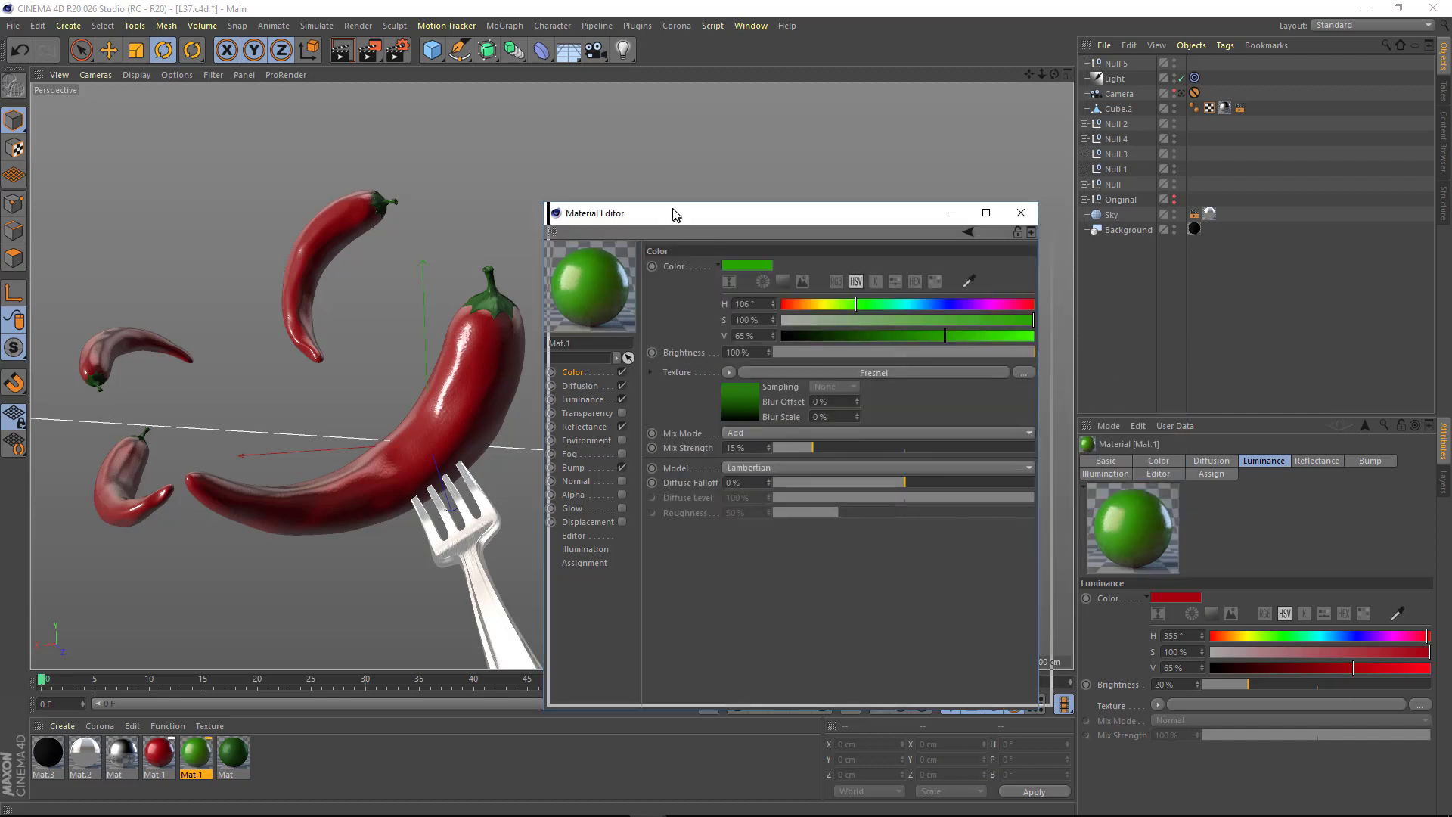
- Apply the green Mat.1 to the pepper right of the fork
drag(674, 214, 664, 221)
click(947, 227)
click(1182, 93)
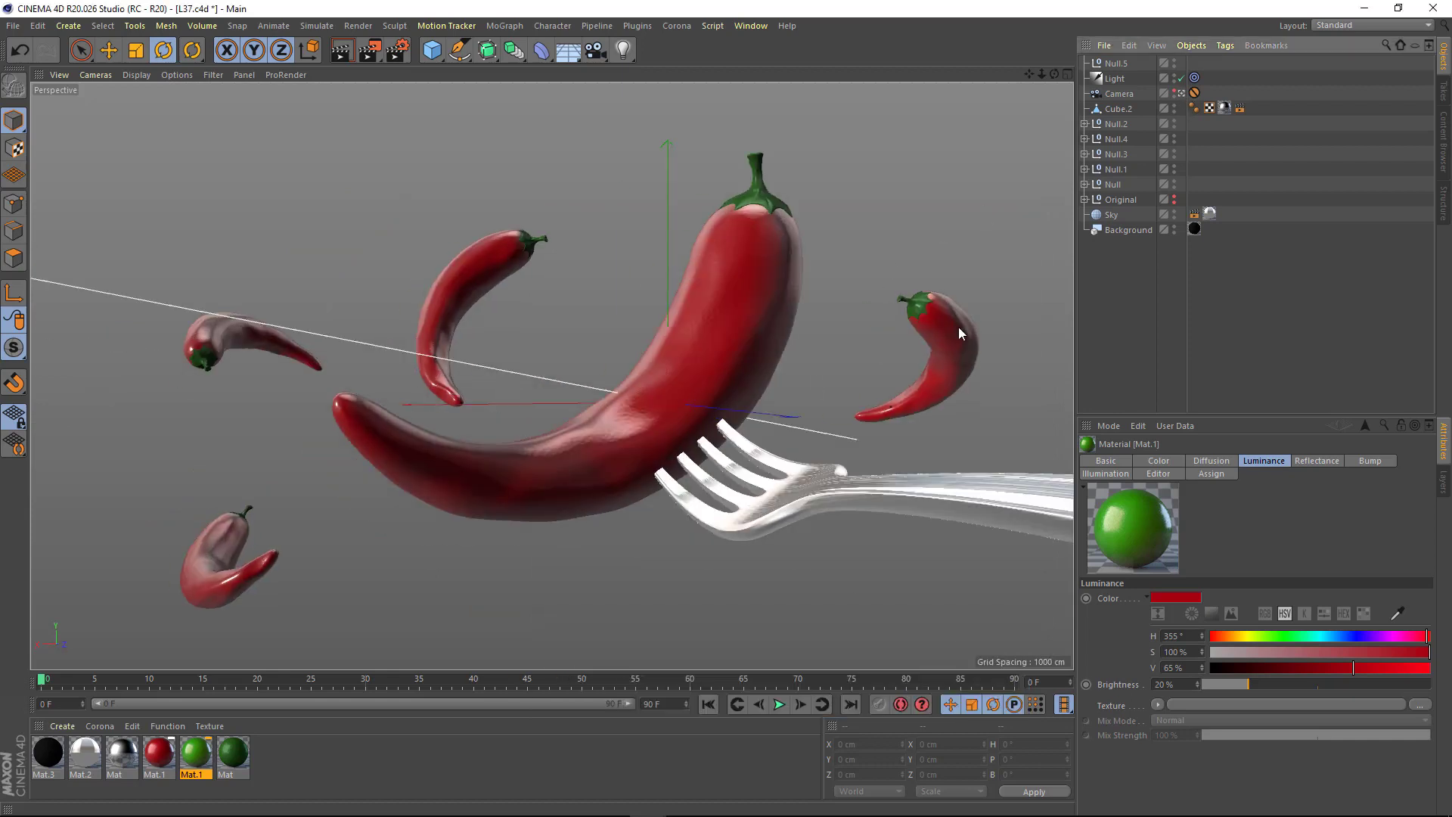
click(924, 355)
drag(194, 761, 1284, 174)
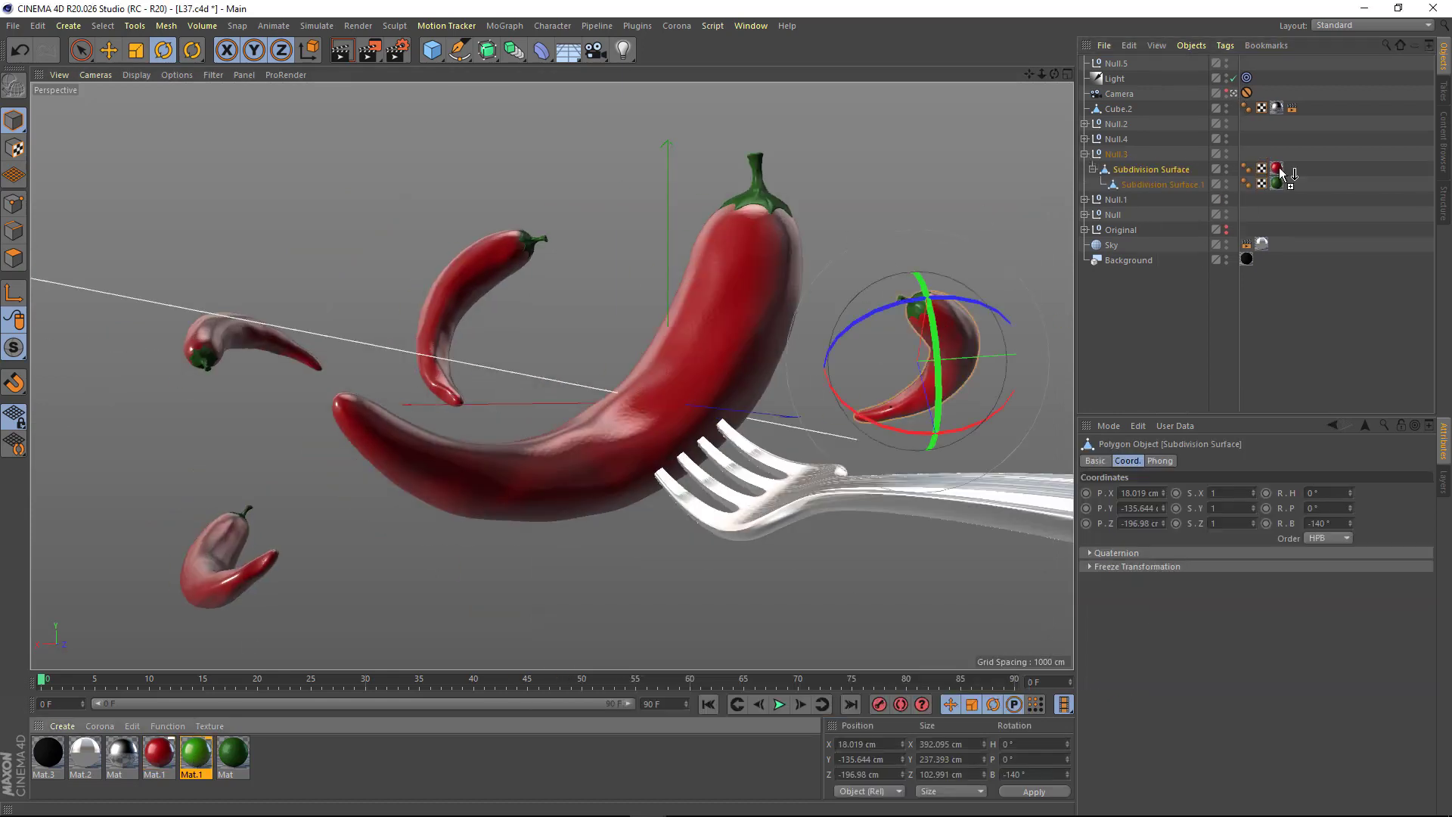
- Apply the green material Mat.1 to the left pepper and frame it in the view
click(246, 345)
drag(159, 753, 1279, 159)
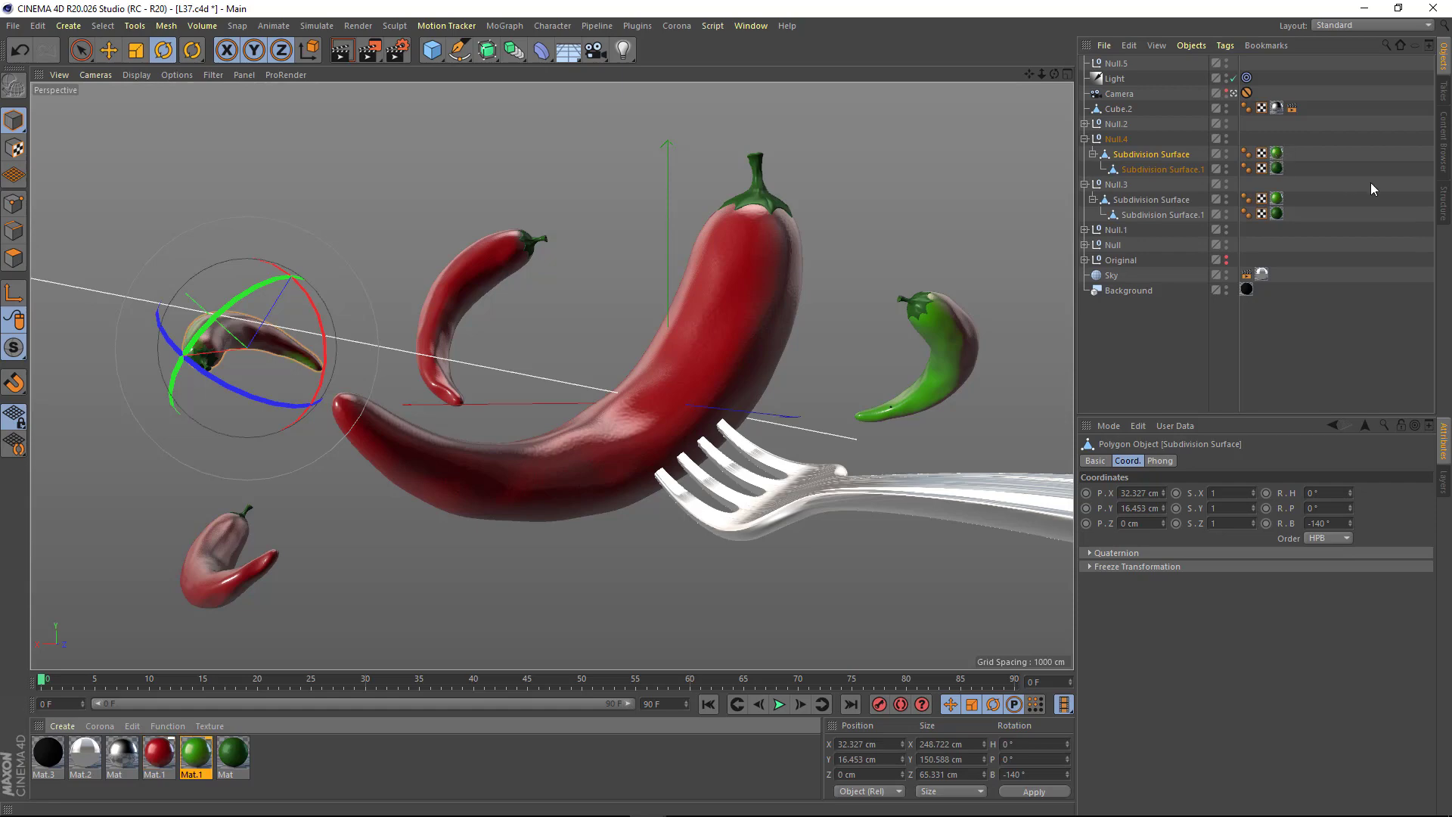
click(1084, 140)
key(o)
scroll(792, 261, up, 5)
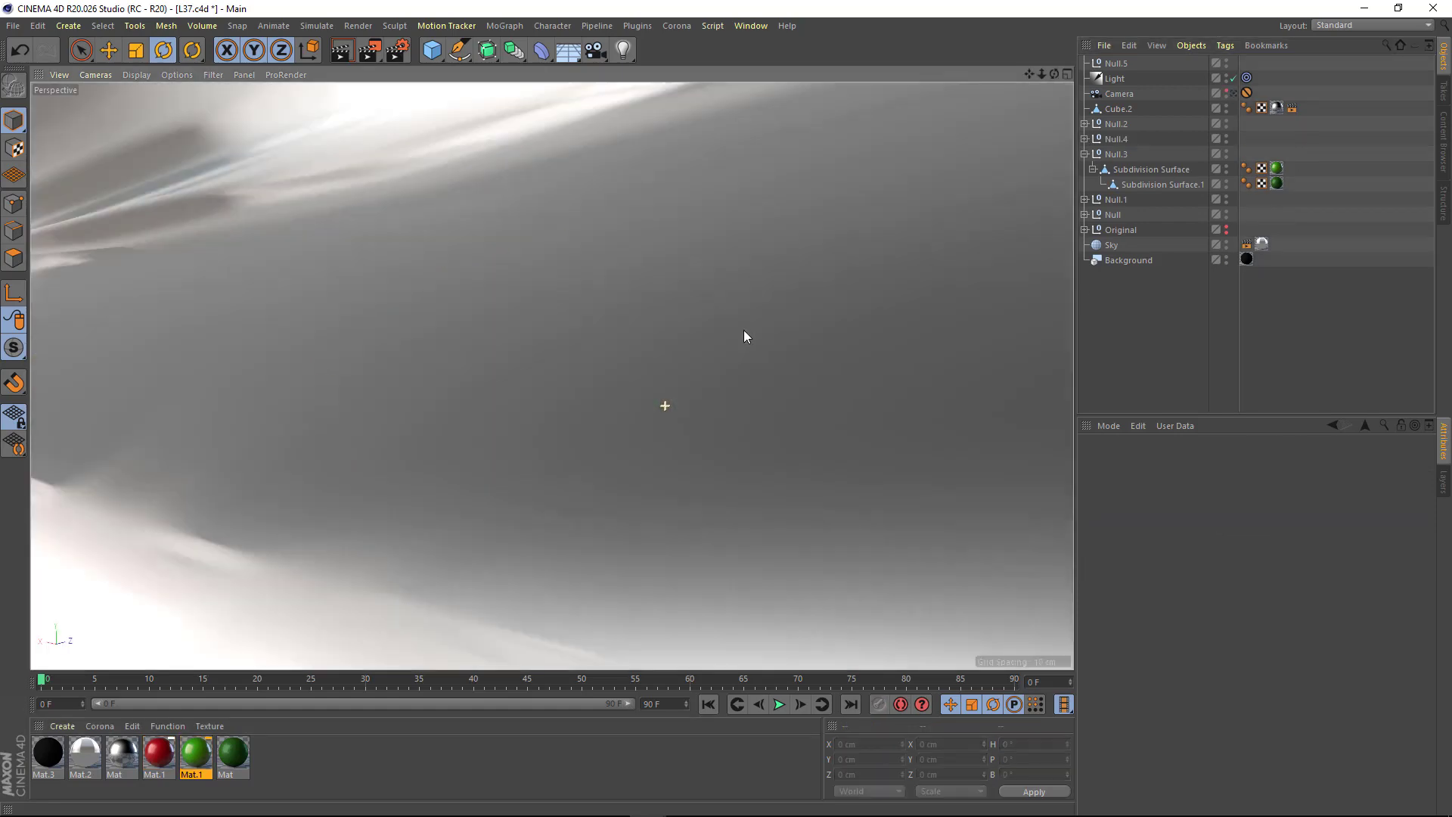
scroll(743, 330, down, 5)
scroll(723, 287, down, 2)
scroll(696, 335, down, 1)
- Set the green material's Luminance hue to 106°
double_click(195, 753)
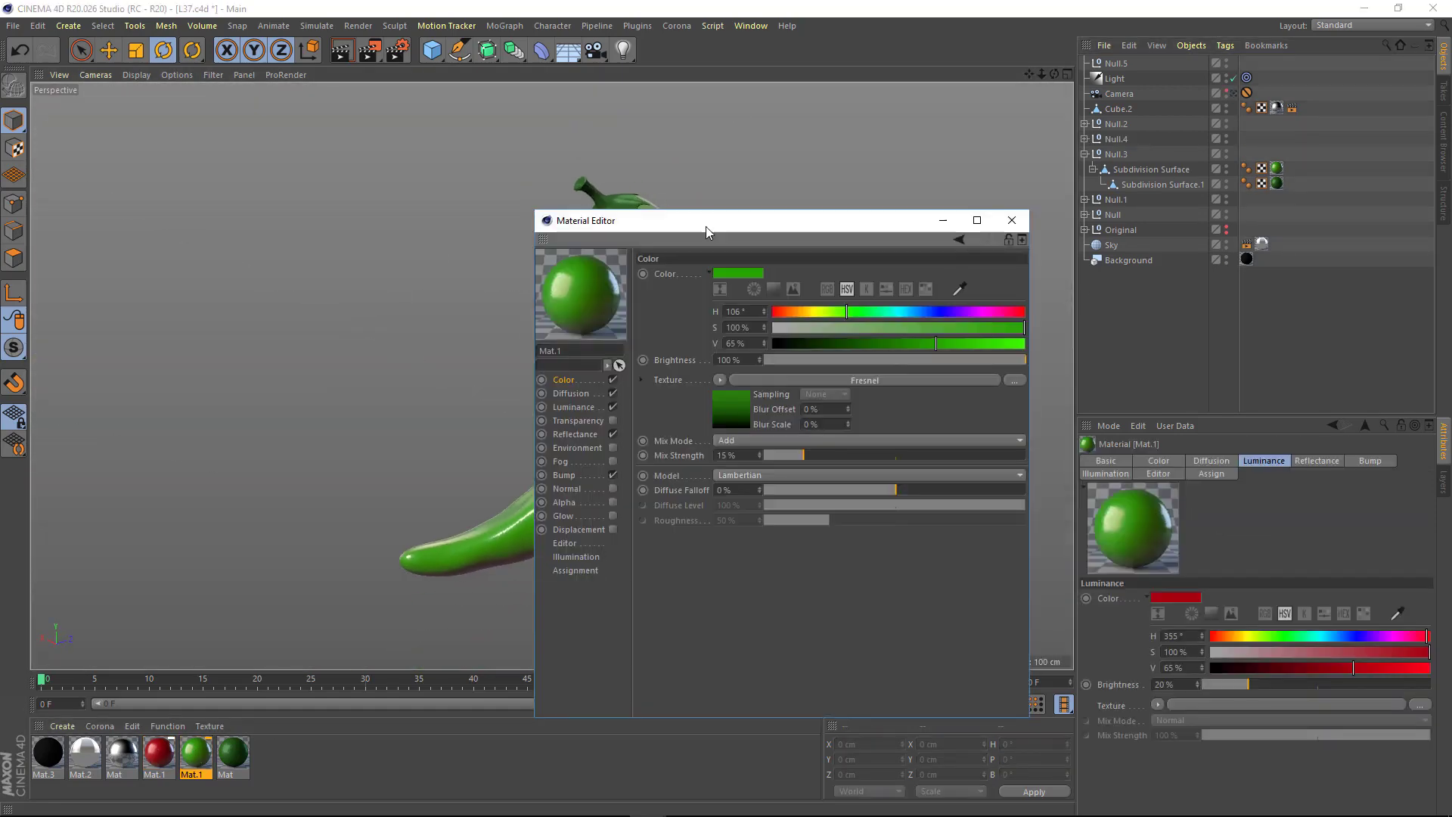
drag(706, 225, 858, 180)
alt+middle_drag(624, 297, 496, 297)
click(727, 361)
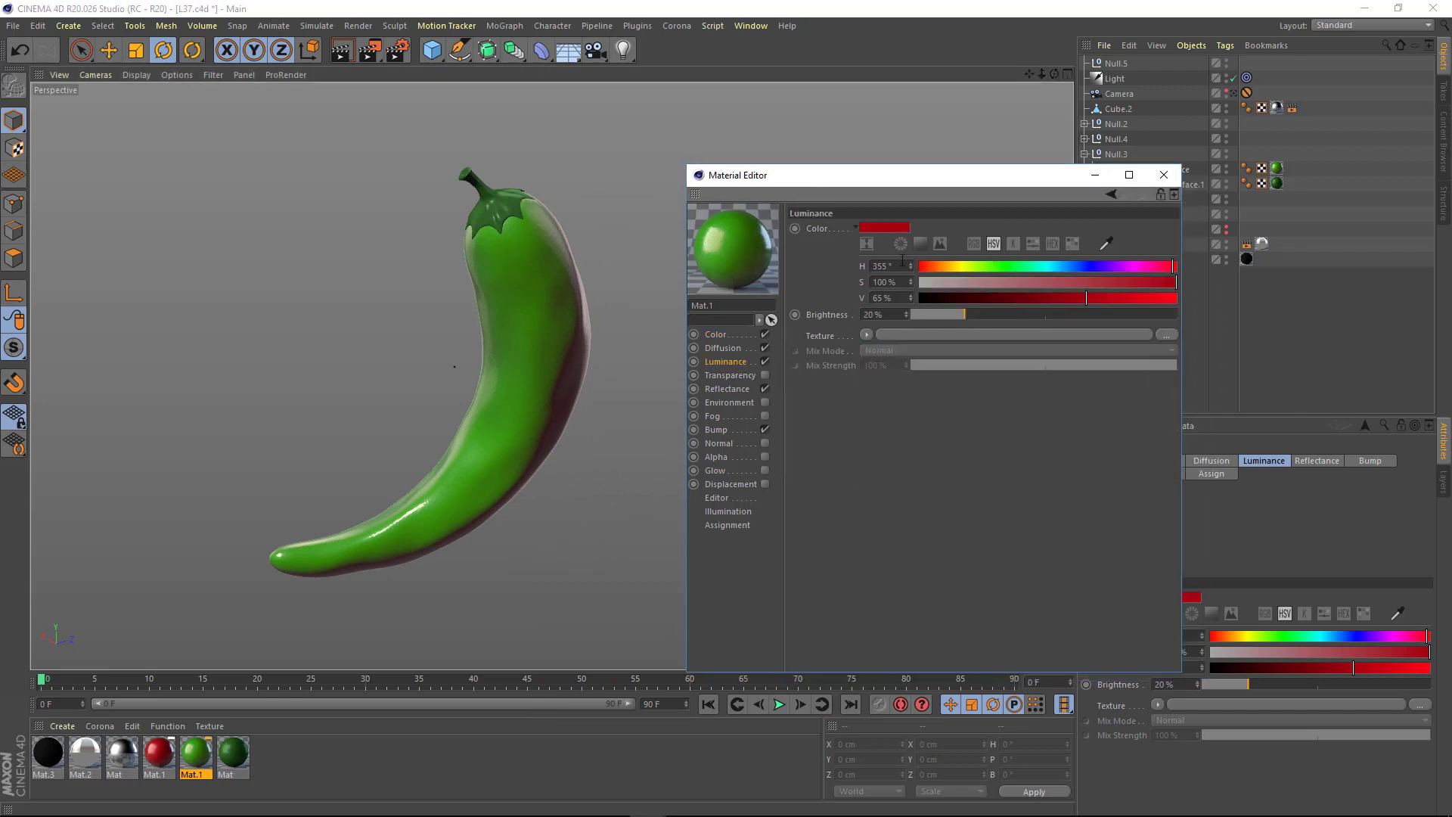
double_click(885, 266)
text(106)
key(Return)
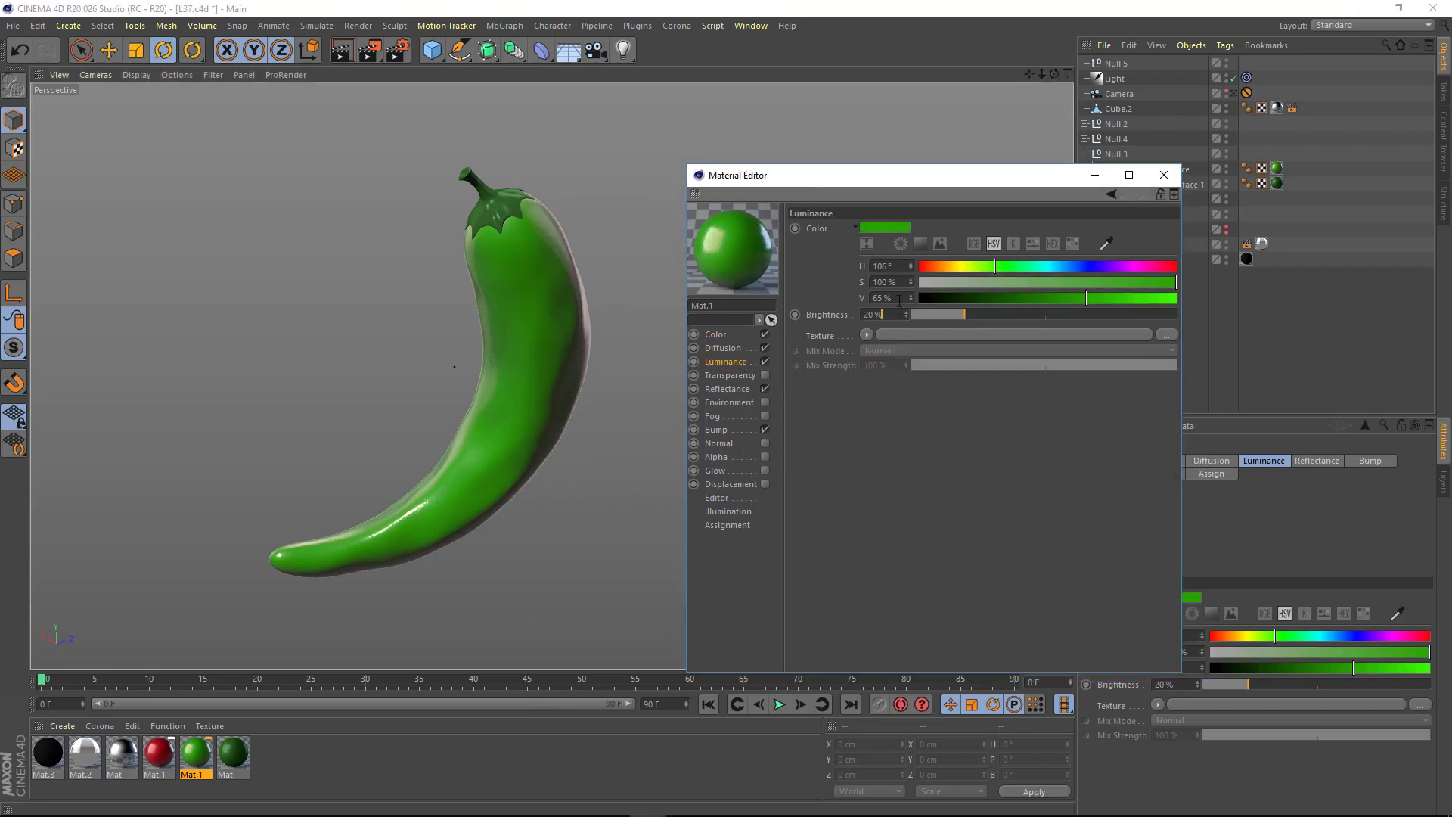
- Tint the green material's Reflectance layer colour a darker green
click(727, 389)
click(908, 459)
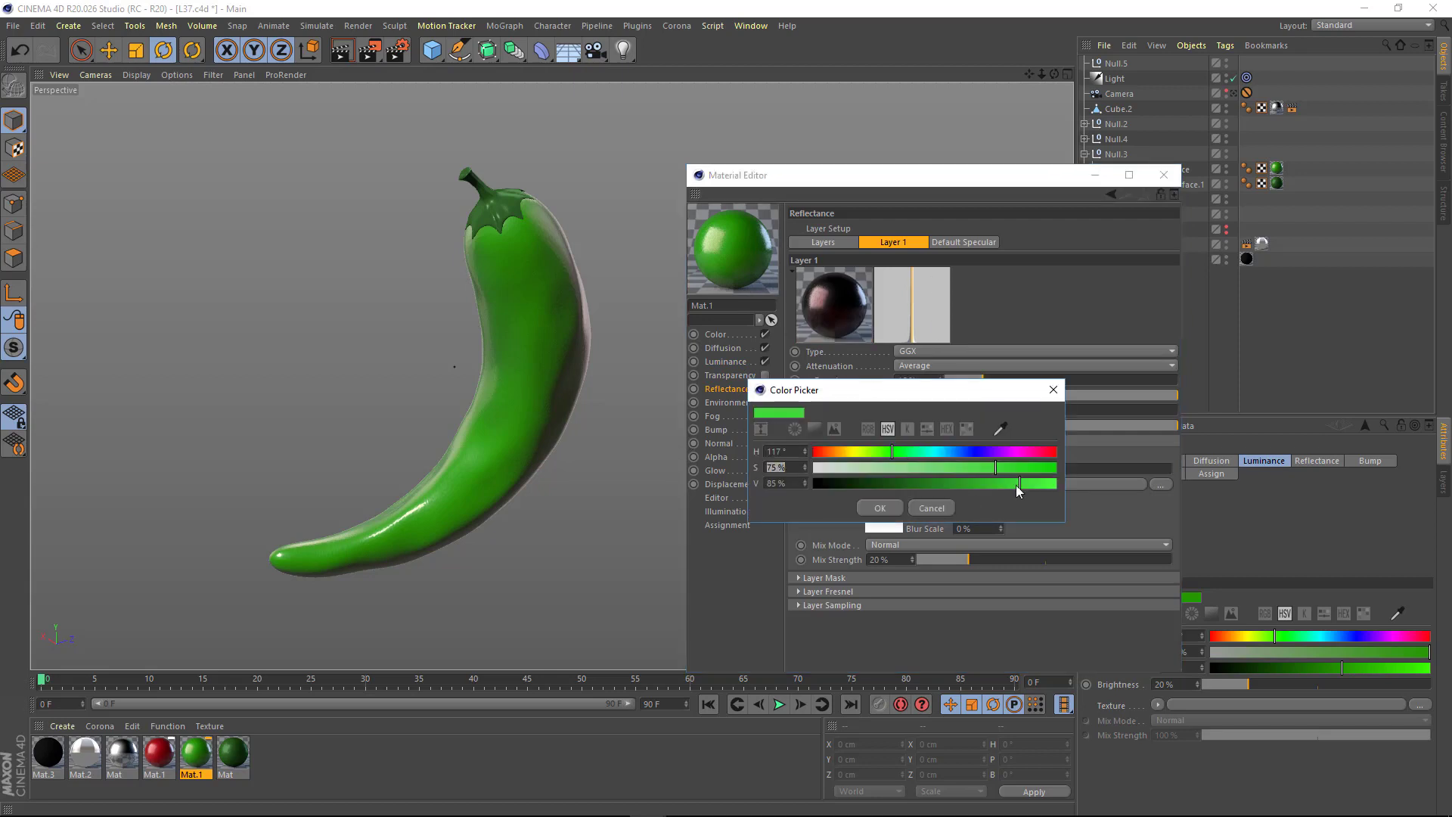
drag(968, 484, 901, 483)
key(Return)
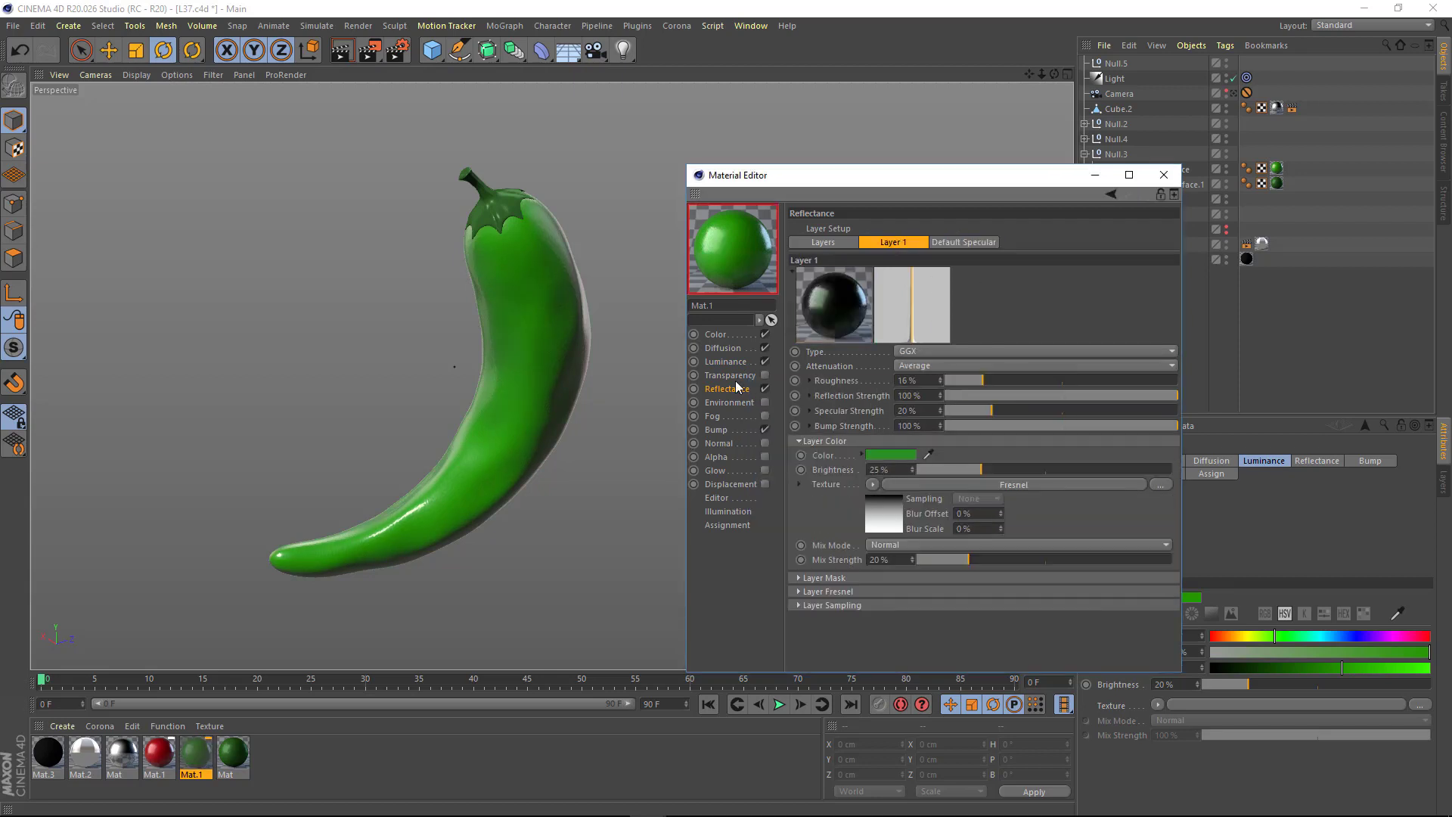
- Preview the pepper in an Interactive Render Region and lower the luminance value to 58%
click(727, 361)
alt+drag(536, 344, 593, 410)
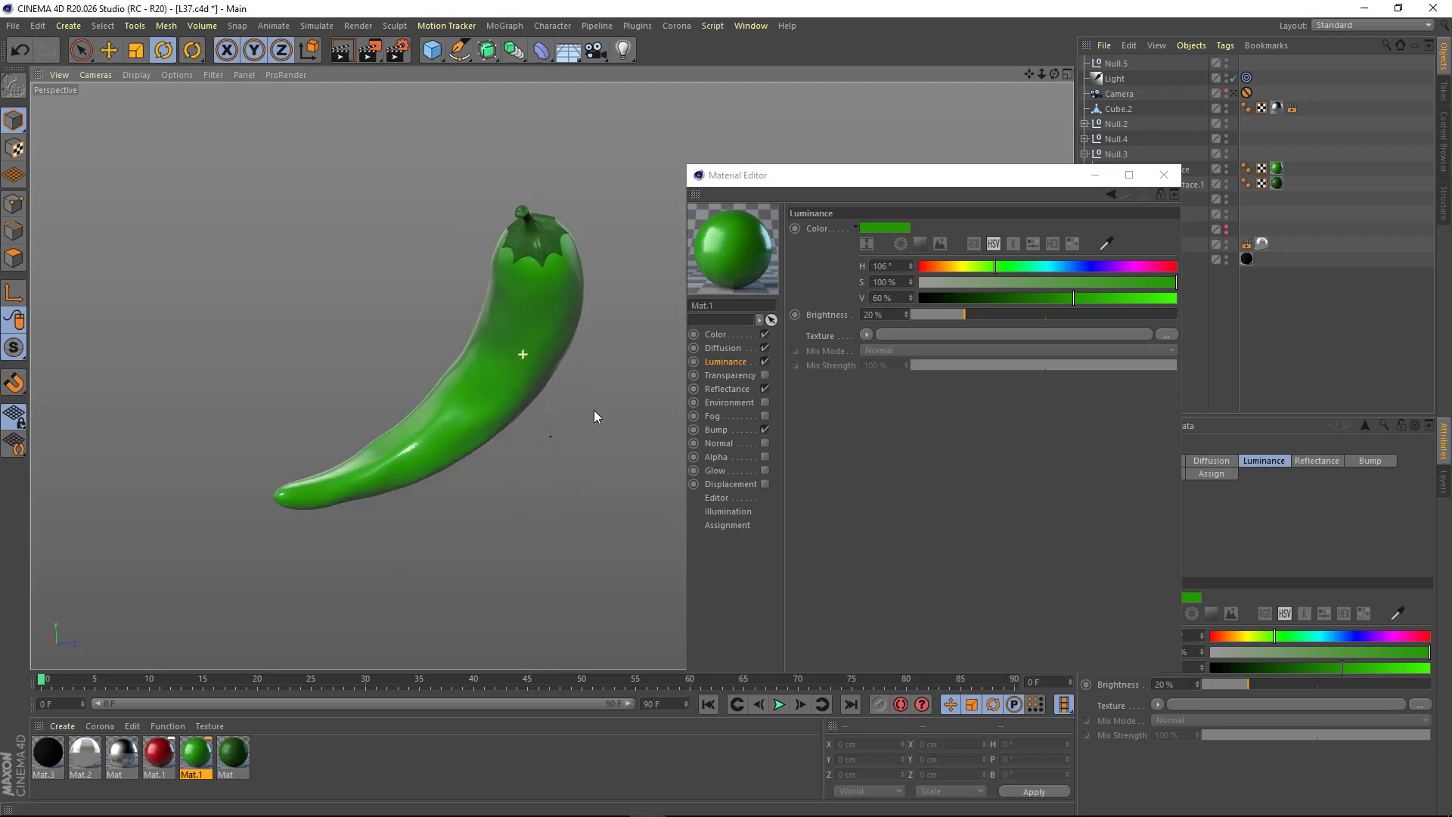
drag(367, 55, 489, 331)
drag(769, 174, 926, 201)
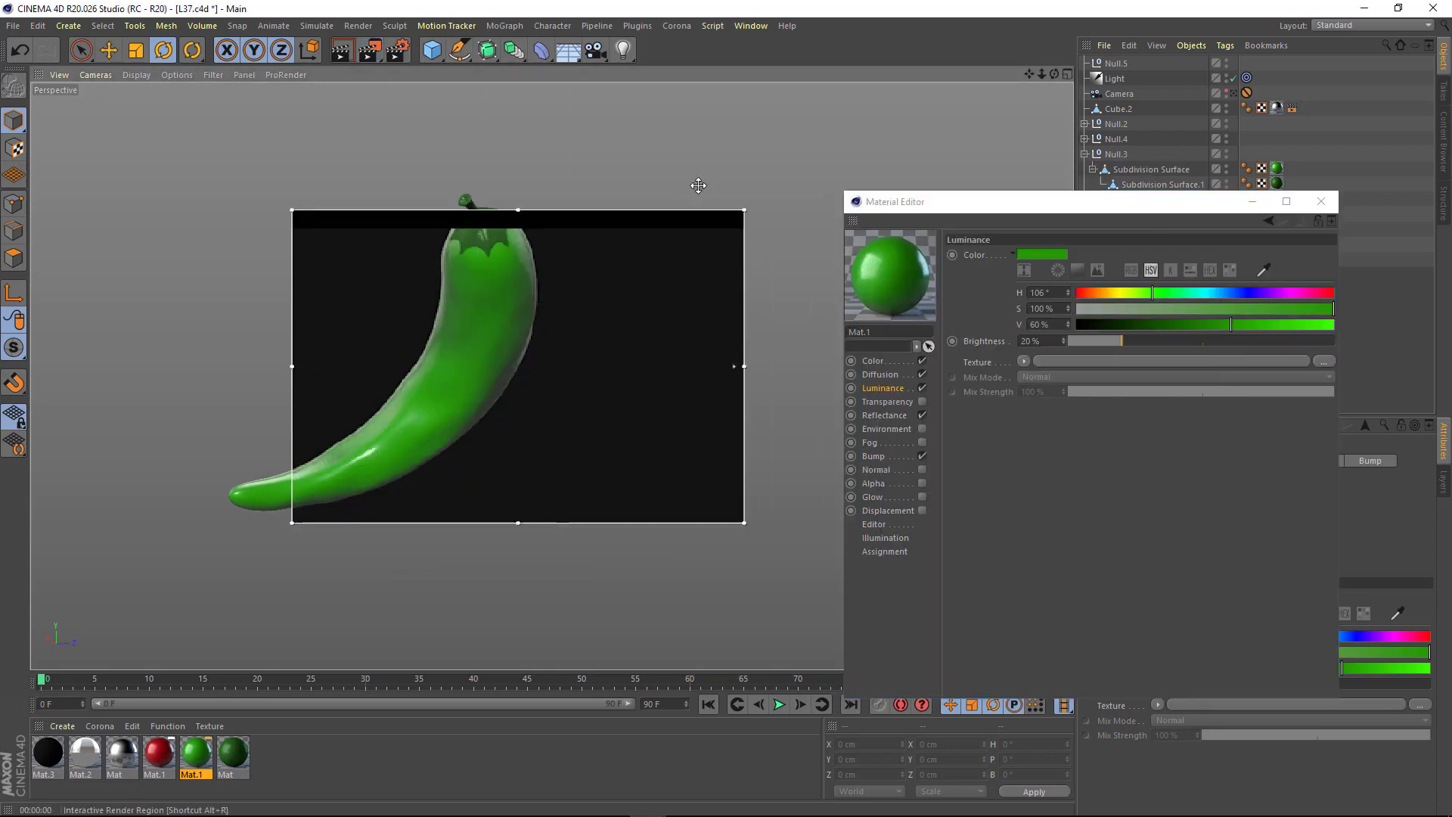
drag(295, 519, 172, 594)
mouse_move(456, 414)
alt+mouse_down()
mouse_move(612, 478)
mouse_move(470, 459)
alt+mouse_up()
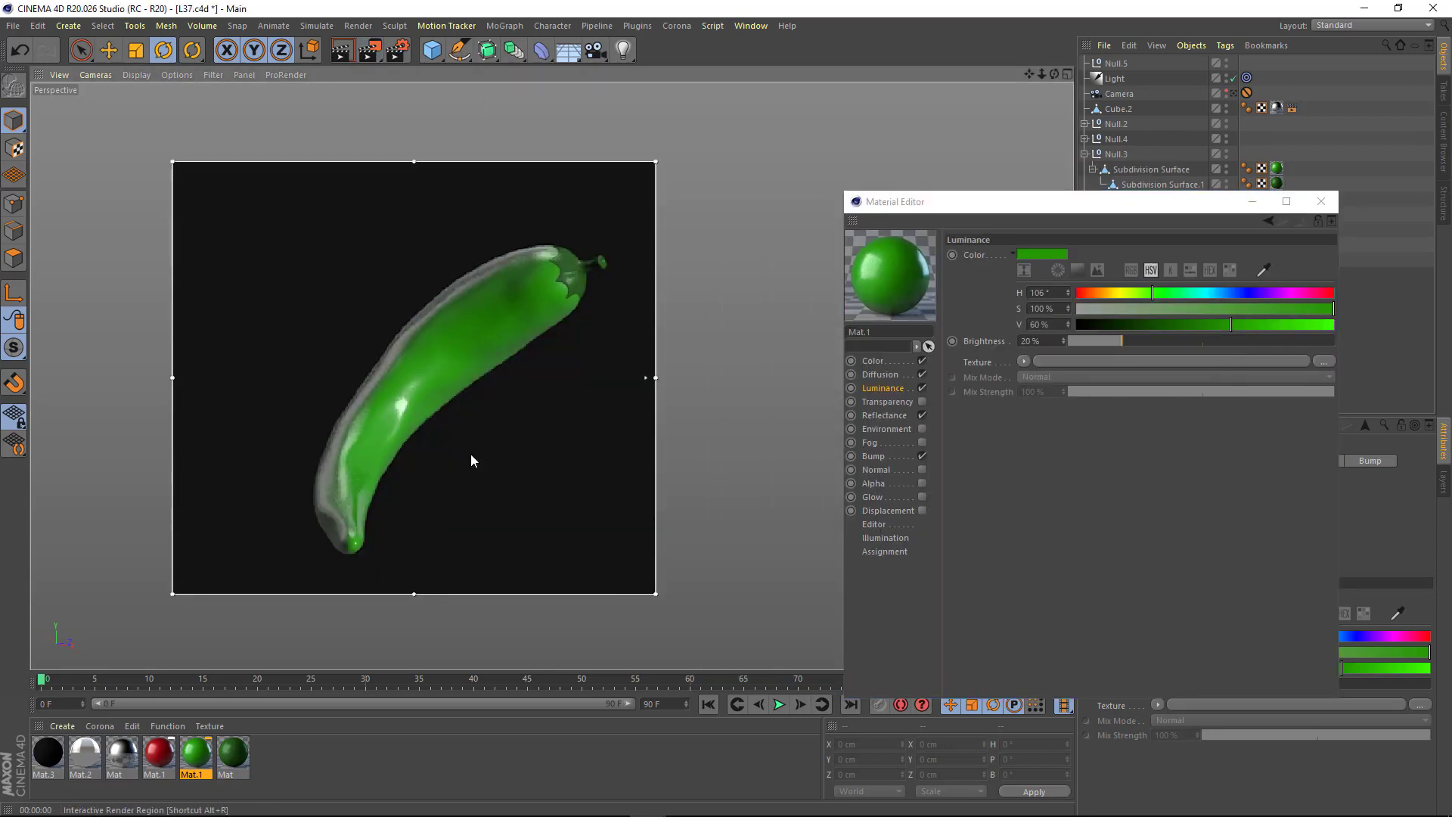
click(1229, 326)
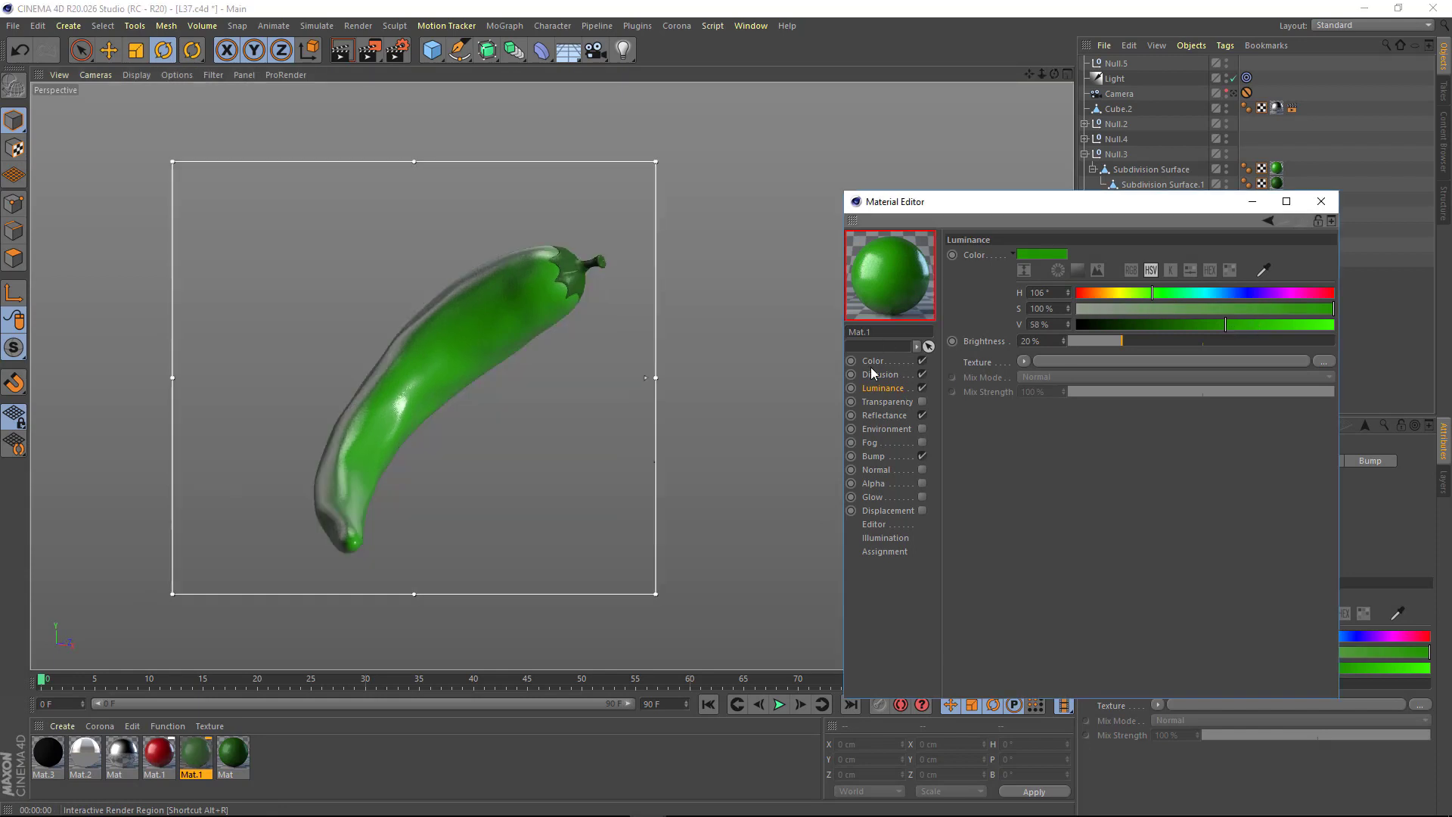
- Orbit to check the green pepper, then turn off the Interactive Render Region
click(872, 361)
alt+drag(599, 363, 339, 315)
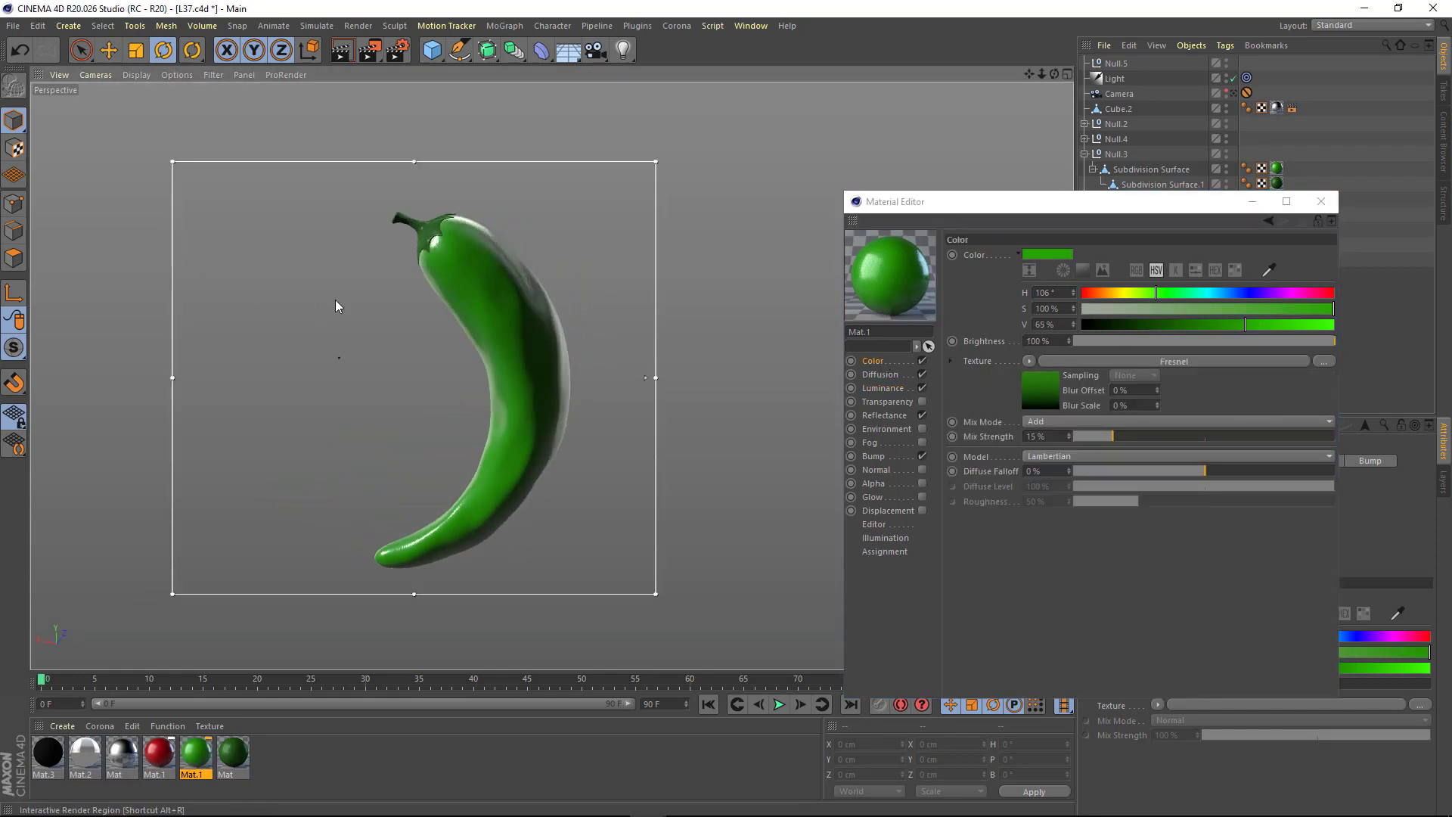
mouse_move(457, 360)
alt+mouse_down()
mouse_move(421, 416)
mouse_move(583, 331)
mouse_move(448, 344)
alt+mouse_up()
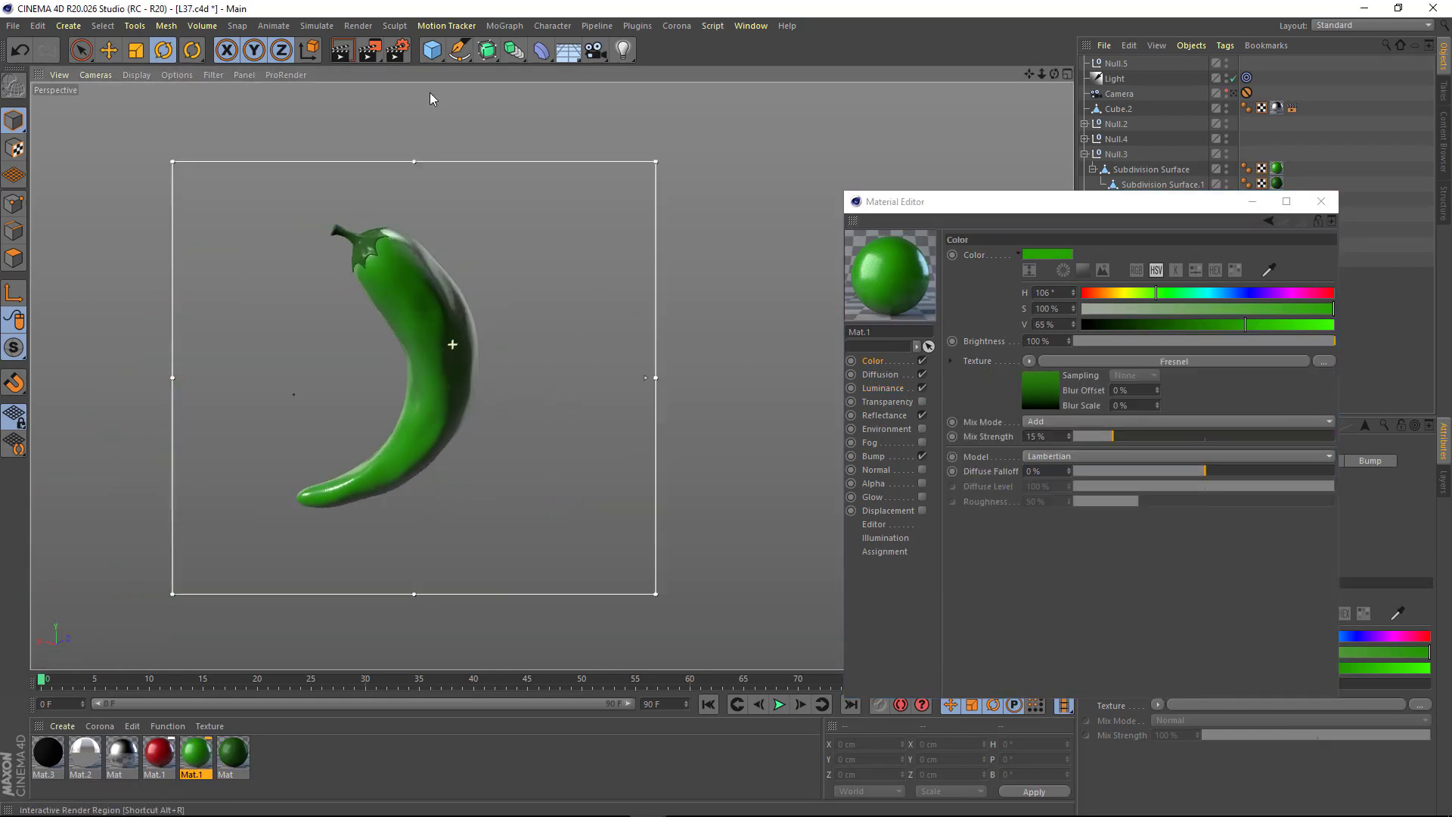
click(397, 50)
click(428, 405)
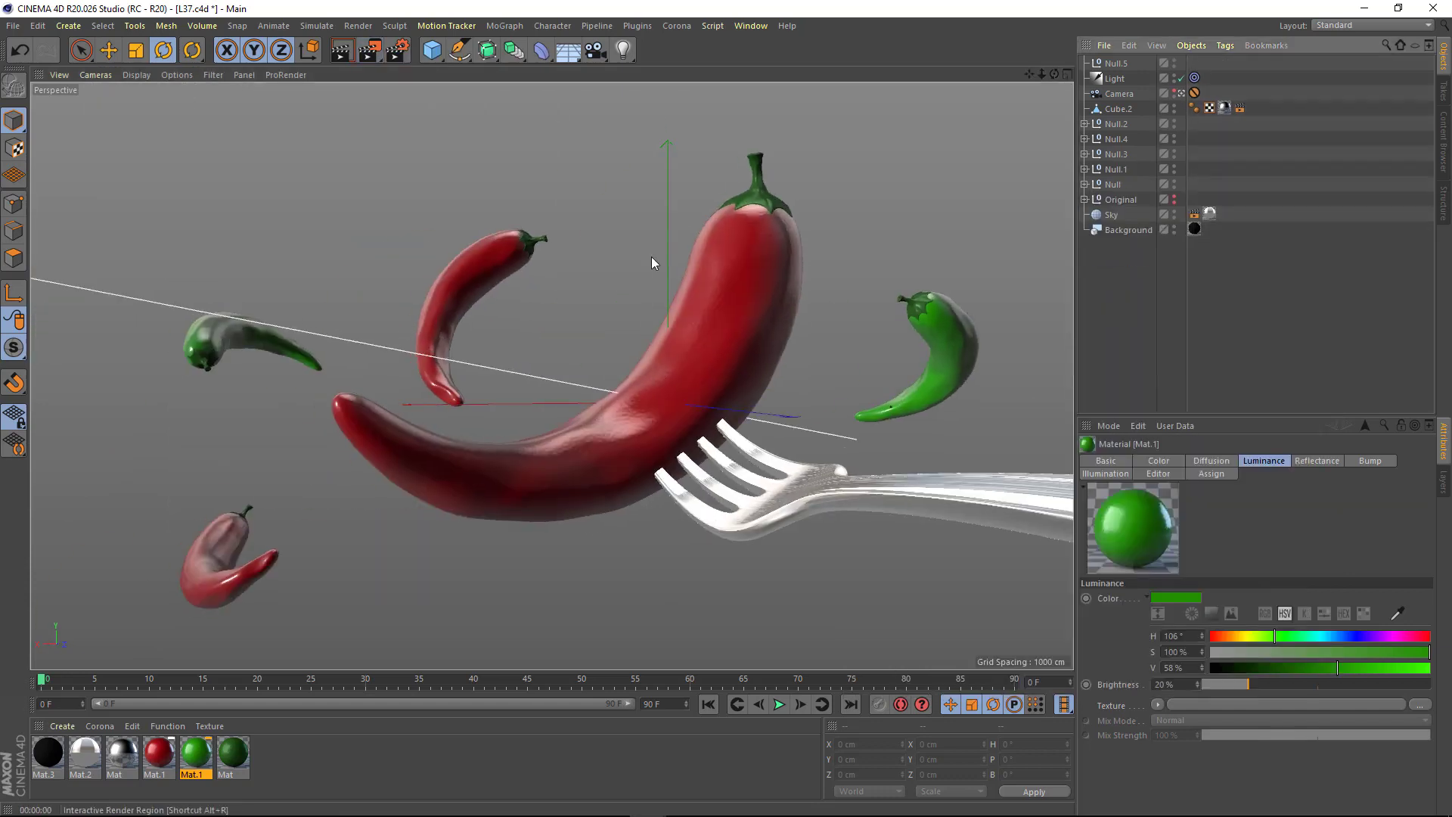
- Add Ambient Occlusion and Global Illumination effects in Render Settings
click(397, 50)
drag(530, 36, 393, 121)
click(339, 386)
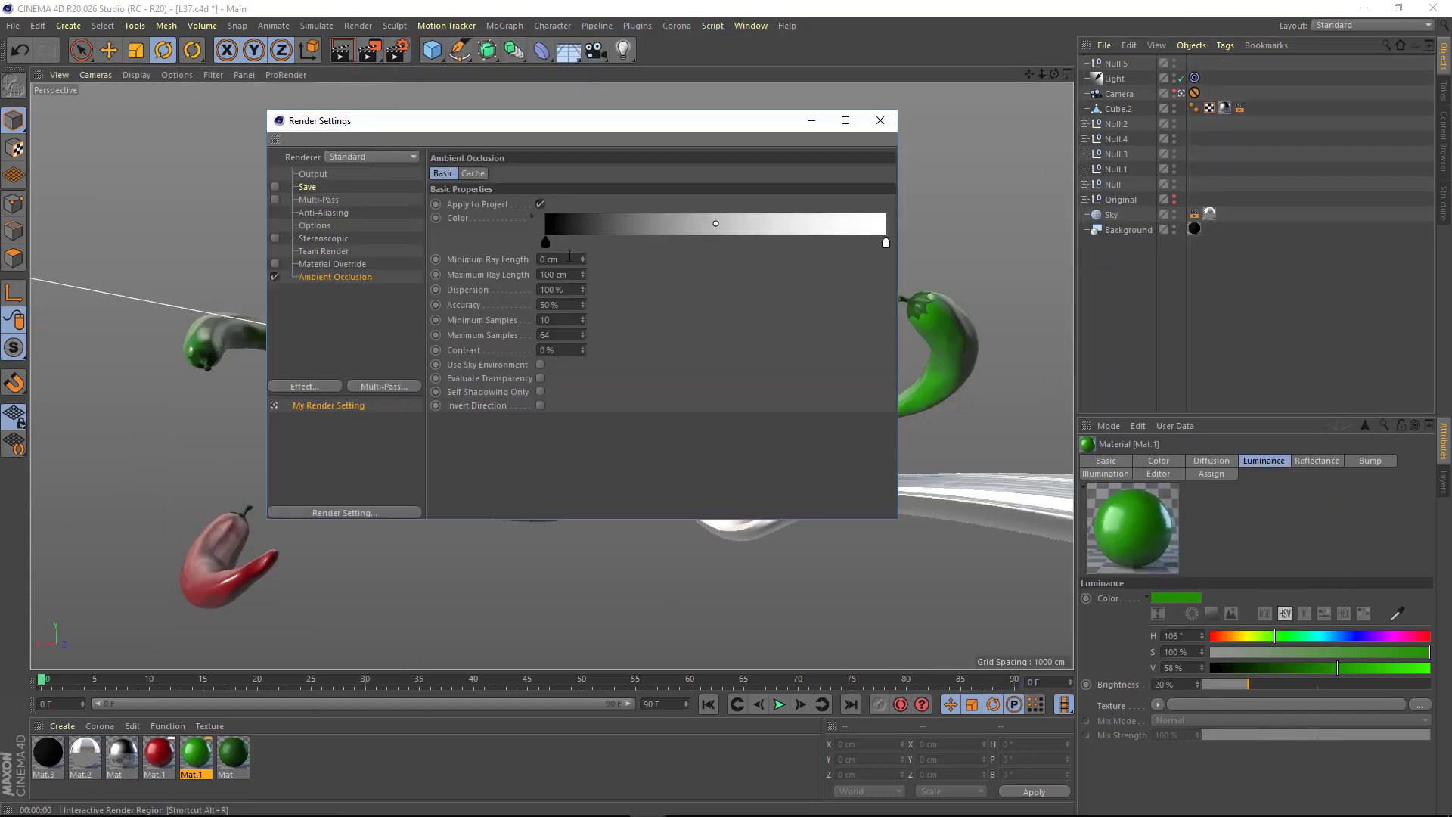
click(326, 305)
click(325, 386)
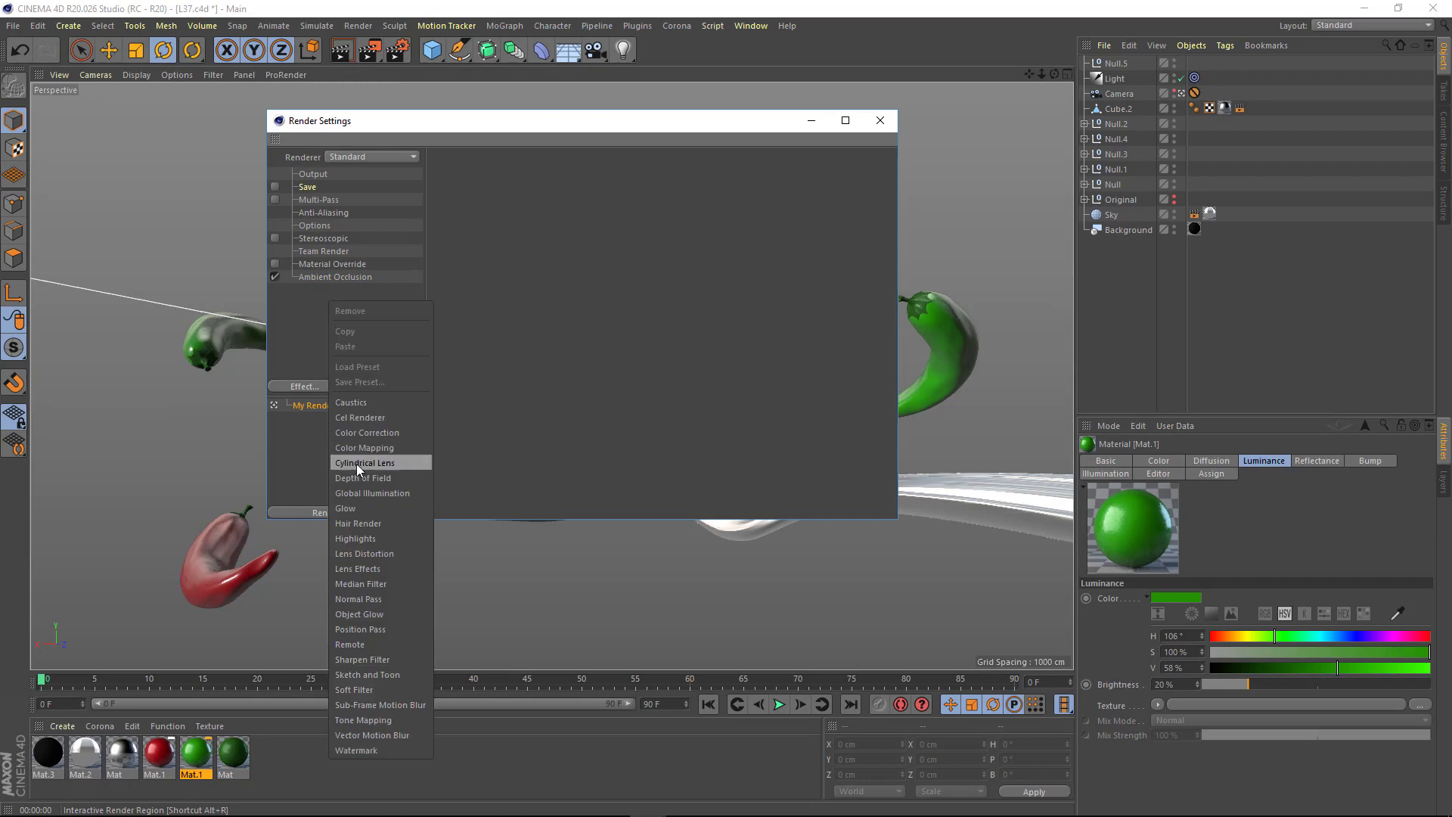
click(356, 465)
click(337, 333)
click(880, 121)
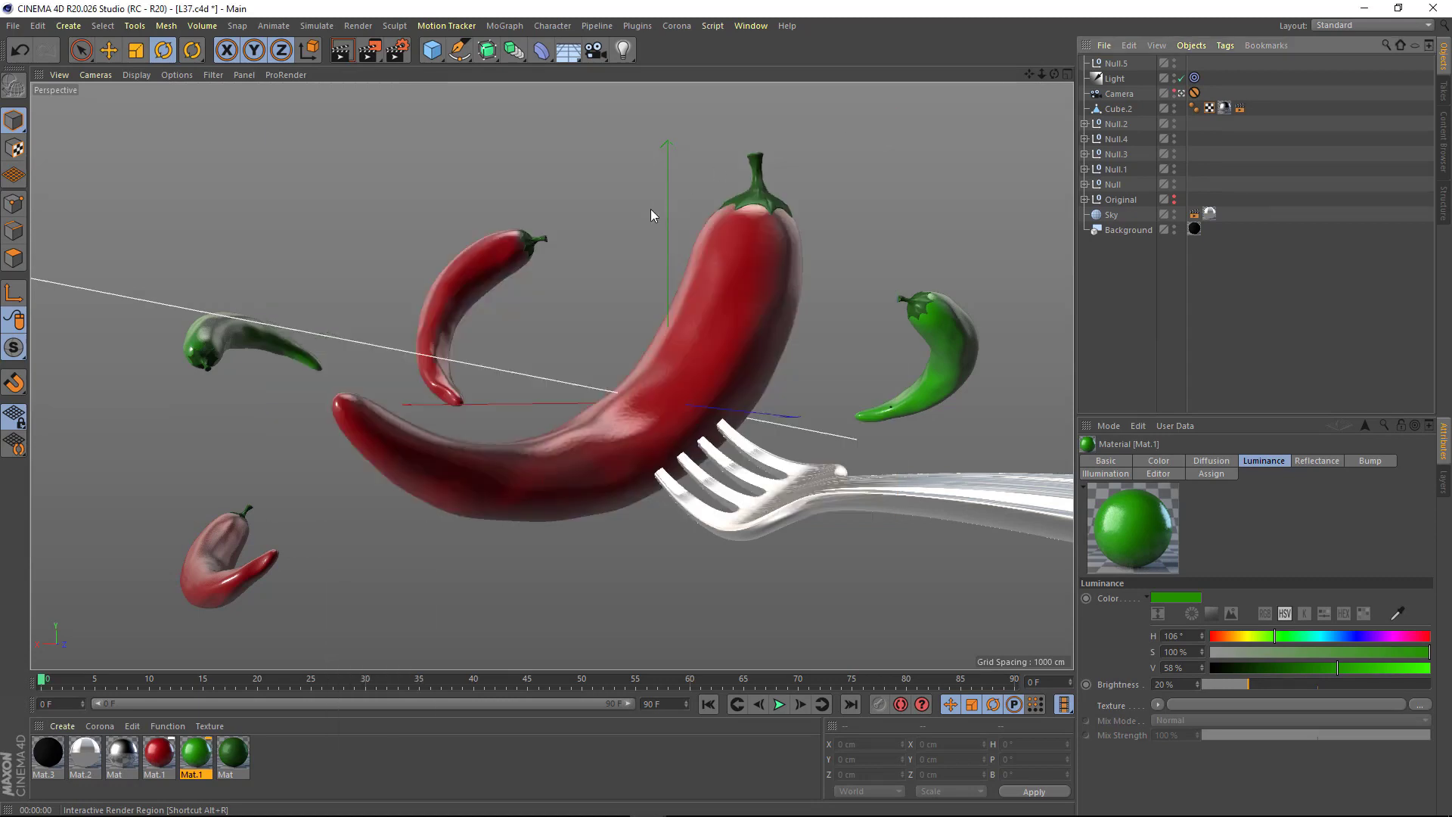
- Render to the Picture Viewer and zoom in to inspect the 640x360 render
click(370, 50)
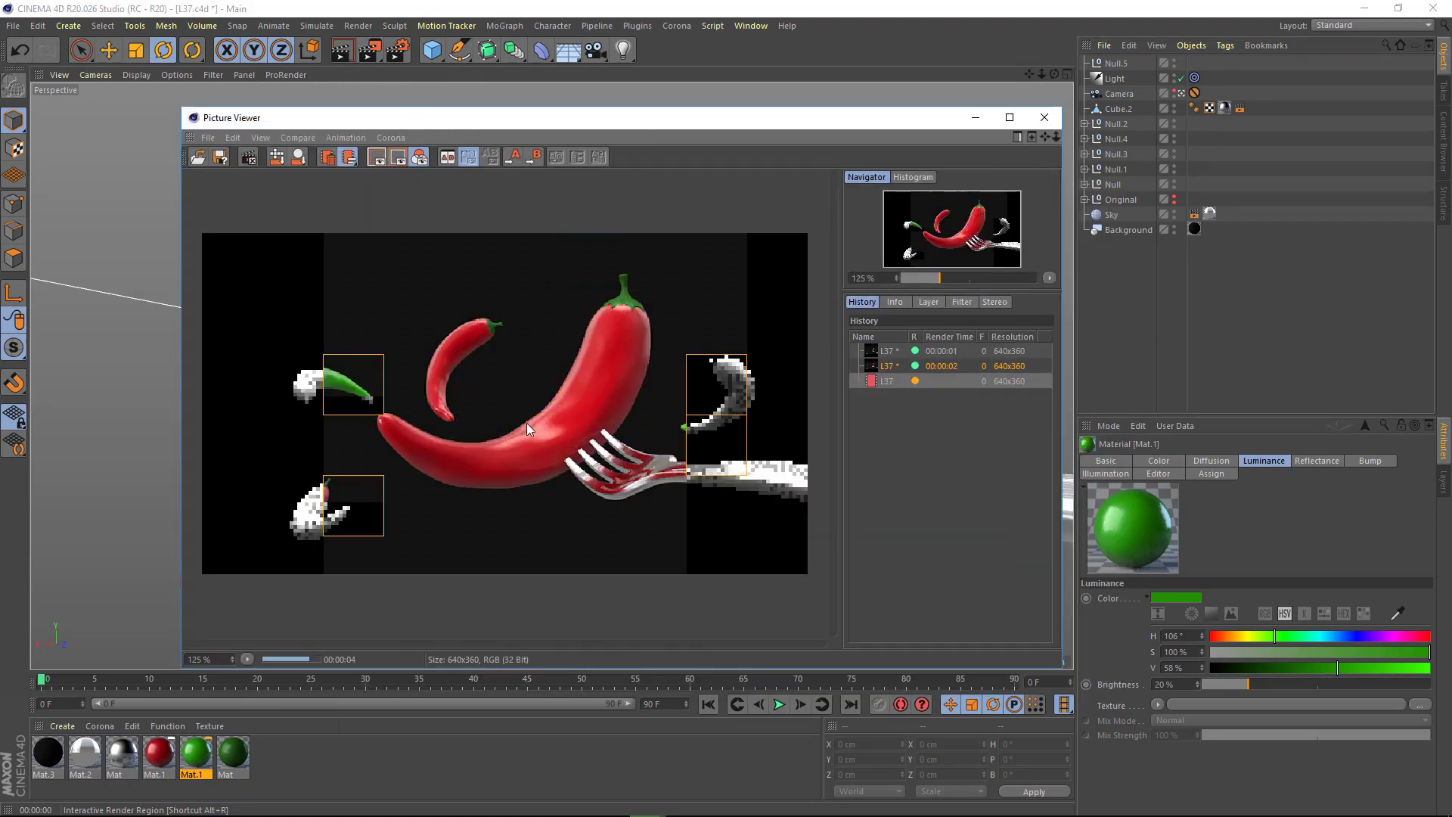
scroll(556, 432, up, 3)
drag(605, 117, 484, 52)
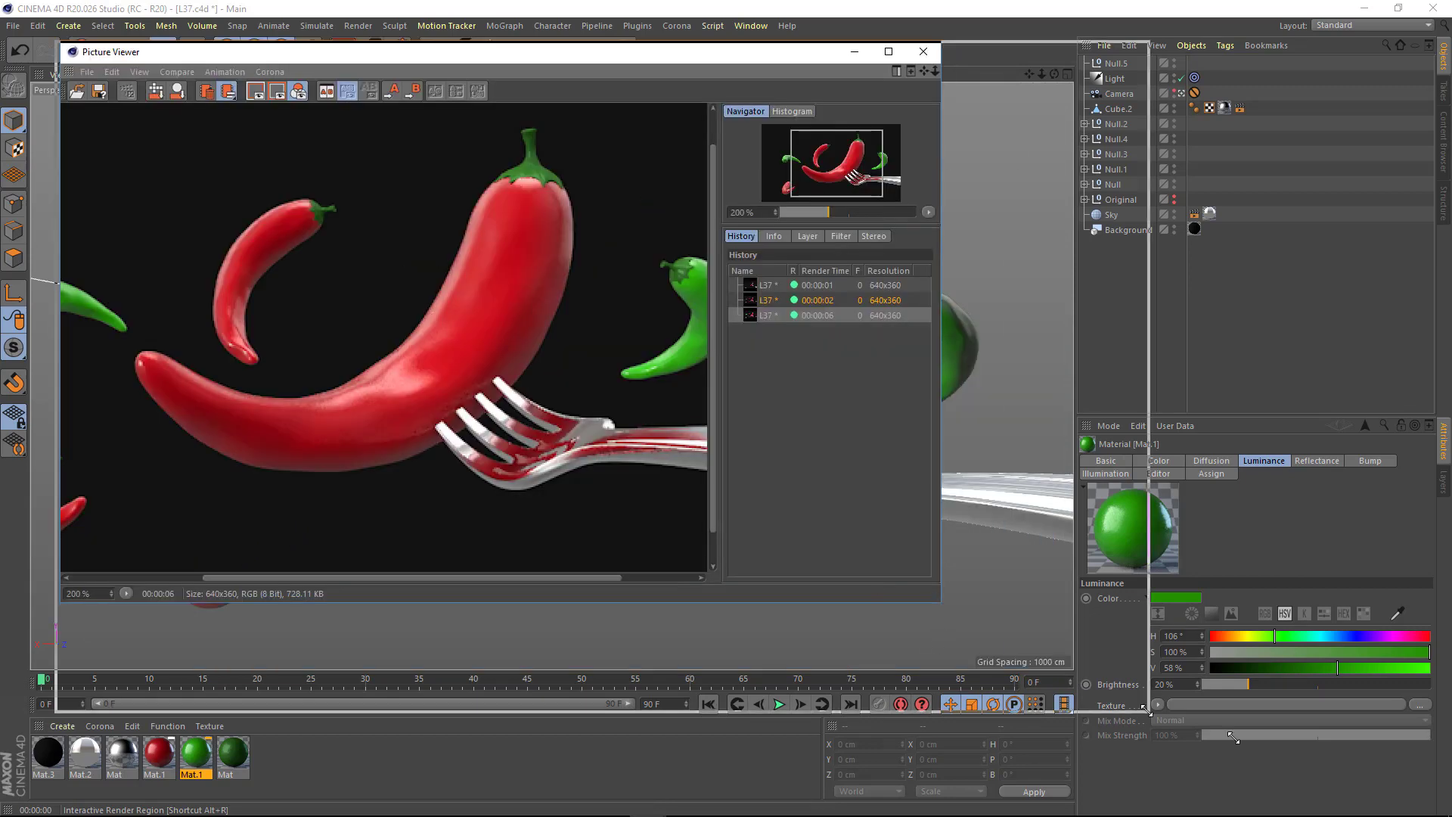
drag(940, 602, 1297, 745)
scroll(800, 503, up, 1)
scroll(932, 292, up, 2)
scroll(189, 404, down, 3)
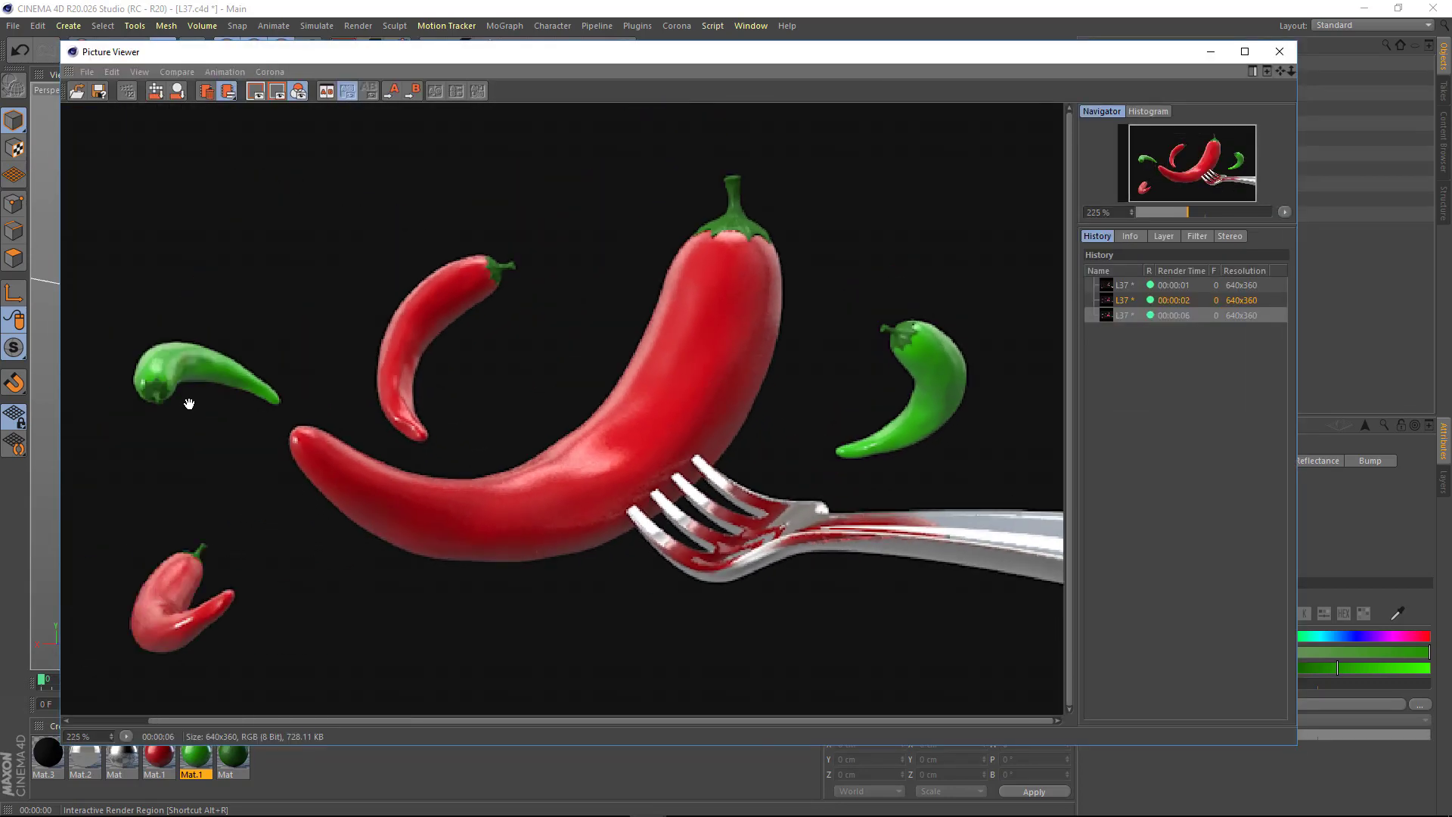
scroll(359, 380, down, 1)
click(1212, 51)
- Place an Interactive Render Region over the left pepper and open Mat.1 for editing
click(358, 25)
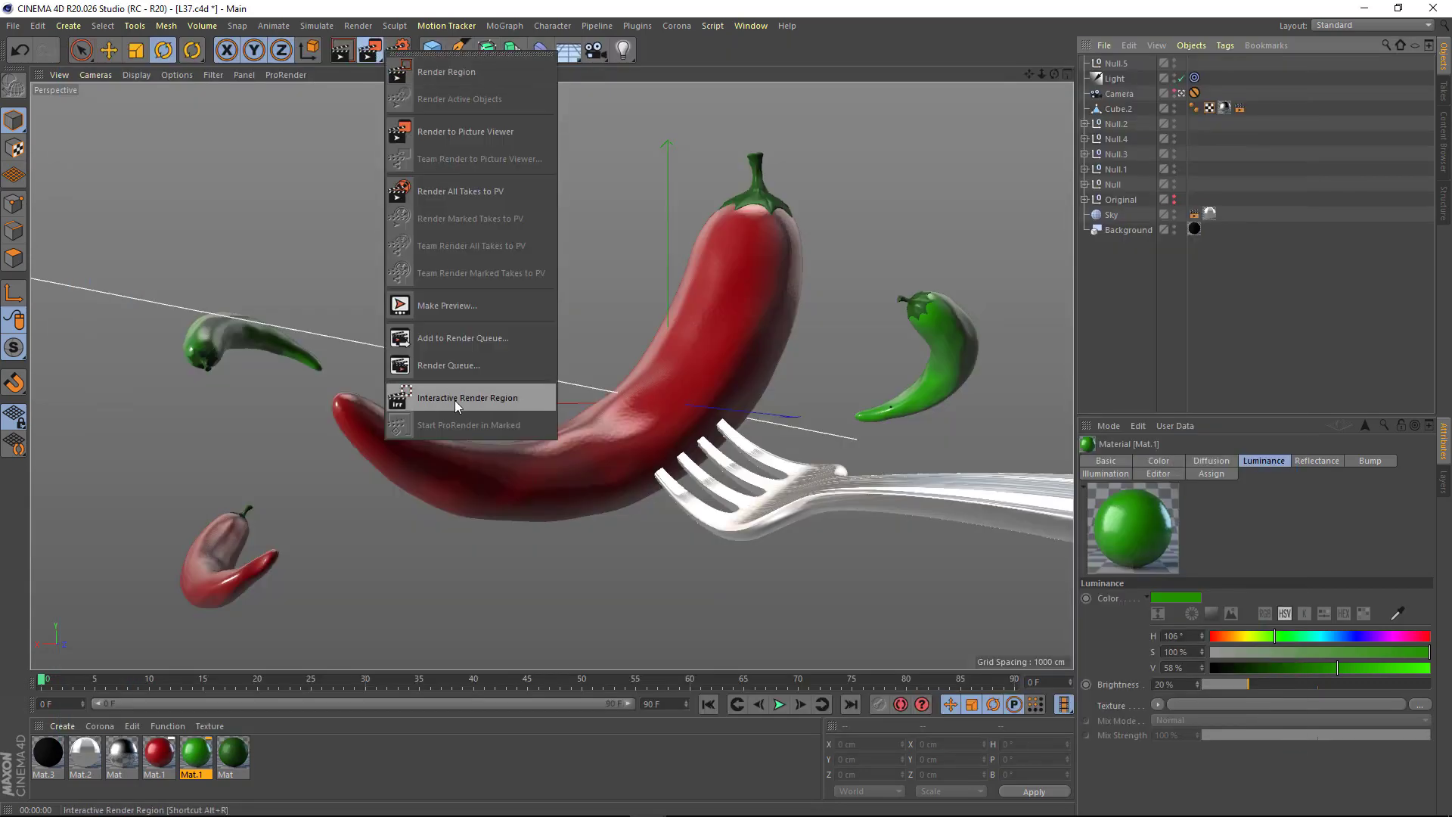
click(455, 397)
drag(652, 286, 347, 288)
drag(257, 303, 246, 345)
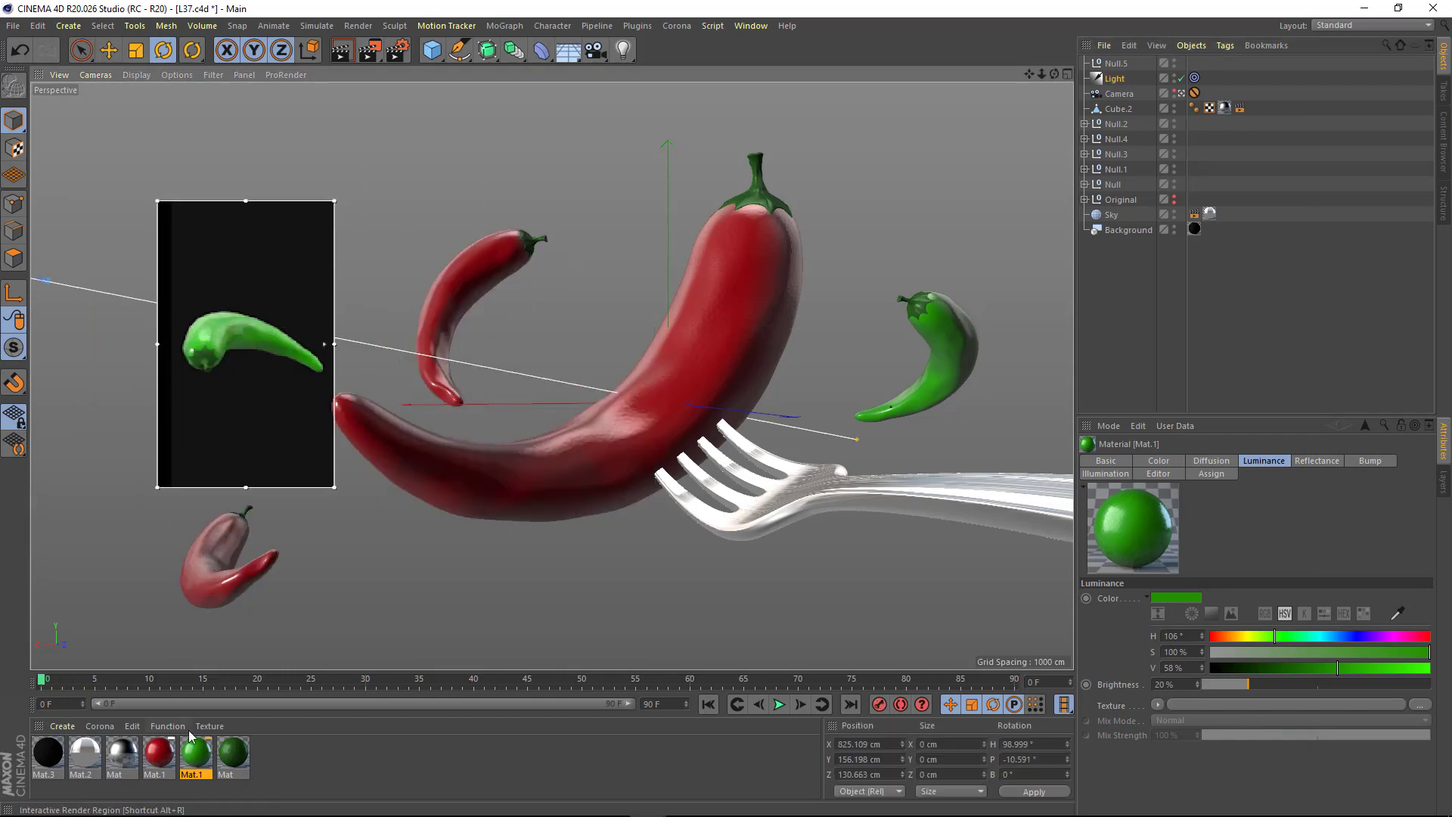
double_click(195, 753)
drag(475, 101, 769, 148)
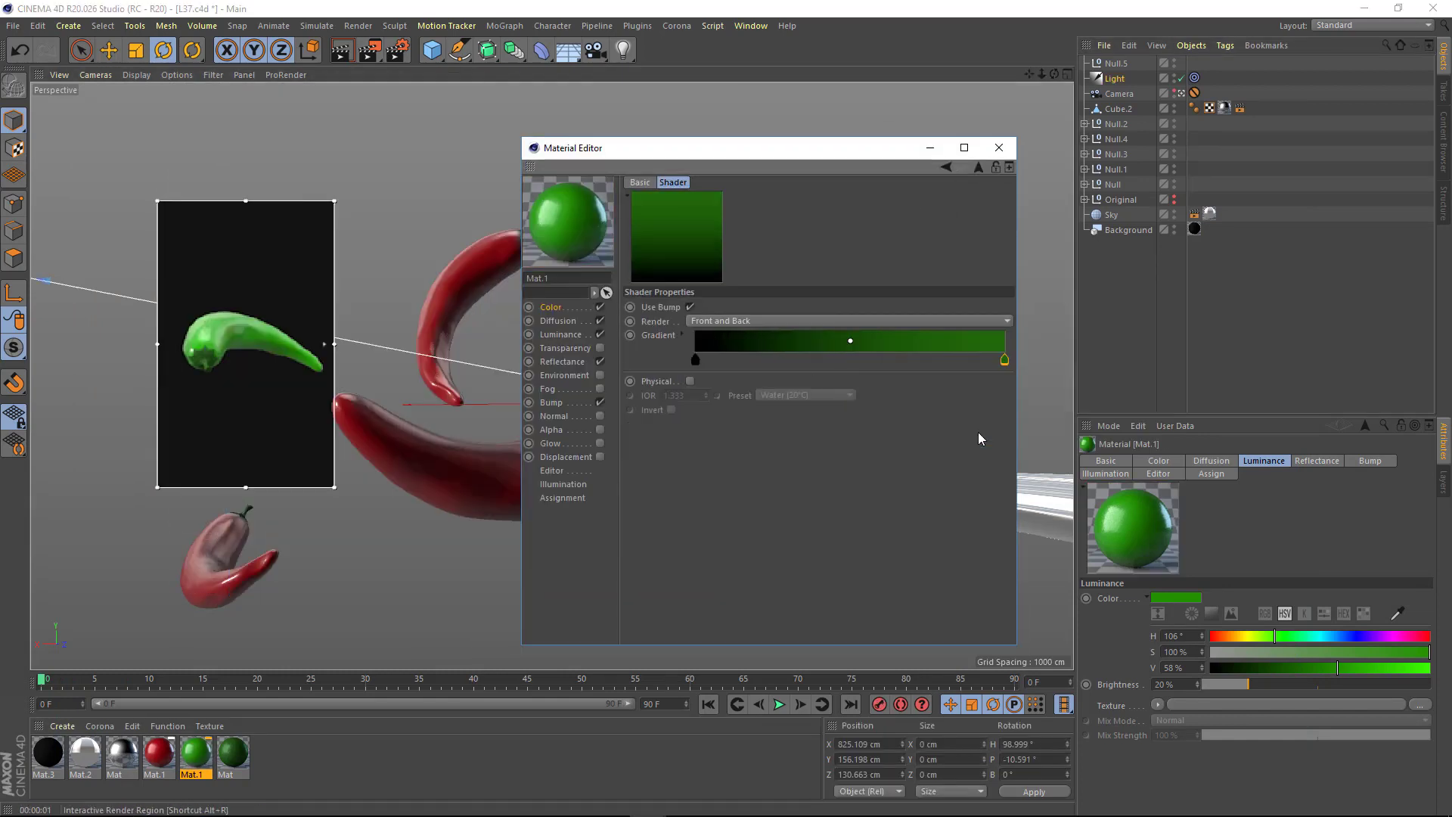
- Reduce Mat.1's luminance brightness to 10% while previewing the left pepper
click(562, 361)
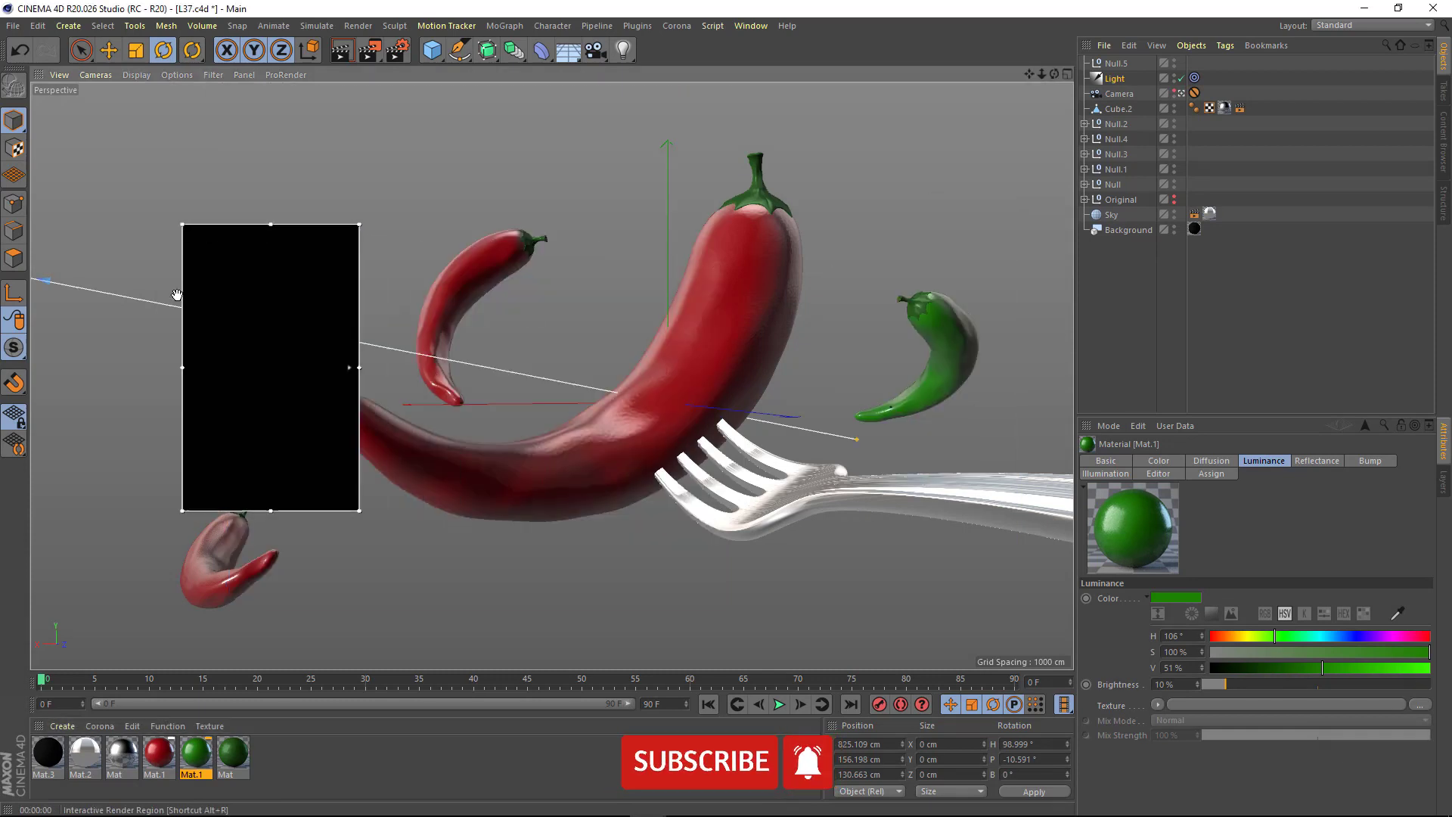
scroll(647, 299, up, 5)
drag(328, 486, 570, 594)
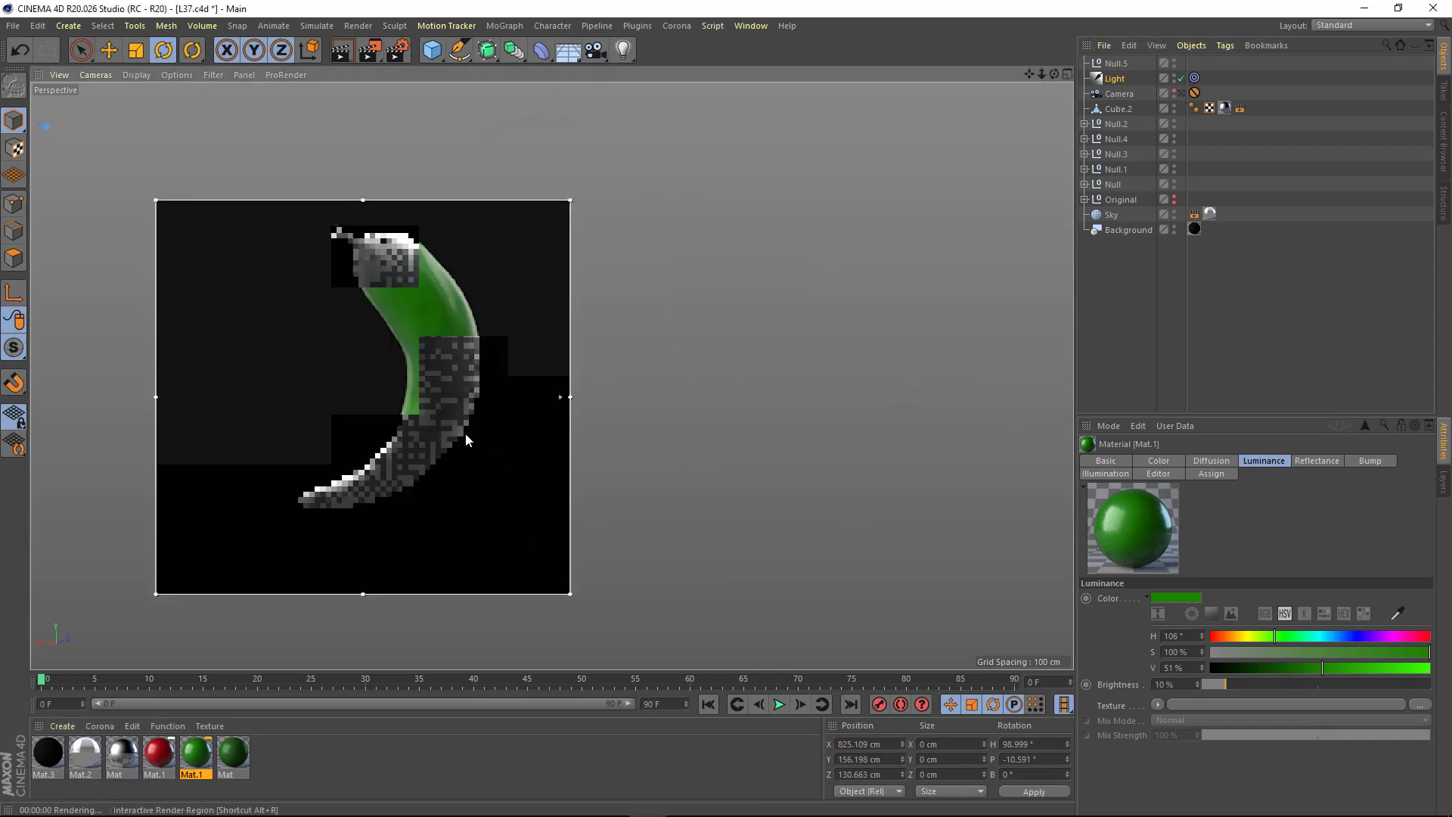
alt+drag(466, 438, 617, 438)
mouse_move(403, 366)
alt+mouse_down()
mouse_move(515, 474)
mouse_move(91, 203)
mouse_move(355, 430)
mouse_move(405, 418)
mouse_move(387, 396)
alt+mouse_up()
- Turn off the render region, return to the full arrangement and select the fork
click(379, 53)
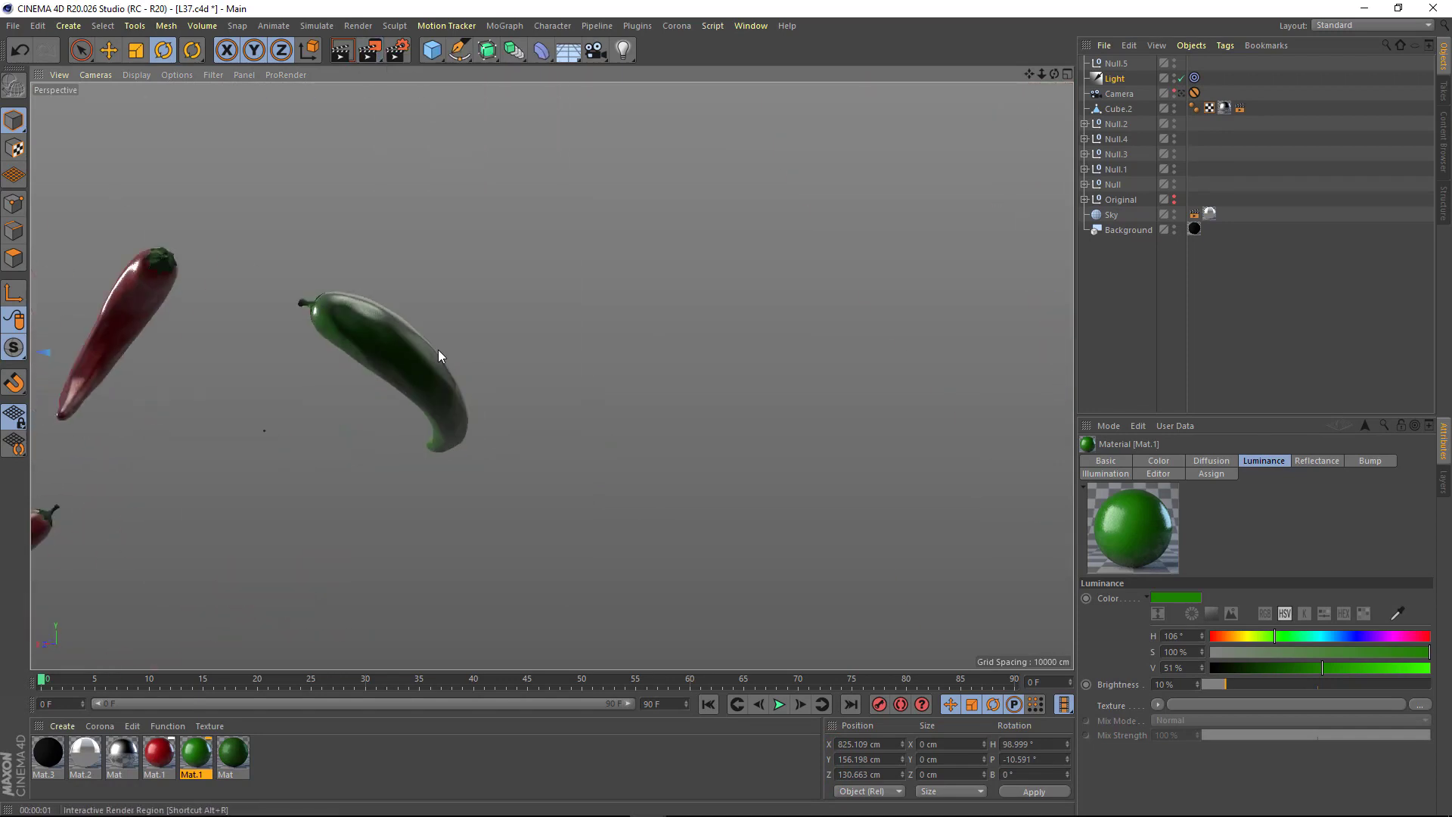
alt+drag(438, 349, 494, 378)
alt+right_drag(493, 378, 809, 497)
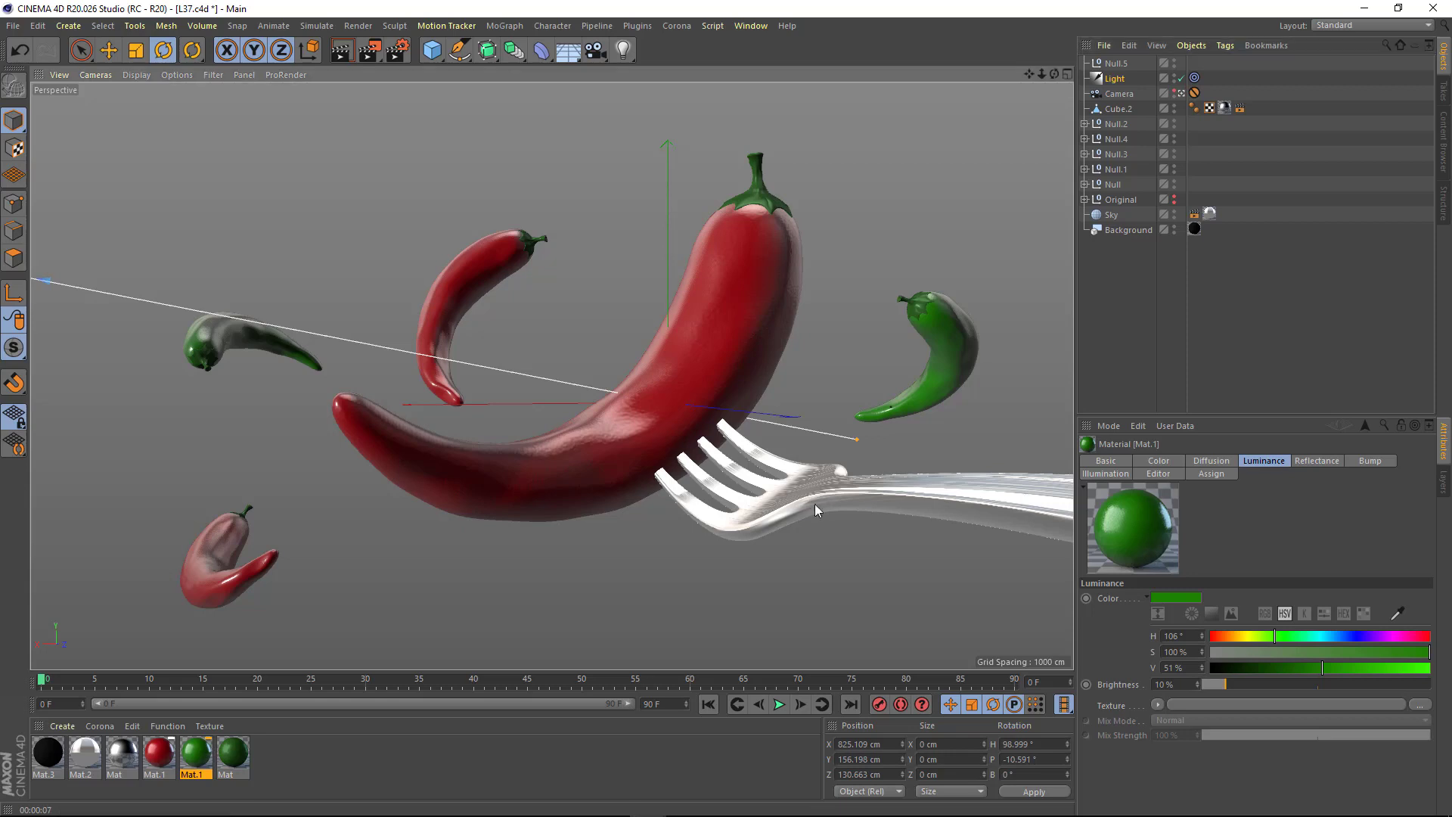
click(880, 501)
- Adjust the fork's rotation and tilt the big pepper's group slightly on the fork
mouse_move(987, 544)
mouse_down()
mouse_move(990, 559)
mouse_move(766, 527)
mouse_up()
key(e)
key(r)
click(711, 396)
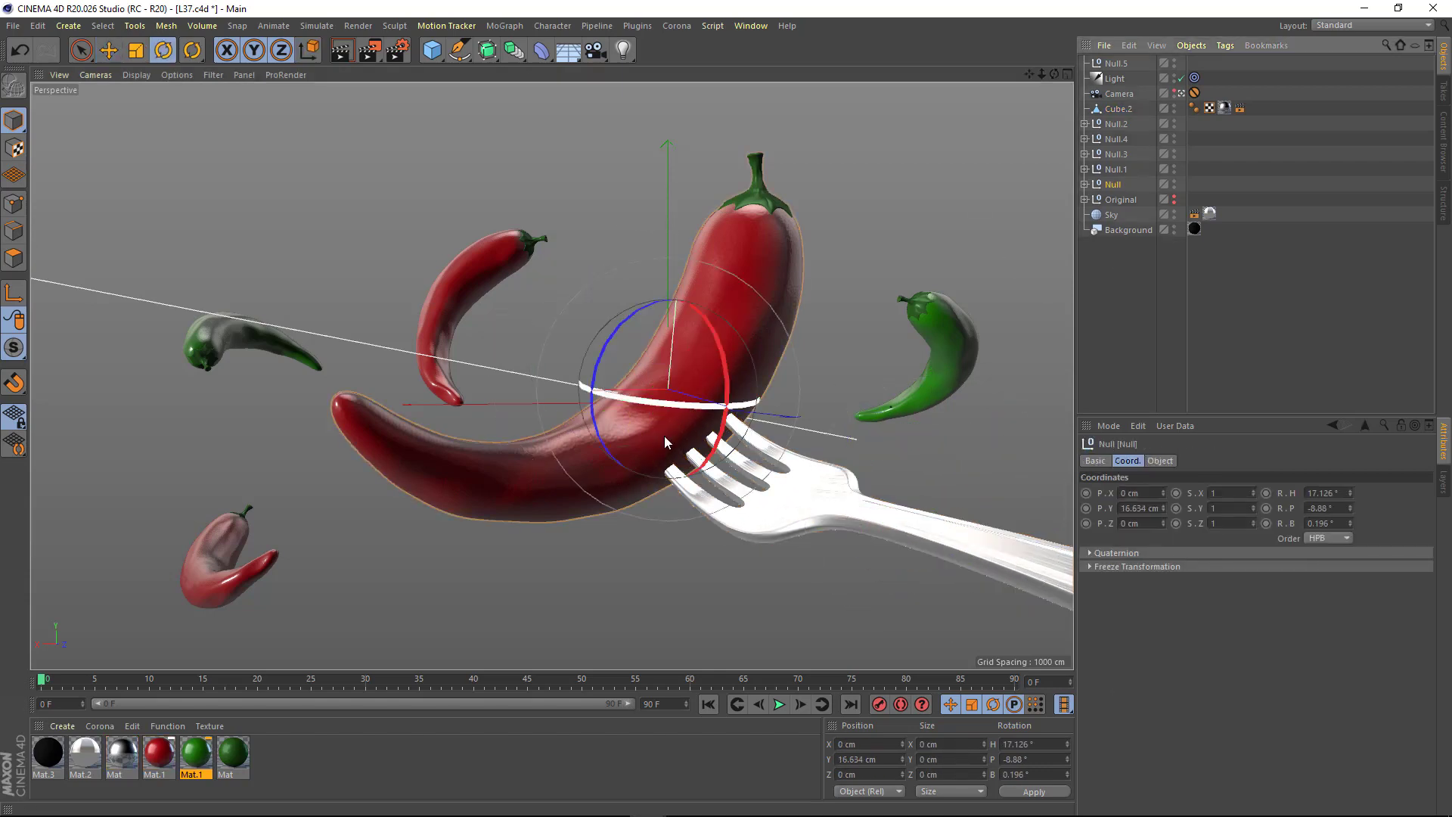
drag(664, 434, 578, 481)
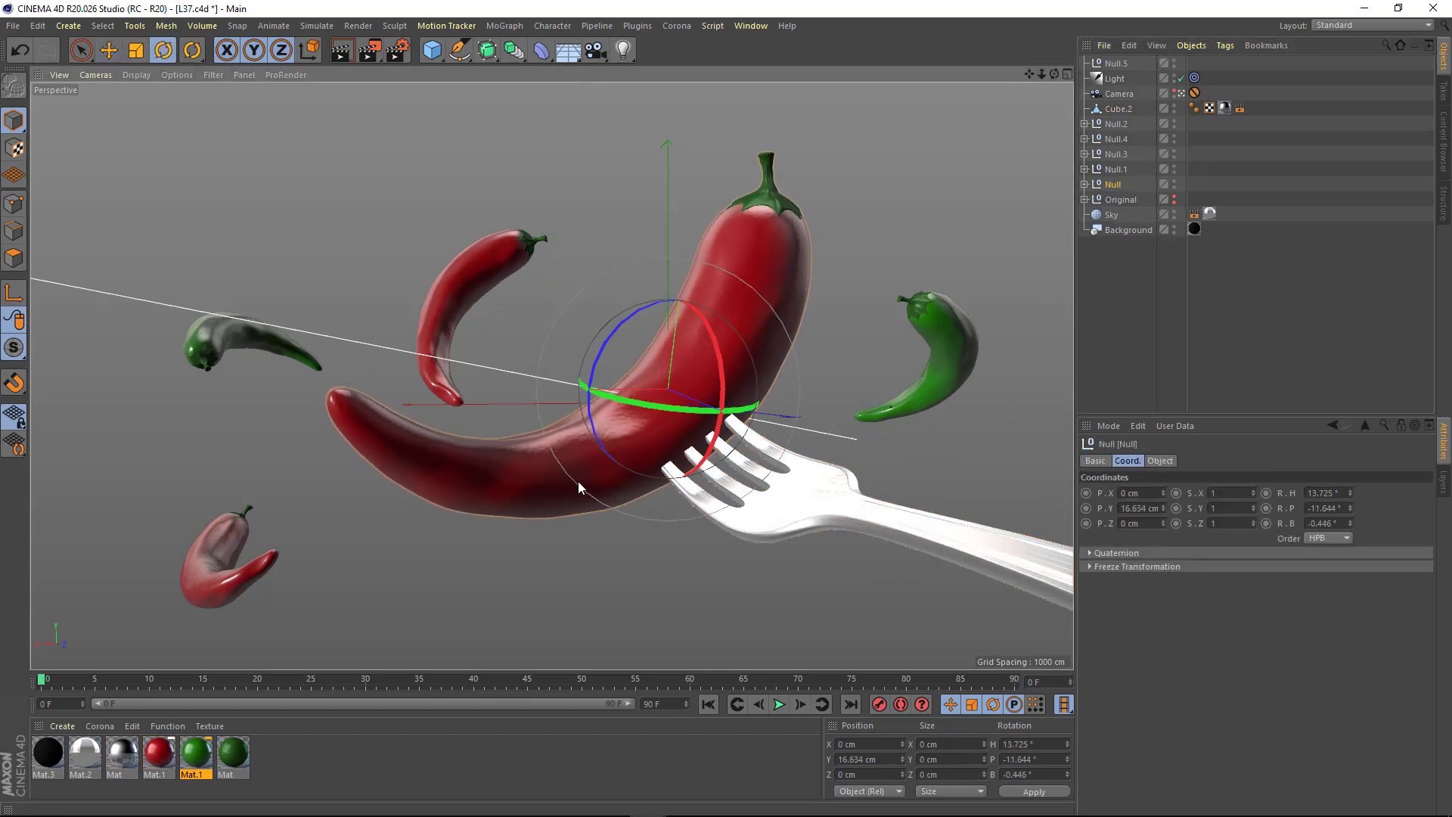
key(ctrl+shift+a)
- Shift the small upper red pepper along X and take a test render
click(476, 283)
key(e)
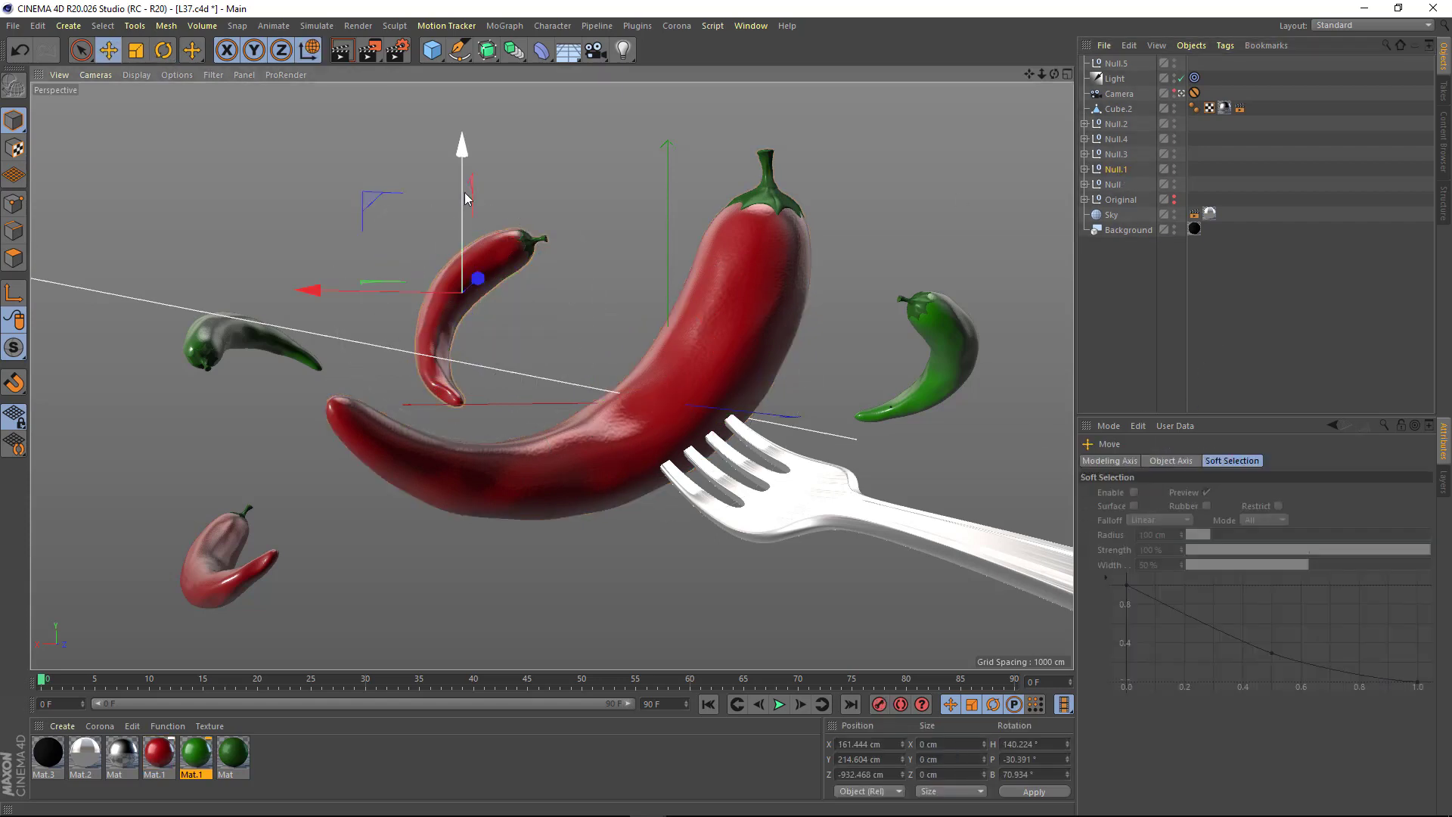
drag(368, 288, 382, 288)
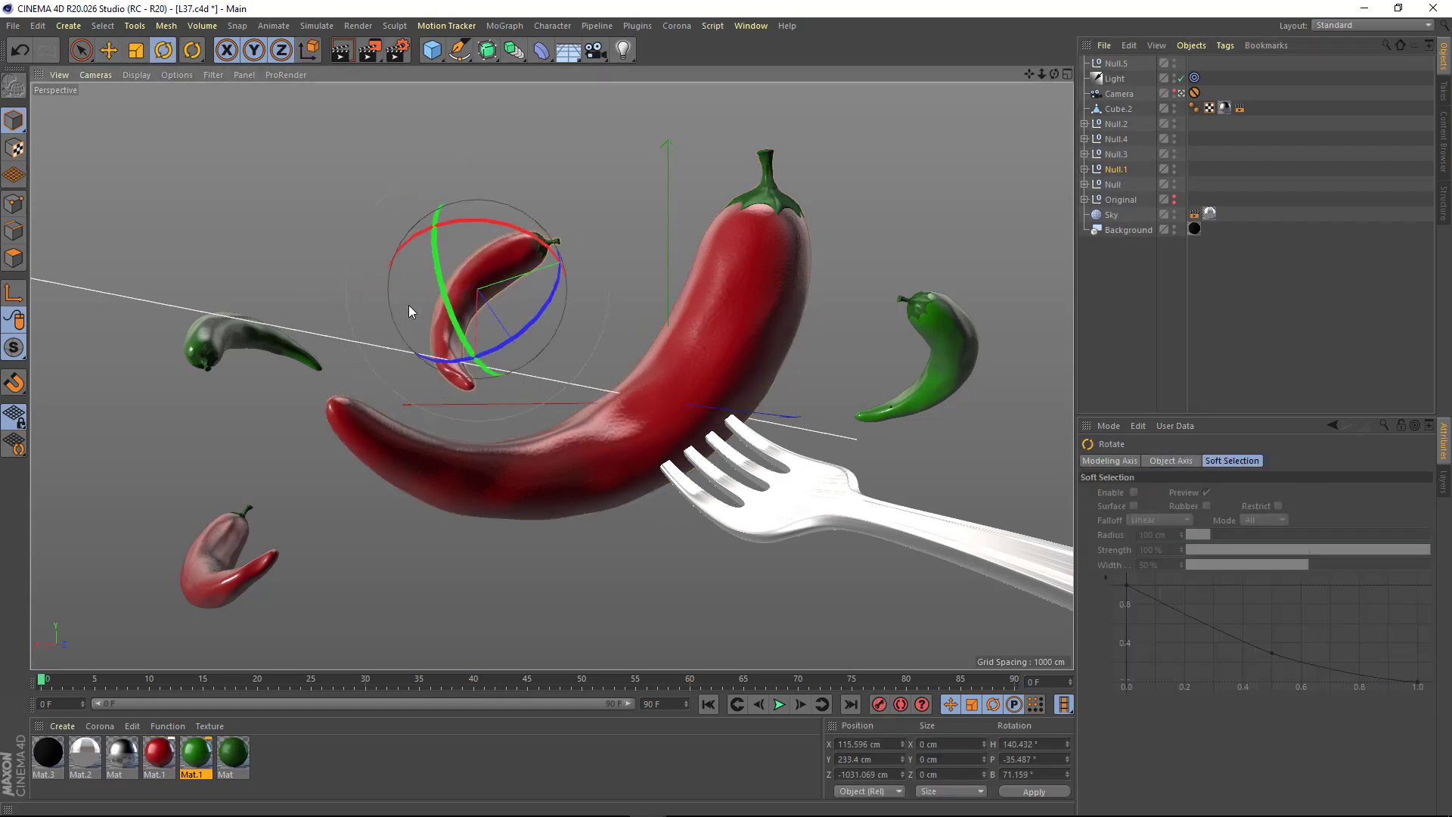
key(ctrl+shift+a)
key(shift+r)
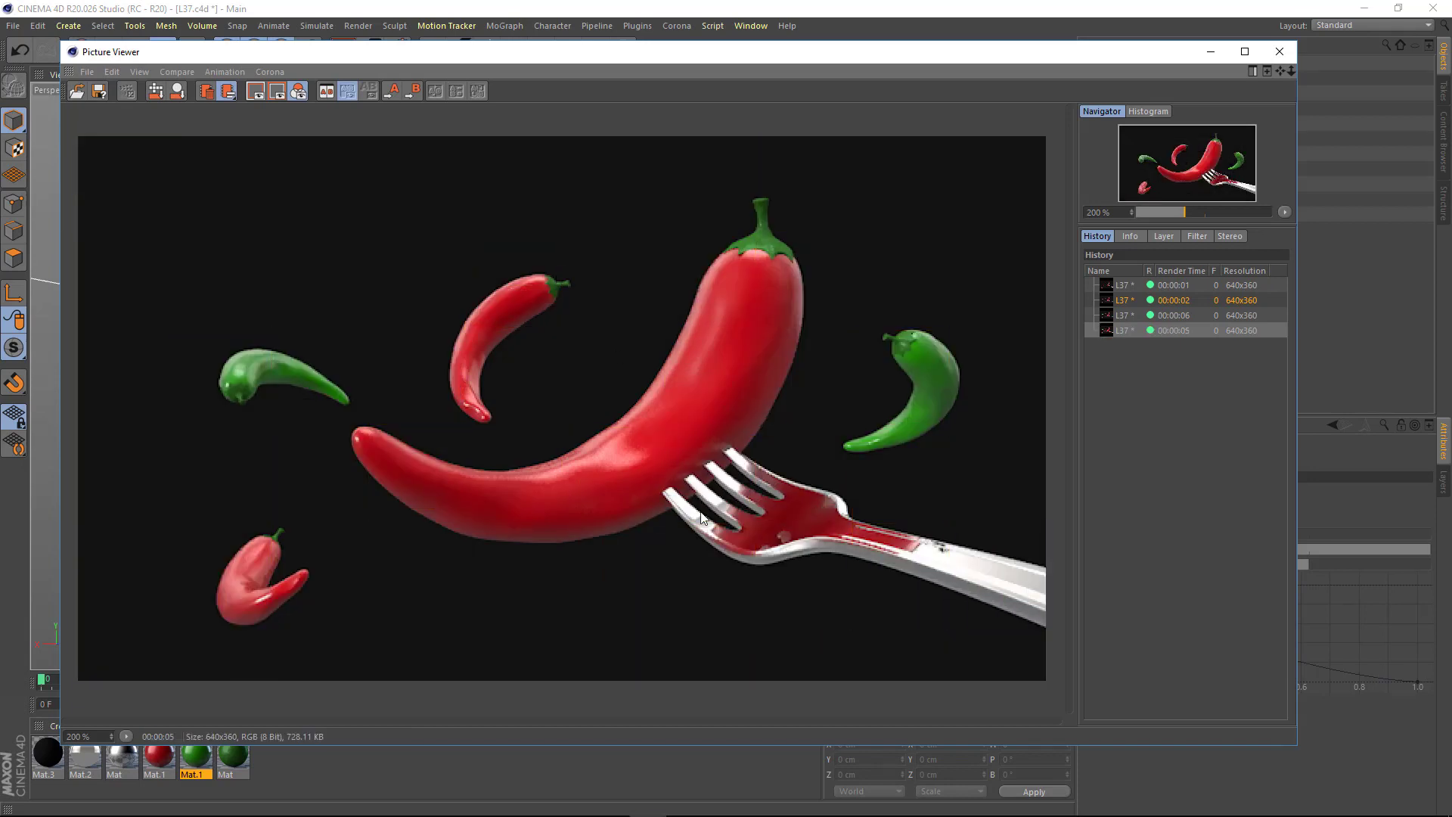
click(1211, 53)
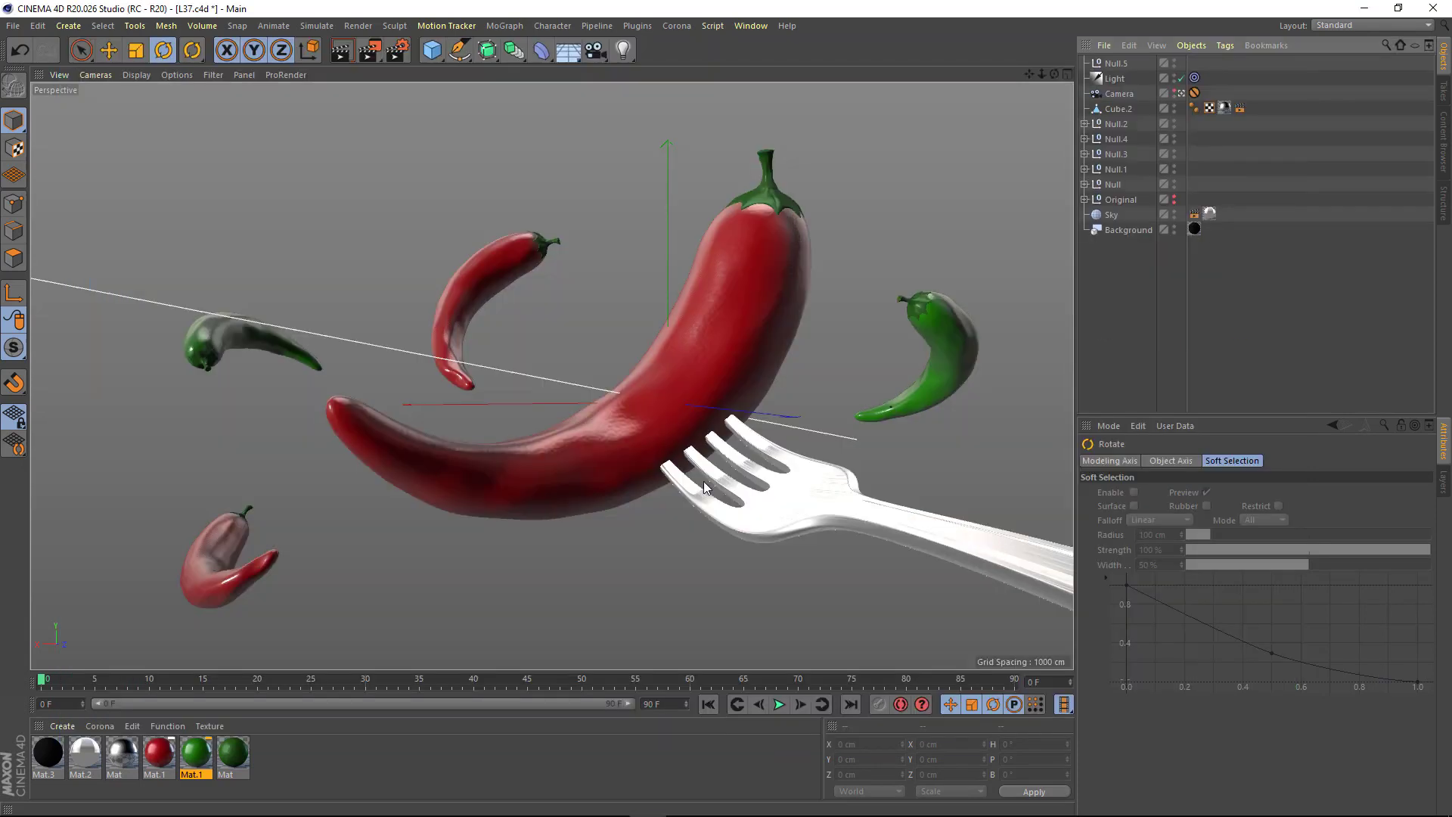
- In a four-view layout, move and turn the light in Top view, comparing test renders
middle_click(755, 261)
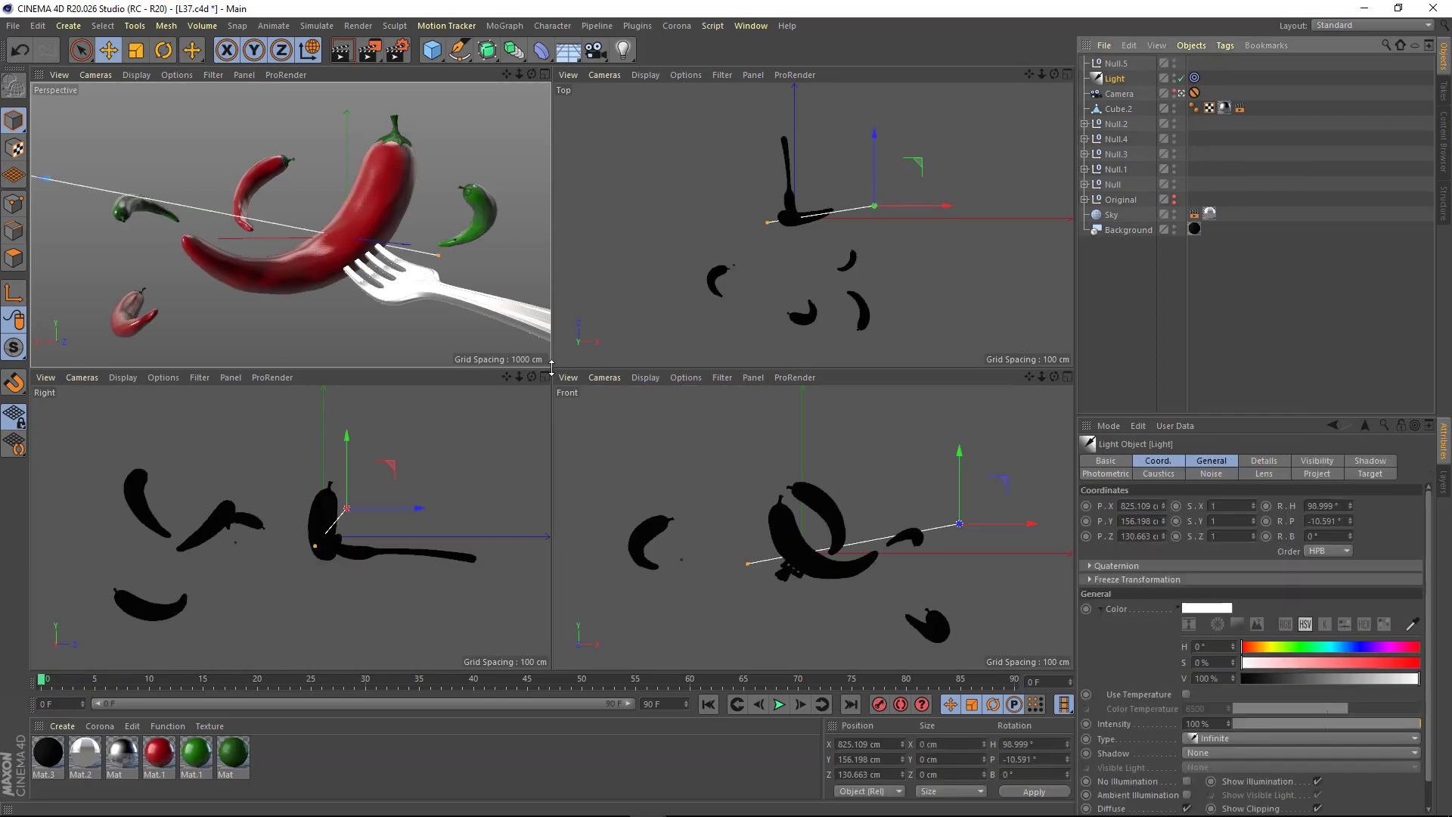
drag(551, 366, 598, 480)
scroll(866, 247, up, 3)
mouse_move(866, 246)
mouse_down()
mouse_move(941, 193)
mouse_move(952, 213)
mouse_up()
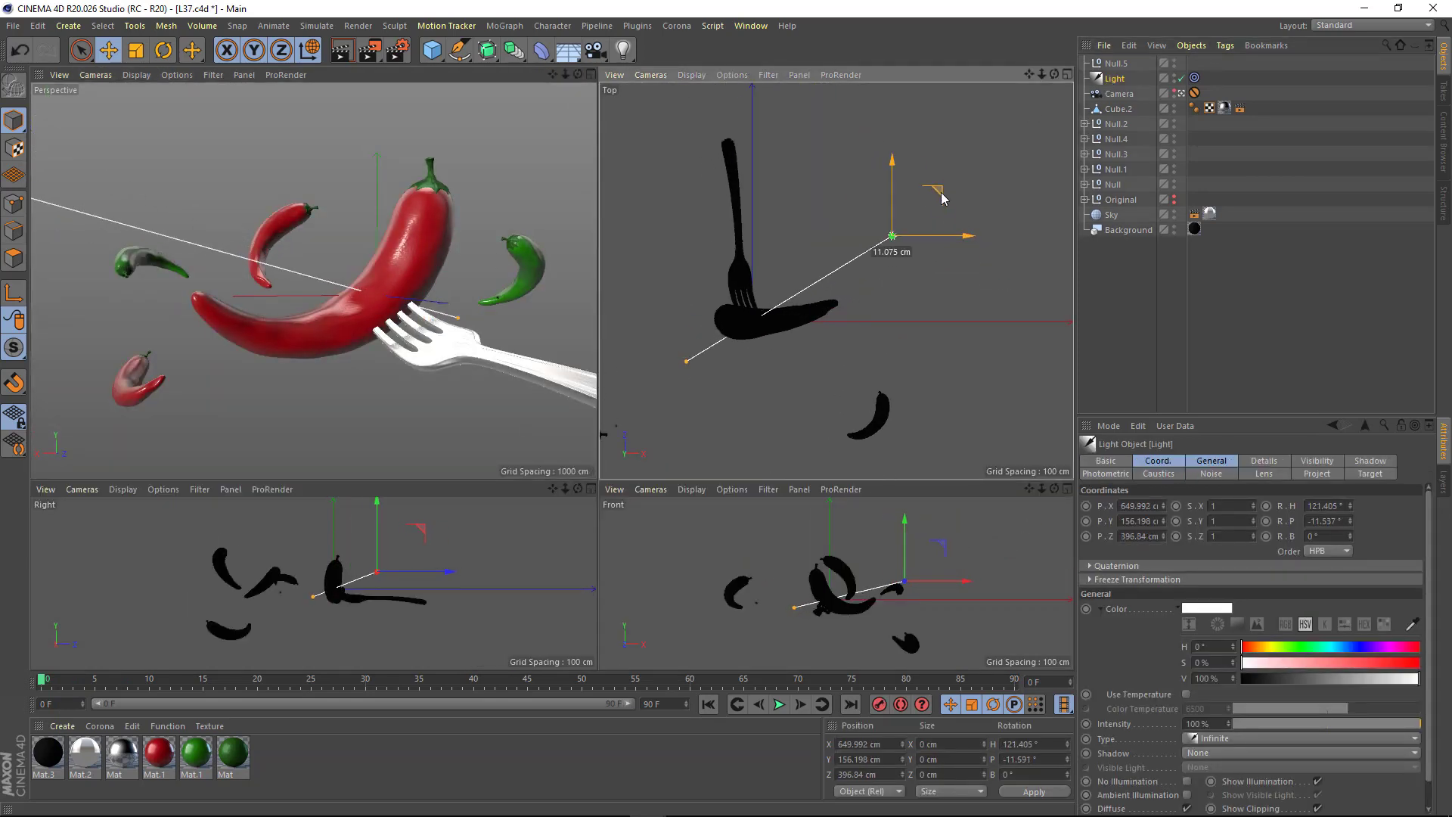
click(368, 51)
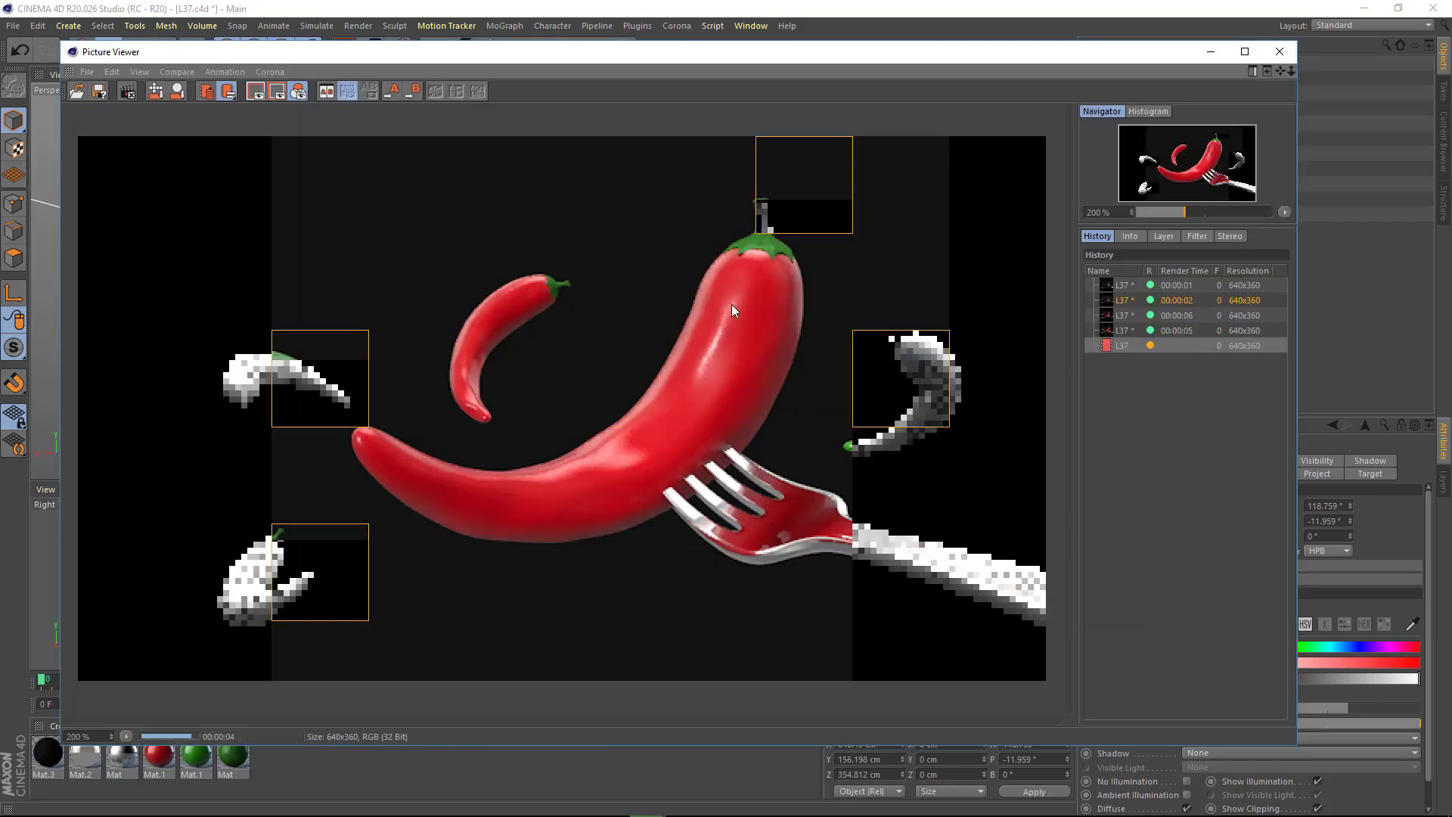
key(Up)
key(Down)
key(Up)
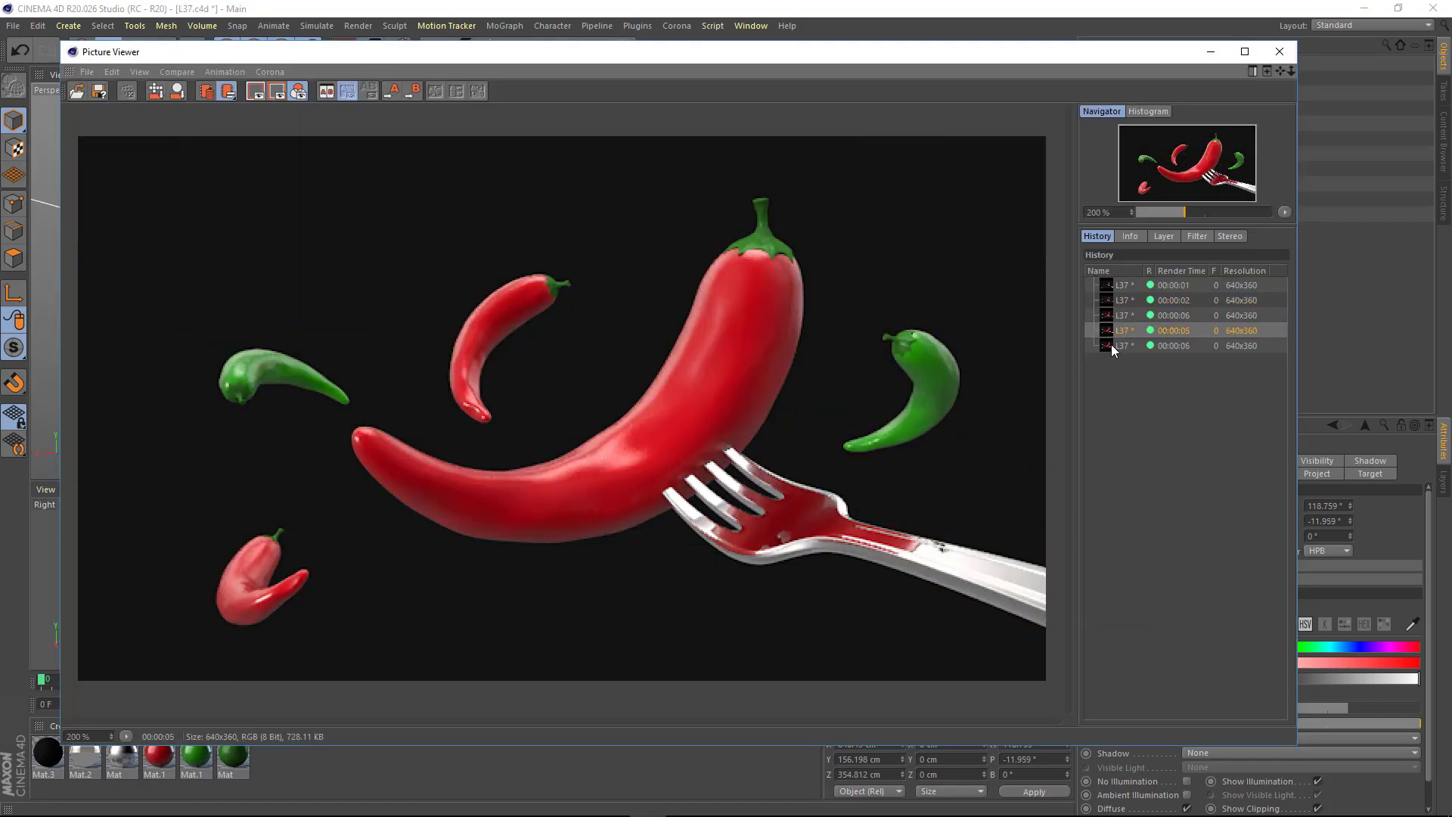
key(Down)
click(1212, 53)
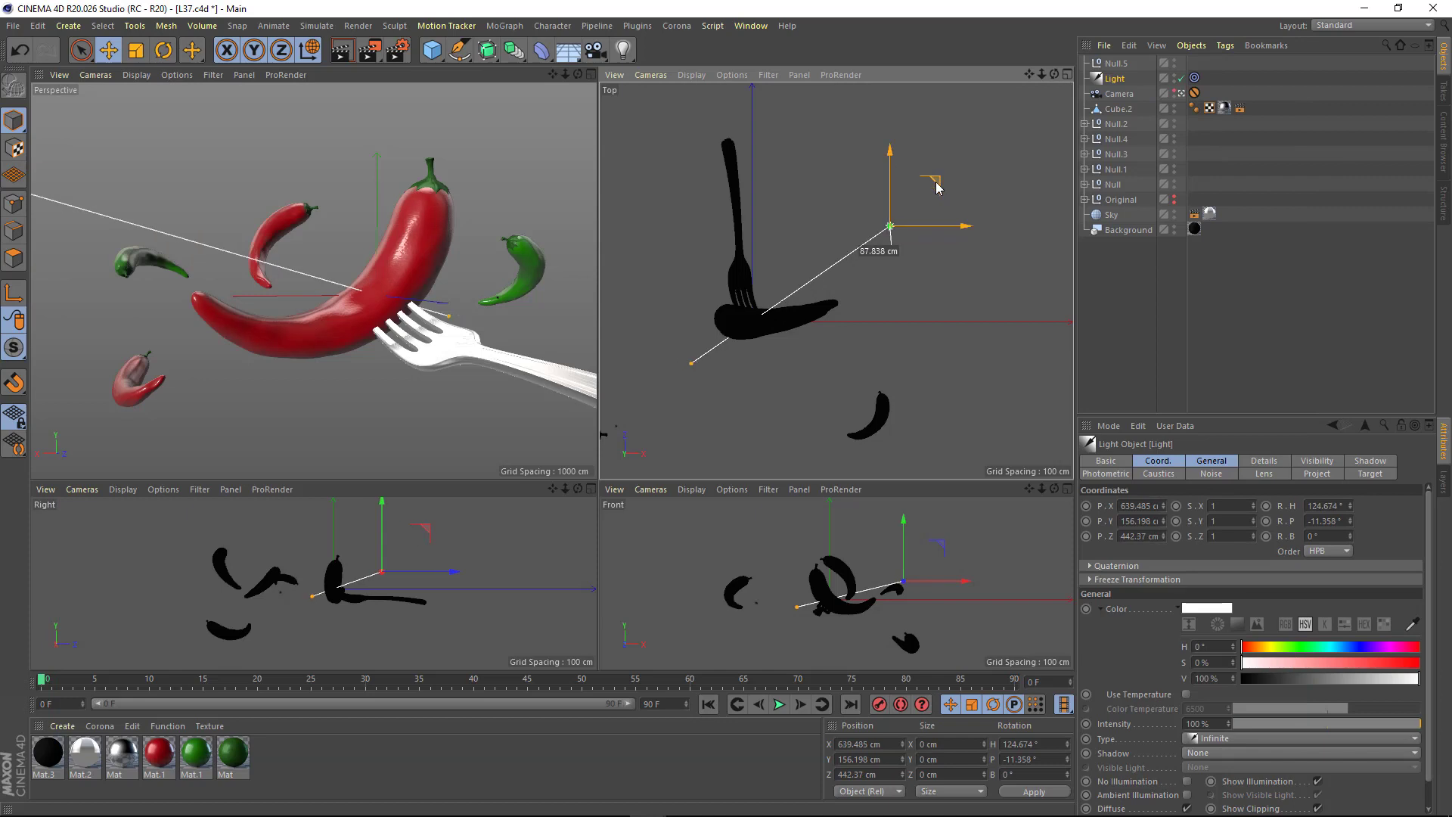
- Raise the light in the Front view, re-aim it in Top view, and compare a new render
drag(905, 528, 908, 522)
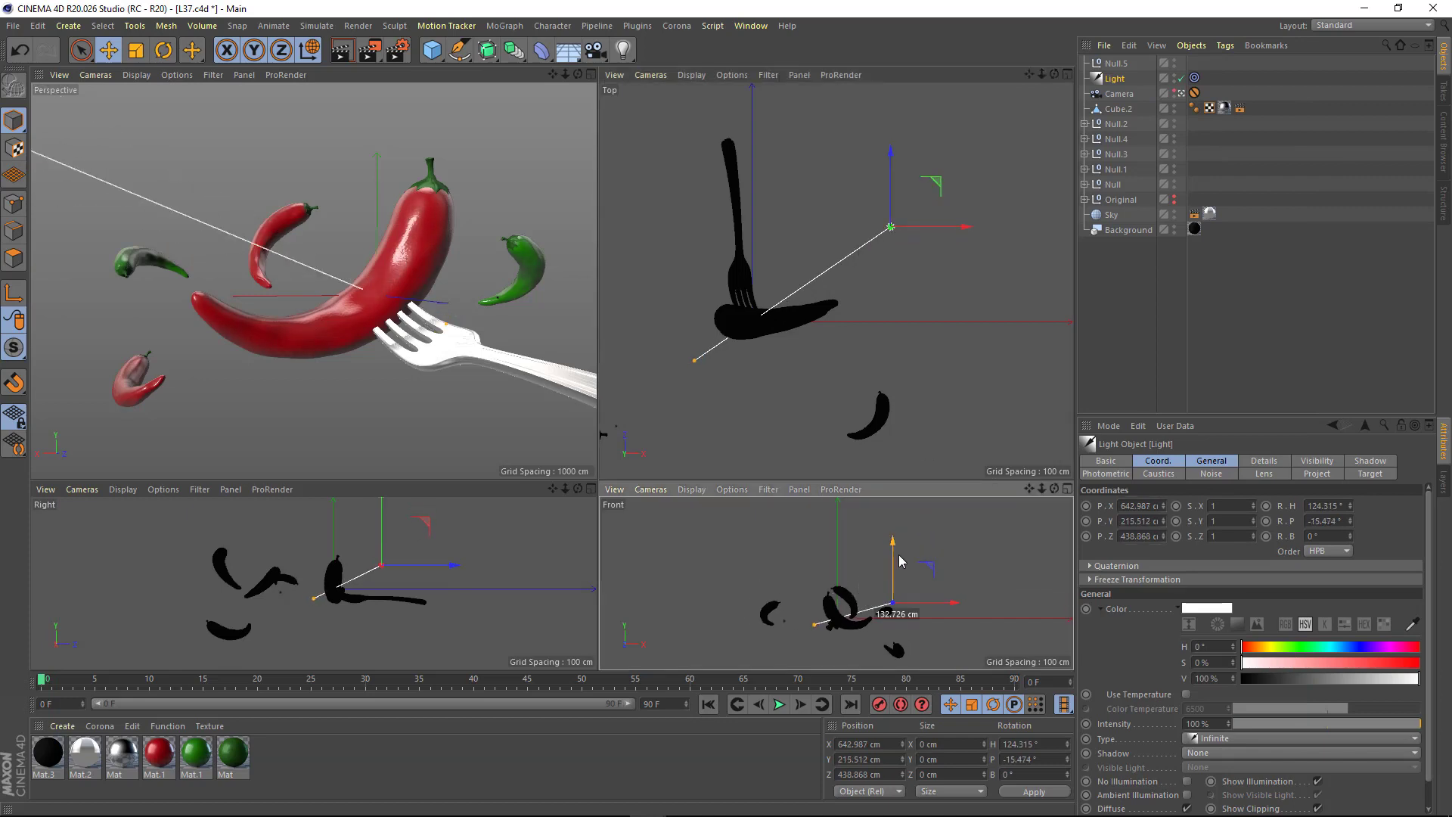
drag(957, 195, 959, 221)
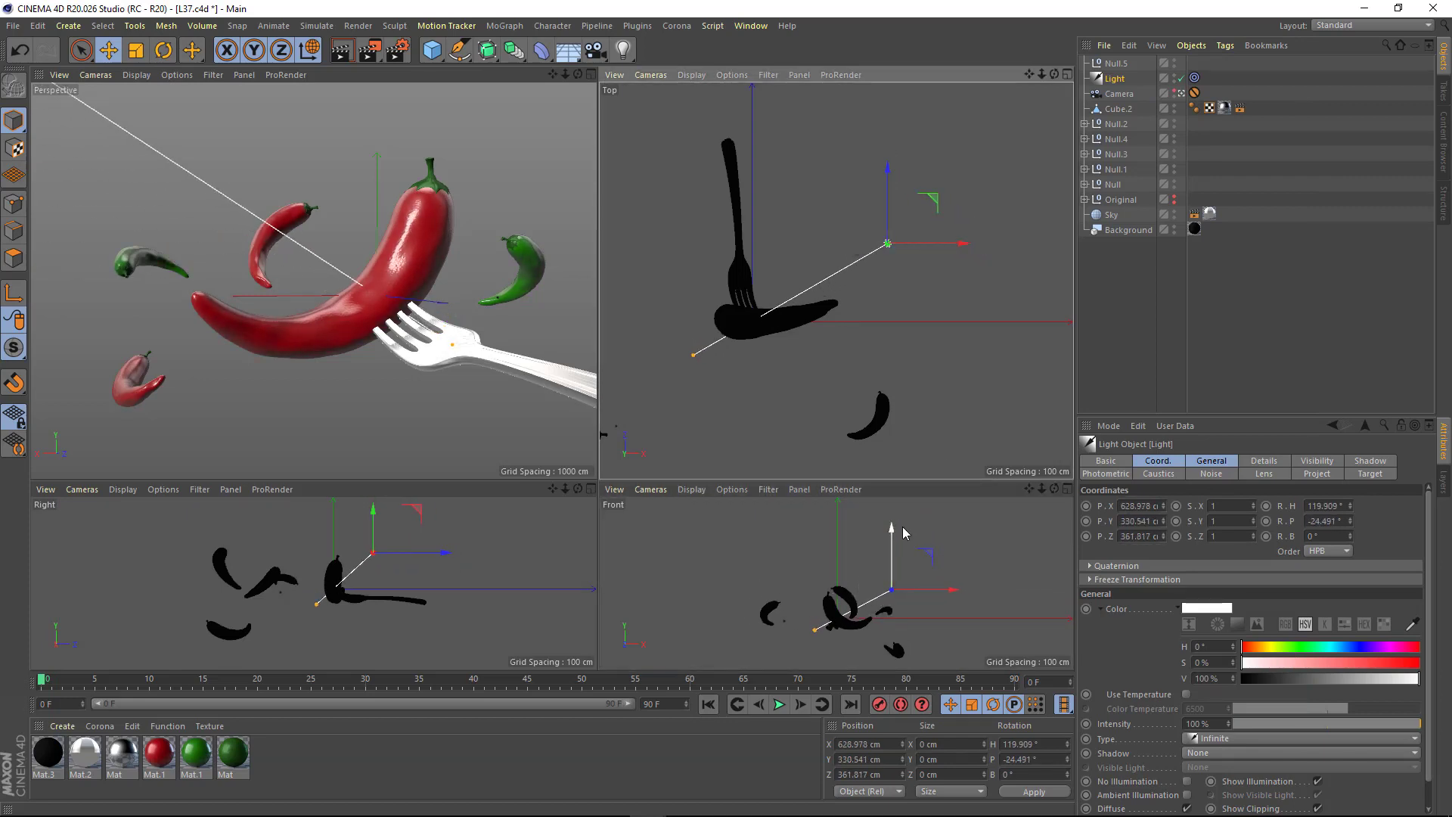
key(shift+r)
click(1121, 346)
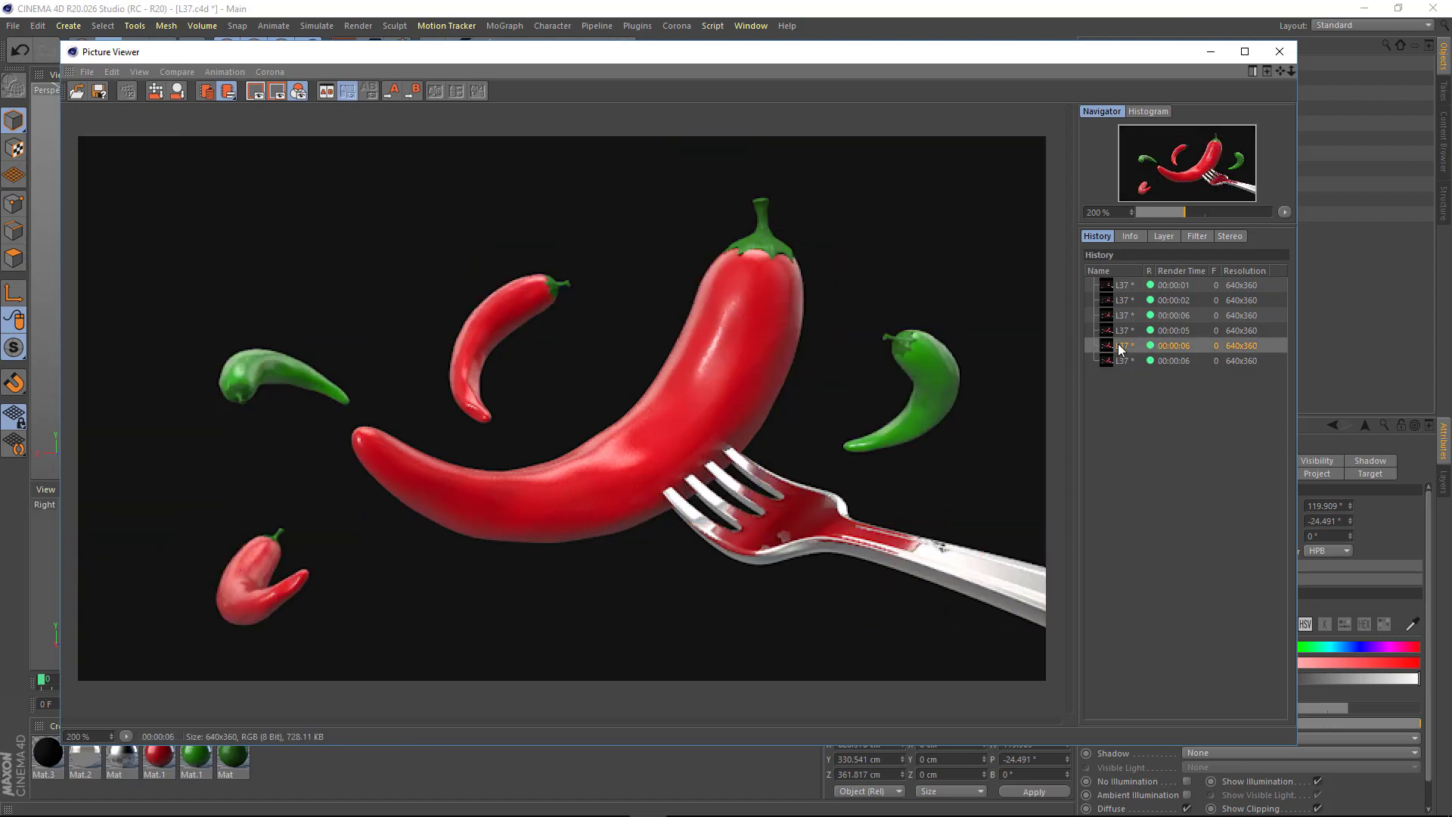
click(1209, 57)
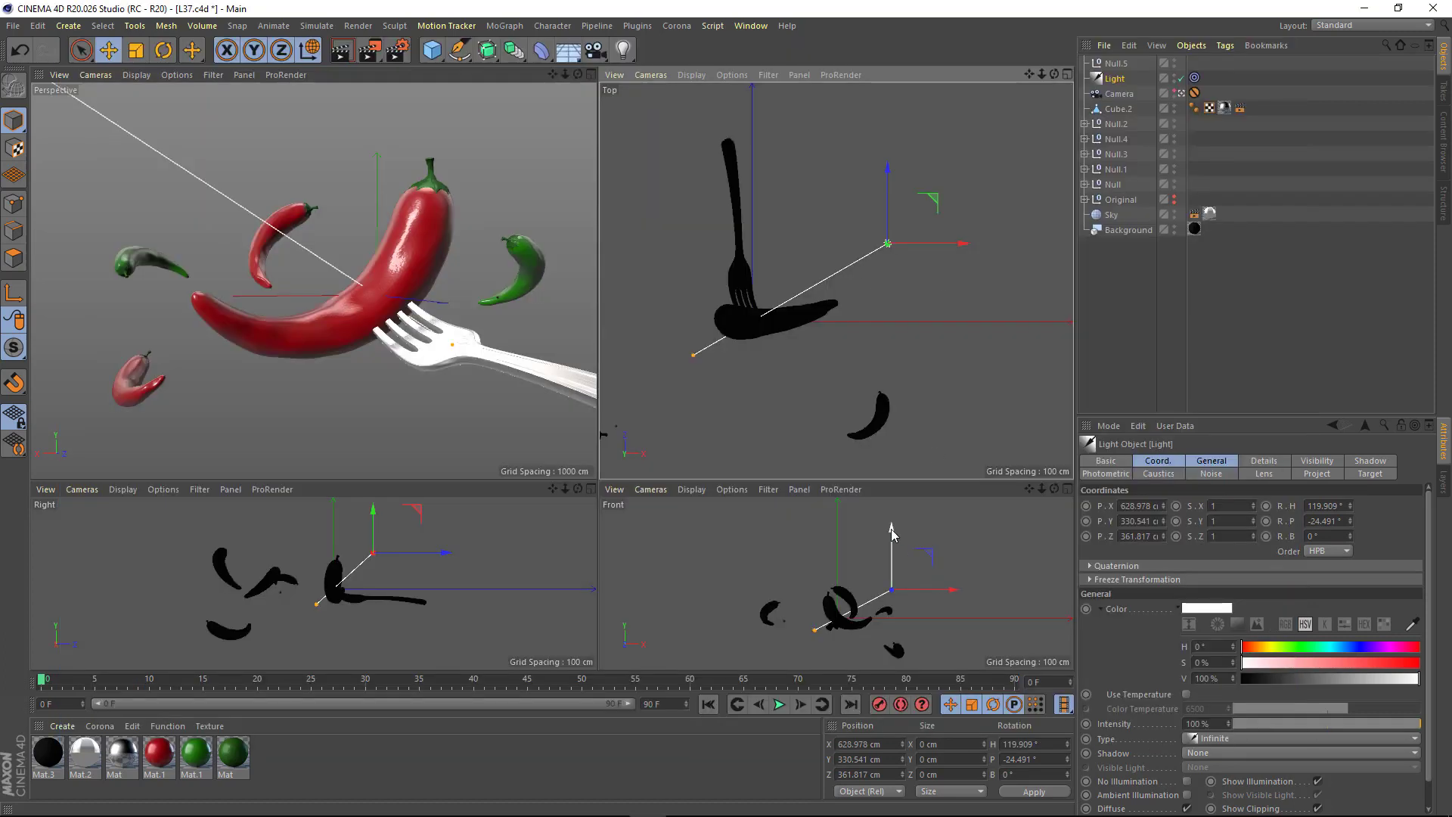
- Raise the light further, shift it up-left, and render again from Perspective
drag(893, 582, 891, 522)
drag(936, 203, 931, 196)
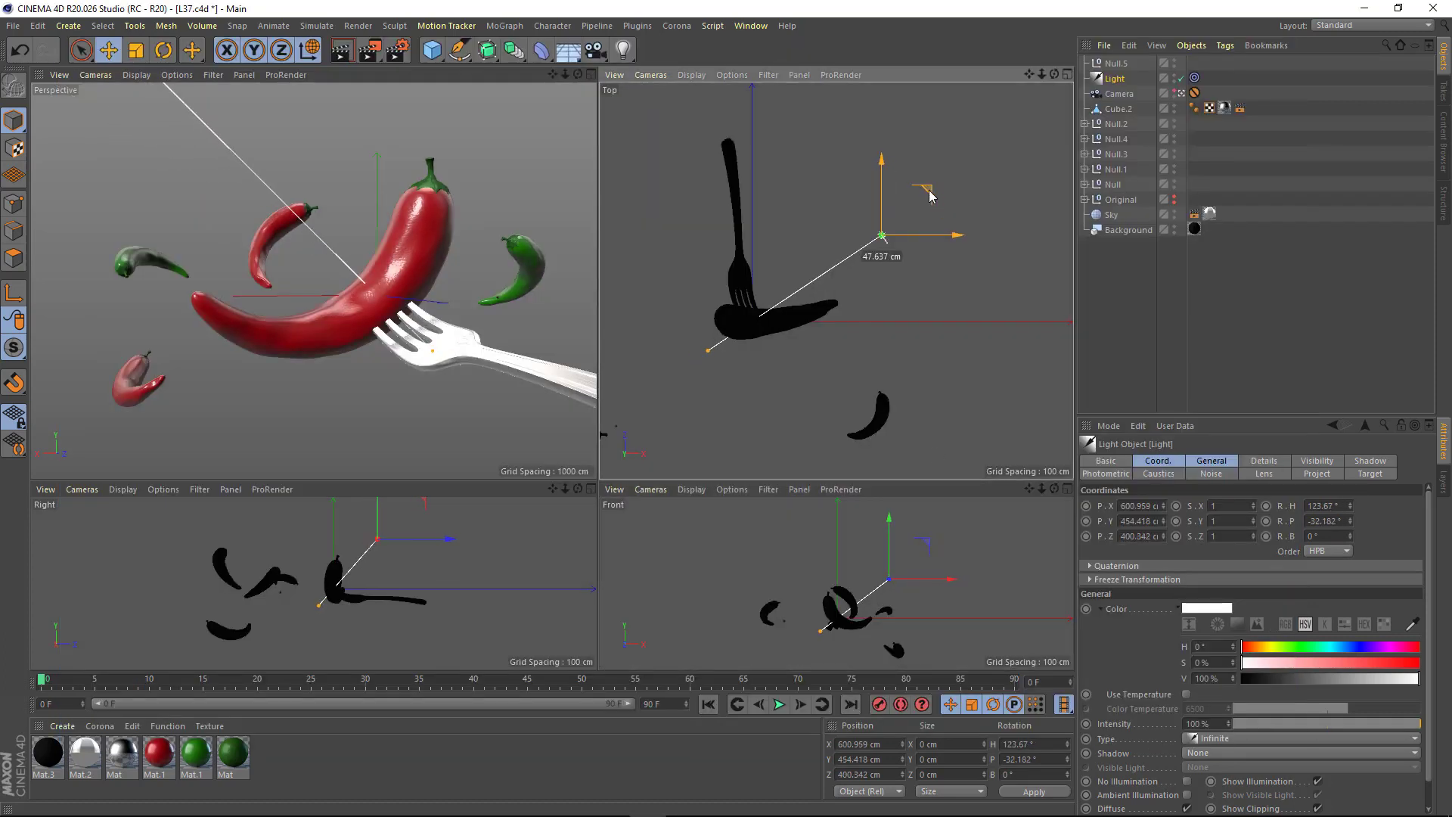
middle_click(430, 312)
click(370, 50)
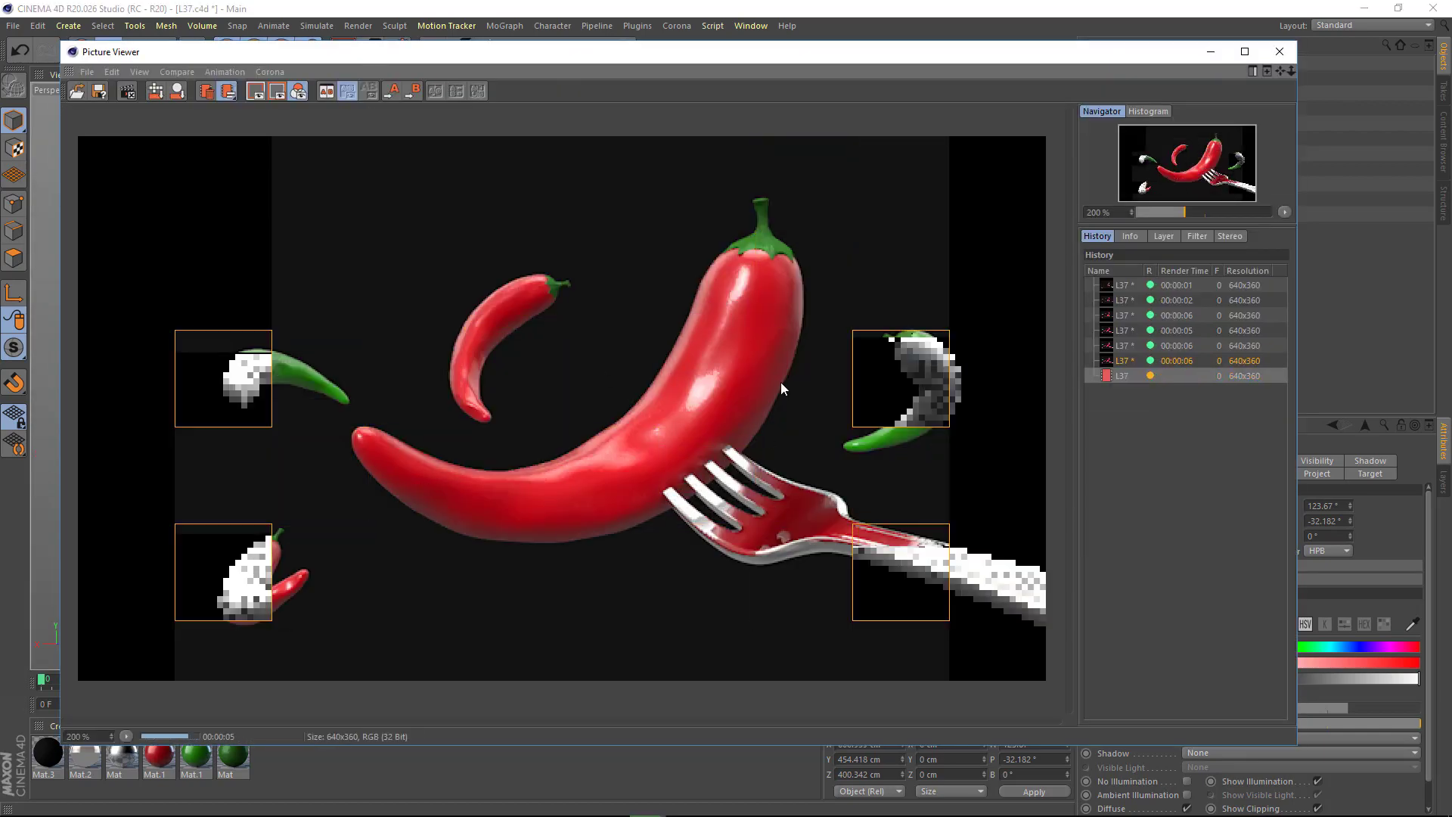
click(1211, 52)
- Lower Mat.1's Default Specular Falloff to about -25% and compare test renders
click(168, 759)
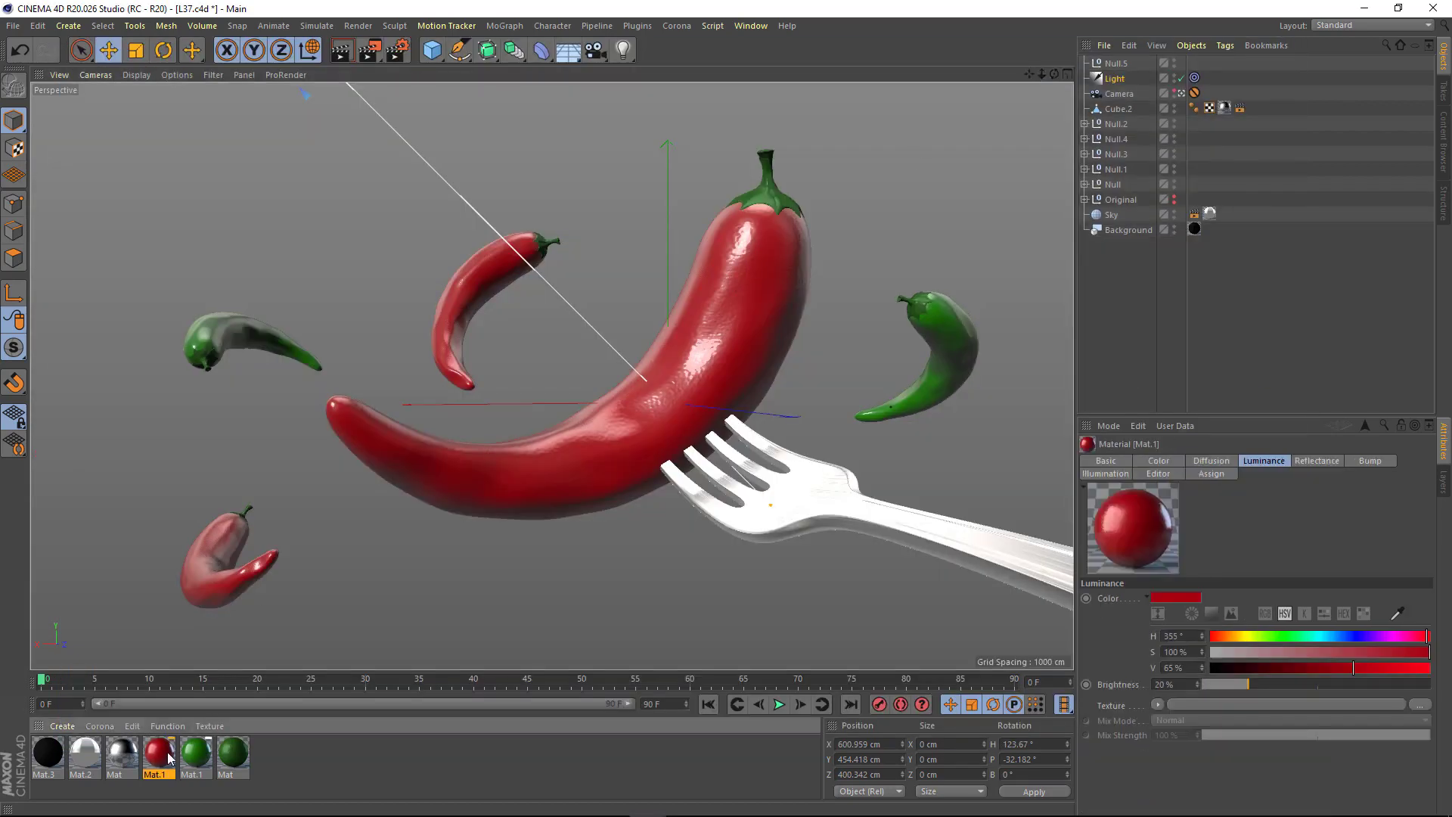
double_click(168, 759)
drag(190, 100, 207, 121)
drag(401, 348, 407, 348)
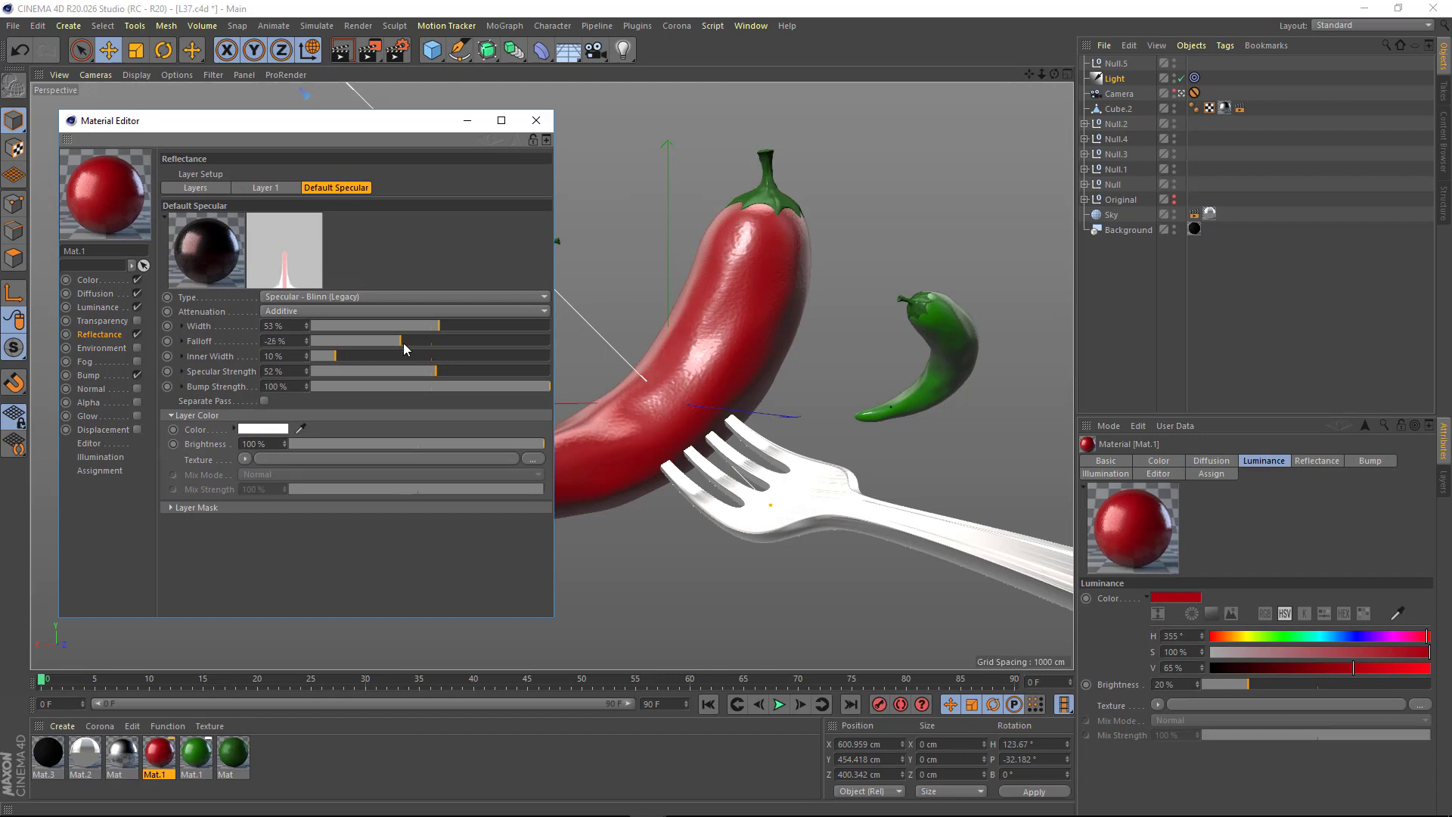
drag(393, 121, 364, 137)
drag(366, 357, 294, 372)
key(shift+r)
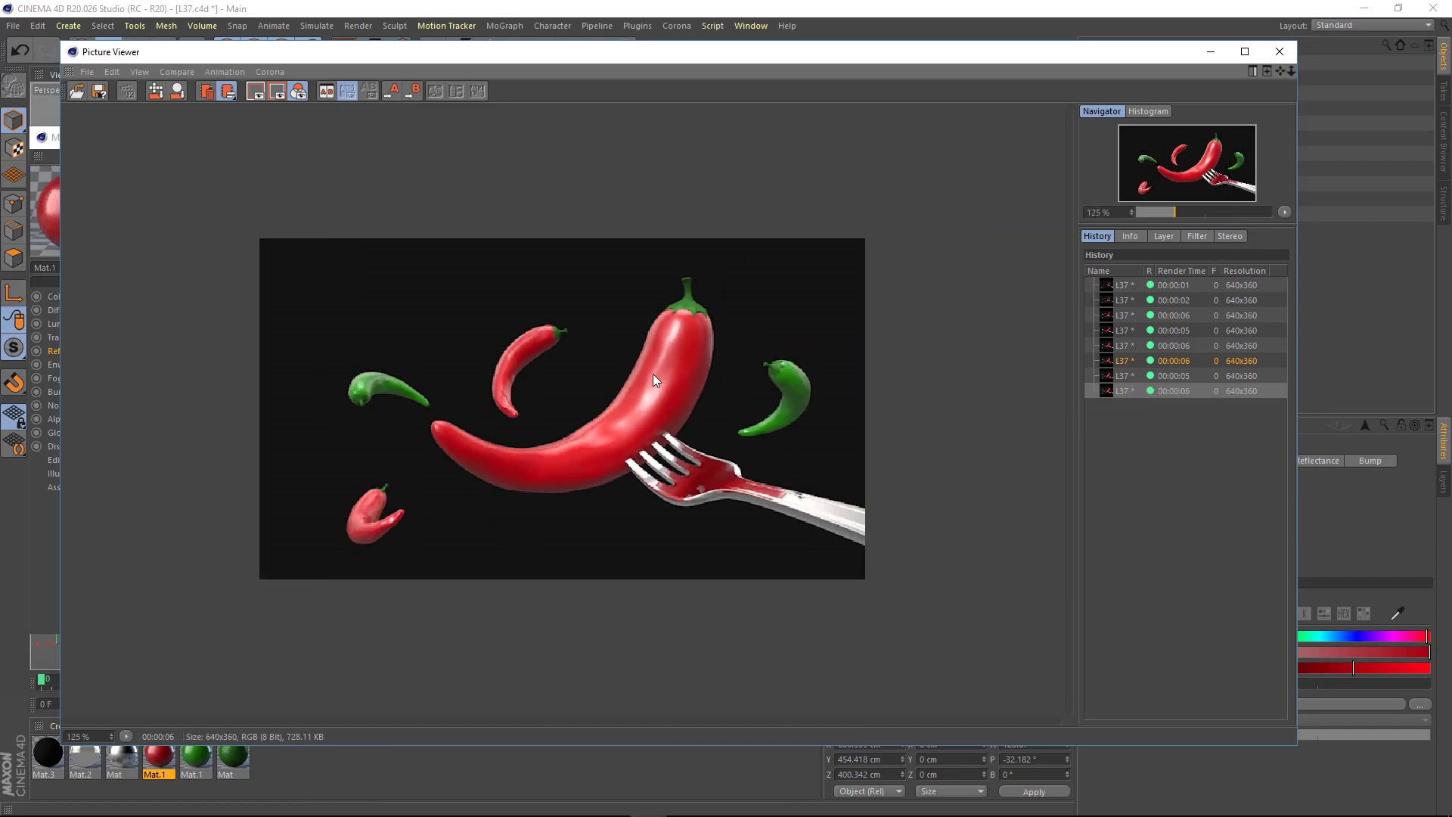
click(1114, 376)
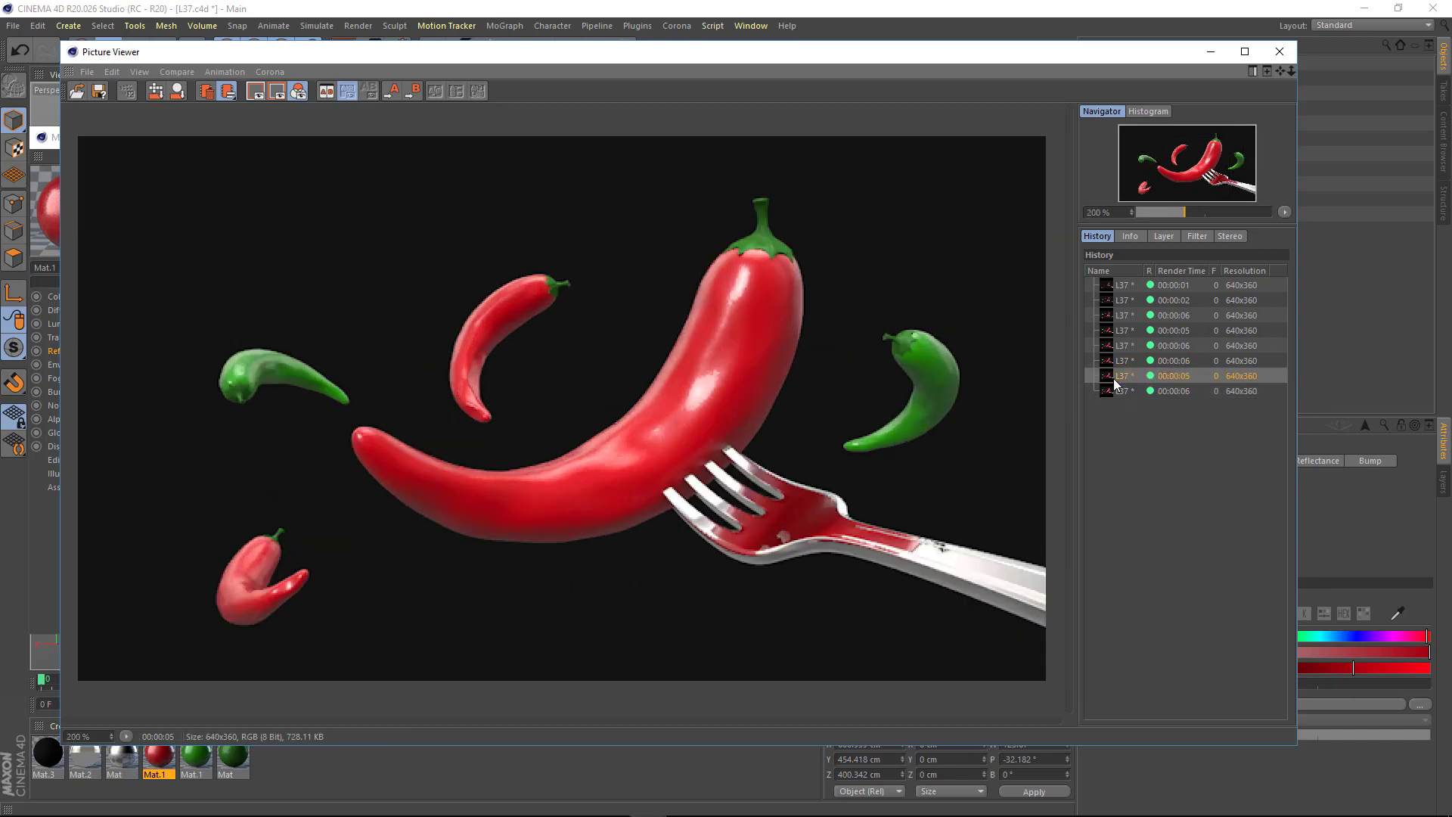
click(1280, 52)
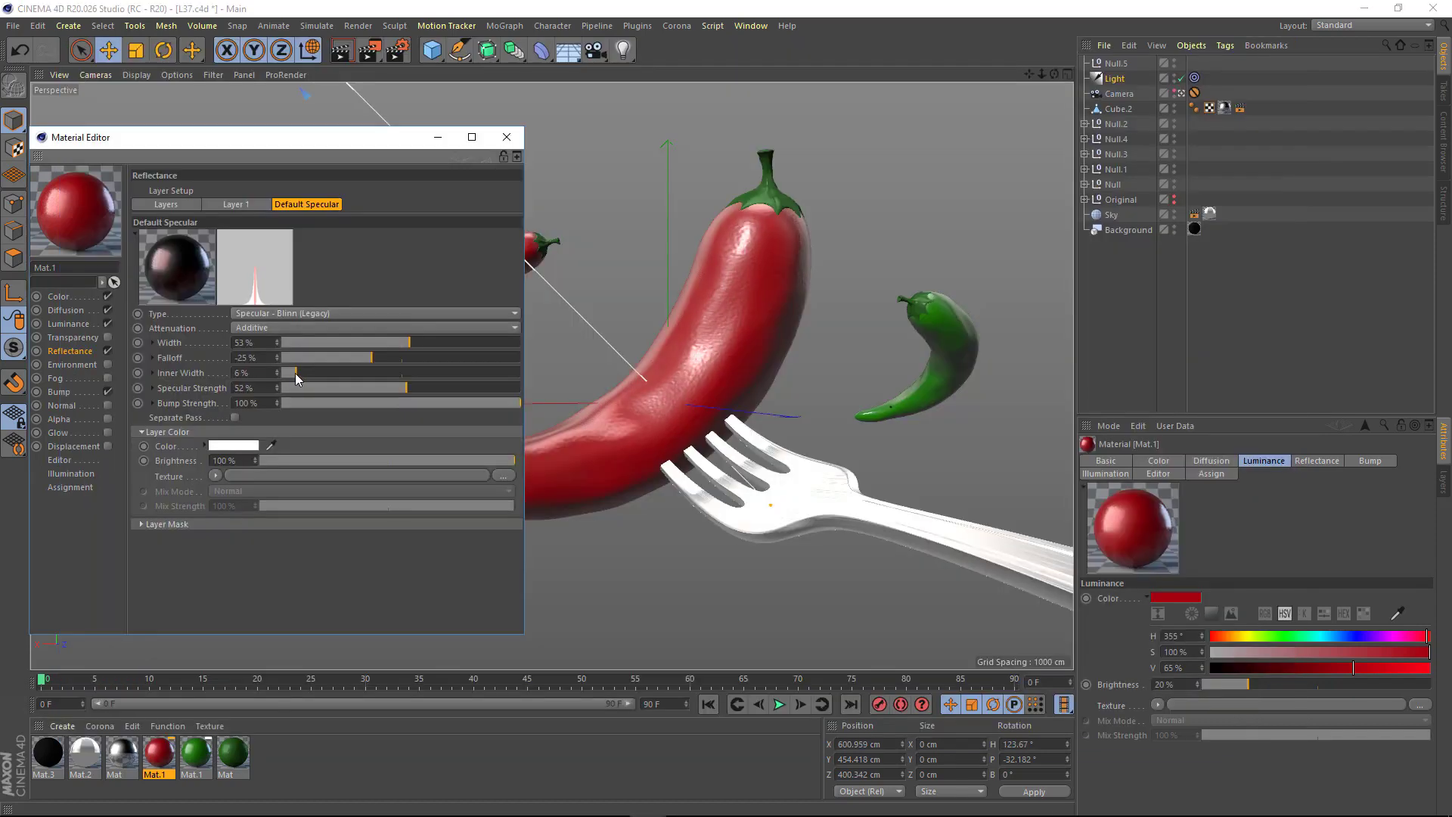
- Set specular Inner Width to 7% and Falloff to -22%, then take another test render
drag(295, 373, 375, 356)
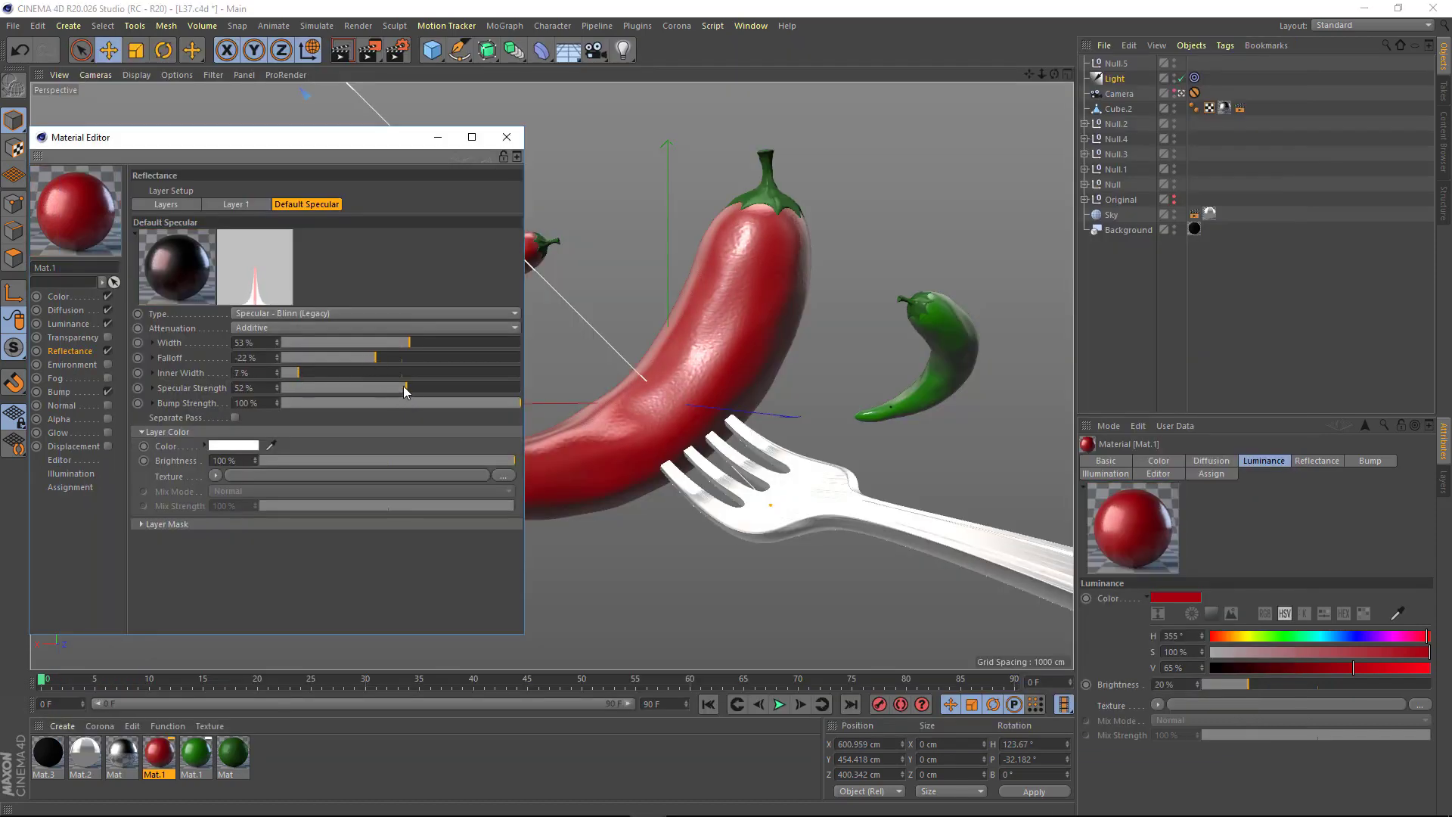
key(shift+r)
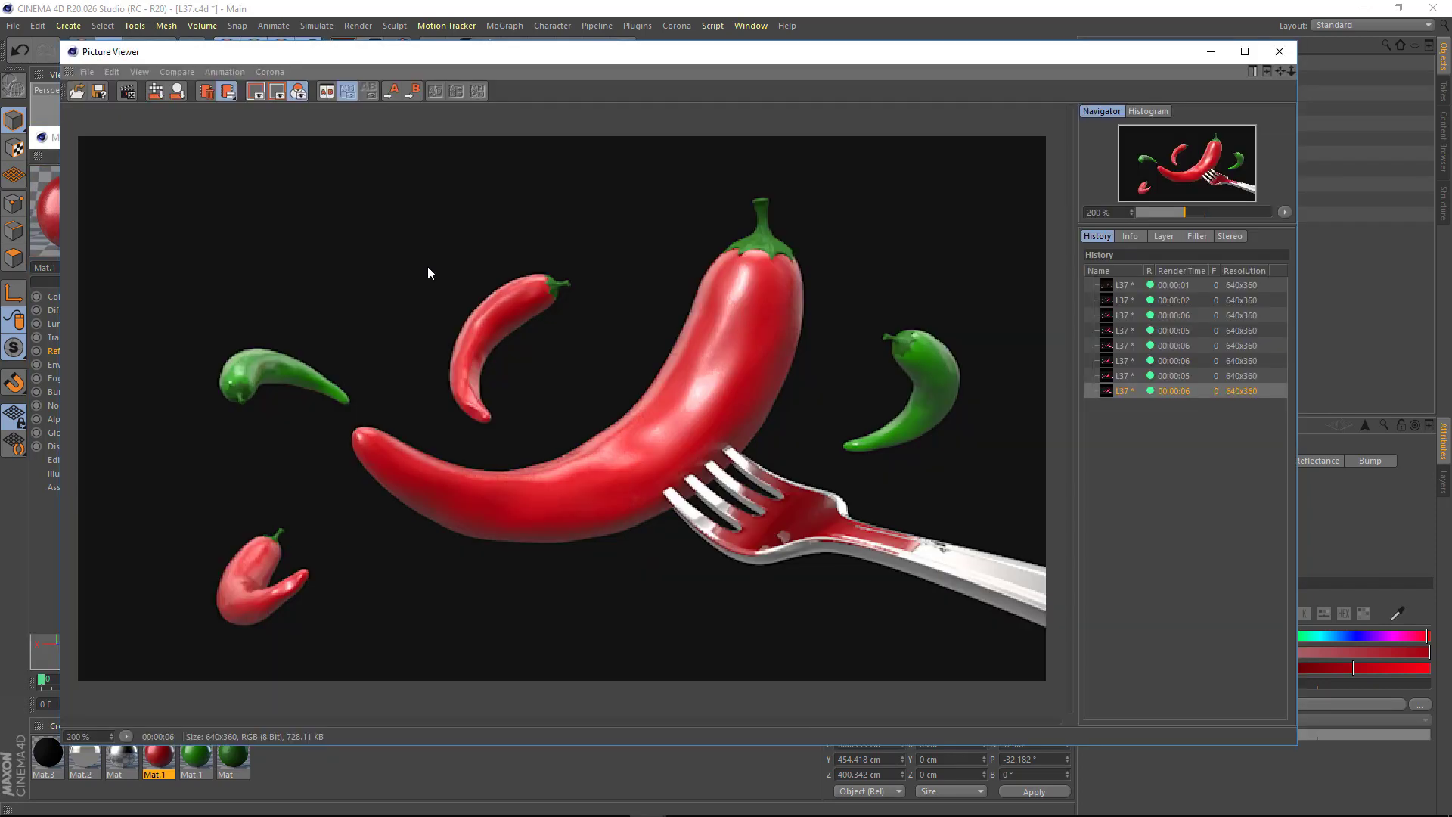
click(1211, 52)
drag(457, 139, 352, 151)
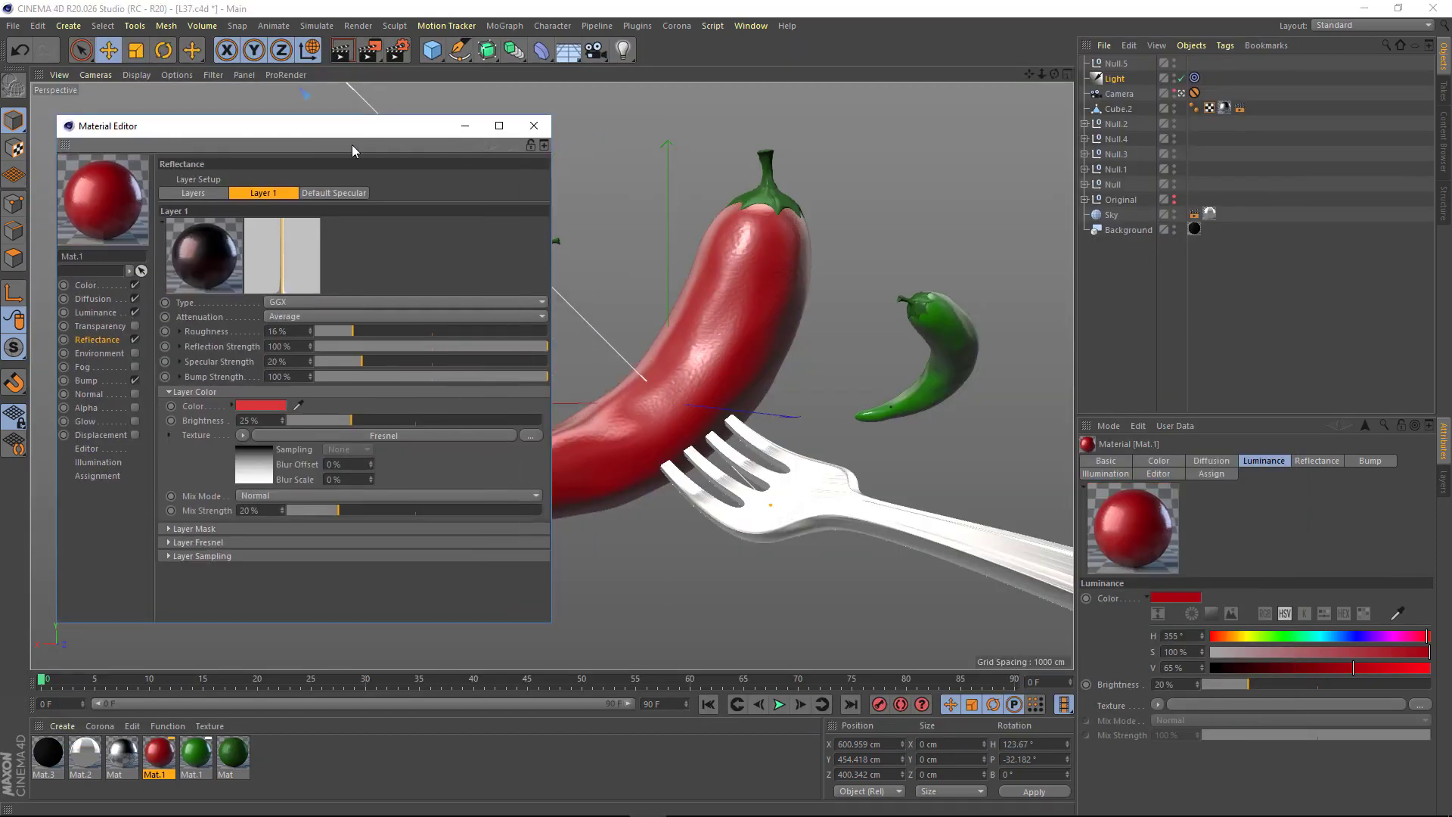
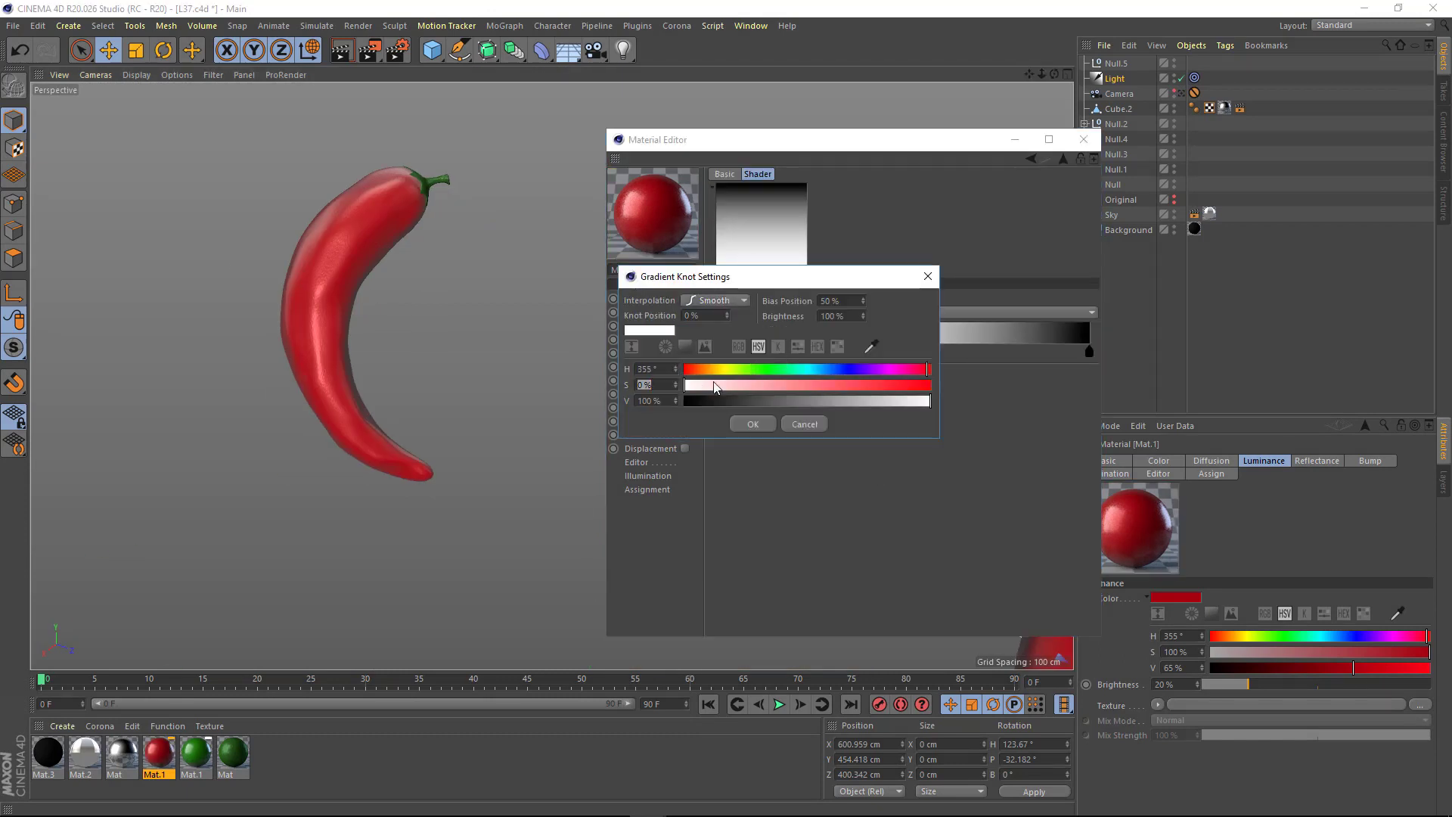
- Shift the red pepper's Fresnel gradient knot toward pink and preview it with an interactive render region
drag(717, 388, 734, 384)
click(753, 424)
click(370, 49)
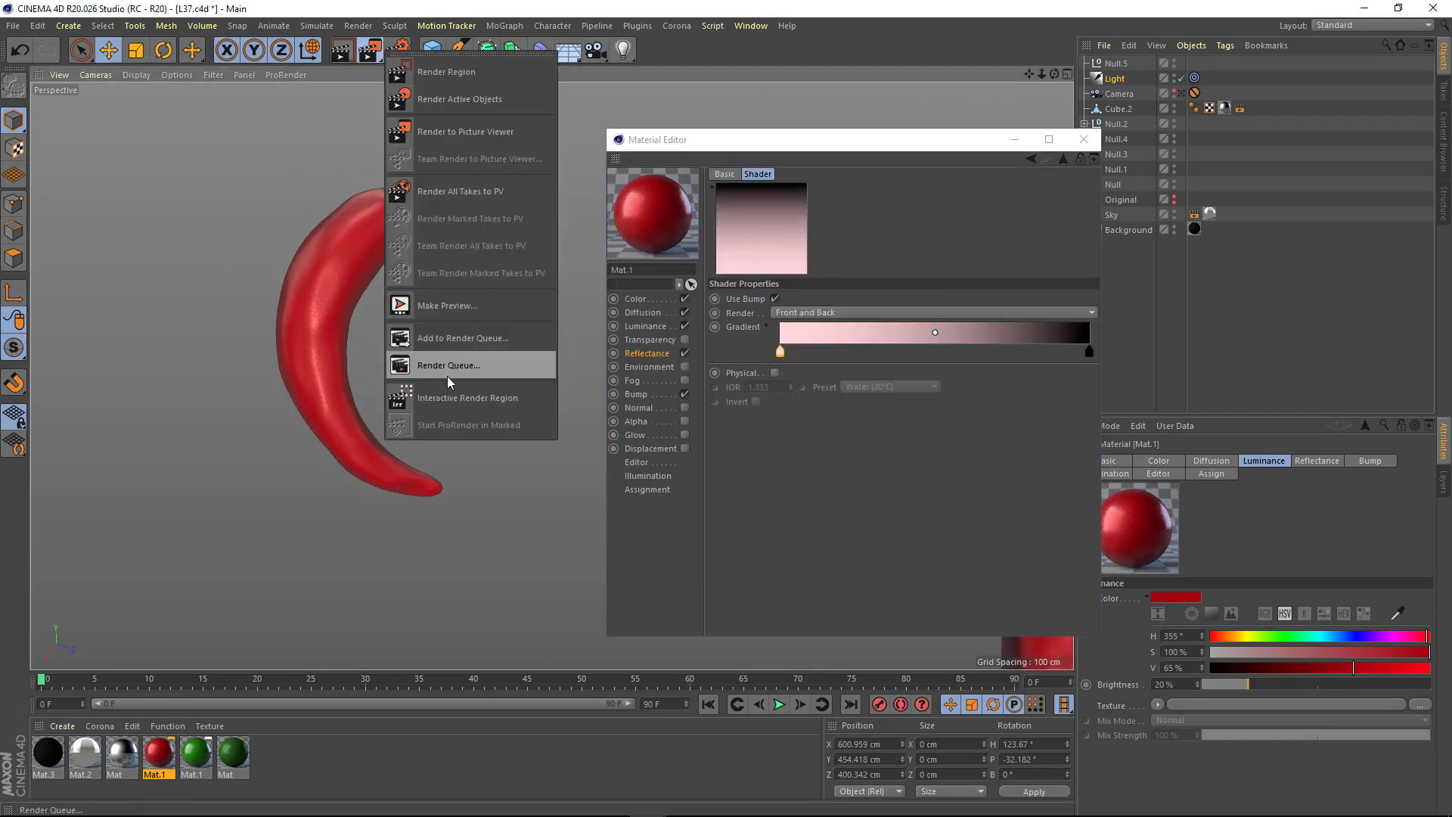
click(454, 397)
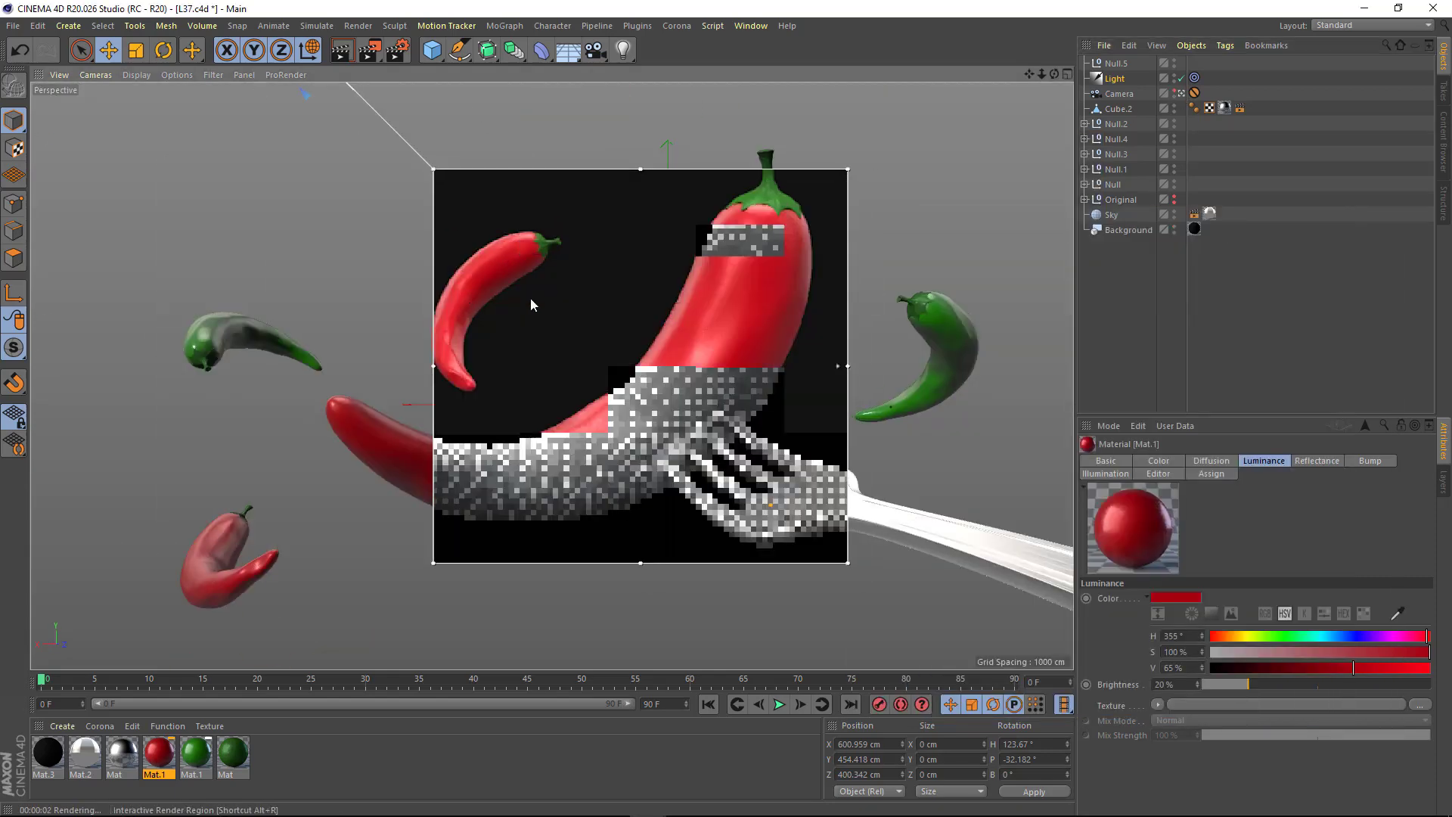
middle_click(530, 298)
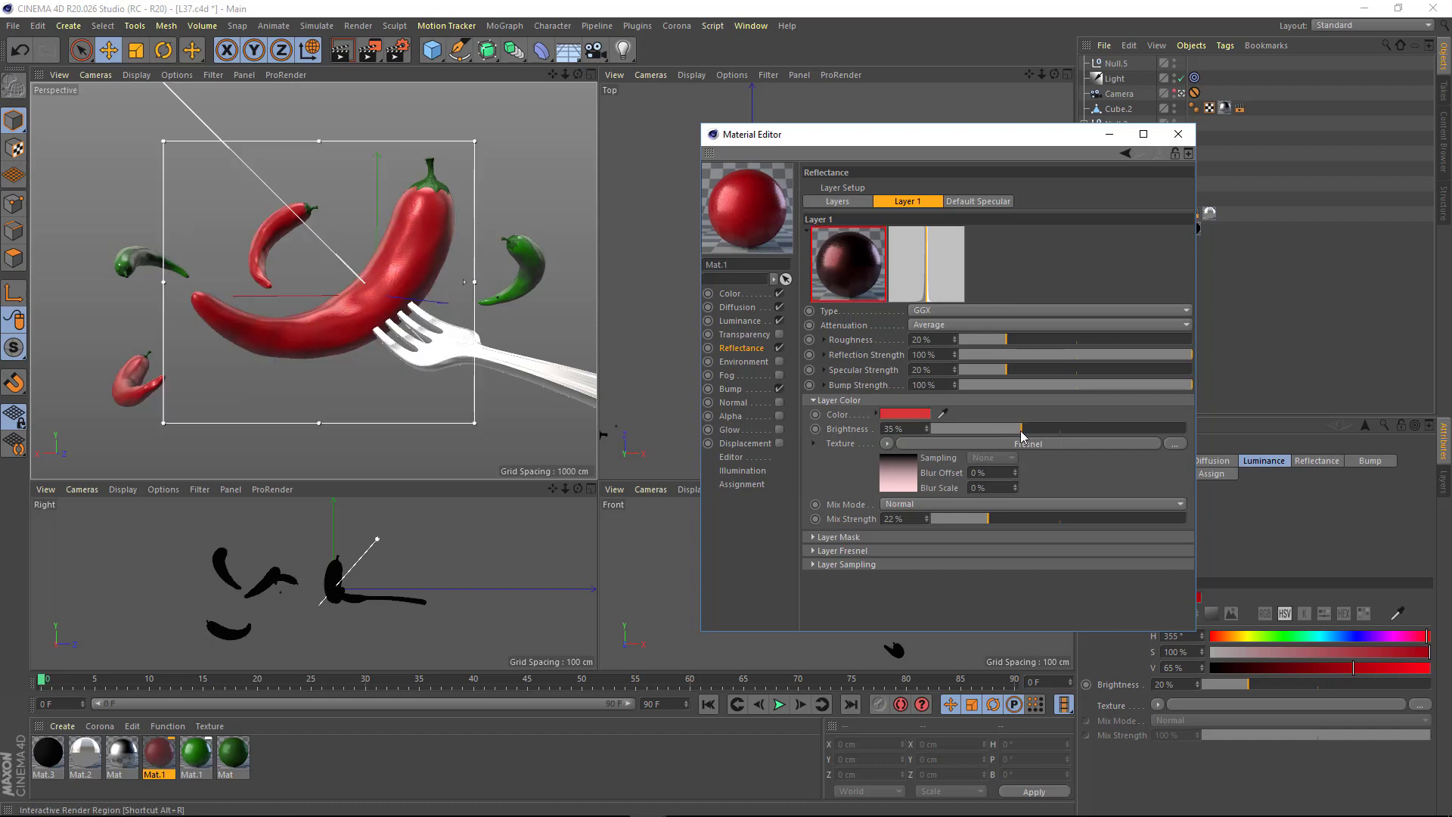
- Set the pepper material's Luminance brightness to 15% and render to compare with earlier results
click(744, 298)
click(898, 325)
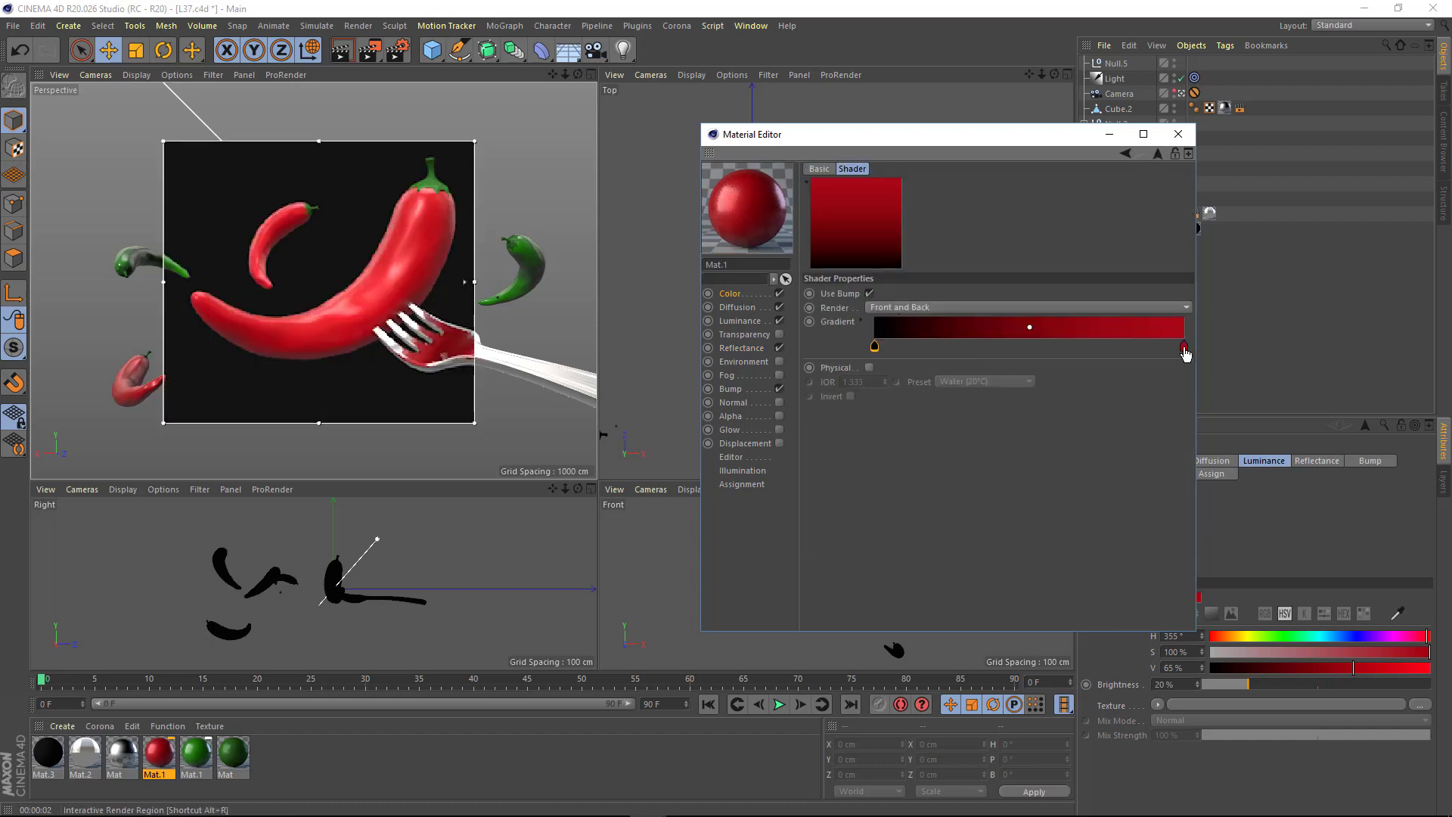
click(740, 321)
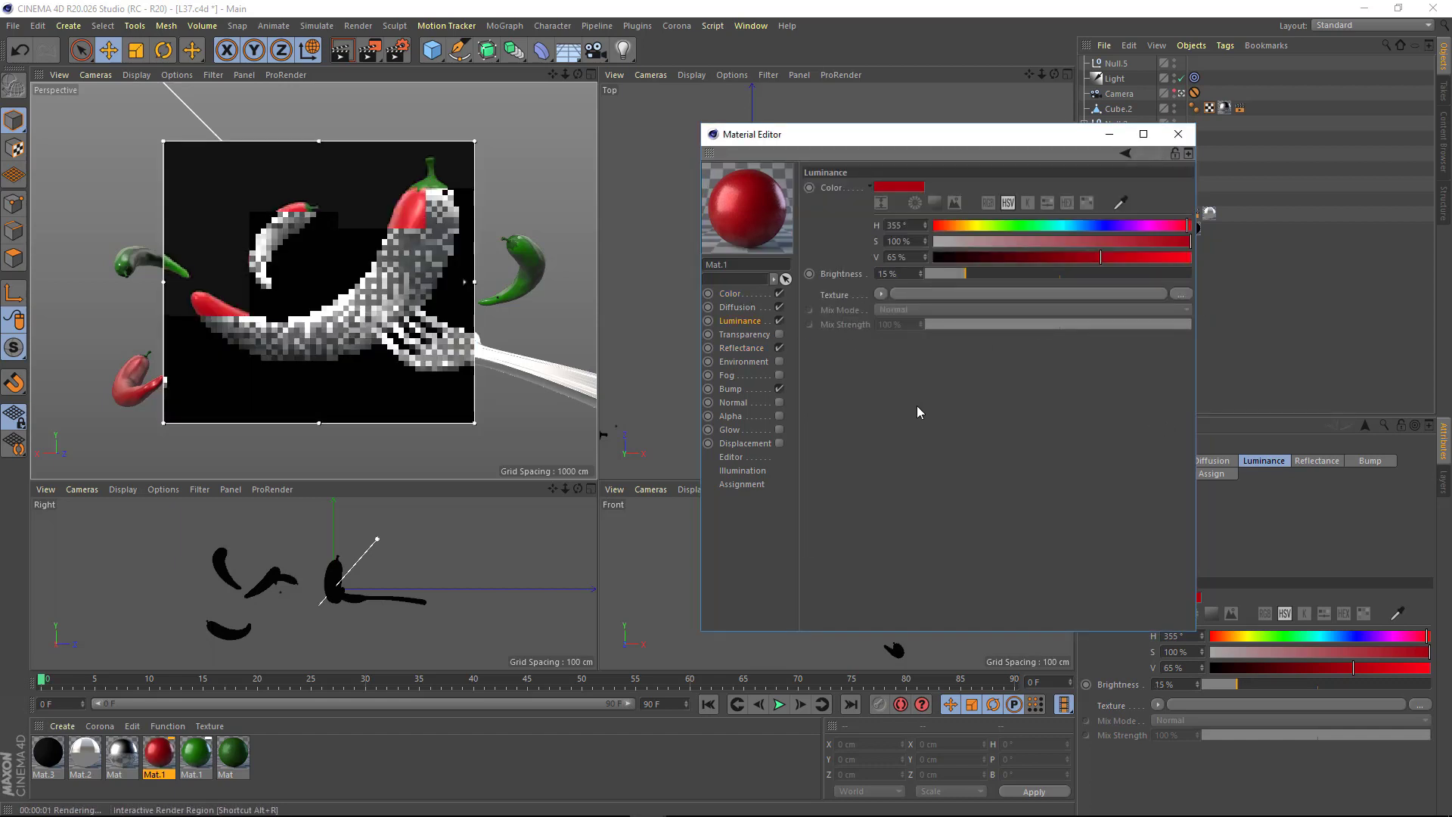
click(1179, 134)
click(370, 49)
click(471, 401)
click(370, 50)
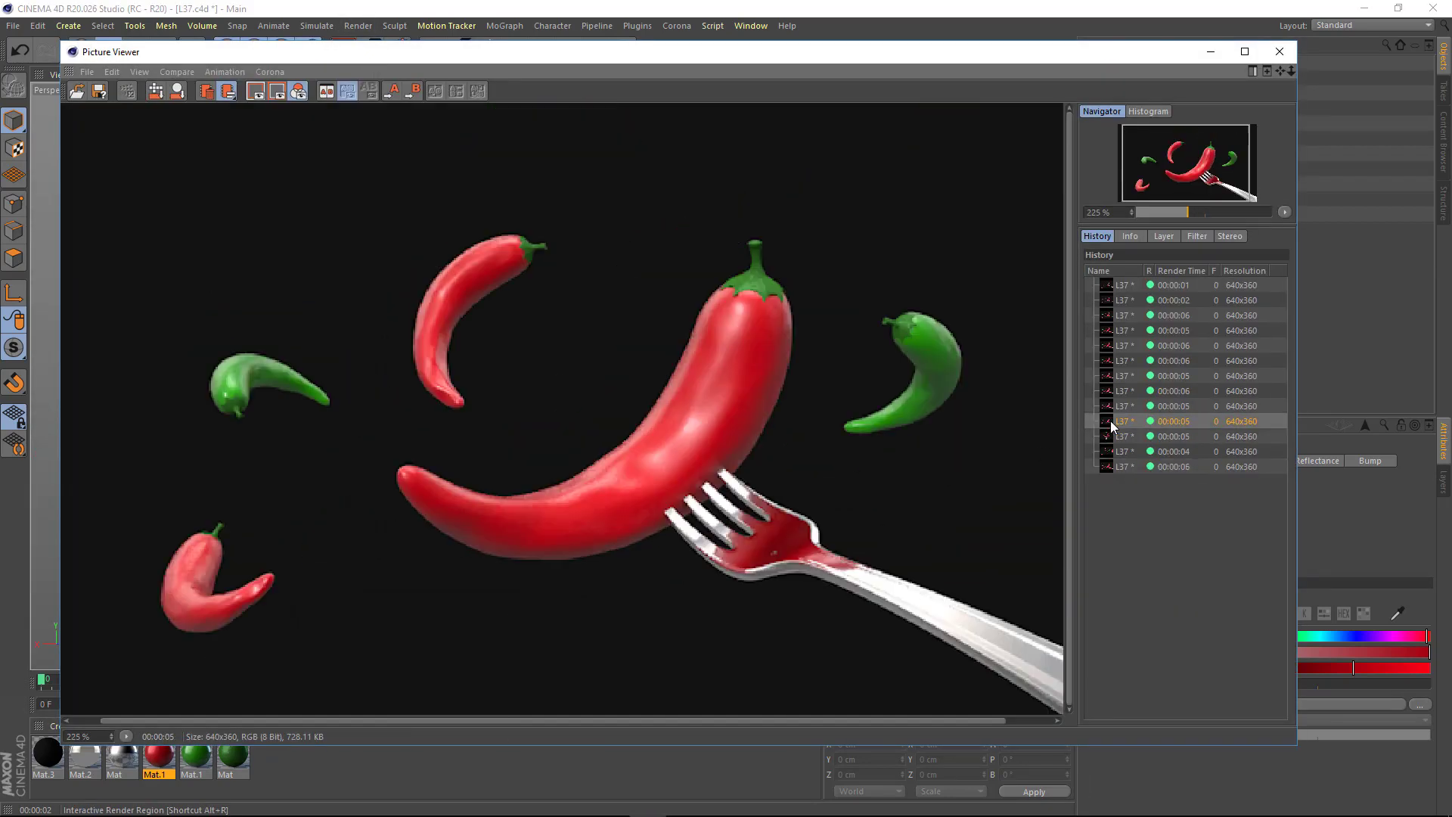
click(1115, 466)
click(1279, 53)
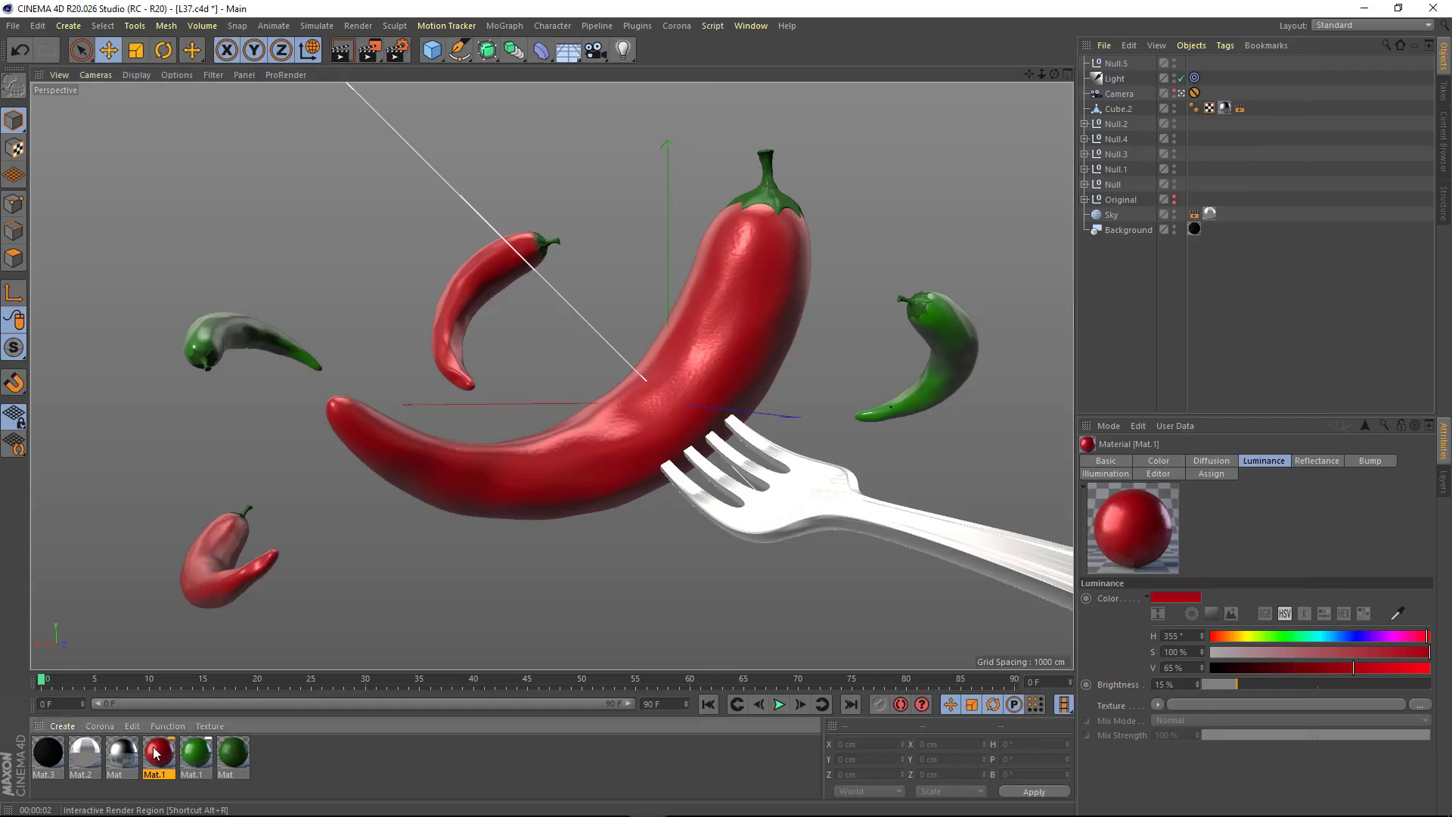
- Lower the red pepper's Default Specular strength to 53% and re-render for comparison
double_click(159, 753)
click(81, 341)
click(318, 194)
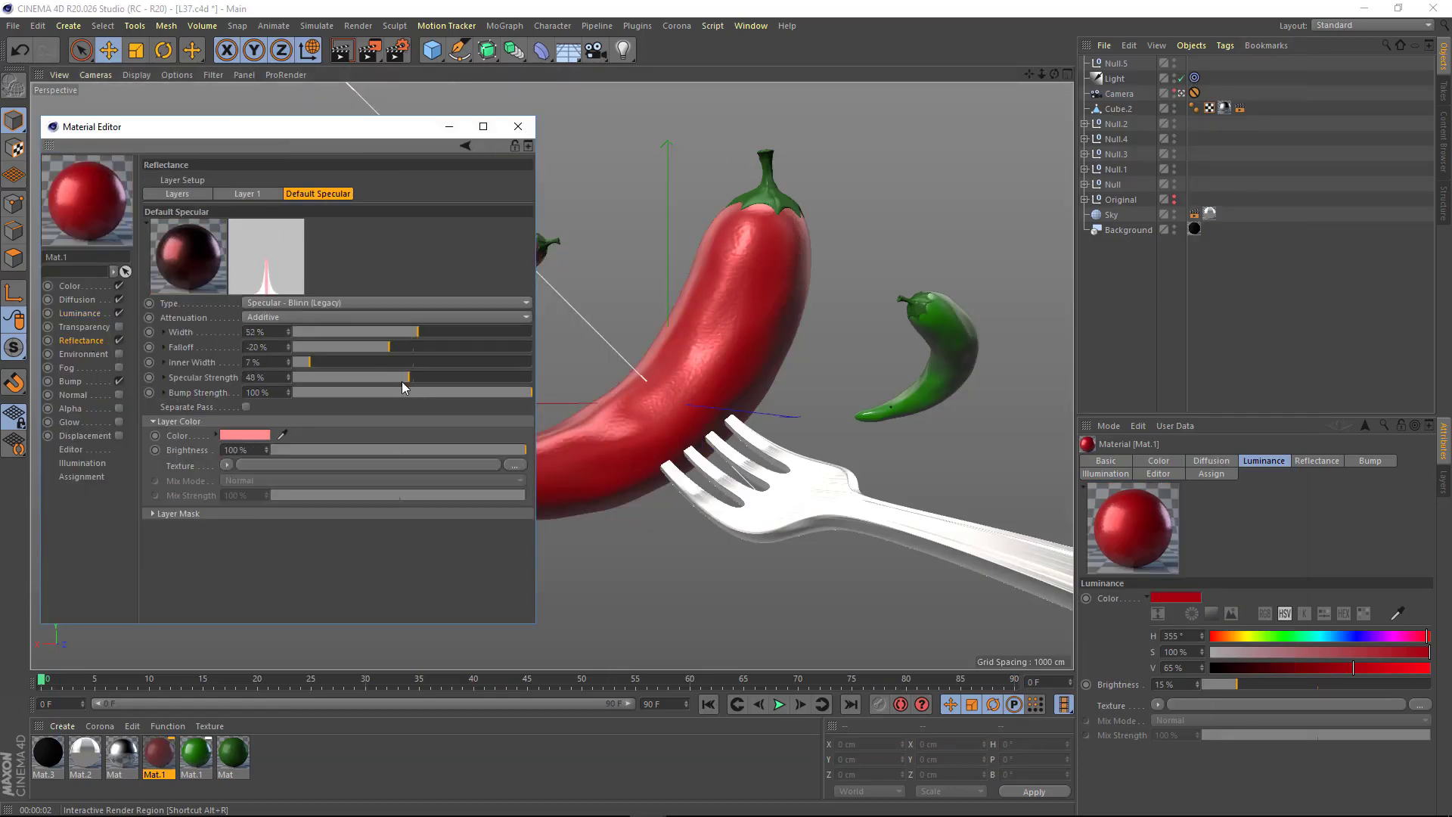
drag(424, 378, 420, 378)
click(258, 435)
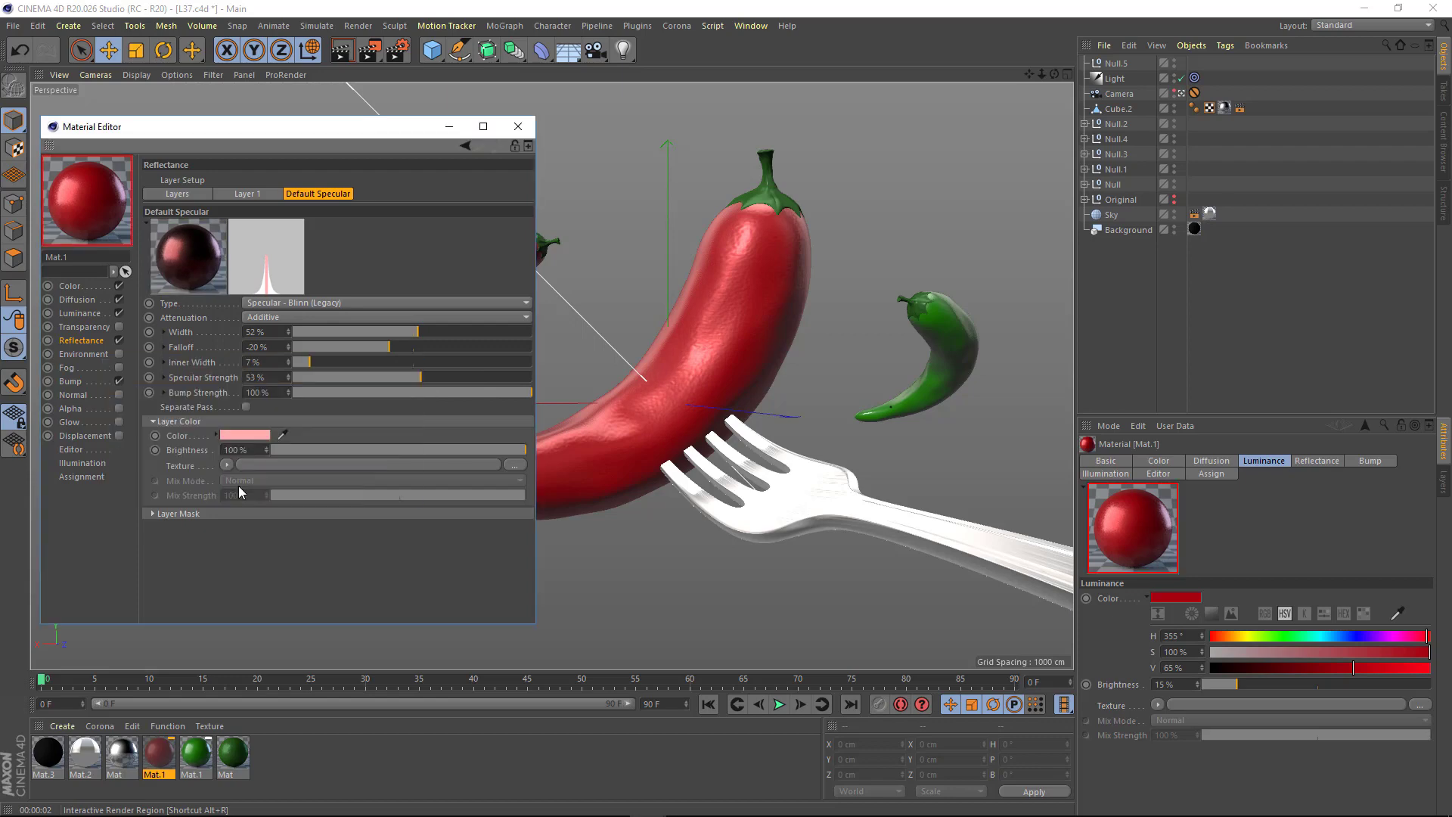
click(519, 128)
click(370, 50)
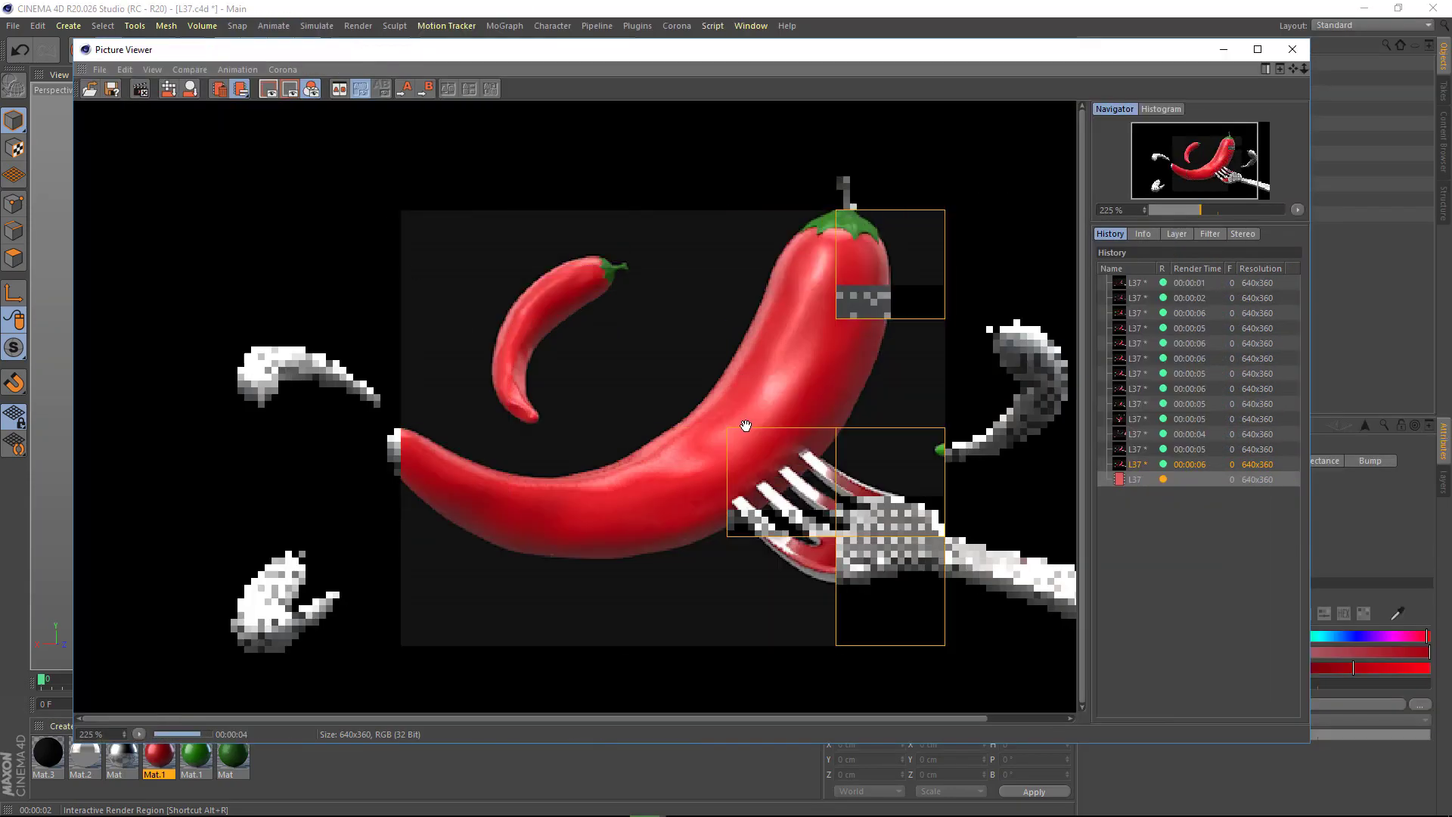
click(1122, 465)
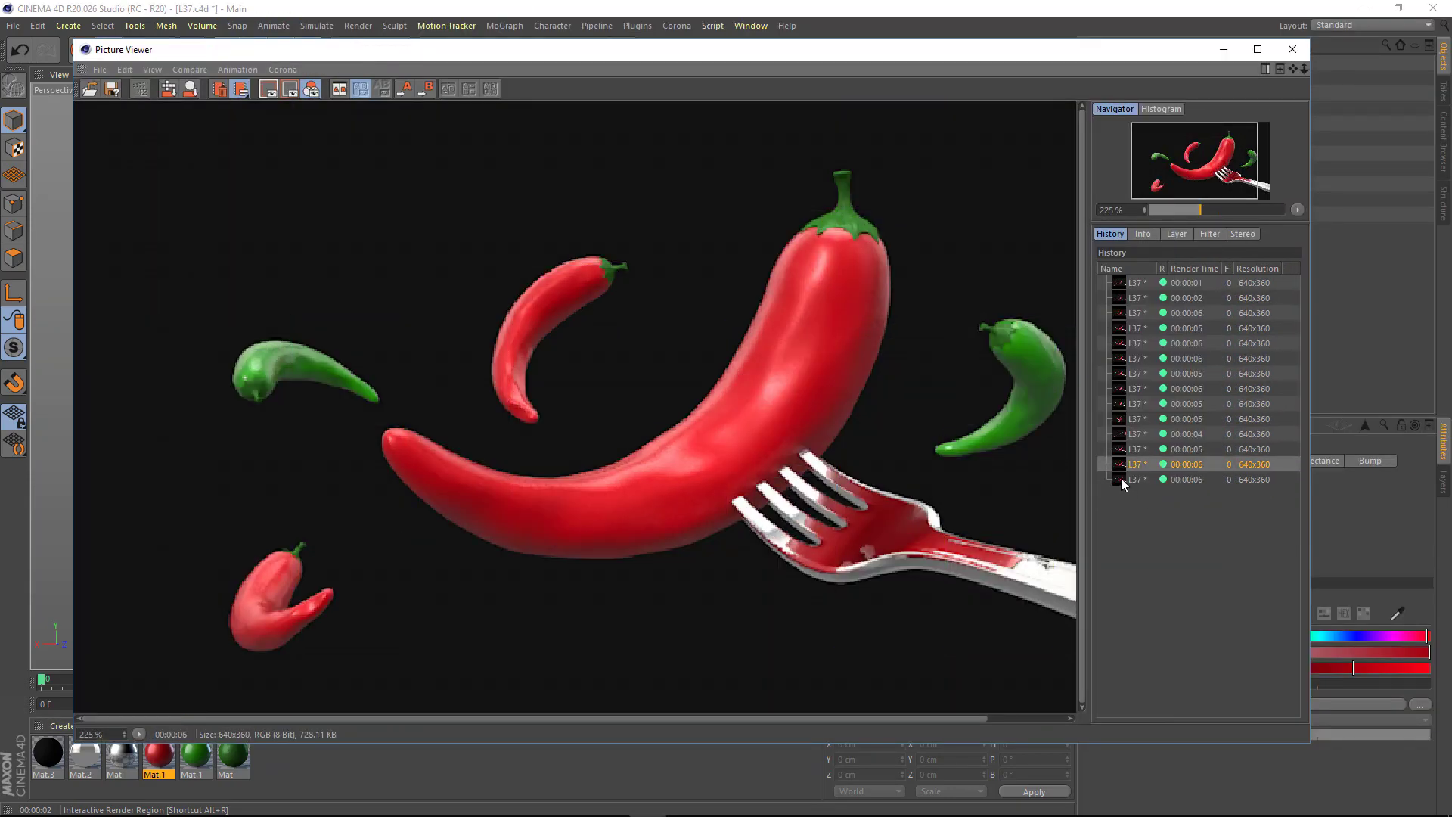
click(1293, 49)
- Review the fork chrome material's reflection layers and their roughness and strength texture options
double_click(121, 753)
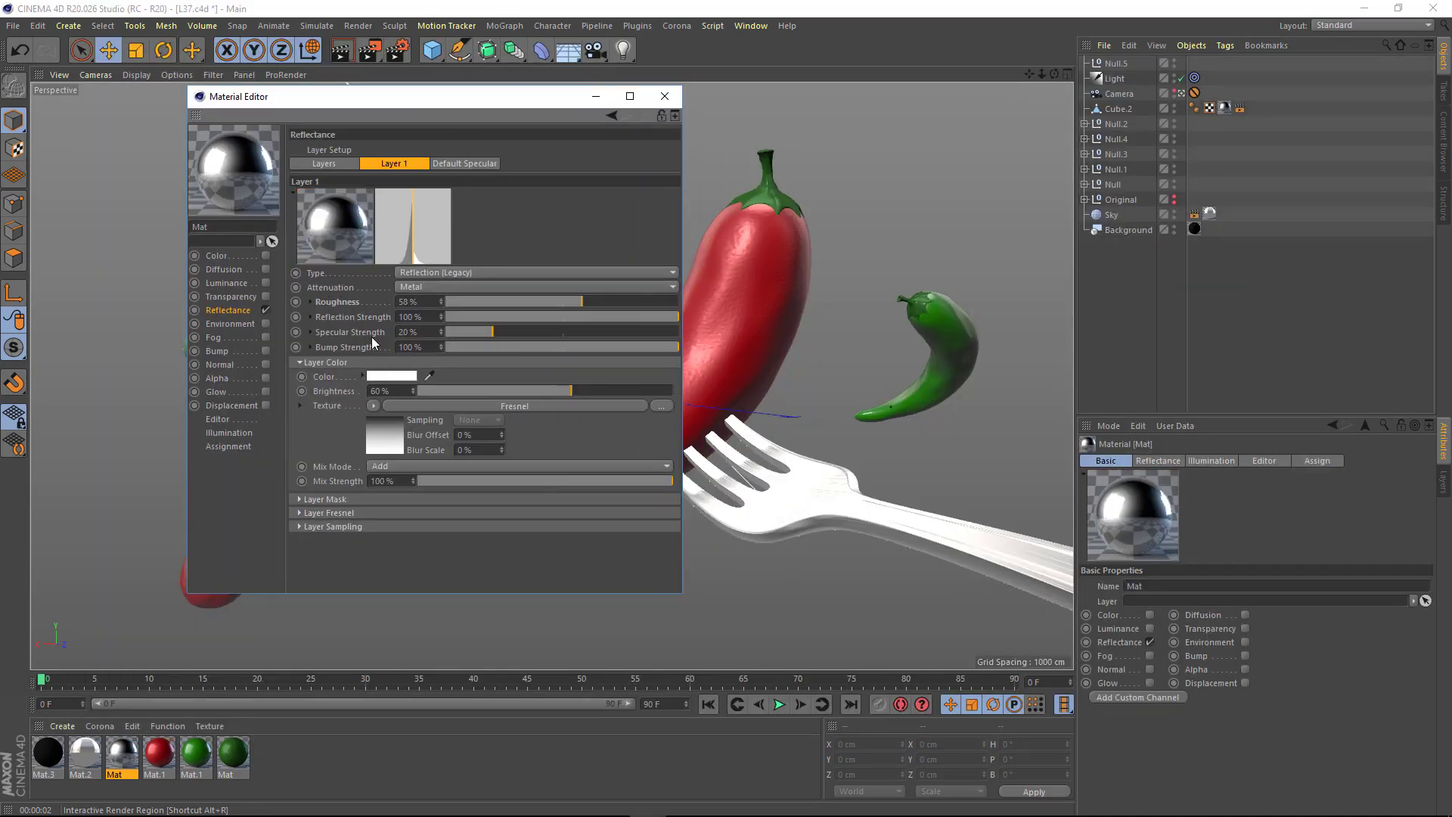
click(382, 437)
click(227, 310)
click(461, 163)
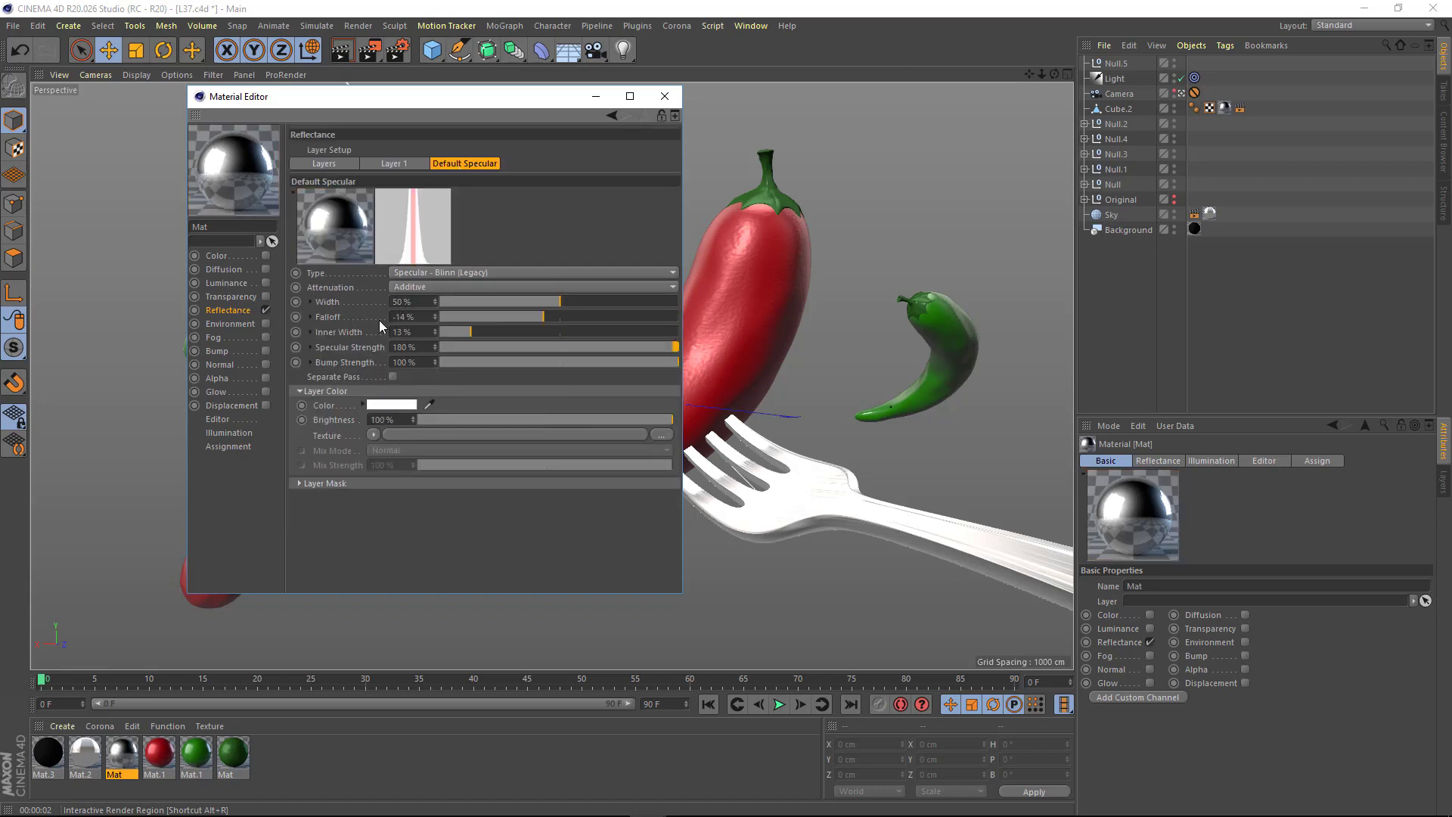
click(393, 163)
click(311, 302)
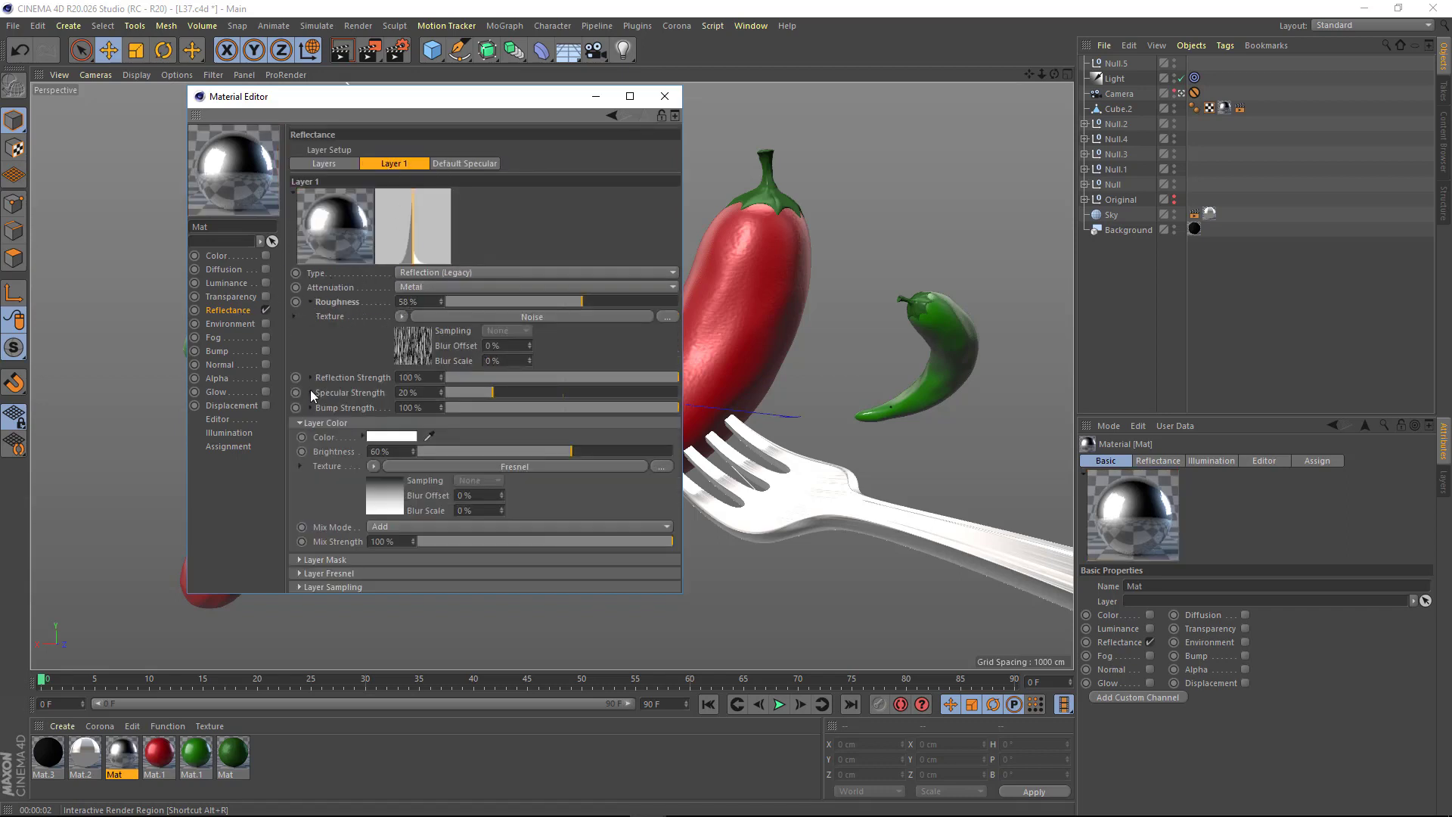
click(311, 378)
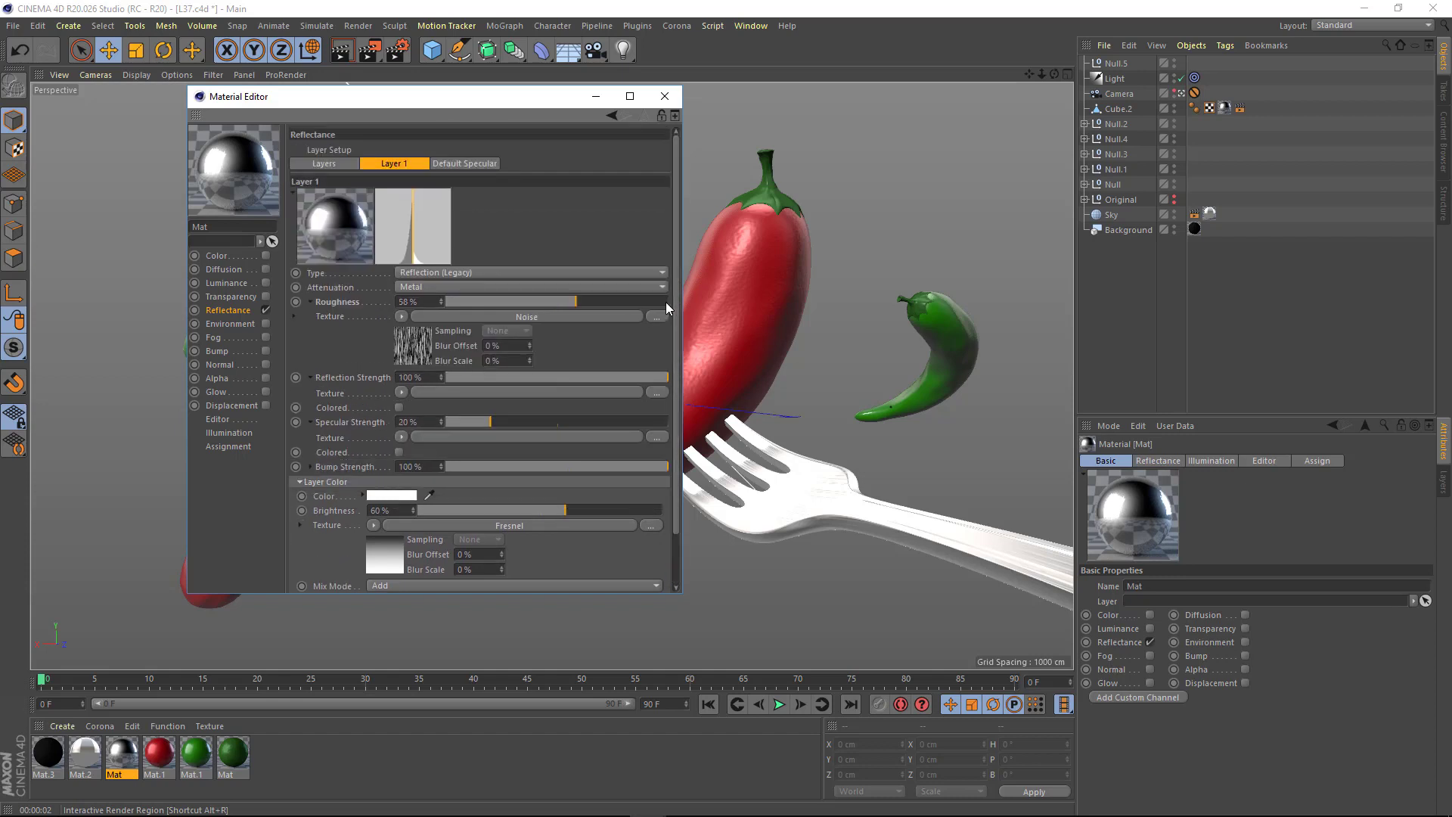
click(324, 164)
click(665, 97)
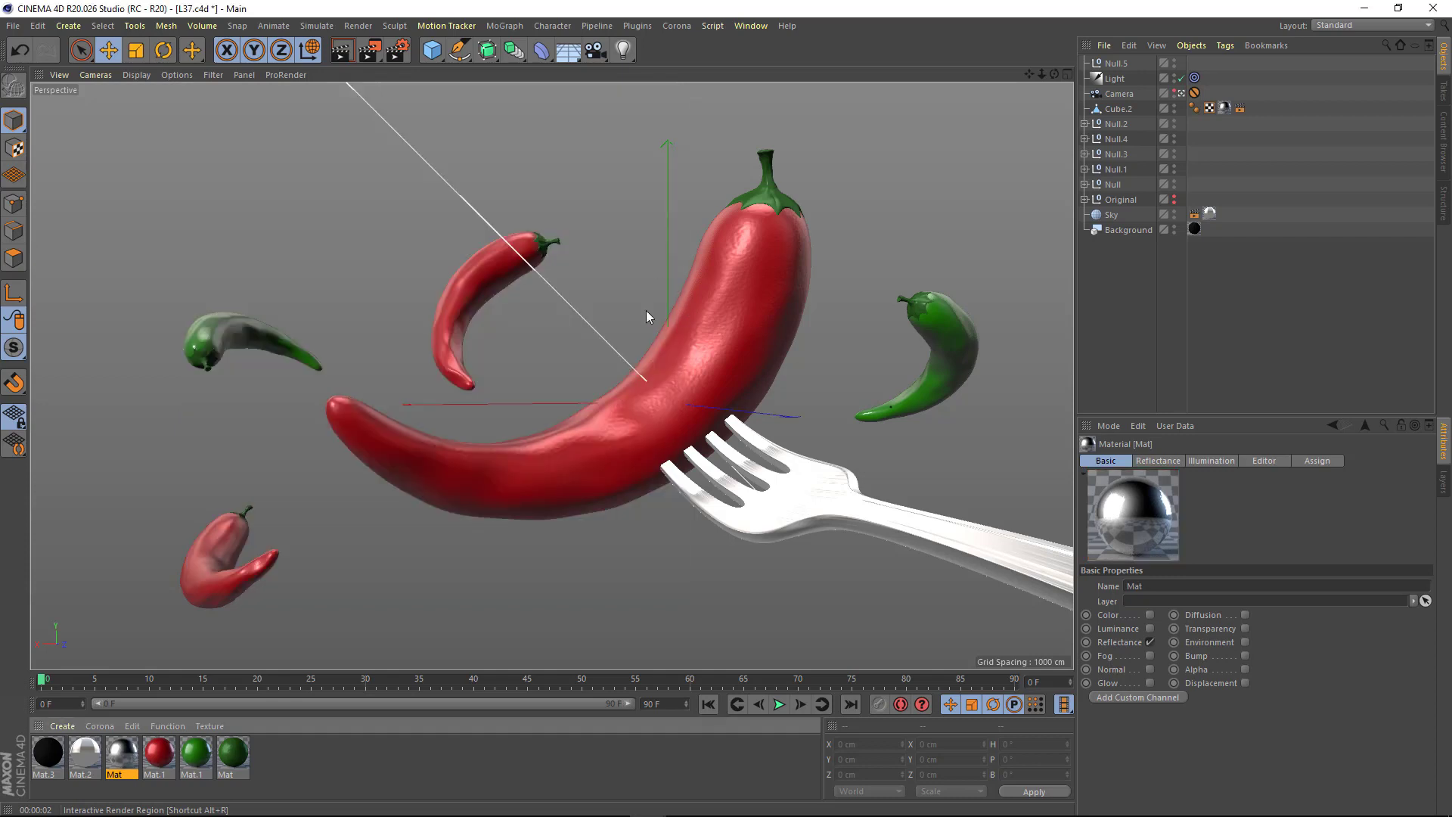
- Give Null.2 and Null.4 a Compositing tag with Object Buffer 1 enabled
right_click(1118, 124)
mouse_move(1169, 131)
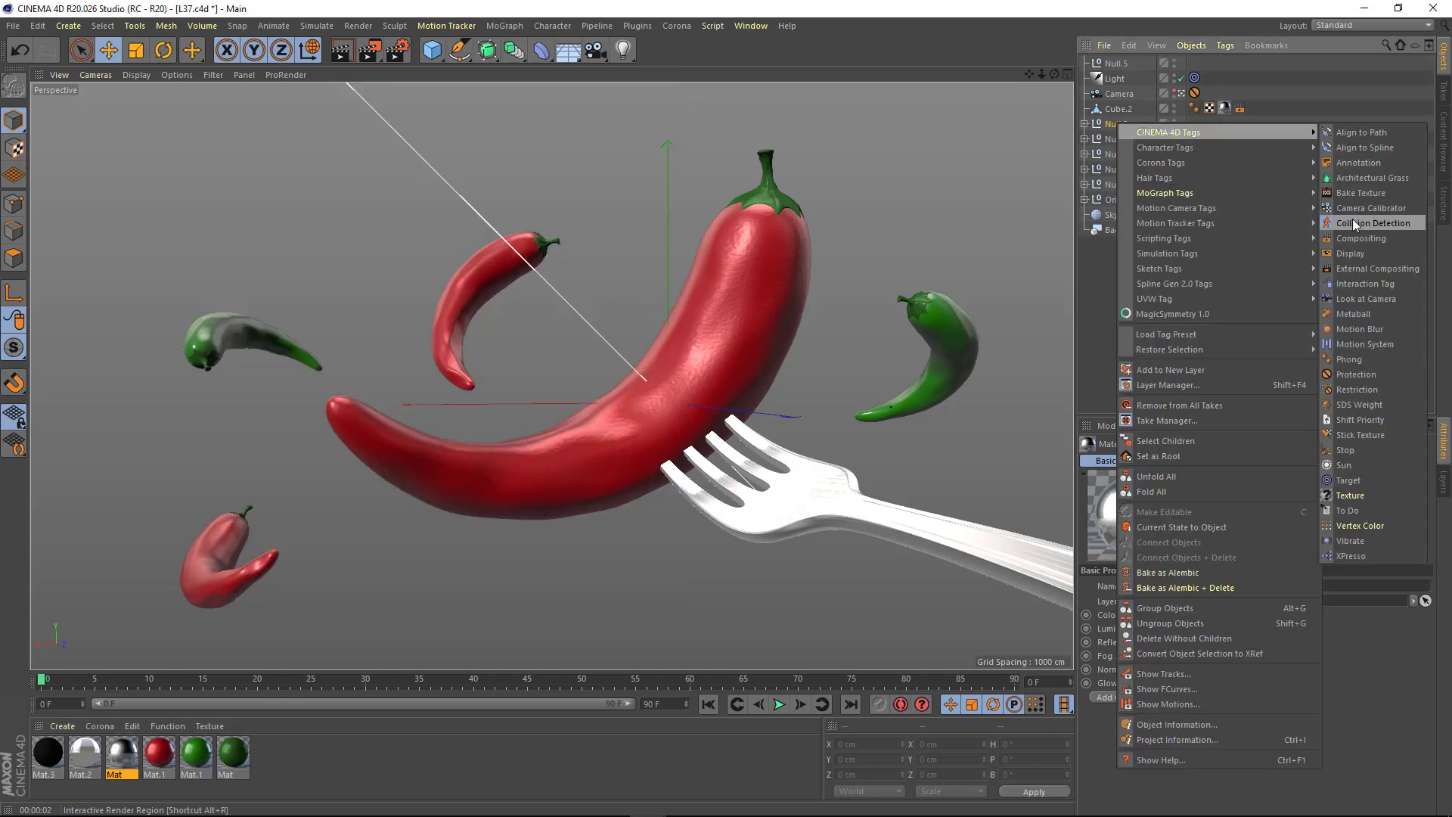
click(1341, 238)
click(1132, 492)
ctrl+drag(1194, 123, 1197, 140)
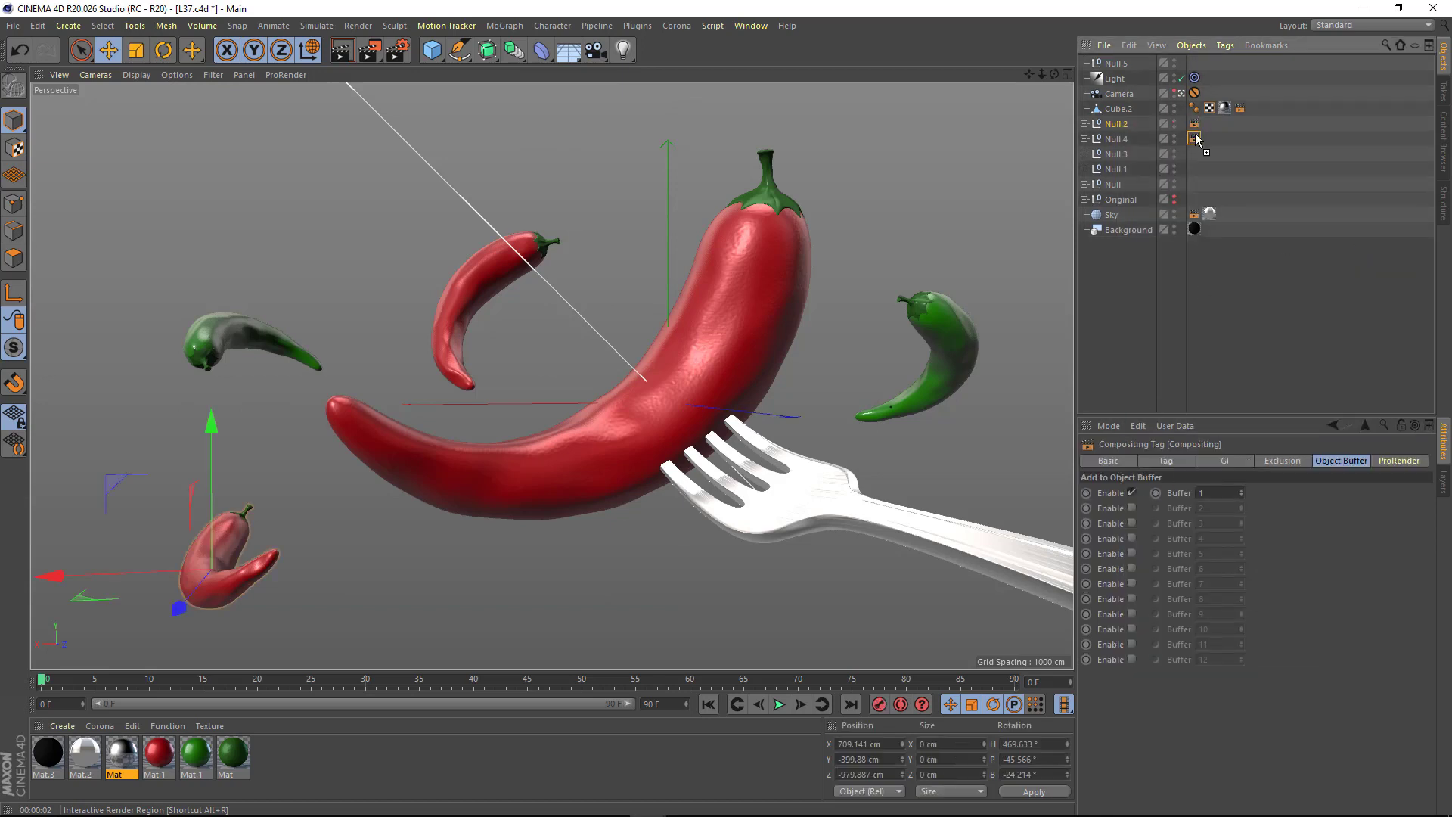
click(985, 197)
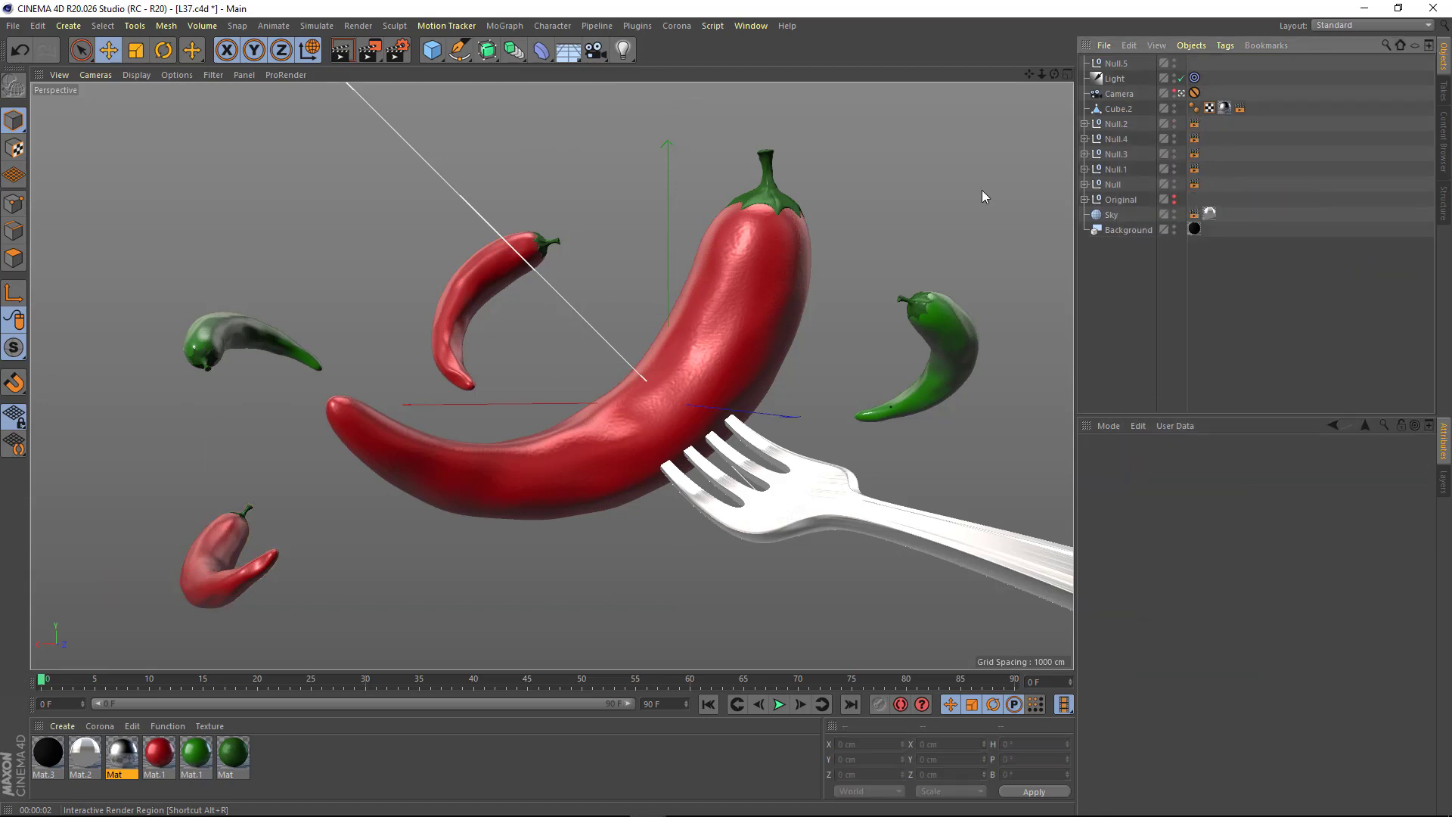
- Add an Object Buffer multi-pass in the Render Settings
click(403, 55)
right_click(297, 202)
click(356, 301)
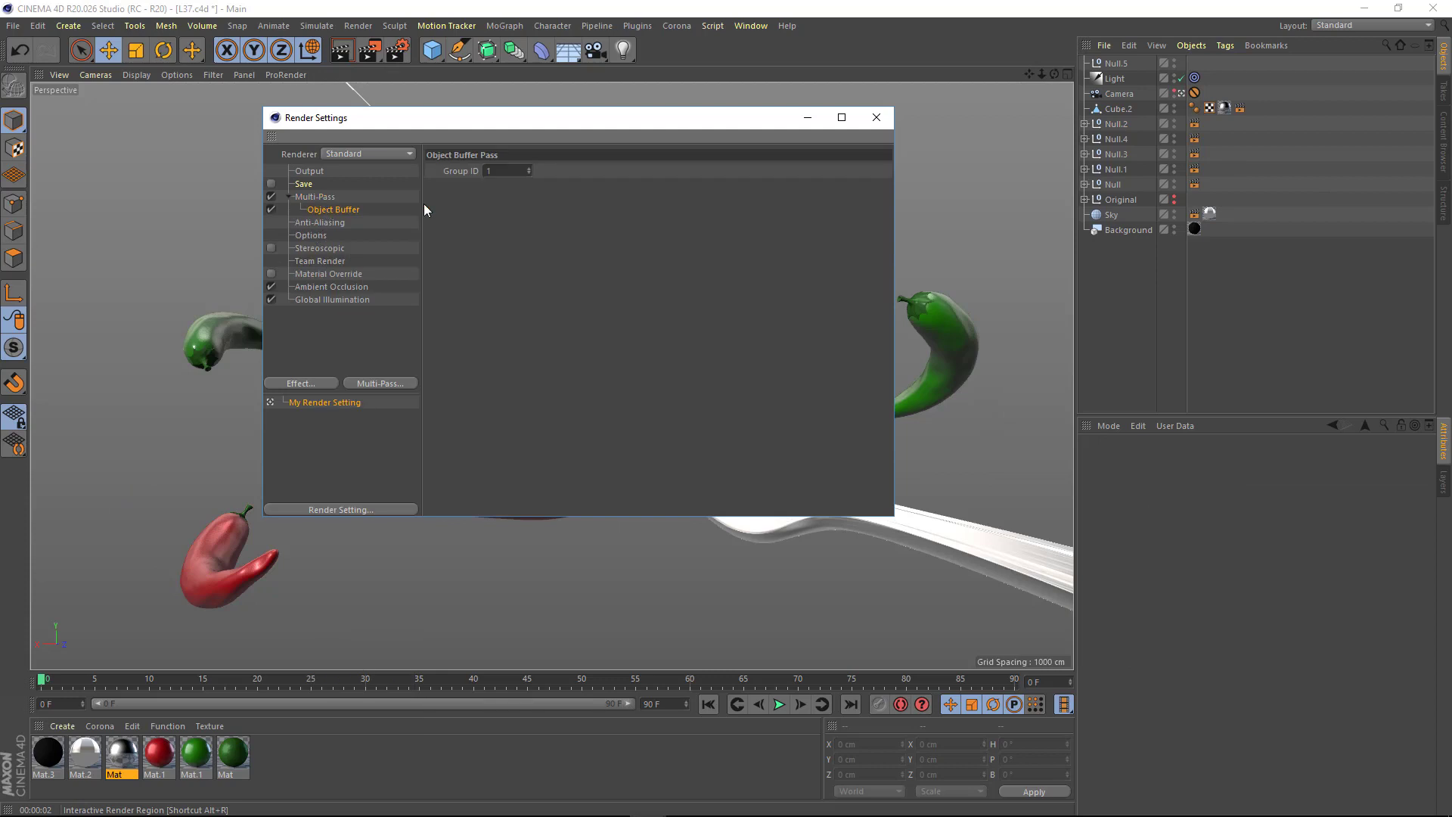
click(309, 171)
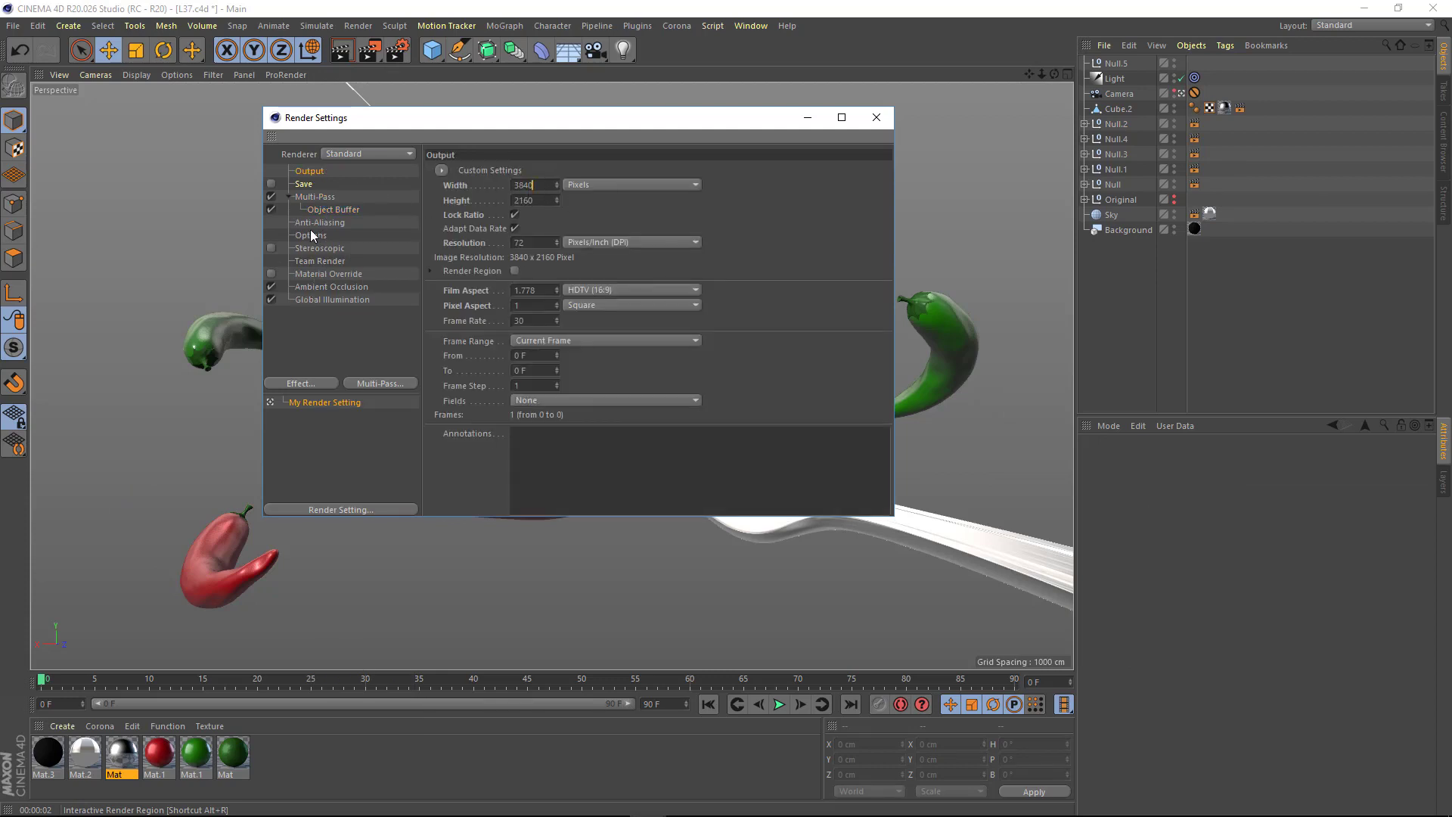
- Switch the renderer to Physical with an 8% shading error threshold and render the final image
click(369, 154)
click(348, 198)
click(310, 286)
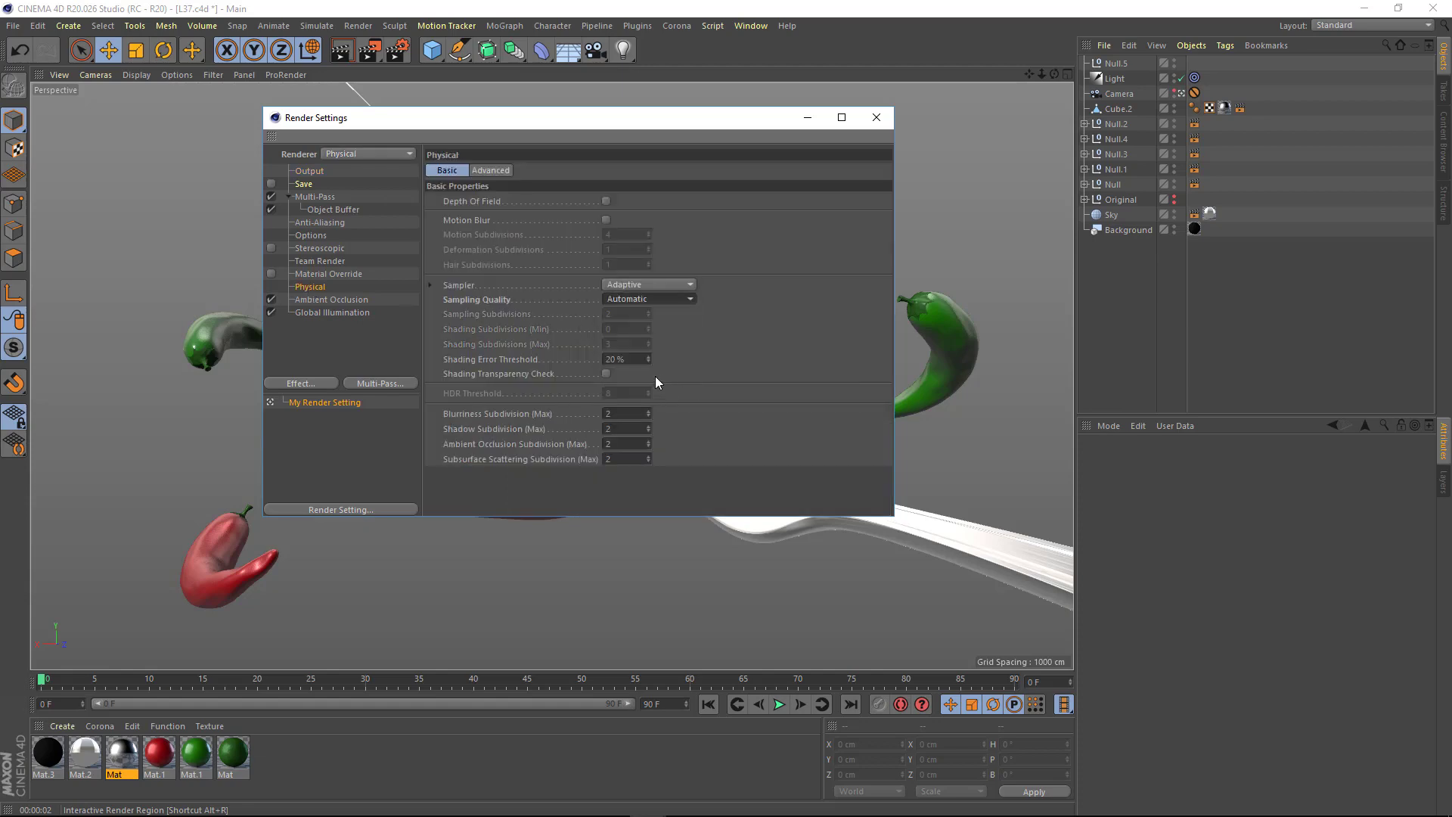
text(8)
key(Return)
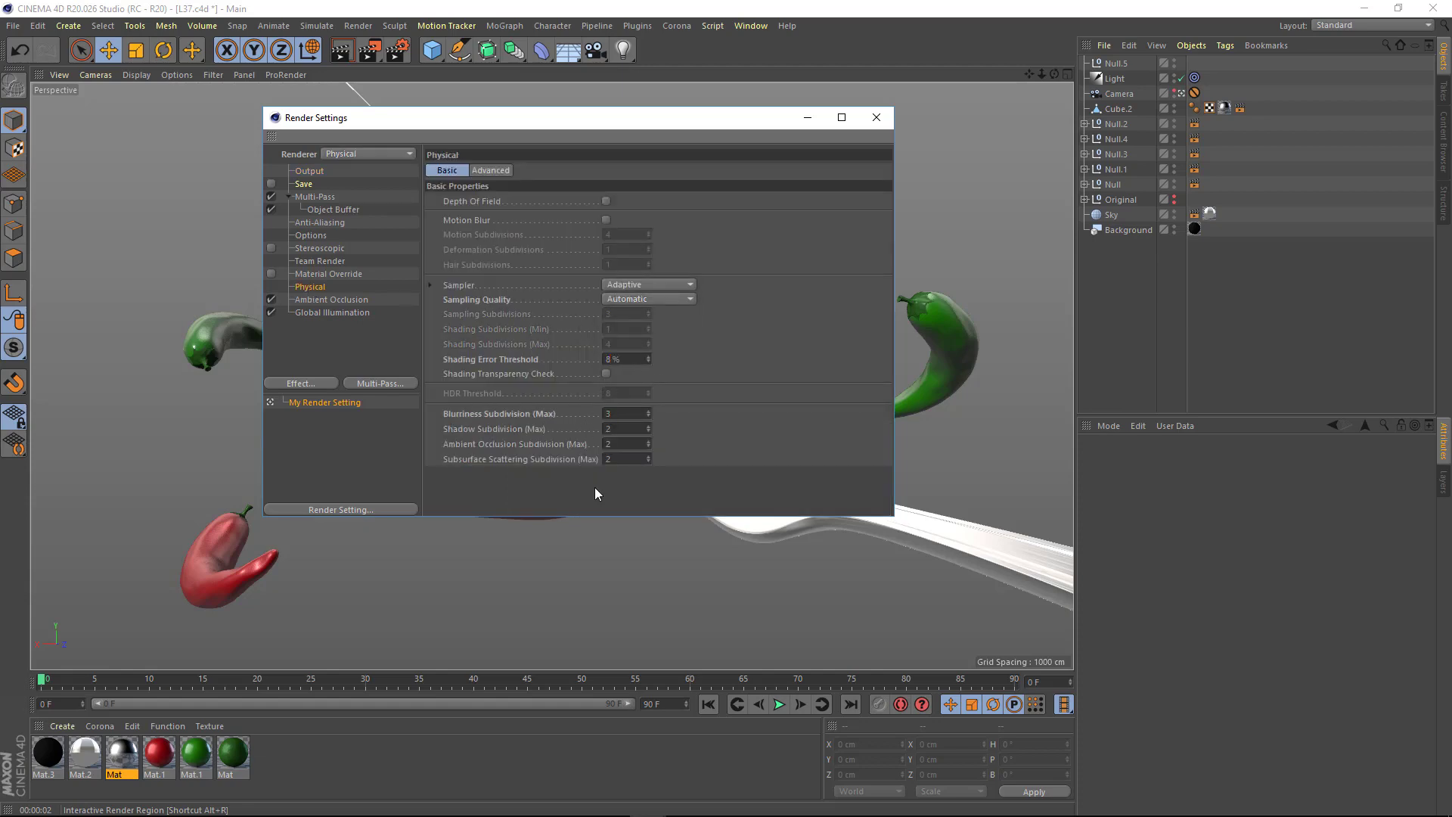
click(808, 118)
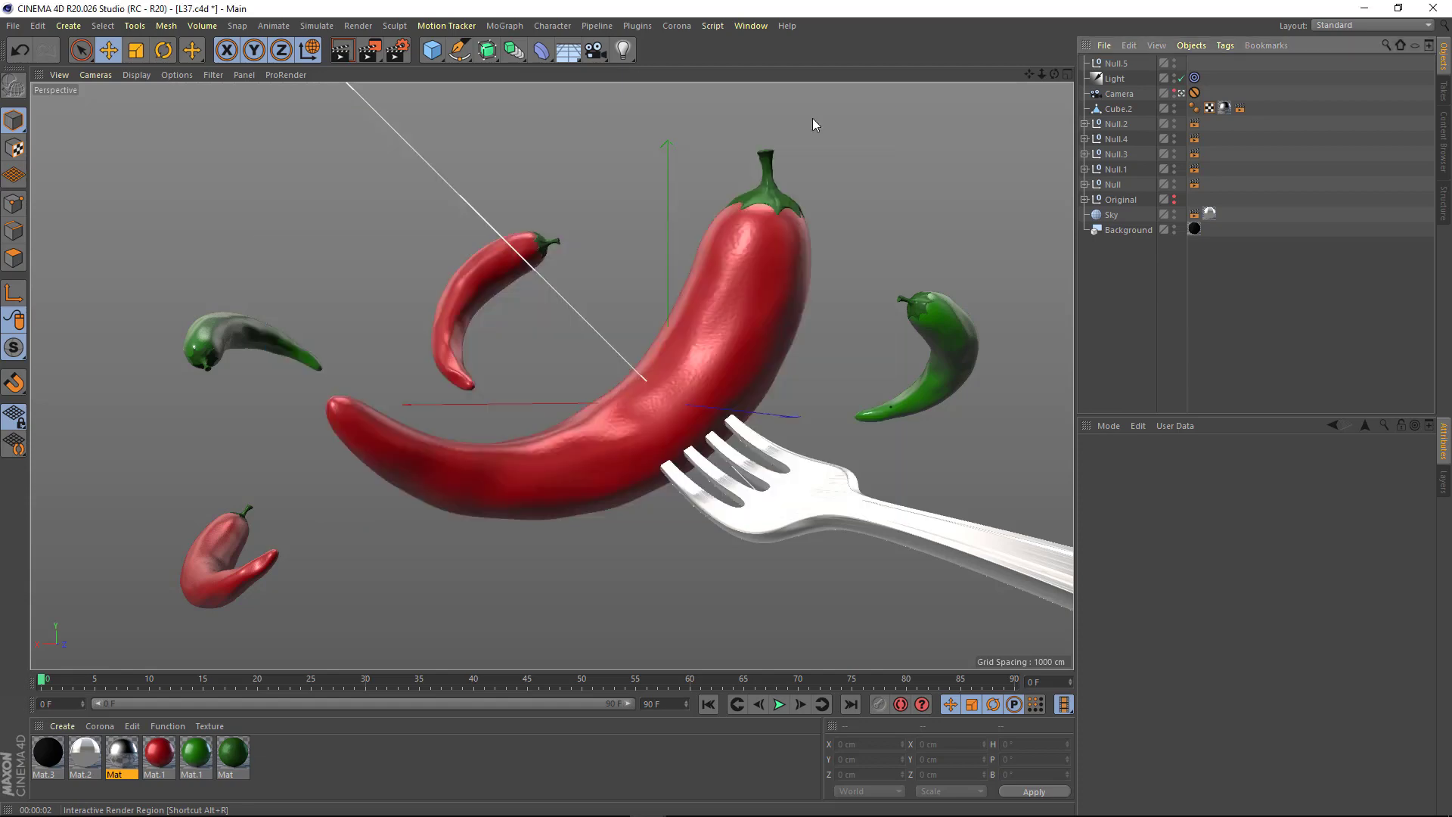
click(369, 50)
- Maximise the Picture Viewer and zoom around the 3840x2160 render over the peppers and fork
drag(476, 11, 477, 2)
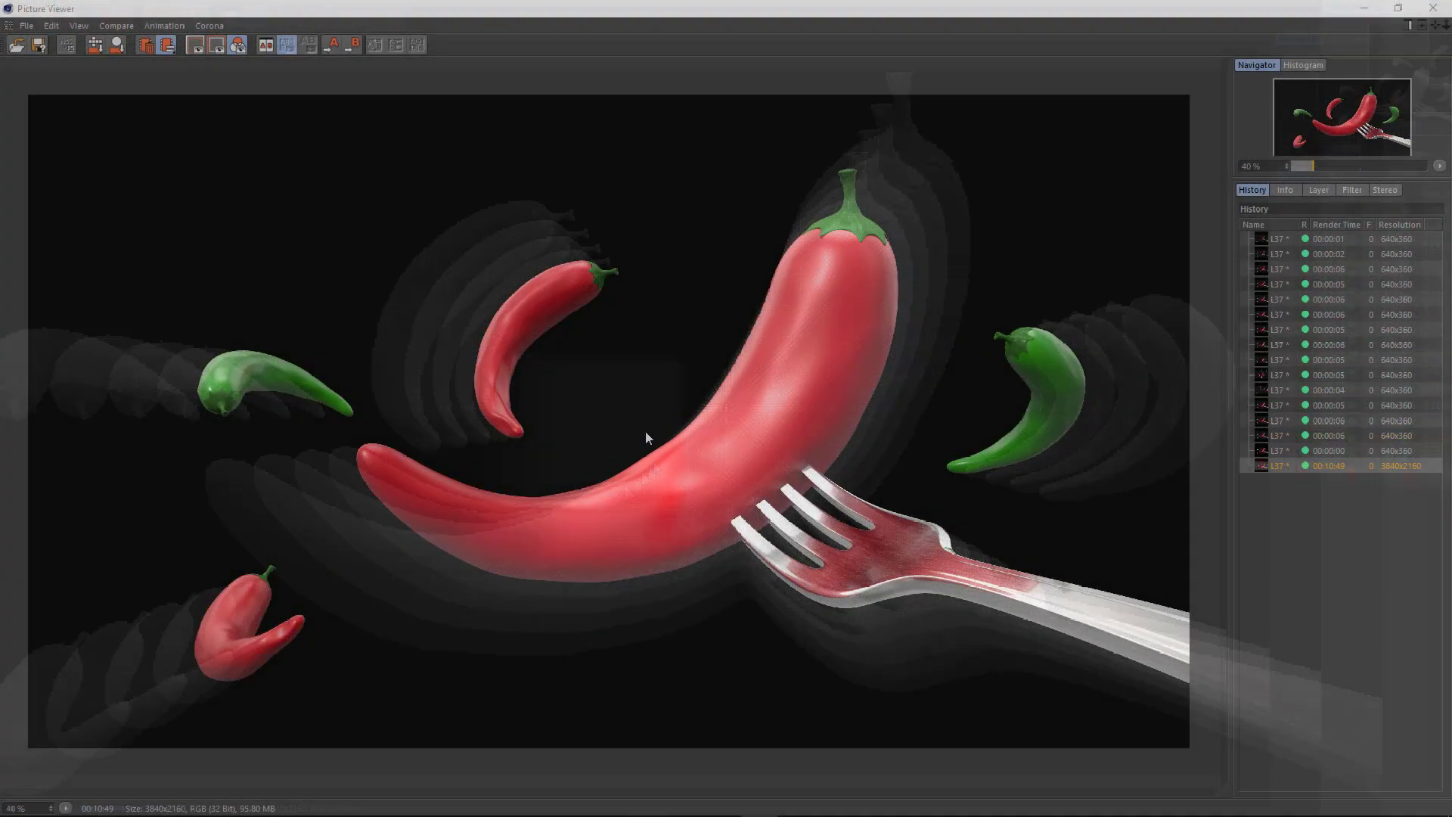
scroll(670, 419, up, 2)
scroll(805, 397, up, 3)
scroll(848, 382, up, 1)
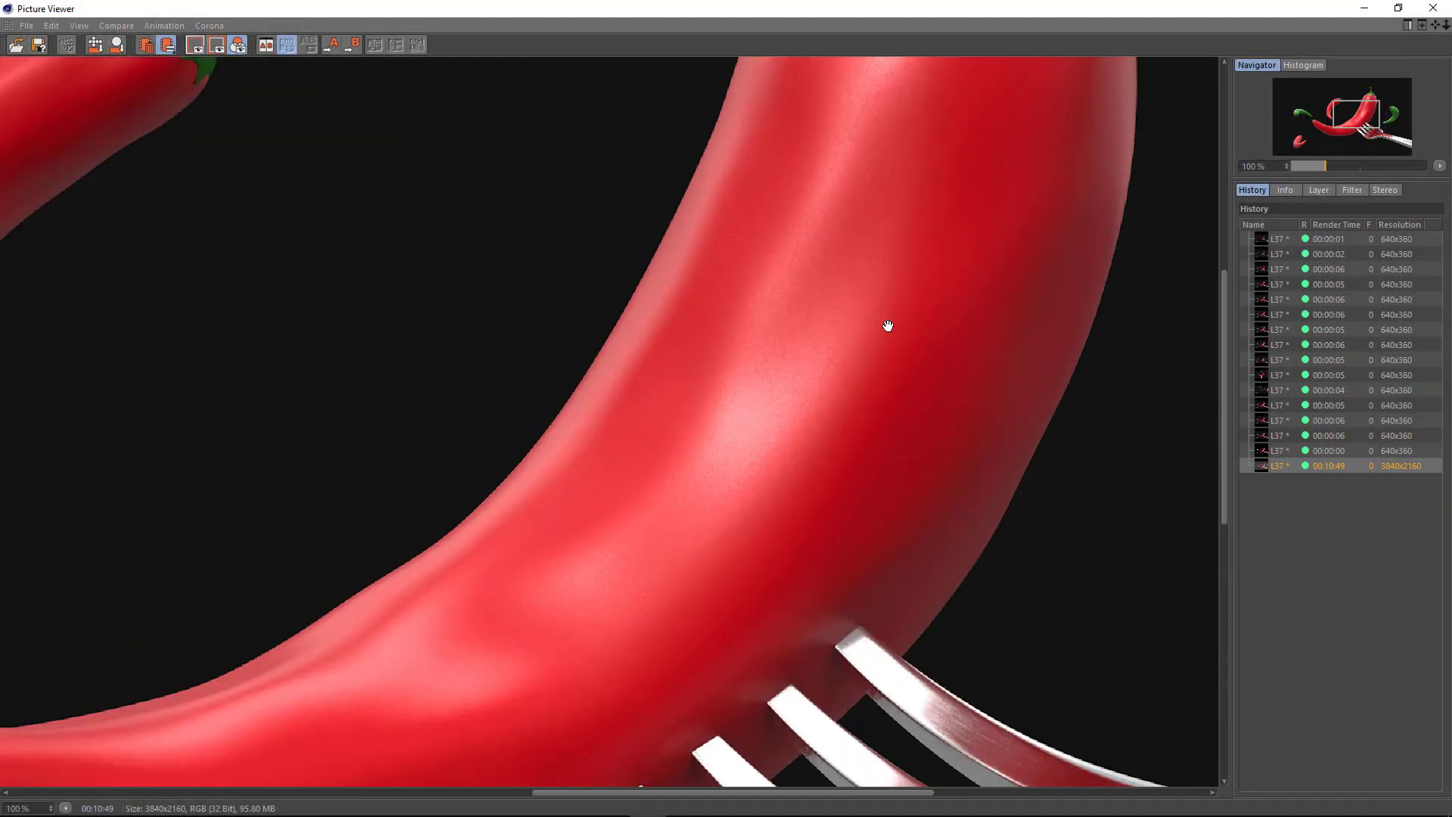
drag(808, 279, 801, 470)
scroll(788, 494, up, 1)
drag(1060, 575, 976, 363)
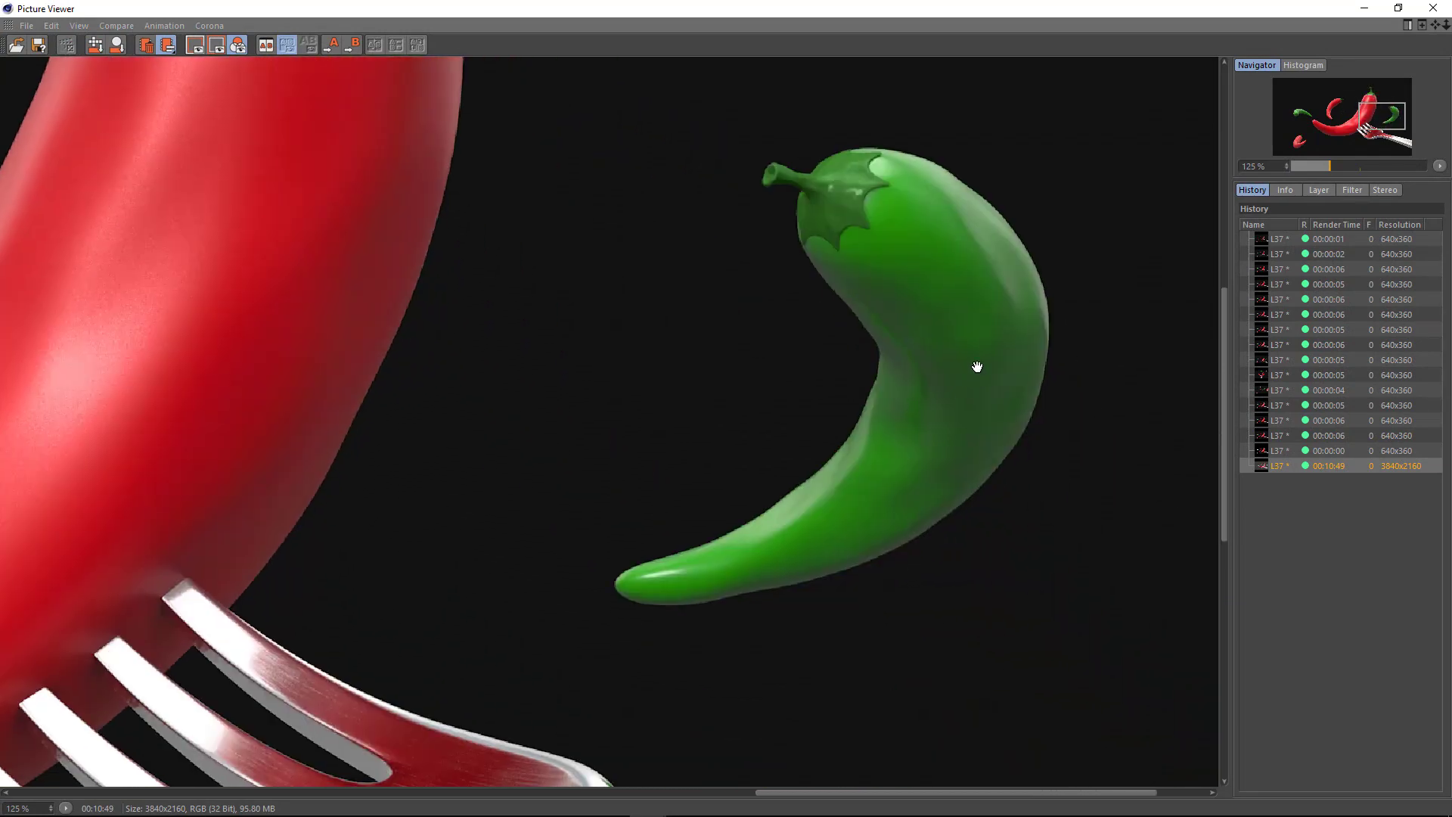
scroll(957, 441, up, 2)
mouse_move(960, 438)
mouse_down()
mouse_move(747, 594)
mouse_move(837, 496)
mouse_move(395, 366)
mouse_move(531, 531)
mouse_up()
scroll(396, 366, down, 1)
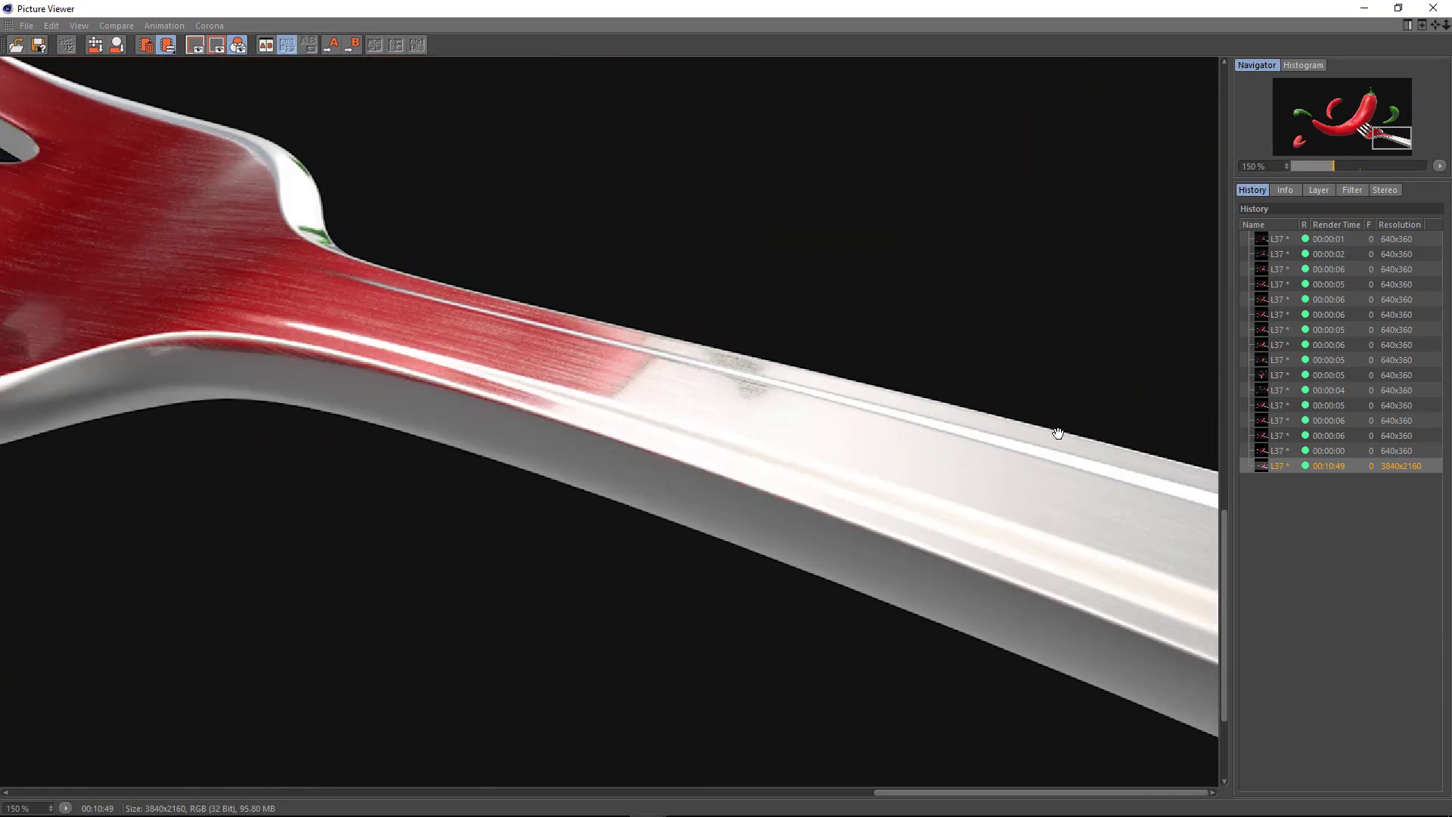
drag(428, 357, 973, 480)
drag(227, 113, 849, 308)
mouse_move(113, 302)
mouse_down()
mouse_move(449, 567)
mouse_move(415, 574)
mouse_move(470, 441)
mouse_up()
- Check the upper and small red peppers up close, then begin saving the render
scroll(470, 441, up, 3)
mouse_move(411, 577)
mouse_down()
mouse_move(684, 295)
mouse_move(302, 422)
mouse_move(486, 379)
mouse_up()
scroll(526, 376, down, 1)
scroll(526, 376, down, 3)
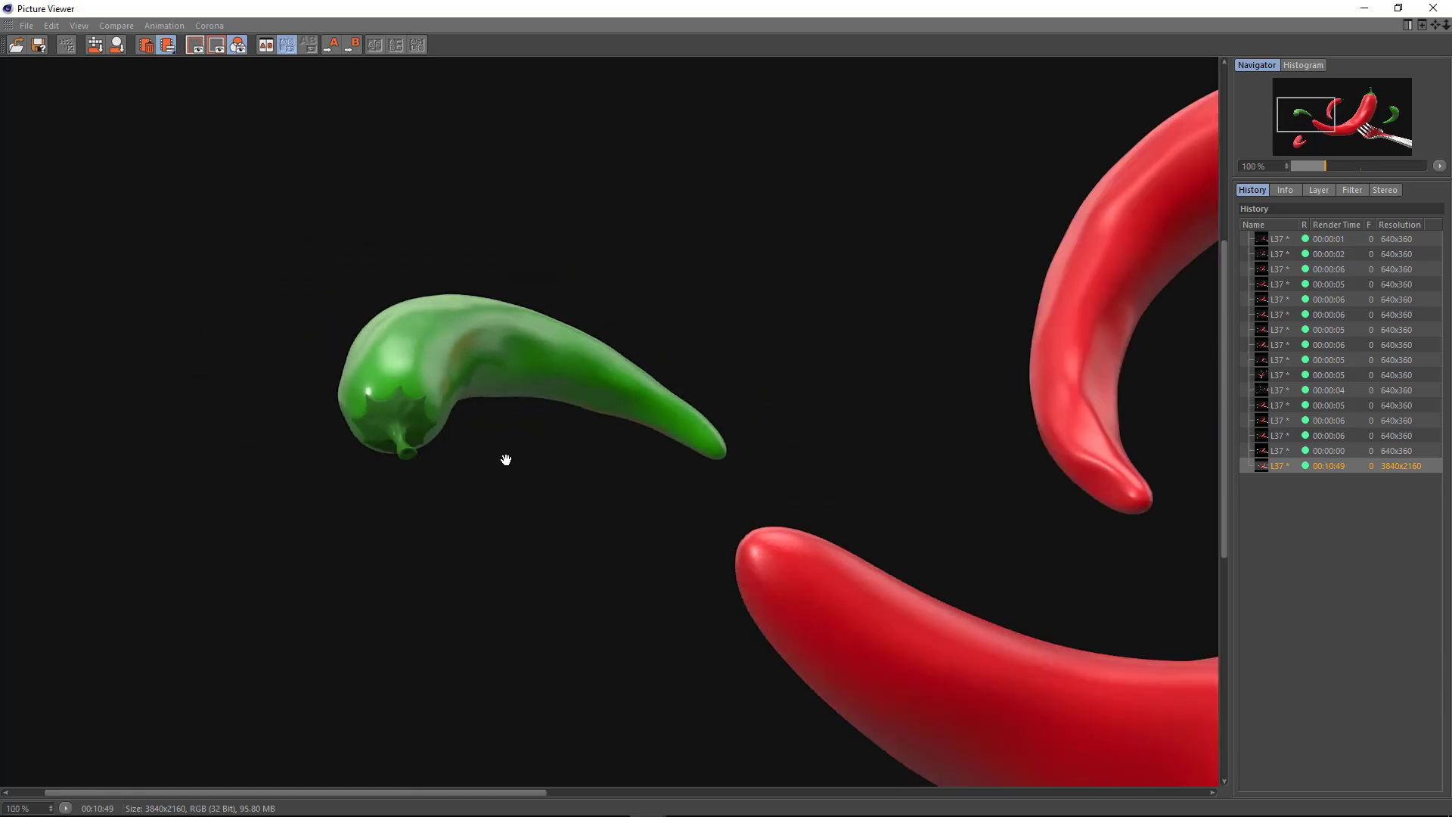
mouse_move(507, 457)
mouse_down()
mouse_move(477, 451)
mouse_move(444, 578)
mouse_up()
scroll(477, 451, up, 3)
scroll(444, 577, down, 1)
scroll(491, 530, down, 3)
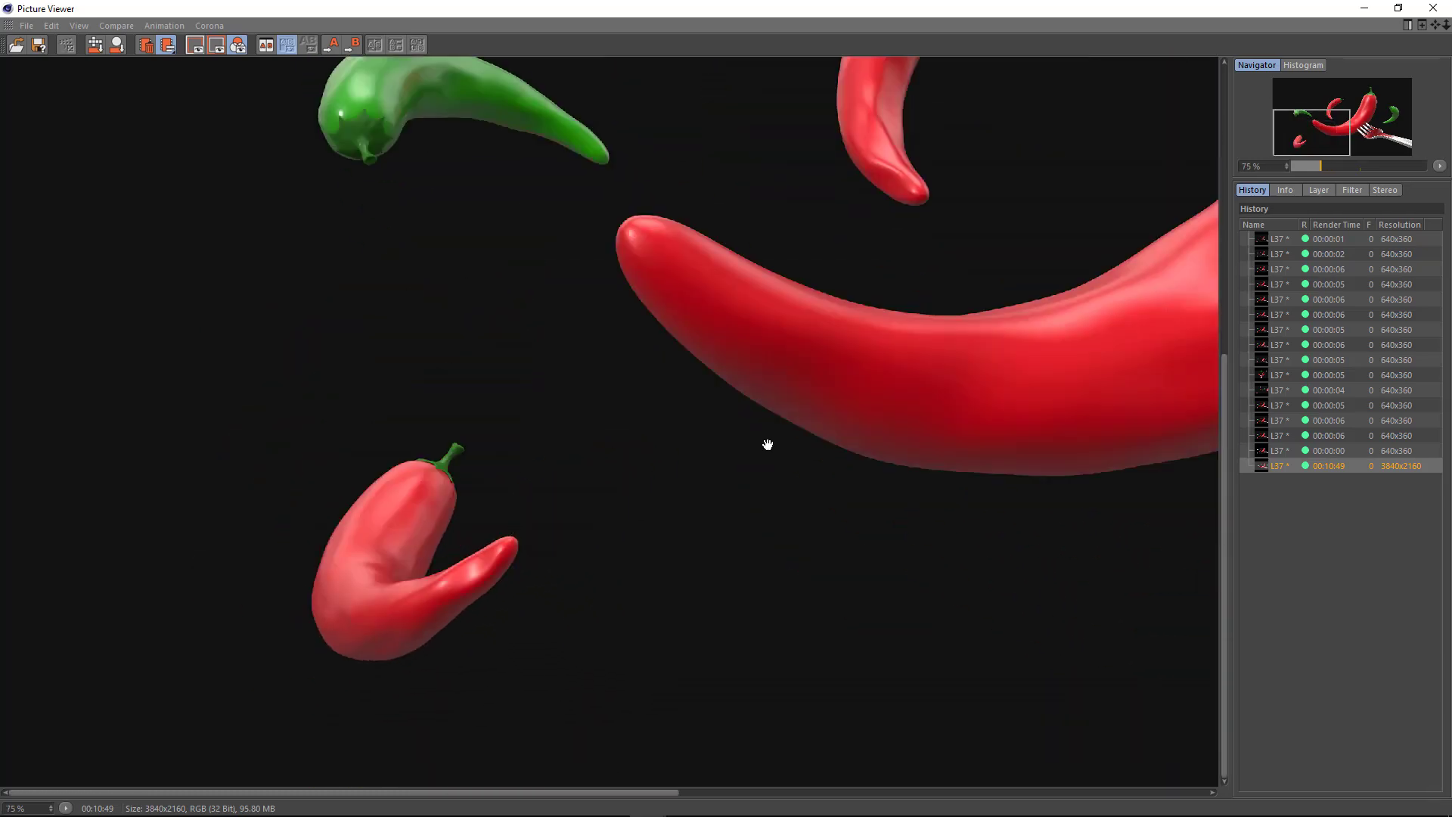
scroll(841, 358, down, 2)
scroll(830, 351, down, 1)
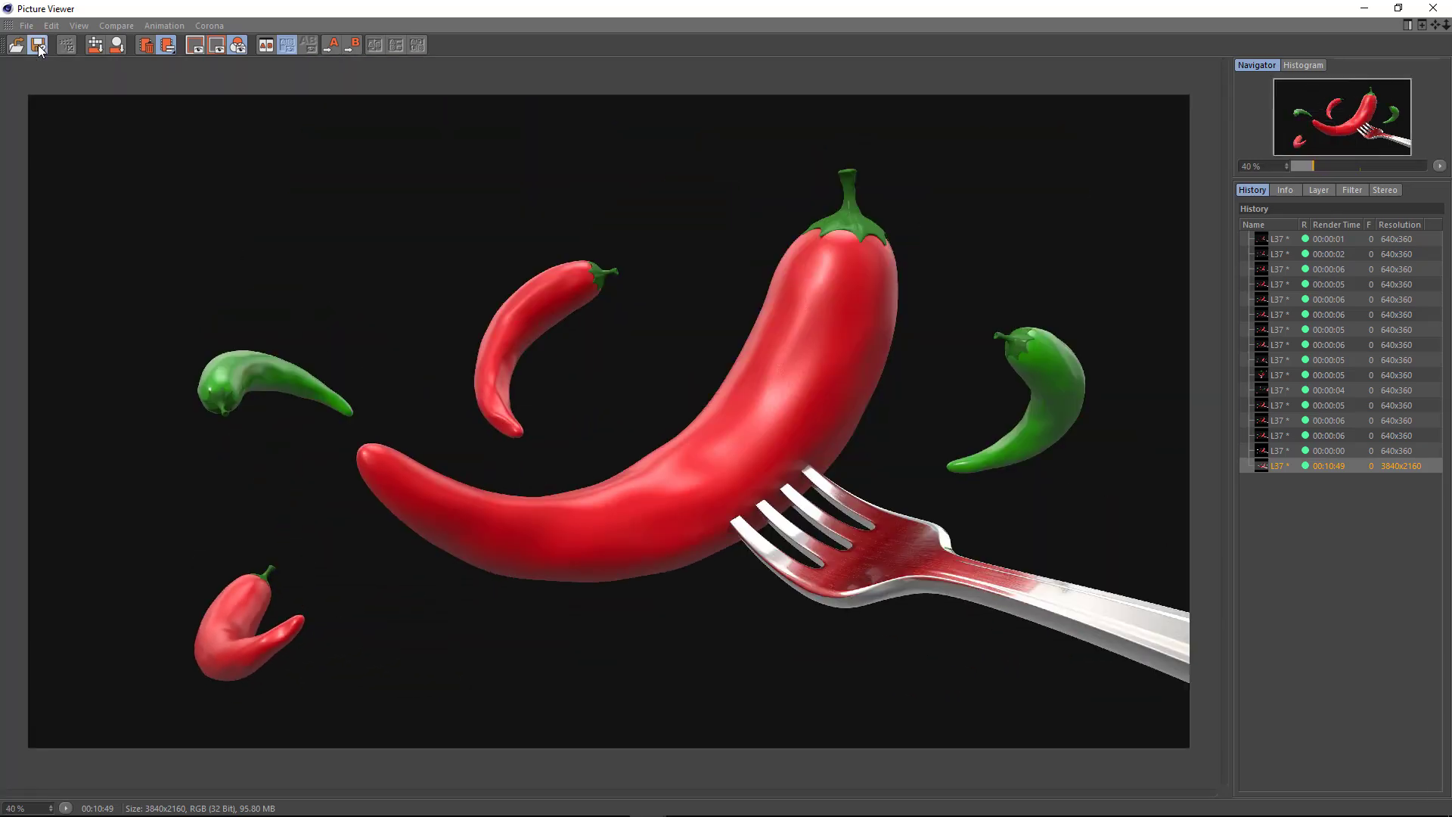
click(38, 45)
click(259, 164)
- Save the render as TIF and drag the bokeh smoke from Title&Effects.psd into L37.tif
click(224, 407)
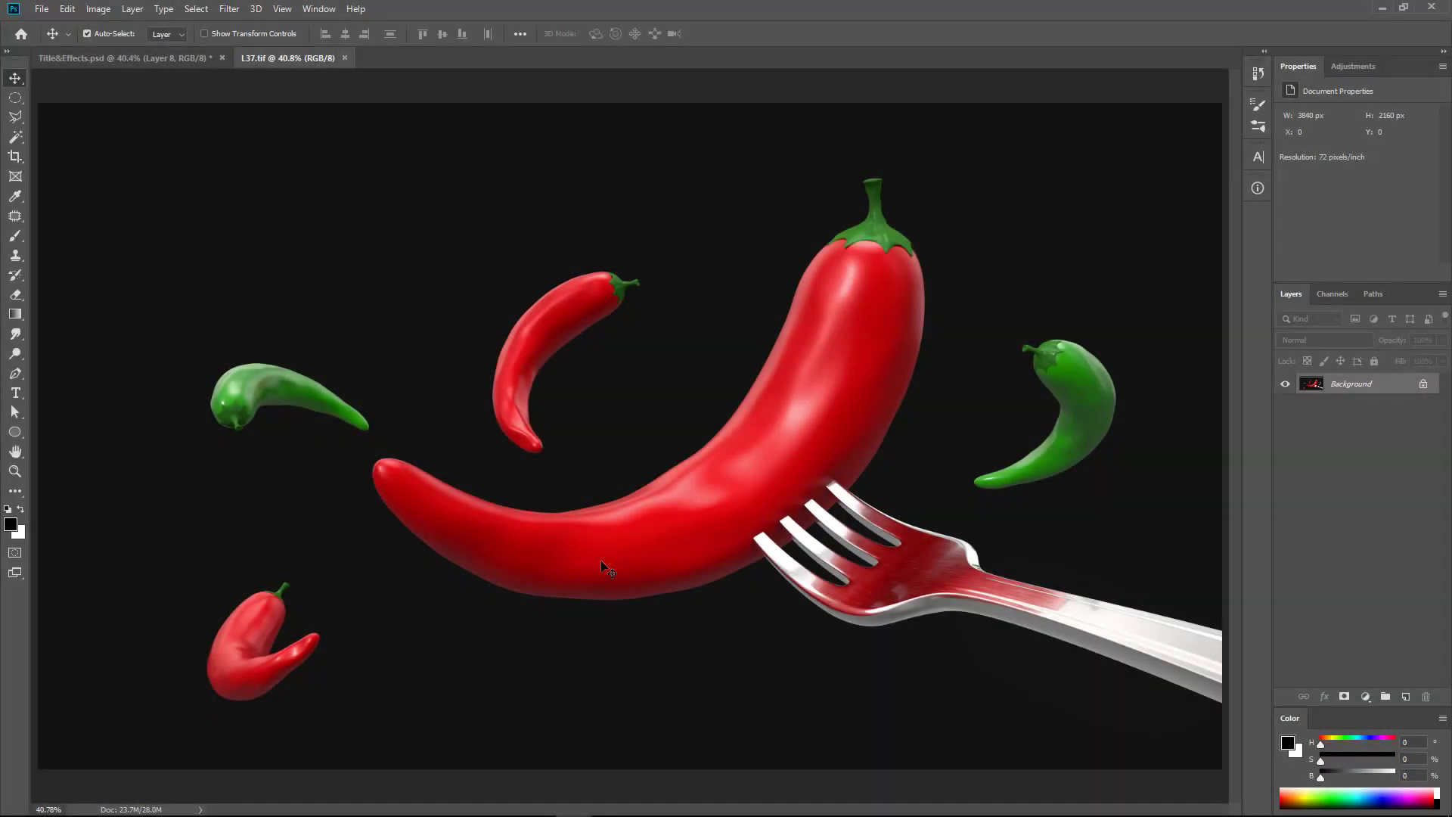
key(ctrl+Tab)
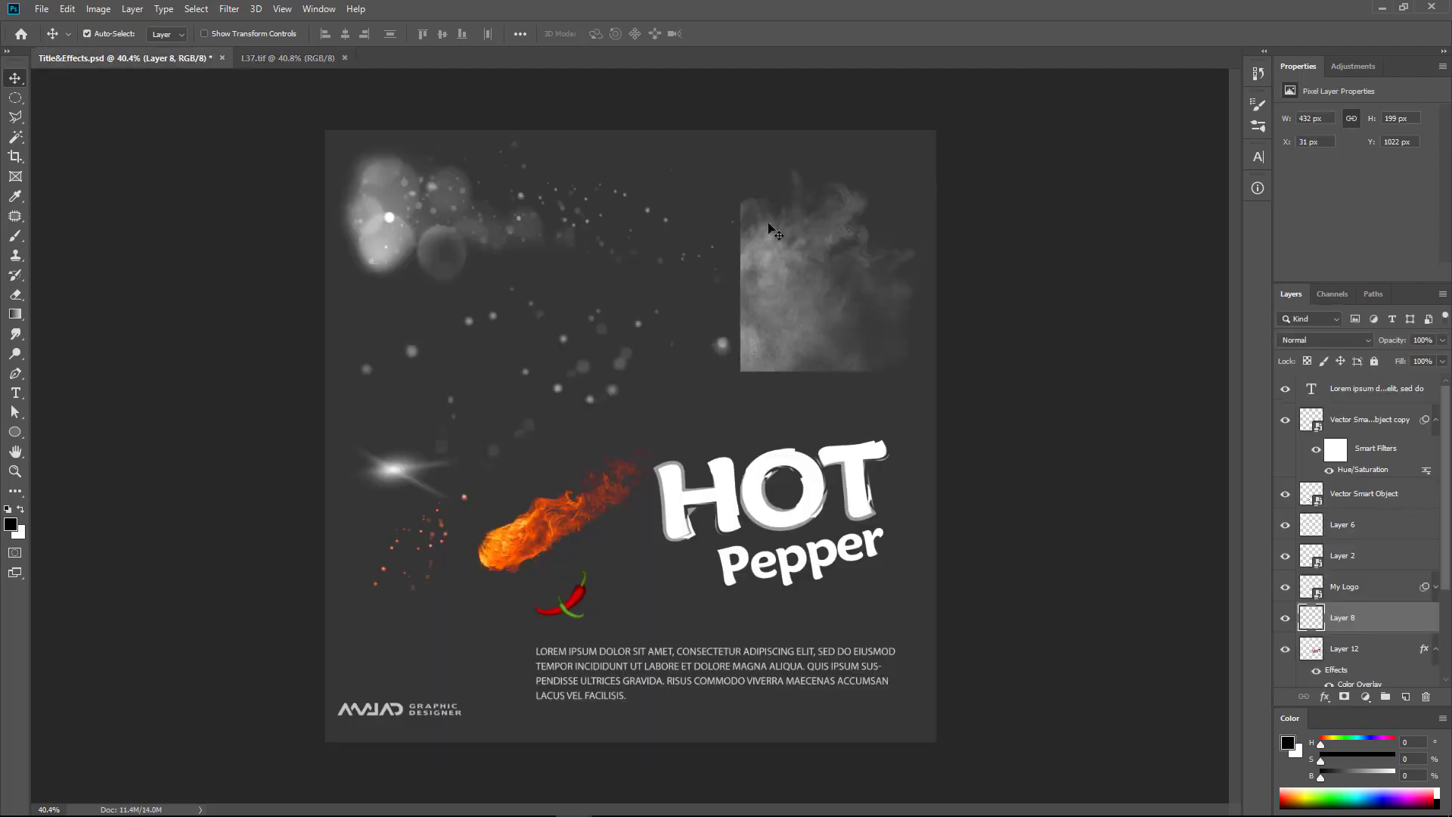
drag(390, 210, 206, 376)
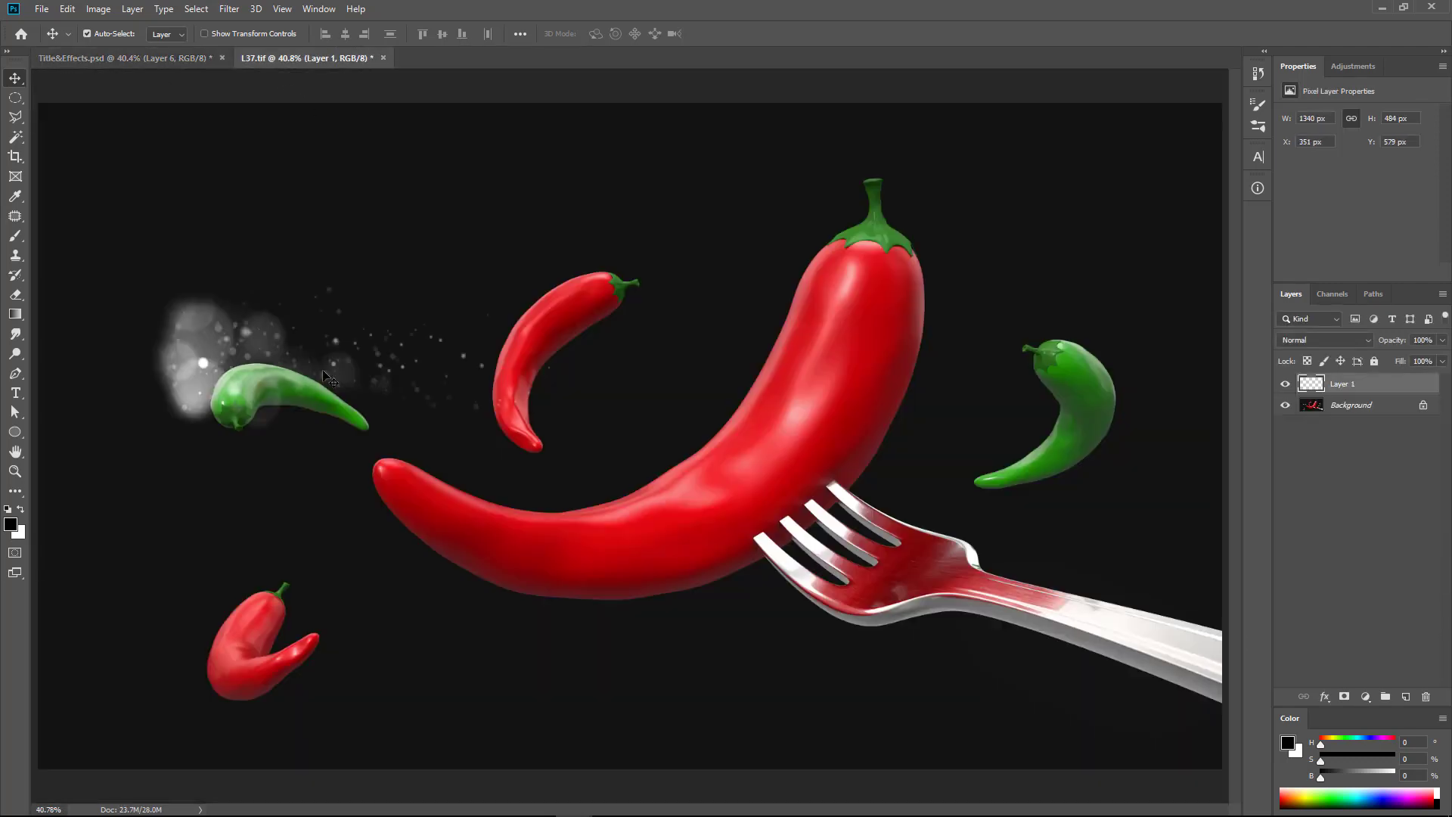
- Scale the bokeh layer to about 236% and position it toward the left
key(ctrl+t)
alt+drag(499, 282, 813, 193)
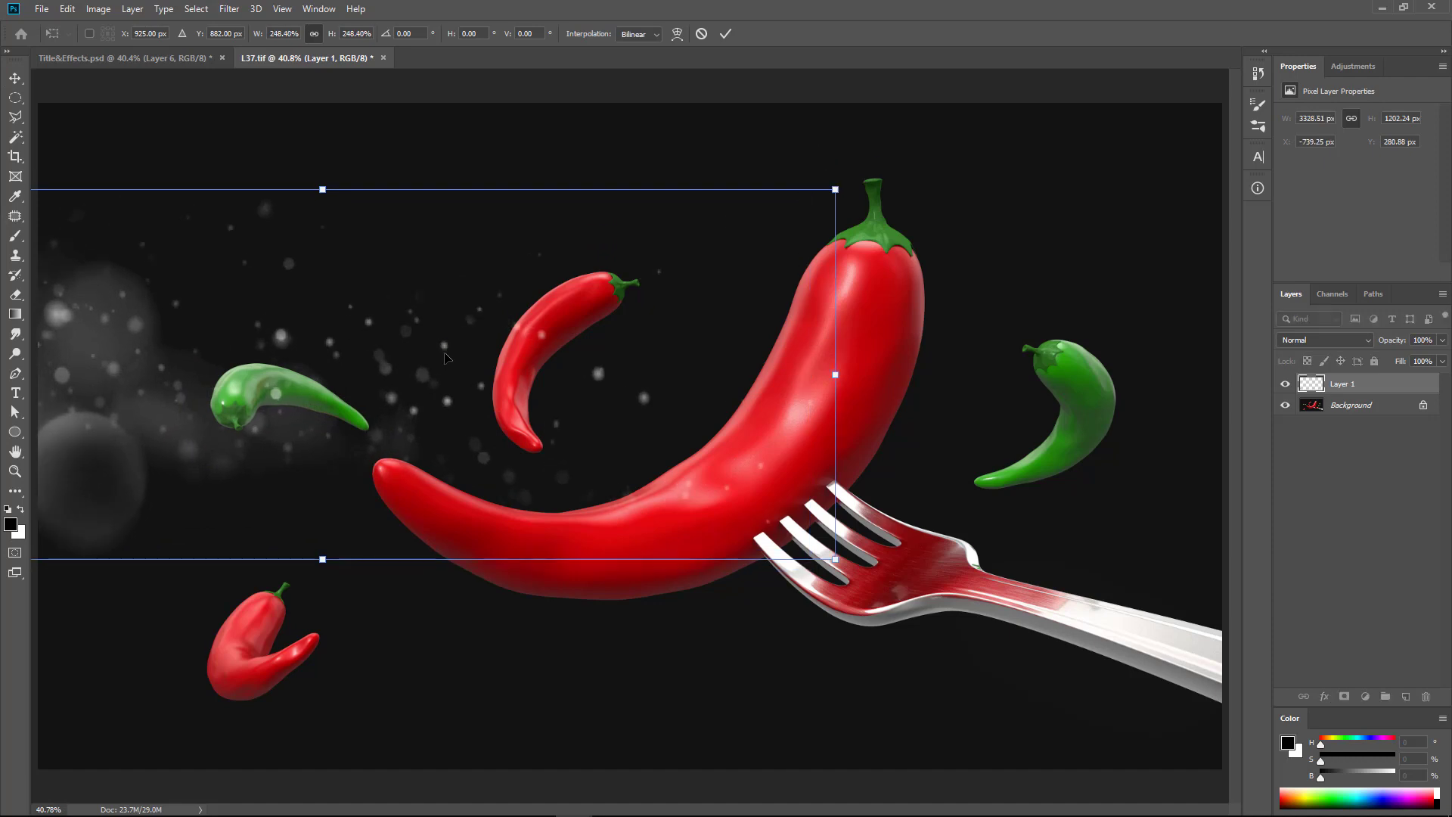
mouse_move(335, 328)
mouse_down()
mouse_move(571, 349)
mouse_move(452, 353)
mouse_up()
drag(951, 182, 925, 192)
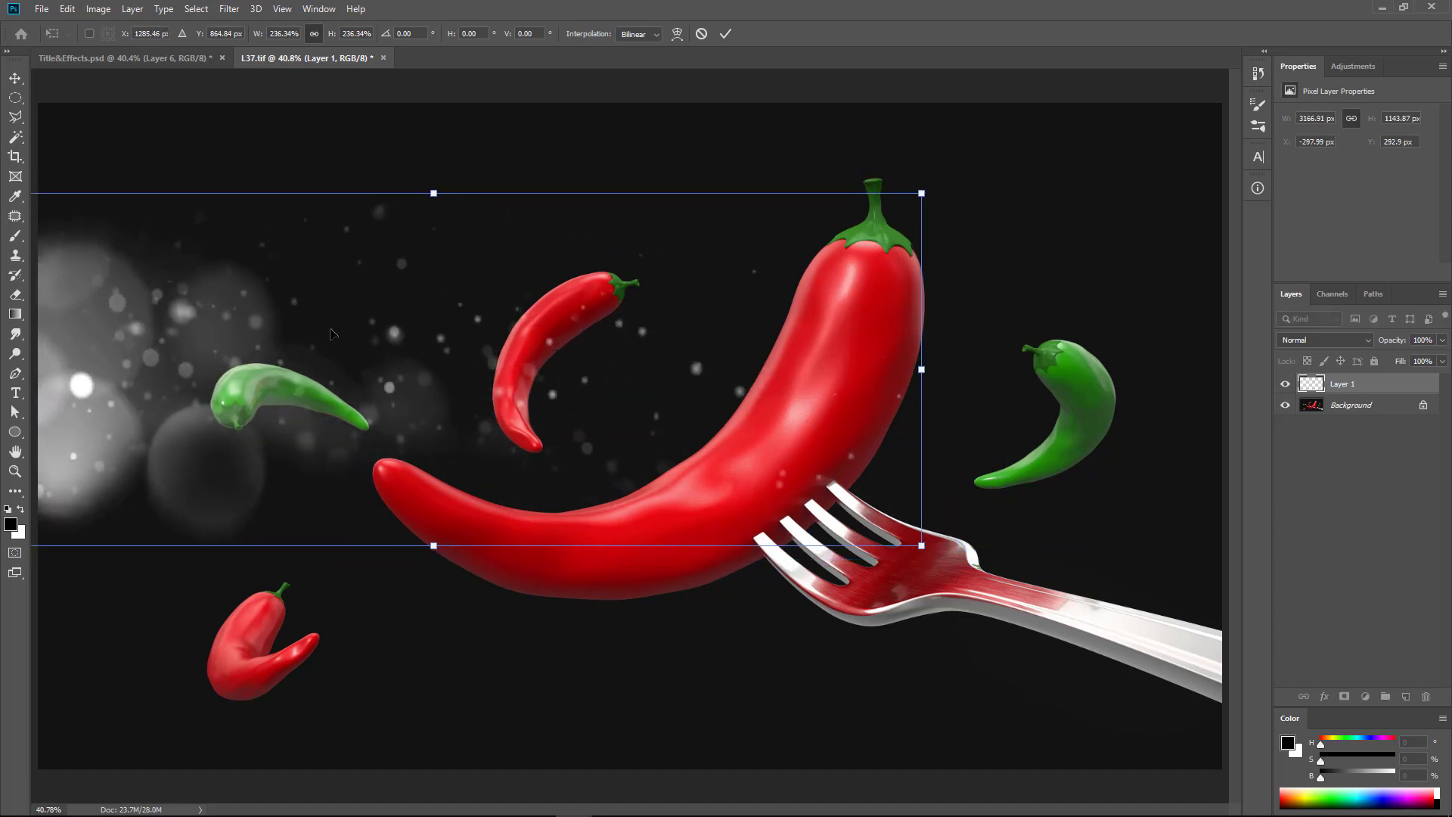
key(Return)
click(1332, 294)
- Mask the bokeh away from the peppers using the Object Buffer 1 selection, dimmed to 35%
click(1307, 390)
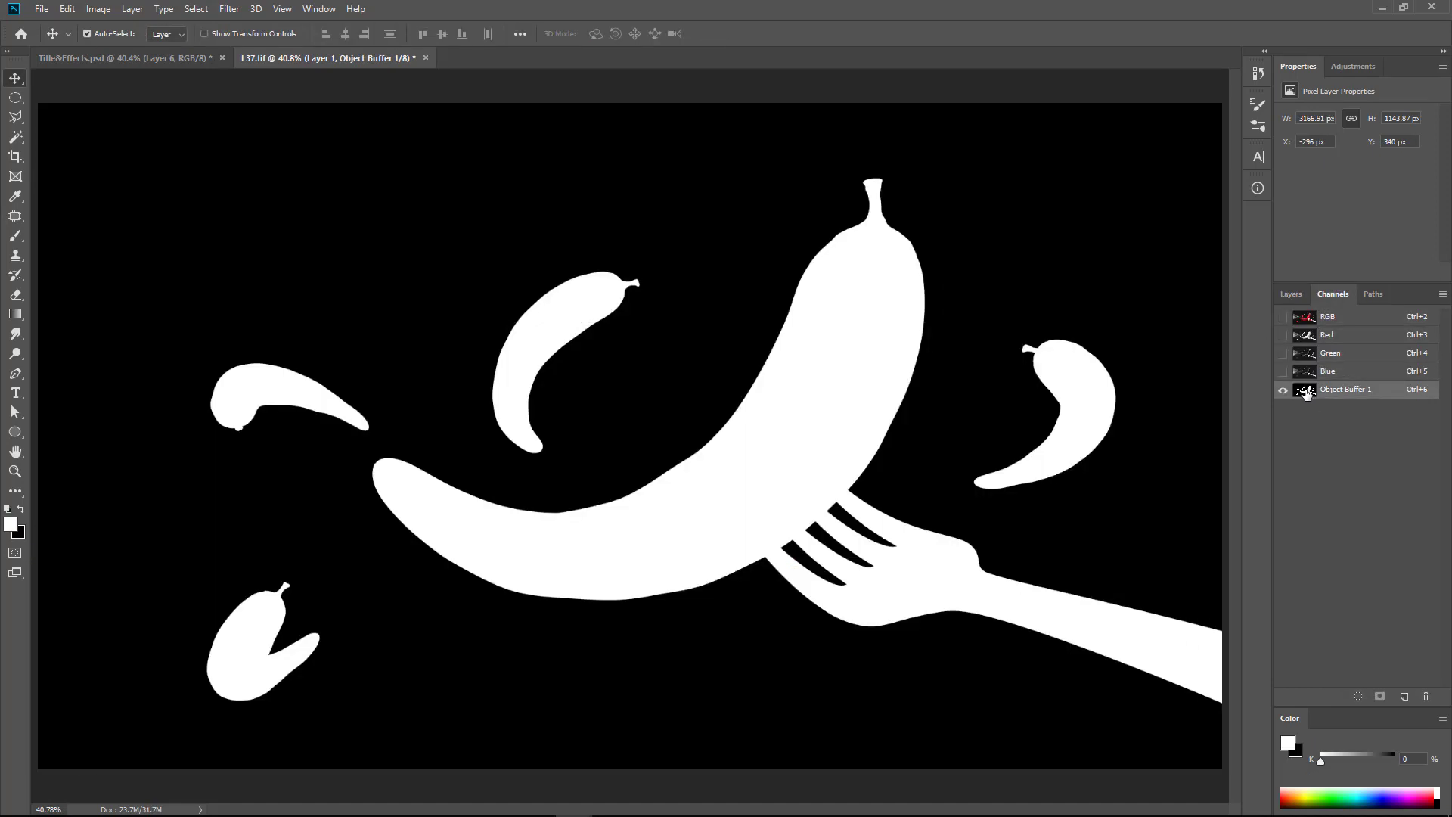
click(1316, 324)
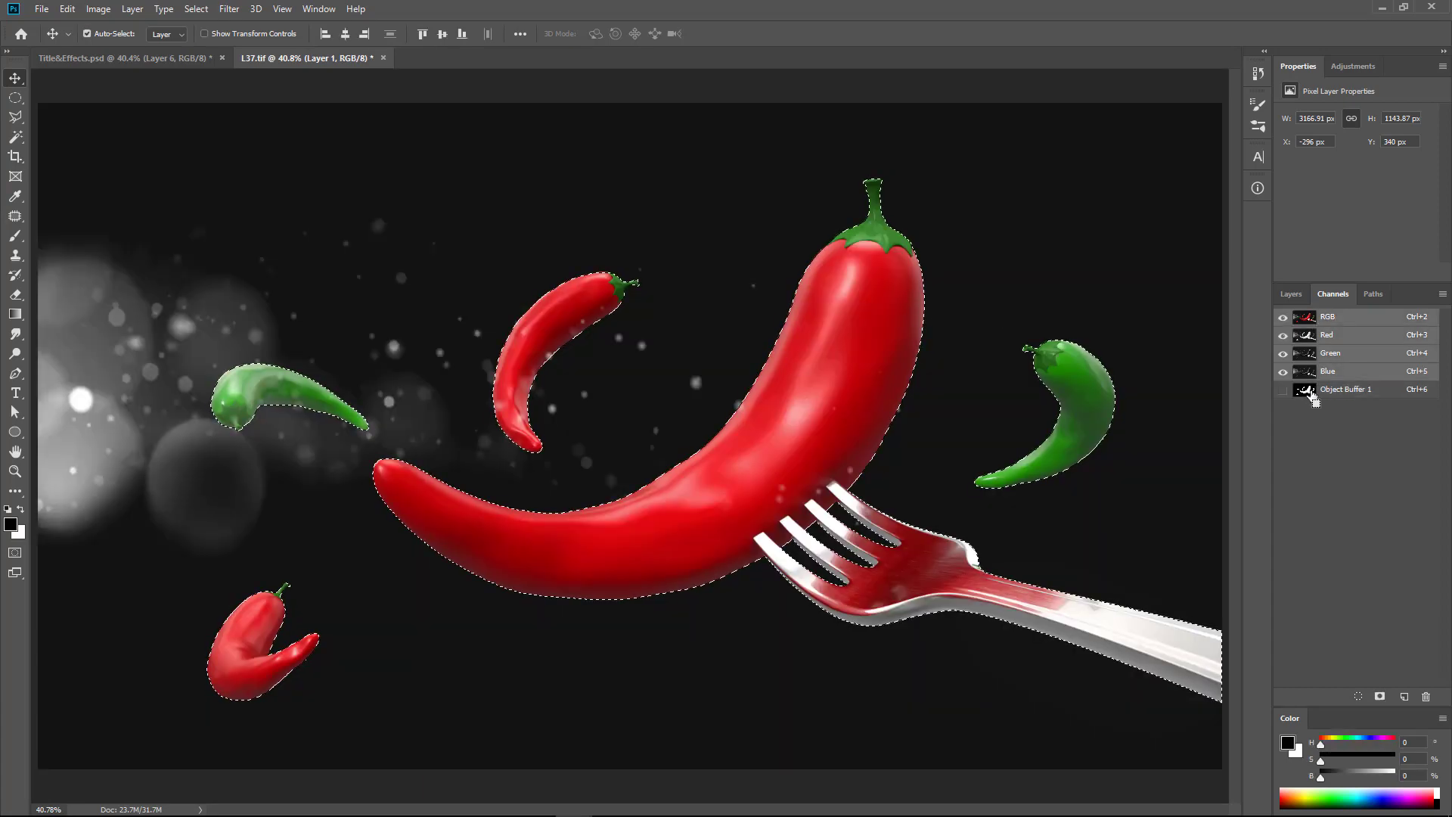
click(1291, 293)
click(1345, 696)
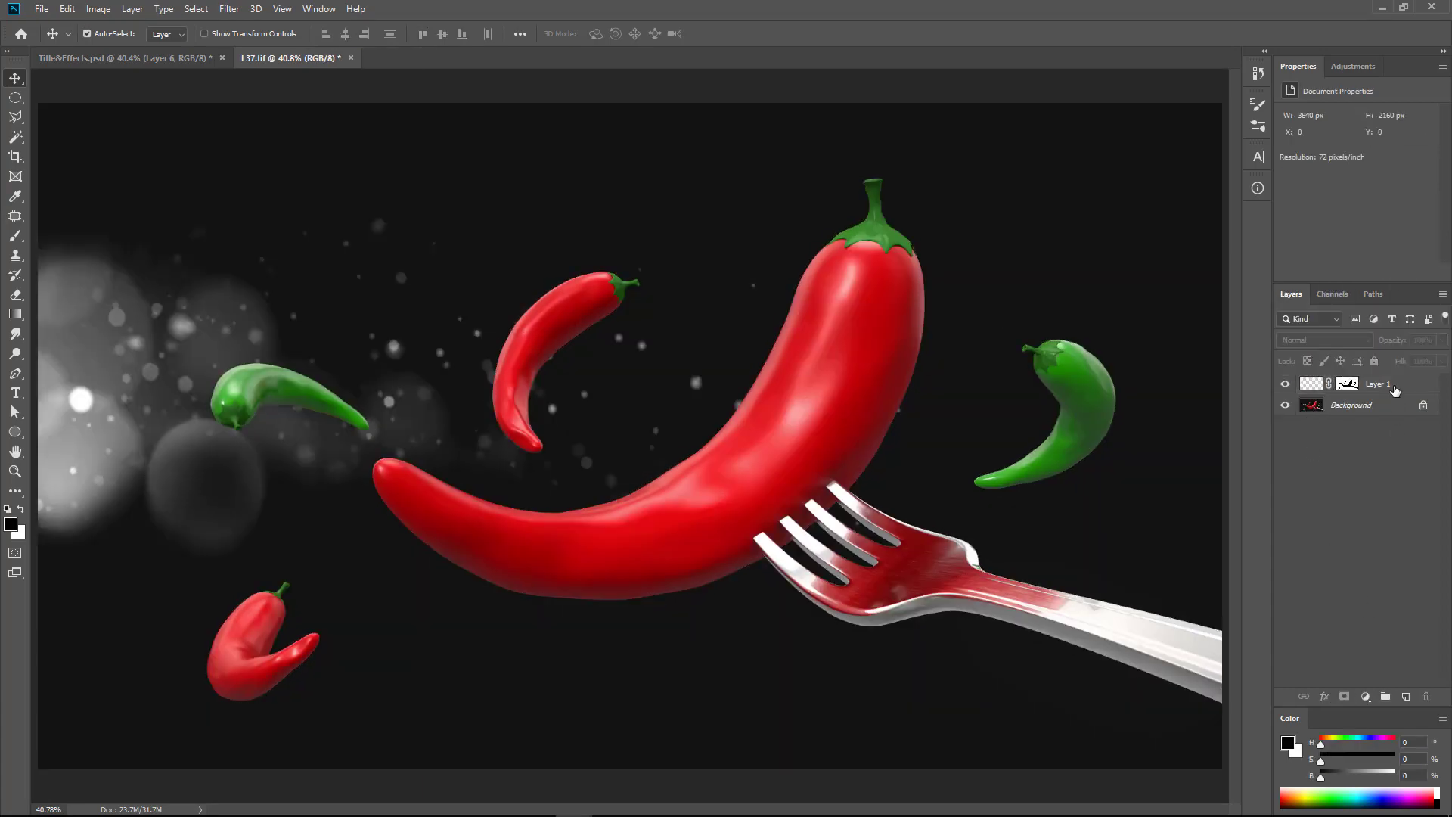
click(1311, 383)
drag(1392, 339, 1343, 338)
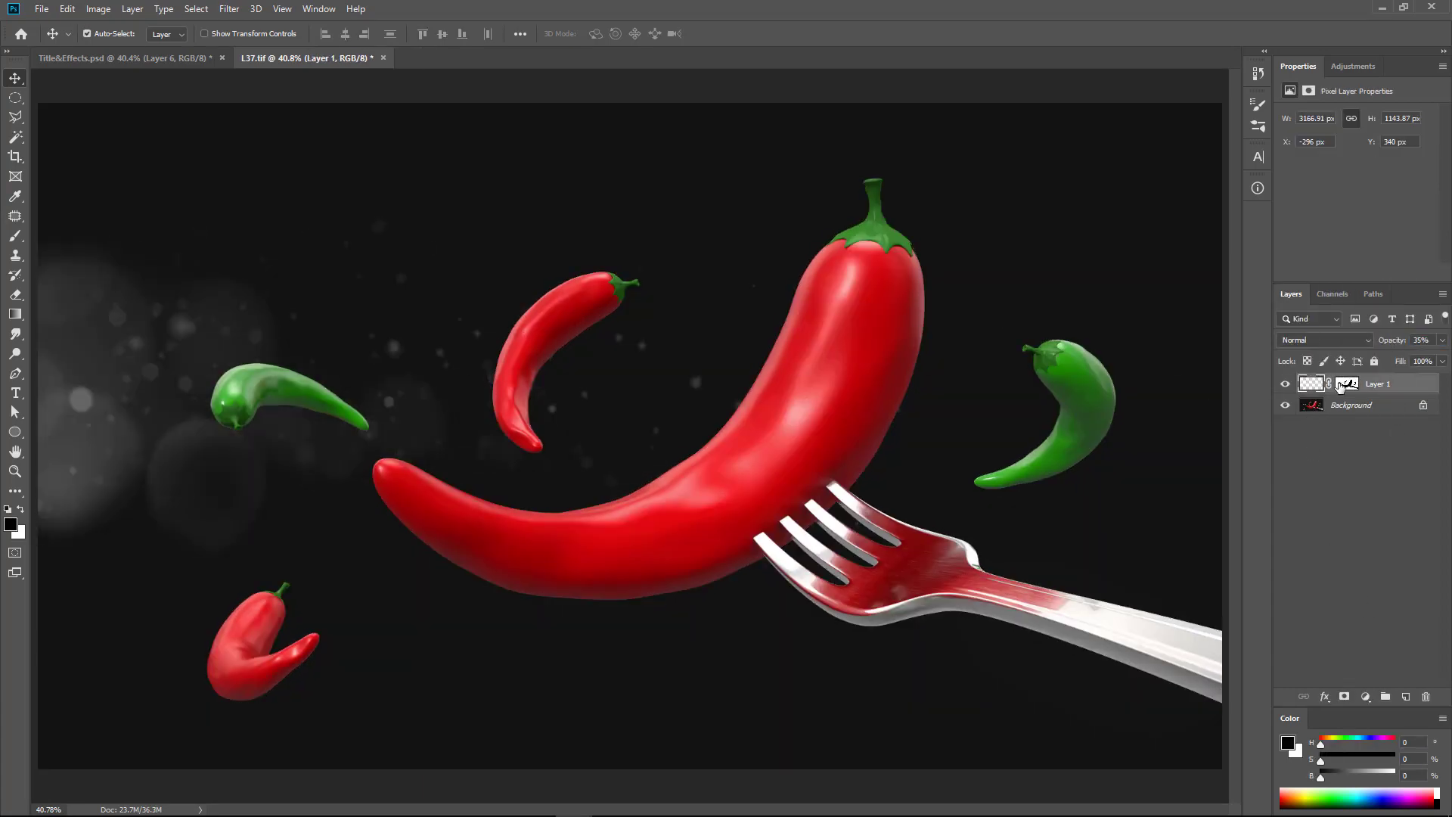
drag(188, 473, 188, 483)
click(672, 481)
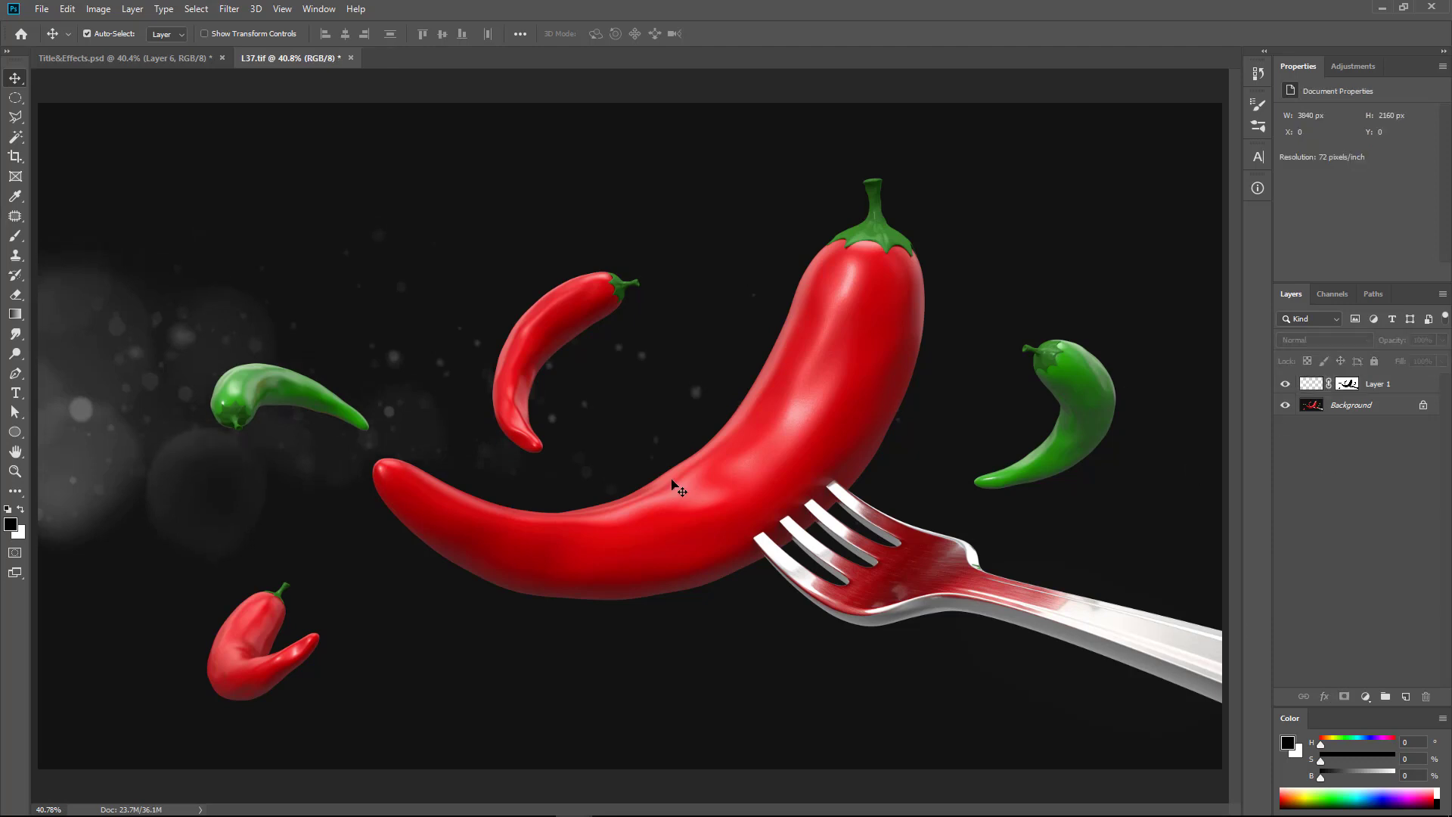
- Bring in the cloud smoke and enlarge it over the bottom-left corner as Layer 2
click(161, 68)
mouse_move(765, 311)
mouse_down()
mouse_move(165, 605)
mouse_move(103, 680)
mouse_up()
key(ctrl+t)
mouse_move(243, 542)
mouse_down()
mouse_move(390, 408)
mouse_move(374, 392)
mouse_up()
key(Return)
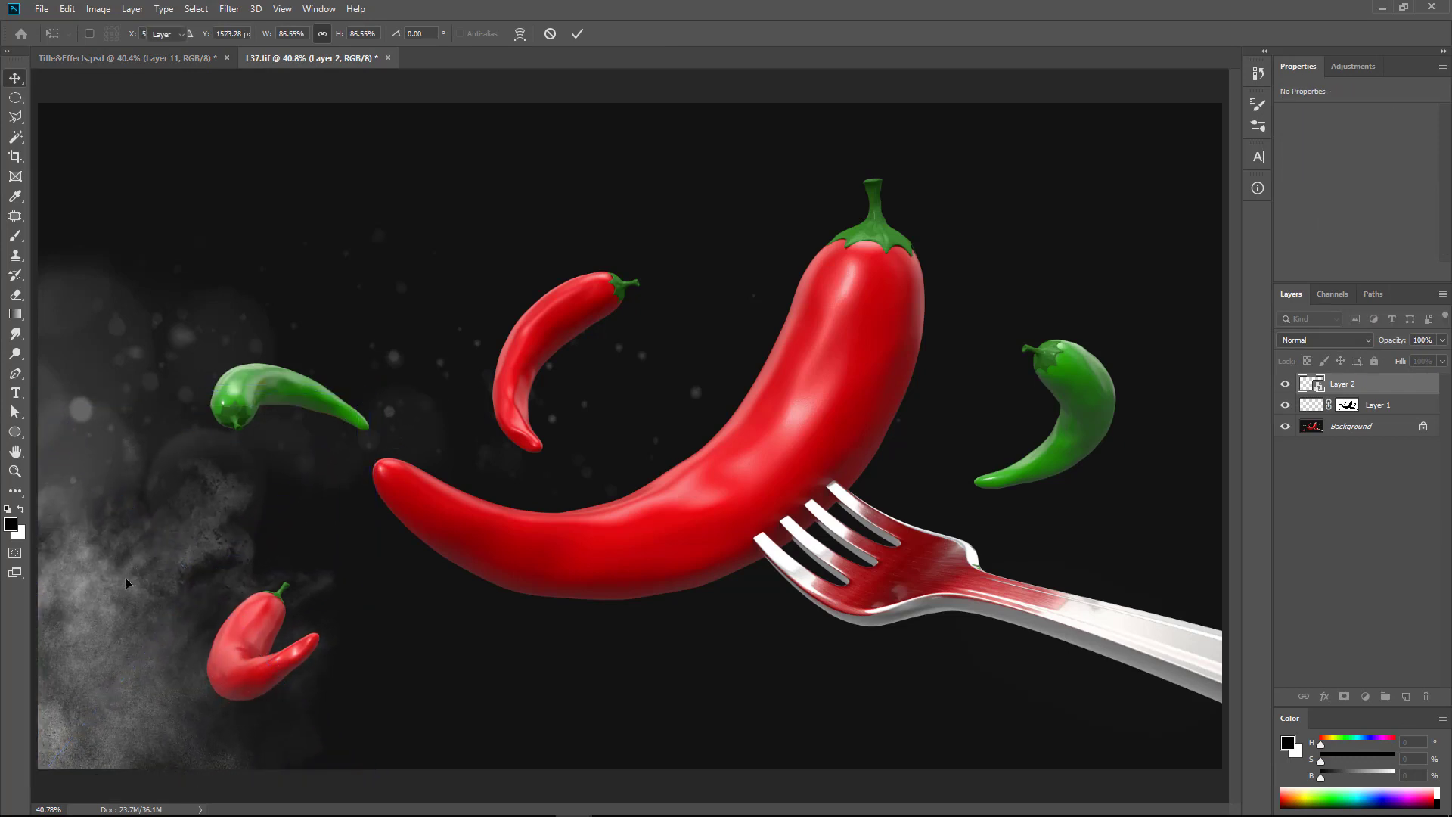
mouse_move(121, 603)
mouse_down()
mouse_move(121, 657)
mouse_move(130, 576)
mouse_move(121, 594)
mouse_up()
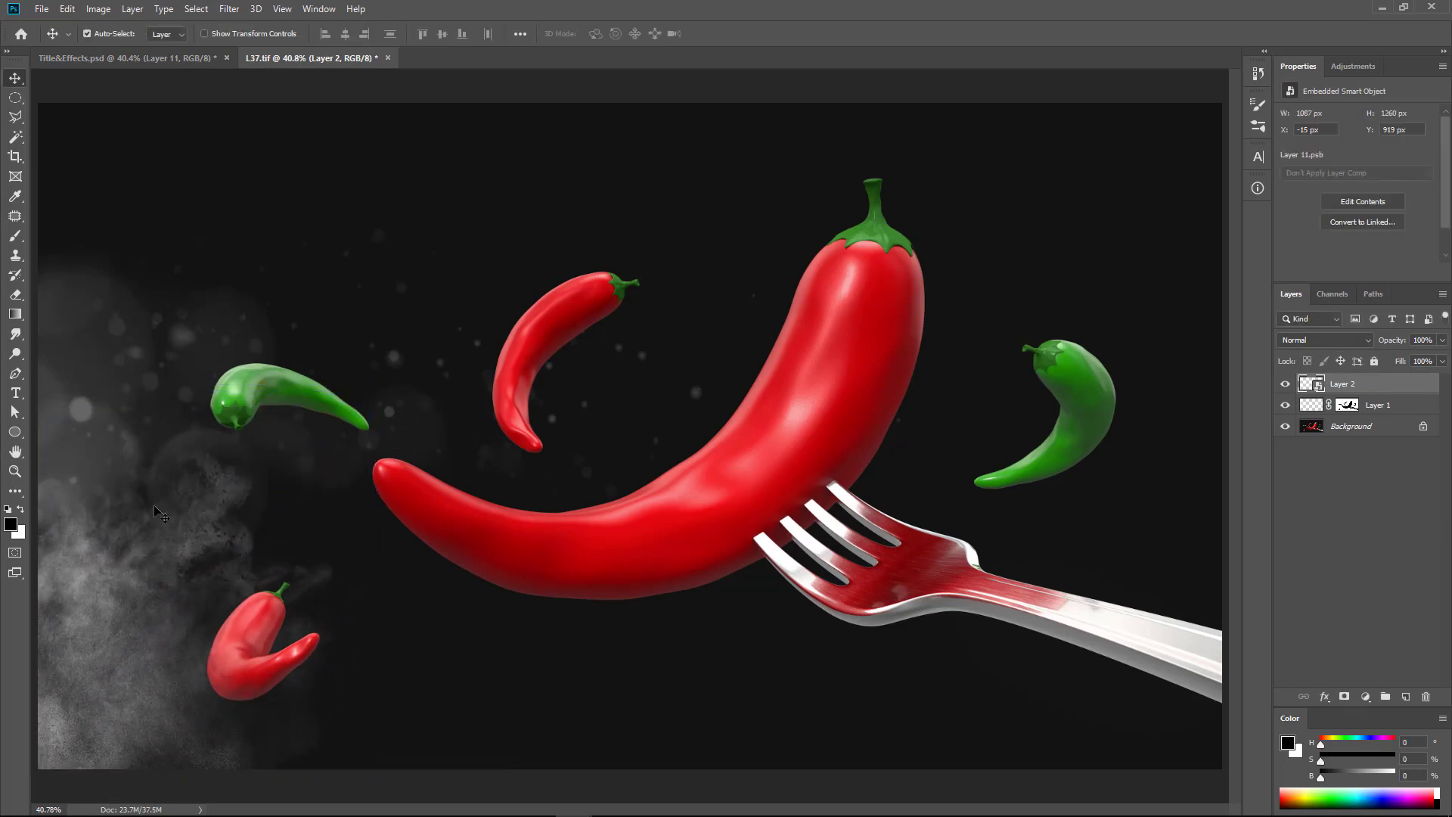
drag(205, 545, 219, 503)
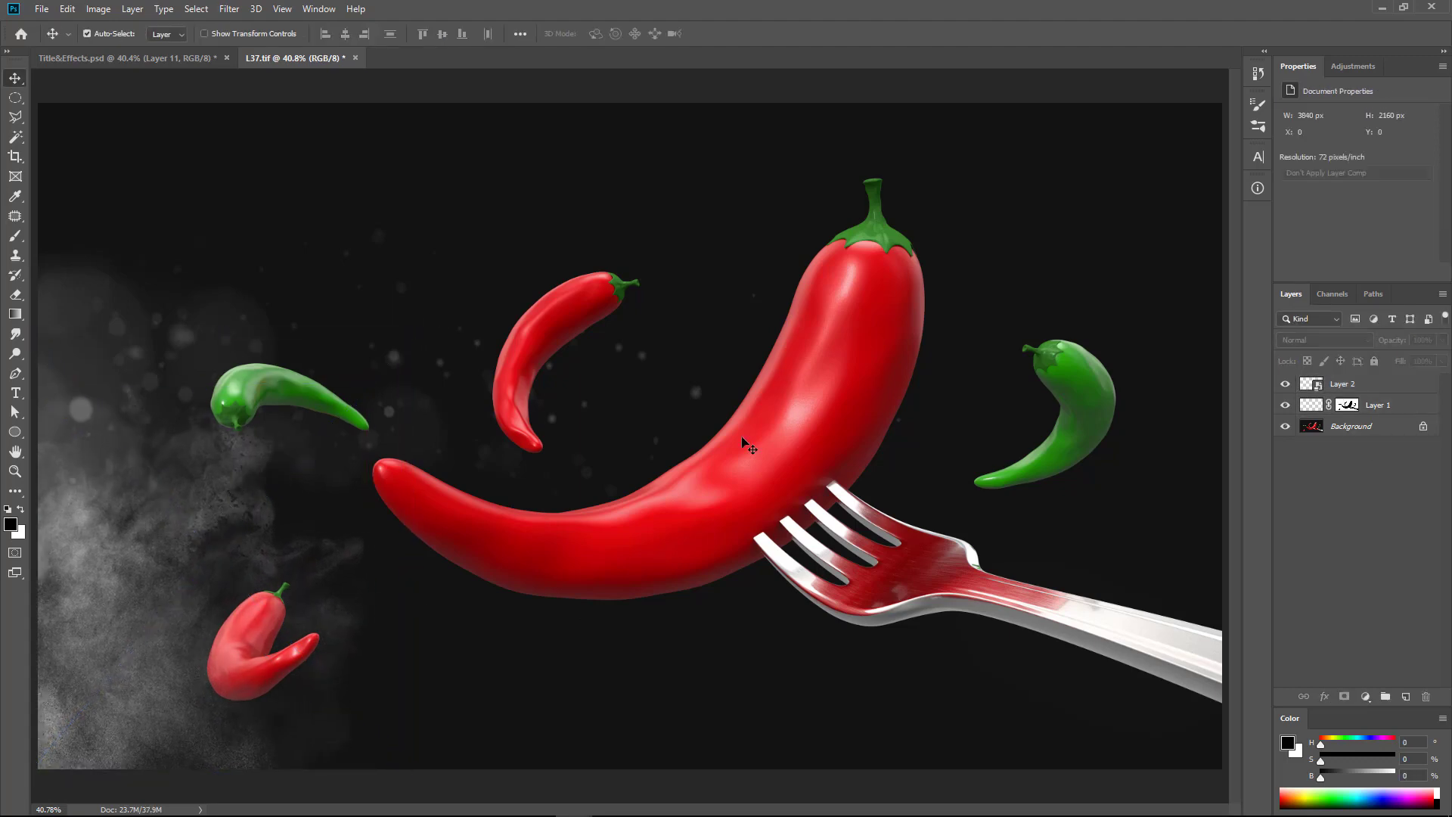
click(198, 559)
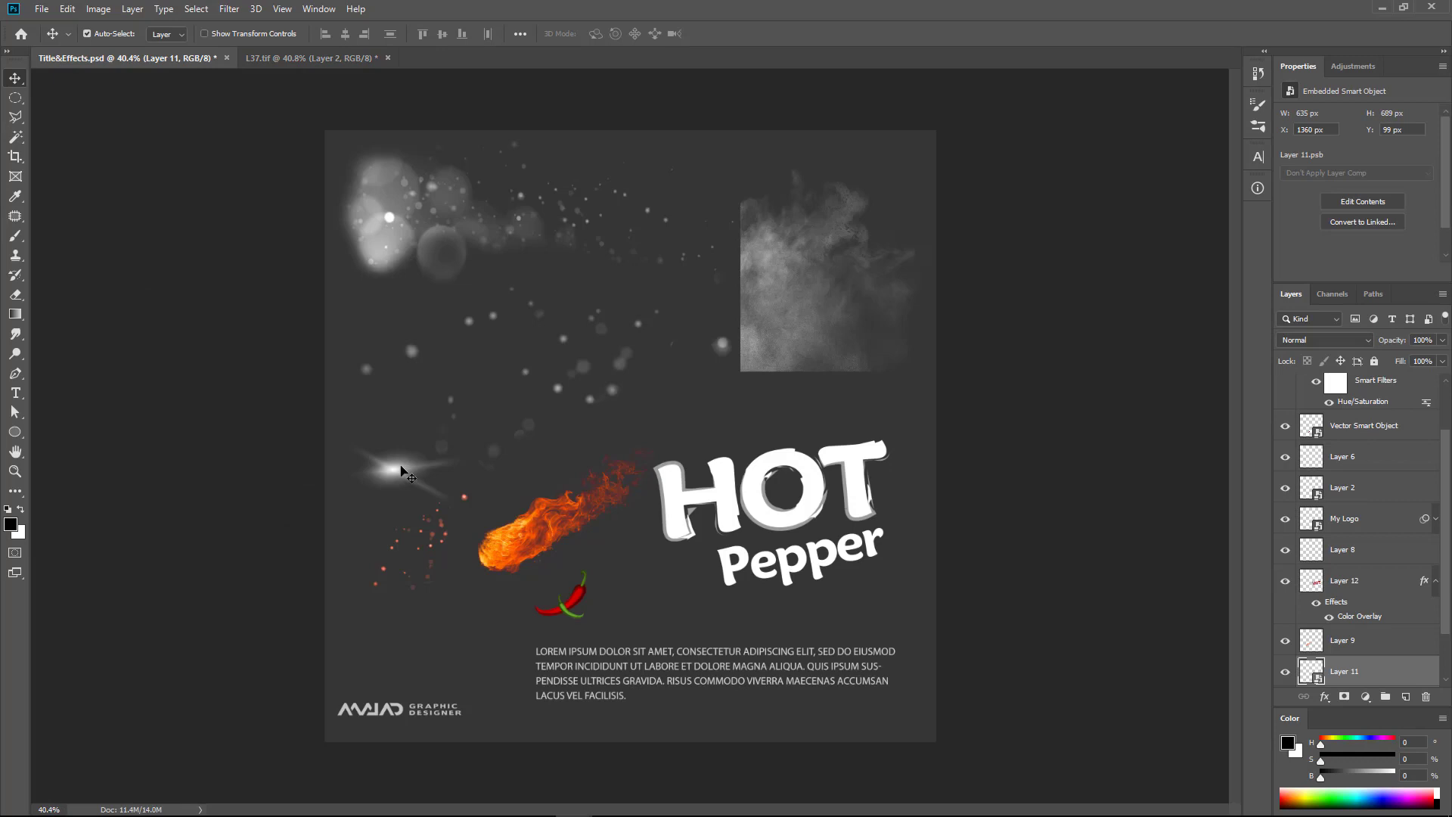
- Add a small effect graphic as Layer 3 and smoke particles near the green pepper at about 192%
drag(409, 454, 1074, 636)
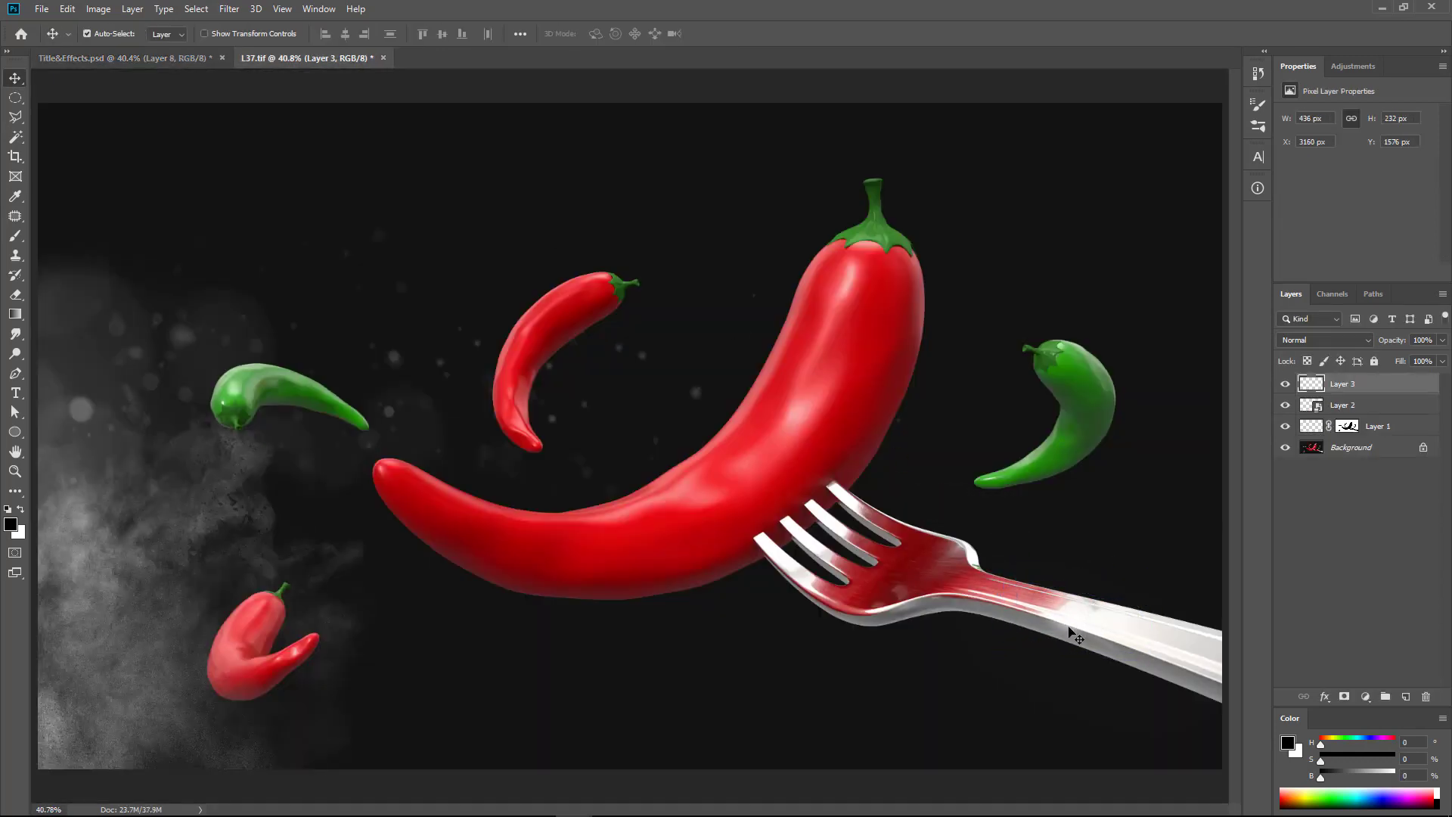
click(121, 58)
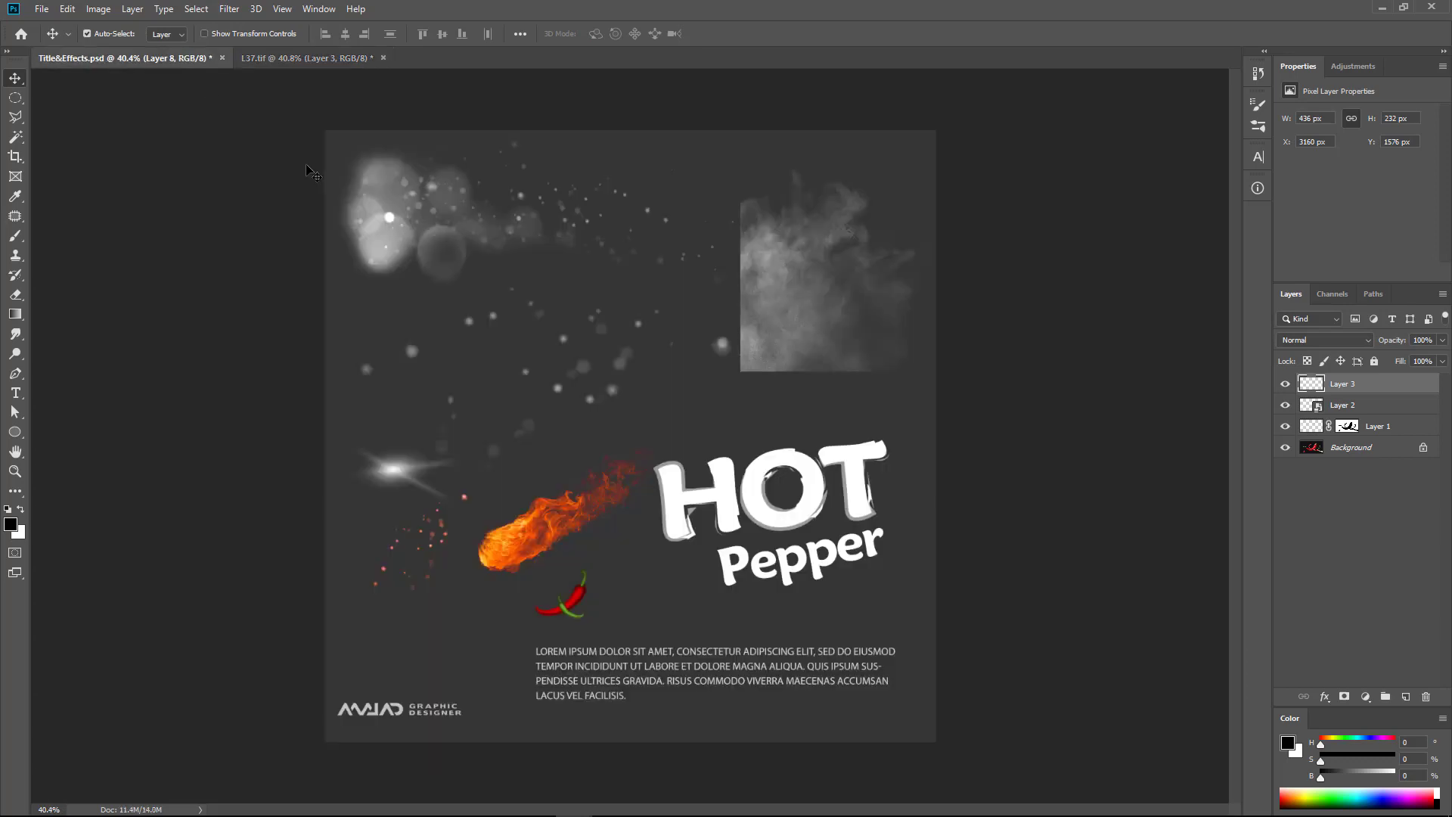
drag(575, 330, 982, 478)
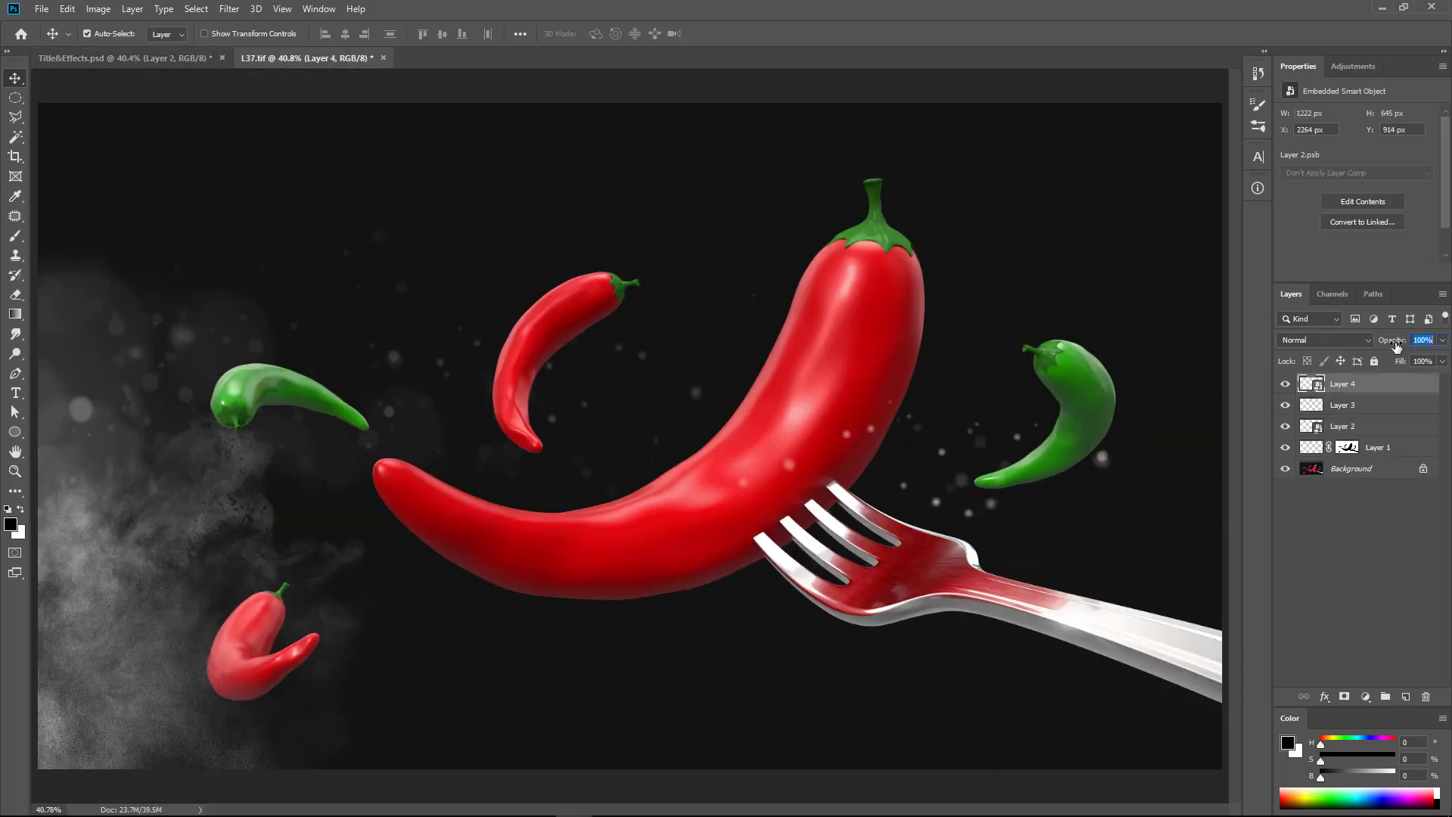
key(ctrl+t)
alt+drag(740, 382, 542, 266)
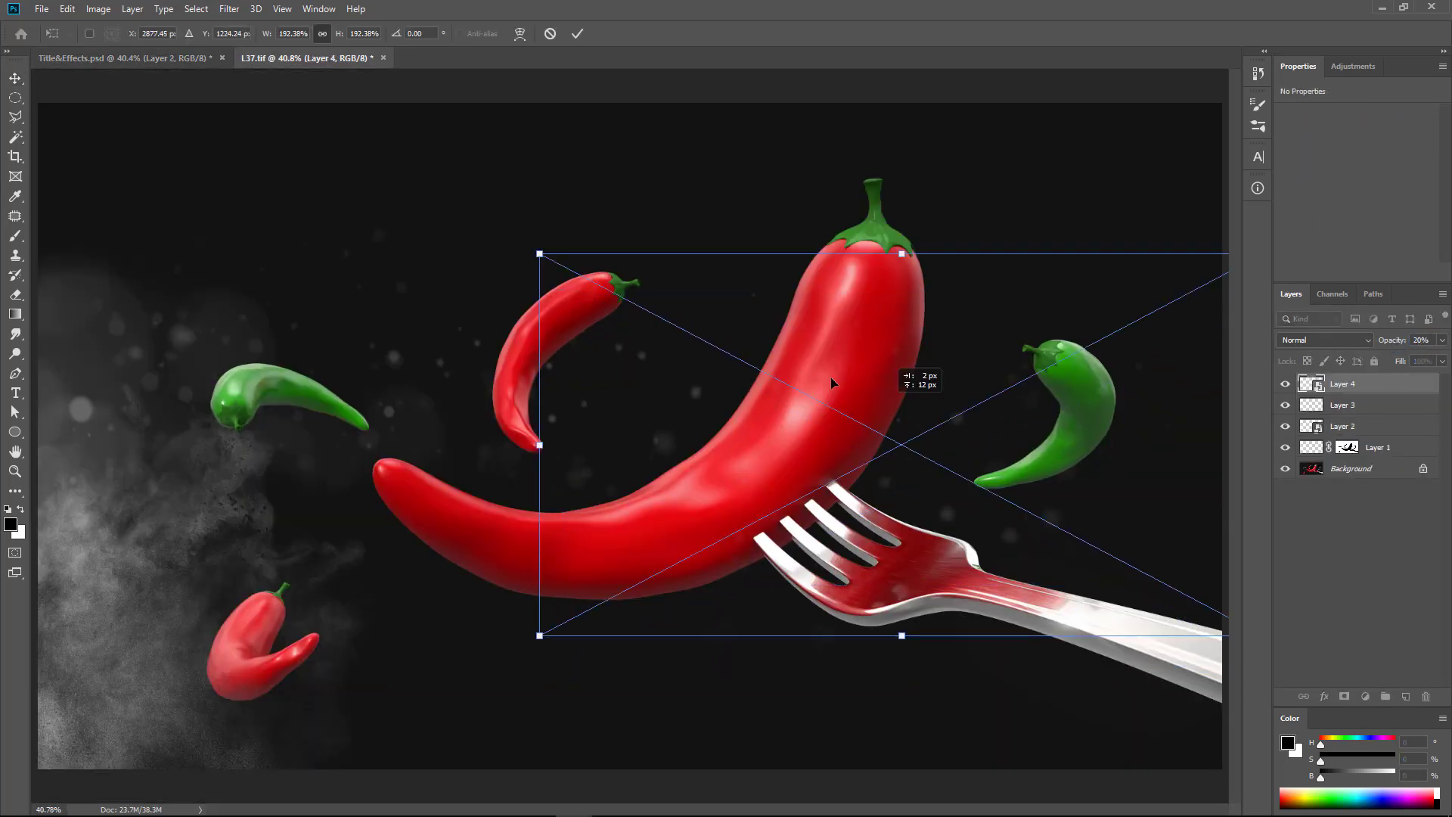
drag(927, 250, 922, 242)
drag(997, 435, 942, 421)
key(Return)
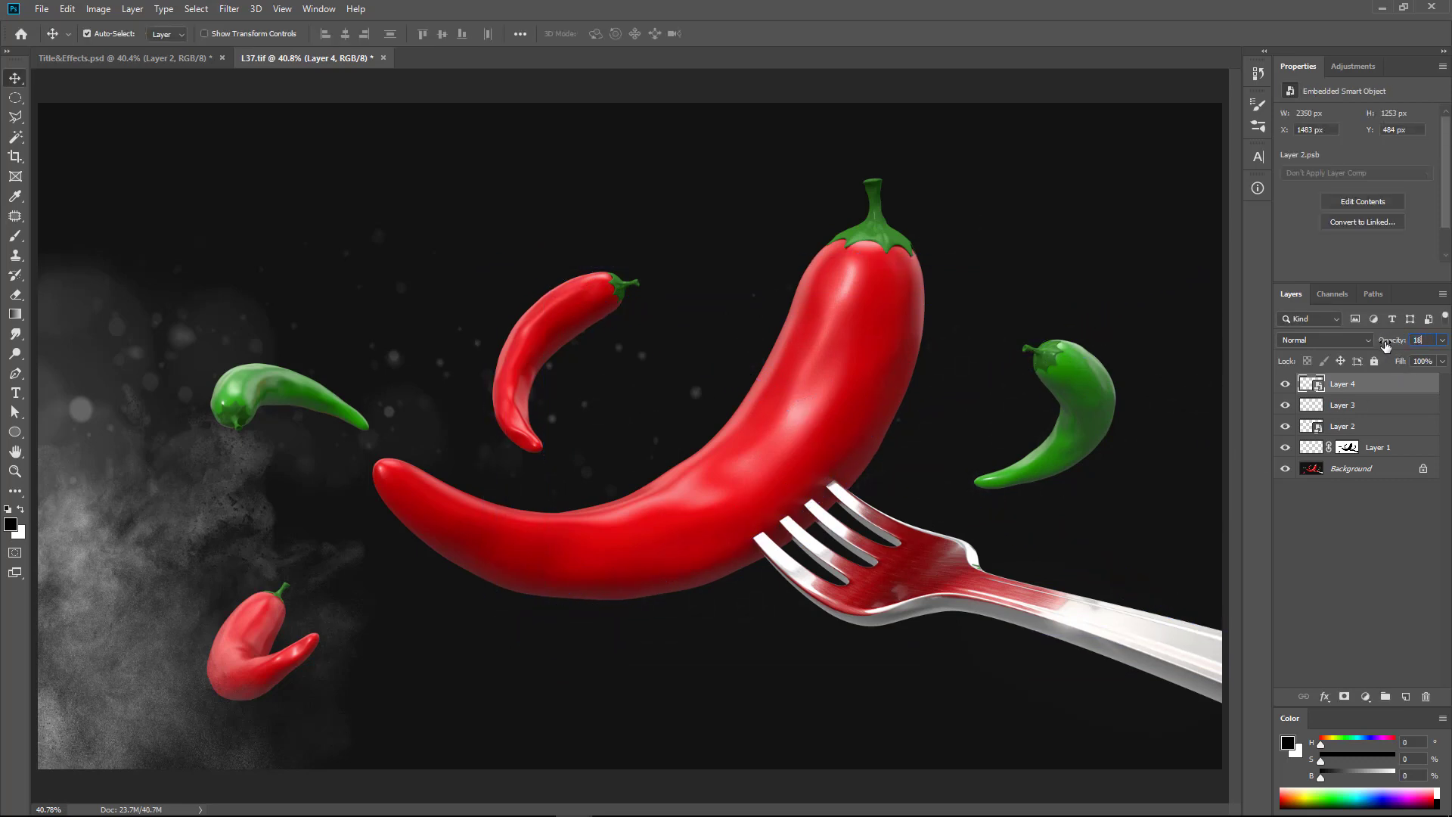
- Paint a layer mask on the particles layer and save the chili composite
click(1345, 696)
key(b)
key(x)
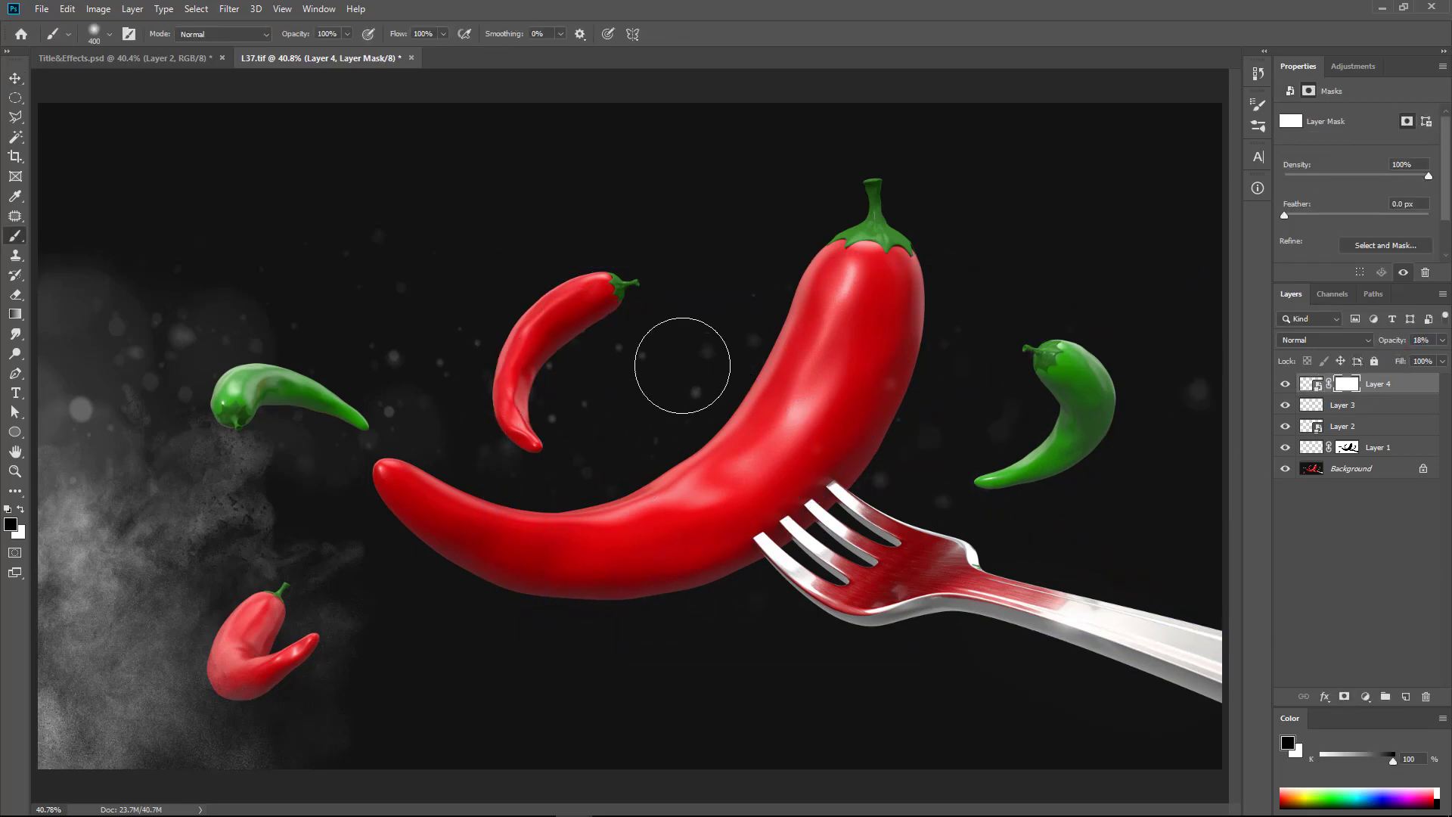
key(v)
key(ctrl+s)
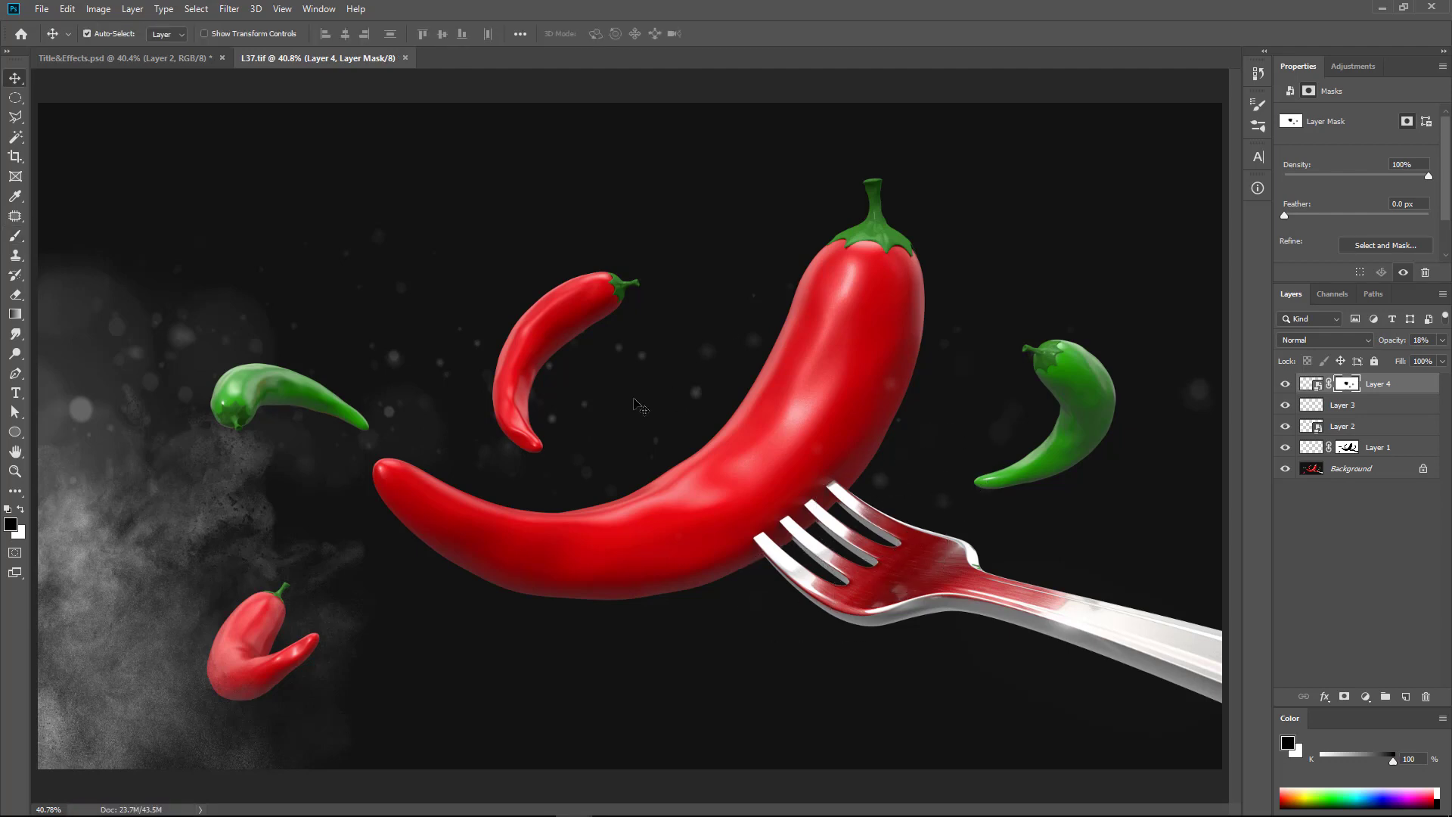
- Bring the fire graphic from Title&Effects onto the big pepper for transforming
key(ctrl+Tab)
mouse_move(552, 522)
mouse_down()
mouse_move(869, 495)
mouse_move(843, 416)
mouse_up()
key(ctrl+t)
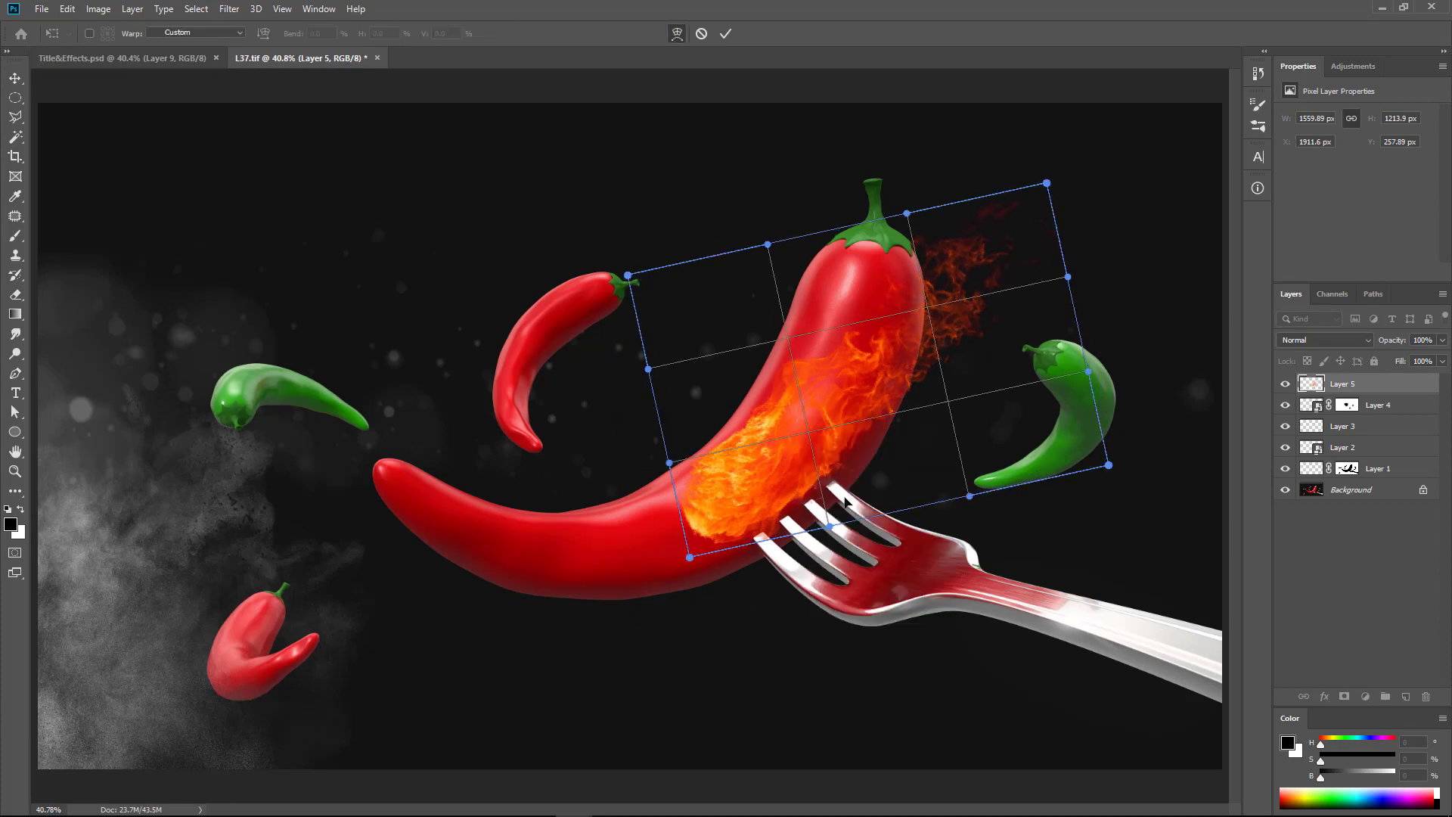
- Warp the copied fire along the big pepper and mask out its left edge with the brush
drag(845, 501, 855, 469)
key(Return)
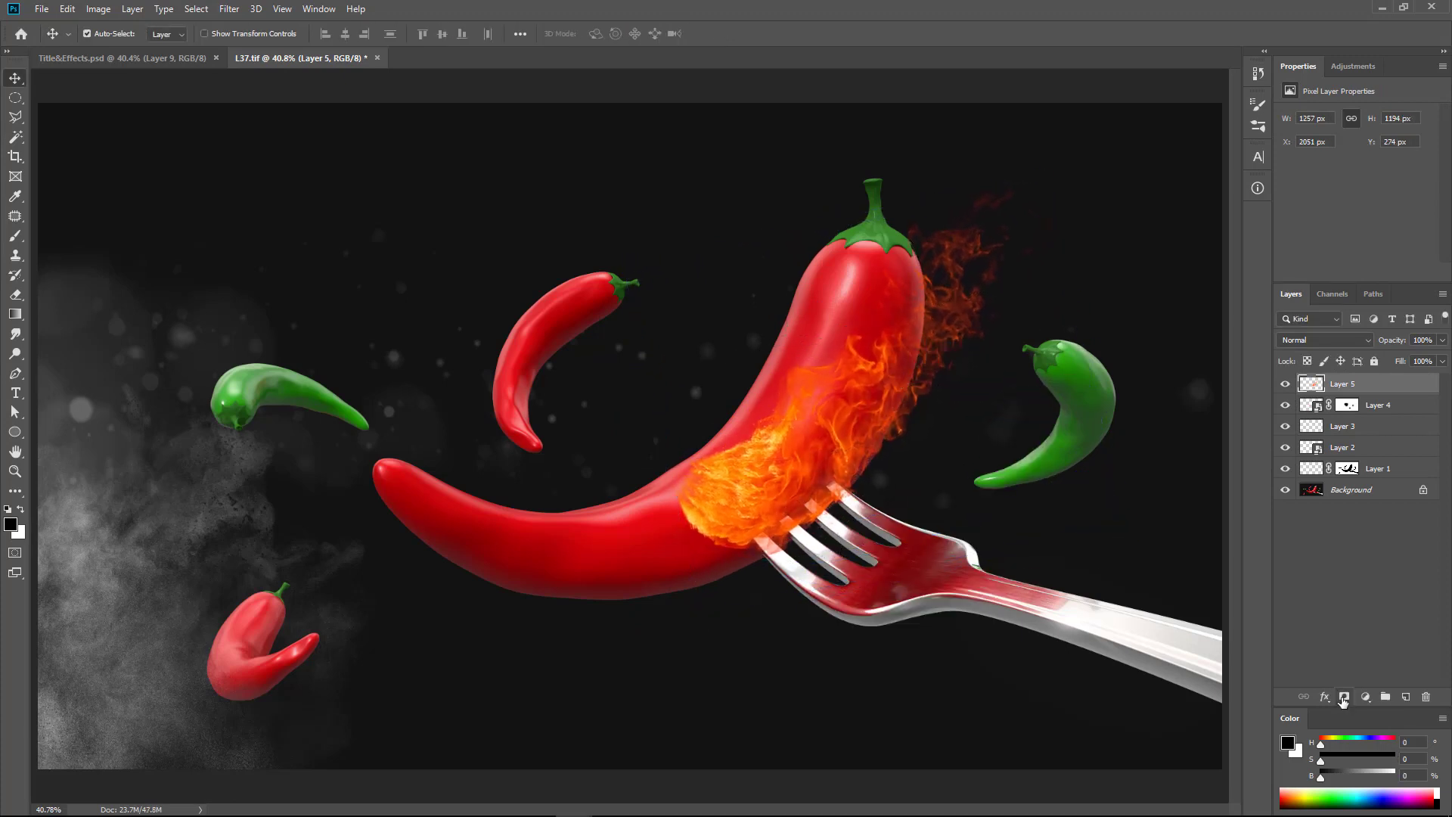
click(1344, 697)
alt+scroll(918, 397, up, 3)
key(b)
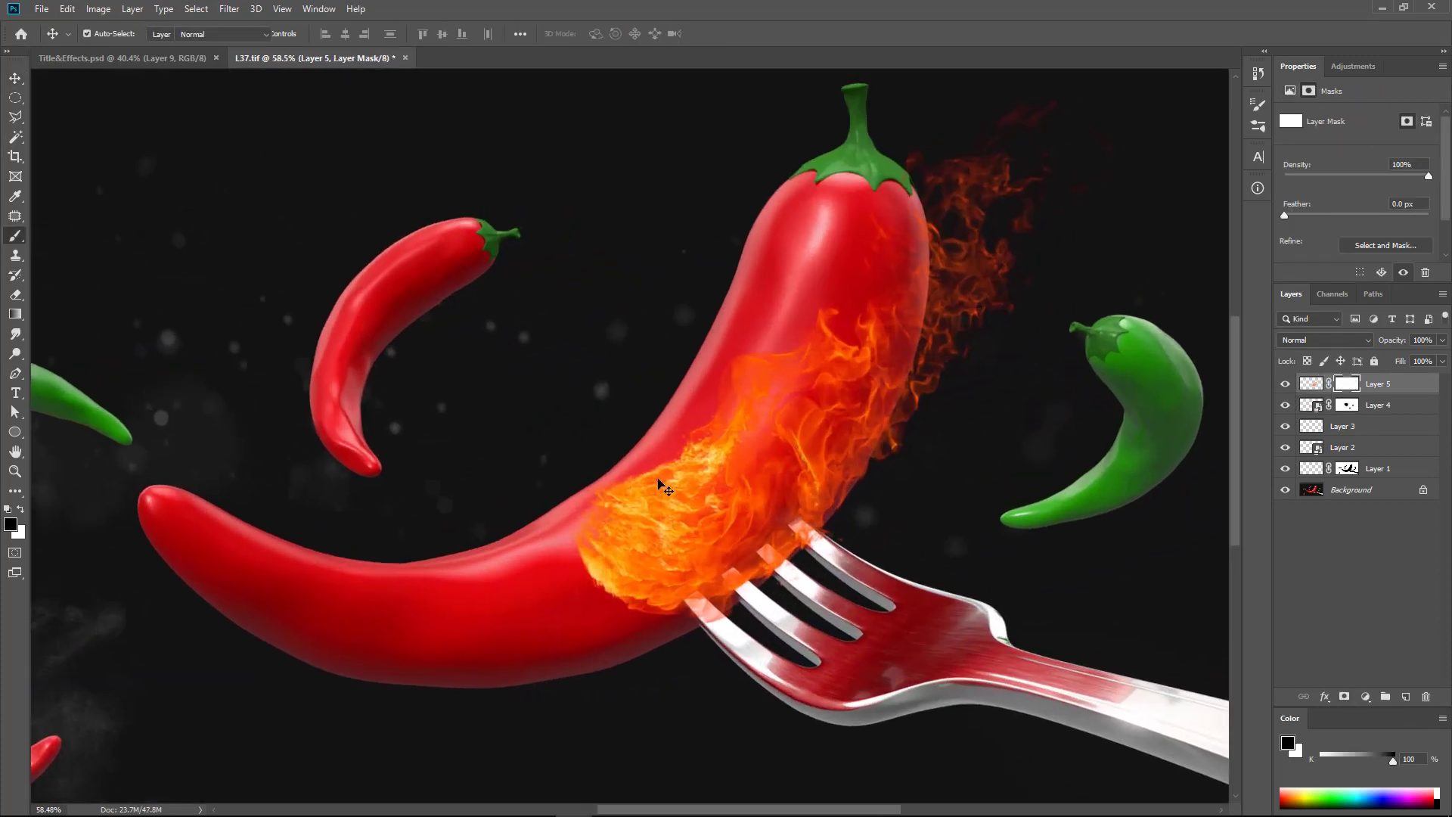
mouse_move(606, 575)
mouse_down()
mouse_move(611, 532)
mouse_move(730, 616)
mouse_up()
key(bracketleft)
key(bracketleft)
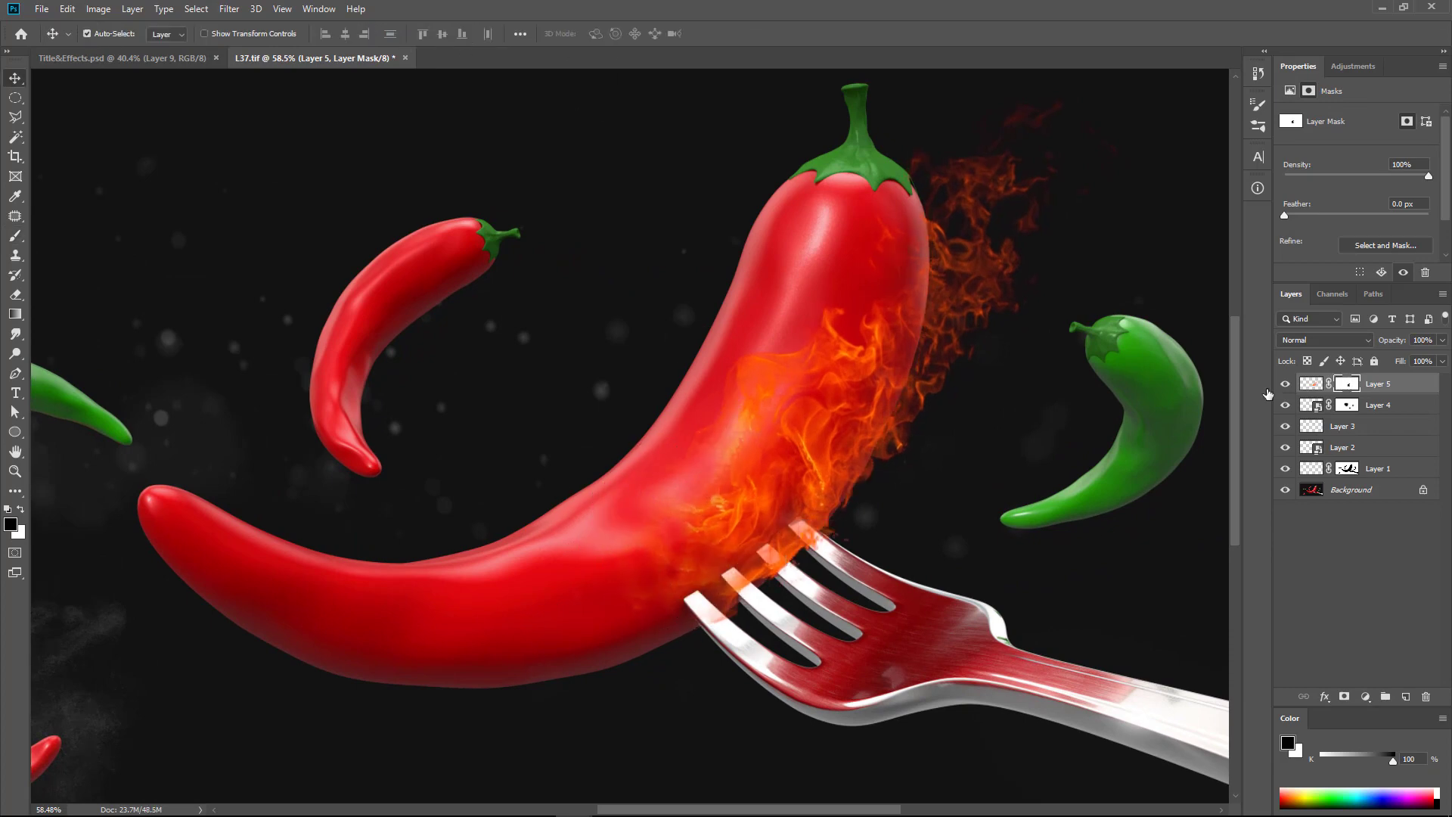
key(v)
- Duplicate the fire layer, then scale and rotate the copy over the pepper
key(ctrl+j)
shift+click(1348, 384)
key(ctrl+t)
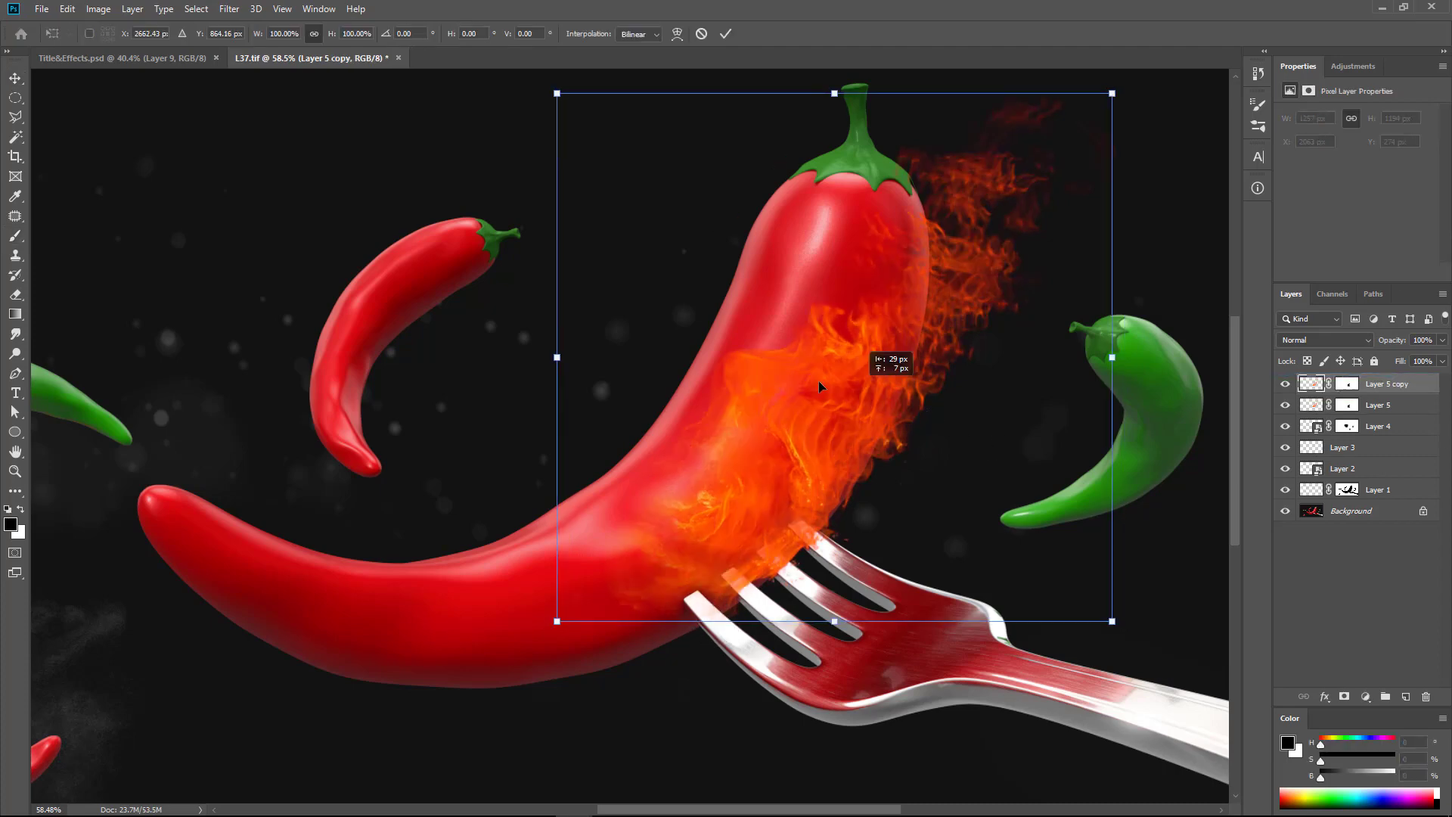
mouse_move(560, 613)
mouse_down()
mouse_move(579, 466)
mouse_move(616, 427)
mouse_up()
key(Return)
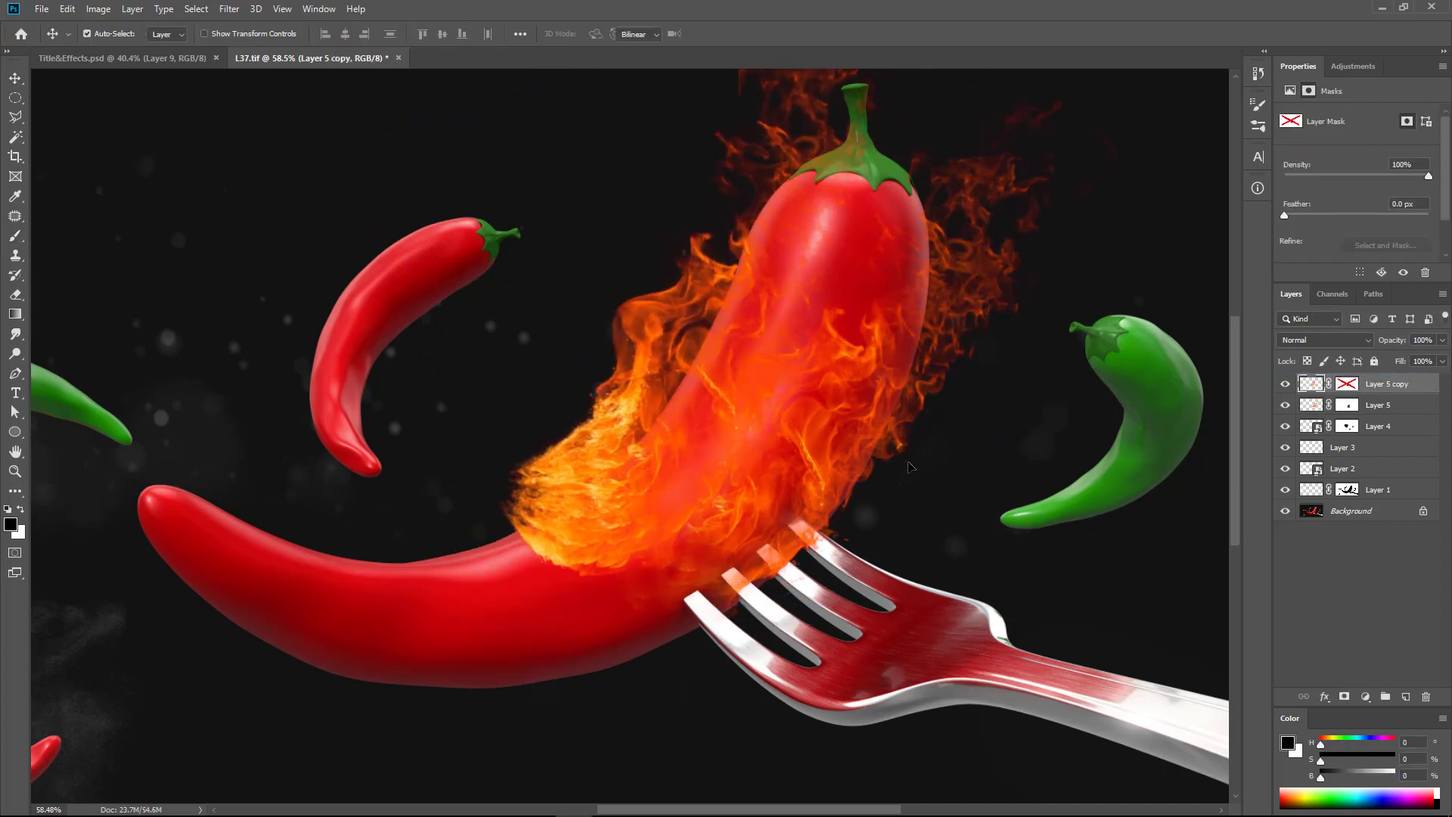
key(ctrl+t)
key(Return)
- Replace the fire copy's disabled mask with a new mask from the peppers-and-fork selection
ctrl+click(1348, 490)
shift+click(1347, 384)
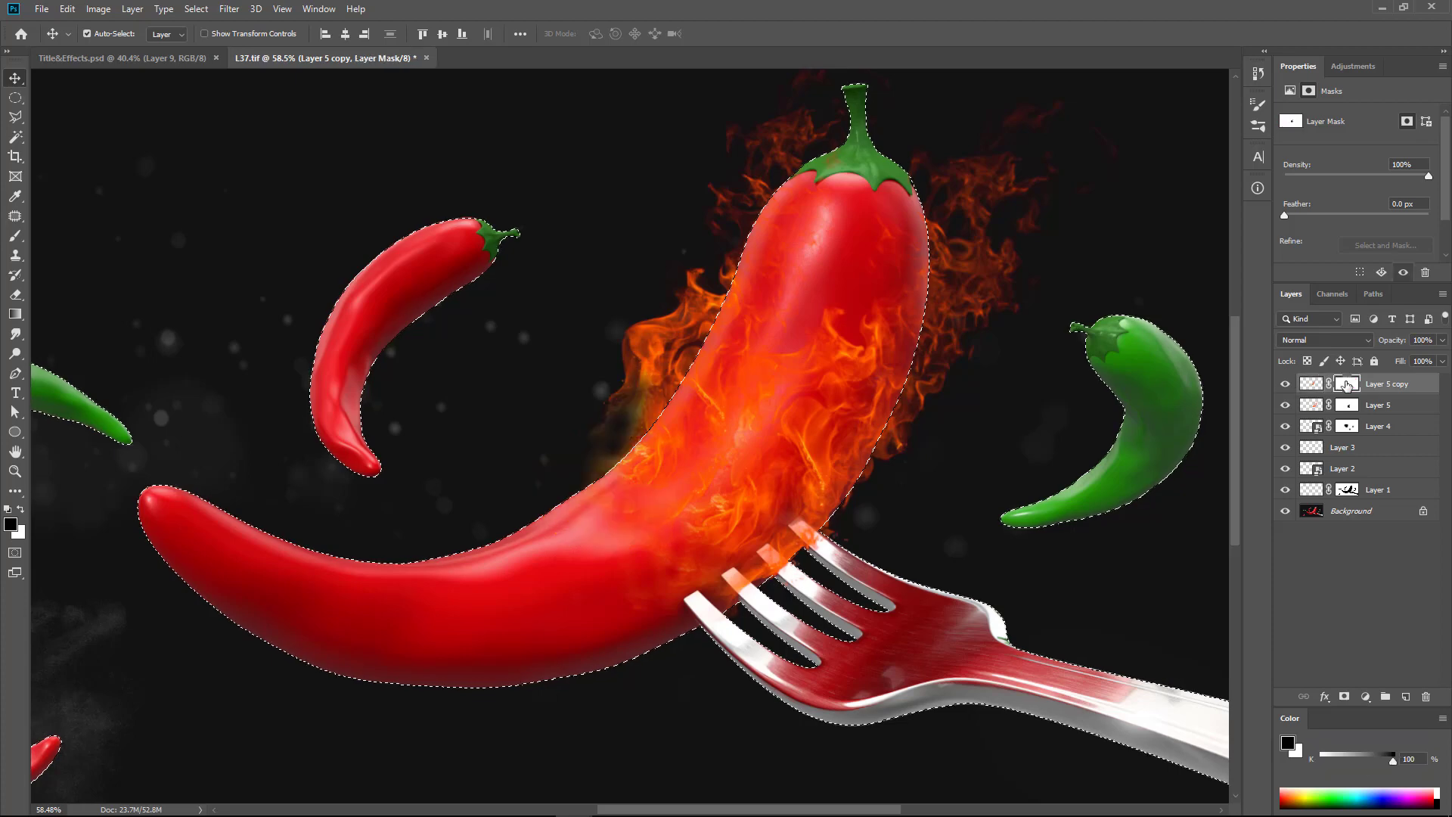
right_click(1347, 384)
click(1331, 337)
click(1345, 696)
key(b)
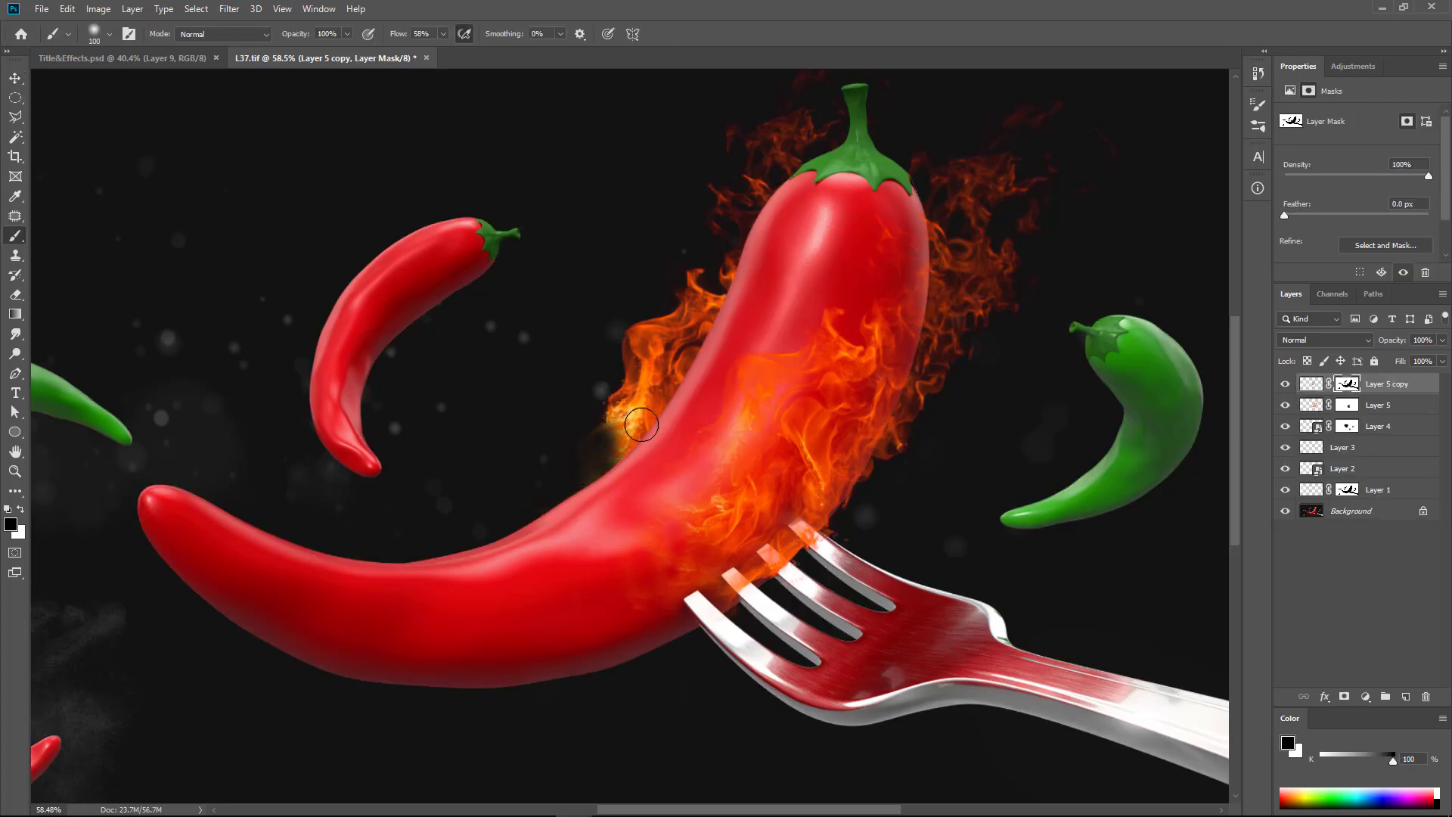
key(v)
click(1311, 384)
- Unlink the fire copy from its mask, then shift and slightly rotate it on the big pepper
key(ctrl+z)
key(ctrl+z)
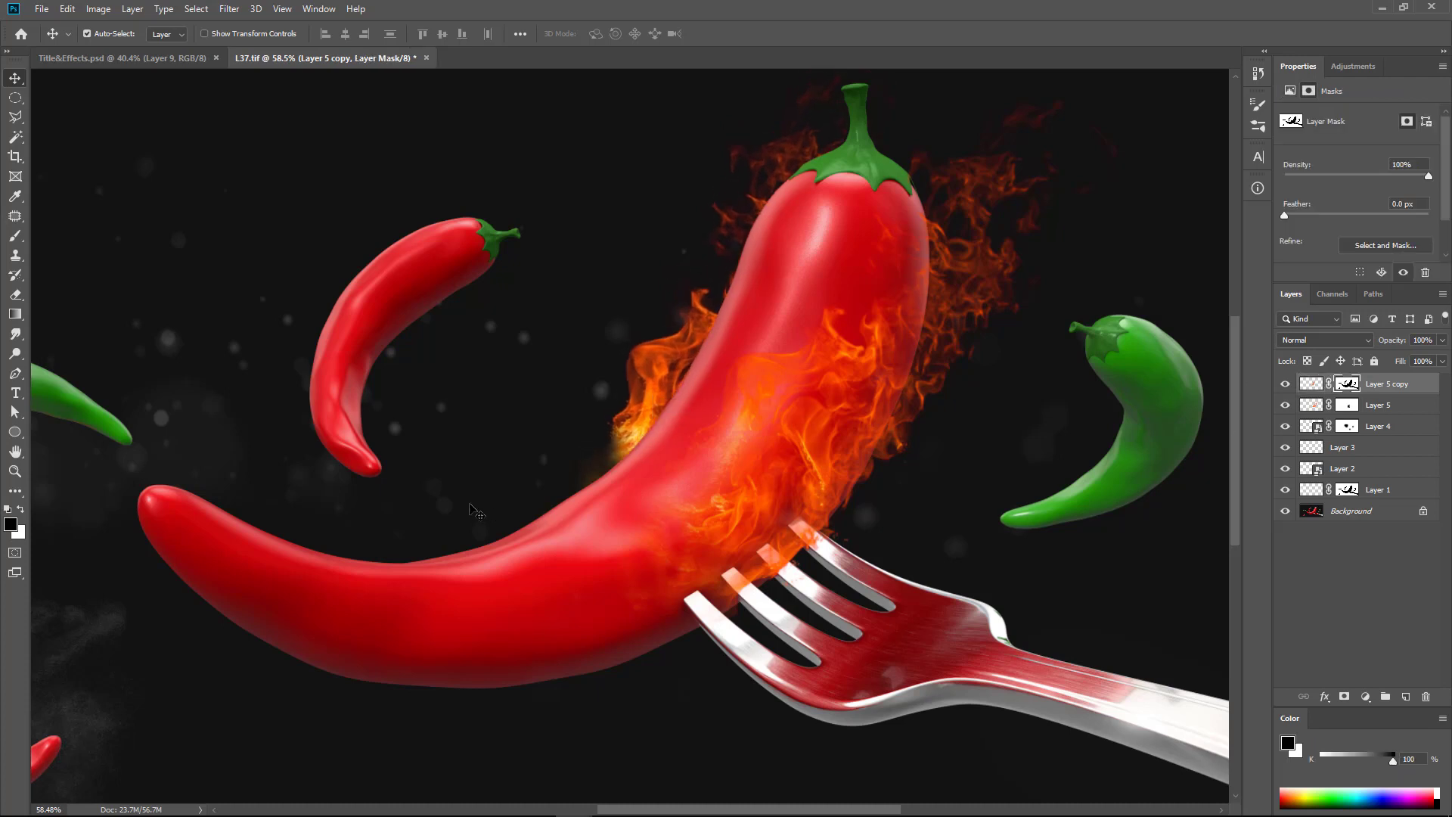
key(b)
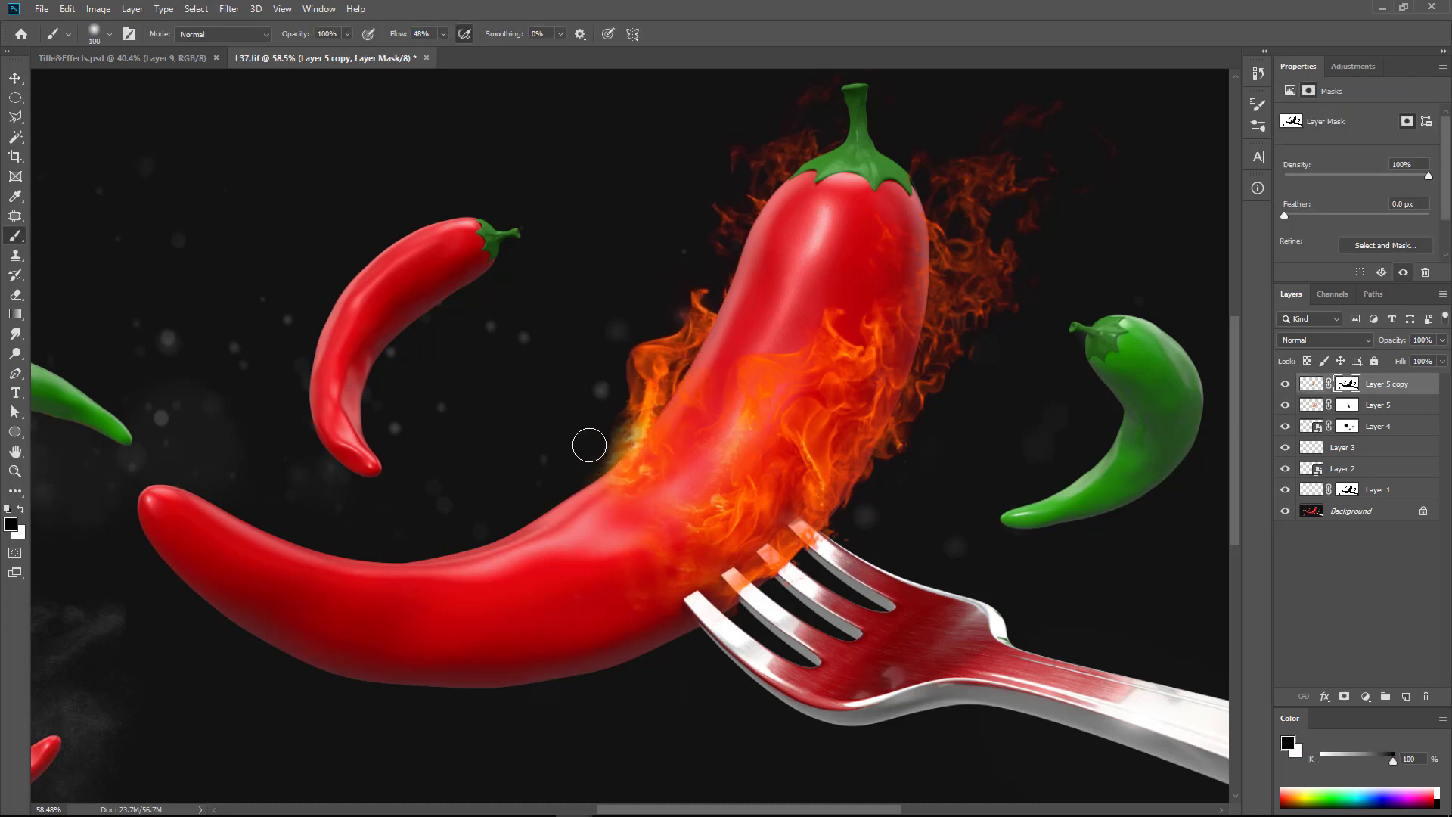
key(v)
click(1329, 384)
click(1311, 384)
drag(662, 390, 674, 412)
key(ctrl+t)
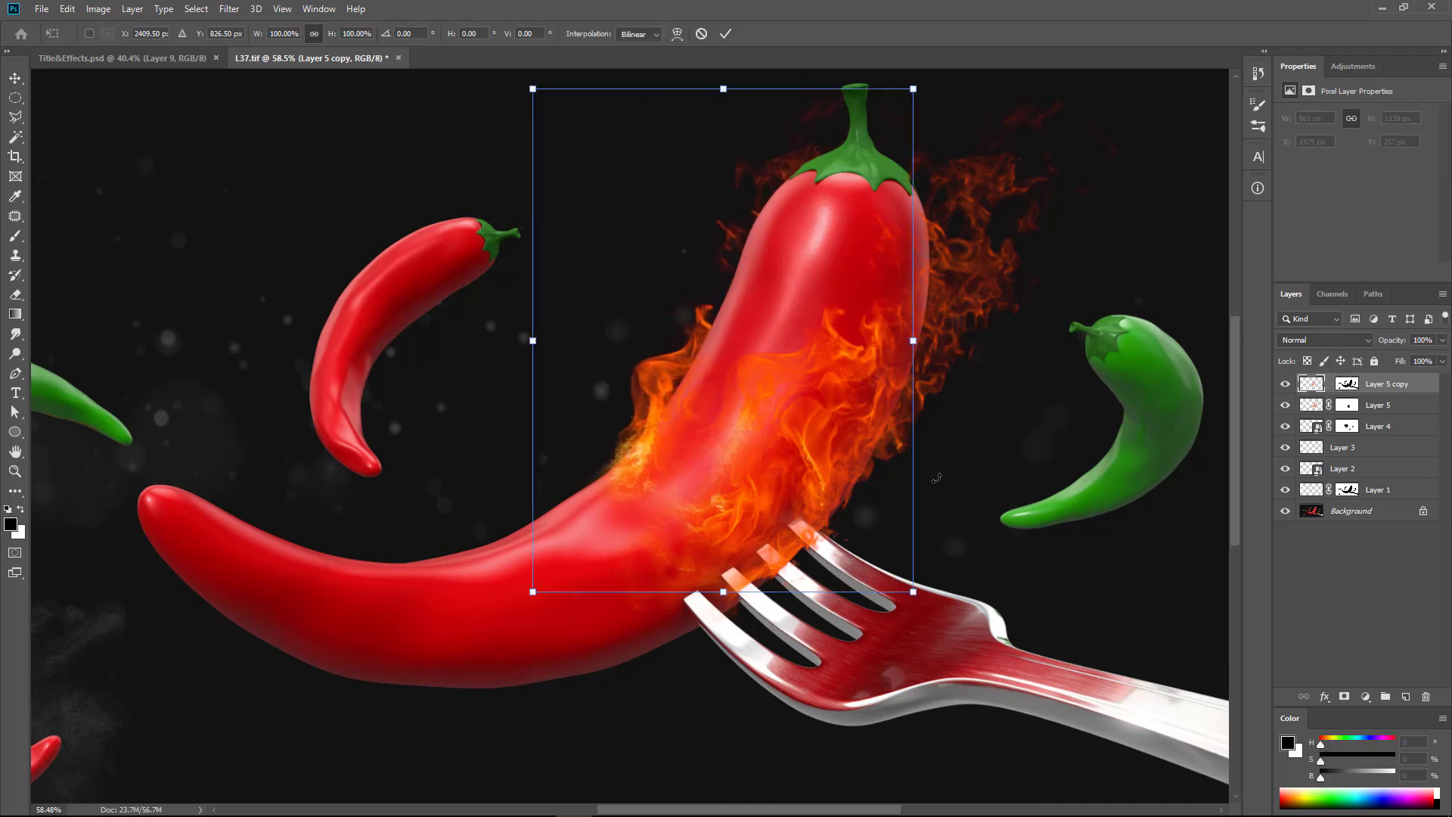
drag(936, 478, 944, 447)
key(Return)
- Paint the fire copy's mask to blend the flames into the big pepper
click(1347, 384)
key(b)
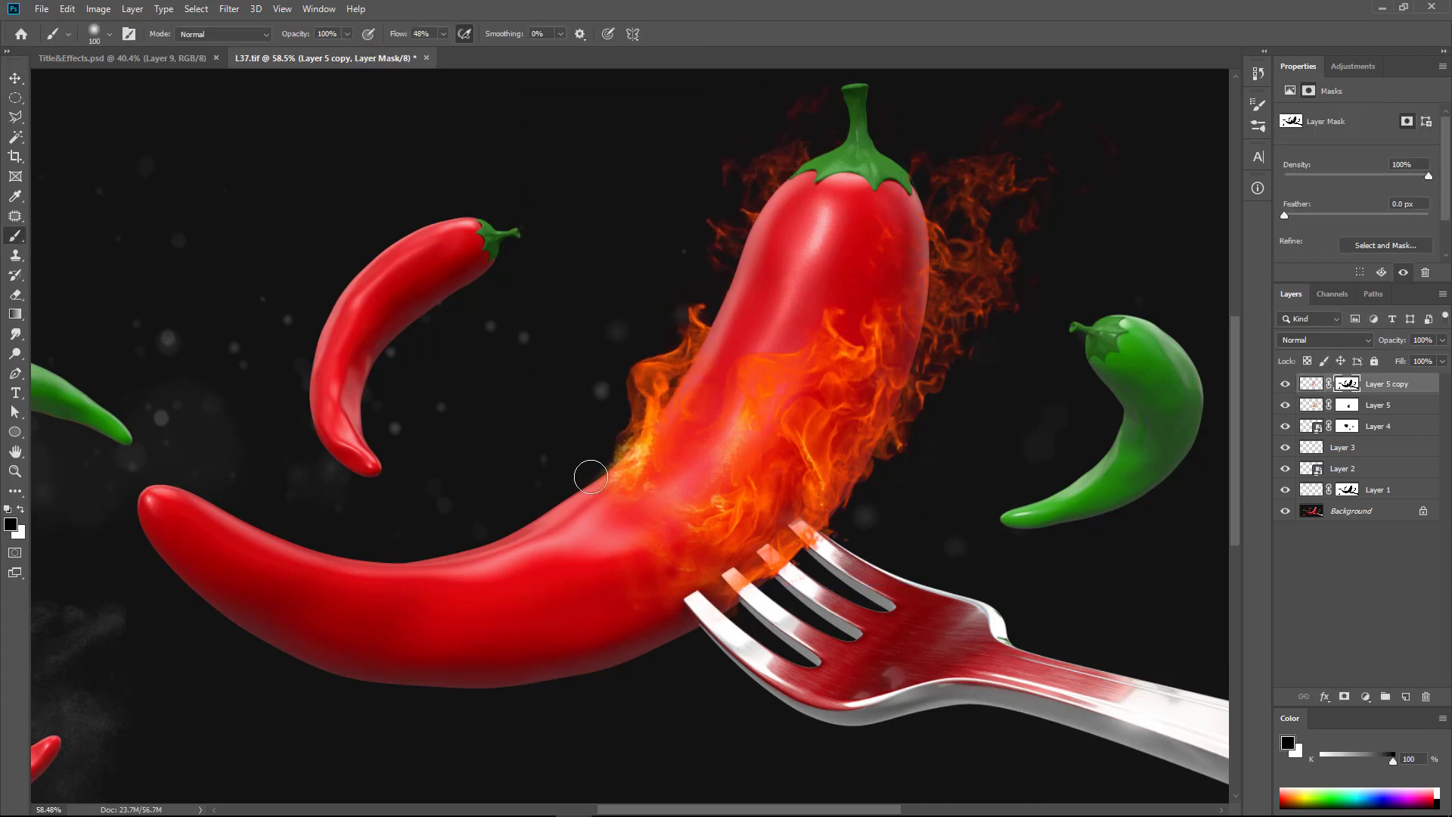
key(v)
alt+scroll(681, 469, down, 1)
alt+scroll(685, 450, down, 1)
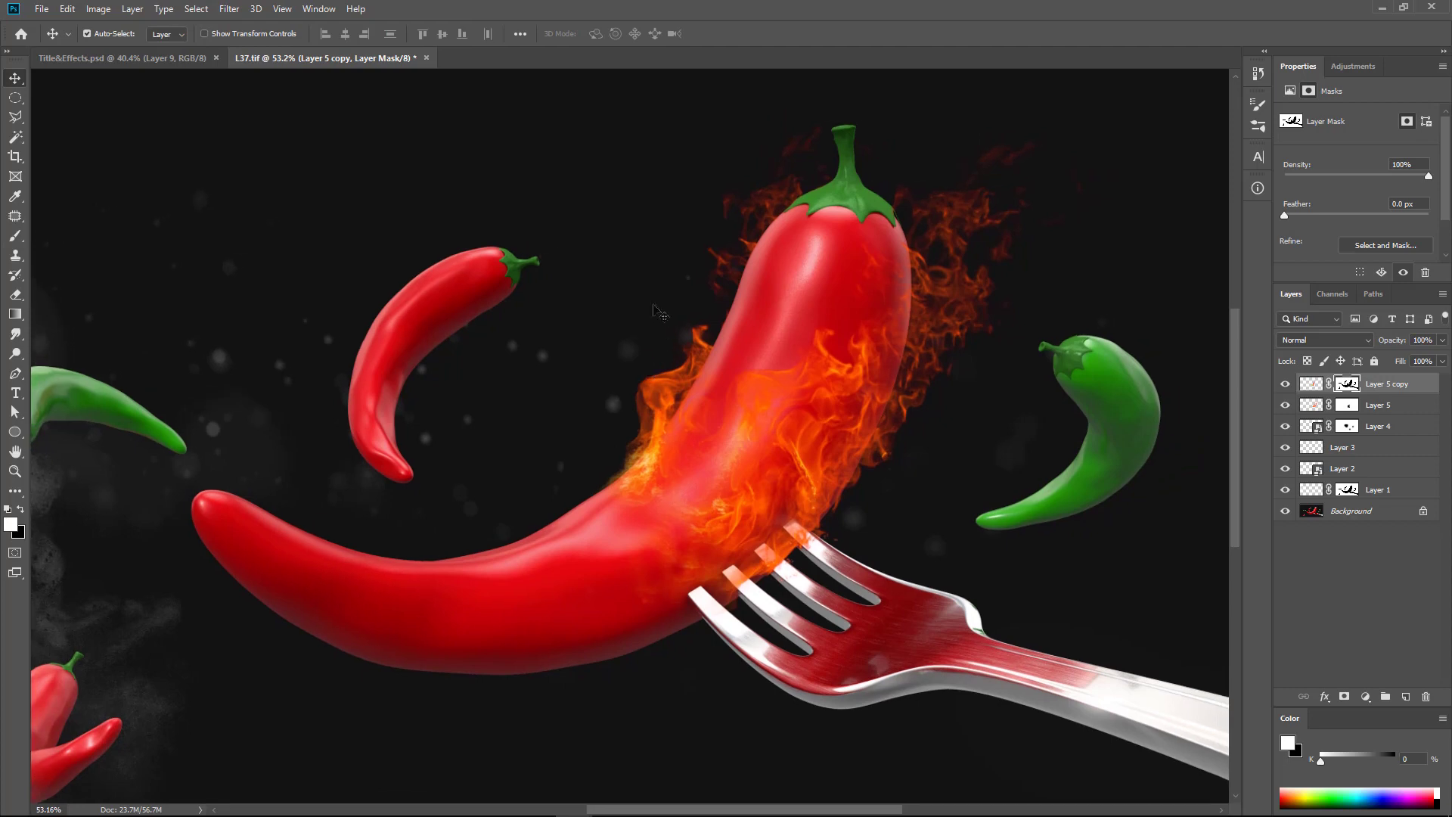
alt+scroll(688, 433, down, 1)
click(170, 64)
- Place the new fire element (Layer 6) and scale it over the big pepper's middle
drag(567, 499, 794, 356)
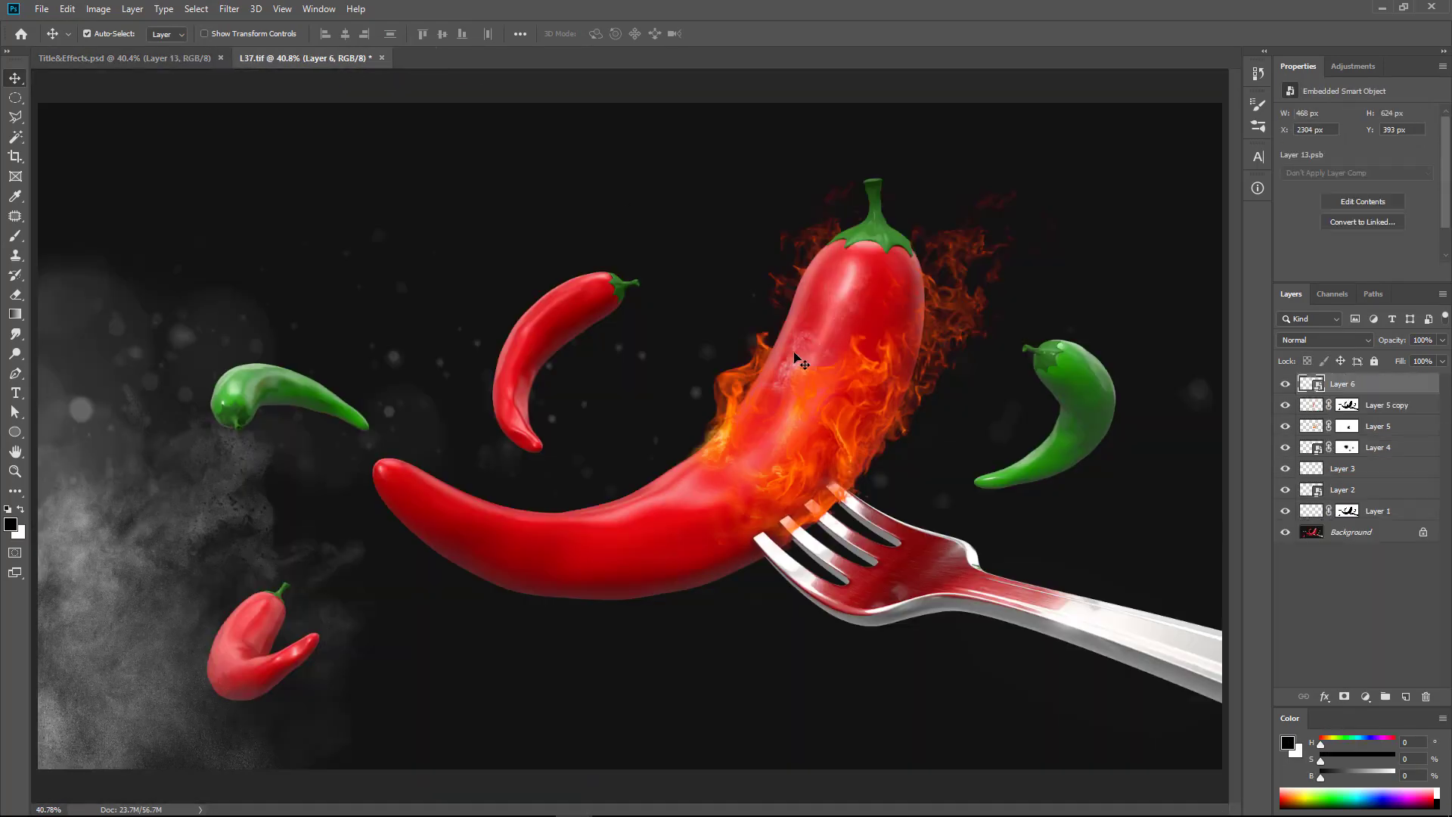
key(ctrl+t)
mouse_move(792, 464)
mouse_down()
mouse_move(803, 415)
mouse_move(764, 446)
mouse_up()
key(Return)
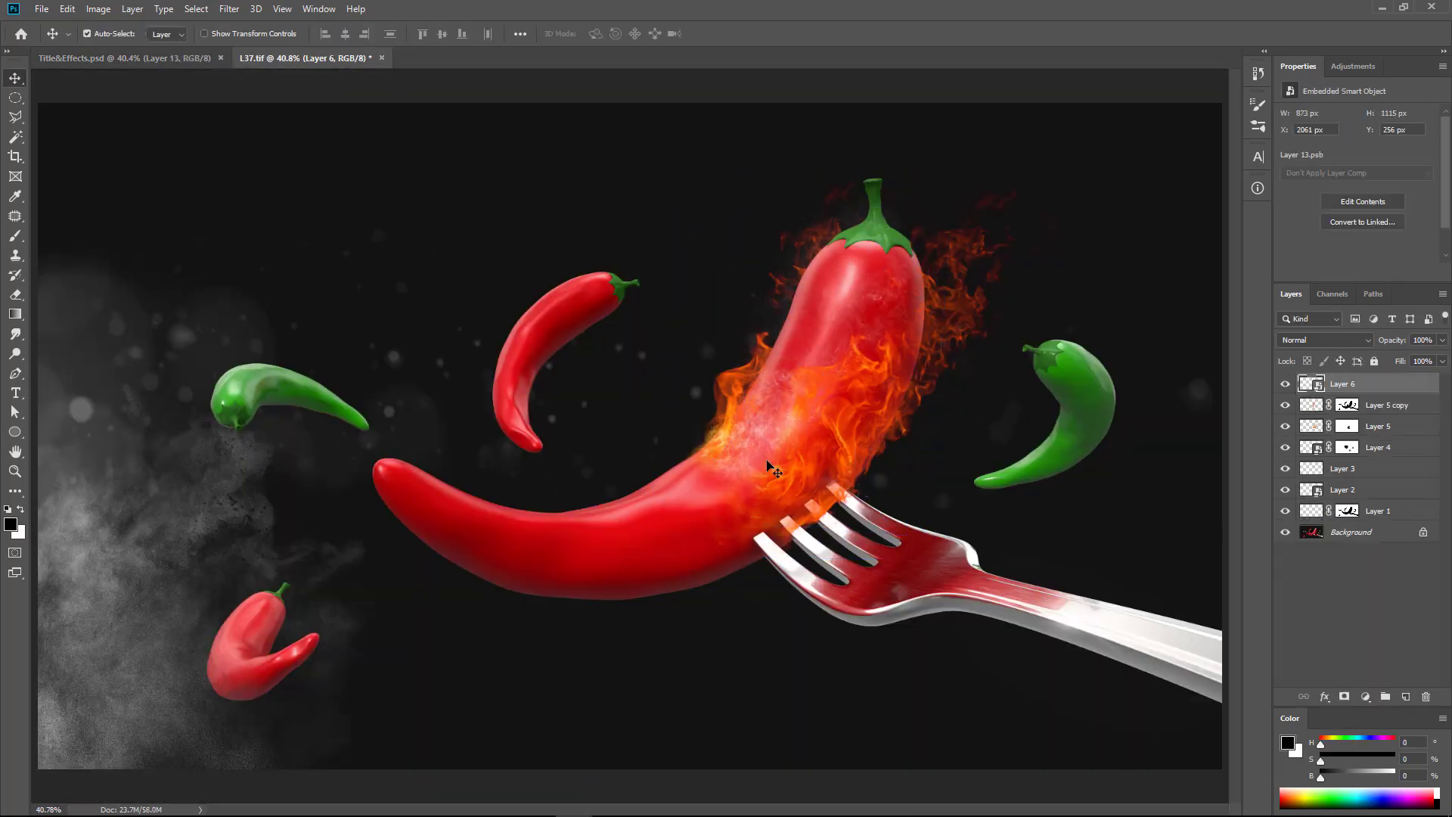
alt+scroll(768, 461, up, 2)
drag(701, 407, 750, 483)
- Duplicate it as a smaller rotated Layer 6 copy and paint masks on both fire layers
key(ctrl+j)
key(ctrl+t)
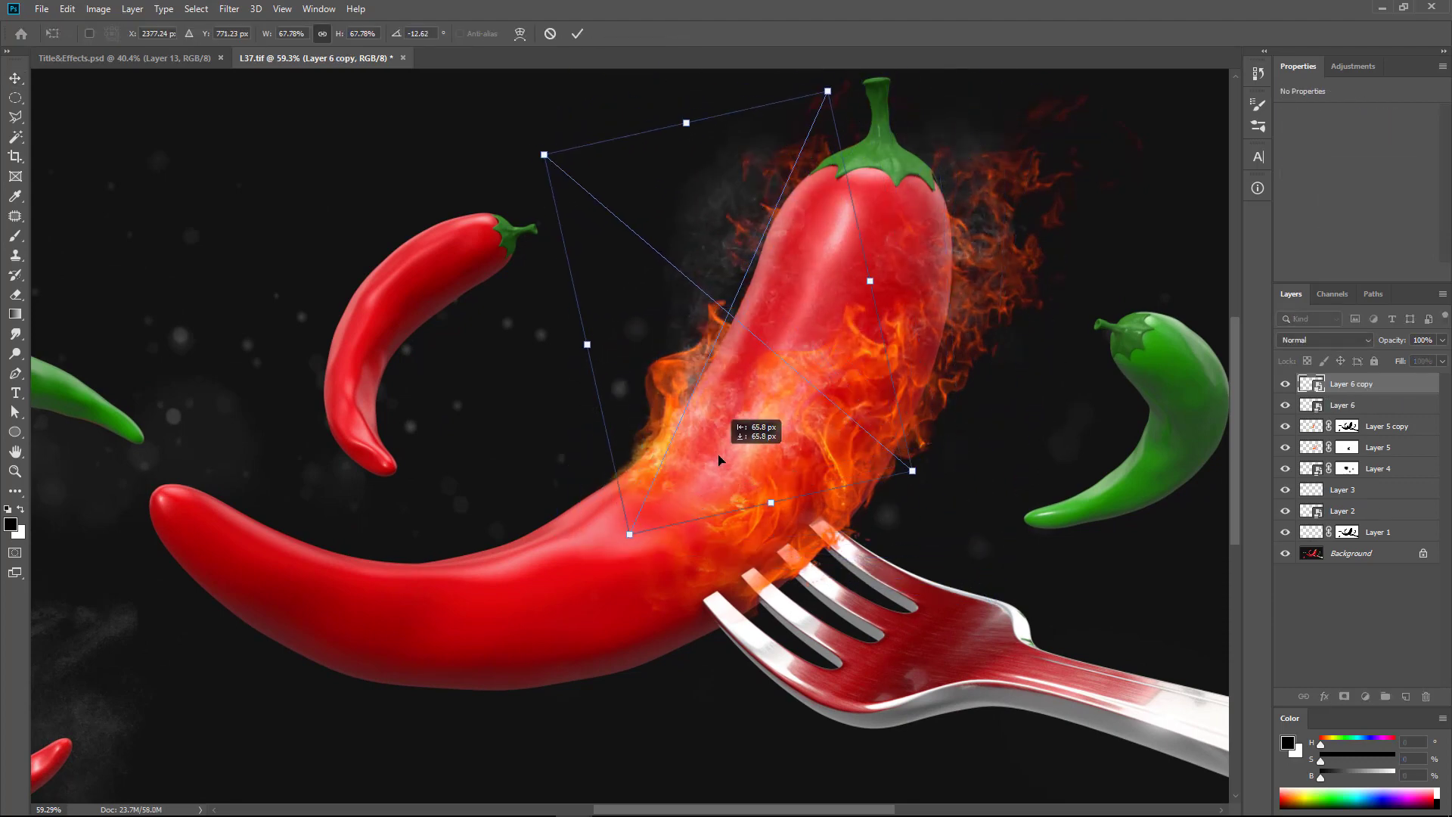
key(Return)
key(b)
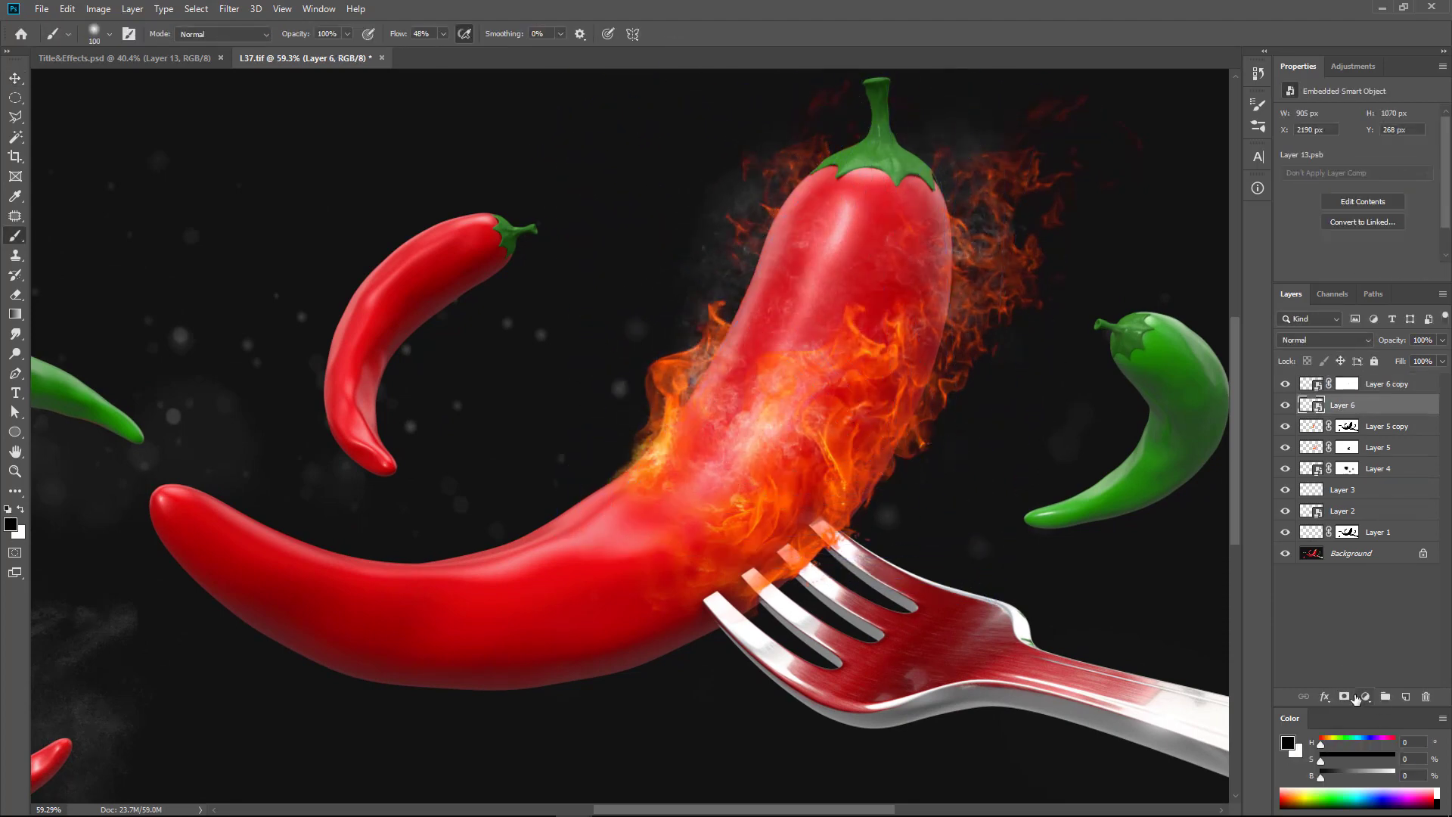
alt+scroll(799, 459, down, 2)
key(v)
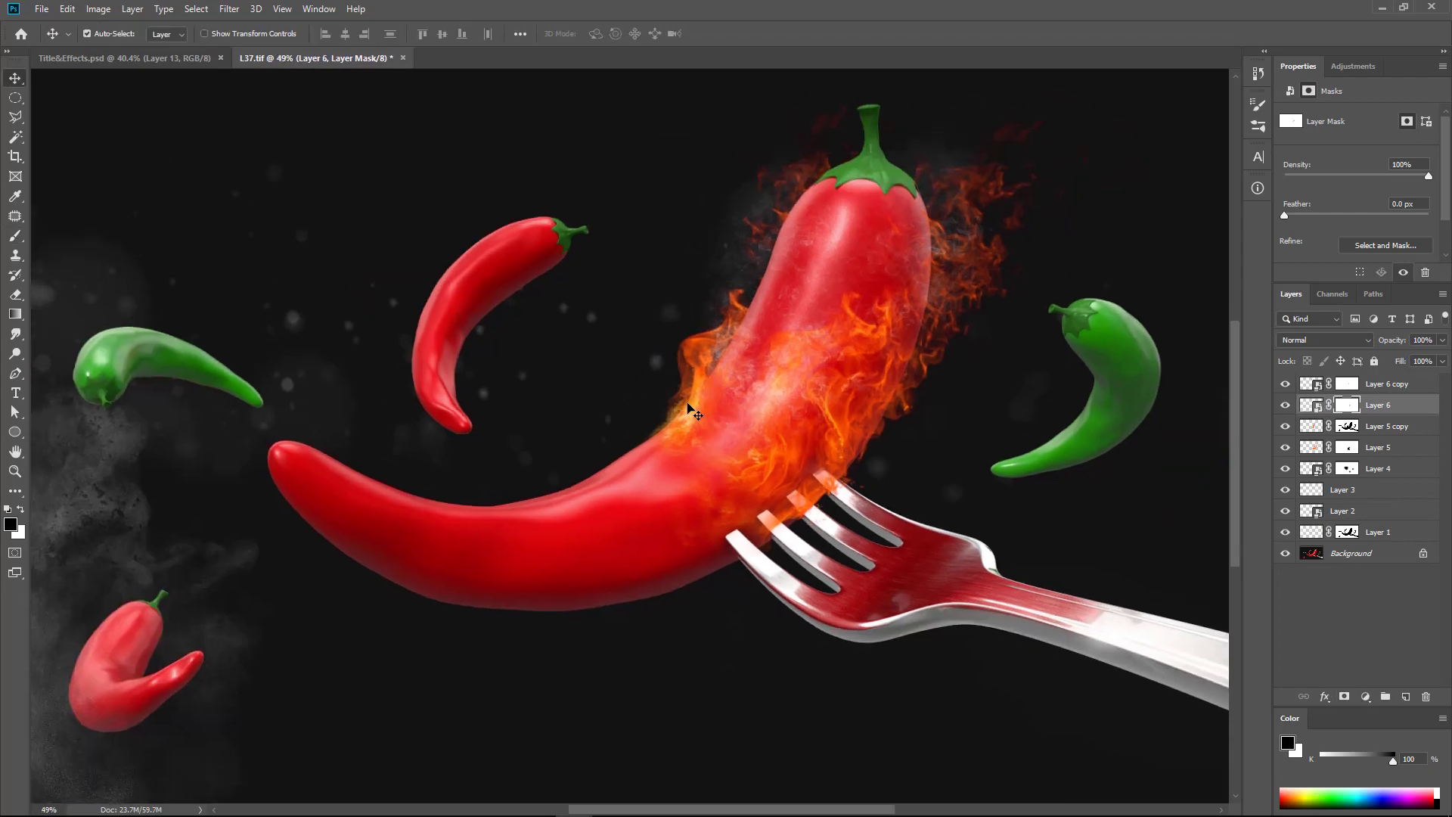
alt+scroll(658, 318, down, 2)
click(1351, 553)
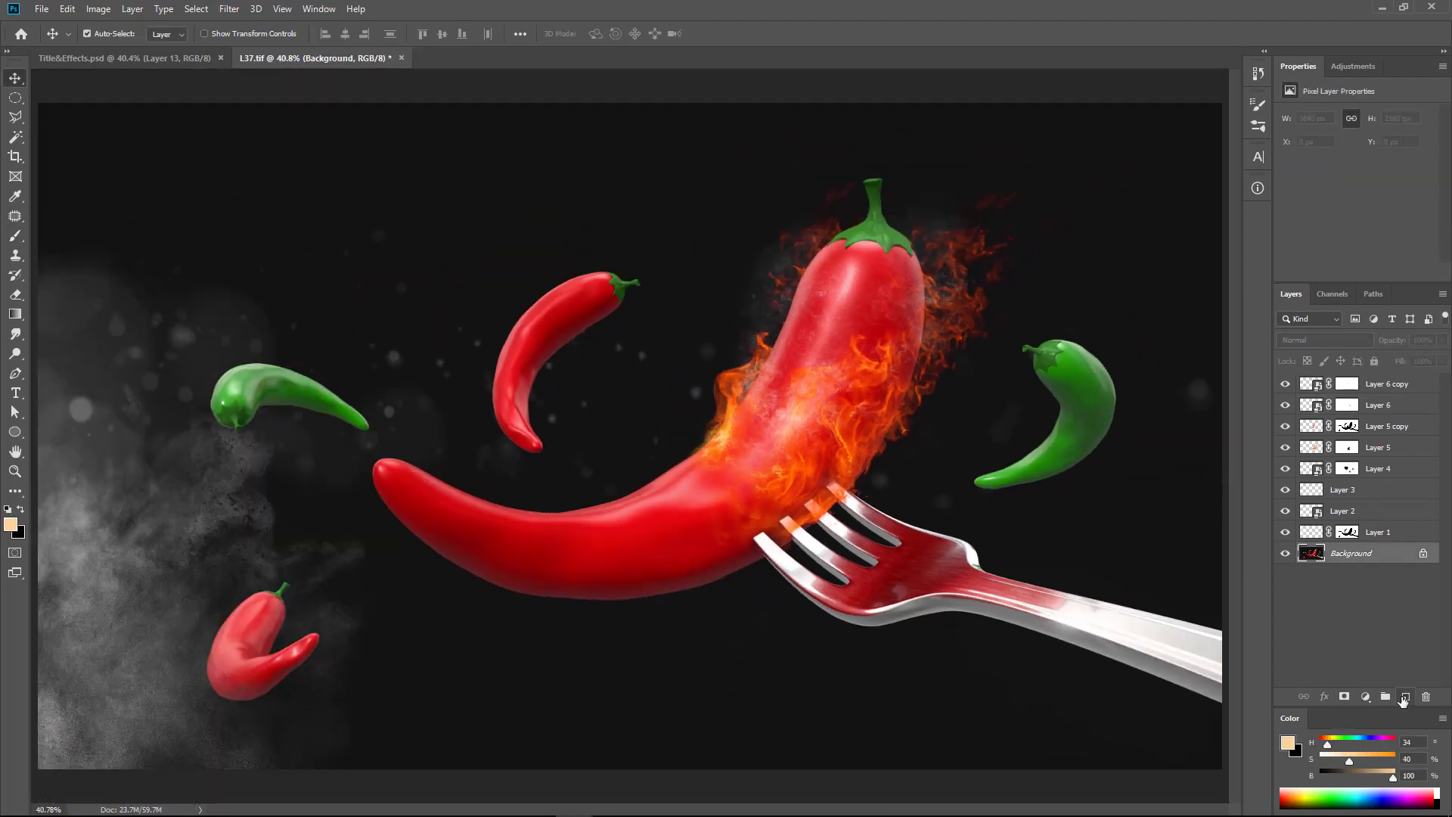
- Add an empty layer above Background and group the fire layers into Group 1
click(1403, 698)
shift+click(1382, 470)
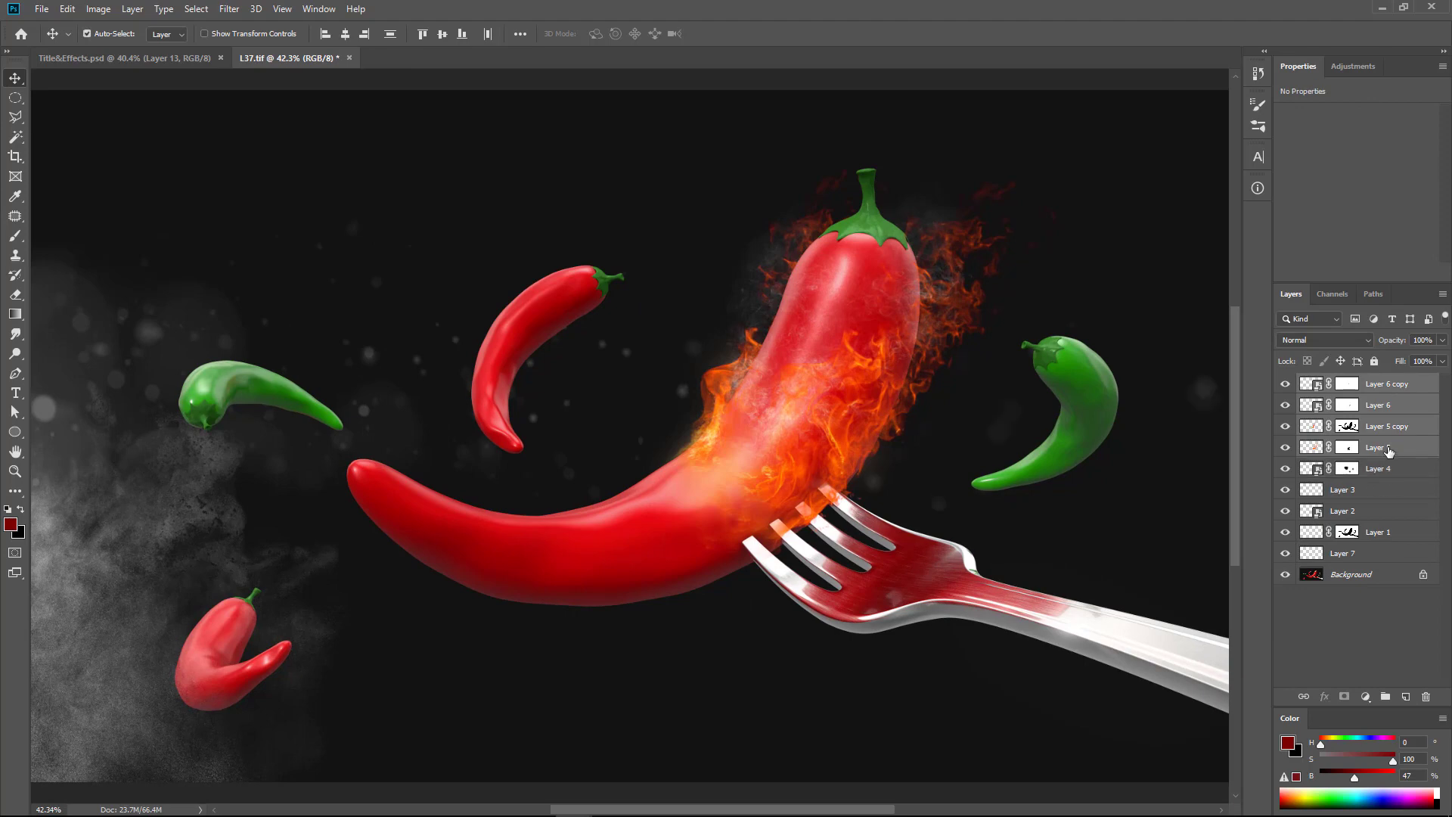
key(ctrl+g)
- Clip a Hue/Saturation adjustment with hue -4 to the fire group
click(1365, 697)
click(1354, 556)
key(ctrl+alt+g)
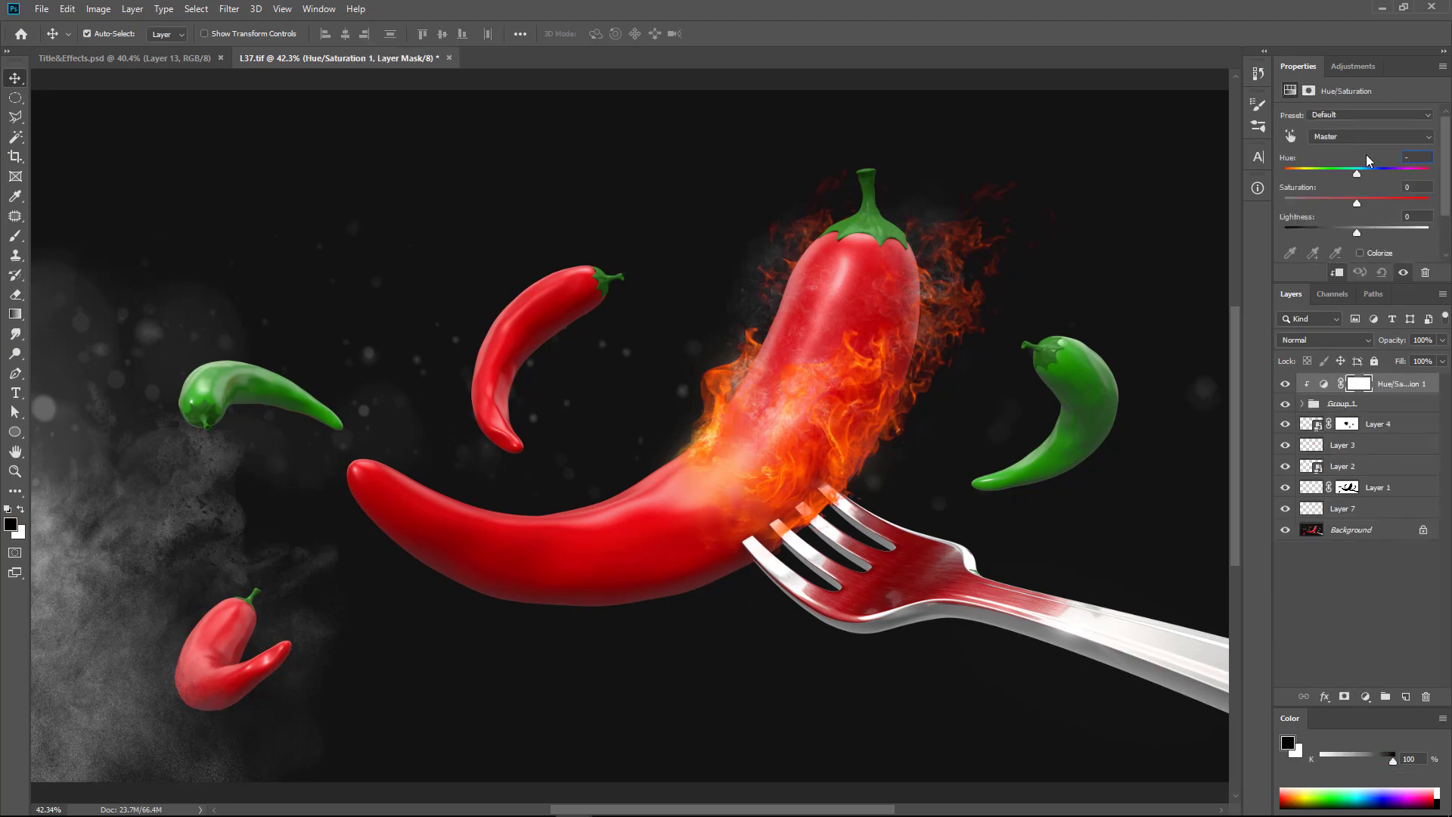
alt+scroll(842, 471, up, 2)
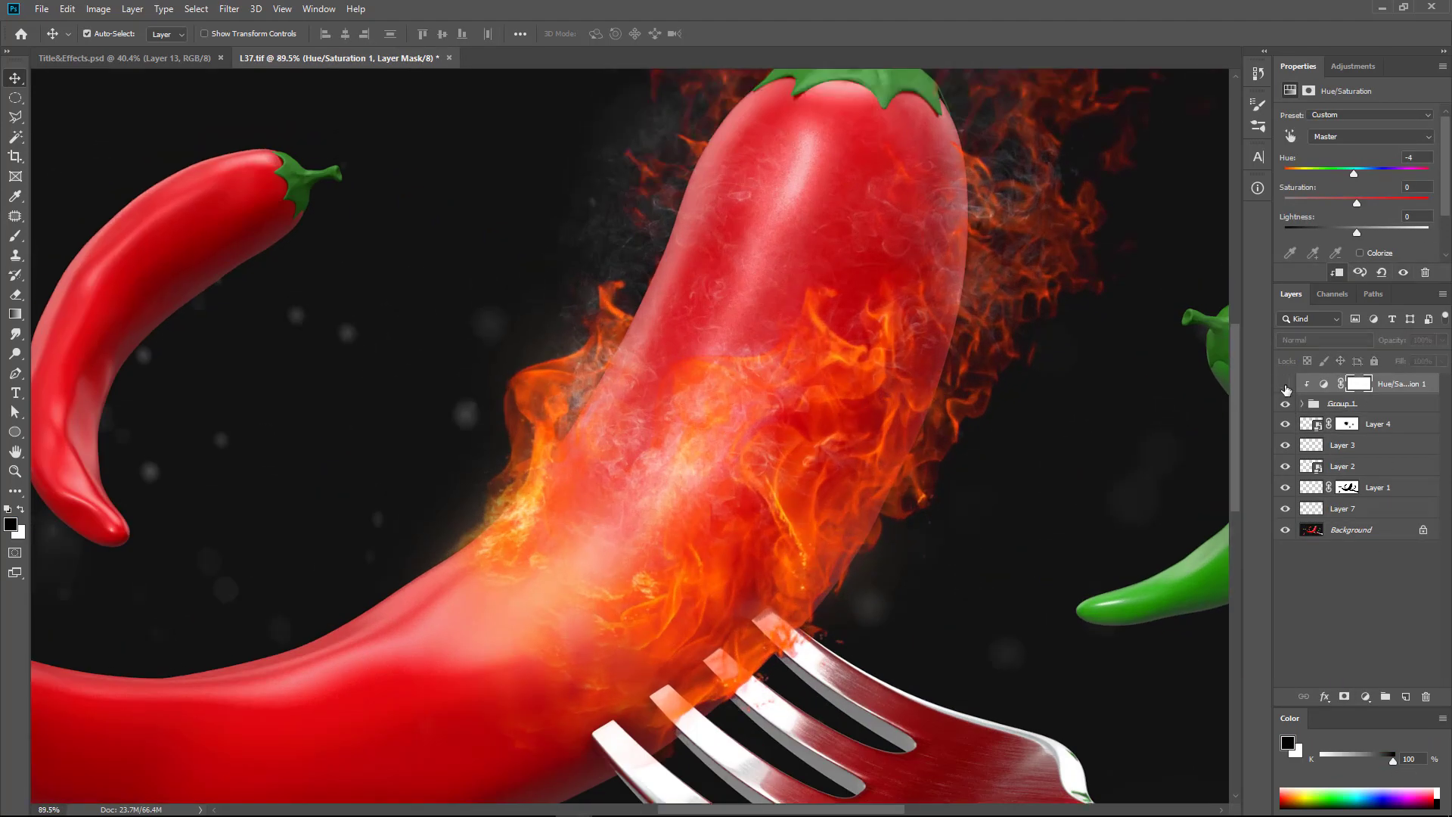
alt+scroll(778, 433, down, 3)
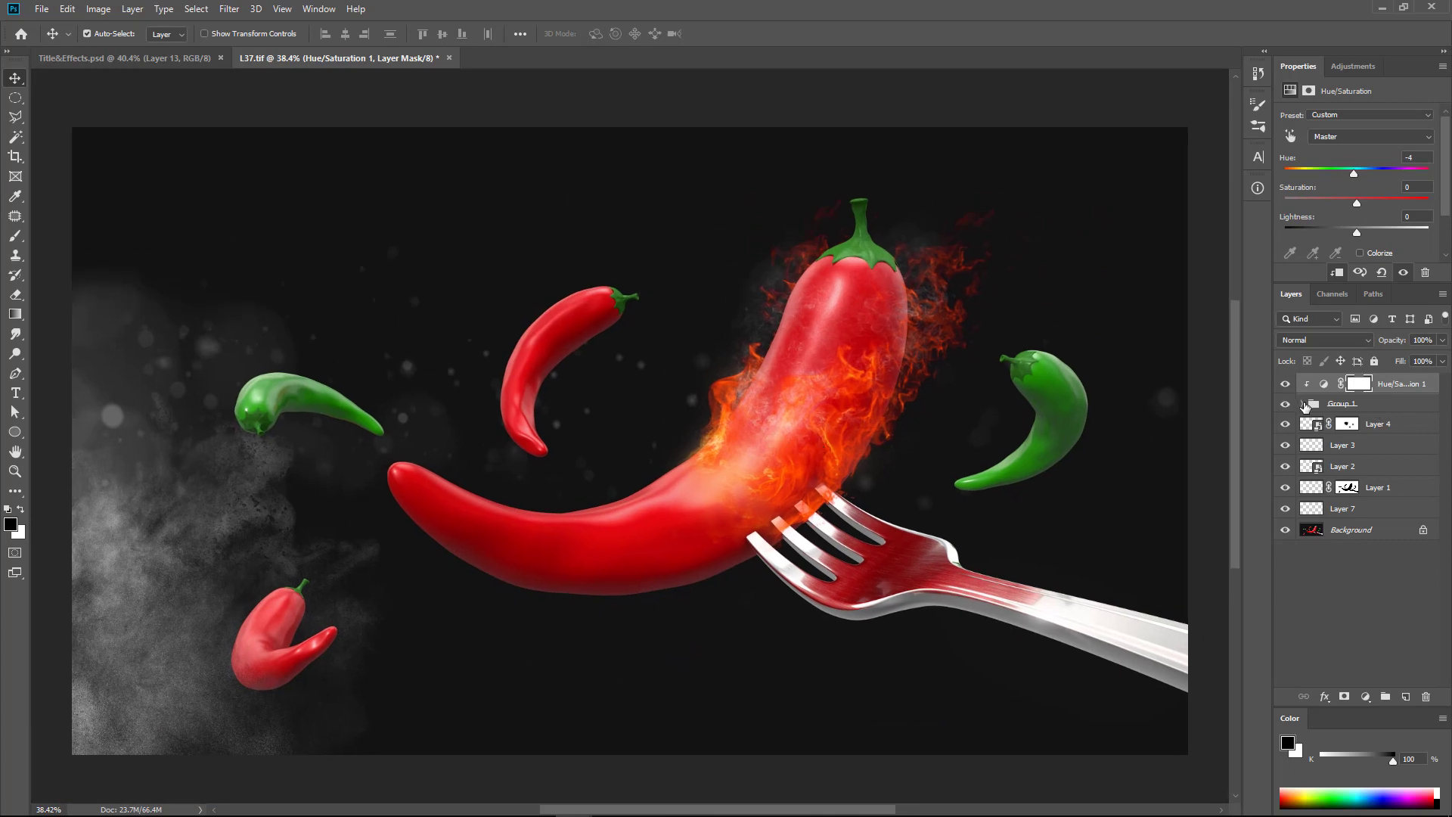
click(1303, 405)
click(1360, 466)
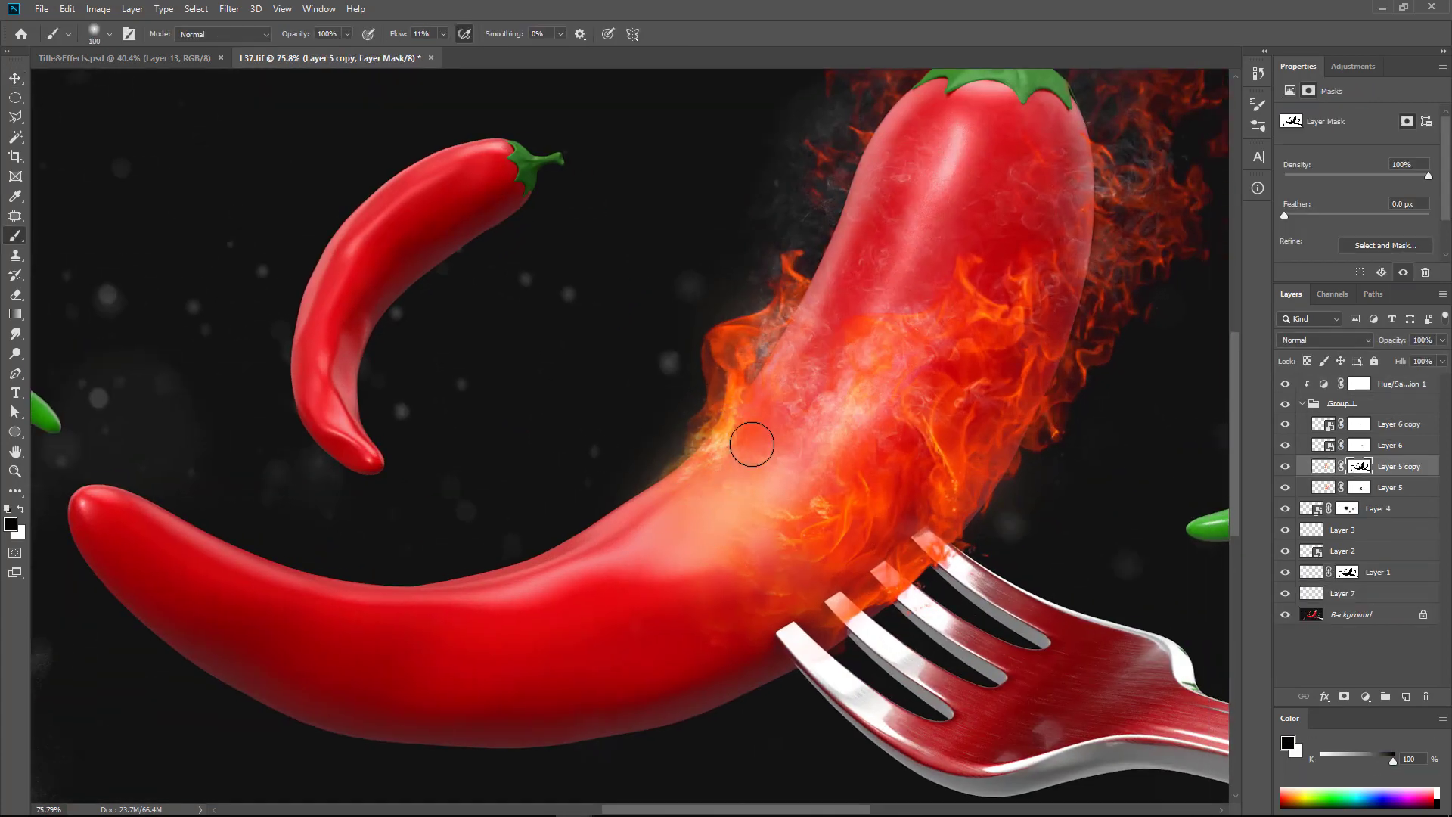
key(ctrl+0)
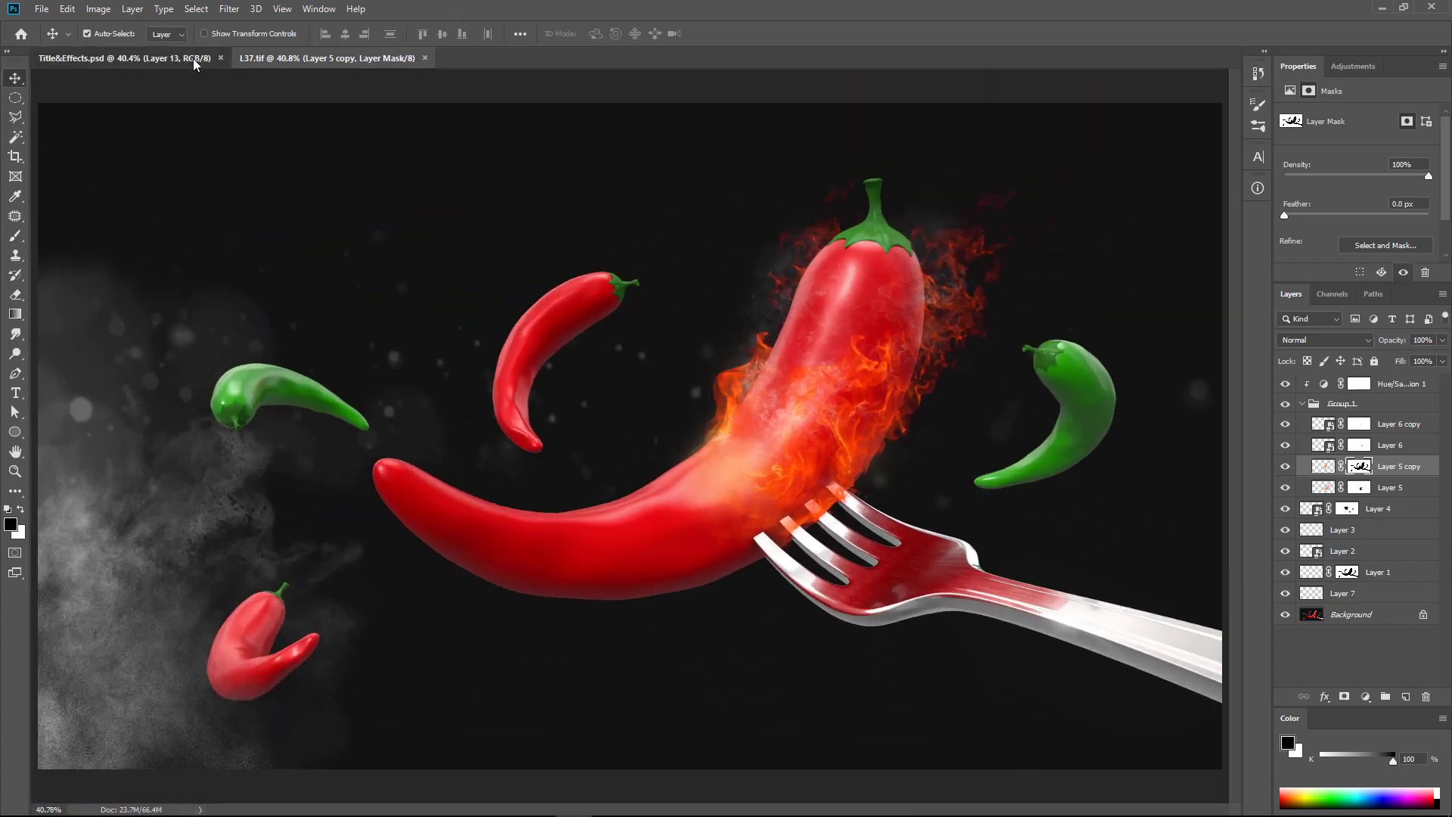
- Bring the sparks element in as Screen-blended Layer 8 and add a rotated copy shifted left
click(193, 61)
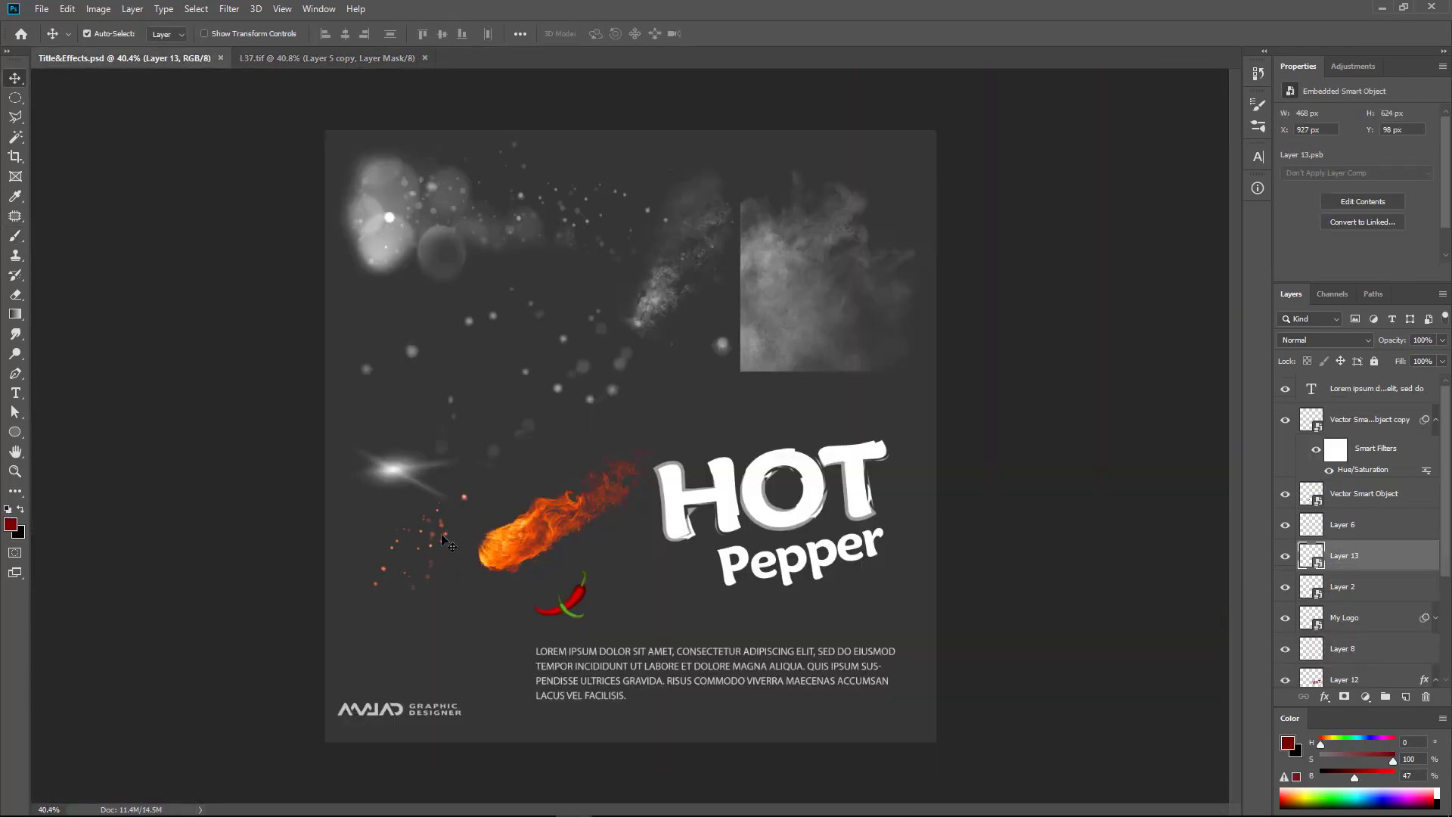
drag(556, 461, 1396, 459)
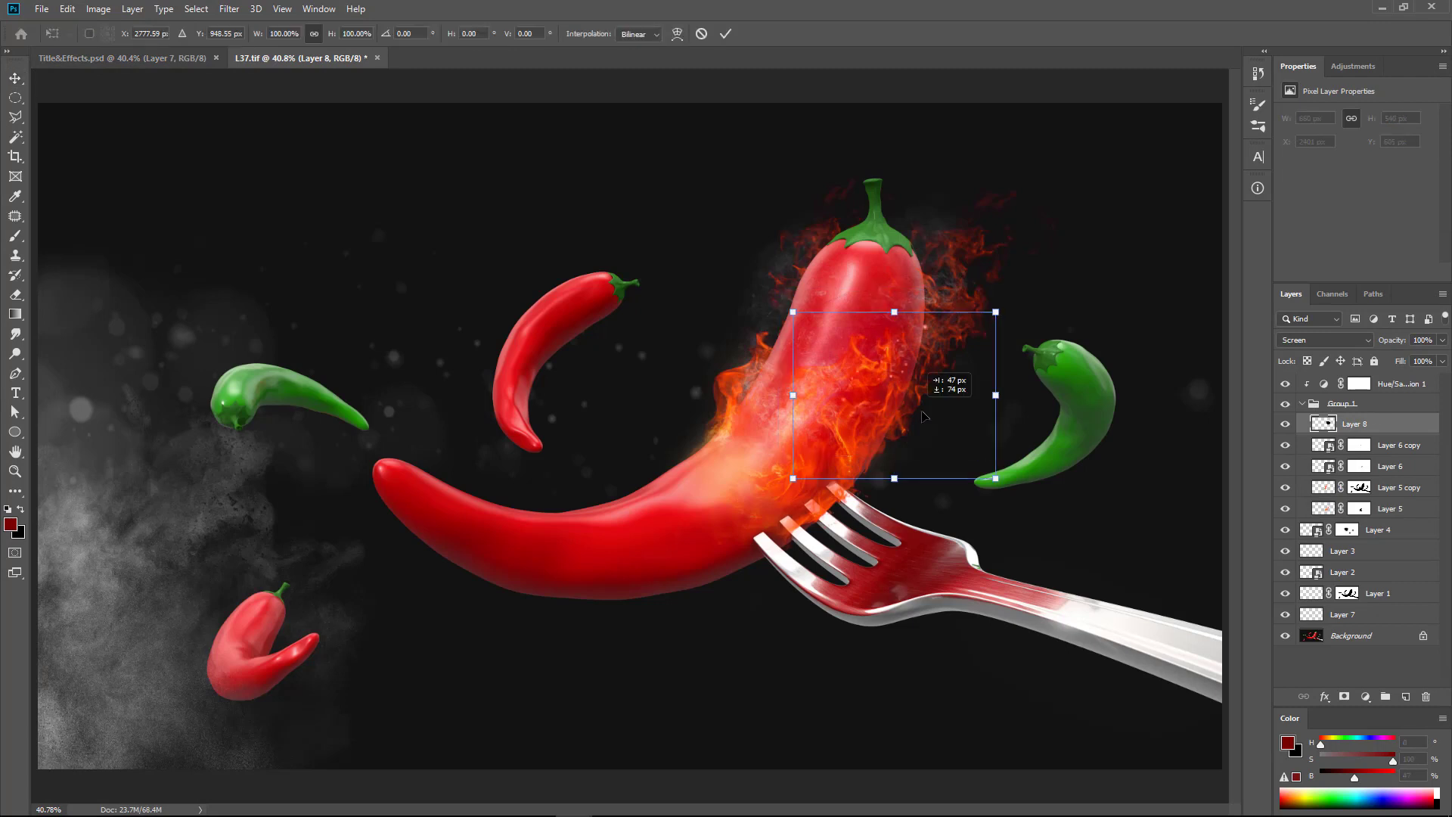
key(Return)
alt+scroll(930, 402, up, 2)
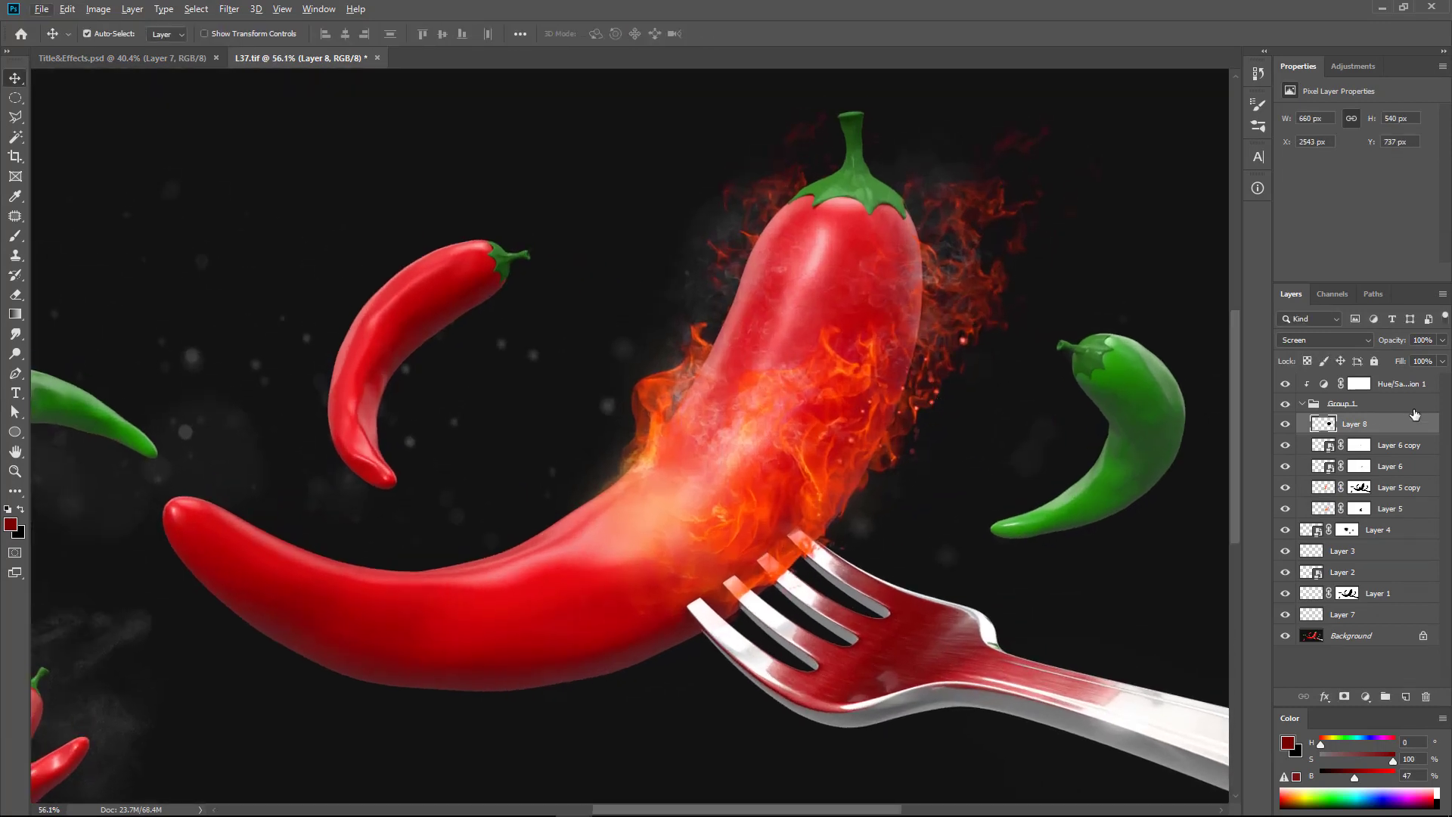
alt+drag(1122, 389, 870, 311)
key(ctrl+t)
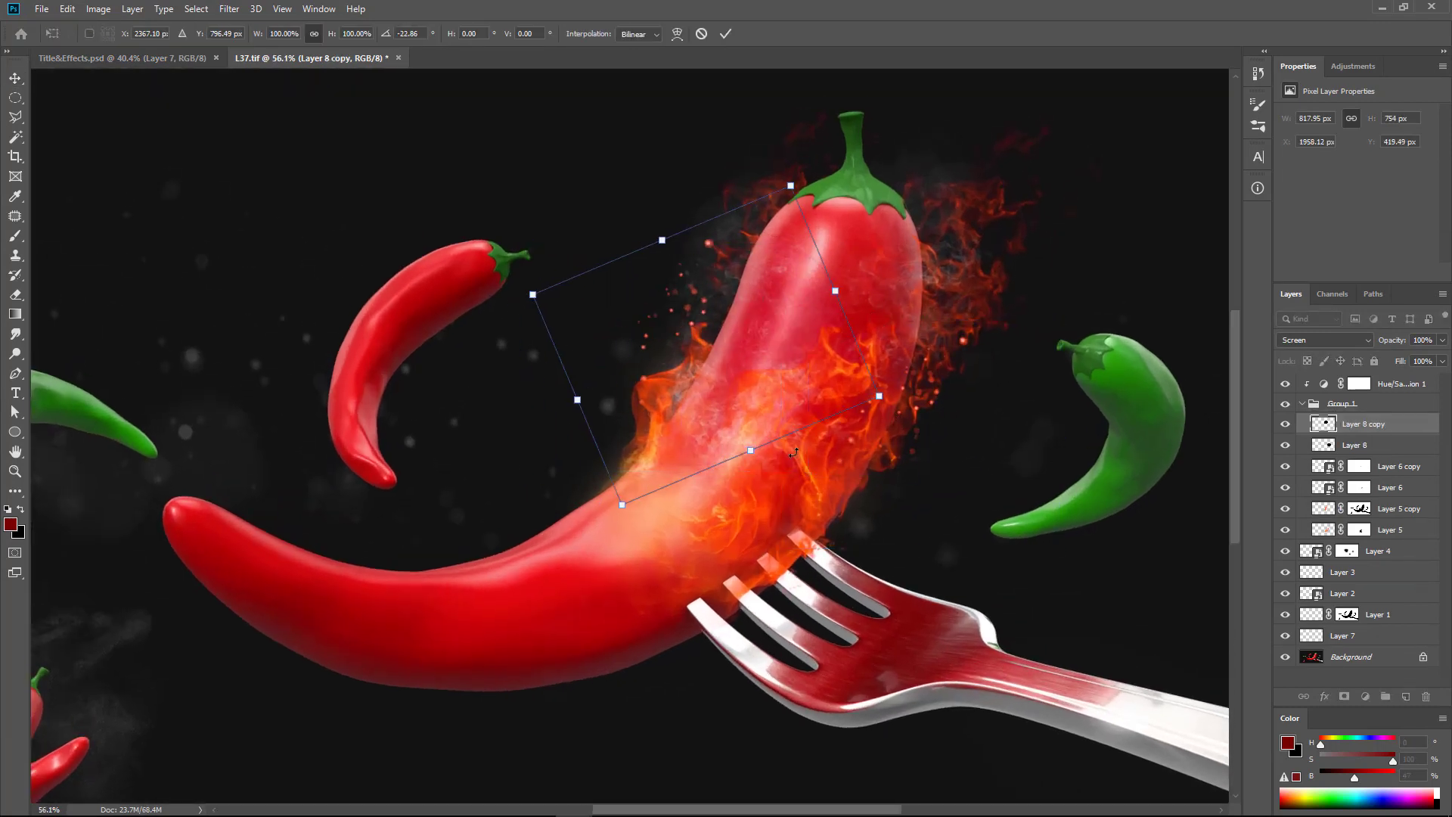
key(Return)
- Add a third sparks copy positioned around the burning pepper
key(ctrl+j)
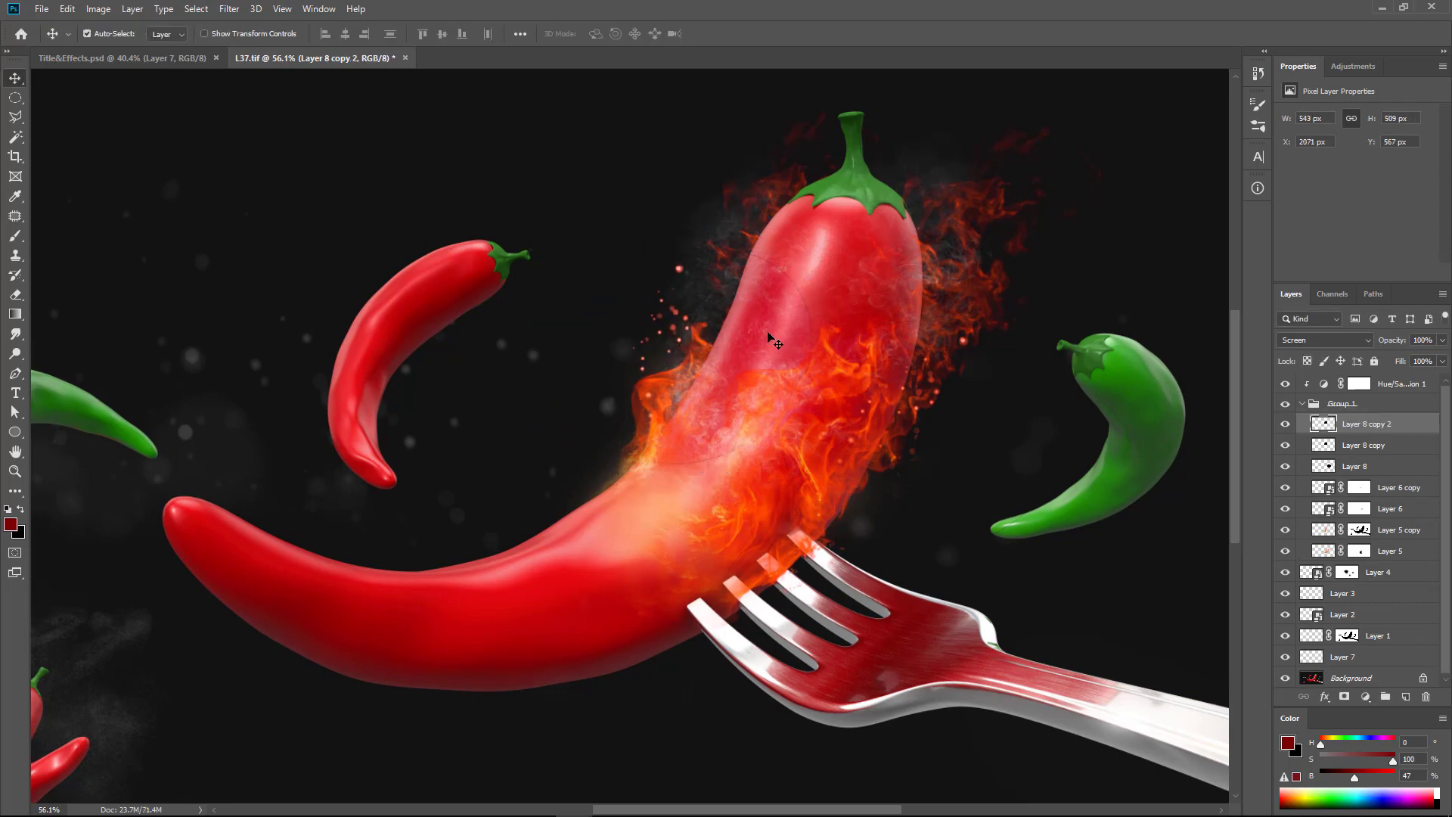
key(ctrl+t)
drag(951, 248, 880, 300)
key(Return)
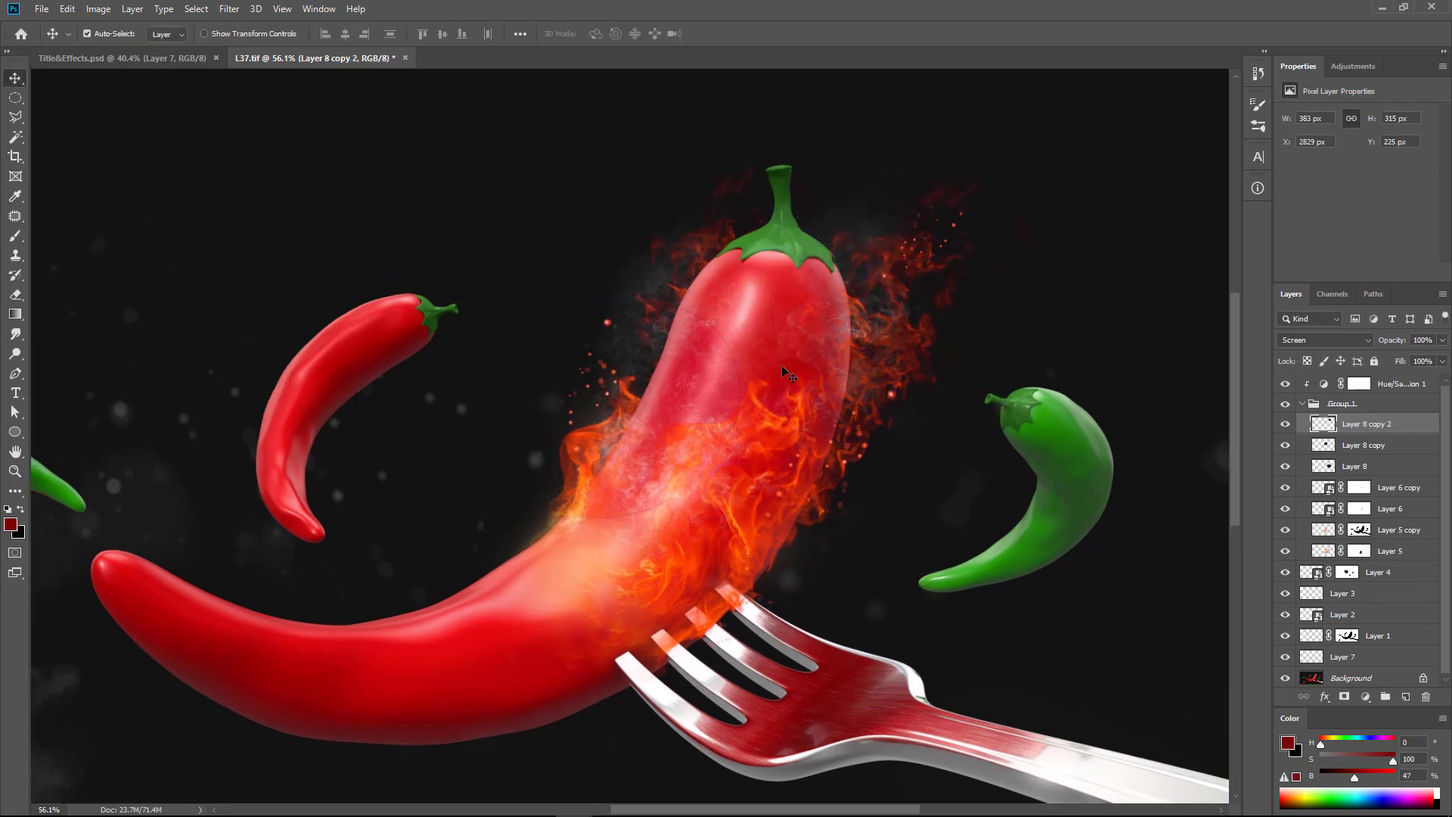
ctrl+click(660, 408)
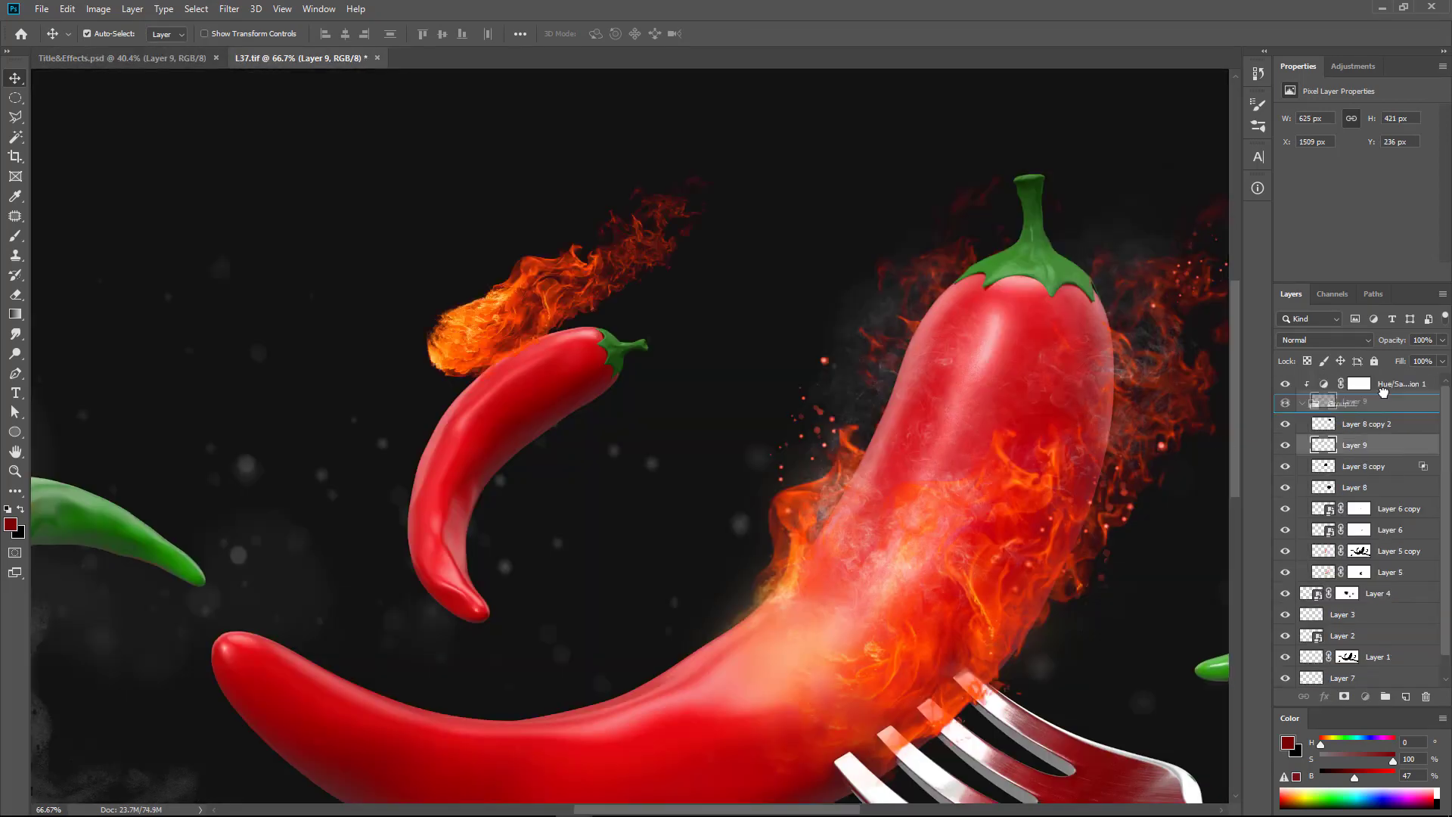
- Warp the flame streak around the small upper pepper and mask it in with black brush strokes
key(ctrl+t)
drag(522, 515, 489, 403)
key(Return)
click(1344, 697)
key(b)
key(d)
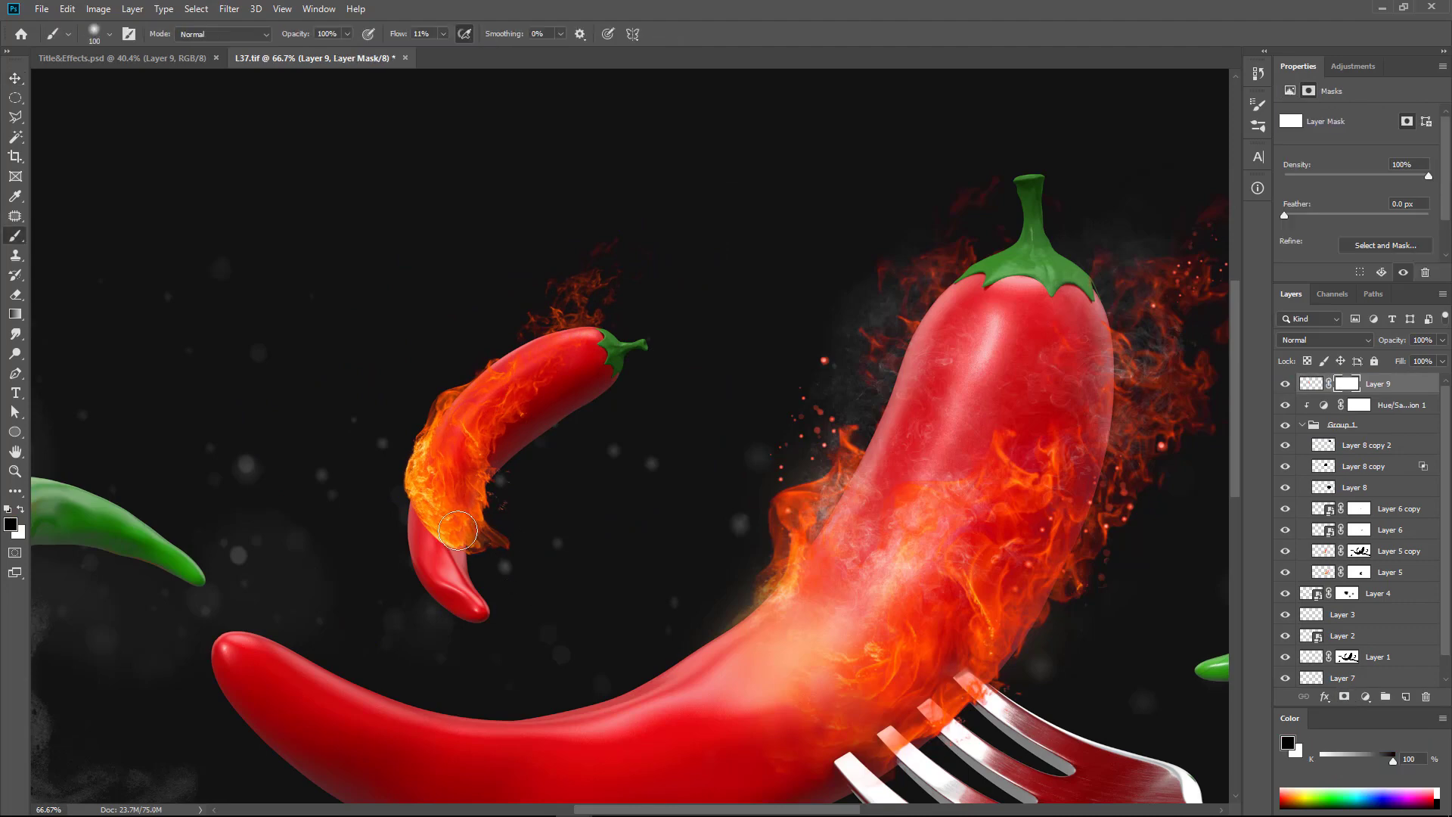
alt+scroll(448, 531, up, 1)
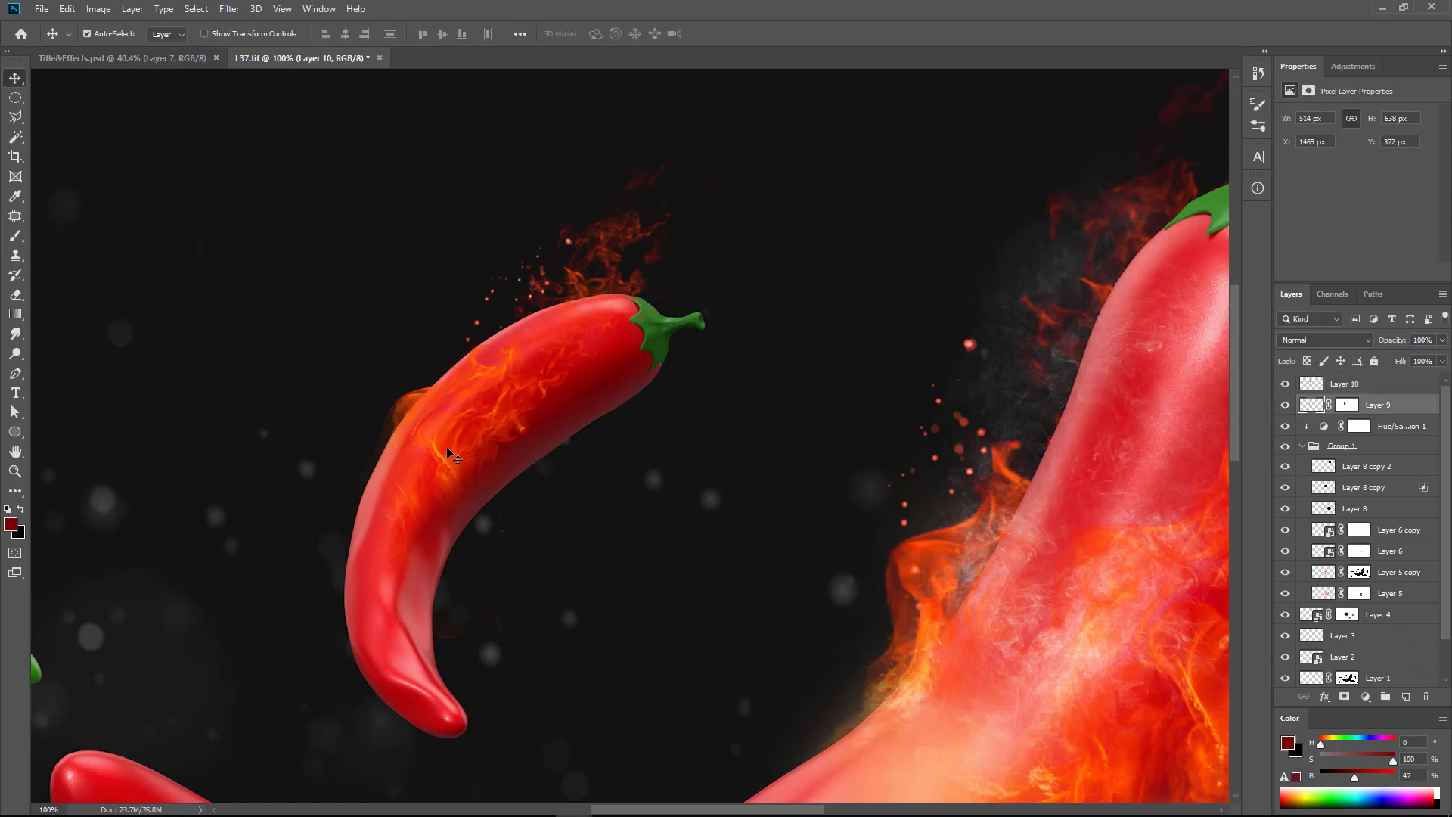
- Bring the white 'HOT Pepper' title from Title&Effects to the upper left
key(ctrl+0)
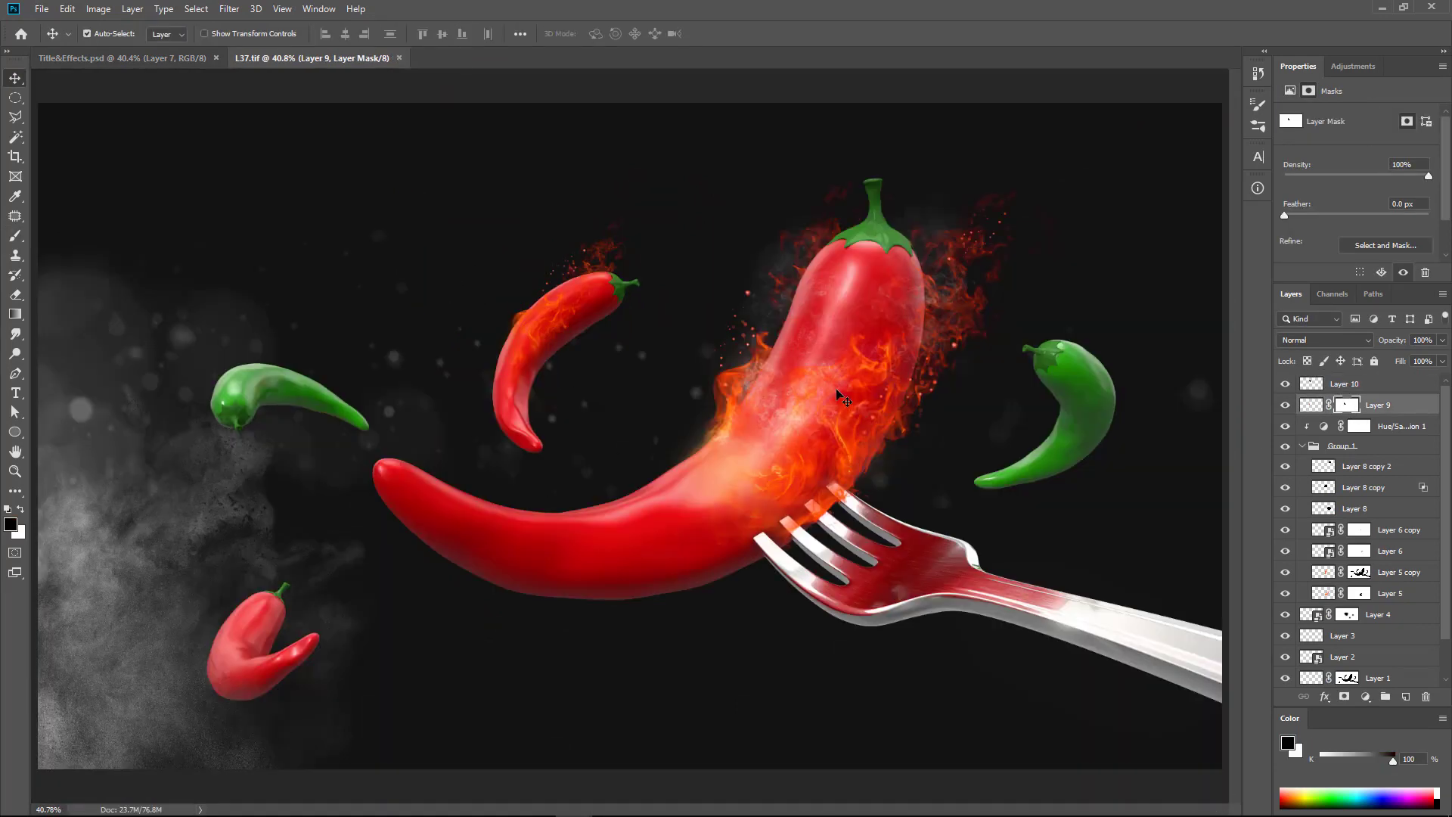
click(121, 57)
mouse_move(787, 522)
mouse_down()
mouse_move(382, 264)
mouse_move(380, 298)
mouse_up()
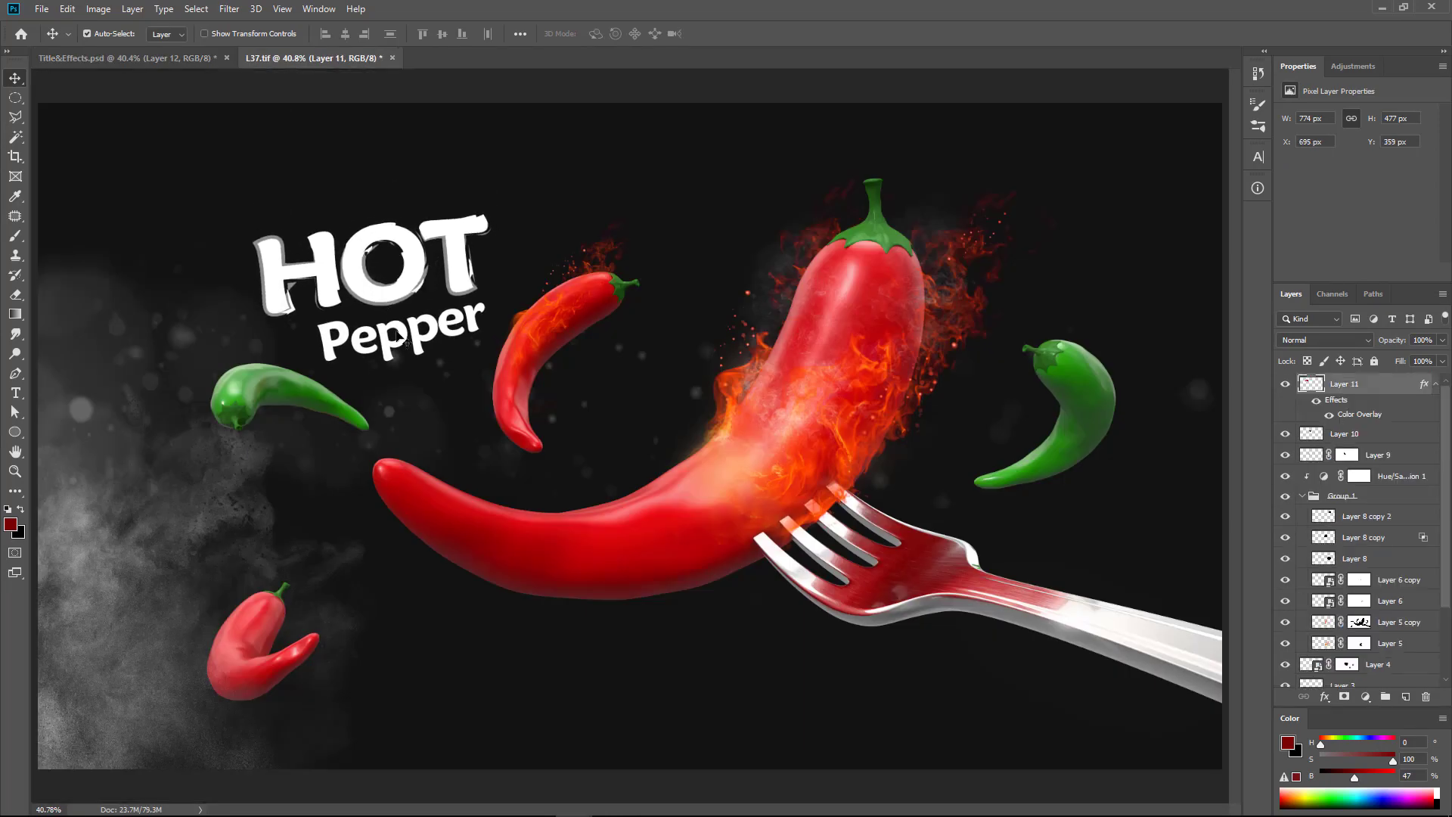
- Drag the small chili icon and lorem ipsum paragraph from Title&Effects to the bottom-left of L37
click(113, 58)
drag(598, 582, 446, 662)
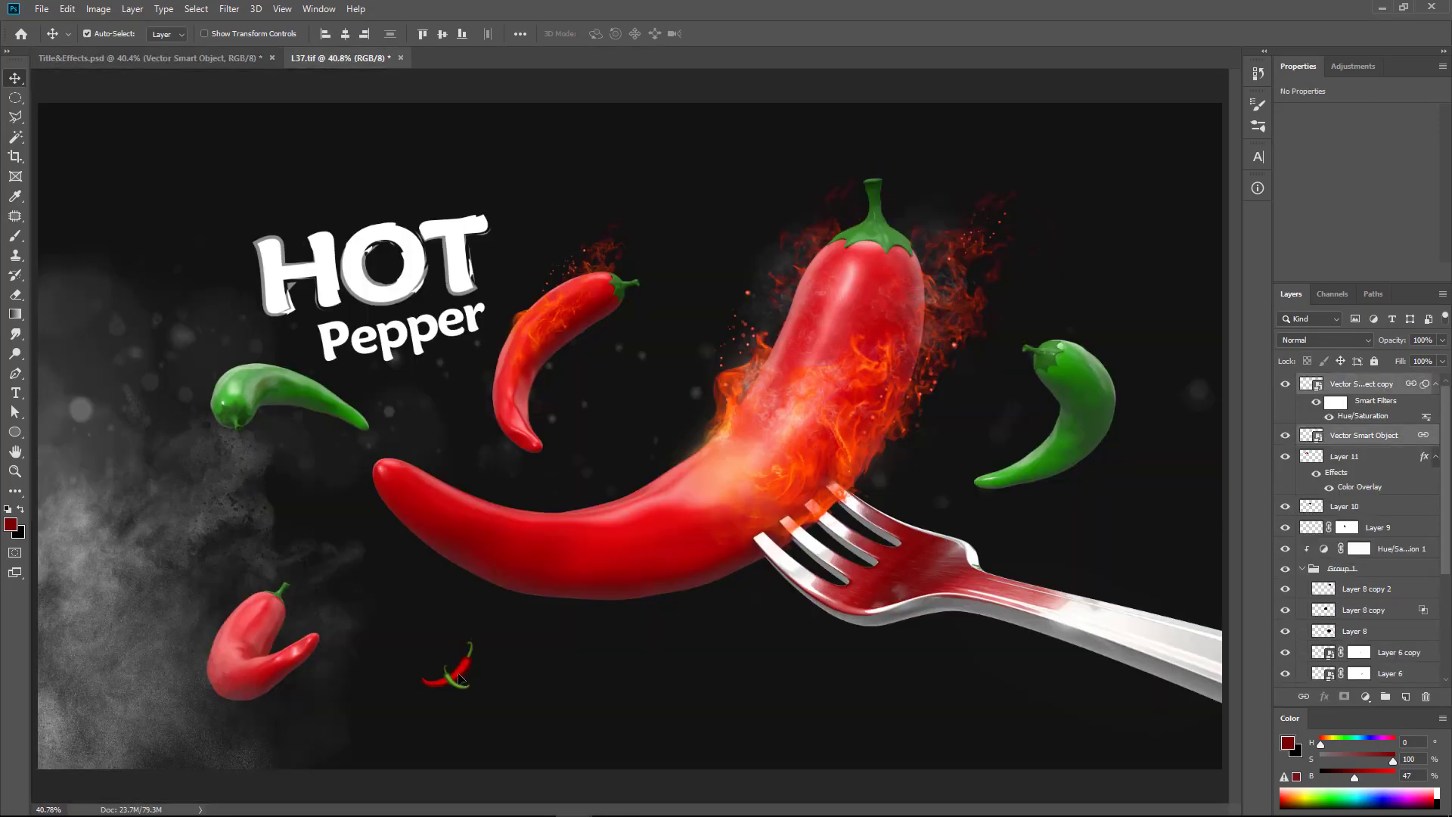
click(114, 59)
drag(545, 658, 434, 671)
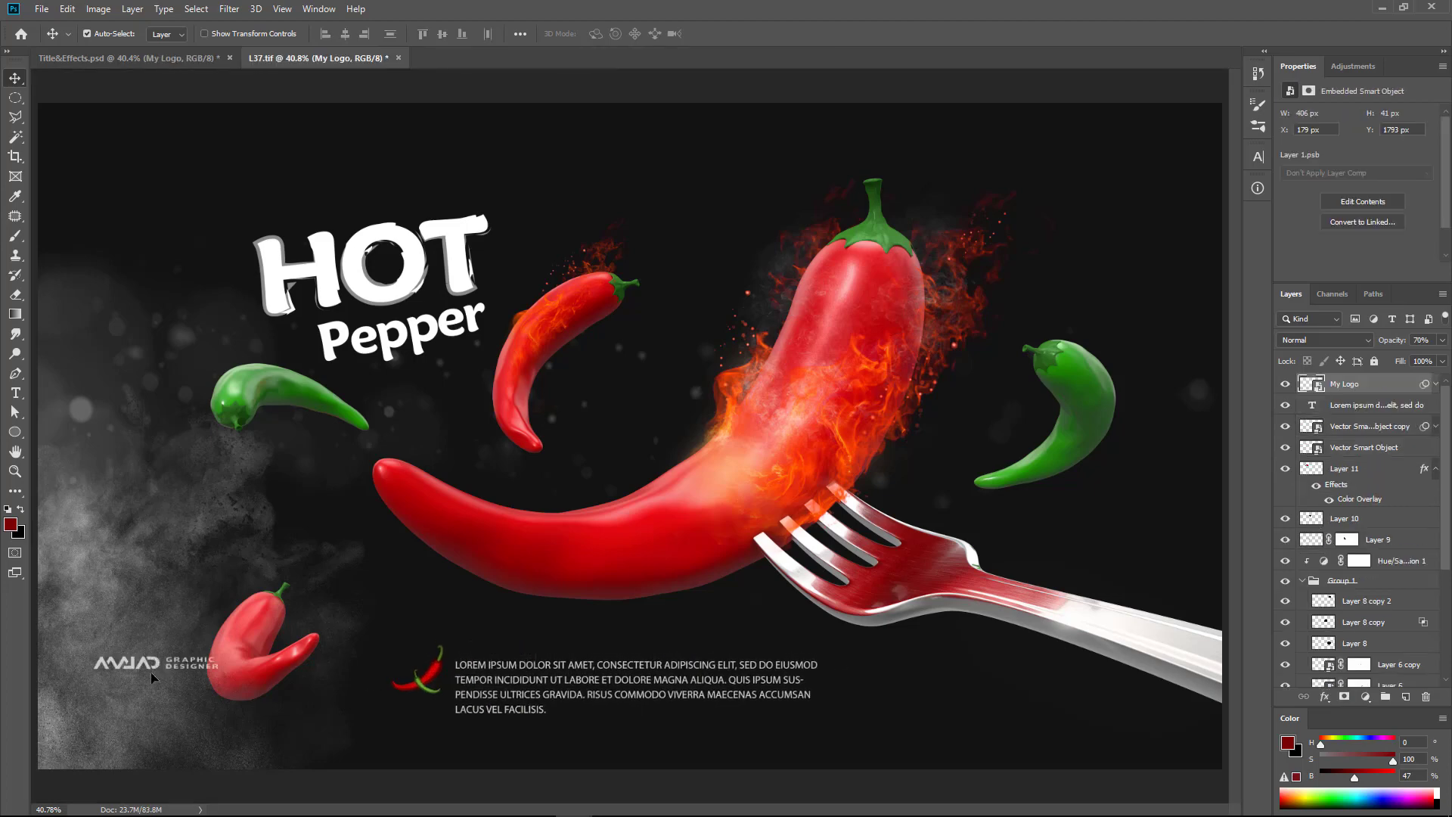
click(711, 445)
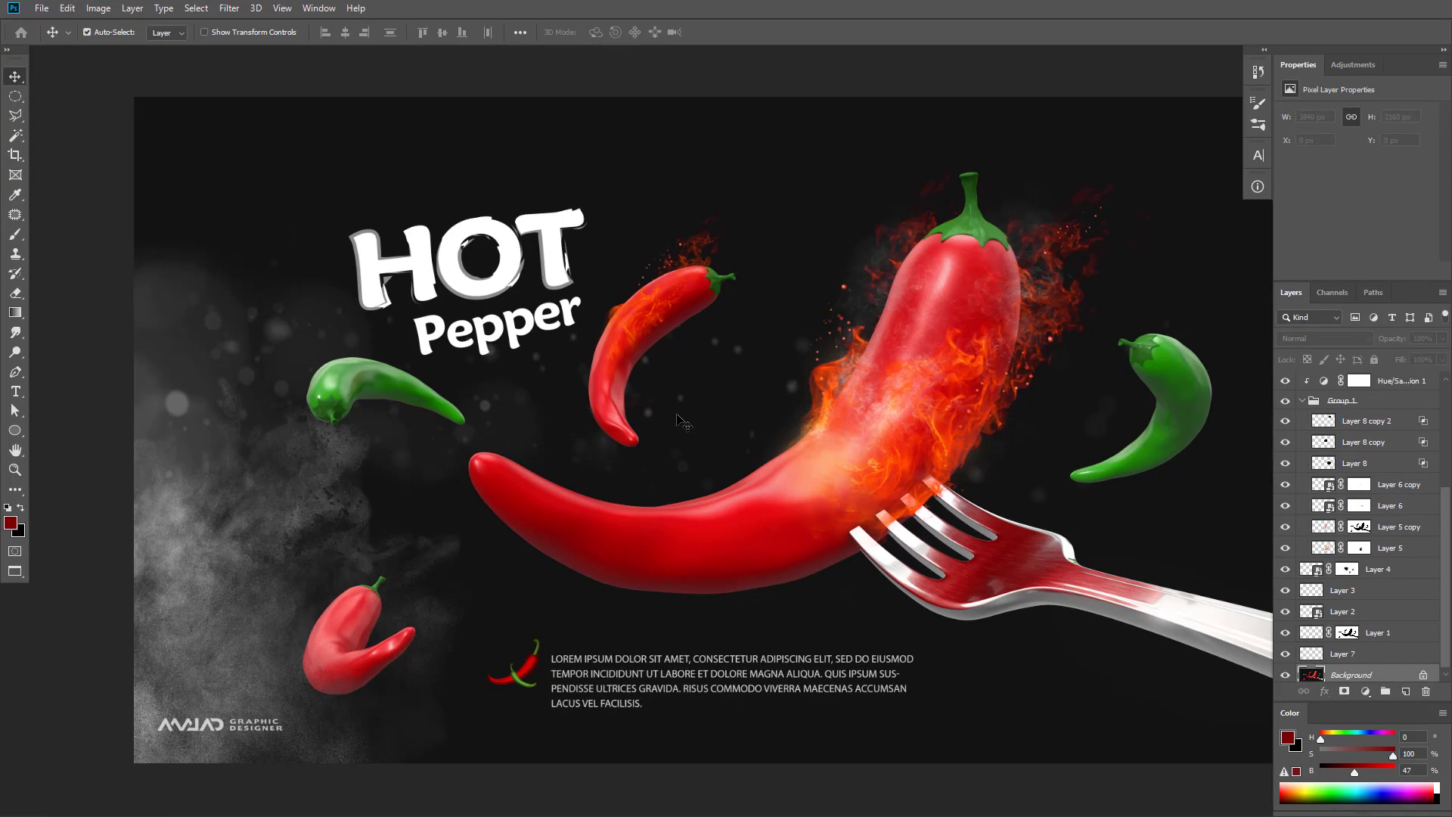
- View the composition full screen, then zoom and pan across the flame-wrapped pepper
key(f)
key(f)
click(850, 408)
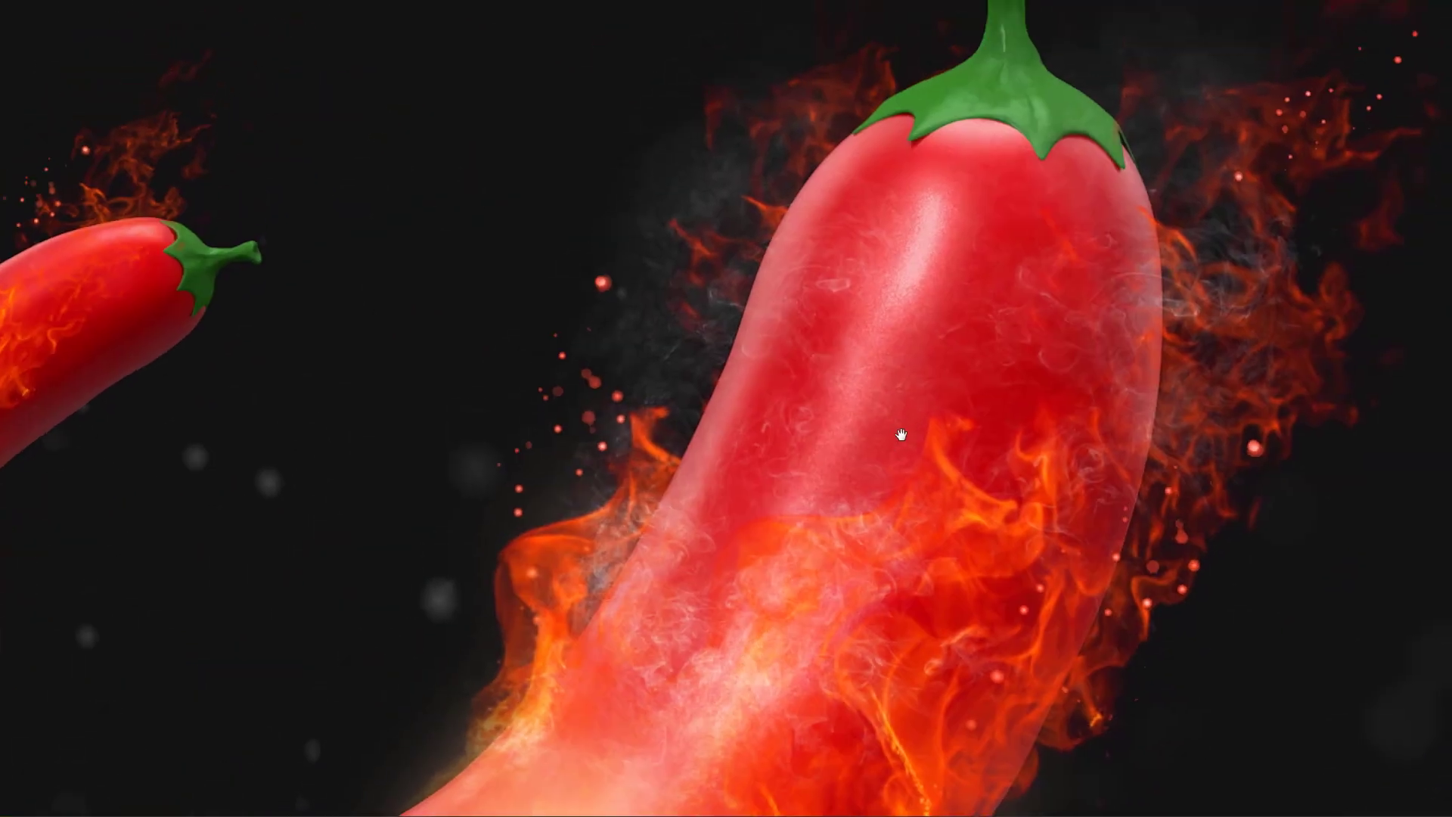
mouse_move(850, 408)
mouse_down()
mouse_move(931, 351)
mouse_move(389, 361)
mouse_up()
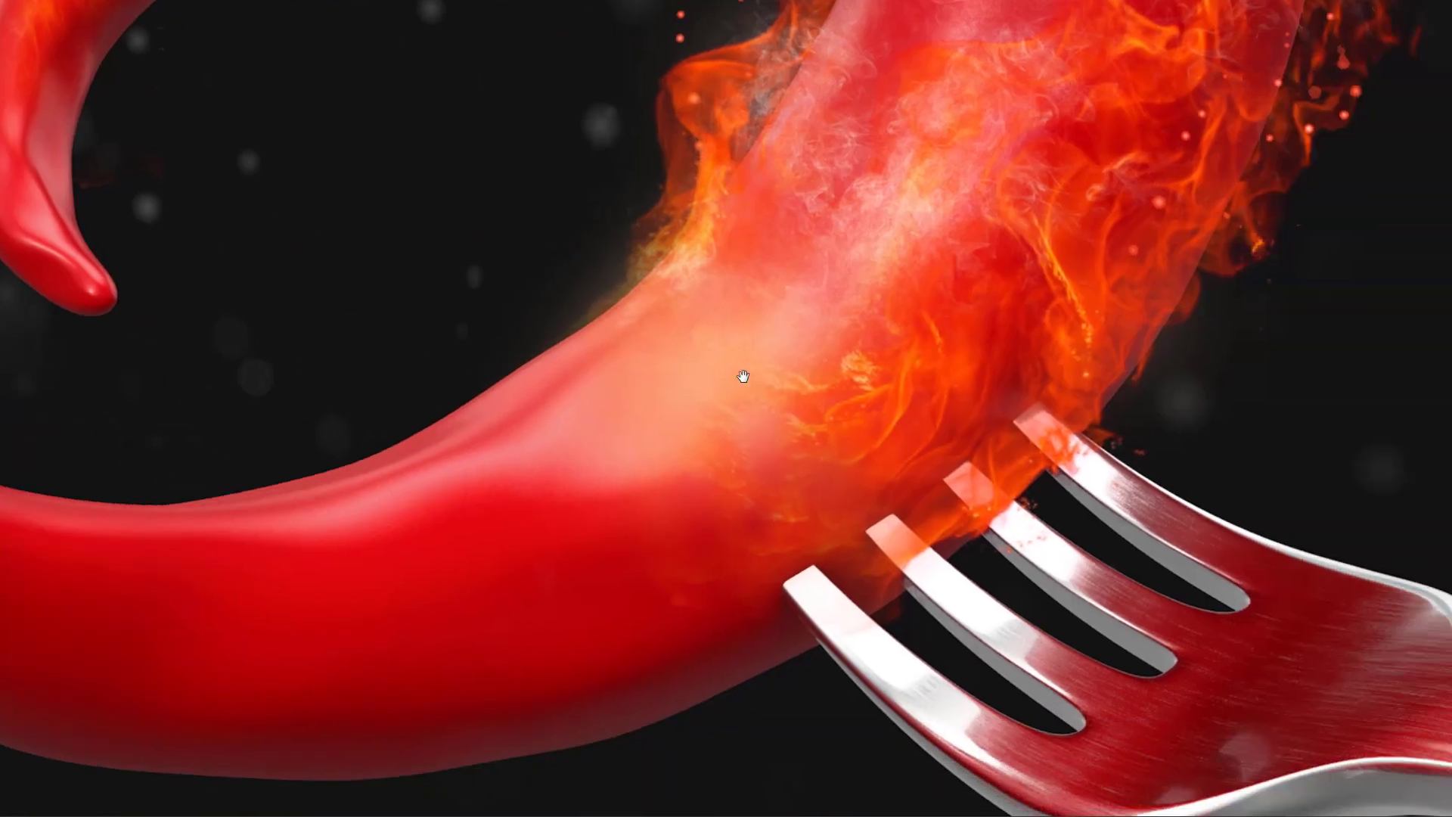